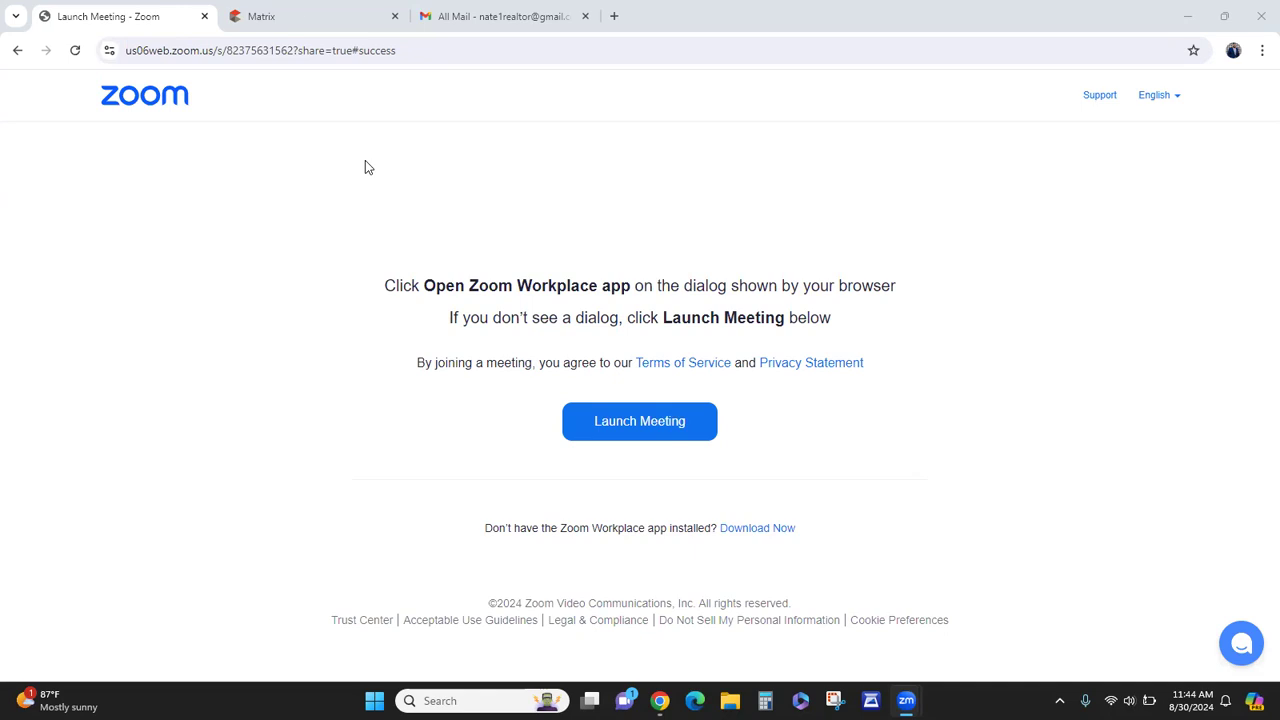
- Start a new Residential listing from My Matrix > My Listings via ADD/EDIT > Add new
{"action": "left_click", "coordinate": [303, 12]}
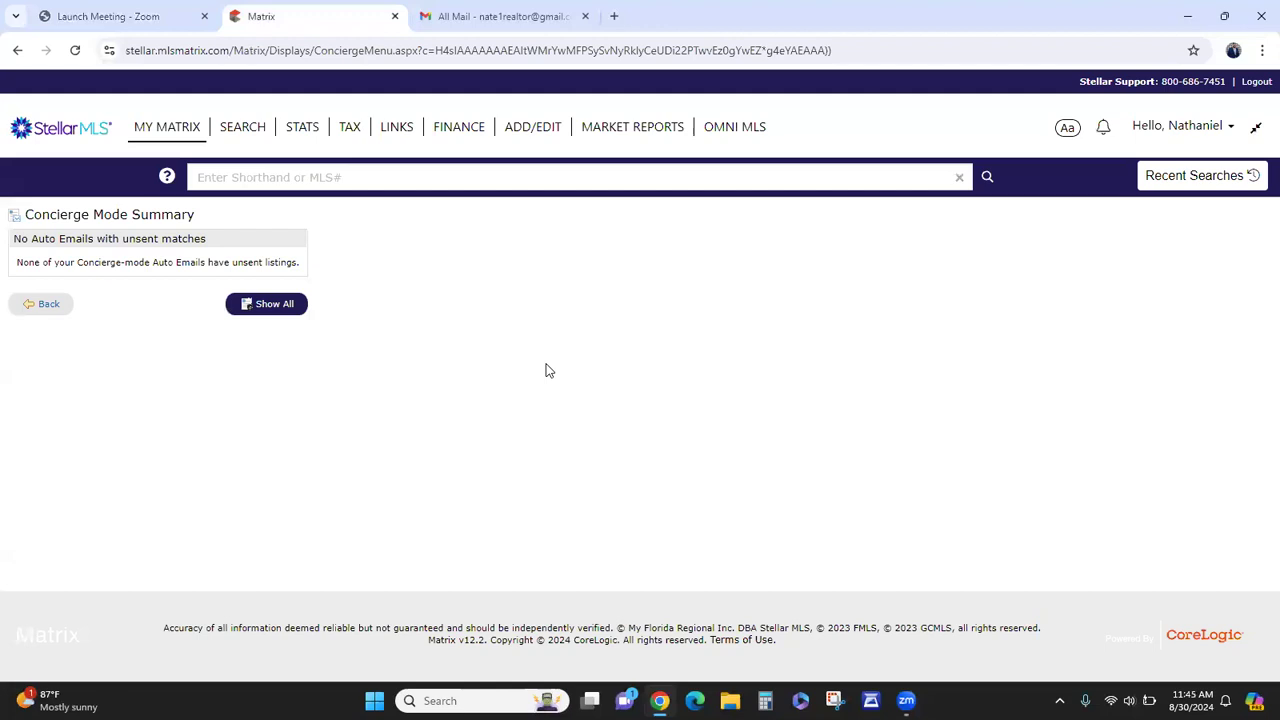
{"action": "mouse_move", "coordinate": [195, 138]}
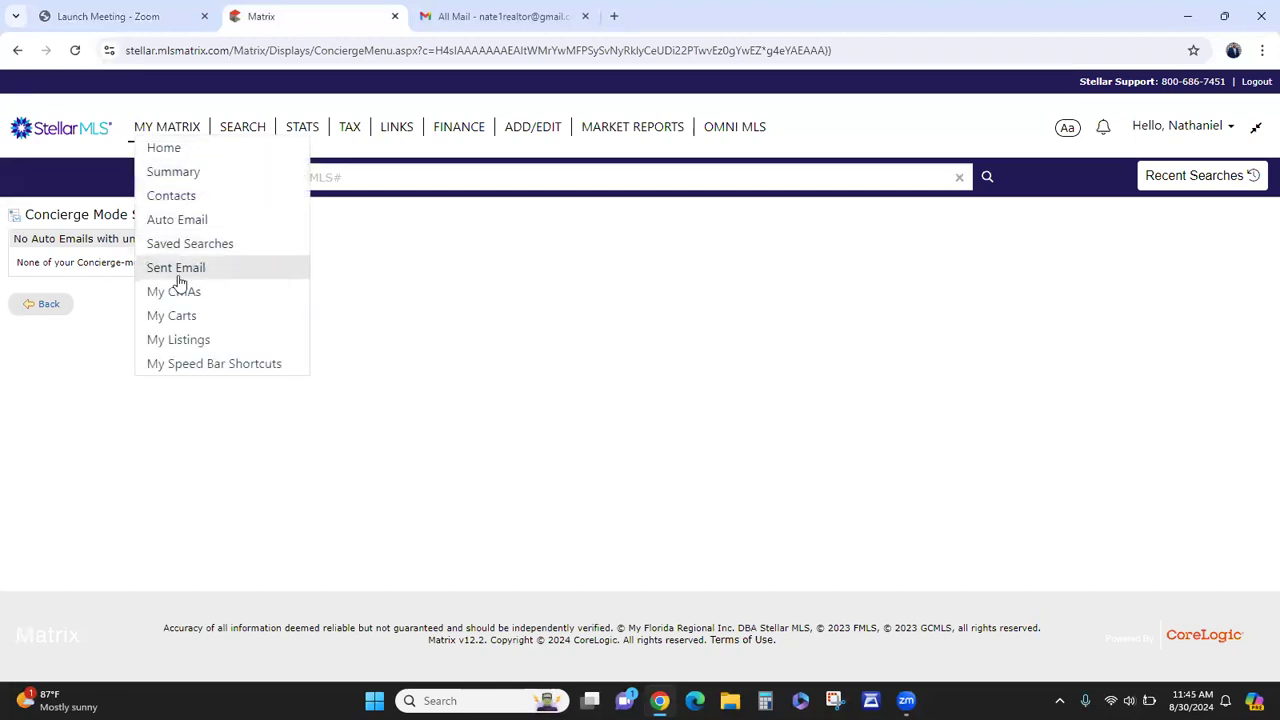
{"action": "left_click", "coordinate": [178, 340]}
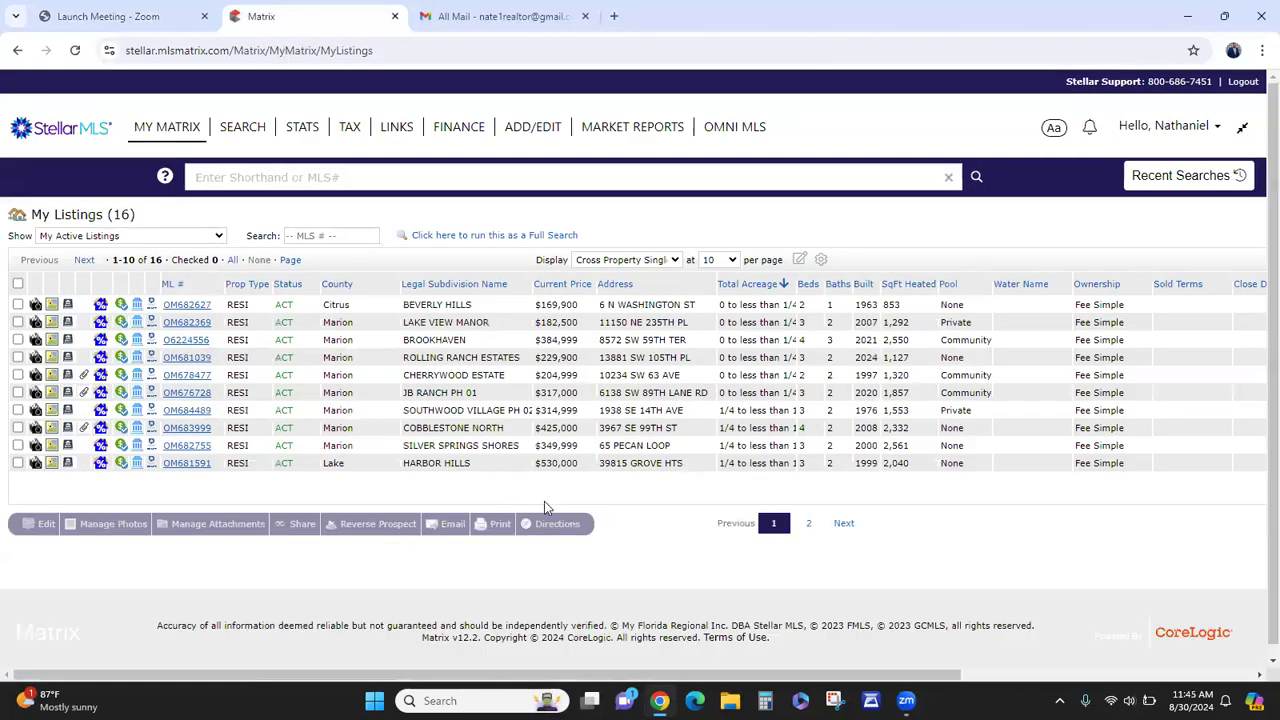
{"action": "left_click", "coordinate": [538, 134]}
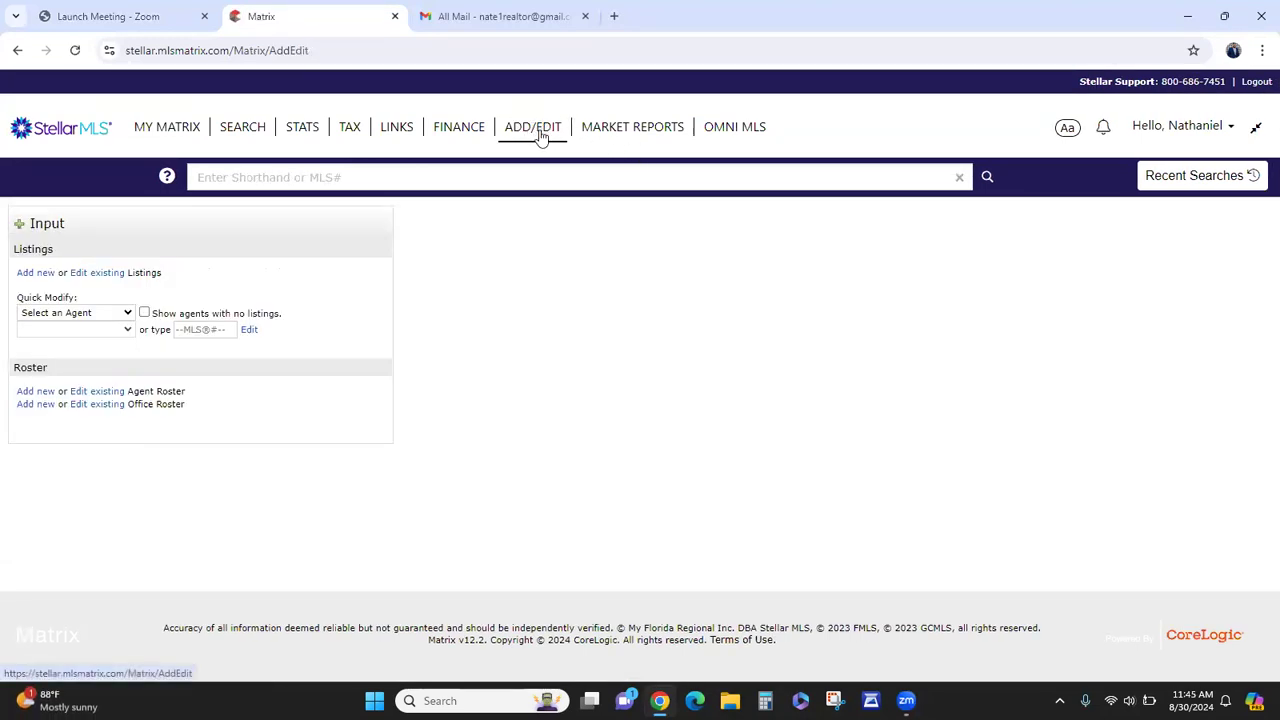
{"action": "left_click", "coordinate": [42, 278]}
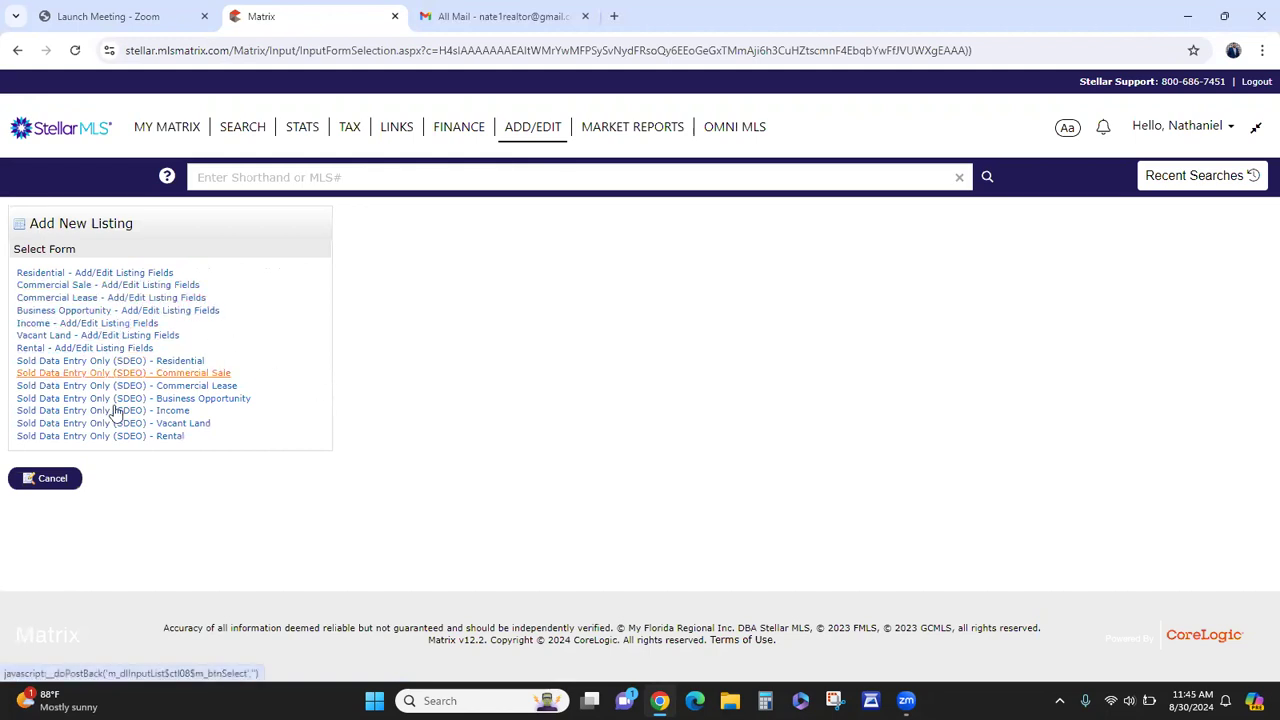
{"action": "left_click", "coordinate": [137, 277]}
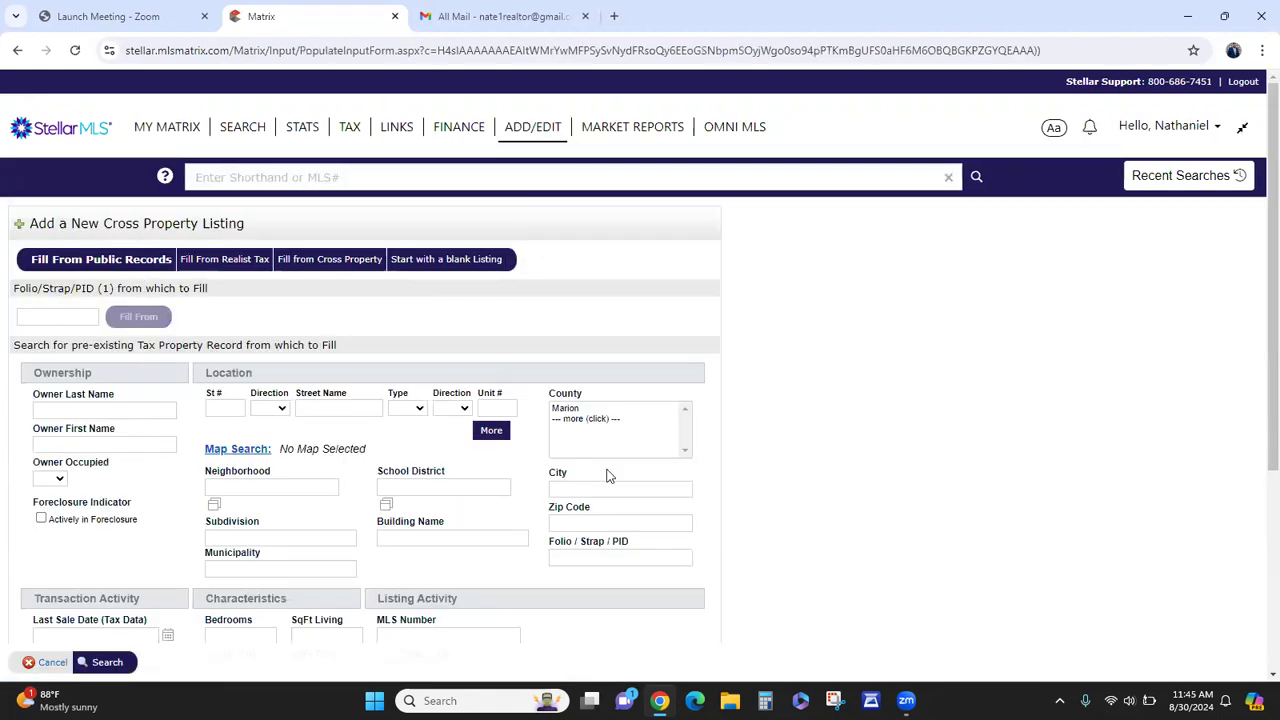
{"action": "mouse_move", "coordinate": [350, 131]}
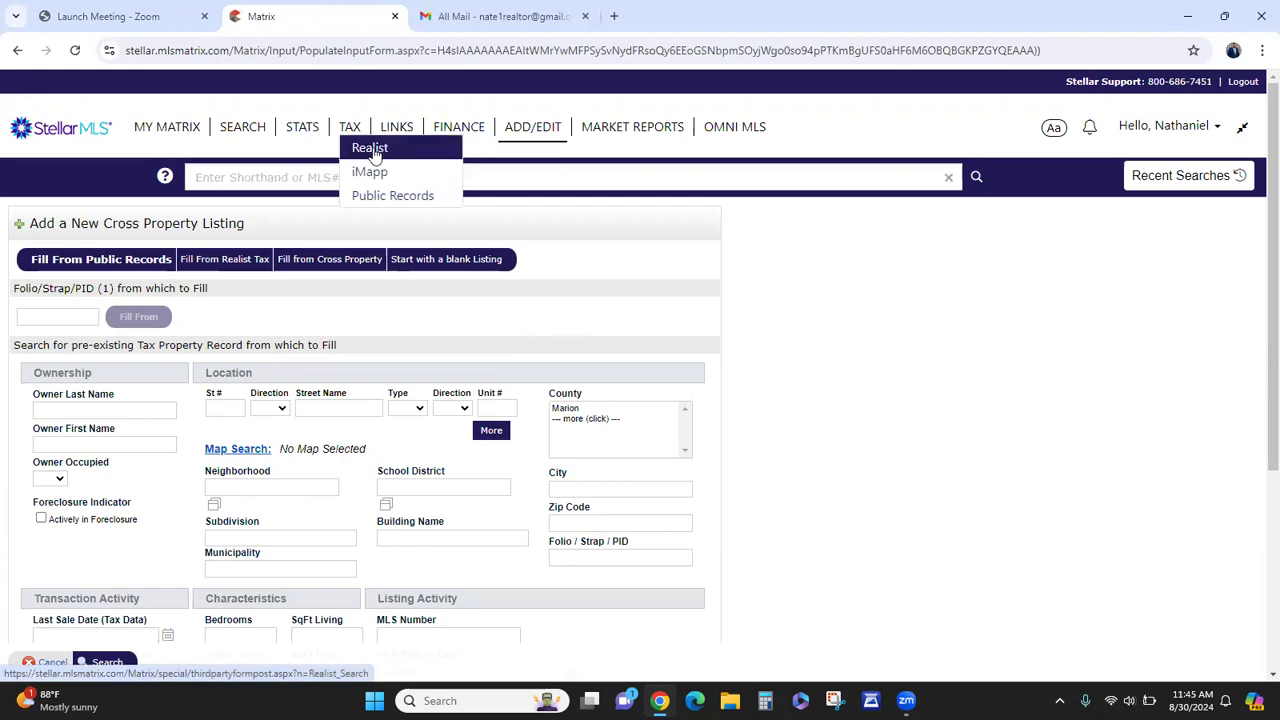
- Launch Realist from the TAX menu and browse its dashboard
{"action": "left_click", "coordinate": [372, 150]}
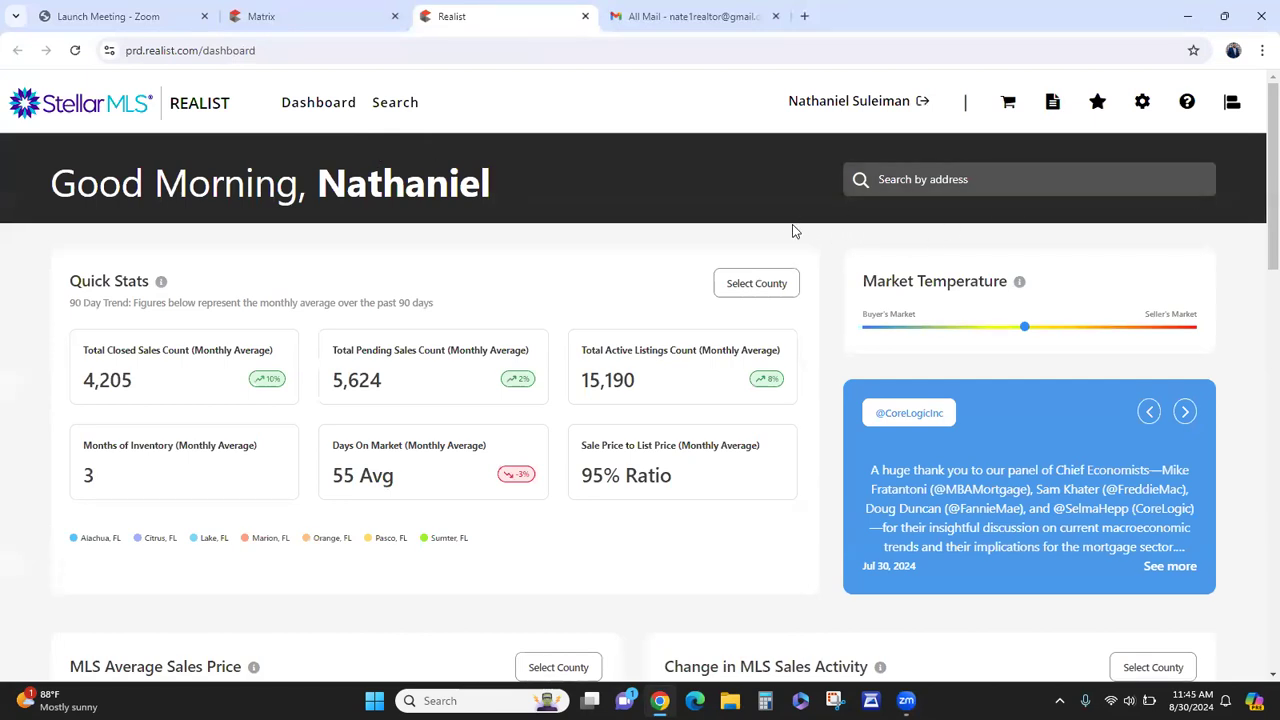
{"action": "scroll", "coordinate": [792, 231], "scroll_direction": "down", "scroll_amount": 13}
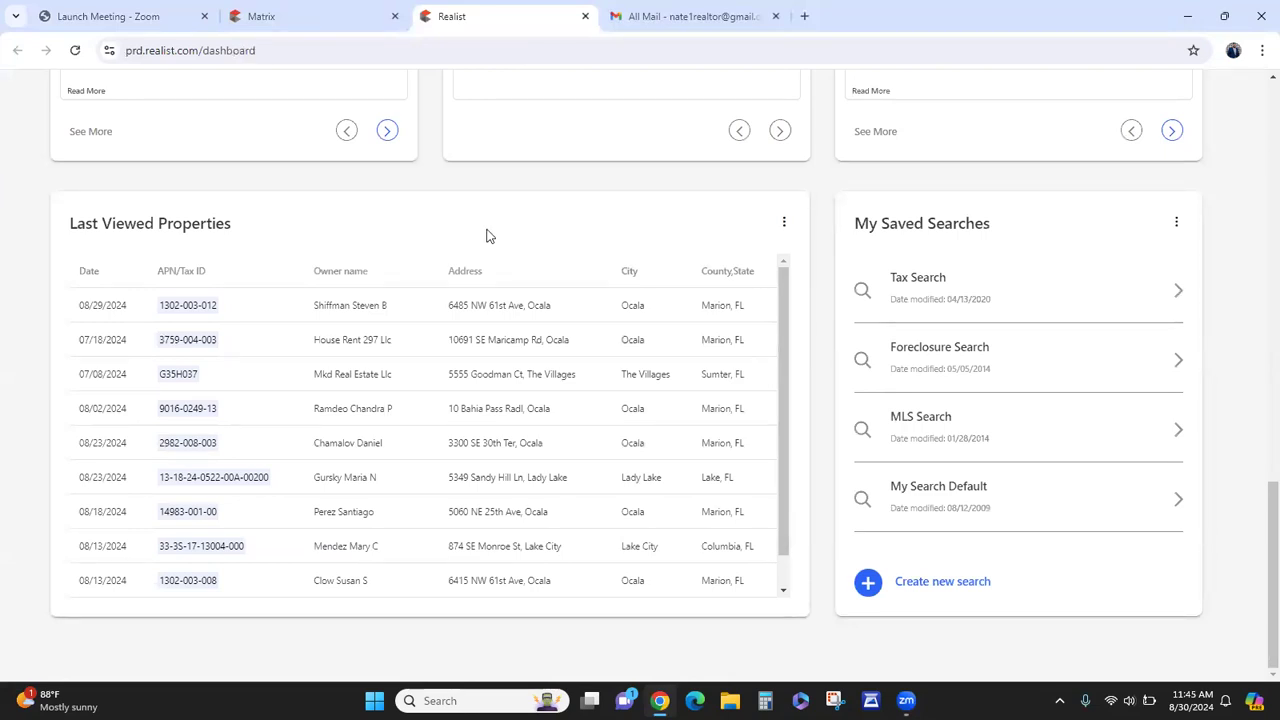
{"action": "scroll", "coordinate": [458, 250], "scroll_direction": "up", "scroll_amount": 10}
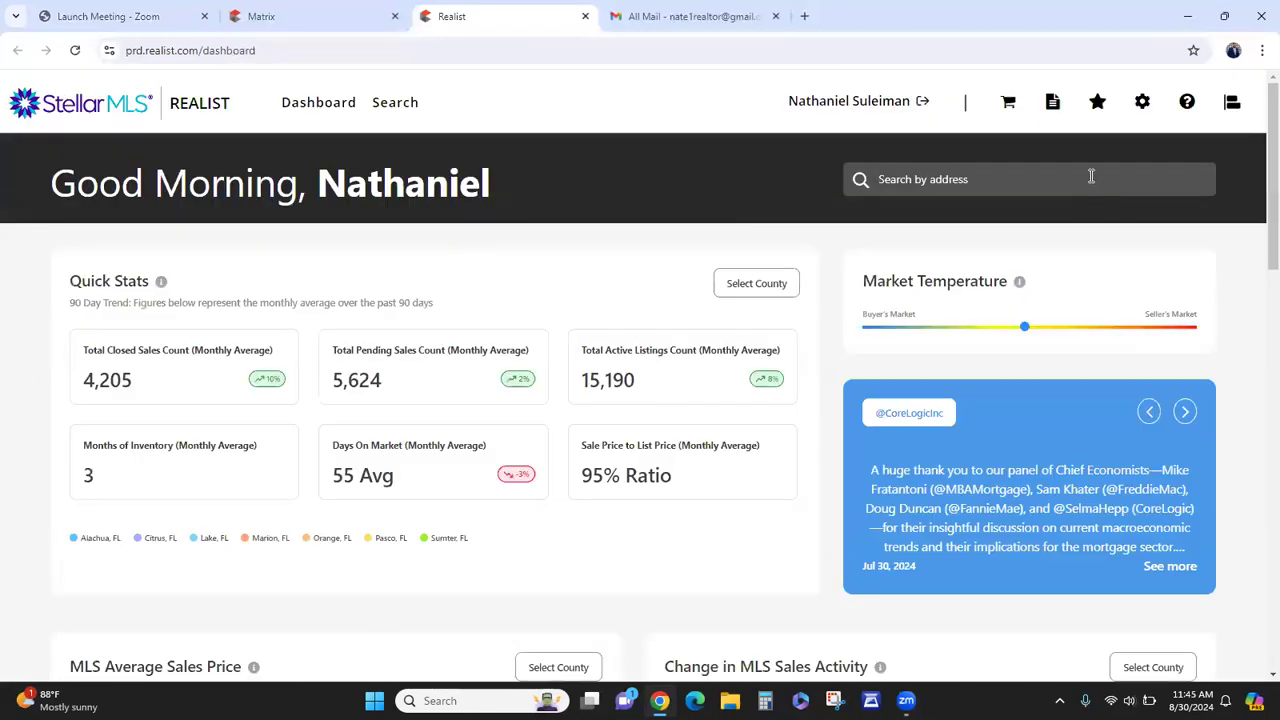
{"action": "left_click", "coordinate": [700, 16]}
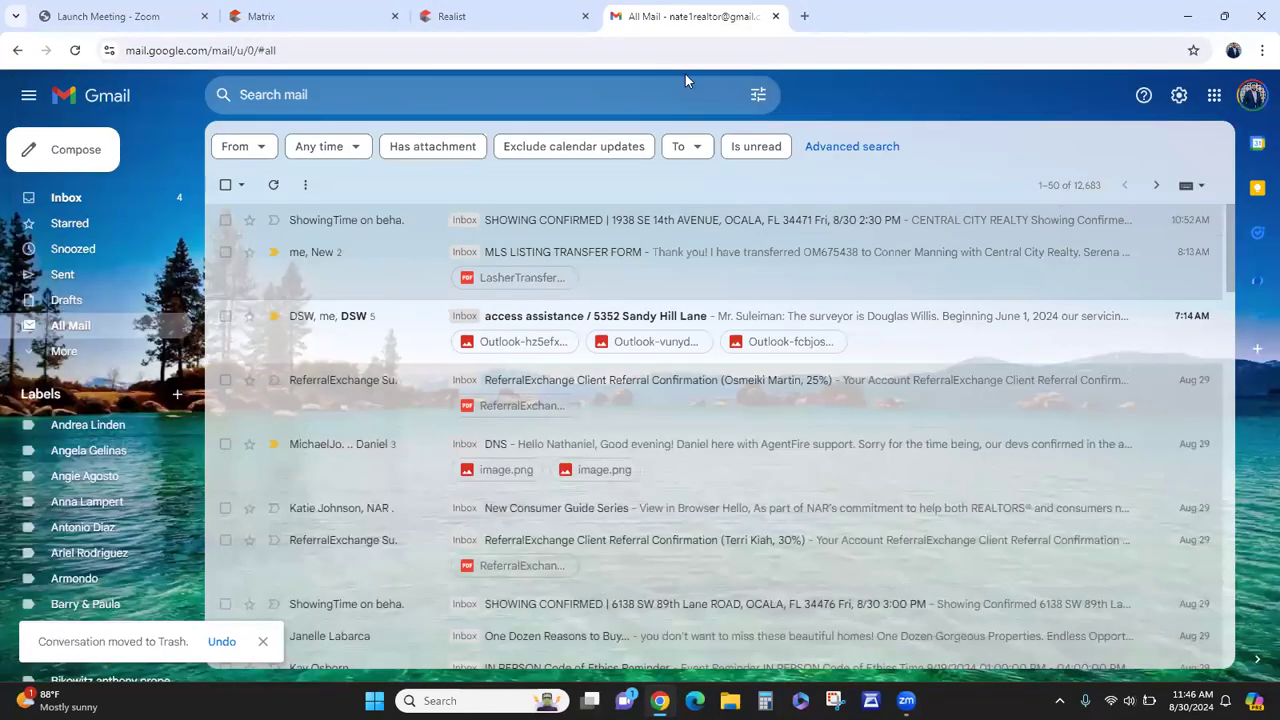
{"action": "scroll", "coordinate": [400, 330], "scroll_direction": "down", "scroll_amount": 1}
{"action": "scroll", "coordinate": [390, 344], "scroll_direction": "down", "scroll_amount": 5}
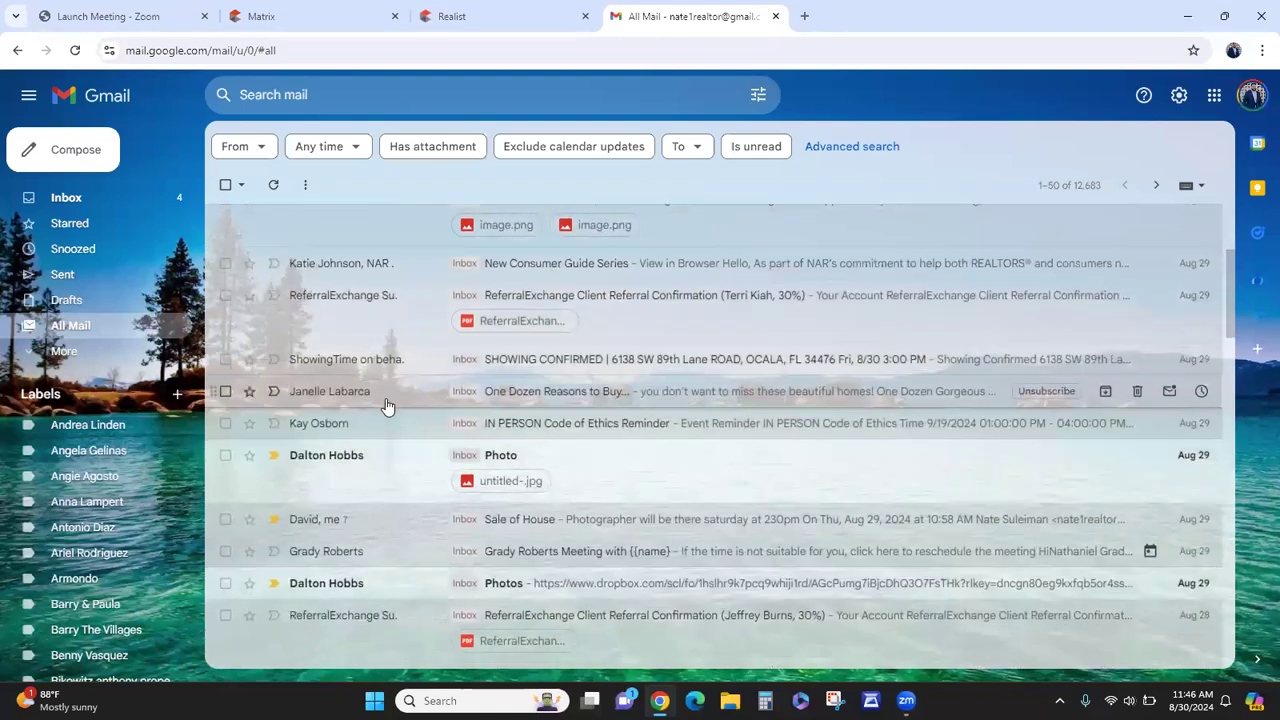
{"action": "left_click", "coordinate": [396, 428]}
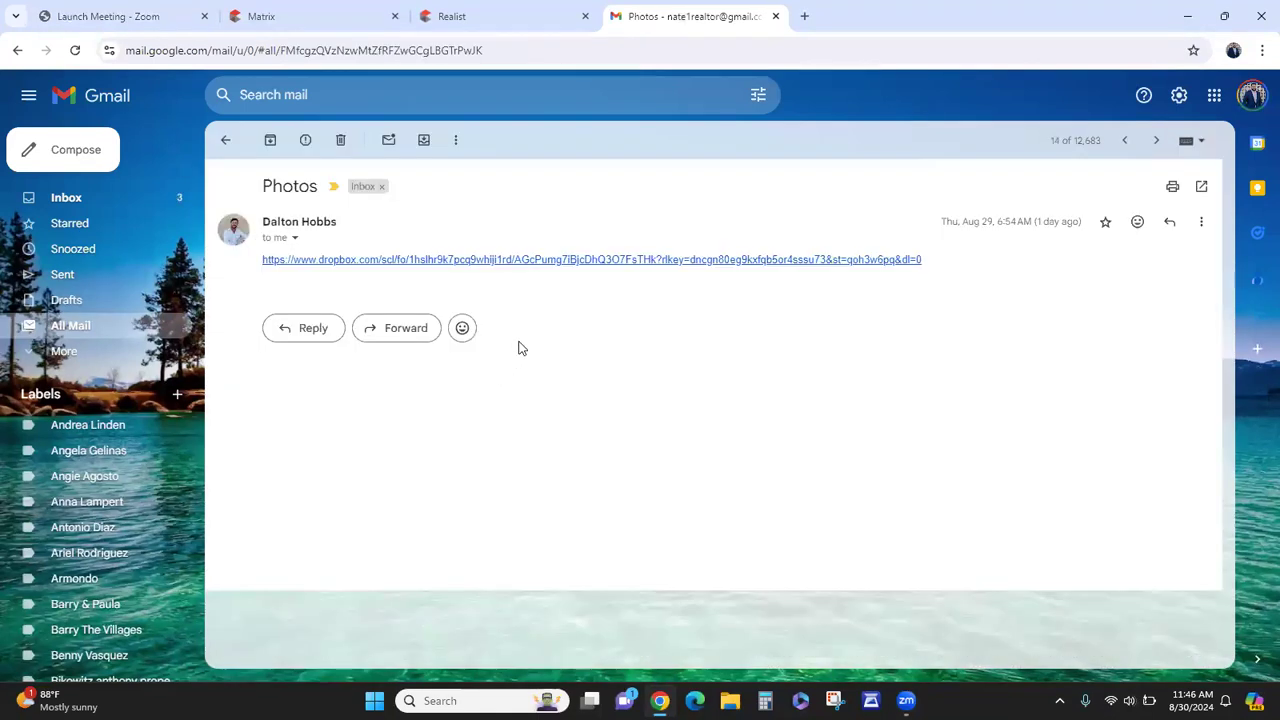
{"action": "left_click", "coordinate": [569, 259]}
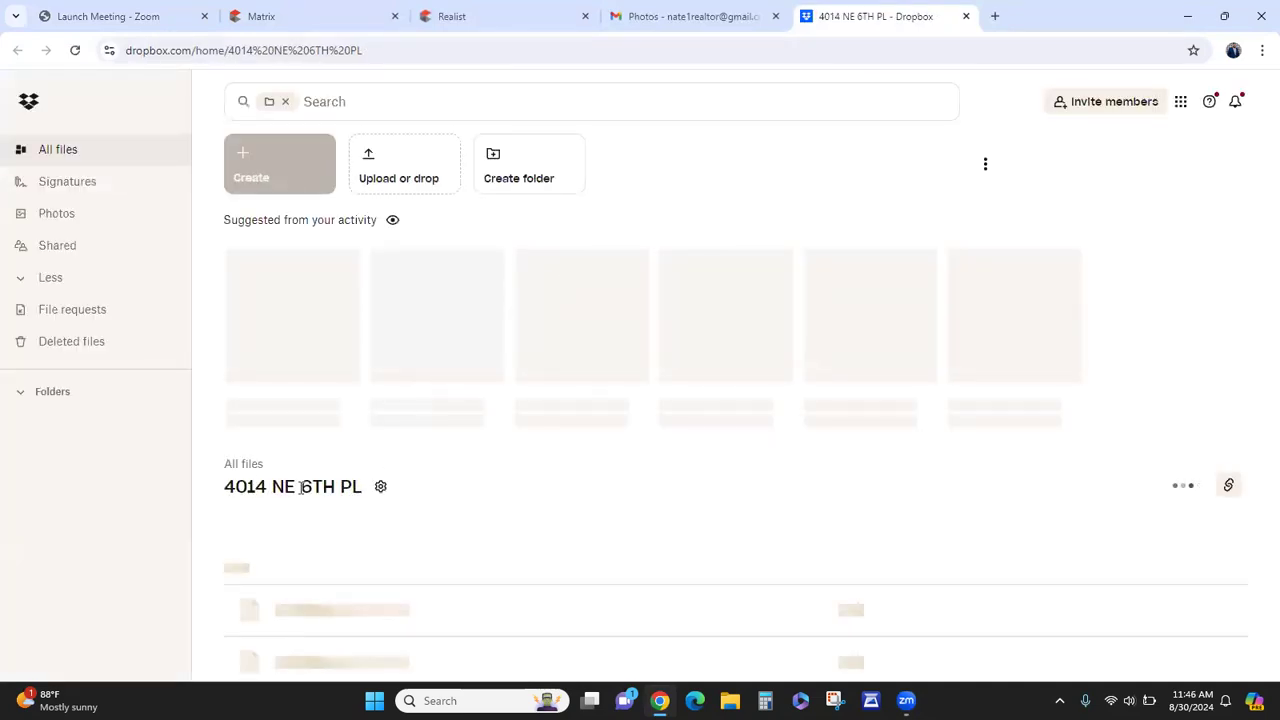
{"action": "left_click_drag", "start_coordinate": [221, 490], "coordinate": [361, 487]}
{"action": "right_click", "coordinate": [361, 487]}
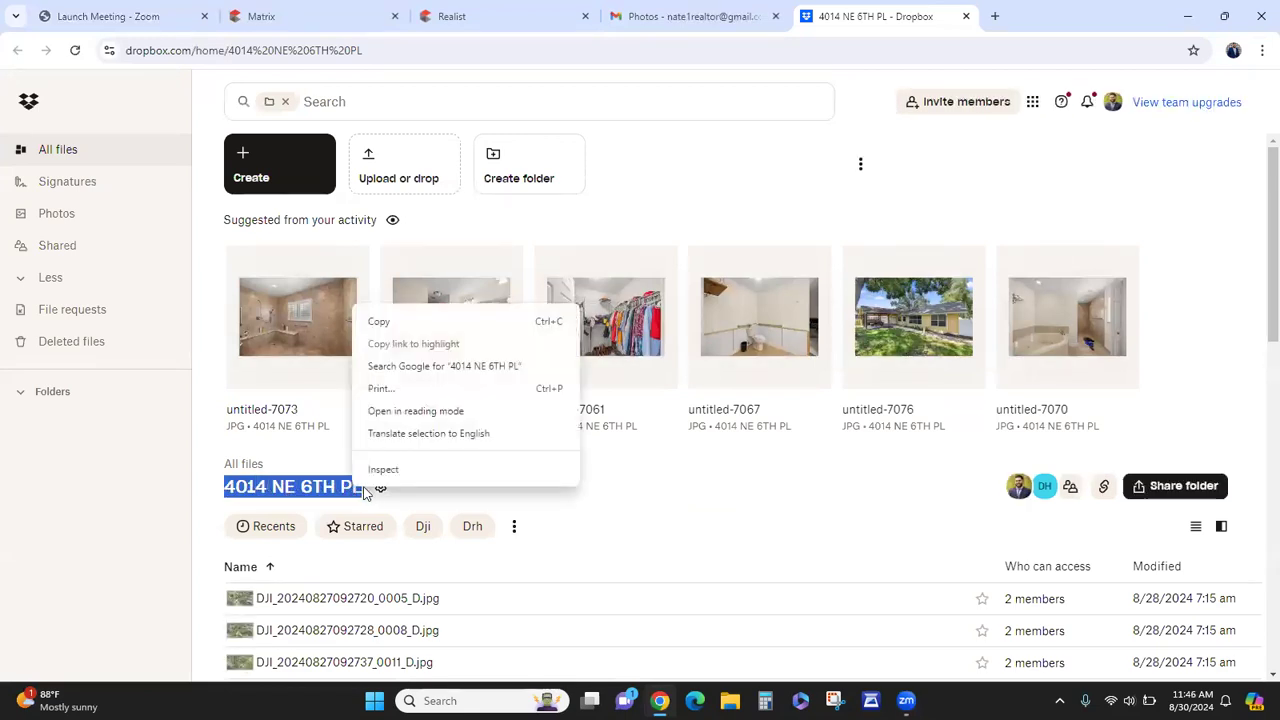
{"action": "left_click", "coordinate": [399, 322]}
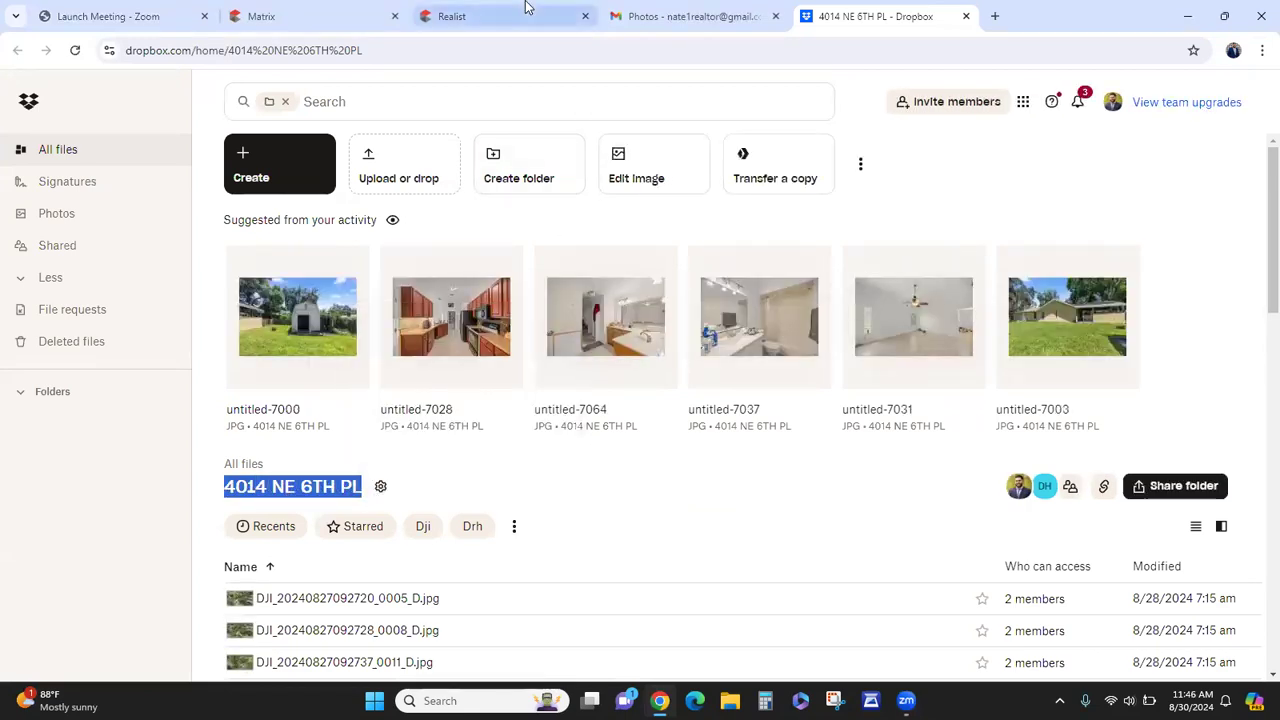
- Return to Realist and ready its address search box for pasting
{"action": "left_click", "coordinate": [520, 16]}
{"action": "left_click", "coordinate": [889, 178]}
{"action": "right_click", "coordinate": [889, 178]}
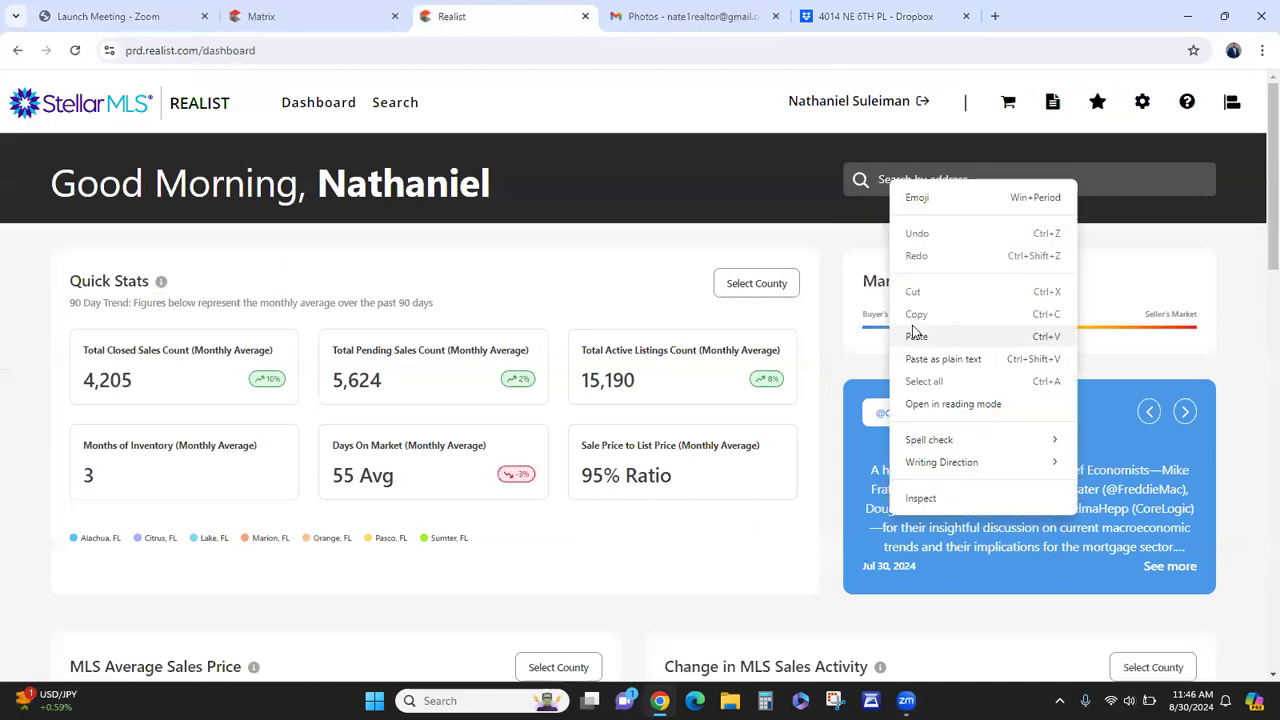
{"action": "left_click", "coordinate": [917, 334]}
{"action": "left_click", "coordinate": [952, 215]}
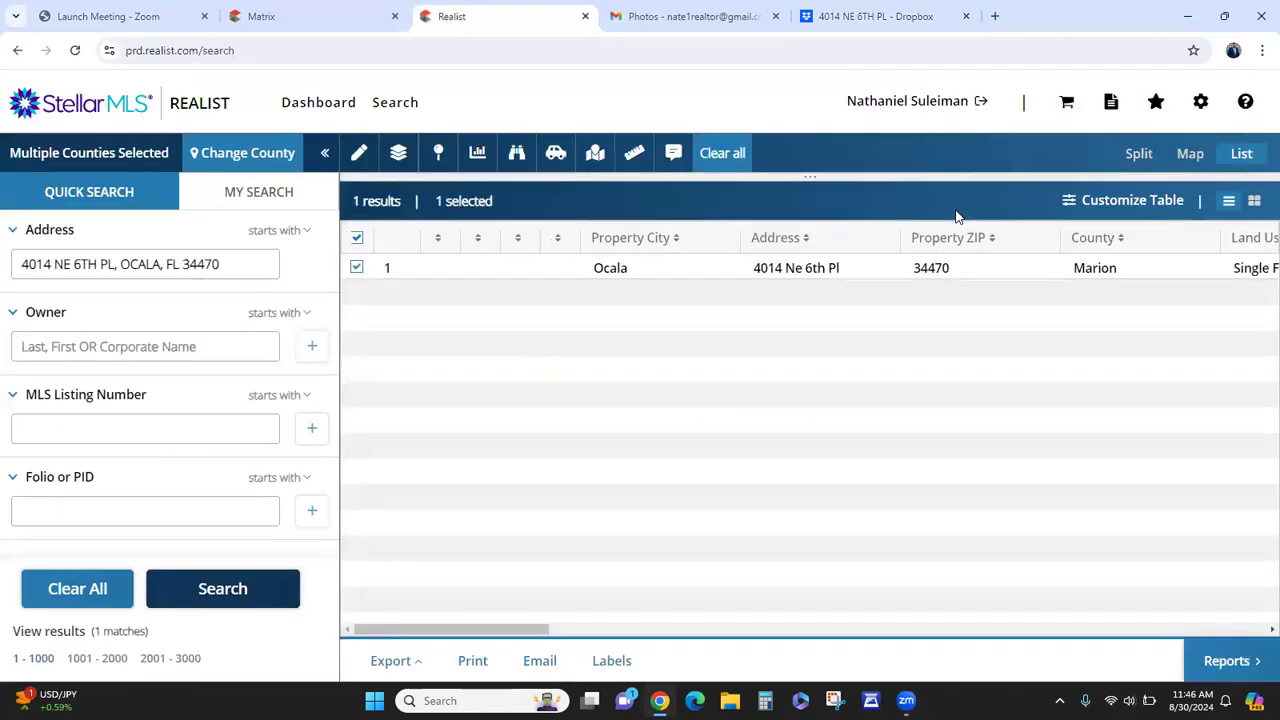
{"action": "left_click", "coordinate": [1220, 651]}
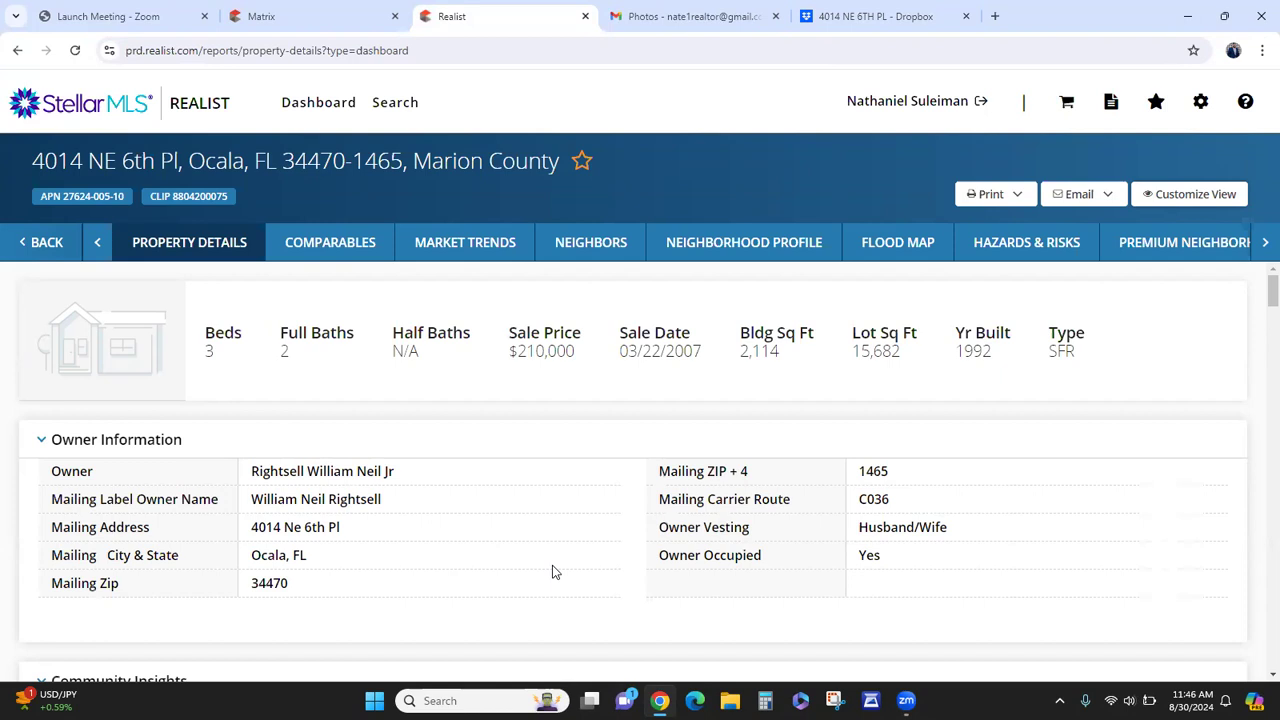
{"action": "scroll", "coordinate": [503, 533], "scroll_direction": "down", "scroll_amount": 4}
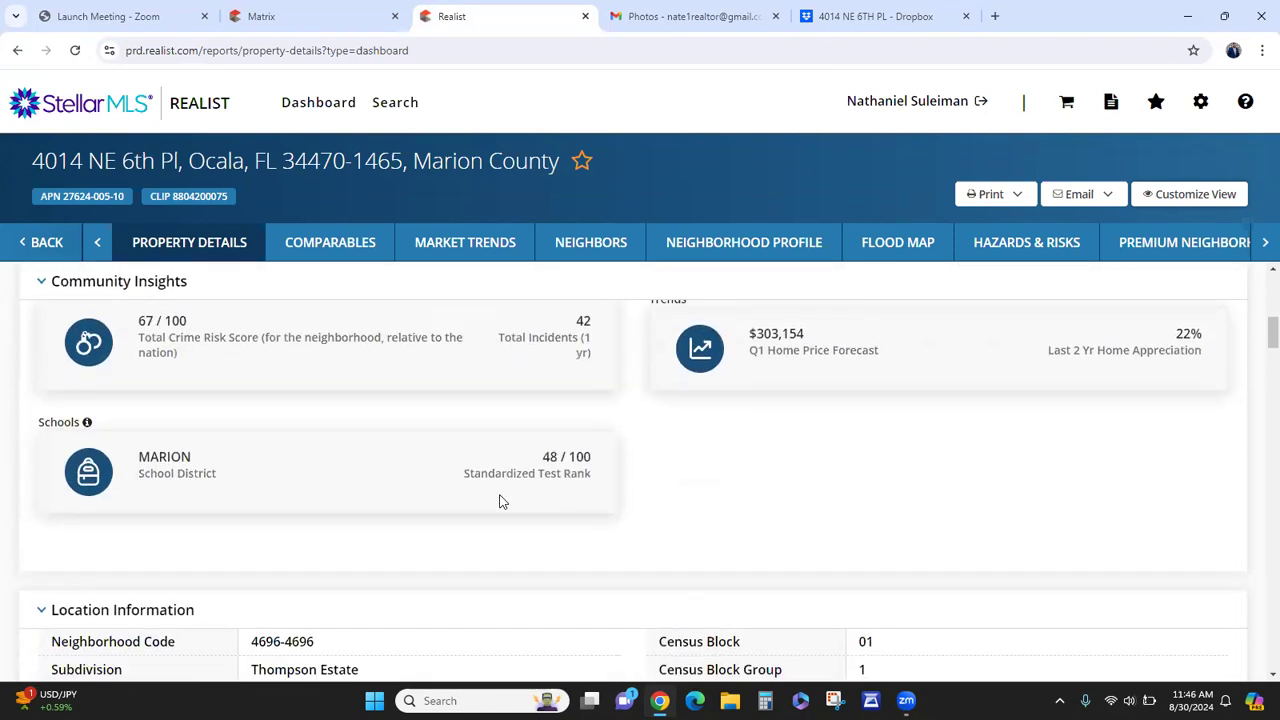
{"action": "left_click", "coordinate": [290, 16]}
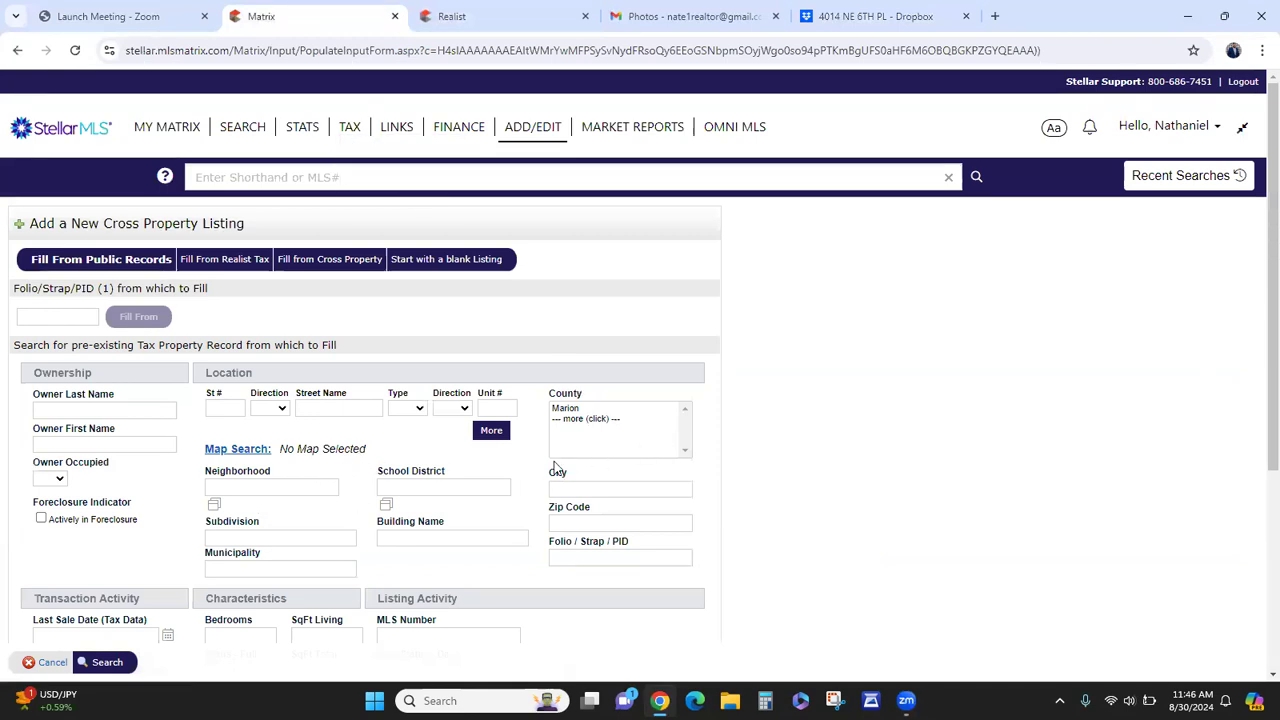
{"action": "left_click", "coordinate": [572, 411]}
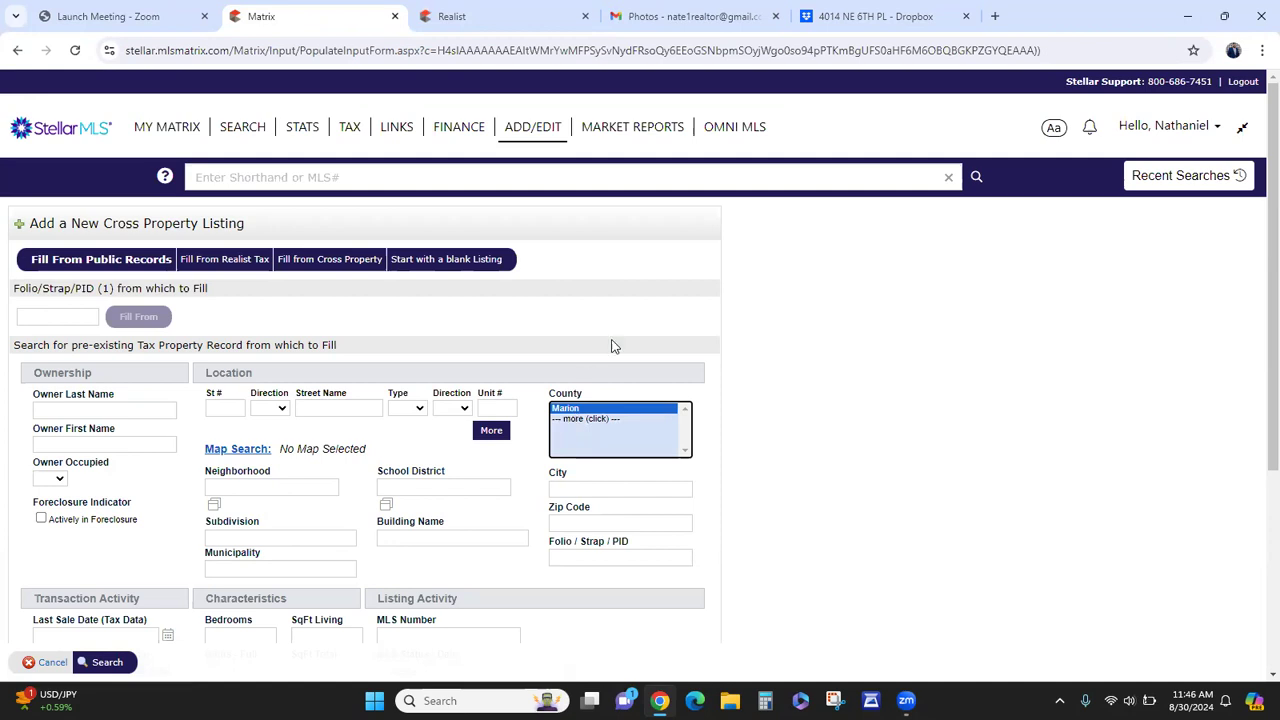
{"action": "left_click", "coordinate": [470, 17]}
{"action": "scroll", "coordinate": [381, 444], "scroll_direction": "down", "scroll_amount": 4}
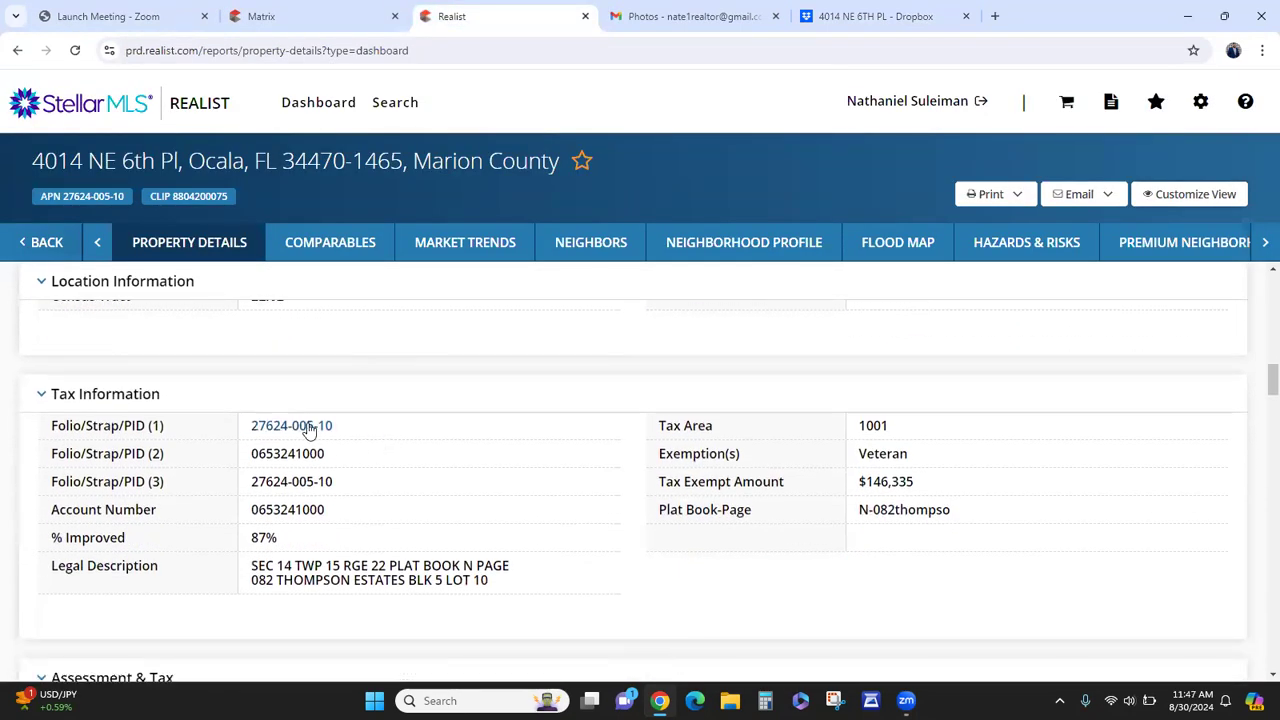
{"action": "left_click_drag", "start_coordinate": [335, 430], "coordinate": [251, 430]}
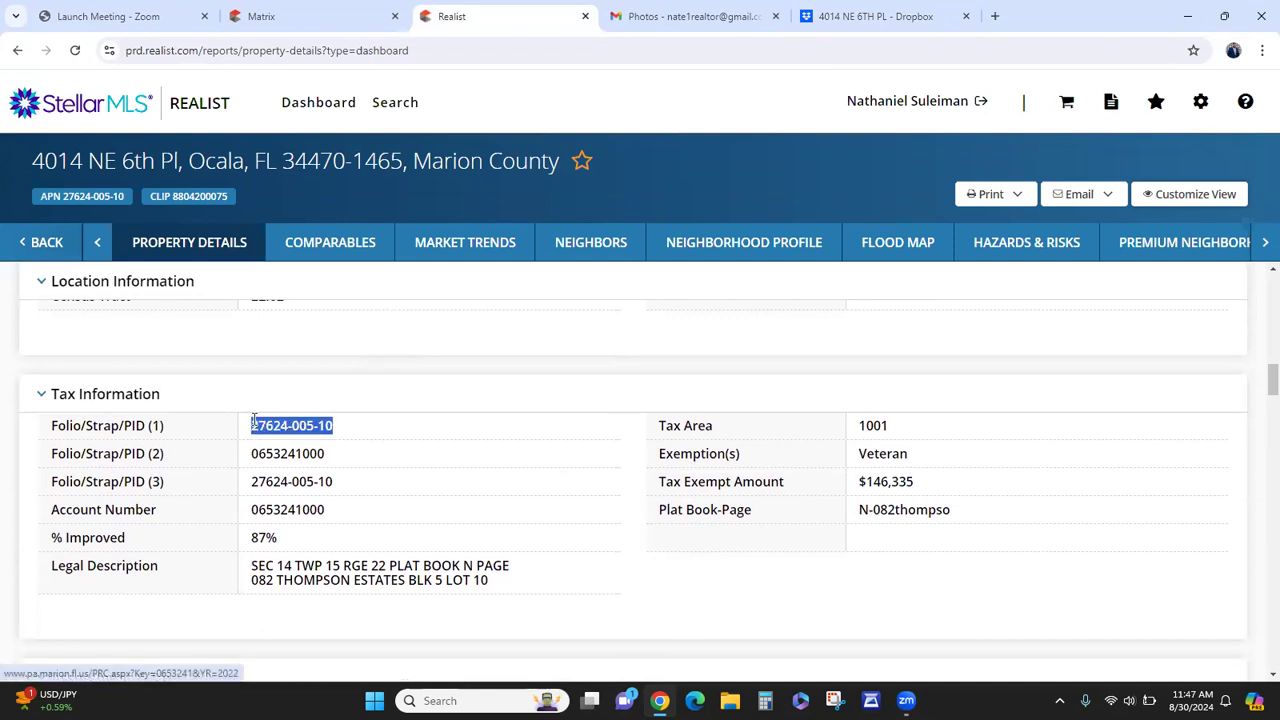
{"action": "right_click", "coordinate": [253, 430]}
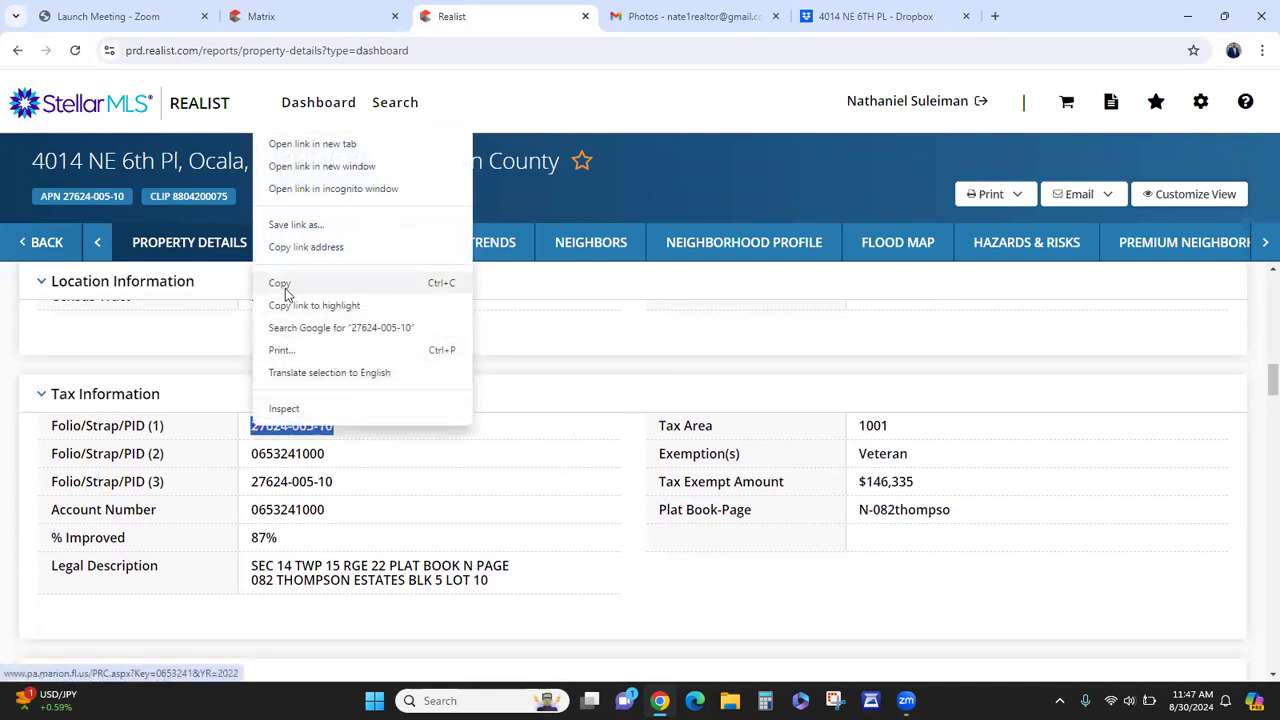
{"action": "left_click", "coordinate": [280, 283]}
{"action": "left_click", "coordinate": [305, 8]}
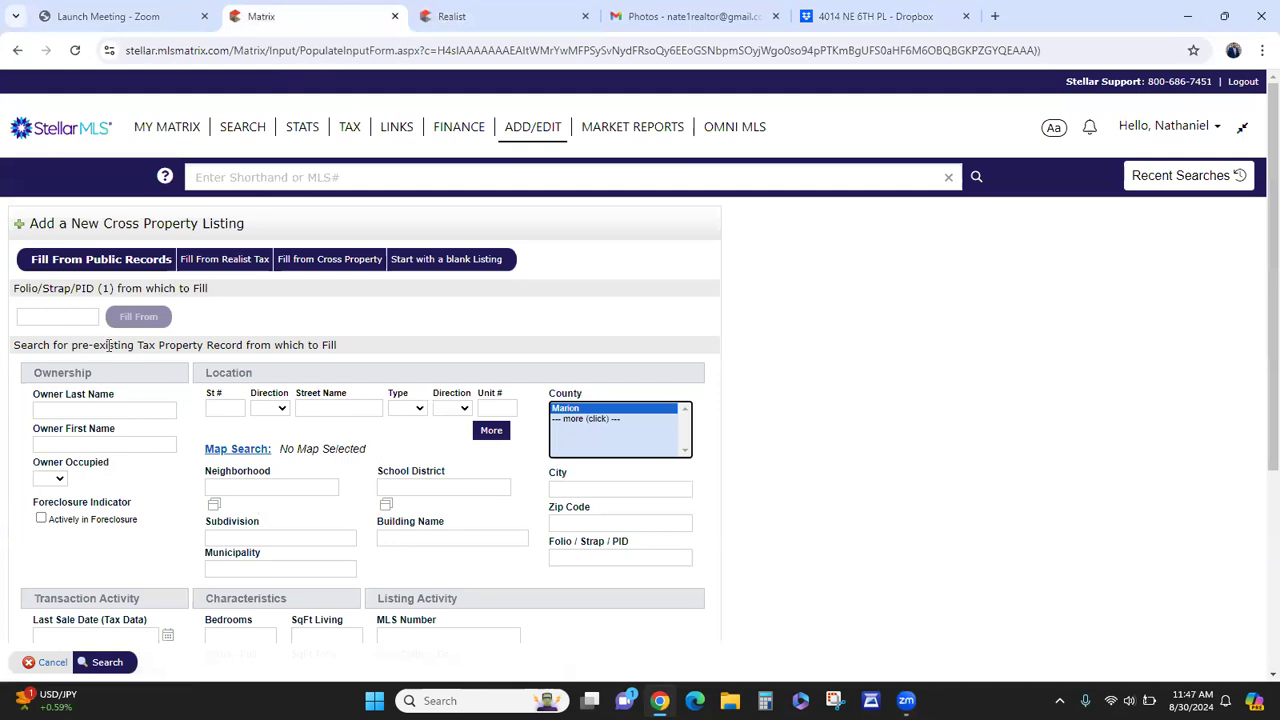
{"action": "left_click", "coordinate": [54, 317]}
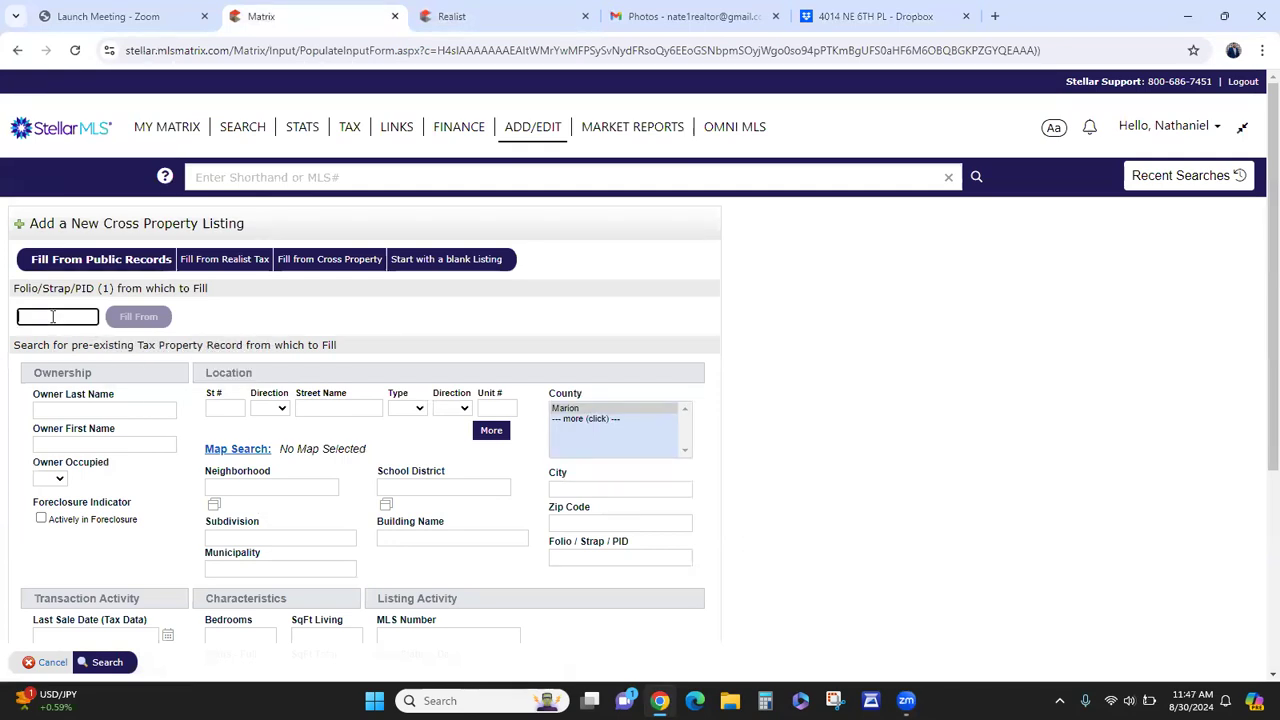
{"action": "key", "text": "ctrl+v"}
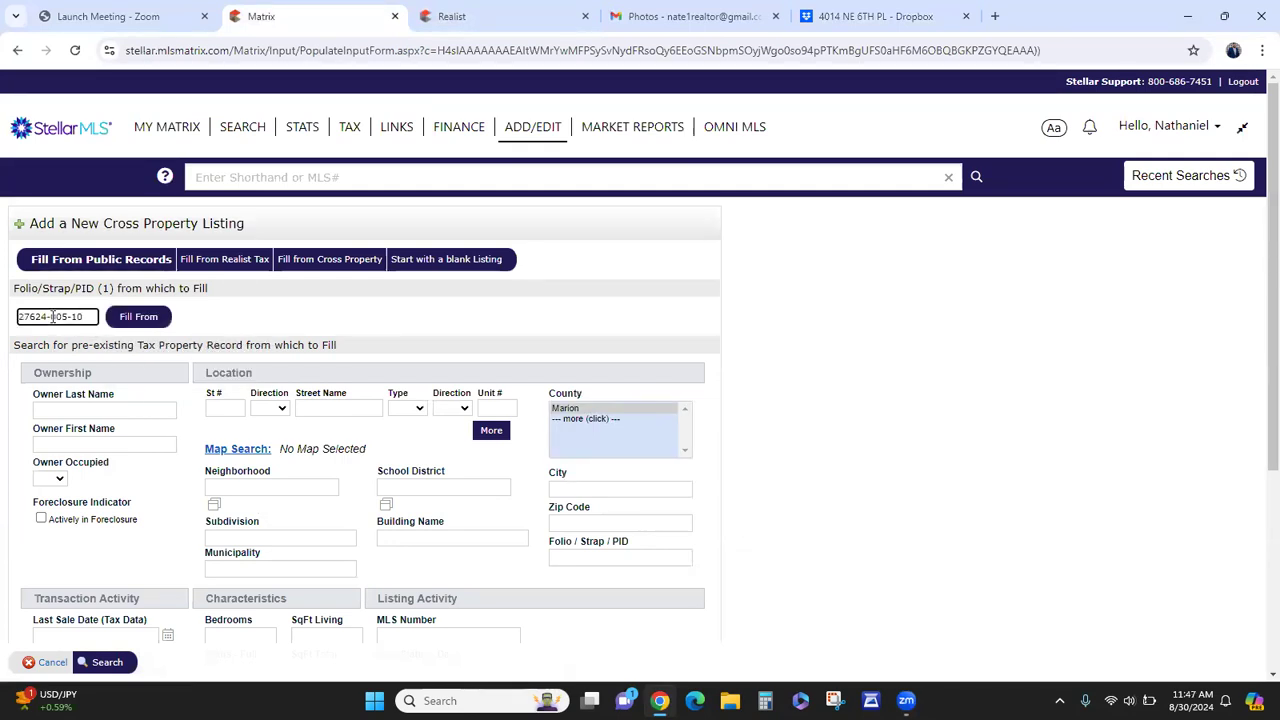
{"action": "left_click", "coordinate": [458, 340]}
{"action": "scroll", "coordinate": [311, 532], "scroll_direction": "down", "scroll_amount": 2}
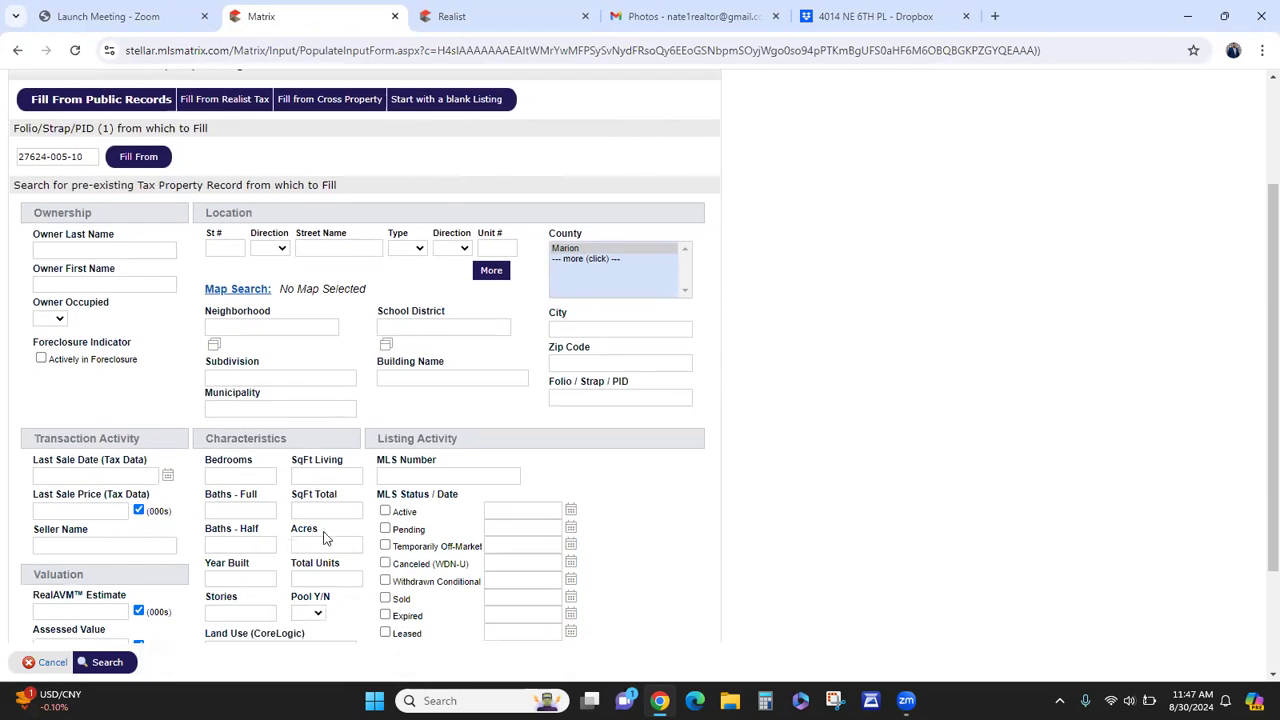
{"action": "scroll", "coordinate": [270, 585], "scroll_direction": "up", "scroll_amount": 2}
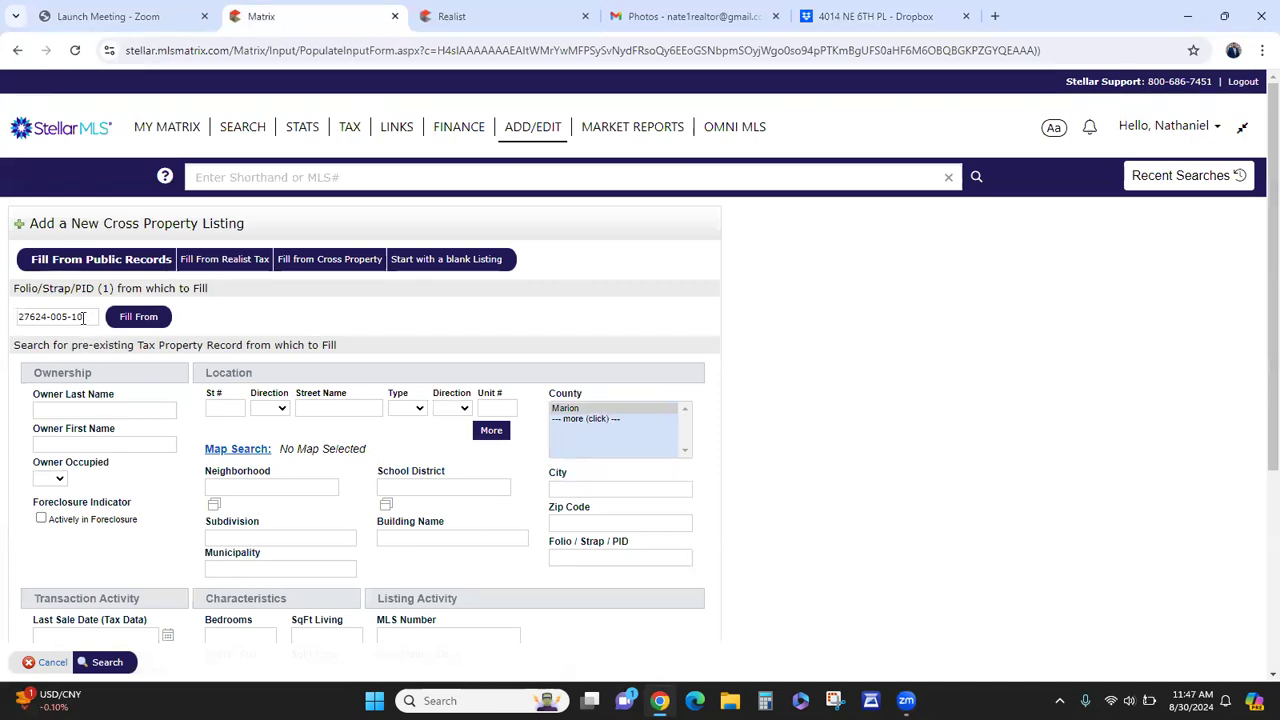
{"action": "left_click", "coordinate": [136, 319]}
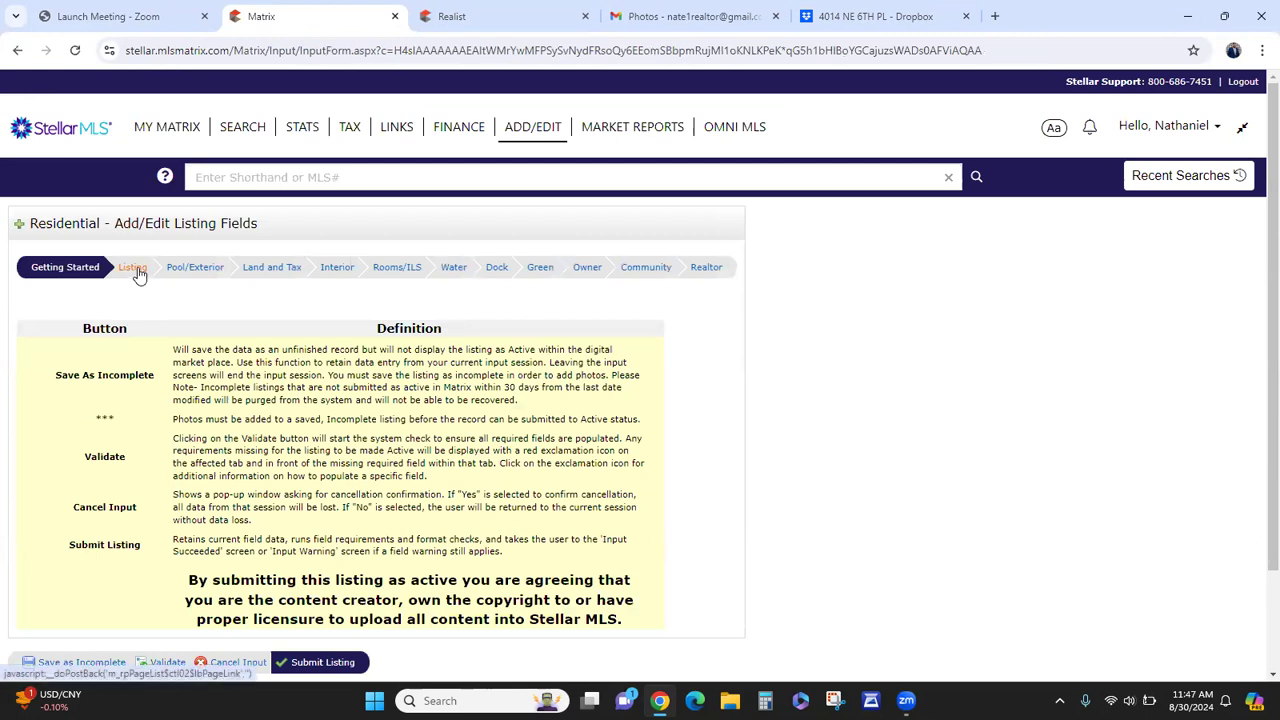
{"action": "left_click", "coordinate": [137, 272]}
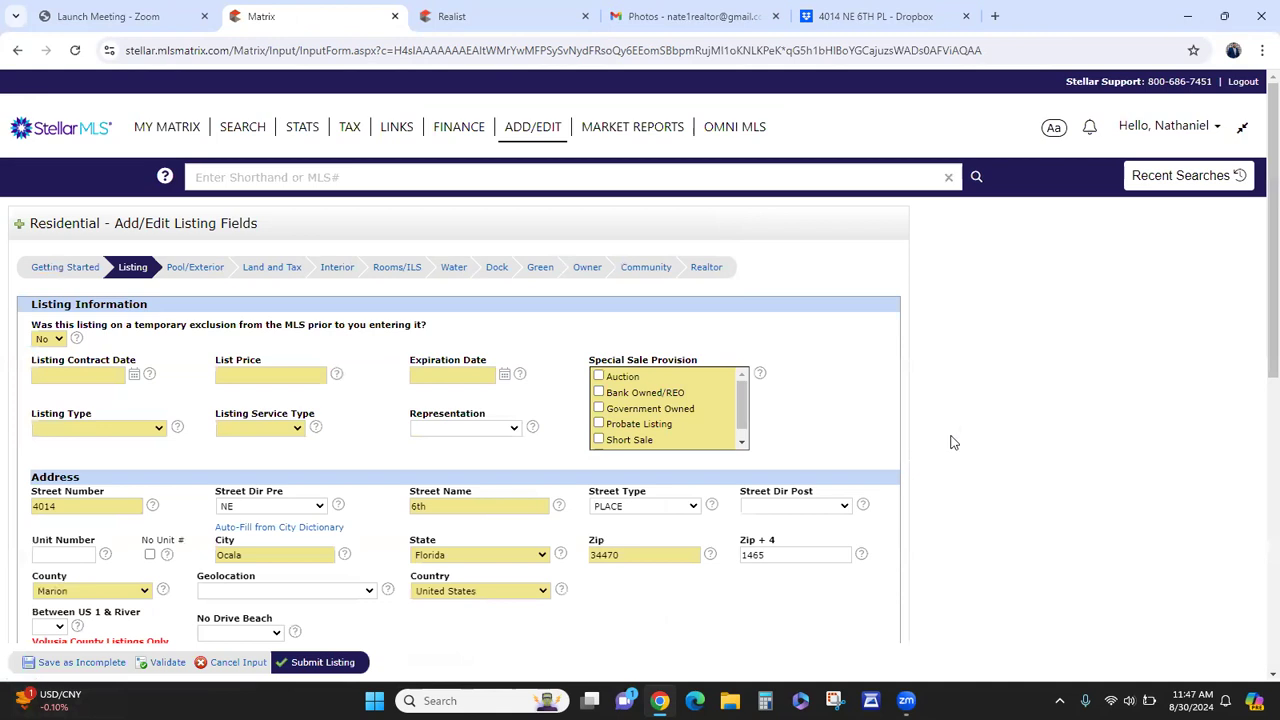
{"action": "scroll", "coordinate": [965, 424], "scroll_direction": "down", "scroll_amount": 2}
{"action": "scroll", "coordinate": [973, 431], "scroll_direction": "up", "scroll_amount": 1}
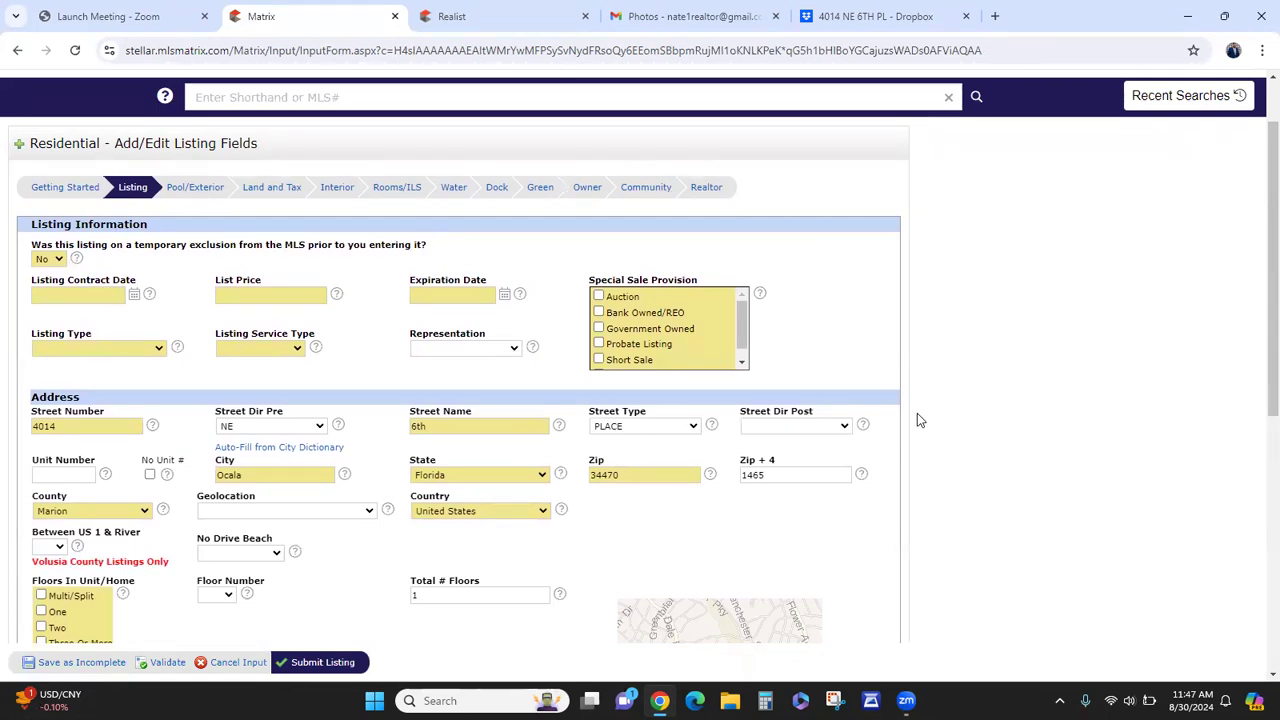
{"action": "left_click", "coordinate": [452, 16]}
{"action": "scroll", "coordinate": [540, 390], "scroll_direction": "up", "scroll_amount": 5}
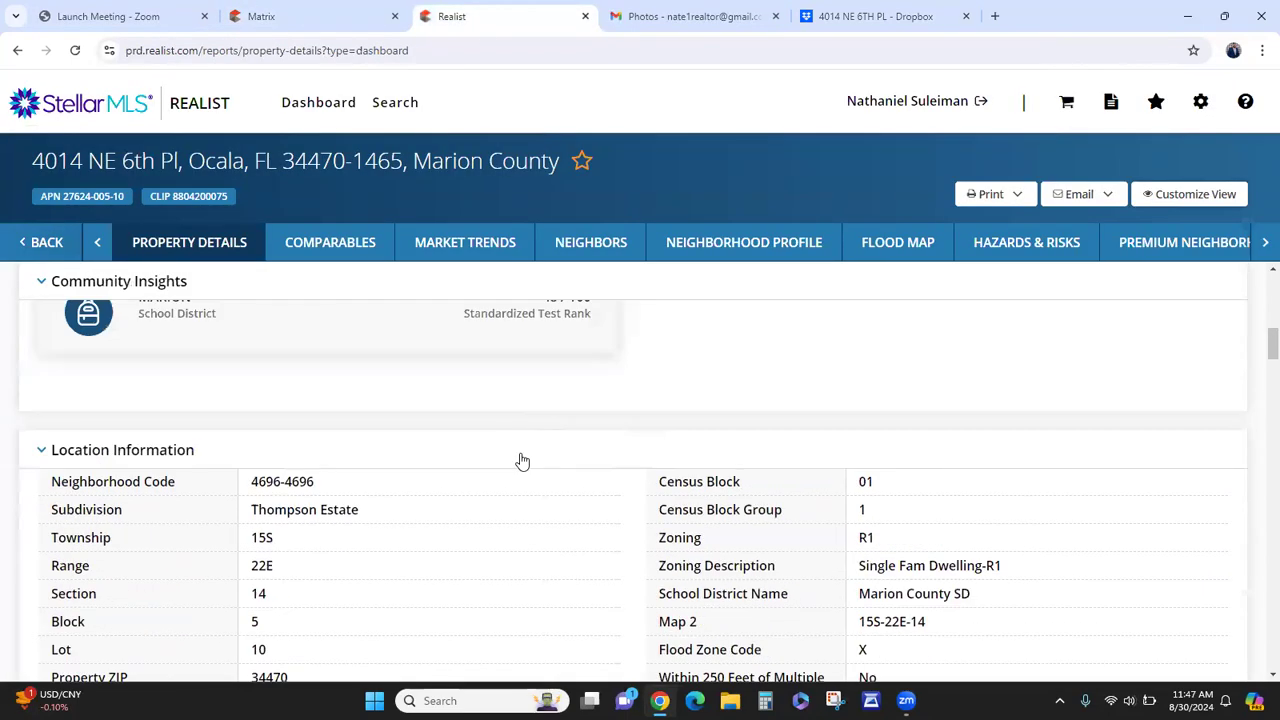
{"action": "scroll", "coordinate": [523, 463], "scroll_direction": "up", "scroll_amount": 2}
{"action": "scroll", "coordinate": [521, 461], "scroll_direction": "down", "scroll_amount": 10}
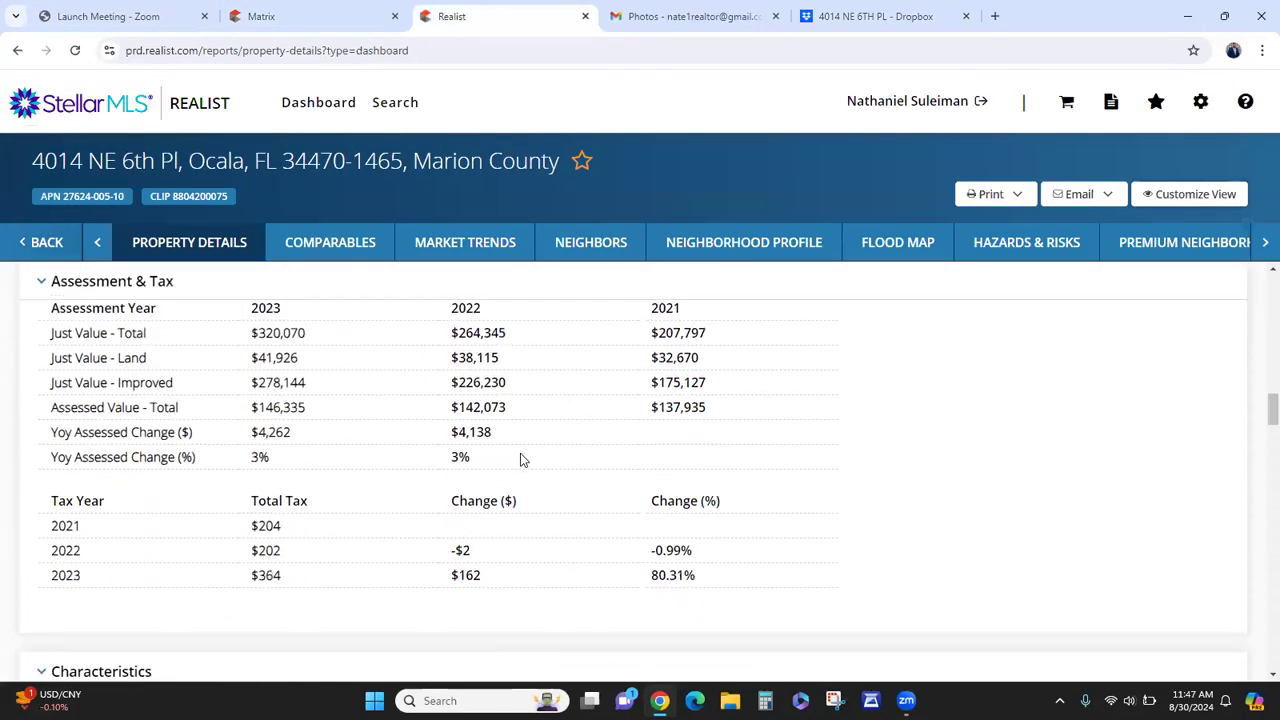
{"action": "scroll", "coordinate": [519, 458], "scroll_direction": "down", "scroll_amount": 5}
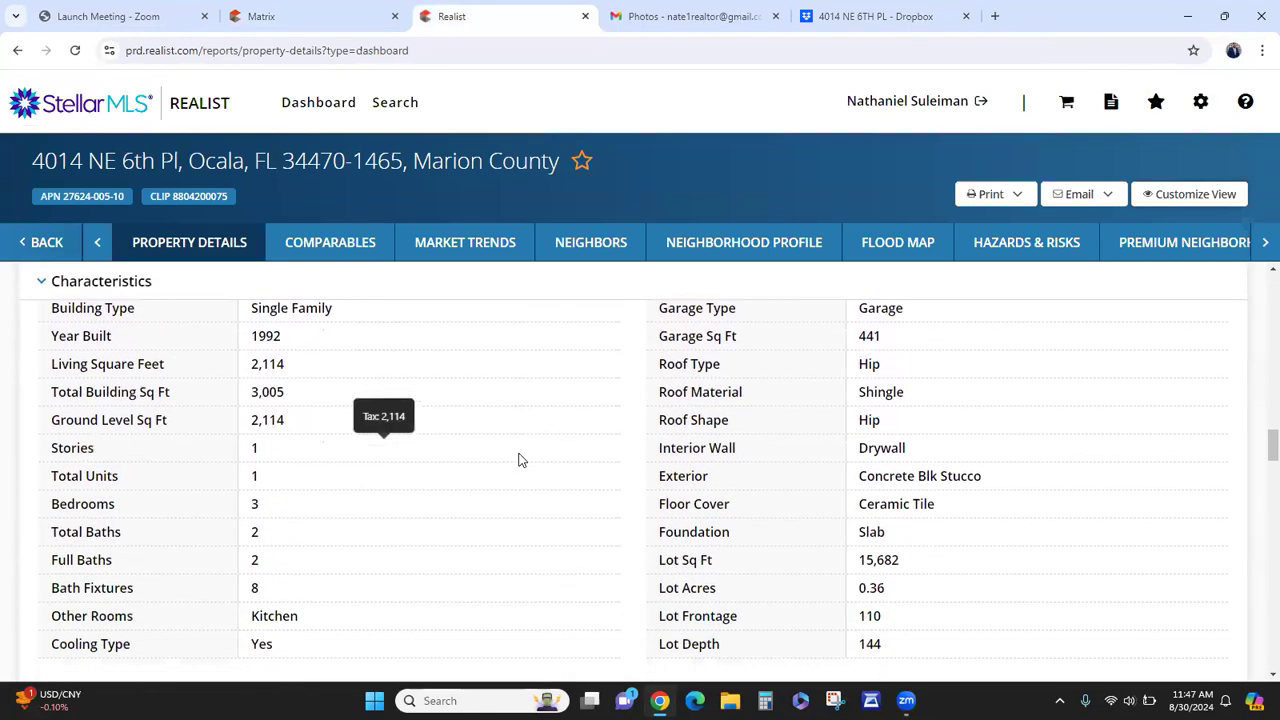
{"action": "left_click", "coordinate": [355, 8]}
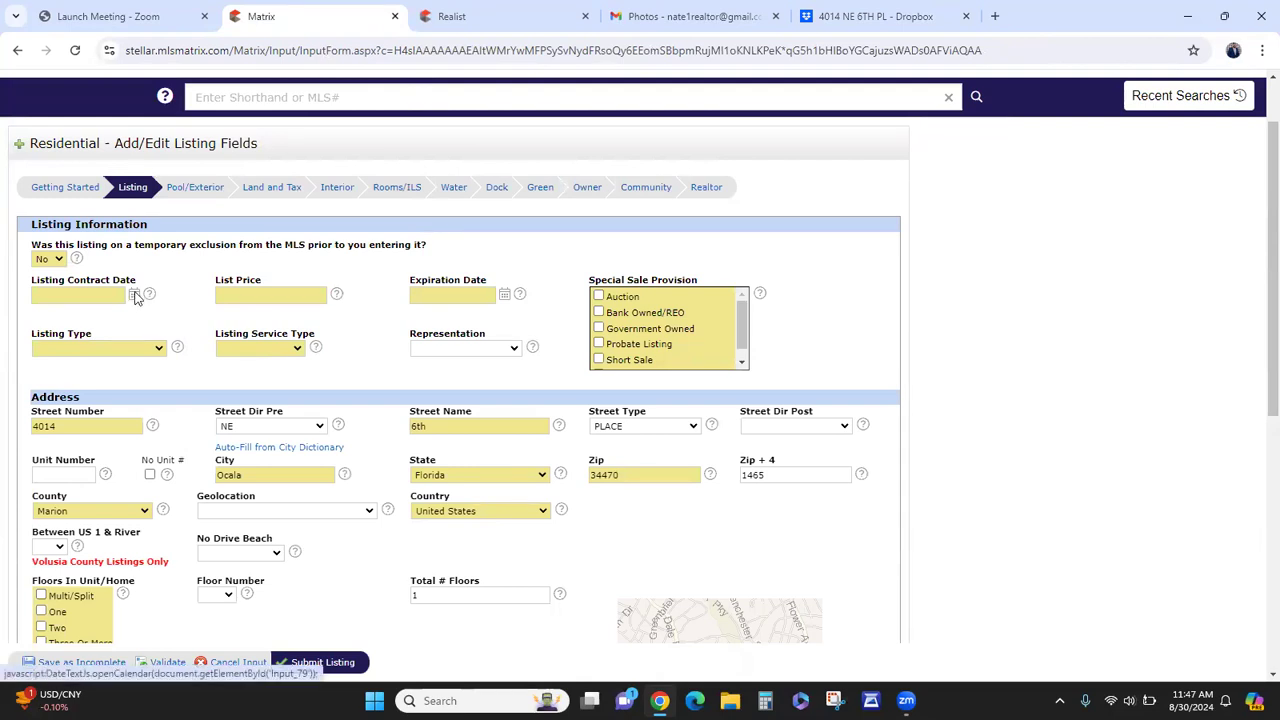
- Set the listing contract date to 08/30/2024 and the list price to 325000
{"action": "left_click", "coordinate": [134, 295]}
{"action": "left_click", "coordinate": [149, 426]}
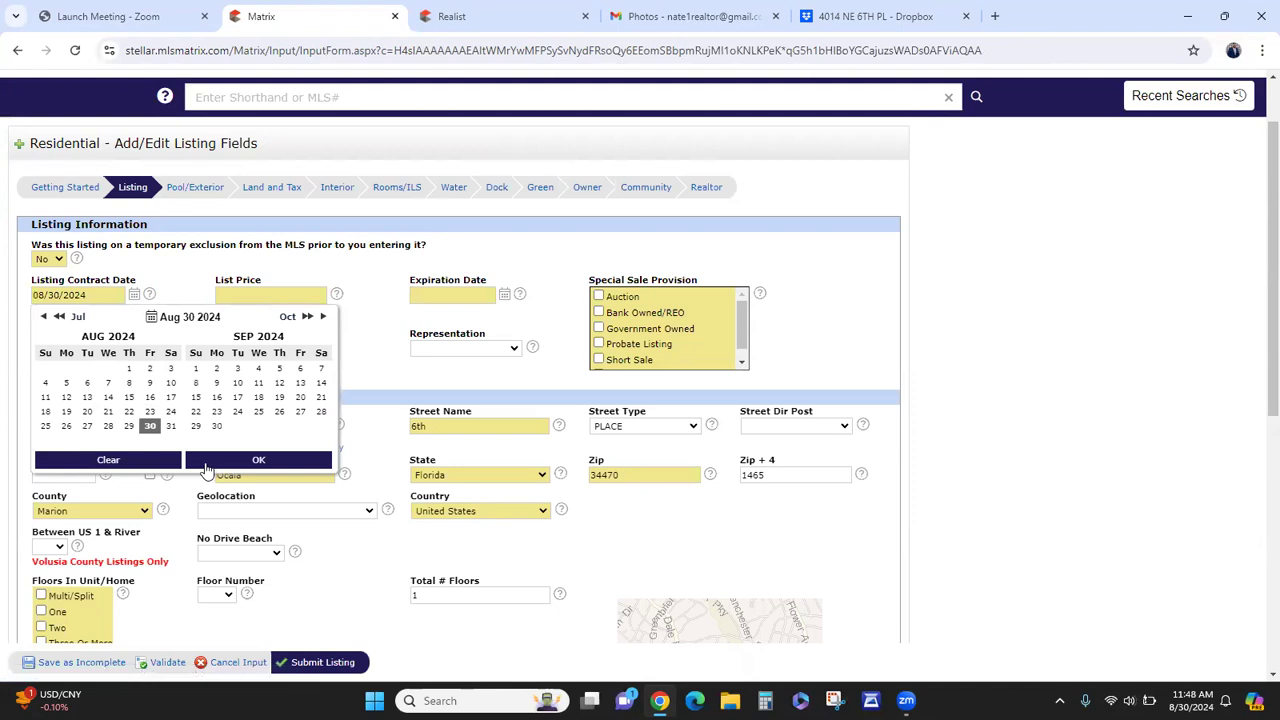
{"action": "left_click", "coordinate": [207, 466]}
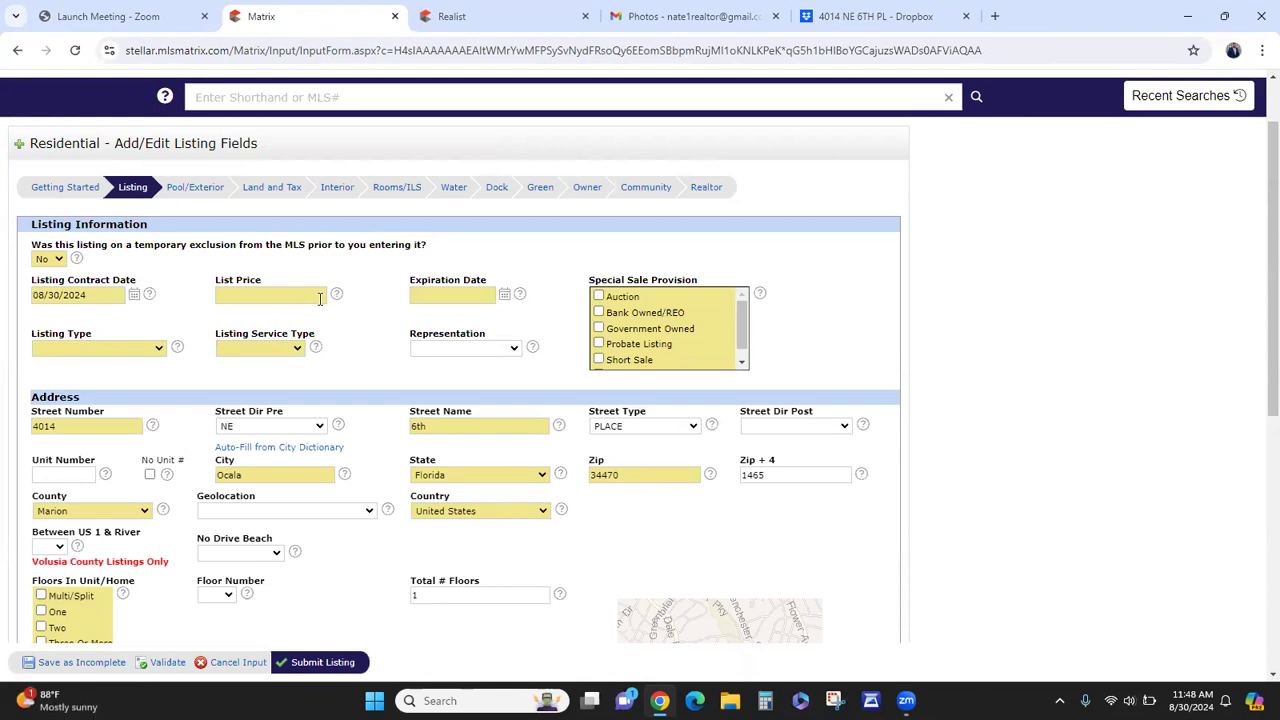
{"action": "left_click", "coordinate": [310, 293]}
{"action": "type", "text": "325000"}
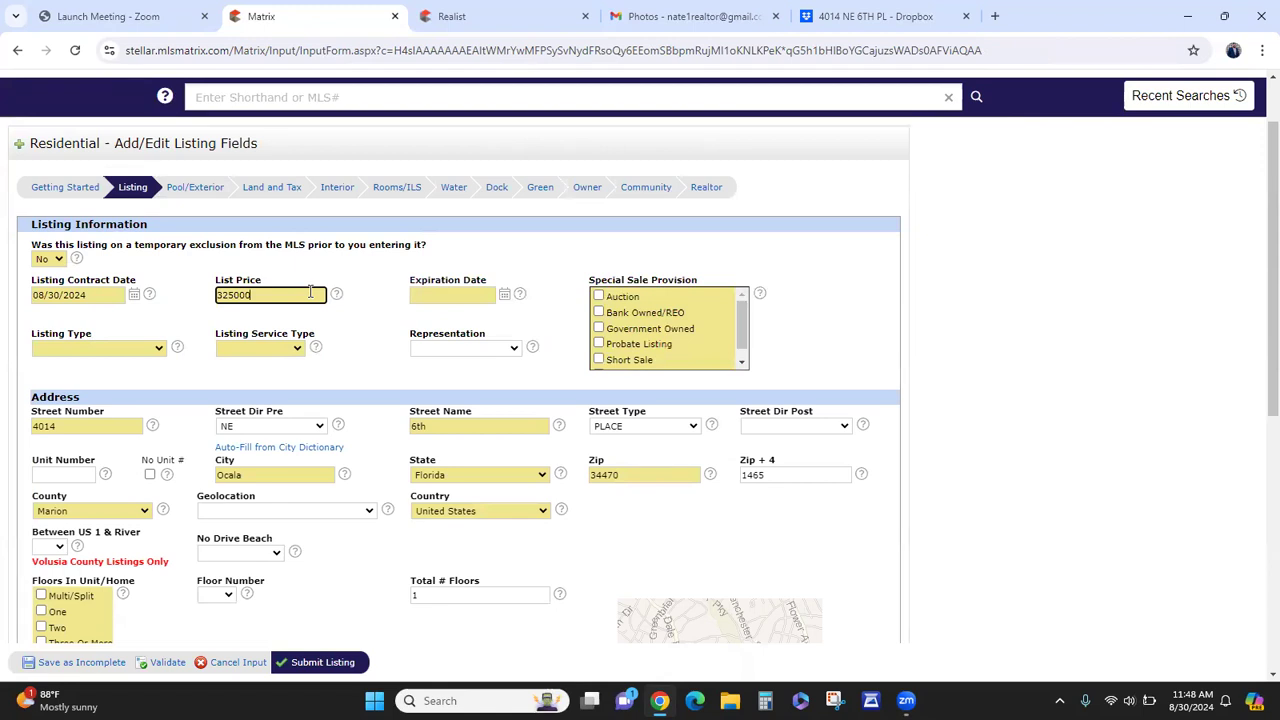
- Set the listing expiration date to 12/30/2024
{"action": "left_click", "coordinate": [505, 297]}
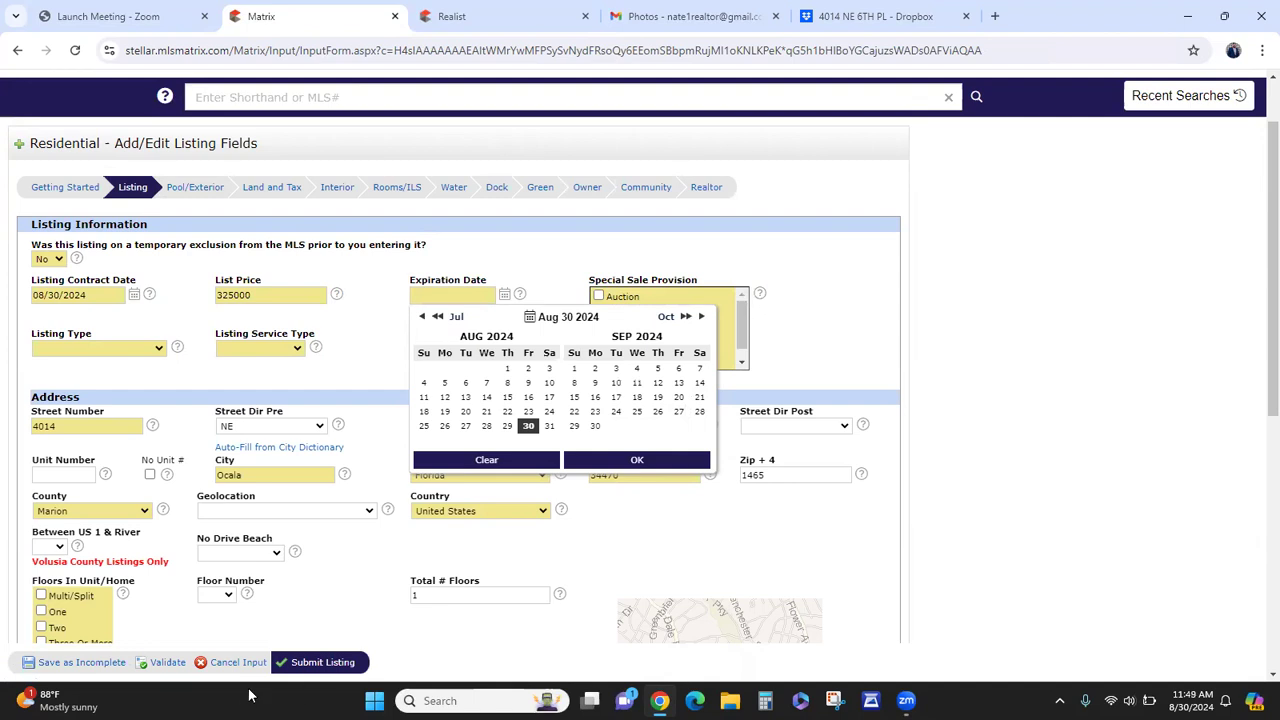
{"action": "left_click", "coordinate": [110, 16]}
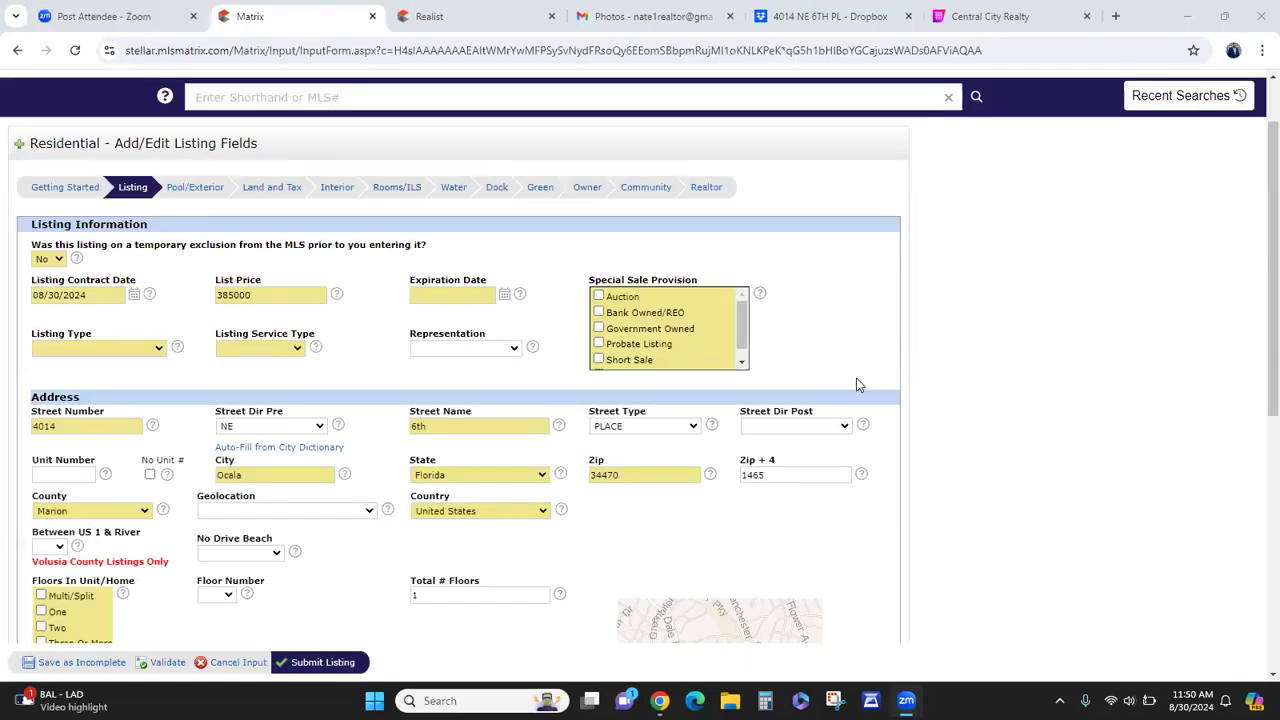
{"action": "left_click", "coordinate": [505, 297]}
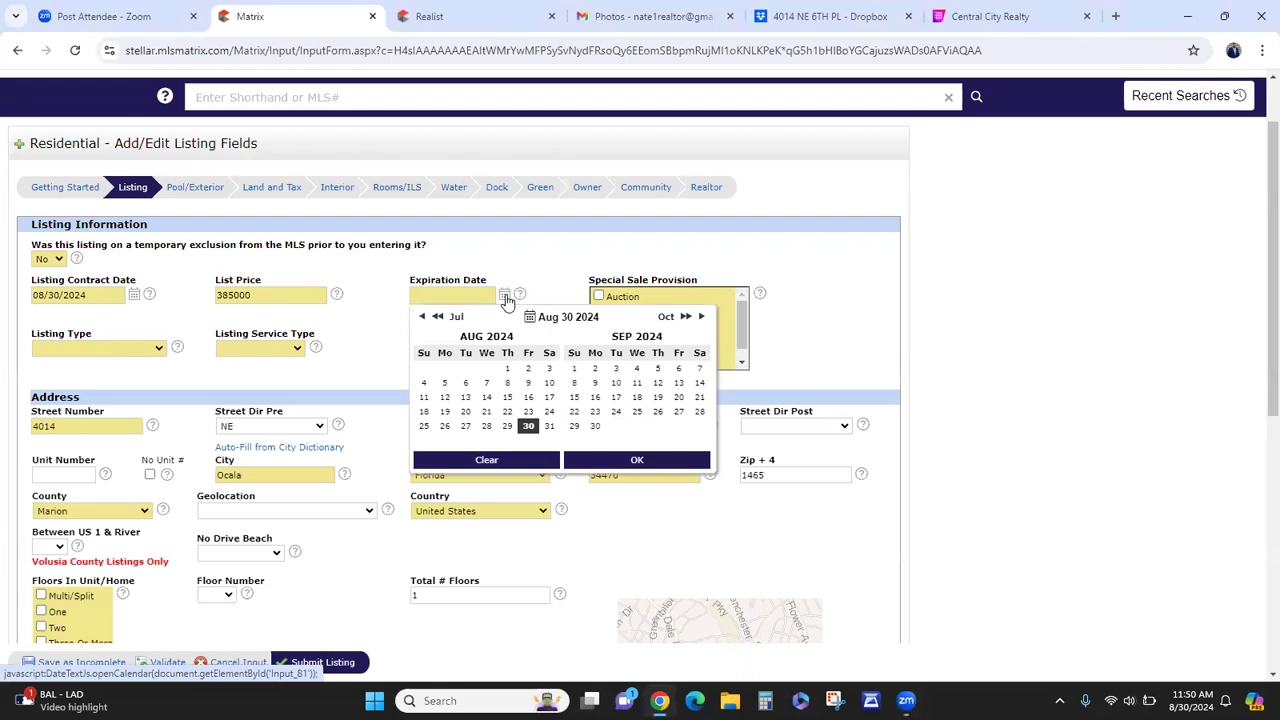
{"action": "left_click", "coordinate": [702, 318]}
{"action": "left_click", "coordinate": [702, 318]}
{"action": "left_click", "coordinate": [702, 318]}
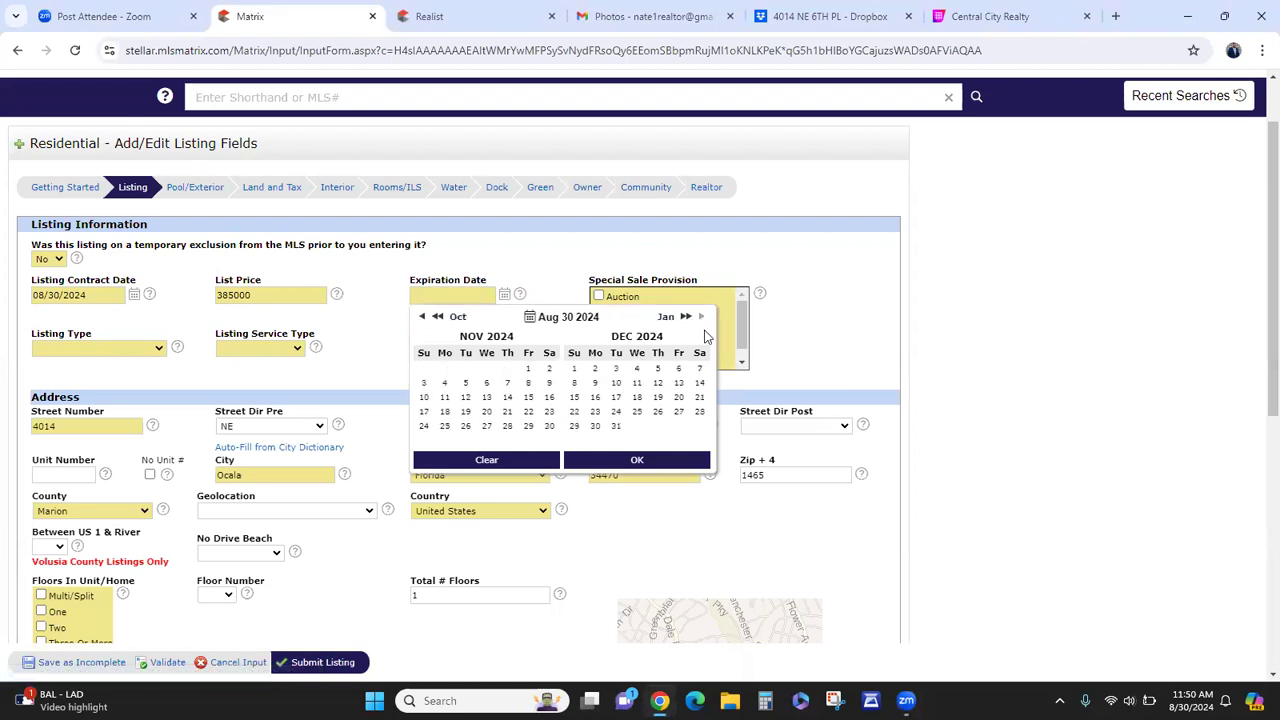
{"action": "left_click", "coordinate": [595, 426]}
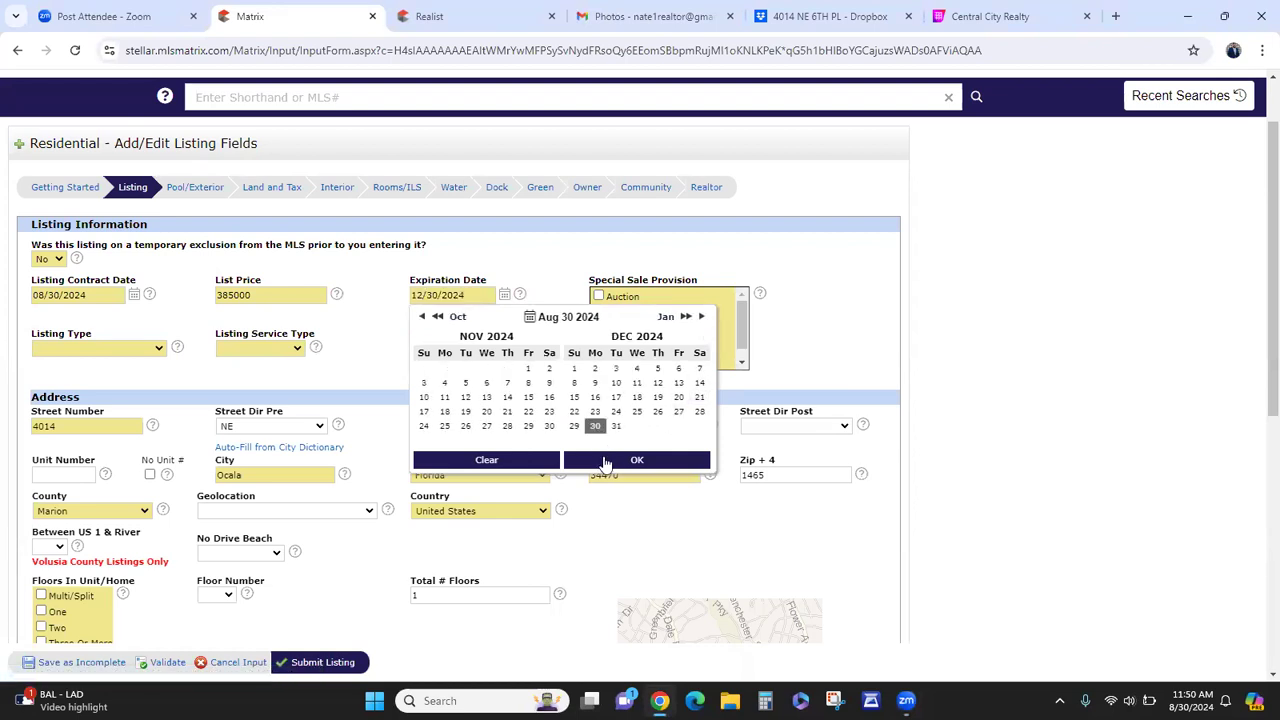
{"action": "left_click", "coordinate": [604, 458]}
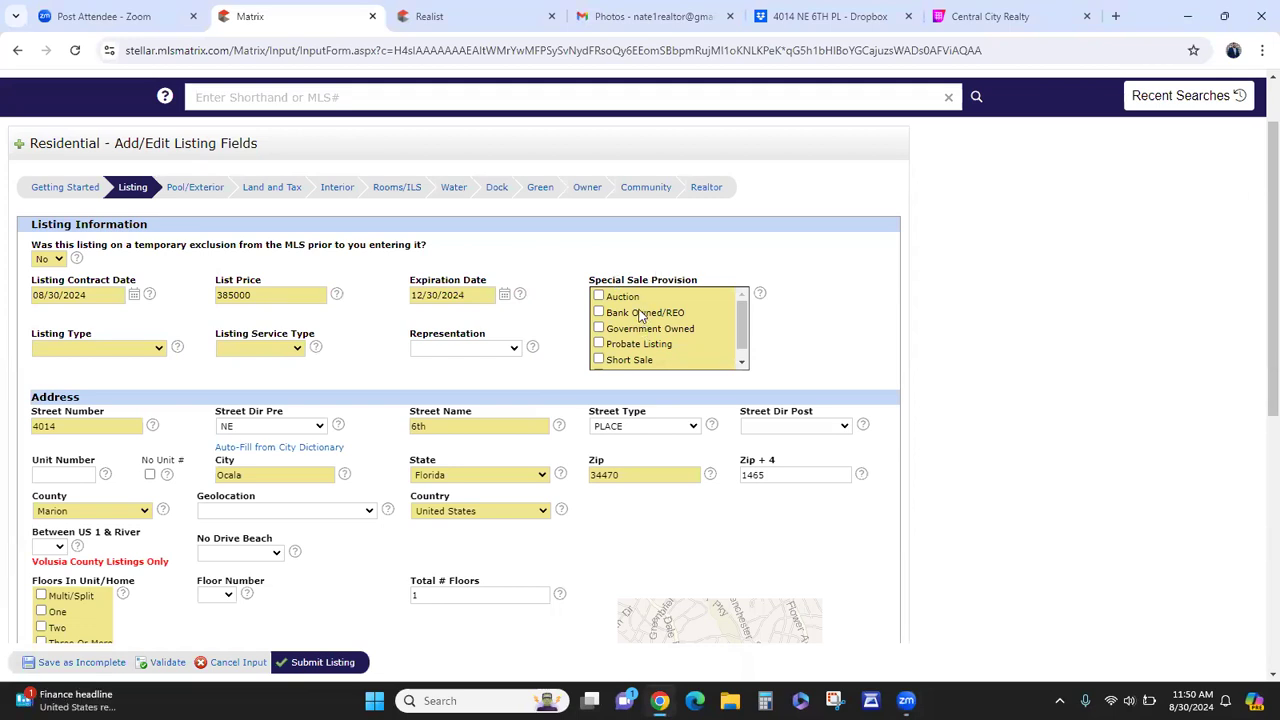
- Set Special Sale Provision to None and Floors In Unit/Home to One
{"action": "scroll", "coordinate": [623, 368], "scroll_direction": "down", "scroll_amount": 1}
{"action": "left_click", "coordinate": [617, 364]}
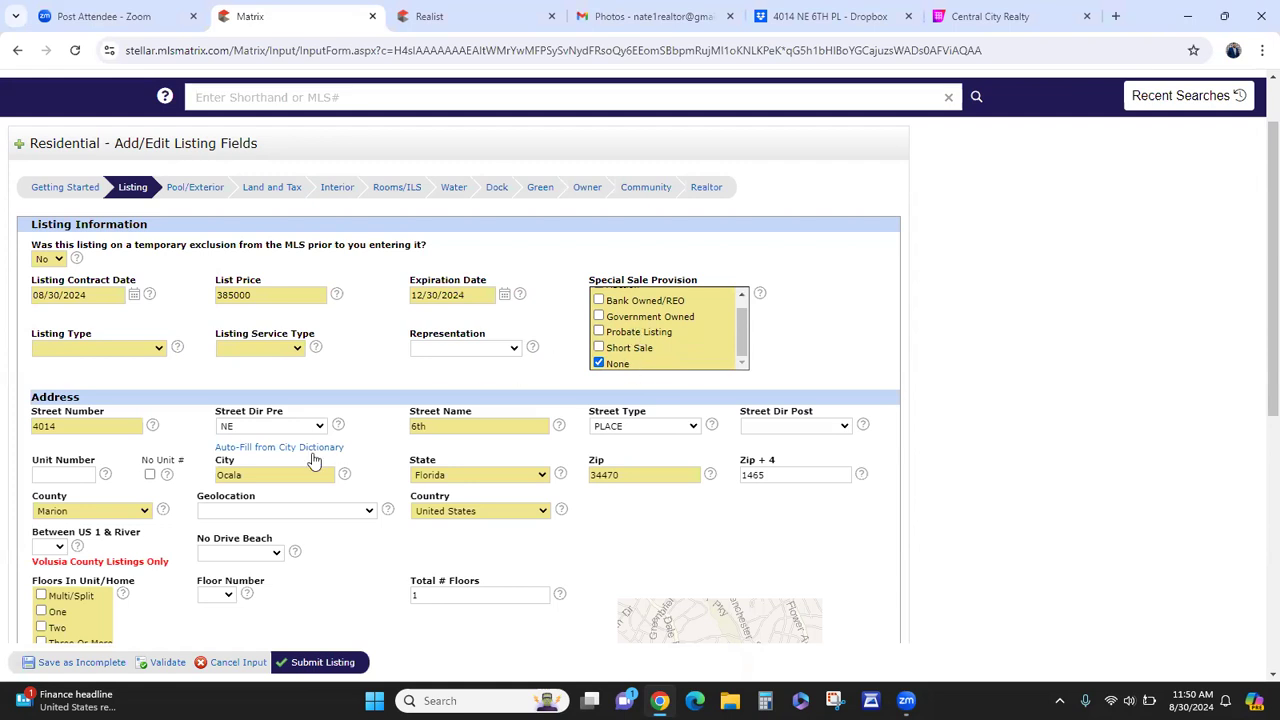
{"action": "scroll", "coordinate": [648, 508], "scroll_direction": "down", "scroll_amount": 2}
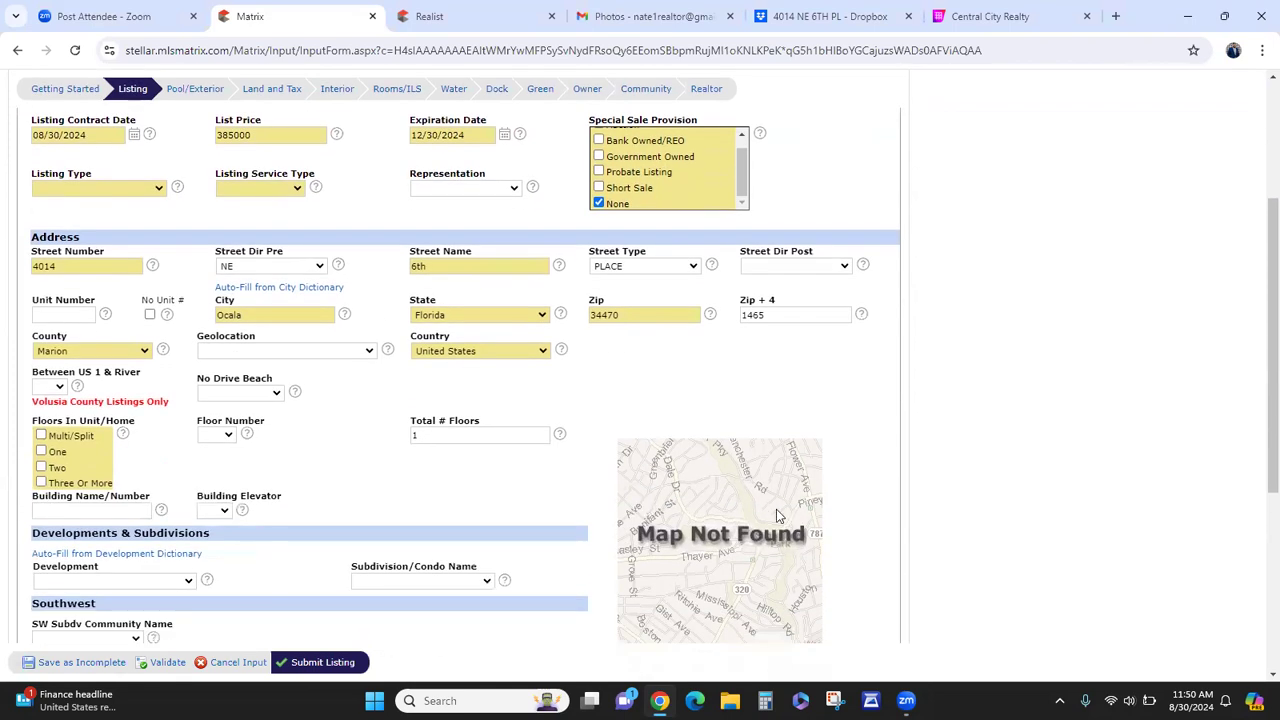
{"action": "left_click", "coordinate": [56, 454]}
{"action": "scroll", "coordinate": [610, 380], "scroll_direction": "down", "scroll_amount": 2}
{"action": "left_click", "coordinate": [825, 491]}
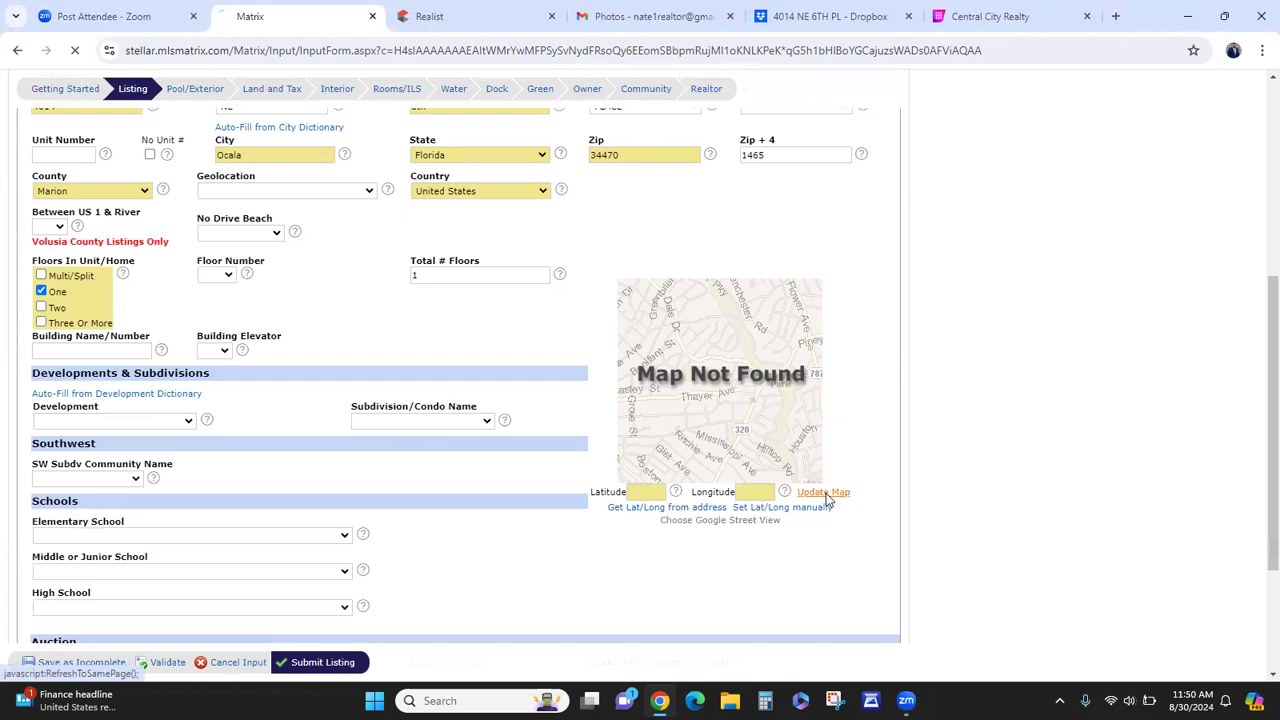
{"action": "scroll", "coordinate": [780, 505], "scroll_direction": "down", "scroll_amount": 3}
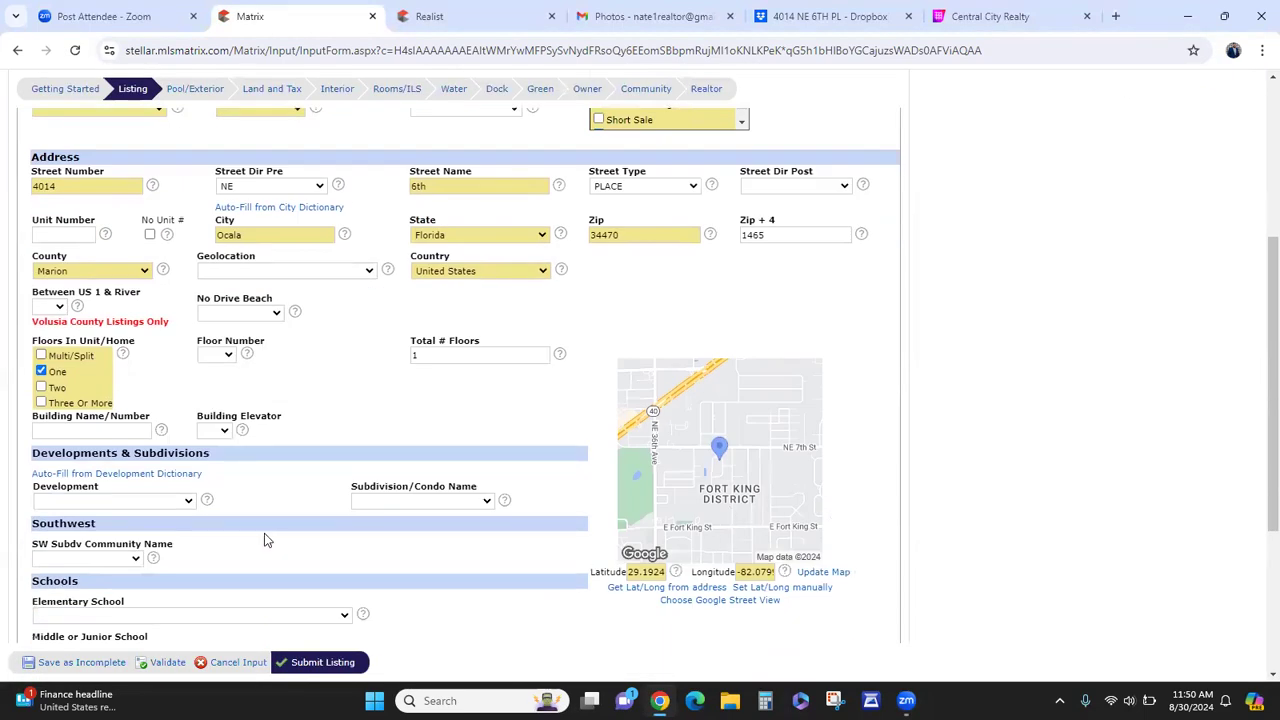
{"action": "scroll", "coordinate": [266, 537], "scroll_direction": "down", "scroll_amount": 3}
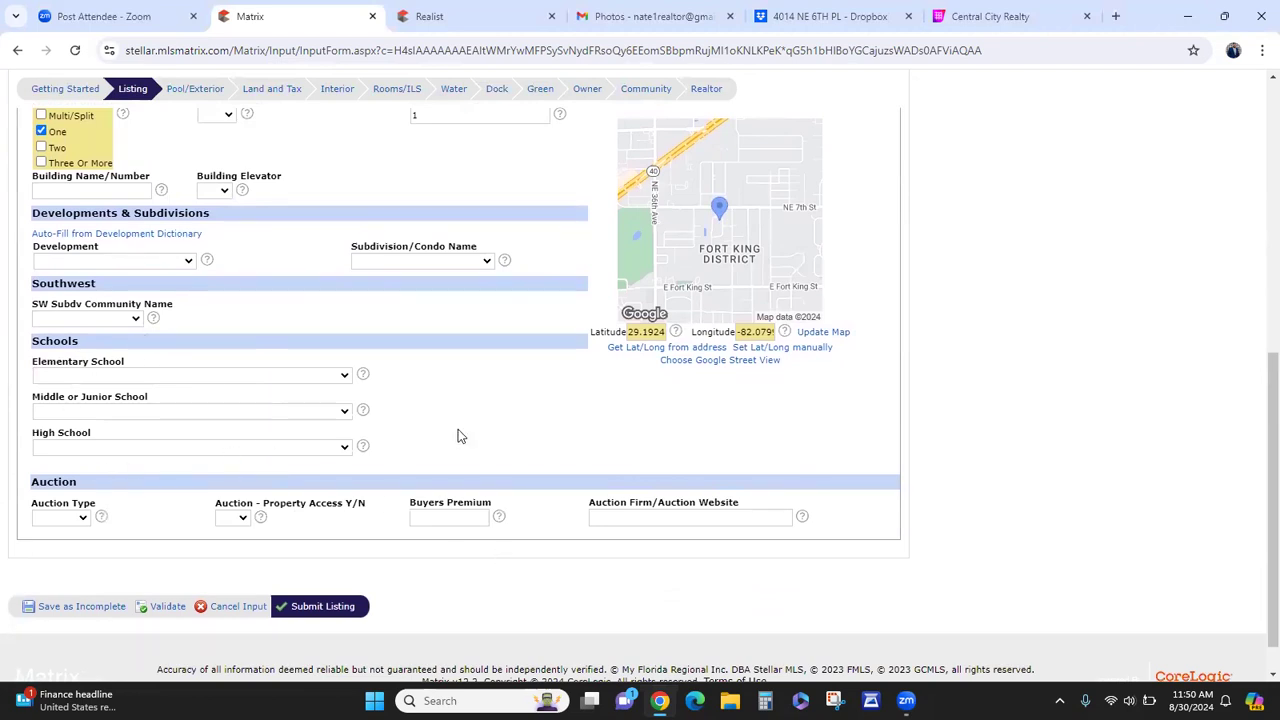
{"action": "scroll", "coordinate": [426, 463], "scroll_direction": "up", "scroll_amount": 1}
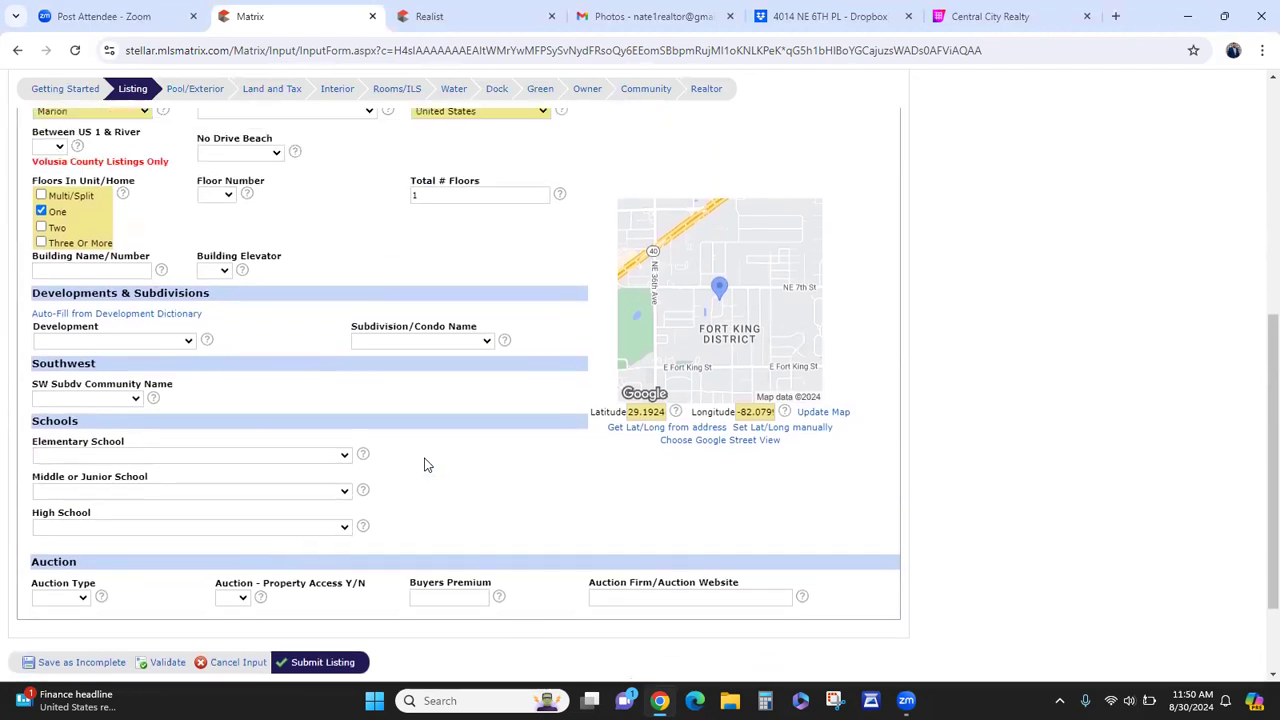
{"action": "scroll", "coordinate": [106, 222], "scroll_direction": "up", "scroll_amount": 1}
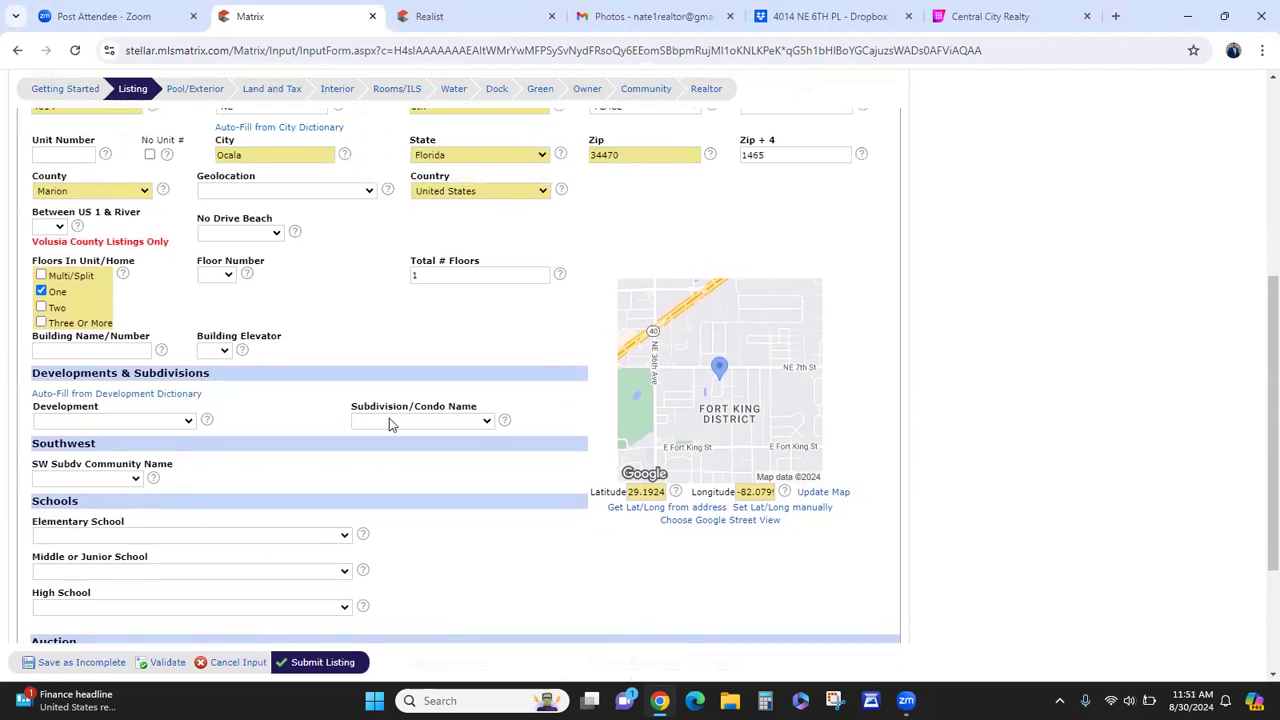
{"action": "scroll", "coordinate": [434, 530], "scroll_direction": "down", "scroll_amount": 2}
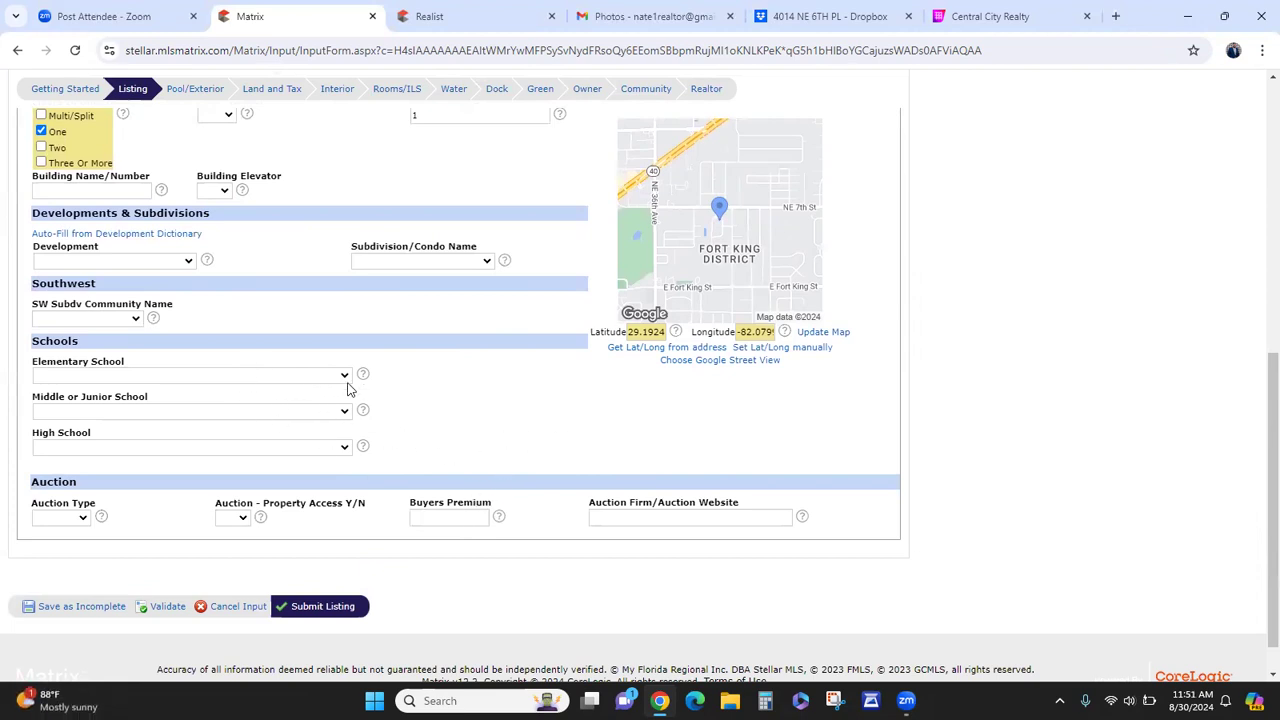
- On Pool/Exterior, set Private Pool to No and Property Style to Single Family Residence
{"action": "scroll", "coordinate": [554, 437], "scroll_direction": "up", "scroll_amount": 10}
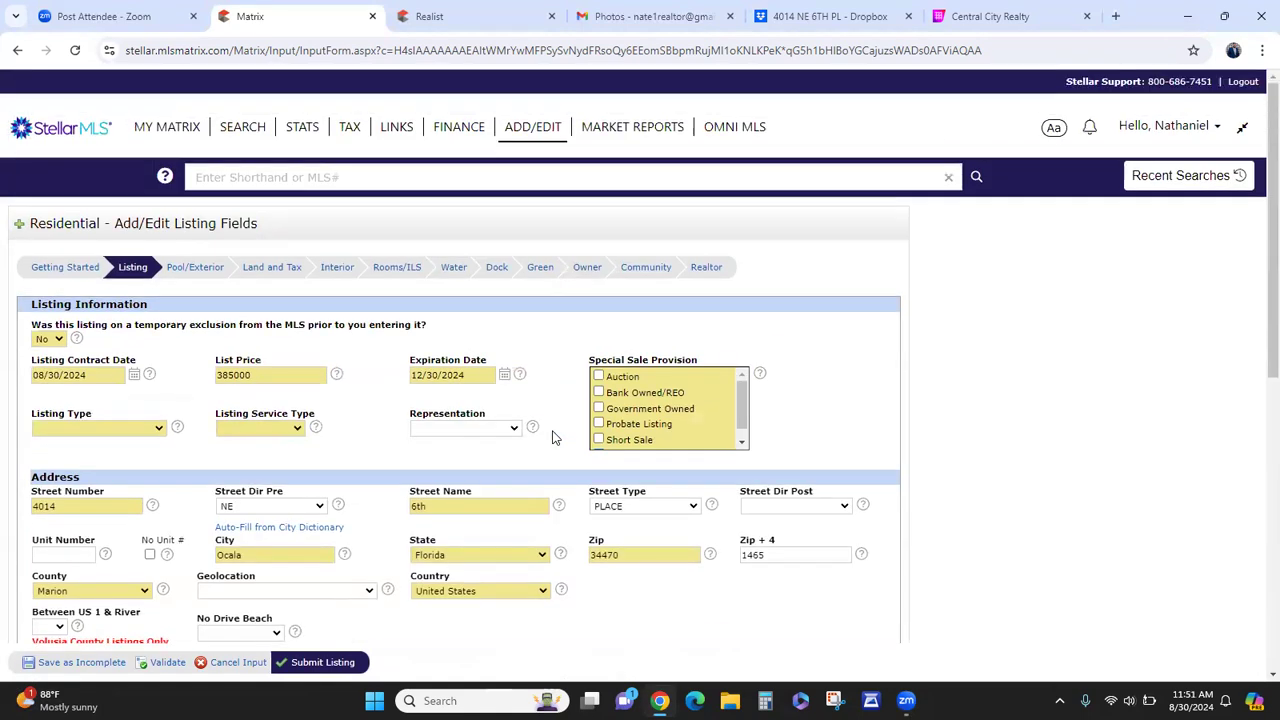
{"action": "left_click", "coordinate": [198, 268]}
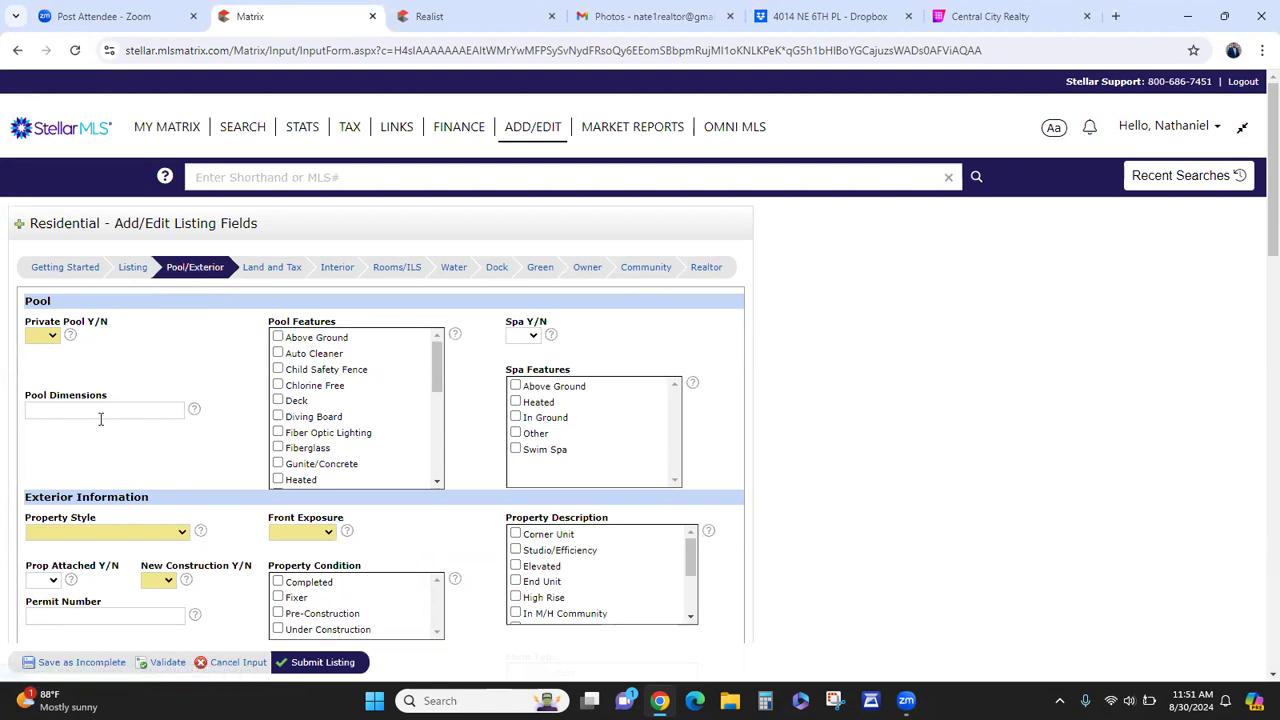
{"action": "left_click", "coordinate": [47, 335]}
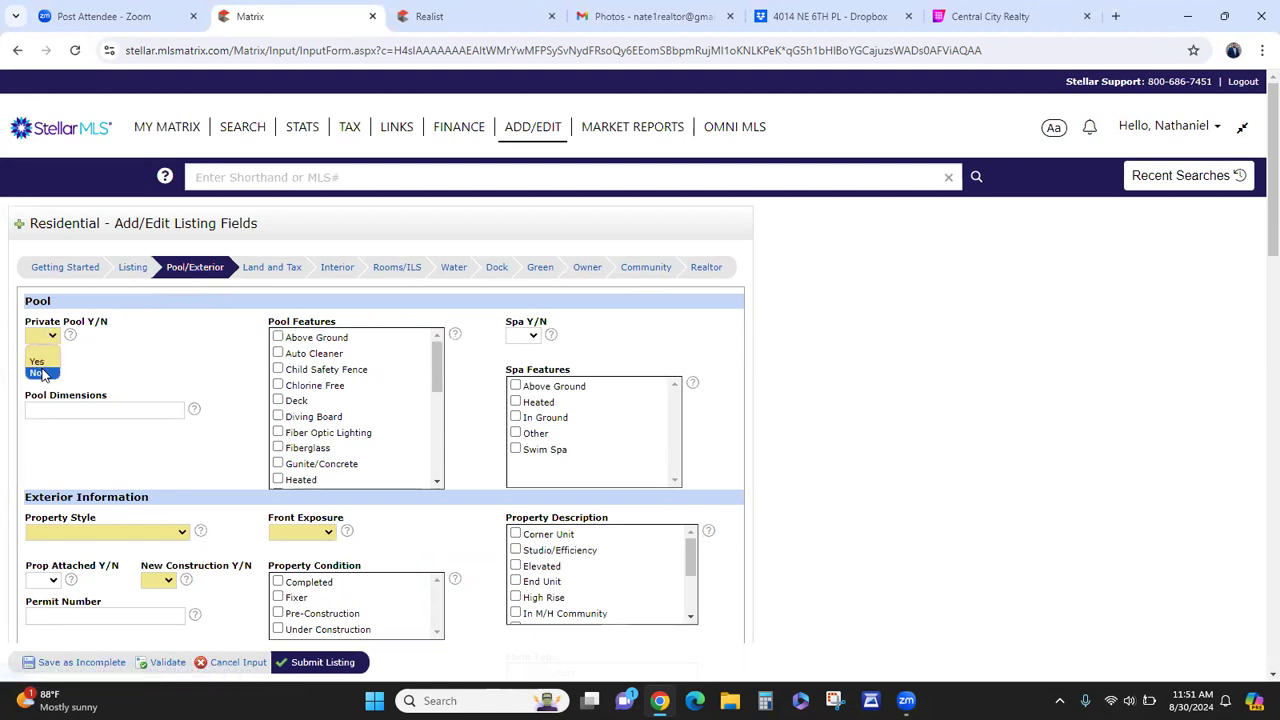
{"action": "left_click", "coordinate": [42, 374]}
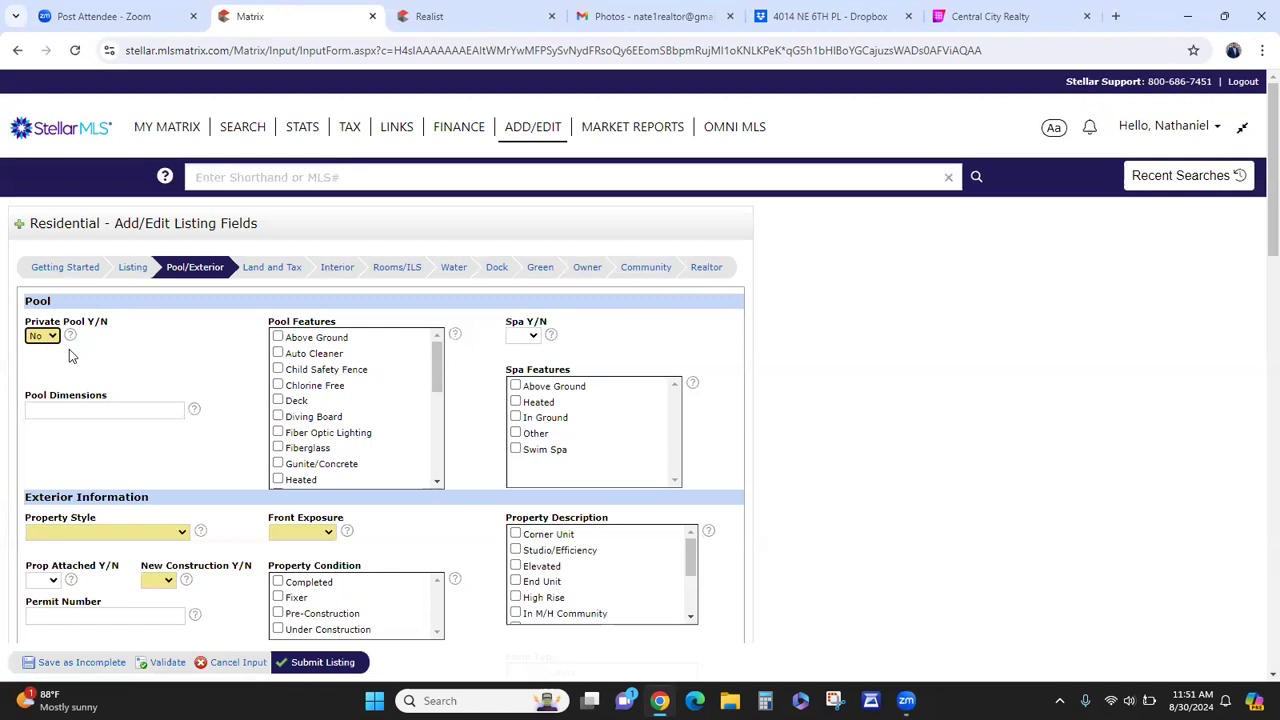
{"action": "scroll", "coordinate": [206, 430], "scroll_direction": "down", "scroll_amount": 2}
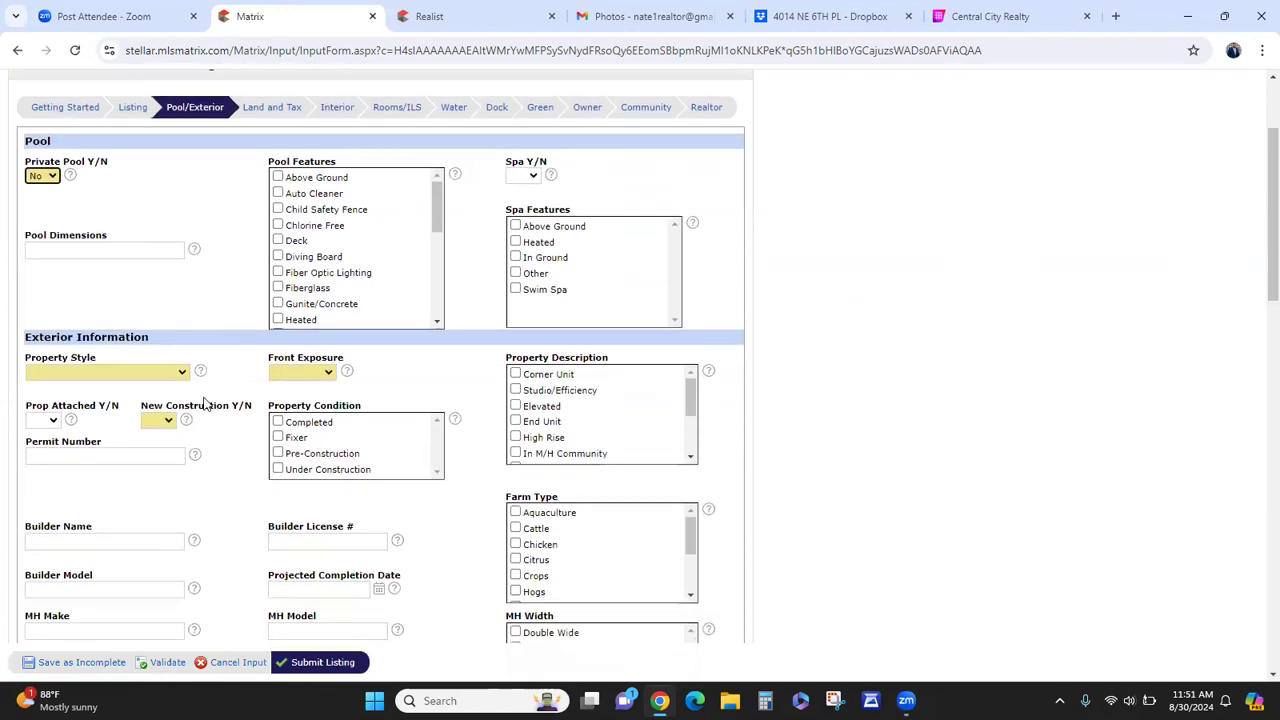
{"action": "left_click", "coordinate": [149, 371]}
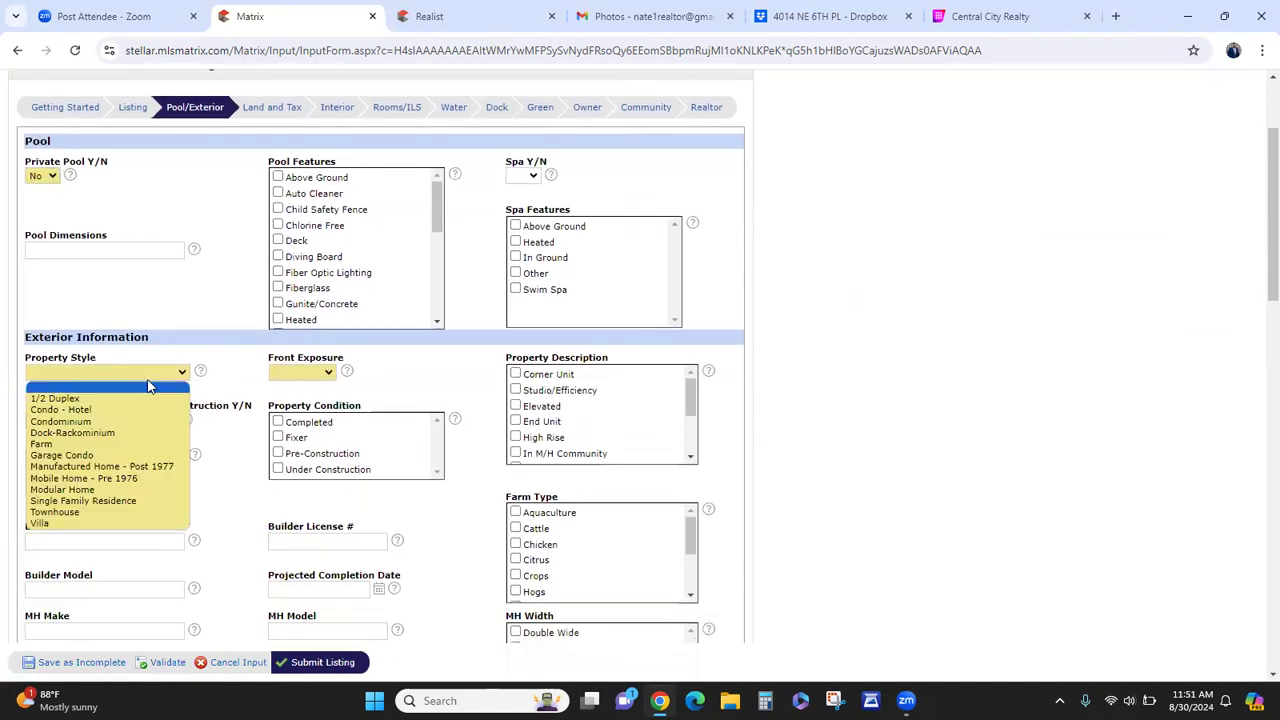
{"action": "left_click", "coordinate": [122, 502]}
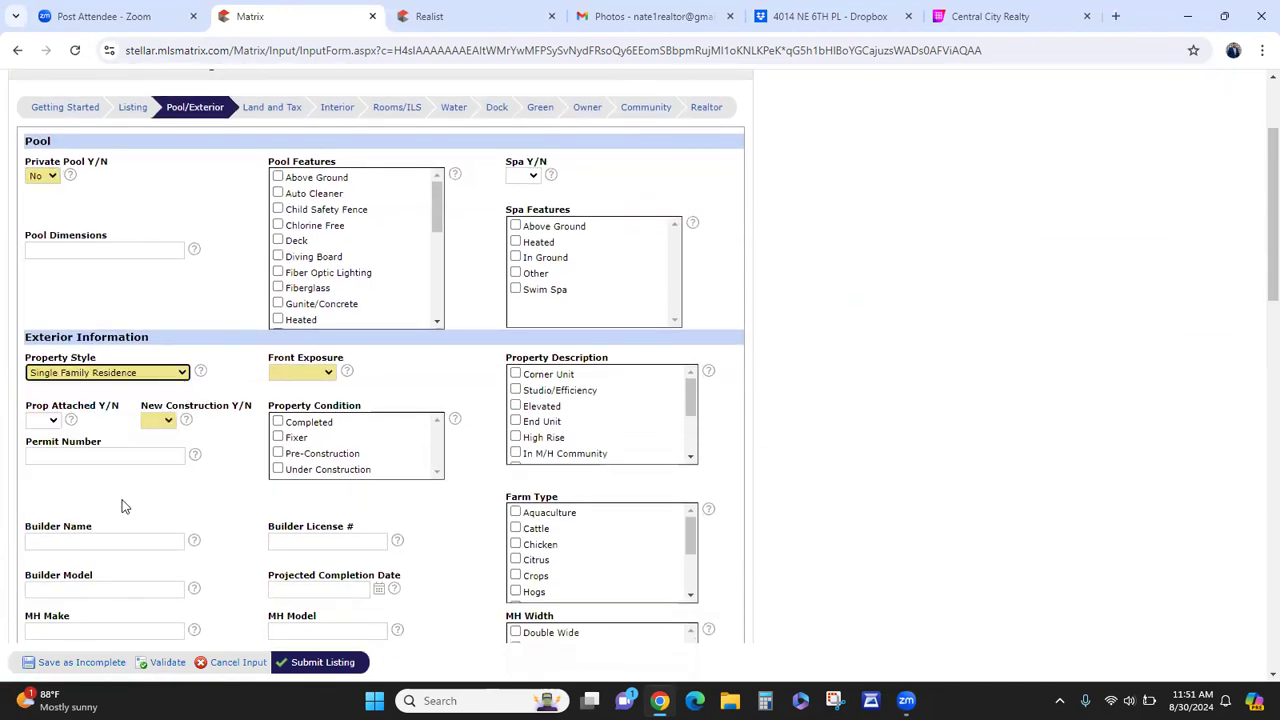
- Set Front Exposure to East and New Construction to No
{"action": "left_click", "coordinate": [295, 377]}
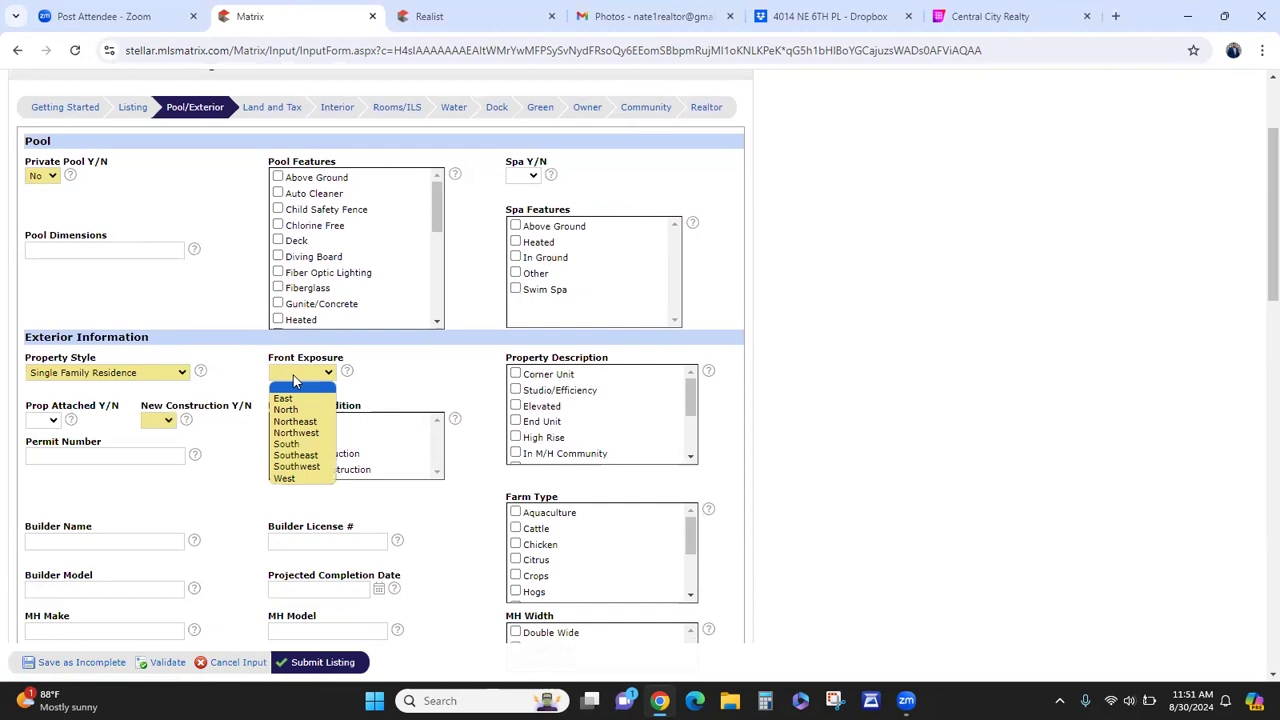
{"action": "left_click", "coordinate": [281, 398]}
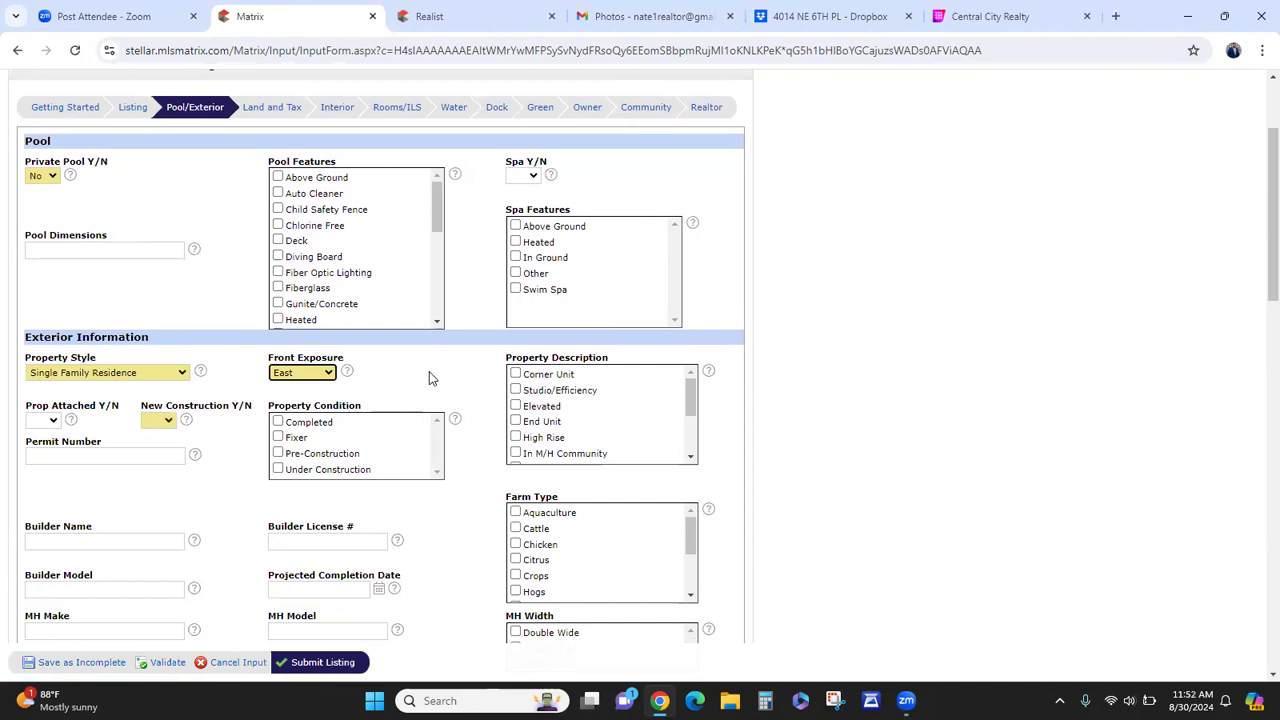
{"action": "left_click", "coordinate": [166, 424]}
{"action": "left_click", "coordinate": [160, 457]}
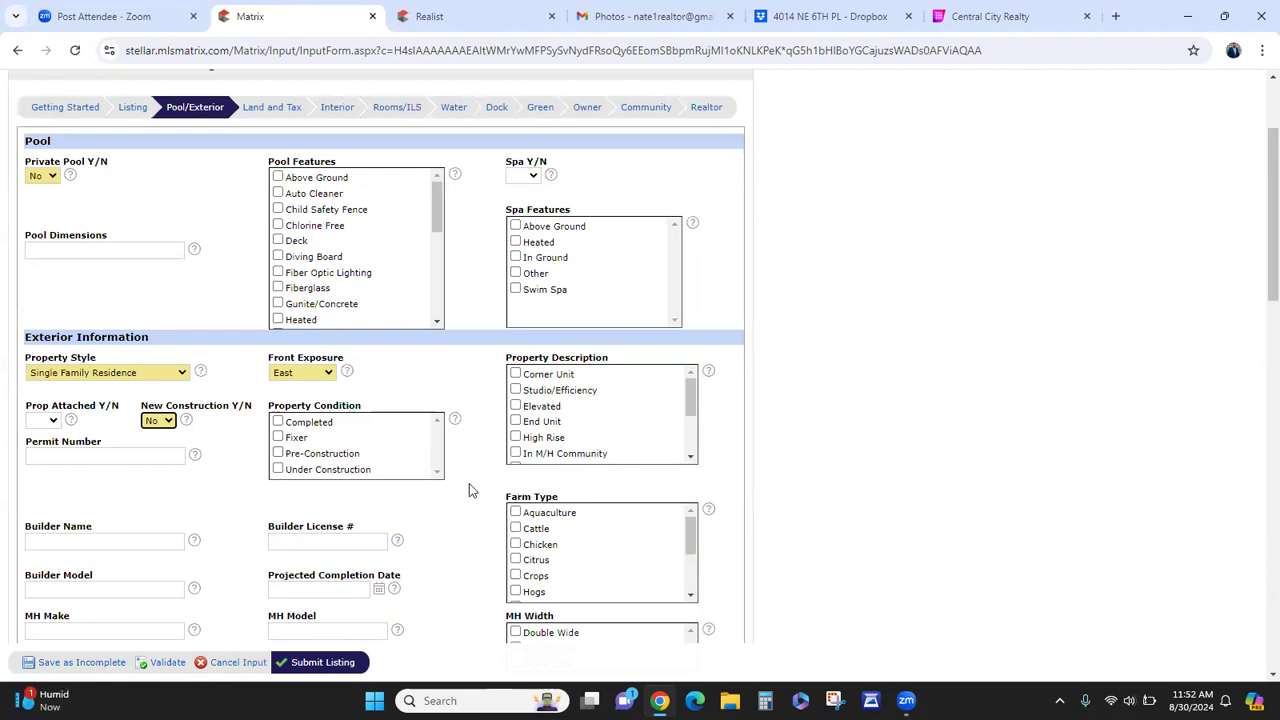
{"action": "scroll", "coordinate": [469, 484], "scroll_direction": "down", "scroll_amount": 1}
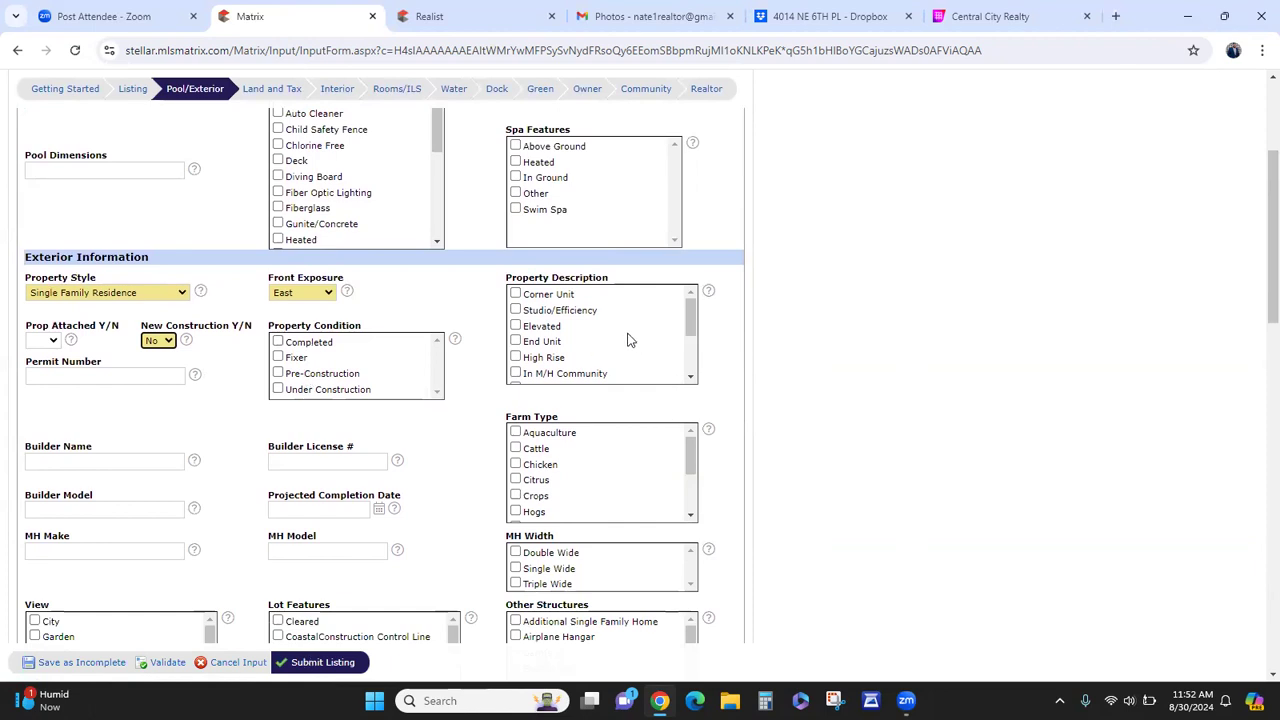
{"action": "scroll", "coordinate": [688, 370], "scroll_direction": "down", "scroll_amount": 3}
{"action": "left_click_drag", "start_coordinate": [690, 362], "coordinate": [690, 312]}
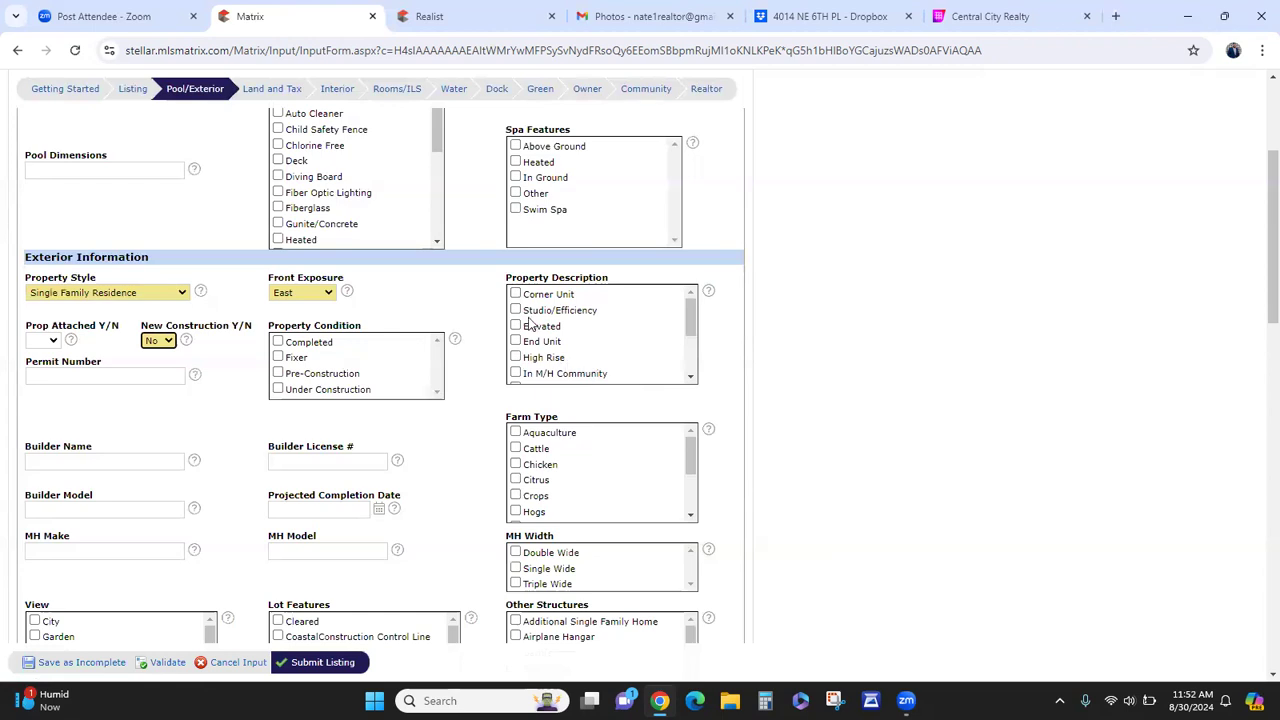
{"action": "scroll", "coordinate": [577, 338], "scroll_direction": "down", "scroll_amount": 1}
{"action": "scroll", "coordinate": [577, 340], "scroll_direction": "up", "scroll_amount": 1}
{"action": "scroll", "coordinate": [585, 348], "scroll_direction": "down", "scroll_amount": 2}
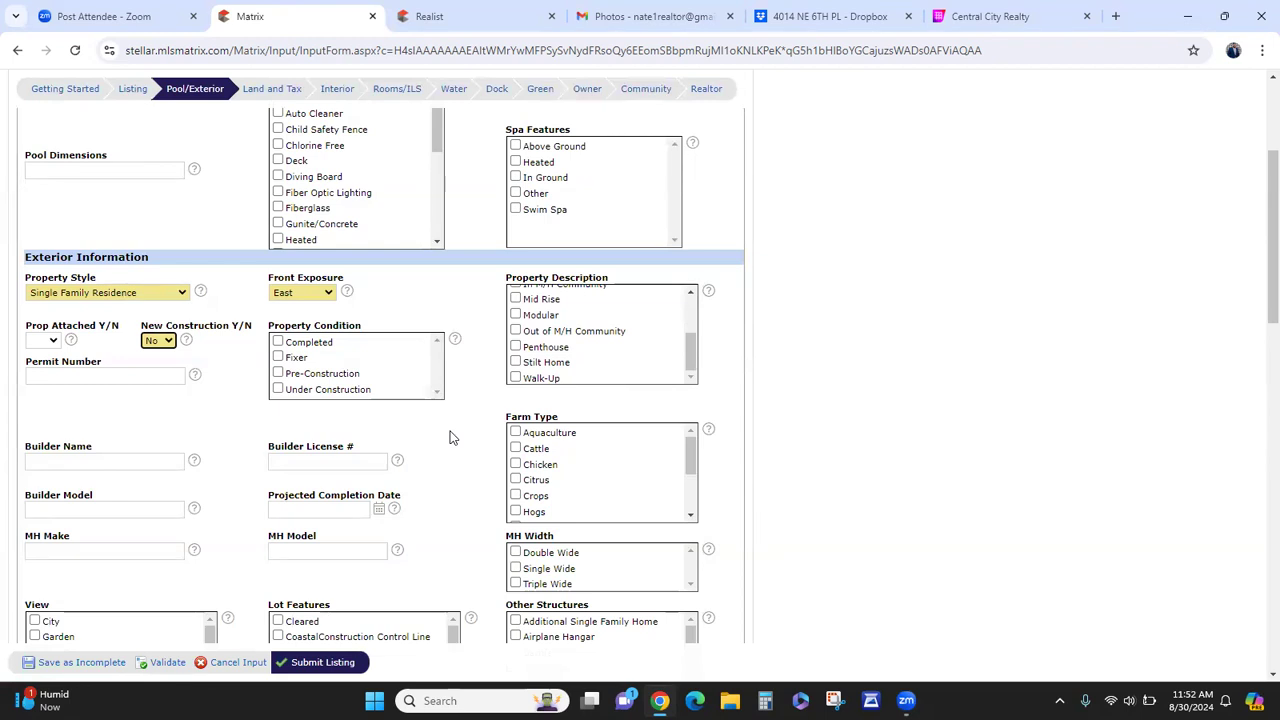
{"action": "scroll", "coordinate": [450, 437], "scroll_direction": "down", "scroll_amount": 2}
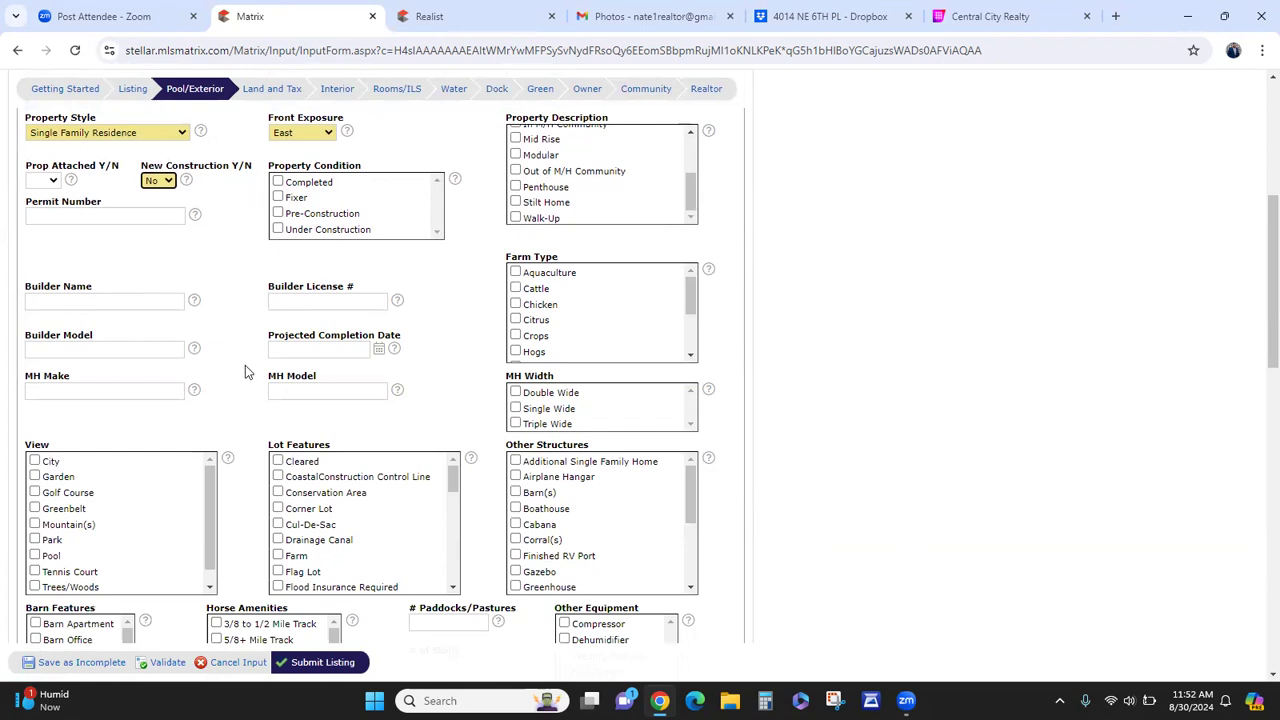
- Uncheck Corner Lot under Lot Features
{"action": "scroll", "coordinate": [243, 390], "scroll_direction": "down", "scroll_amount": 2}
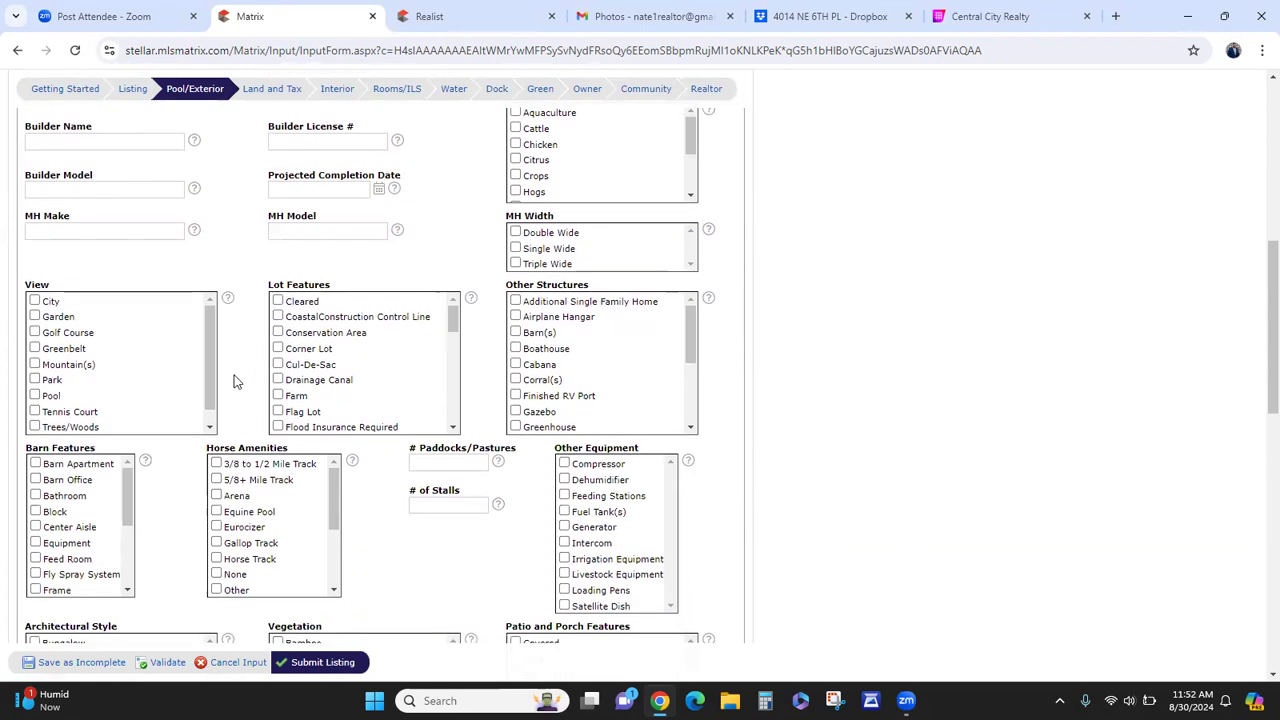
{"action": "scroll", "coordinate": [72, 418], "scroll_direction": "down", "scroll_amount": 1}
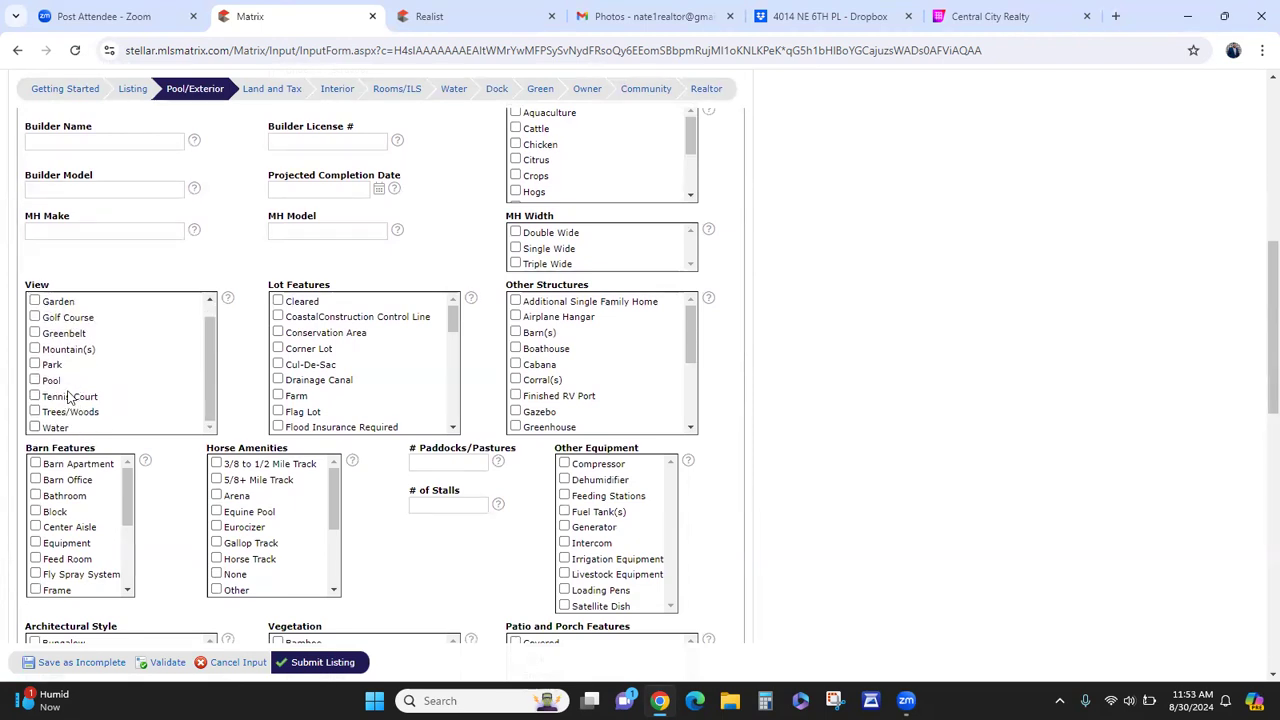
{"action": "scroll", "coordinate": [67, 420], "scroll_direction": "up", "scroll_amount": 1}
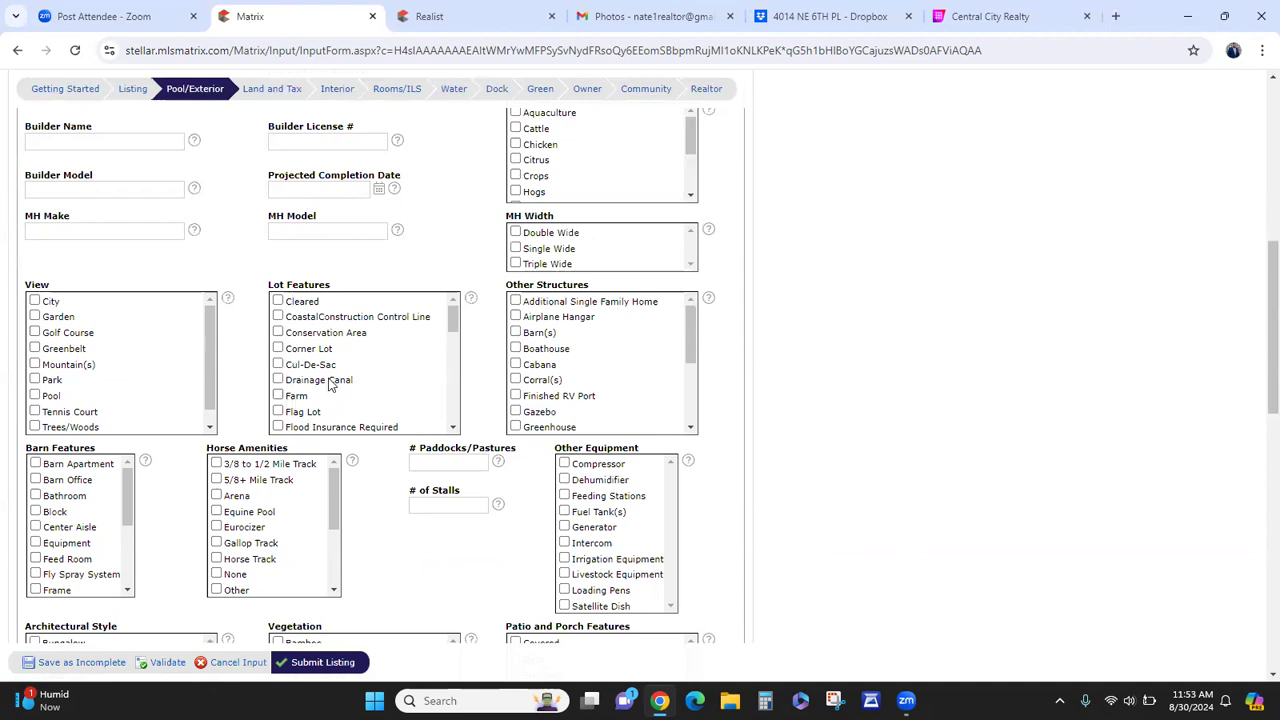
{"action": "scroll", "coordinate": [331, 354], "scroll_direction": "down", "scroll_amount": 2}
{"action": "scroll", "coordinate": [349, 374], "scroll_direction": "up", "scroll_amount": 2}
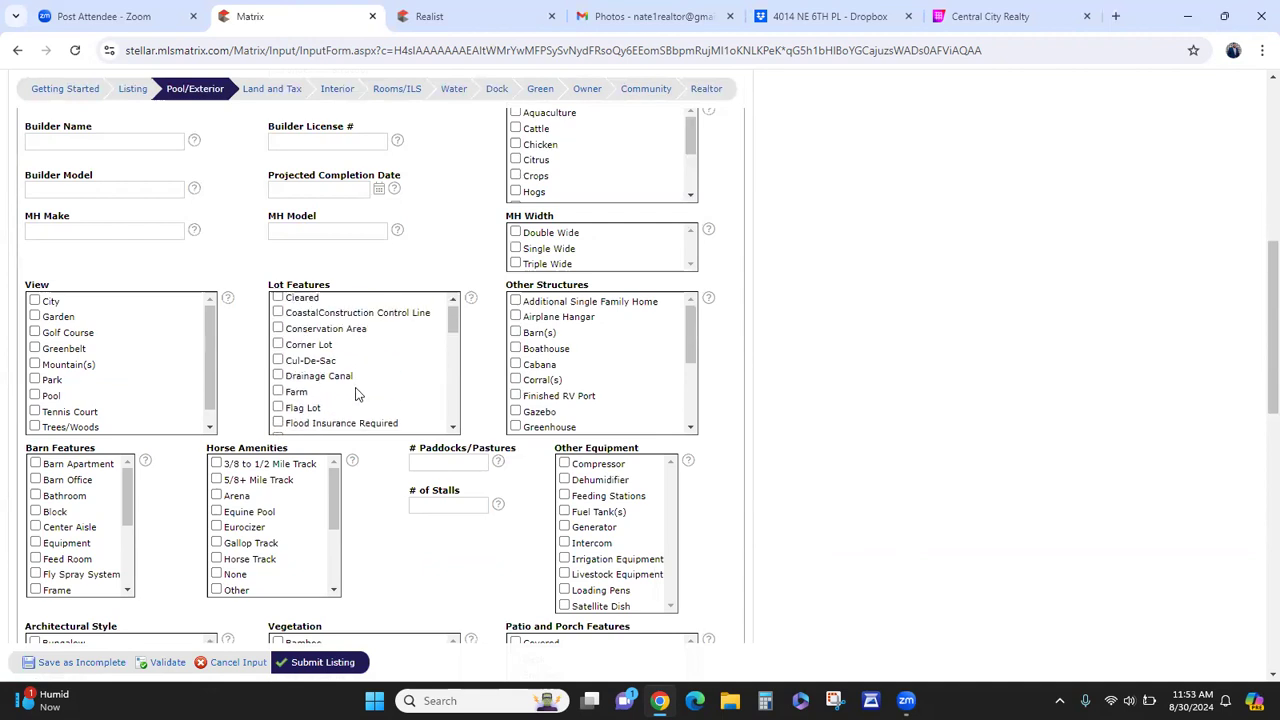
{"action": "left_click", "coordinate": [325, 352]}
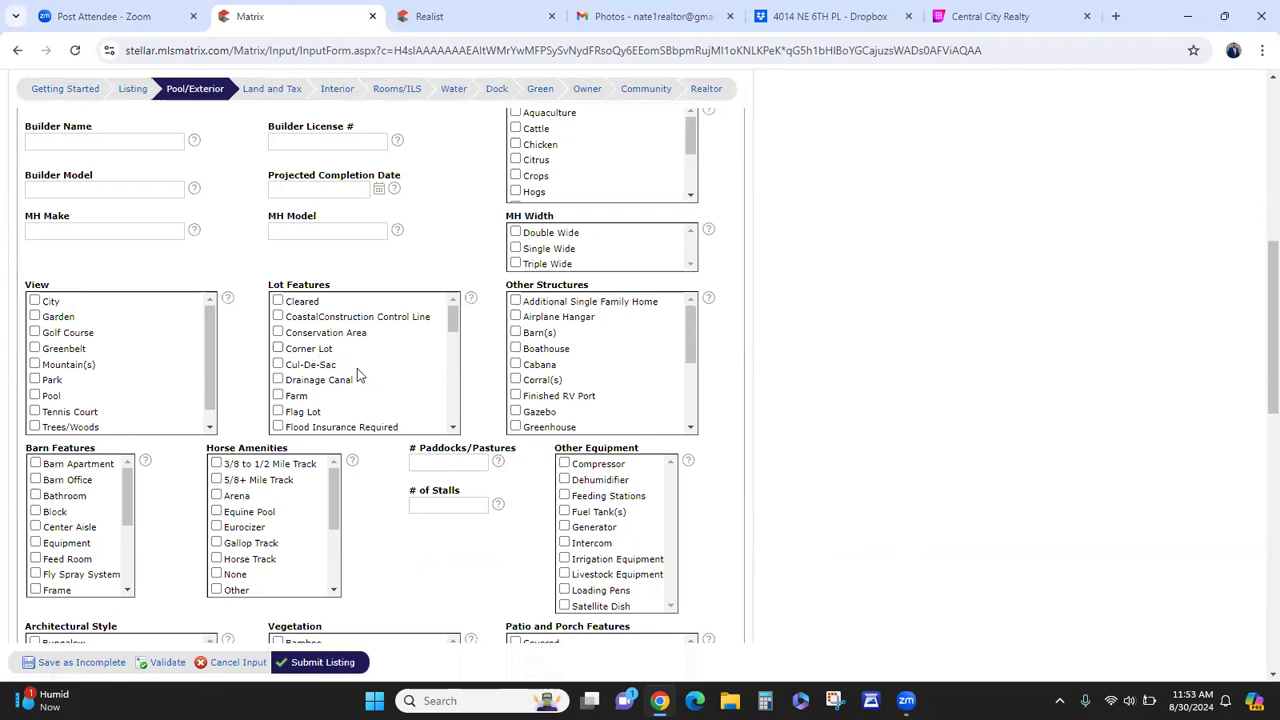
- Check Deck and uncheck Rear Porch under Patio and Porch Features
{"action": "scroll", "coordinate": [369, 399], "scroll_direction": "down", "scroll_amount": 2}
{"action": "scroll", "coordinate": [363, 390], "scroll_direction": "up", "scroll_amount": 2}
{"action": "scroll", "coordinate": [315, 368], "scroll_direction": "down", "scroll_amount": 2}
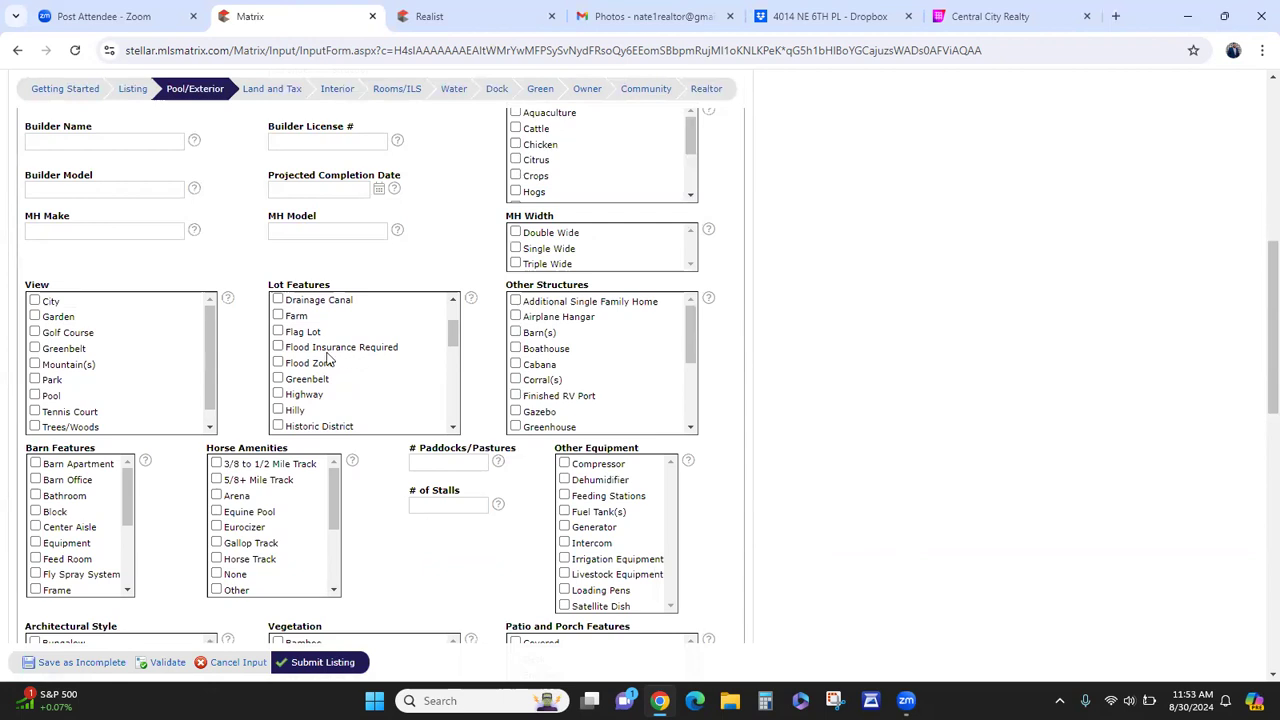
{"action": "scroll", "coordinate": [335, 358], "scroll_direction": "down", "scroll_amount": 6}
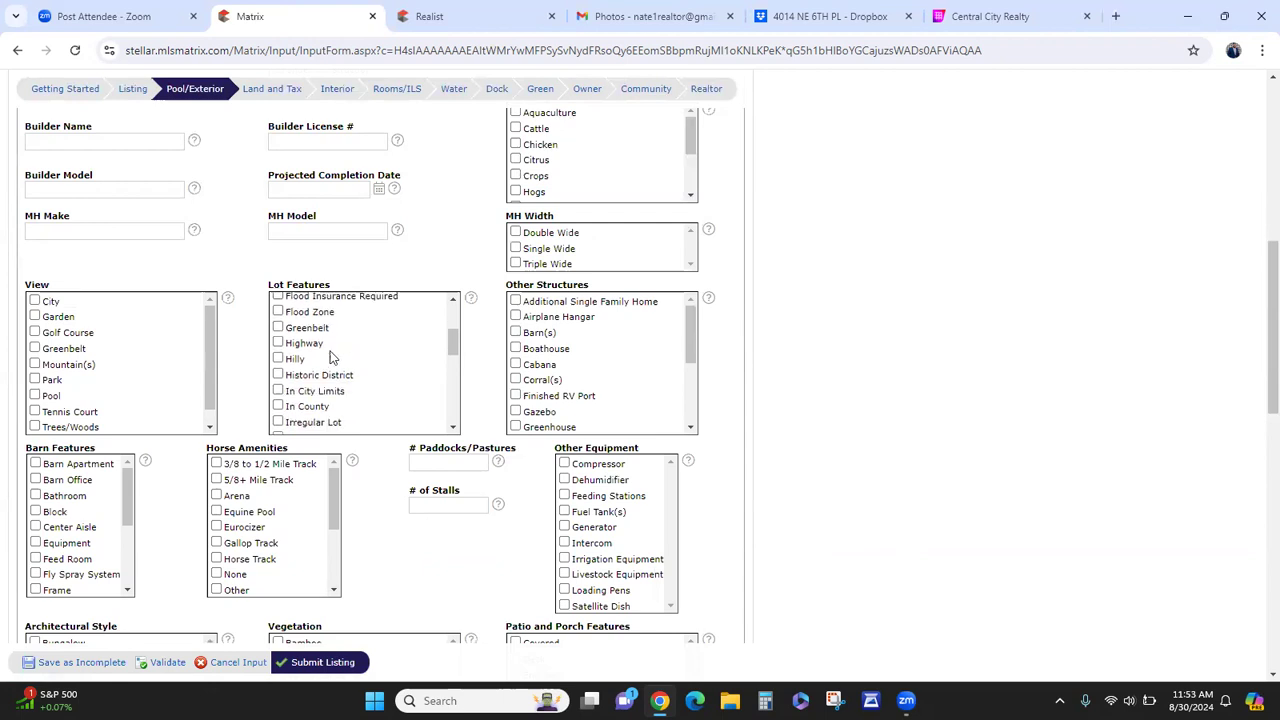
{"action": "scroll", "coordinate": [340, 385], "scroll_direction": "down", "scroll_amount": 2}
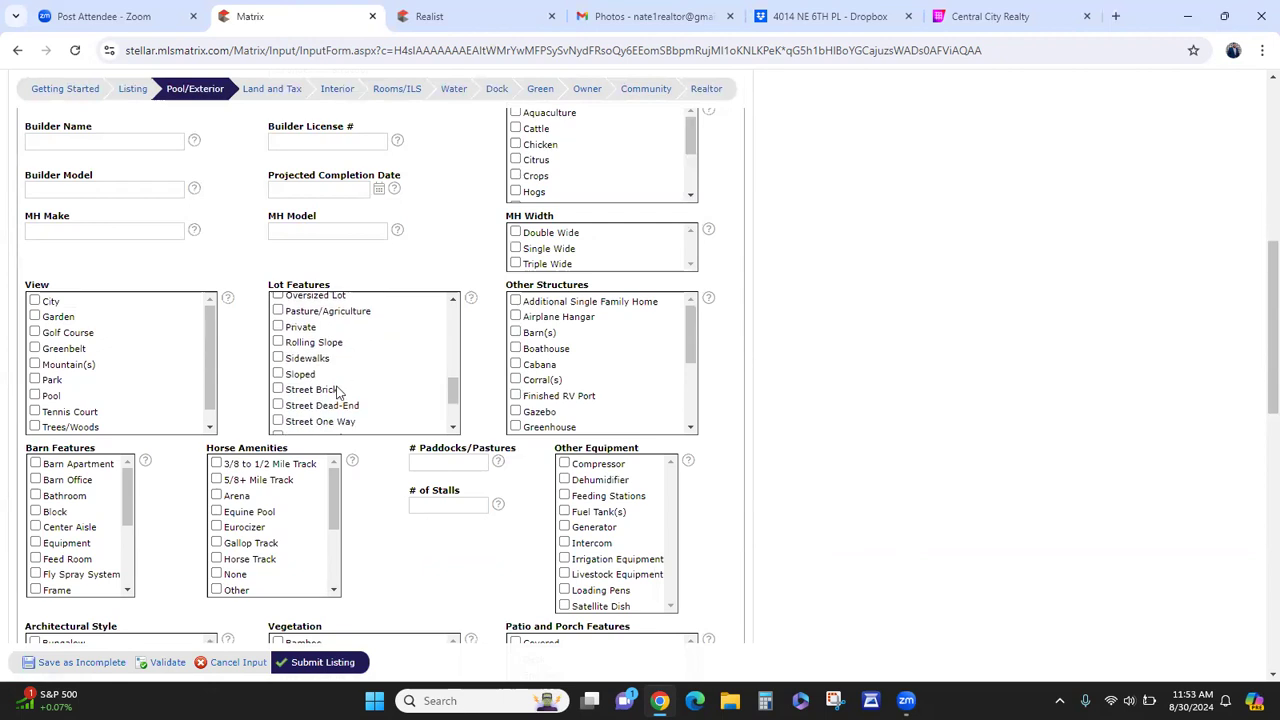
{"action": "scroll", "coordinate": [340, 400], "scroll_direction": "down", "scroll_amount": 2}
{"action": "scroll", "coordinate": [335, 399], "scroll_direction": "up", "scroll_amount": 5}
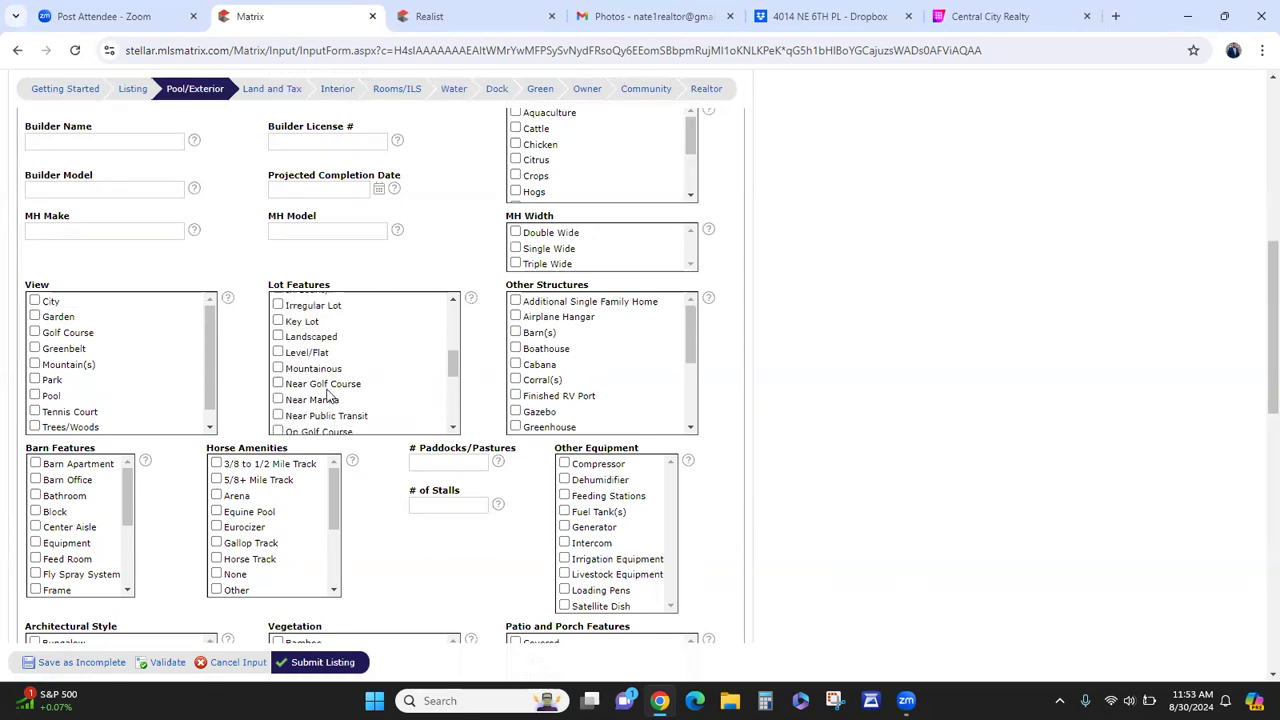
{"action": "scroll", "coordinate": [330, 395], "scroll_direction": "down", "scroll_amount": 2}
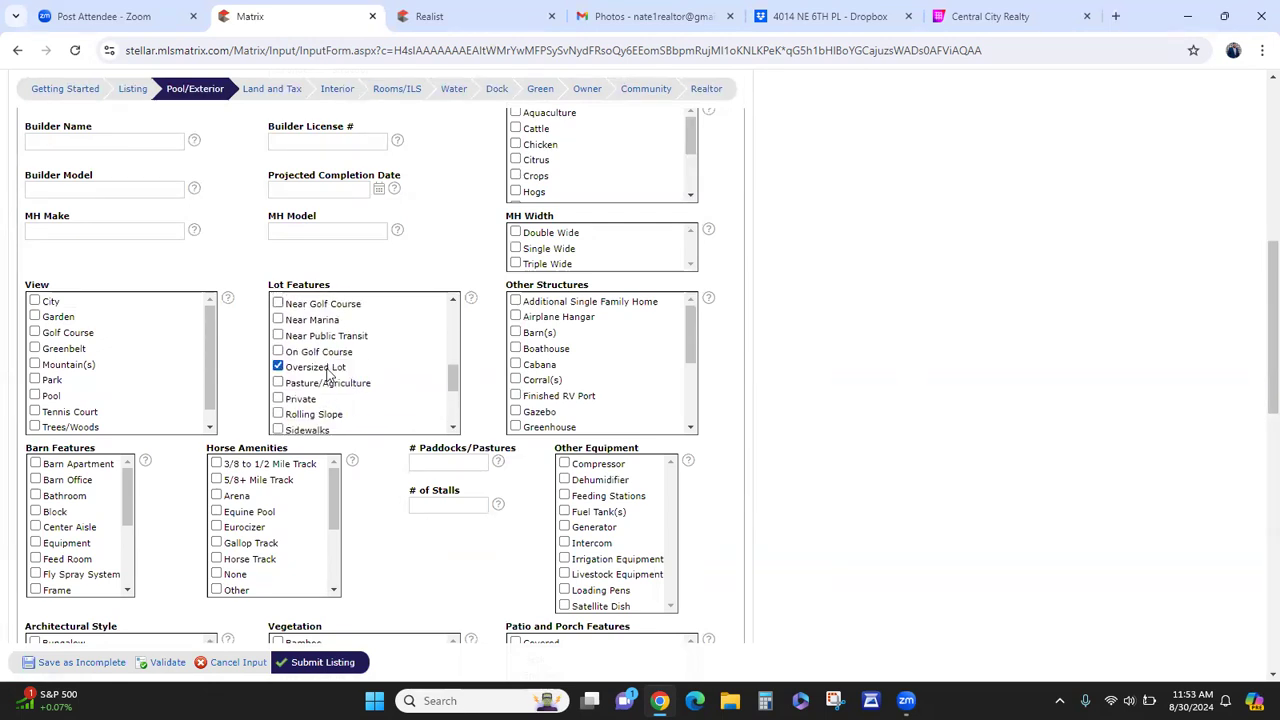
{"action": "scroll", "coordinate": [330, 375], "scroll_direction": "down", "scroll_amount": 2}
{"action": "scroll", "coordinate": [340, 412], "scroll_direction": "down", "scroll_amount": 1}
{"action": "scroll", "coordinate": [340, 412], "scroll_direction": "down", "scroll_amount": 1}
{"action": "scroll", "coordinate": [437, 546], "scroll_direction": "down", "scroll_amount": 1}
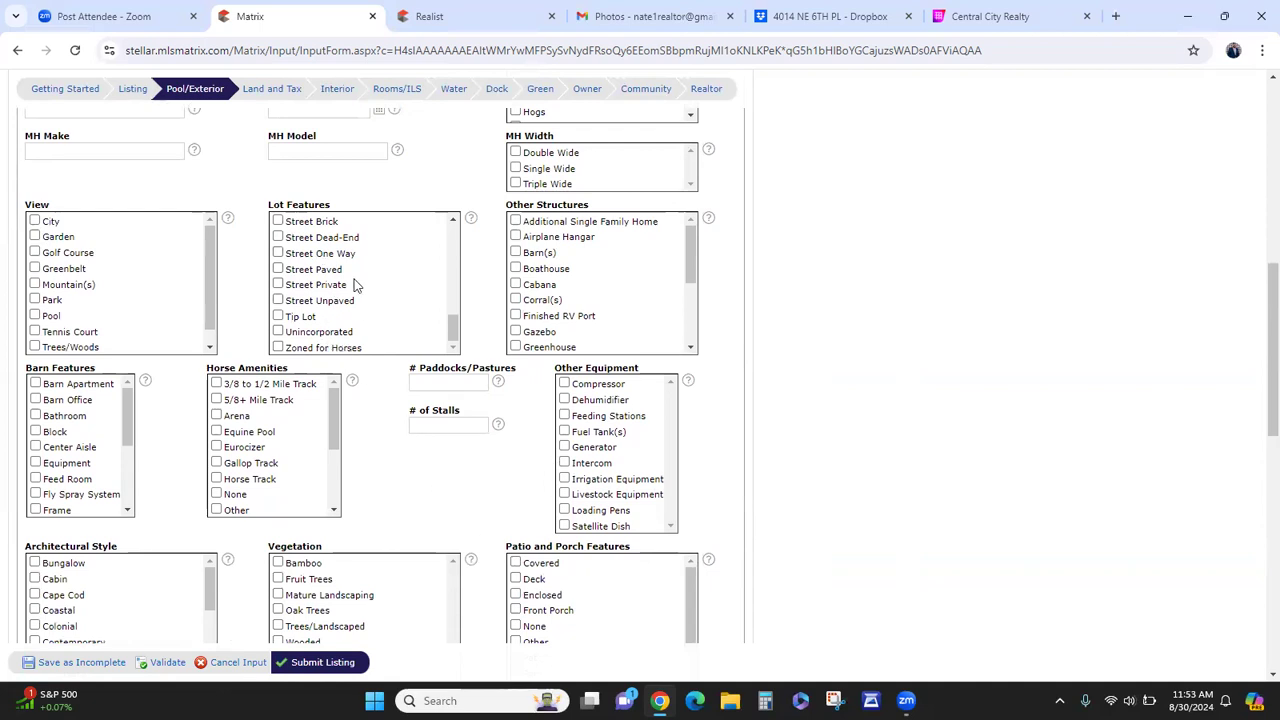
{"action": "scroll", "coordinate": [603, 289], "scroll_direction": "down", "scroll_amount": 2}
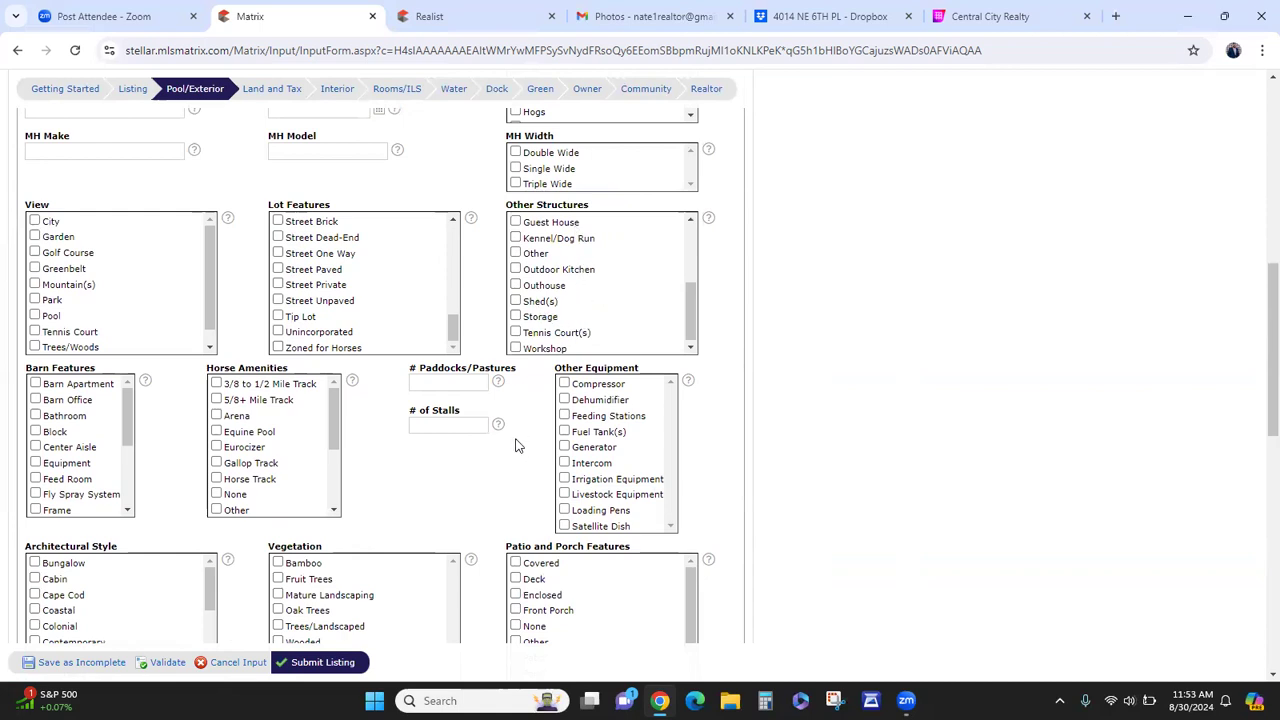
{"action": "scroll", "coordinate": [385, 483], "scroll_direction": "down", "scroll_amount": 1}
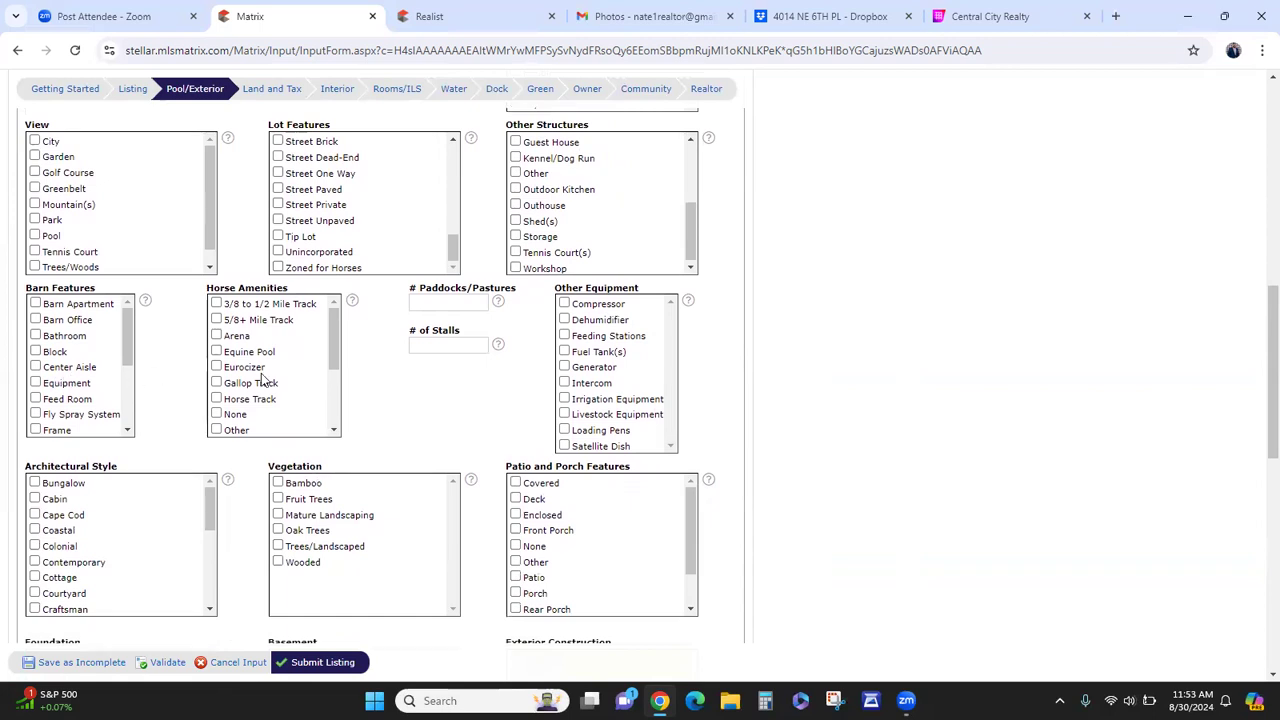
{"action": "scroll", "coordinate": [616, 368], "scroll_direction": "down", "scroll_amount": 1}
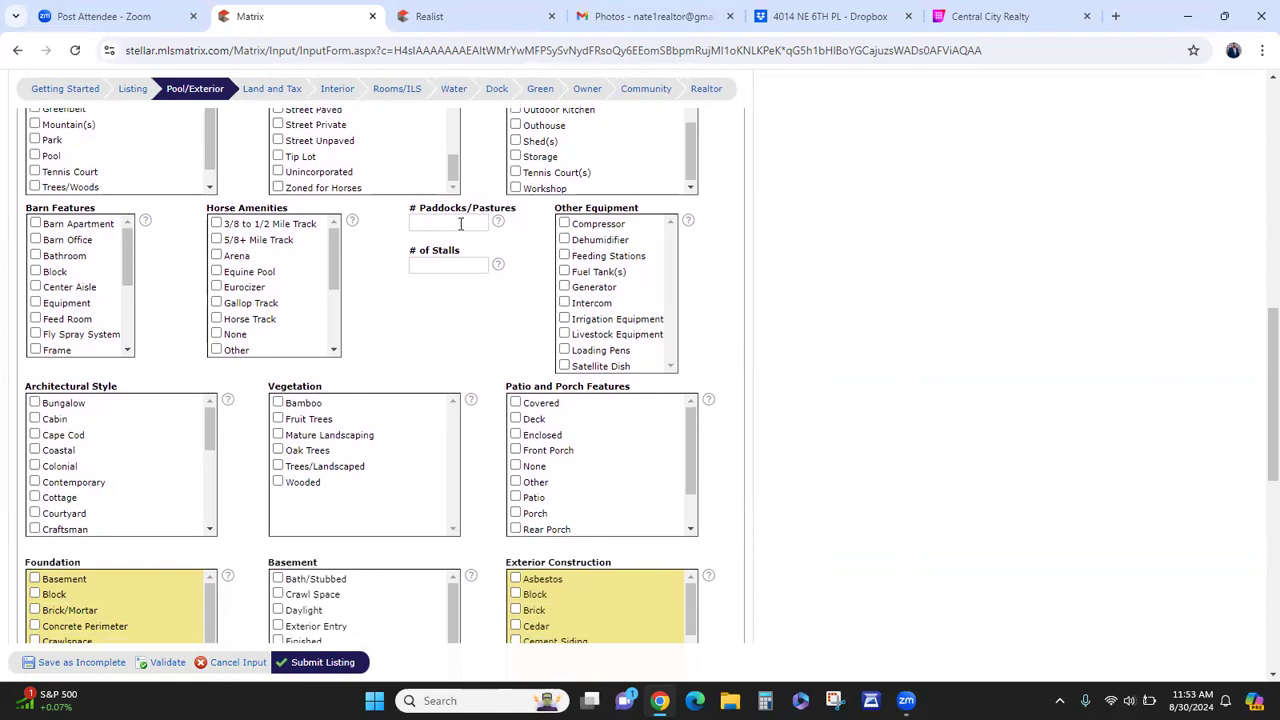
{"action": "scroll", "coordinate": [491, 400], "scroll_direction": "down", "scroll_amount": 2}
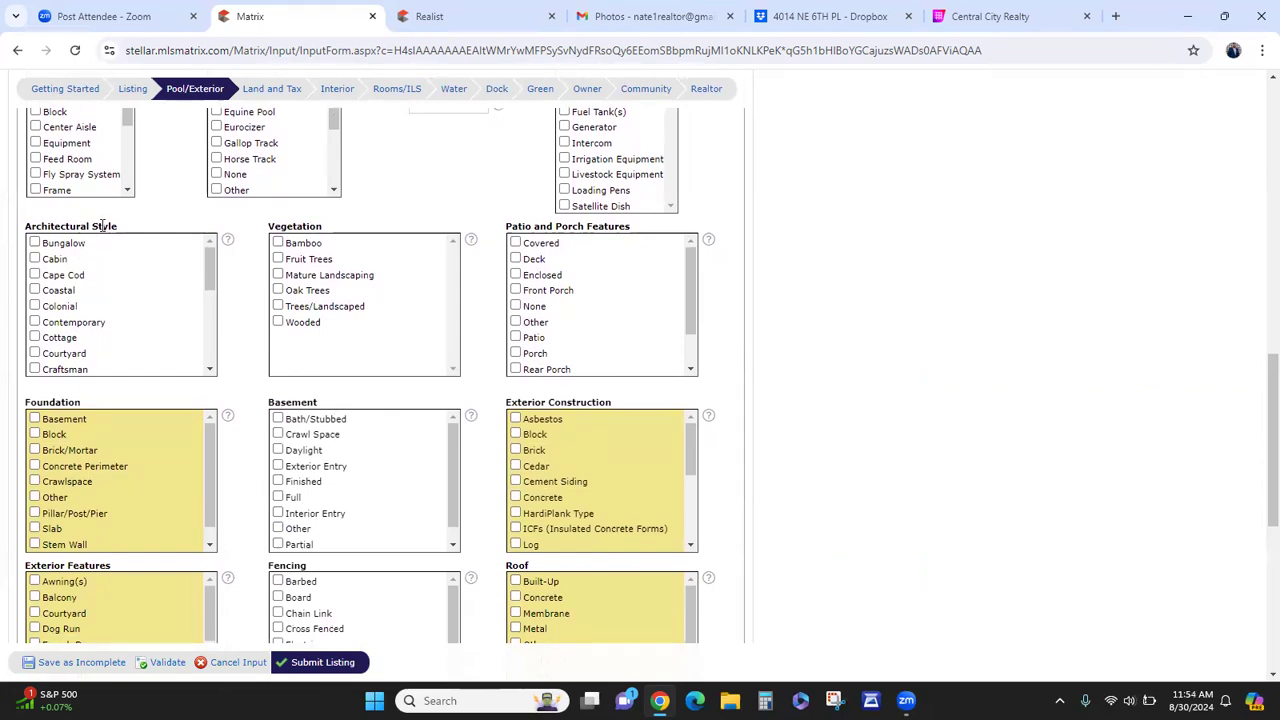
{"action": "scroll", "coordinate": [96, 331], "scroll_direction": "down", "scroll_amount": 3}
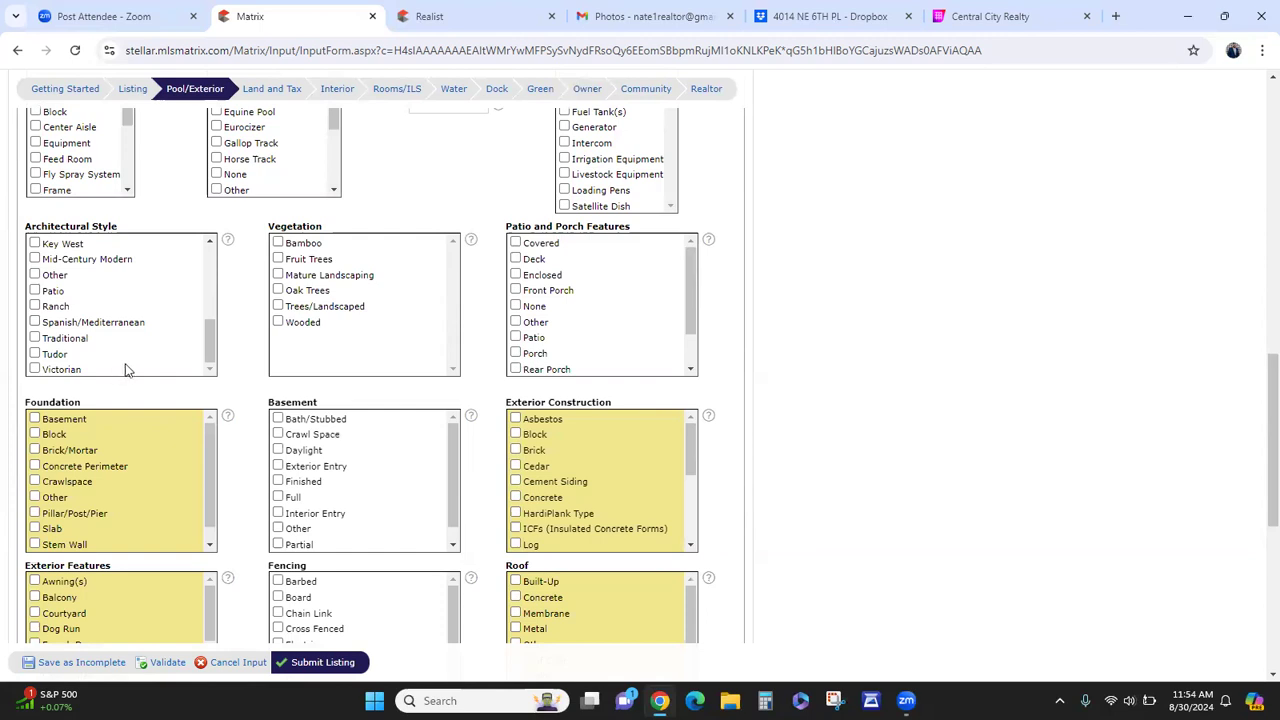
{"action": "scroll", "coordinate": [131, 364], "scroll_direction": "up", "scroll_amount": 1}
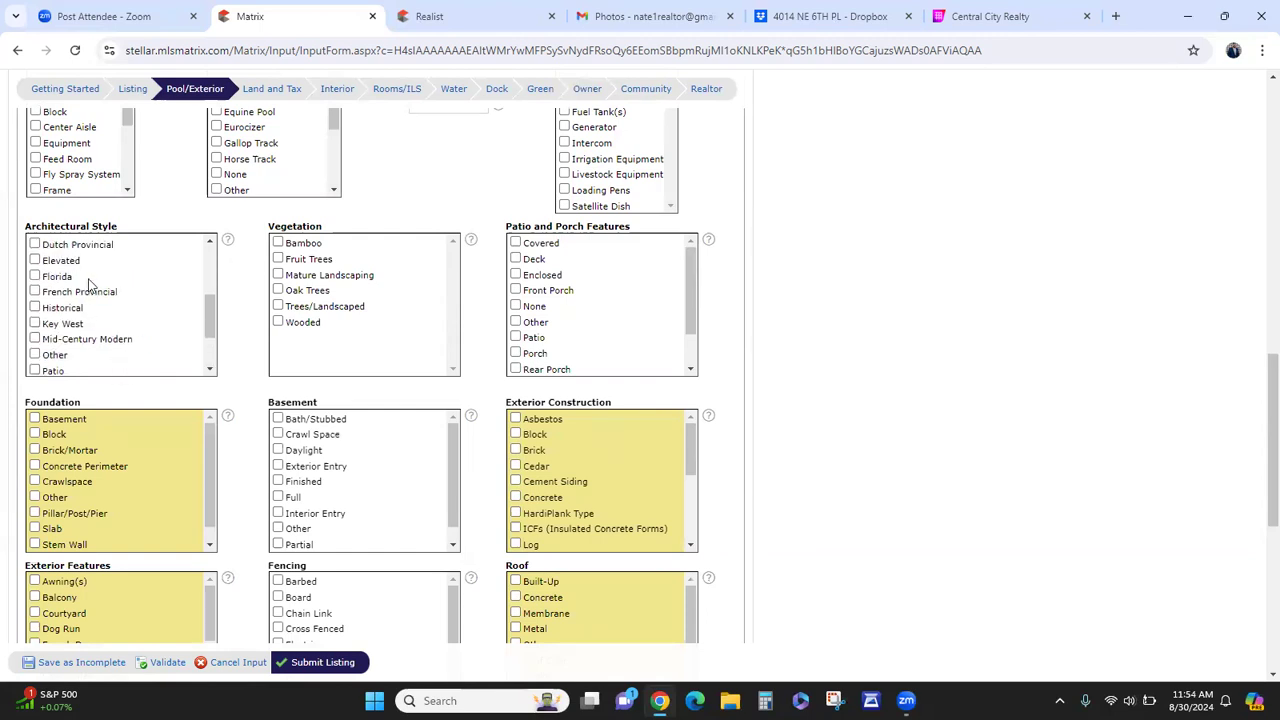
{"action": "scroll", "coordinate": [96, 321], "scroll_direction": "up", "scroll_amount": 1}
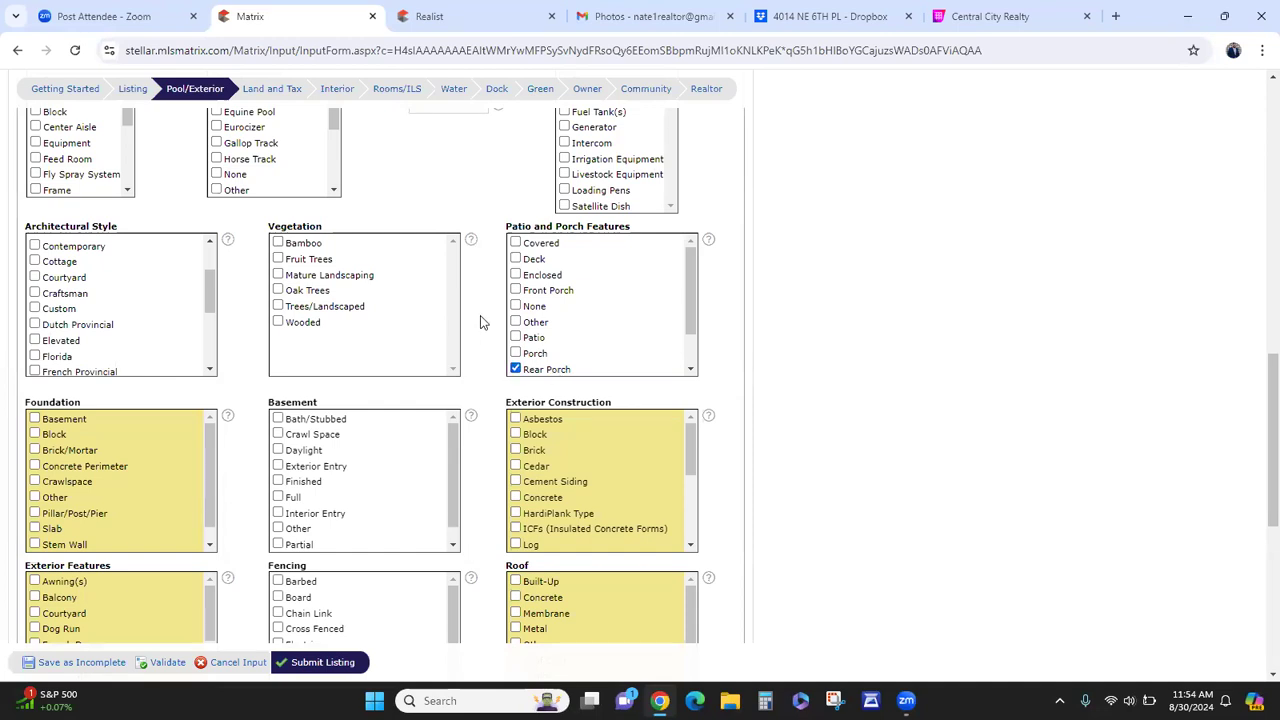
{"action": "scroll", "coordinate": [571, 318], "scroll_direction": "down", "scroll_amount": 2}
{"action": "scroll", "coordinate": [574, 315], "scroll_direction": "up", "scroll_amount": 2}
{"action": "left_click", "coordinate": [540, 258]}
{"action": "left_click", "coordinate": [558, 369]}
{"action": "scroll", "coordinate": [553, 295], "scroll_direction": "down", "scroll_amount": 2}
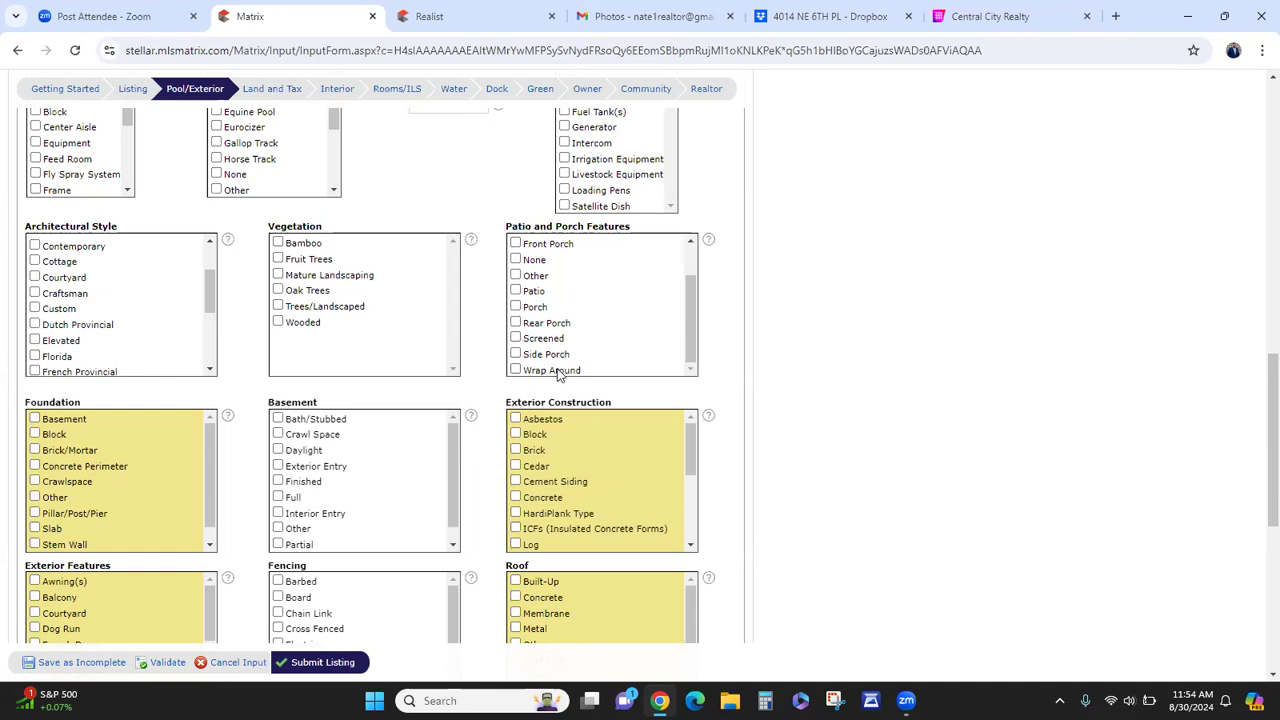
{"action": "scroll", "coordinate": [421, 307], "scroll_direction": "down", "scroll_amount": 3}
{"action": "scroll", "coordinate": [374, 260], "scroll_direction": "up", "scroll_amount": 2}
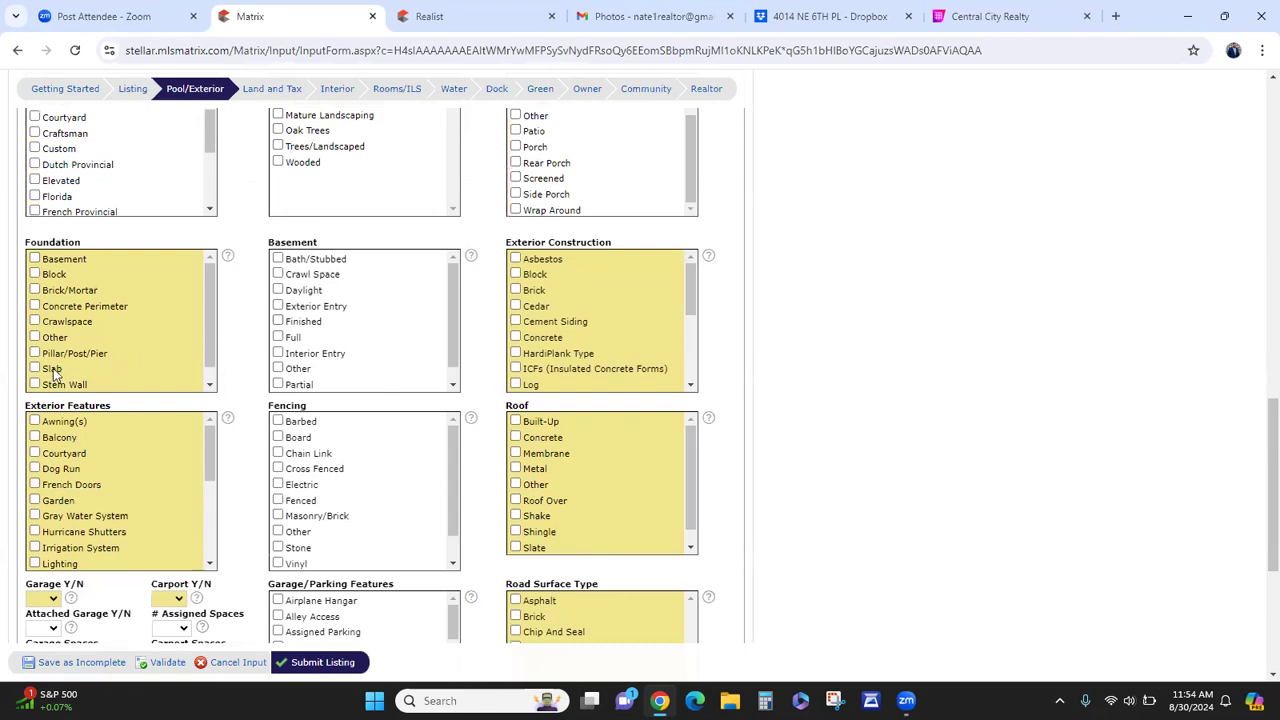
- Look up the Foundation value in Realist and tick Slab in the Matrix form
{"action": "left_click", "coordinate": [415, 18]}
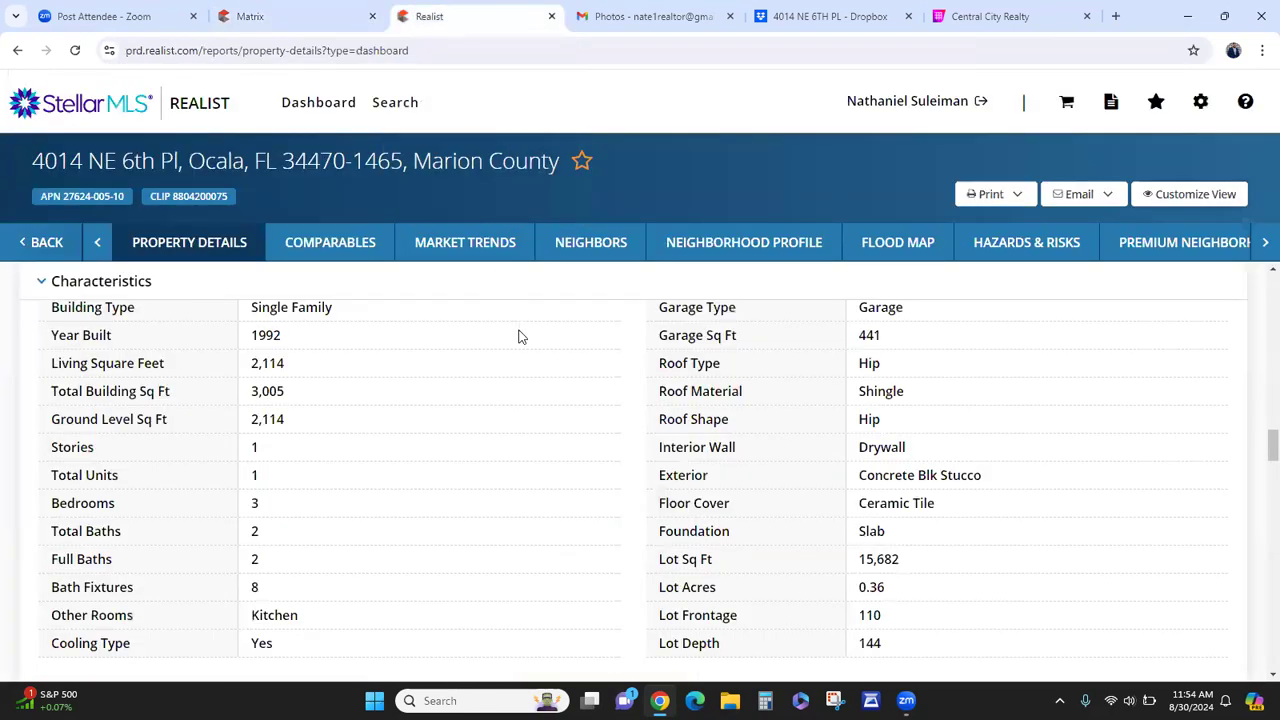
{"action": "scroll", "coordinate": [617, 474], "scroll_direction": "down", "scroll_amount": 2}
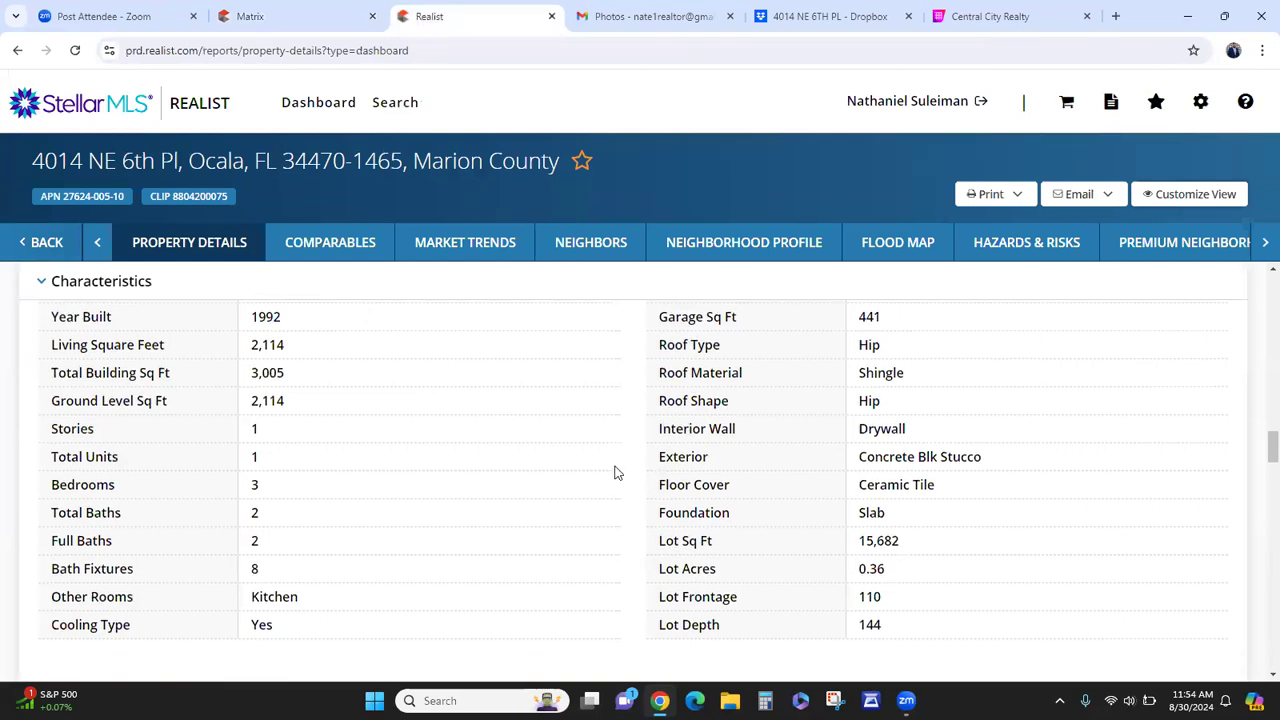
{"action": "scroll", "coordinate": [510, 481], "scroll_direction": "up", "scroll_amount": 3}
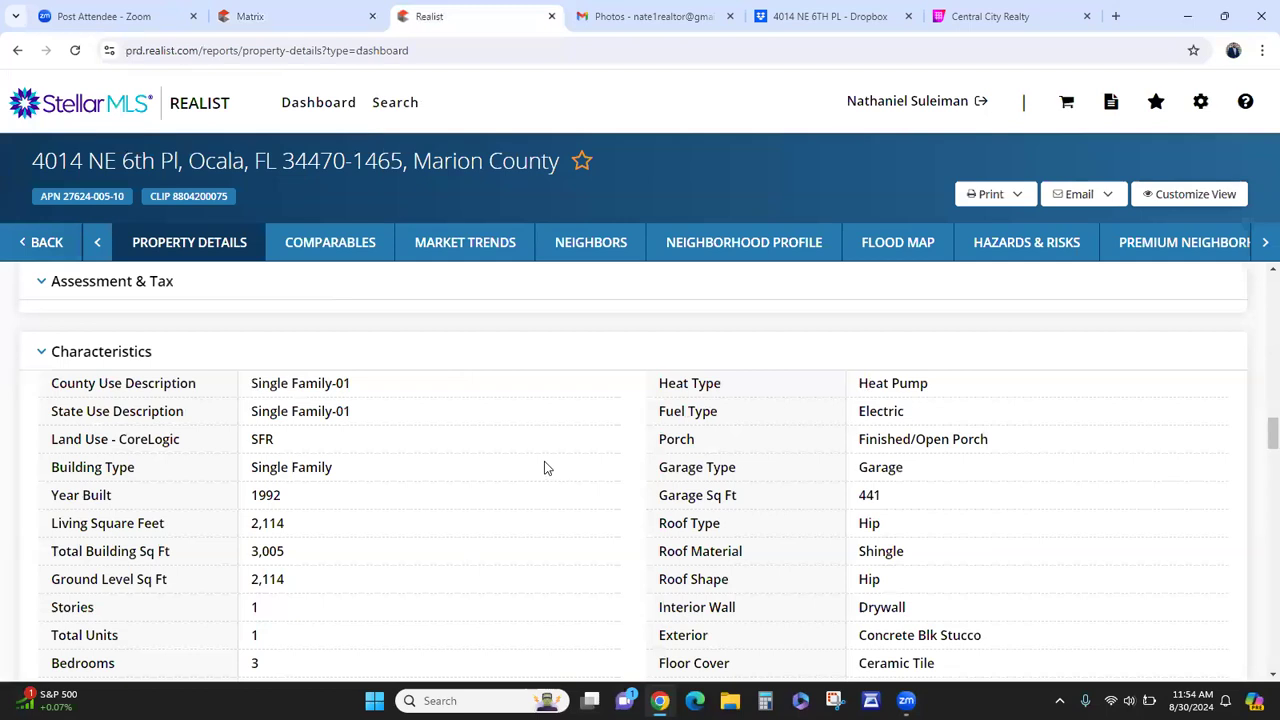
{"action": "scroll", "coordinate": [546, 468], "scroll_direction": "down", "scroll_amount": 1}
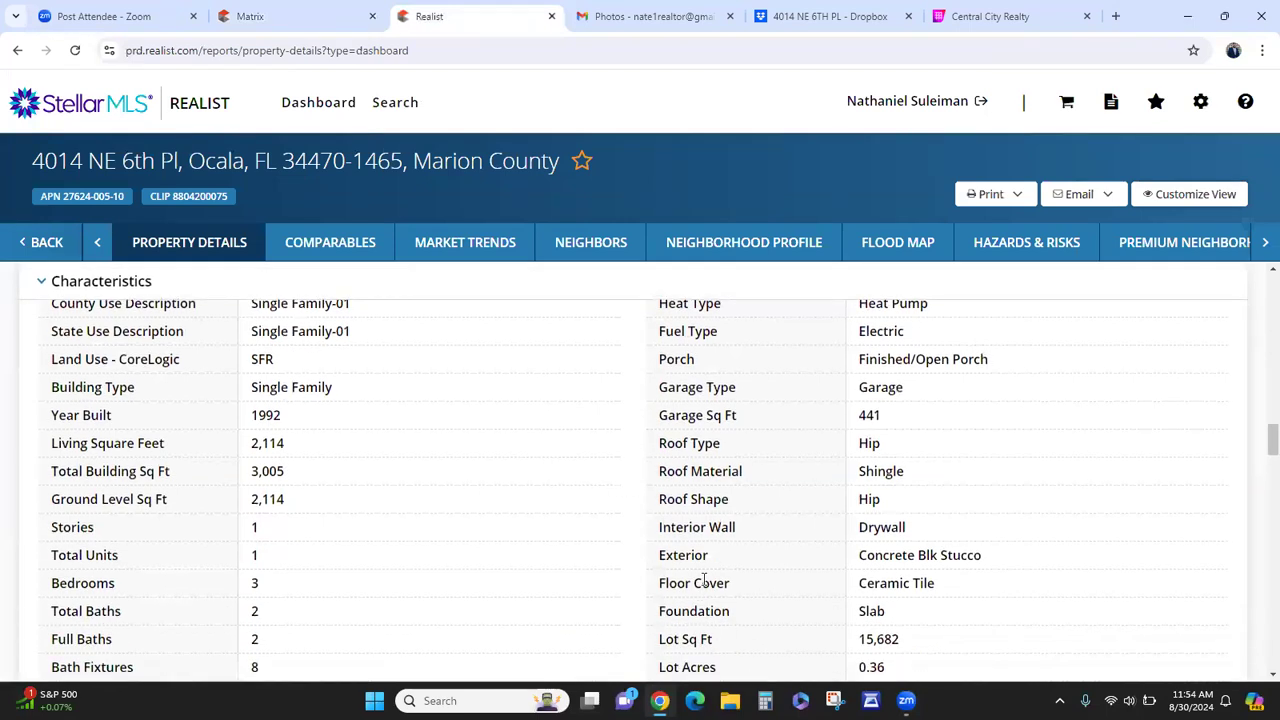
{"action": "scroll", "coordinate": [704, 580], "scroll_direction": "down", "scroll_amount": 1}
{"action": "double_click", "coordinate": [710, 531]}
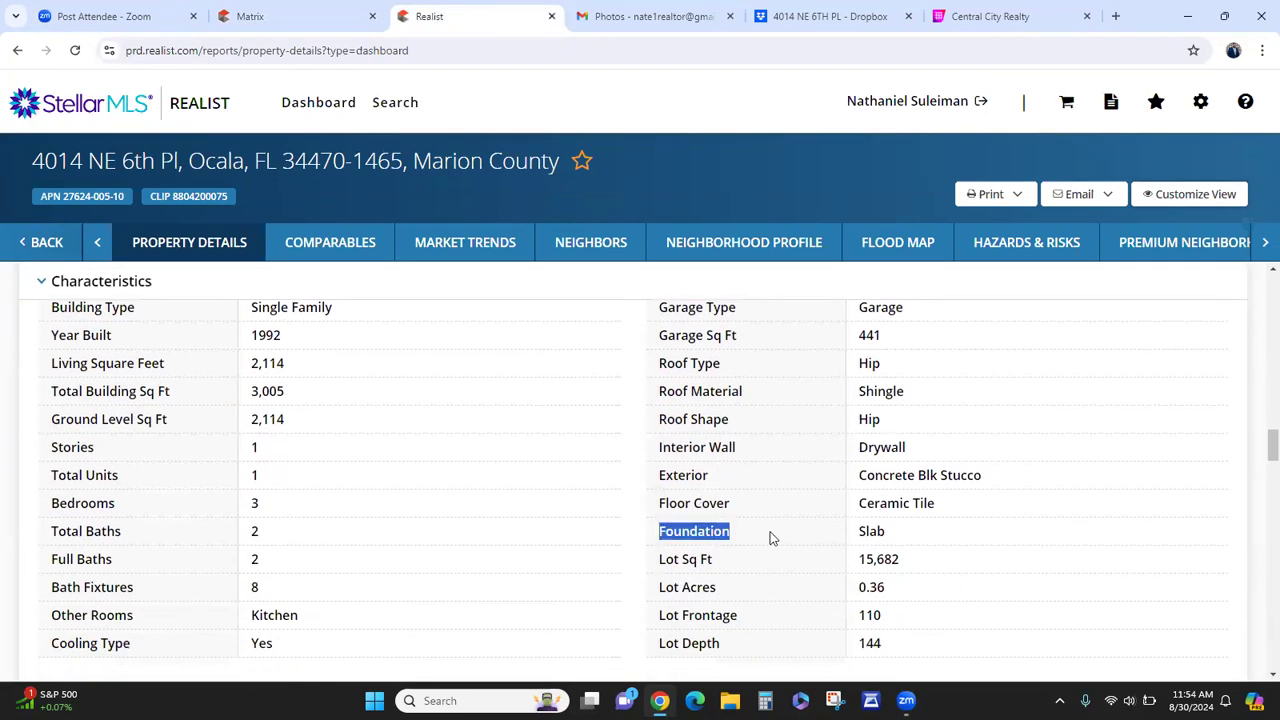
{"action": "double_click", "coordinate": [862, 531]}
{"action": "left_click", "coordinate": [673, 501]}
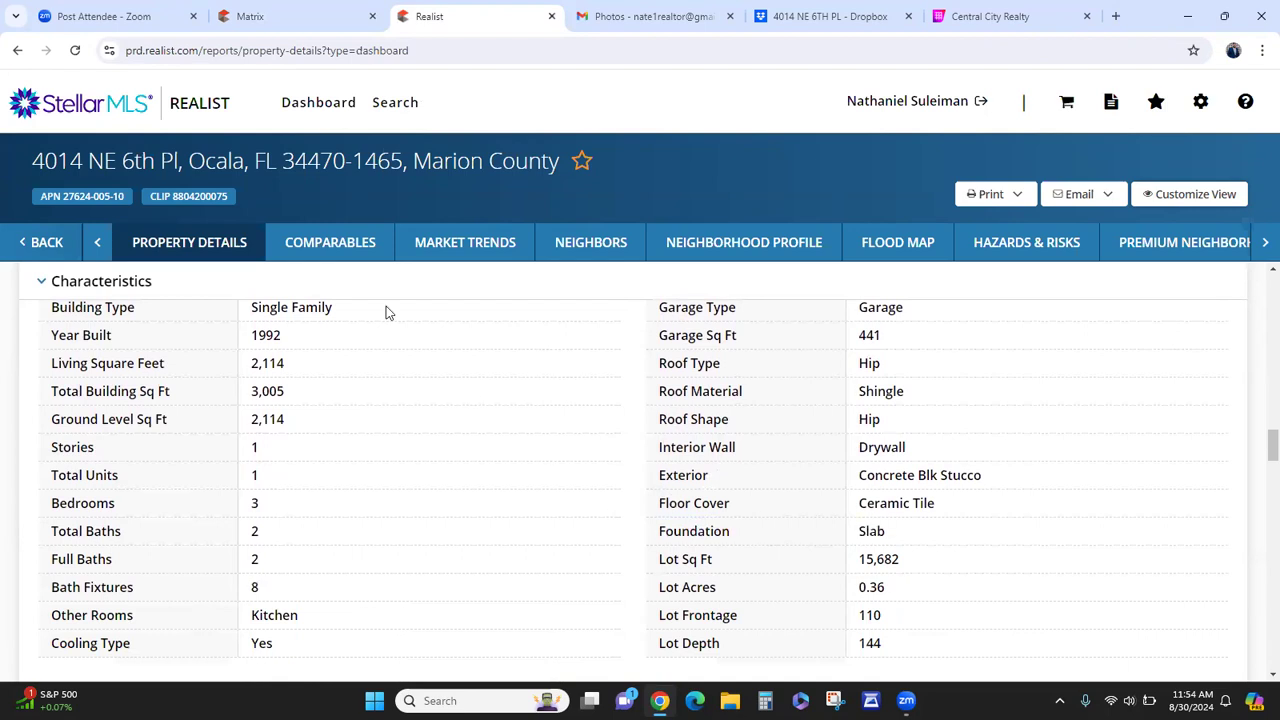
{"action": "left_click", "coordinate": [252, 17]}
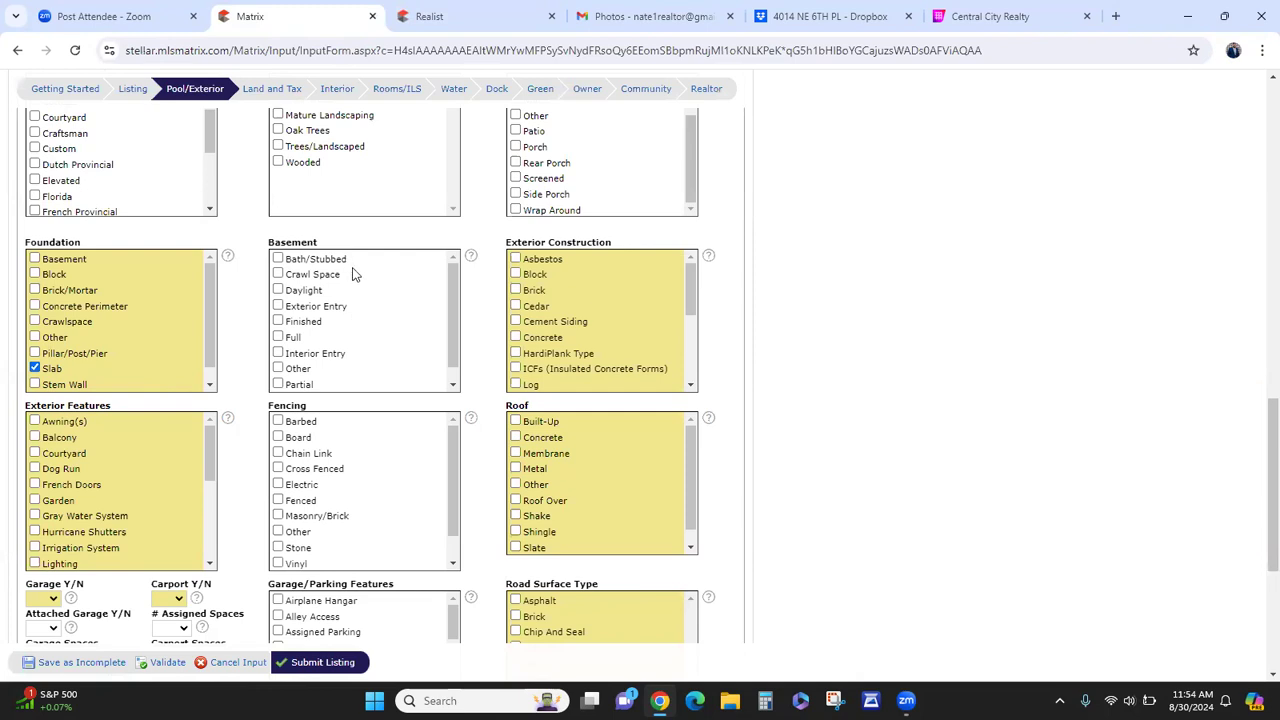
- Recheck Realist's property characteristics, noting the Concrete Blk Stucco exterior
{"action": "left_click", "coordinate": [490, 10]}
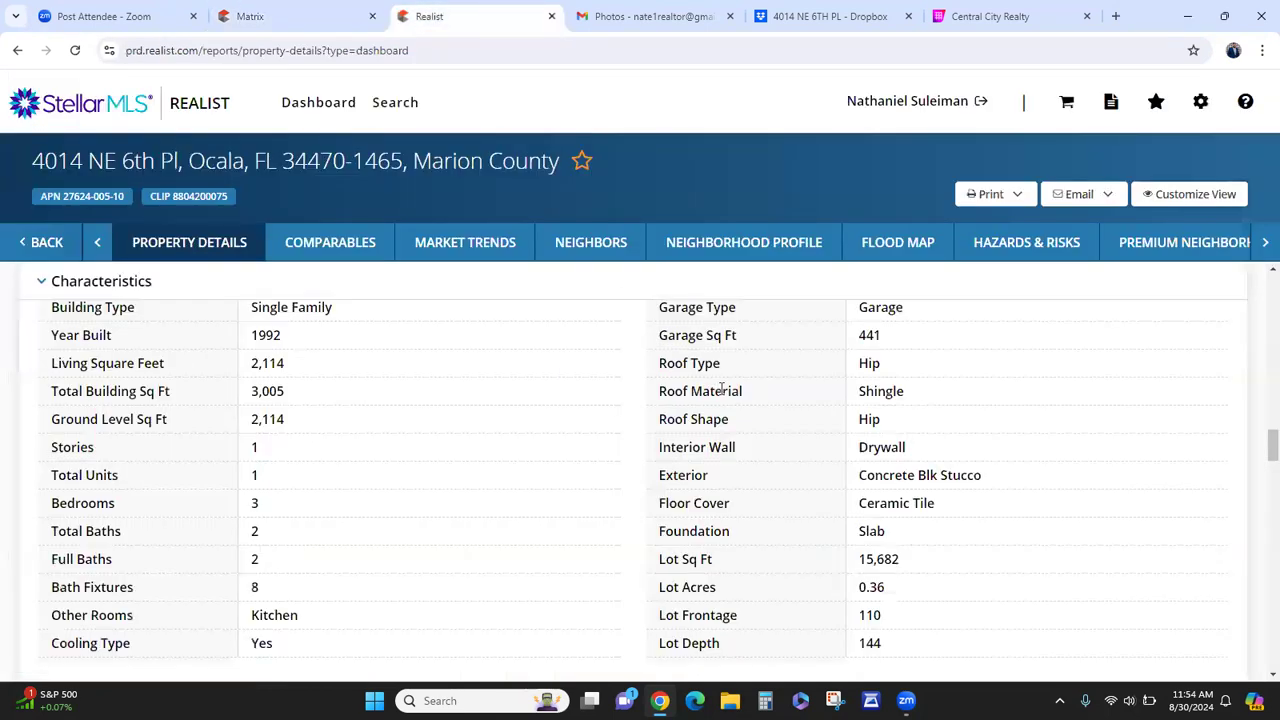
{"action": "scroll", "coordinate": [683, 467], "scroll_direction": "up", "scroll_amount": 3}
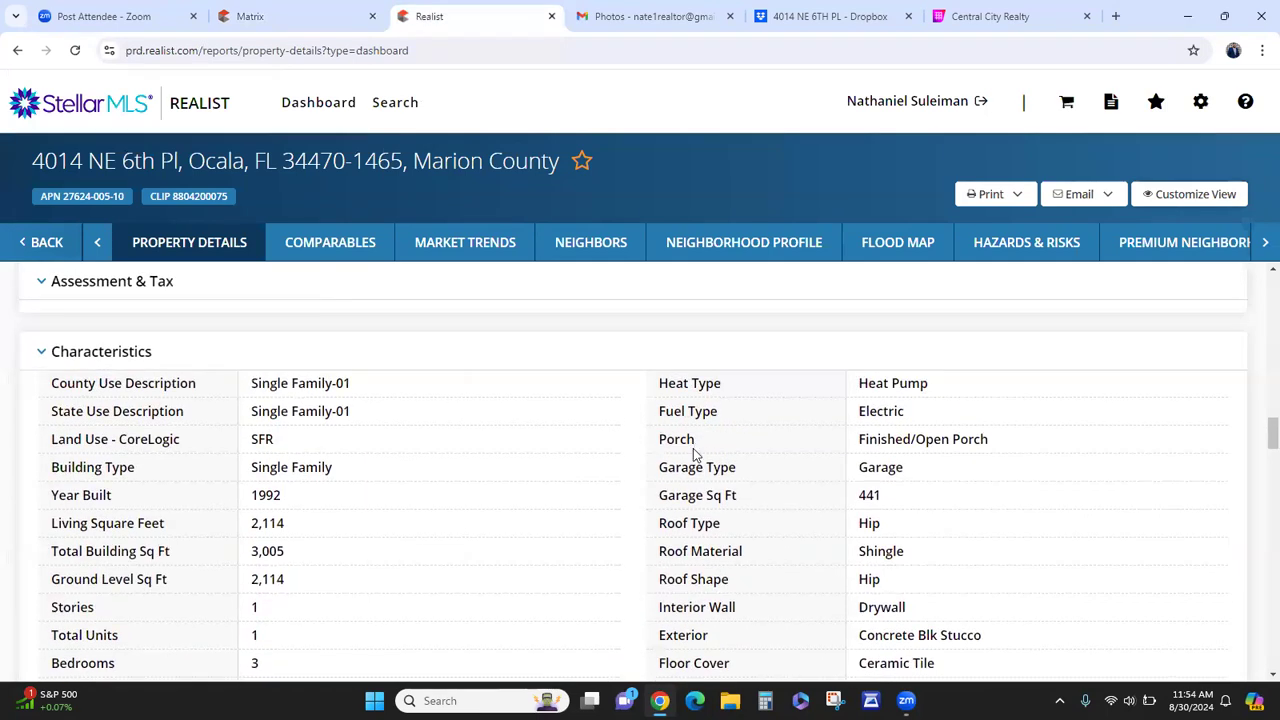
{"action": "scroll", "coordinate": [694, 451], "scroll_direction": "down", "scroll_amount": 4}
{"action": "scroll", "coordinate": [714, 455], "scroll_direction": "up", "scroll_amount": 1}
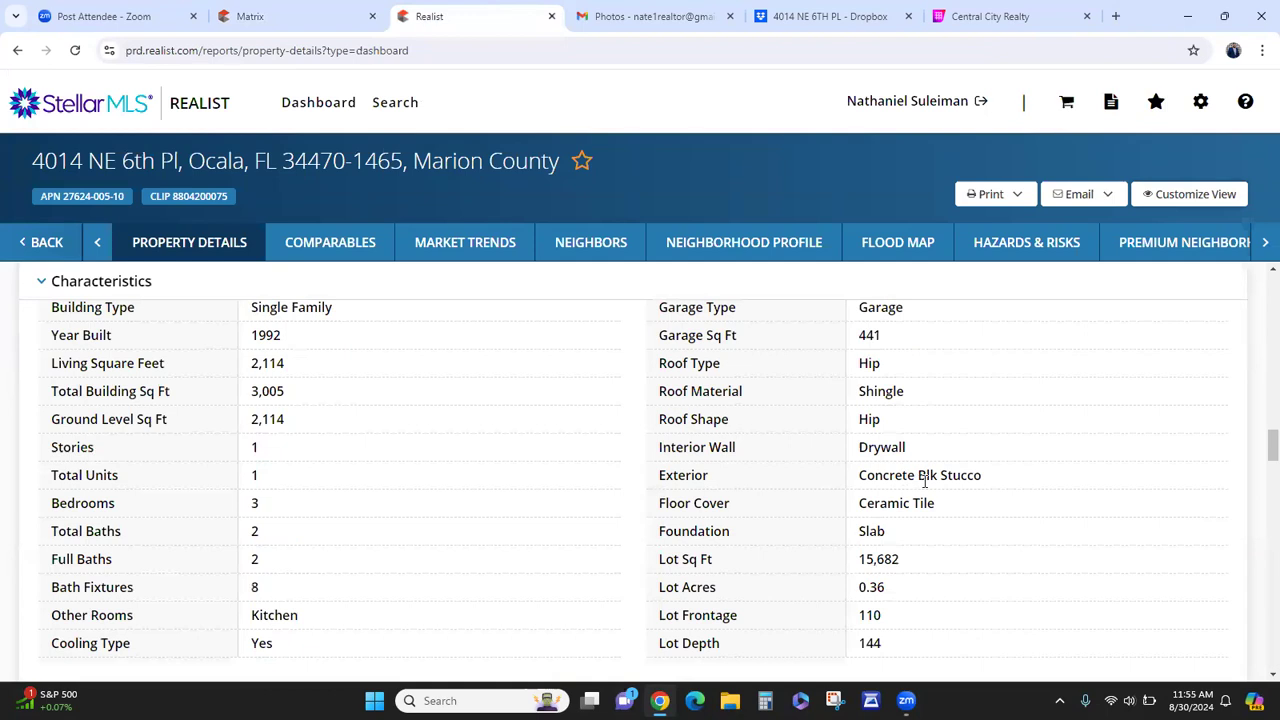
{"action": "left_click", "coordinate": [310, 16]}
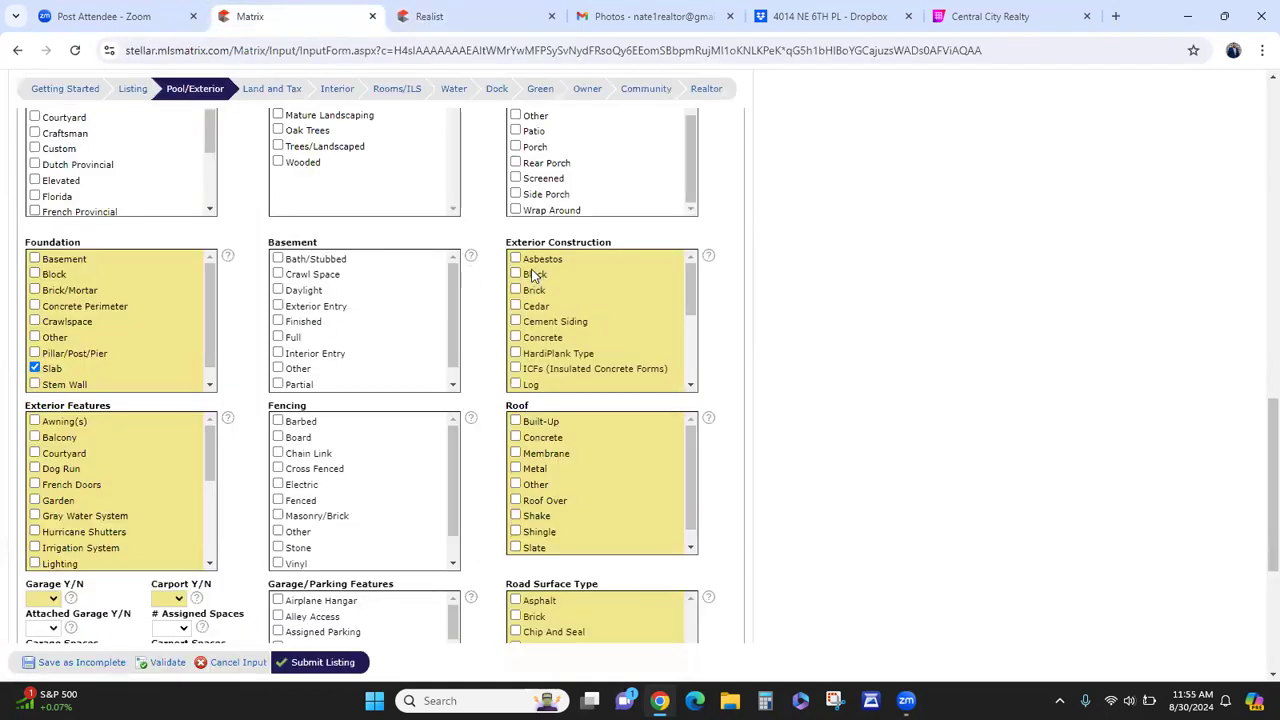
- Tick Wood fencing and Shingle roof on the Pool/Exterior page
{"action": "scroll", "coordinate": [533, 343], "scroll_direction": "down", "scroll_amount": 3}
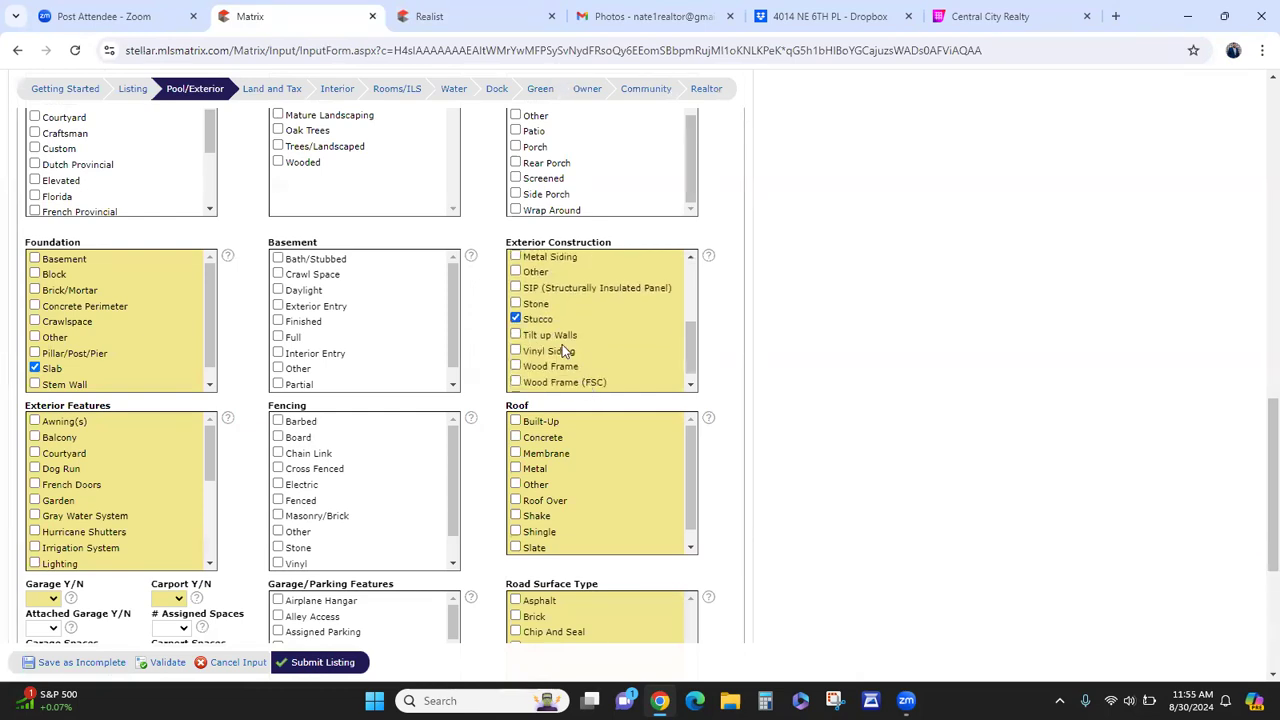
{"action": "scroll", "coordinate": [557, 356], "scroll_direction": "down", "scroll_amount": 1}
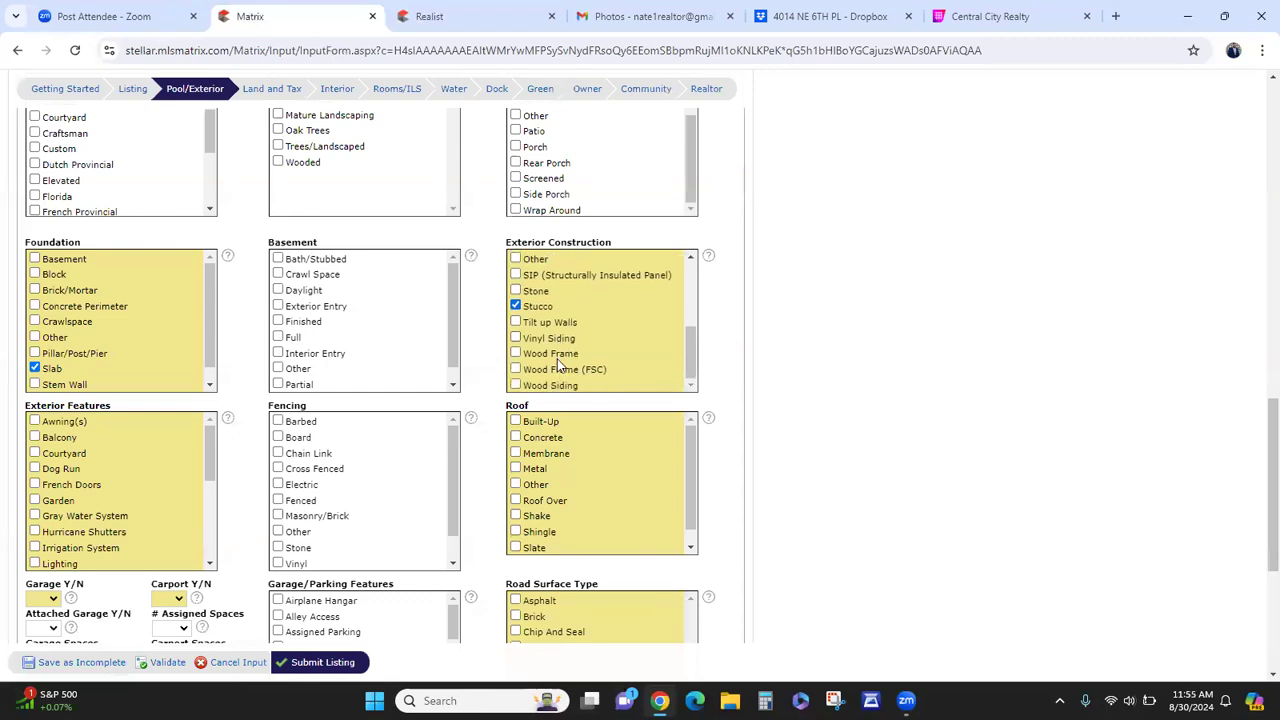
{"action": "scroll", "coordinate": [583, 387], "scroll_direction": "up", "scroll_amount": 1}
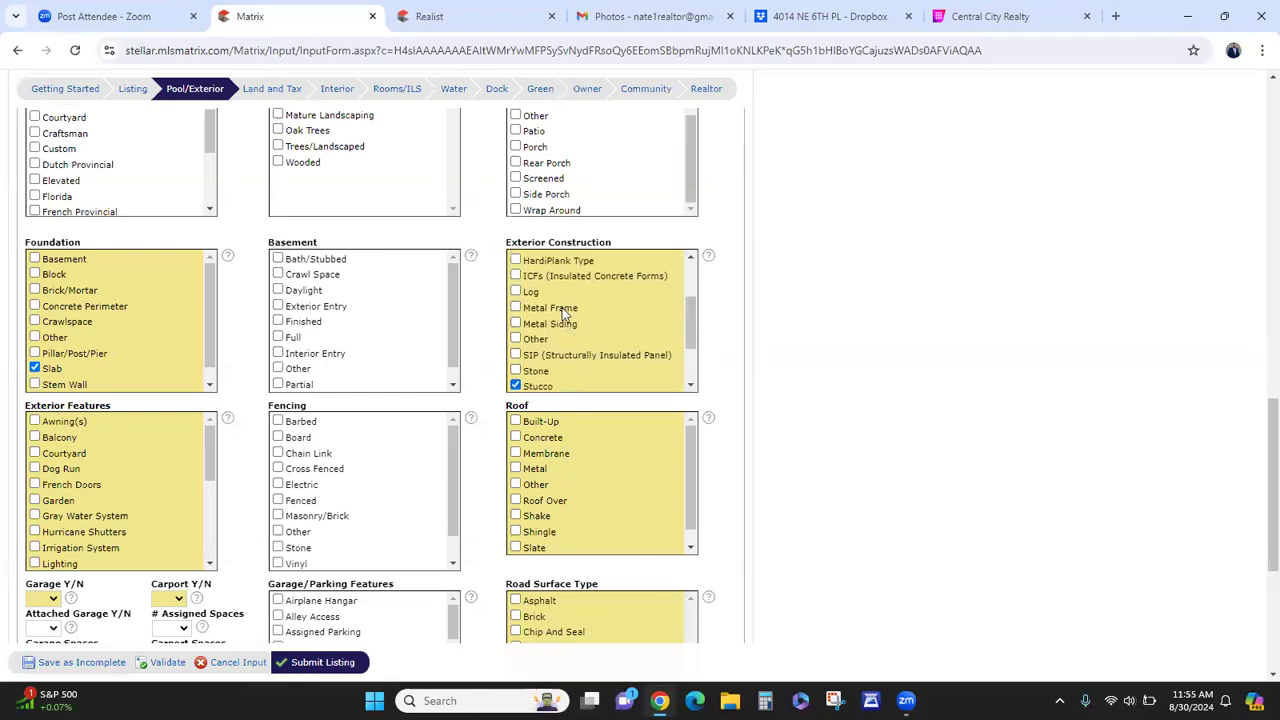
{"action": "scroll", "coordinate": [544, 315], "scroll_direction": "down", "scroll_amount": 1}
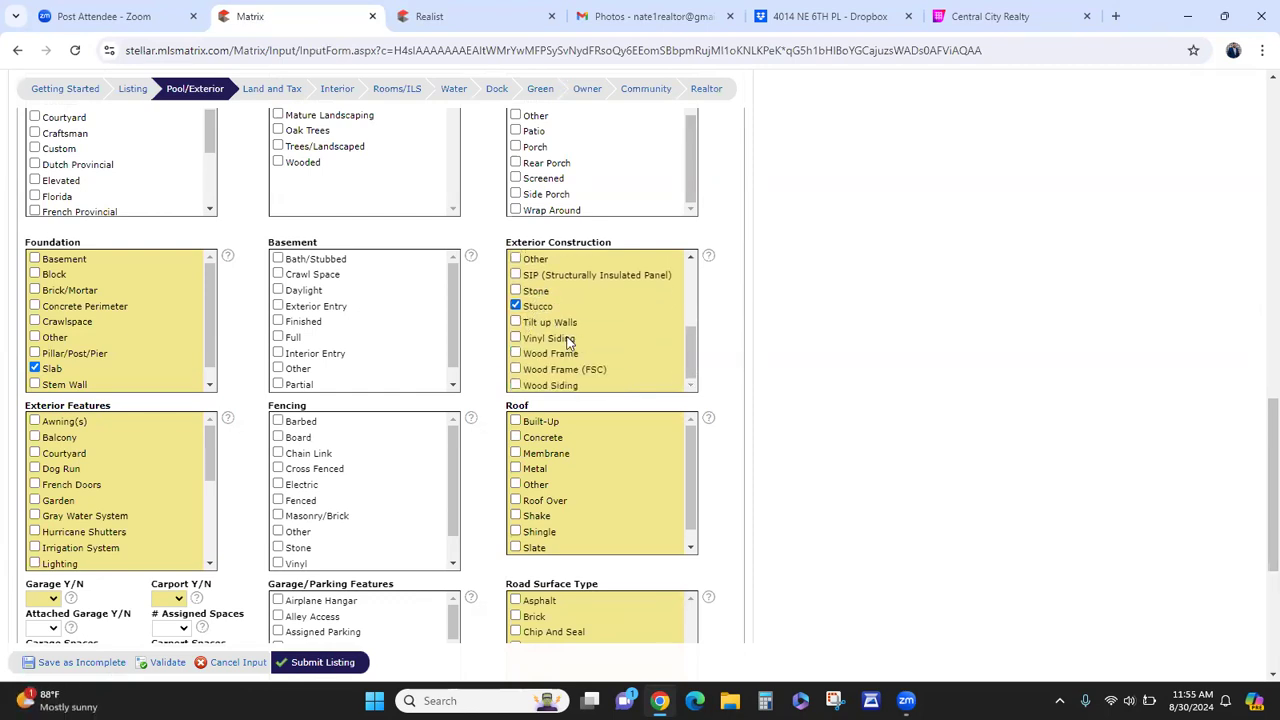
{"action": "scroll", "coordinate": [557, 338], "scroll_direction": "up", "scroll_amount": 2}
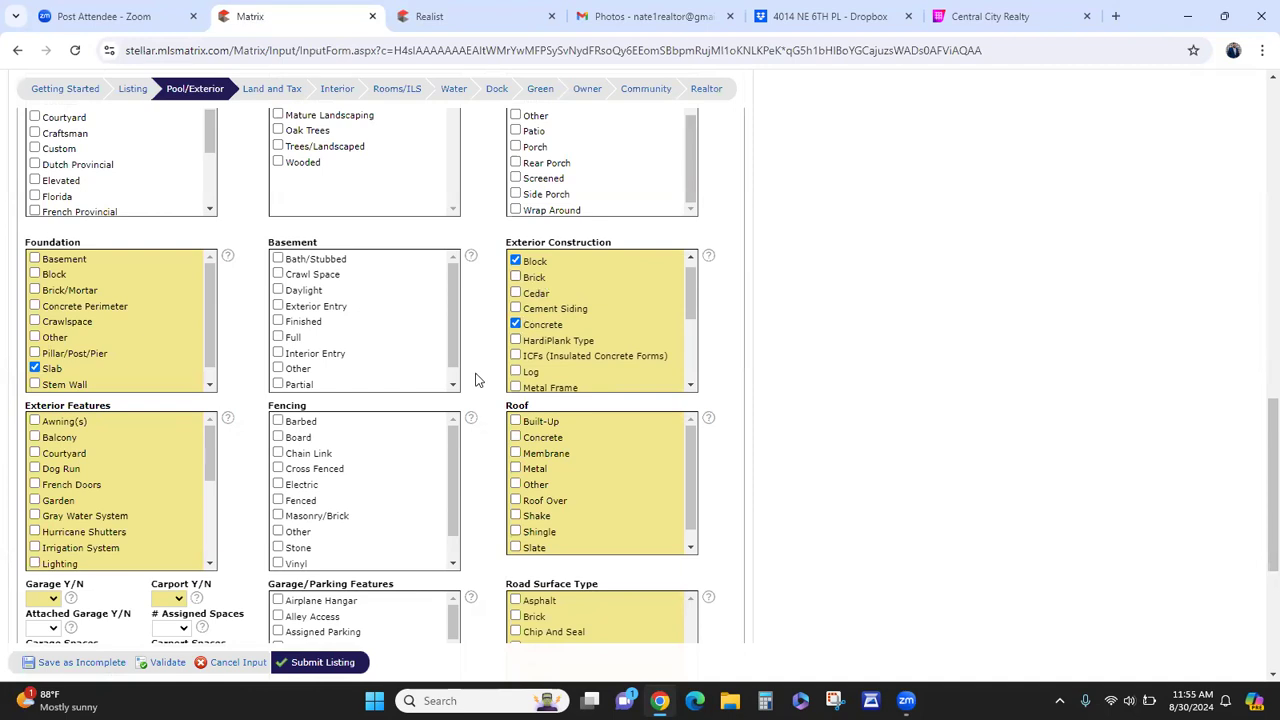
{"action": "scroll", "coordinate": [480, 378], "scroll_direction": "down", "scroll_amount": 1}
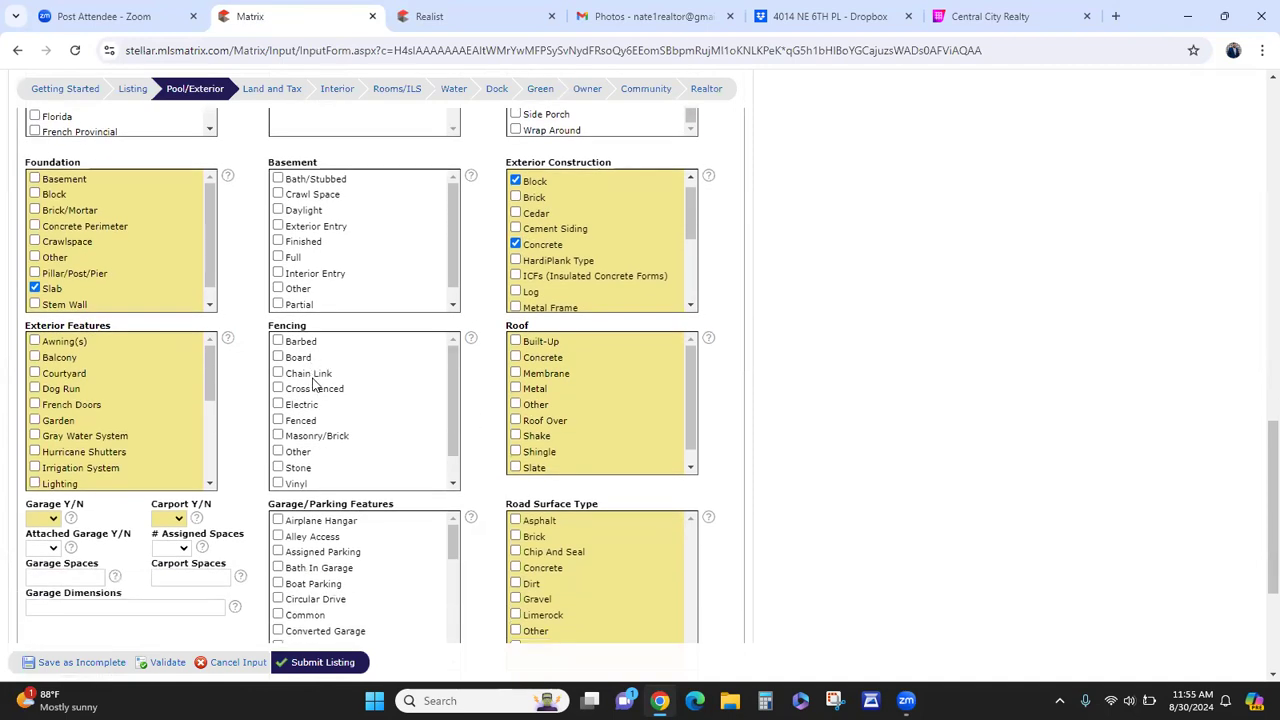
{"action": "left_click", "coordinate": [302, 485]}
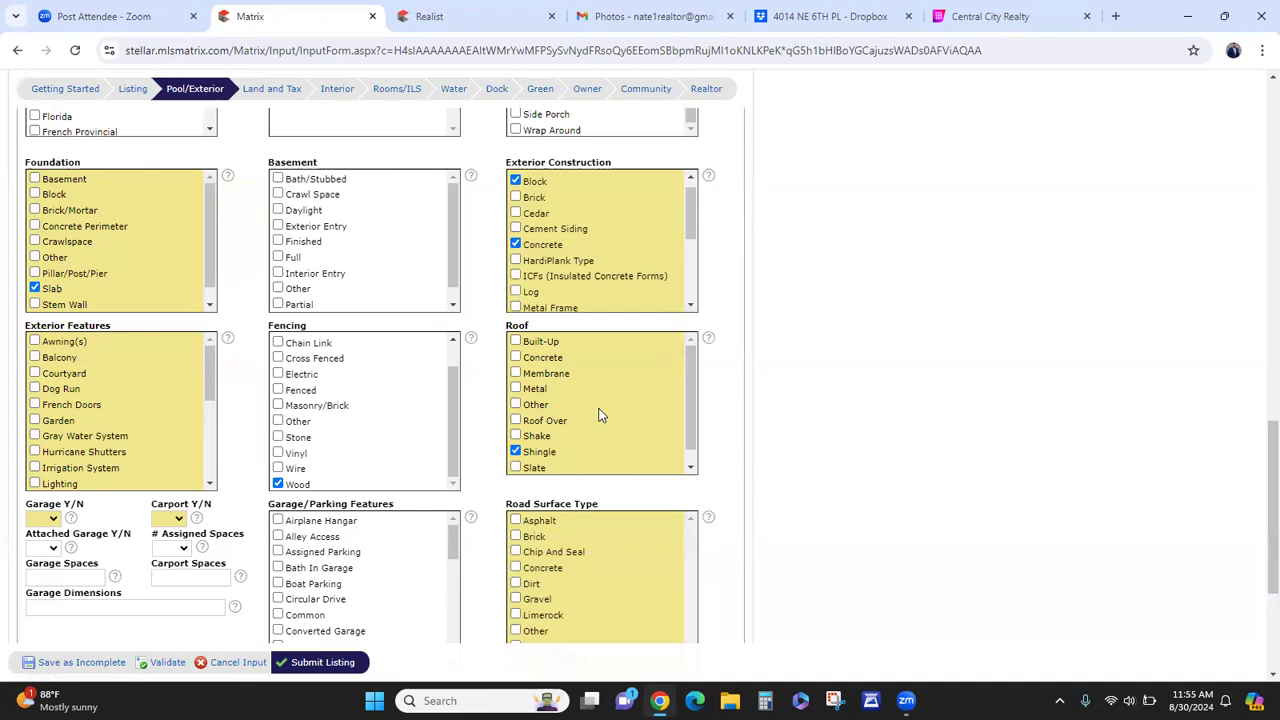
{"action": "left_click", "coordinate": [545, 391]}
{"action": "left_click", "coordinate": [545, 391]}
{"action": "scroll", "coordinate": [540, 440], "scroll_direction": "down", "scroll_amount": 1}
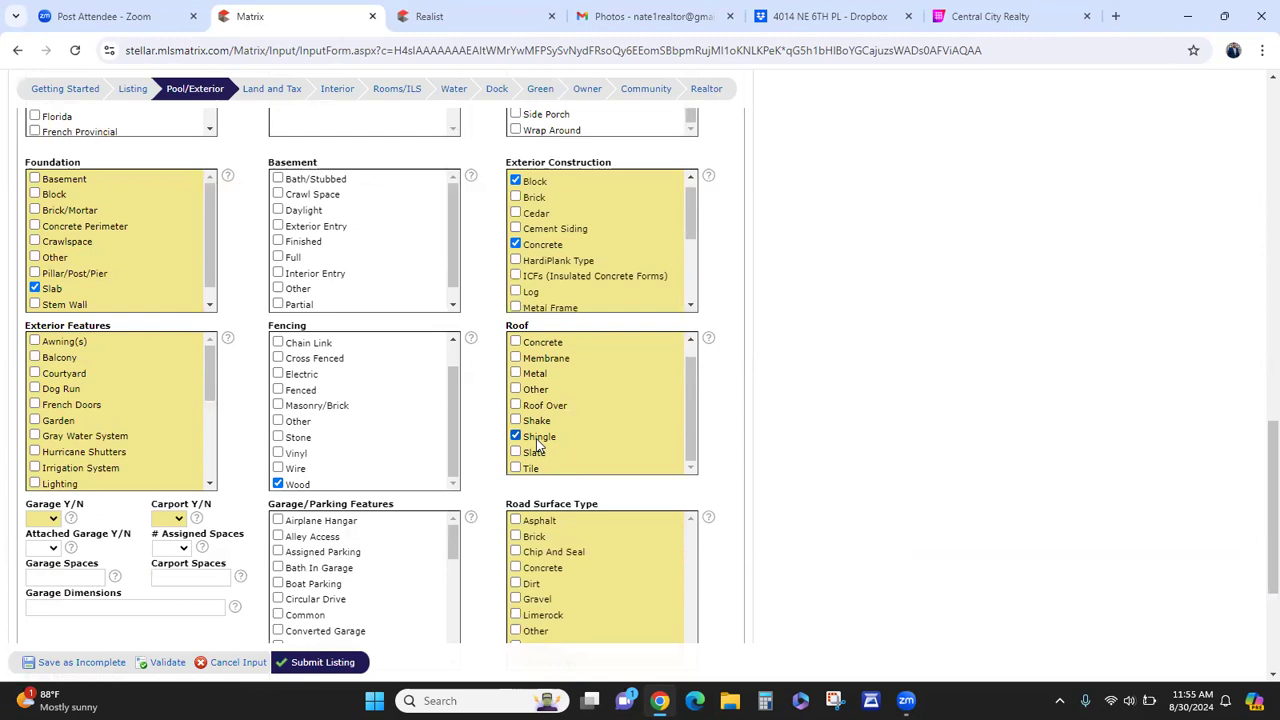
{"action": "scroll", "coordinate": [537, 444], "scroll_direction": "down", "scroll_amount": 1}
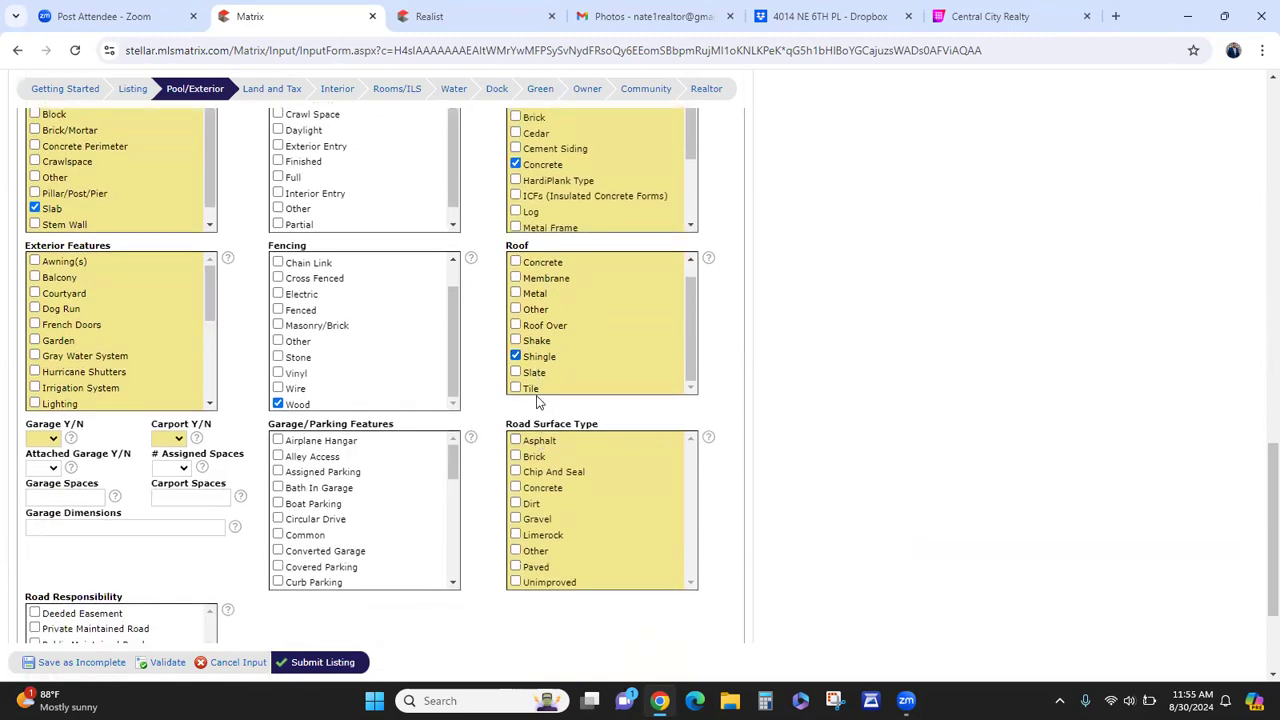
{"action": "scroll", "coordinate": [590, 420], "scroll_direction": "up", "scroll_amount": 1}
{"action": "scroll", "coordinate": [586, 412], "scroll_direction": "up", "scroll_amount": 1}
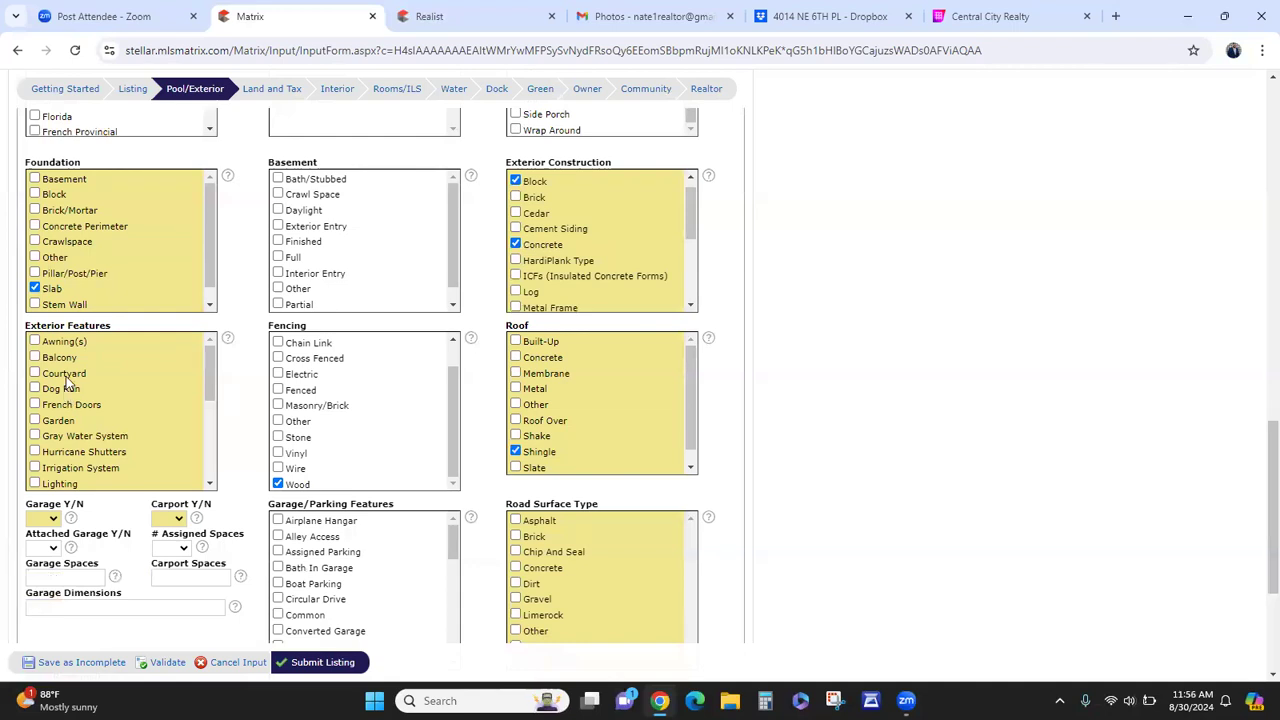
- Tick Rain Gutters as an exterior feature, set Garage to Yes and Carport to No
{"action": "scroll", "coordinate": [66, 390], "scroll_direction": "down", "scroll_amount": 1}
{"action": "scroll", "coordinate": [80, 416], "scroll_direction": "down", "scroll_amount": 1}
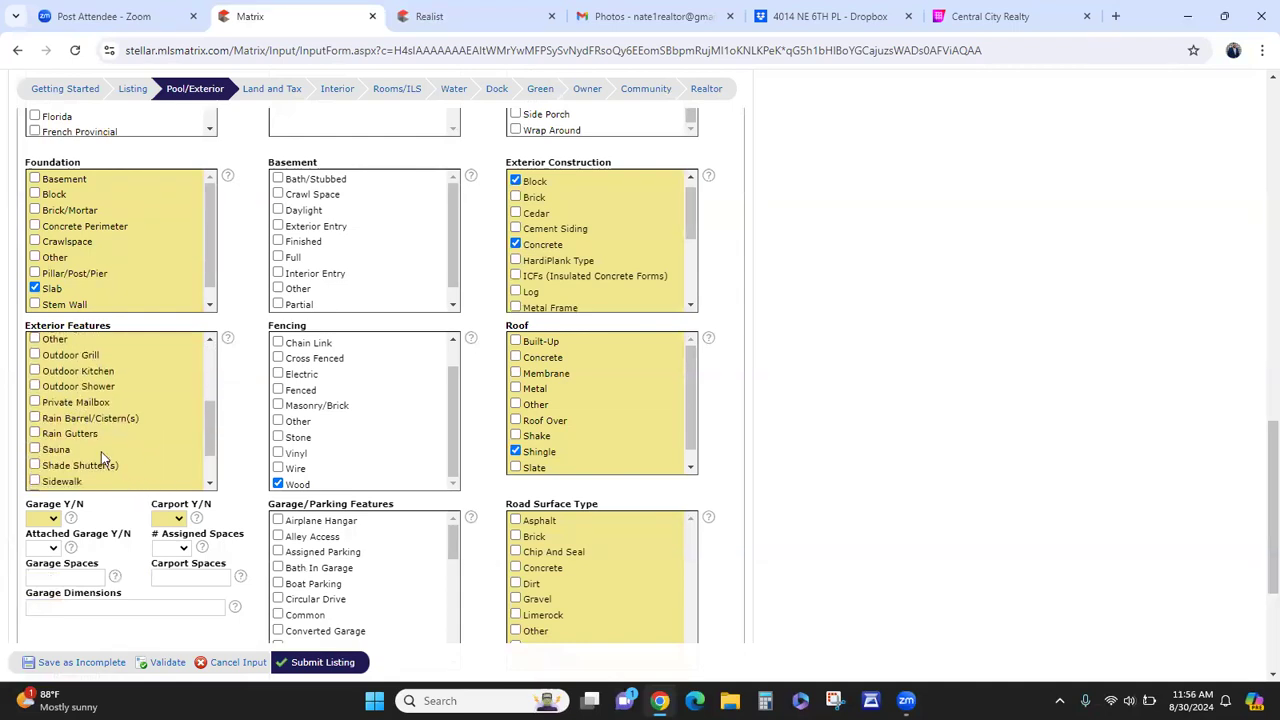
{"action": "left_click", "coordinate": [88, 436]}
{"action": "scroll", "coordinate": [260, 420], "scroll_direction": "down", "scroll_amount": 1}
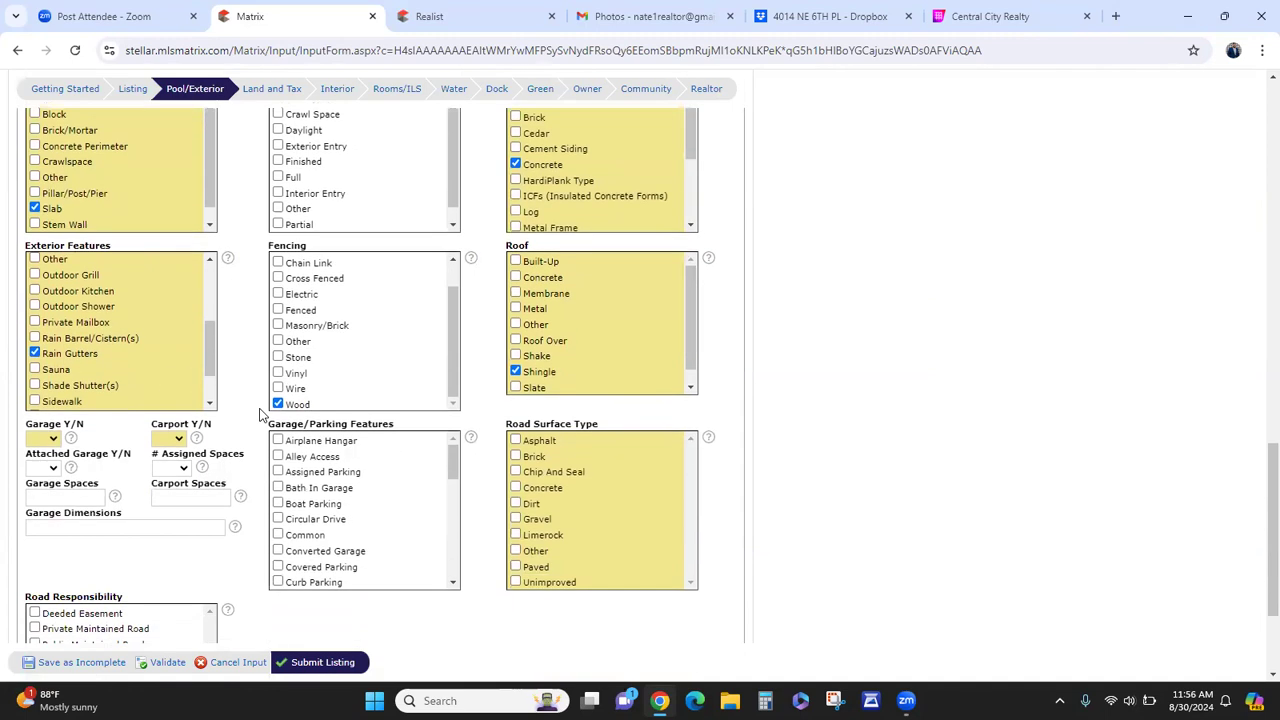
{"action": "left_click", "coordinate": [50, 439]}
{"action": "left_click", "coordinate": [44, 460]}
{"action": "left_click", "coordinate": [166, 439]}
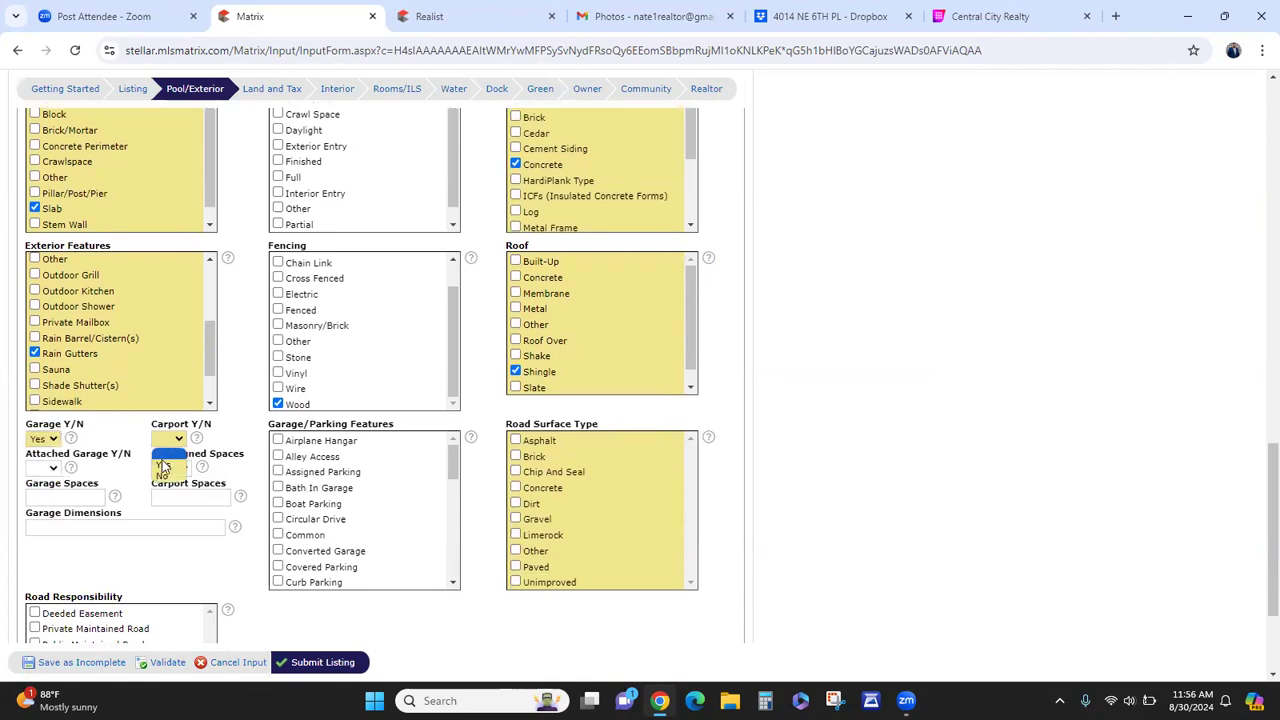
{"action": "left_click", "coordinate": [160, 476]}
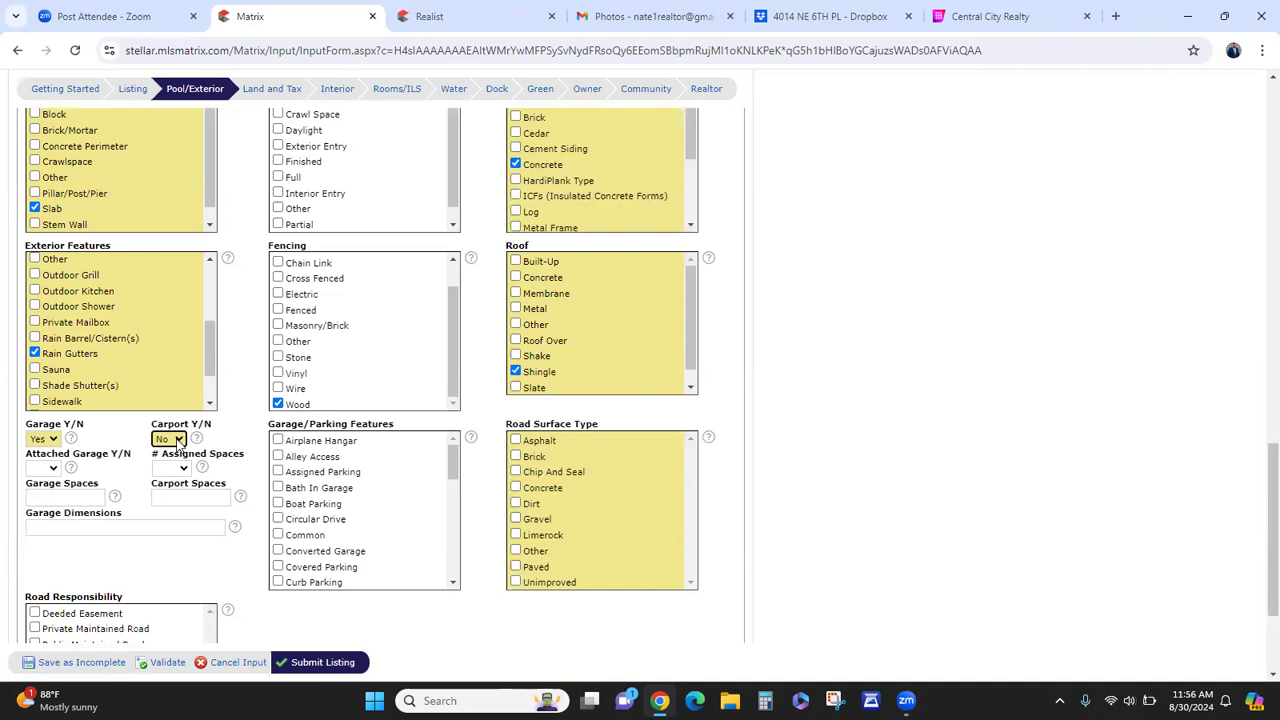
- Mark the garage as attached with 2 garage spaces, leaving assigned spaces blank
{"action": "left_click", "coordinate": [174, 470]}
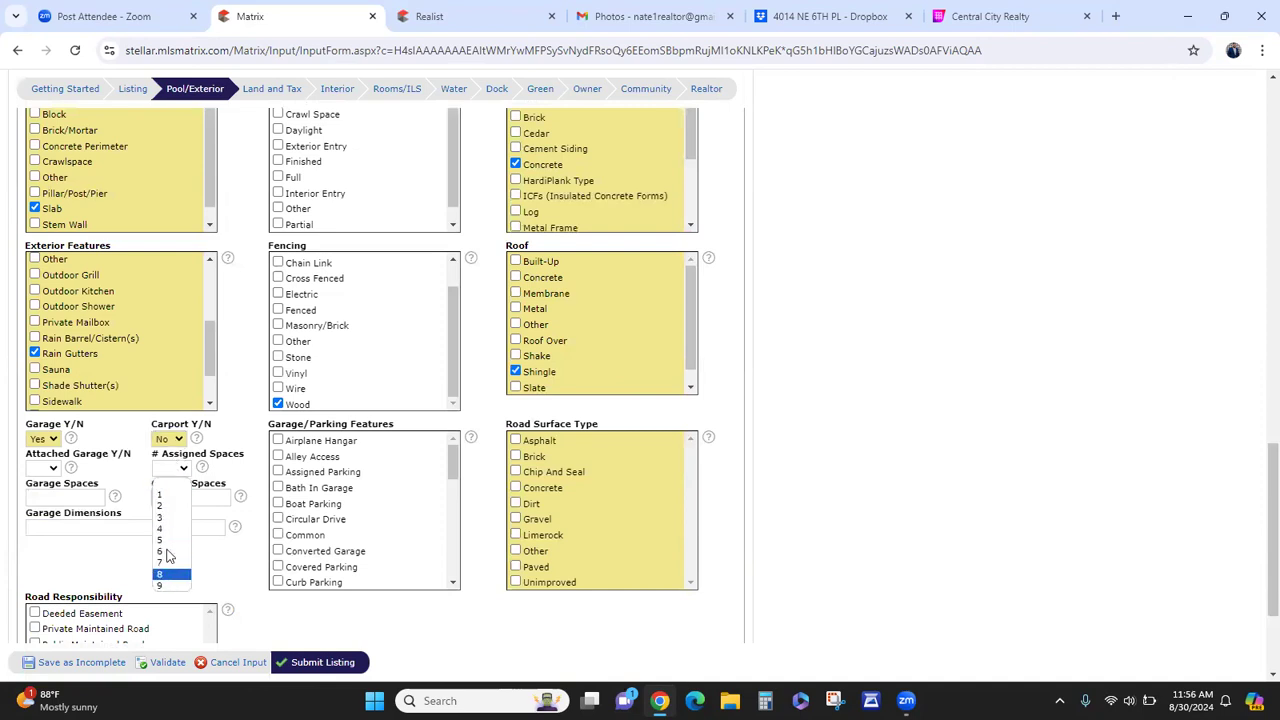
{"action": "left_click", "coordinate": [183, 470]}
{"action": "left_click", "coordinate": [181, 498]}
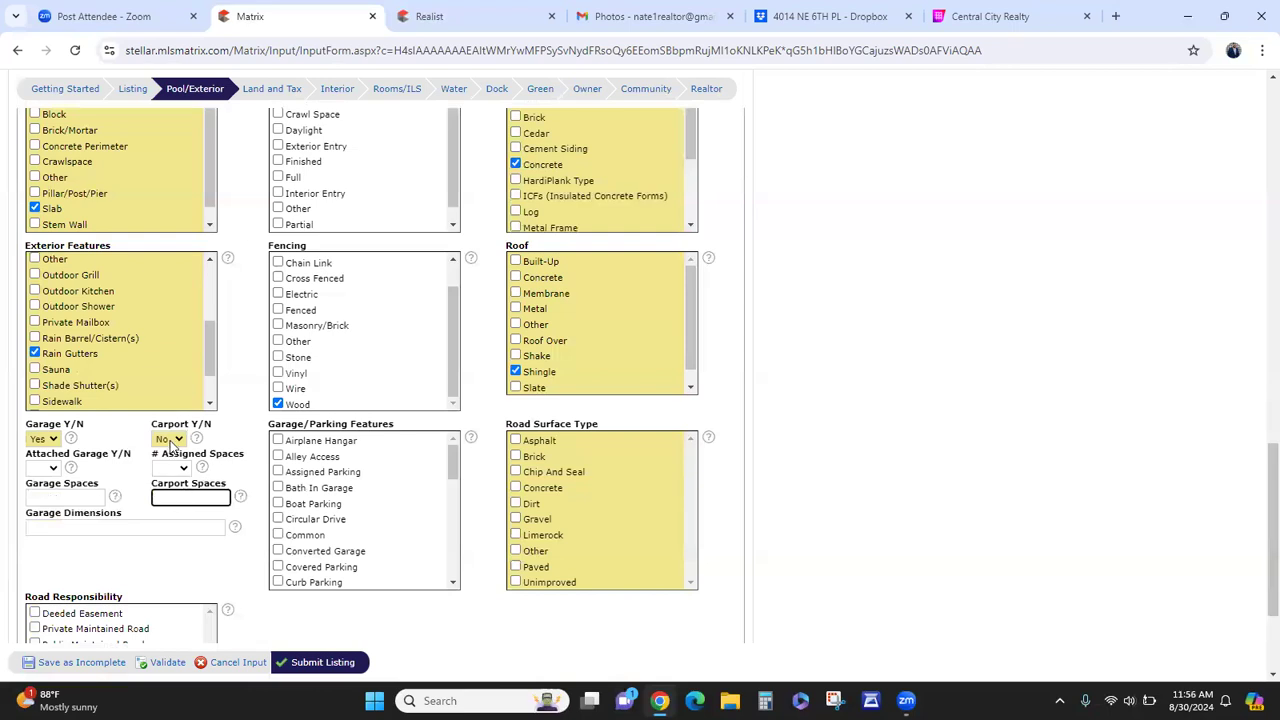
{"action": "left_click", "coordinate": [46, 468]}
{"action": "left_click", "coordinate": [38, 494]}
{"action": "left_click", "coordinate": [54, 496]}
{"action": "type", "text": "2"}
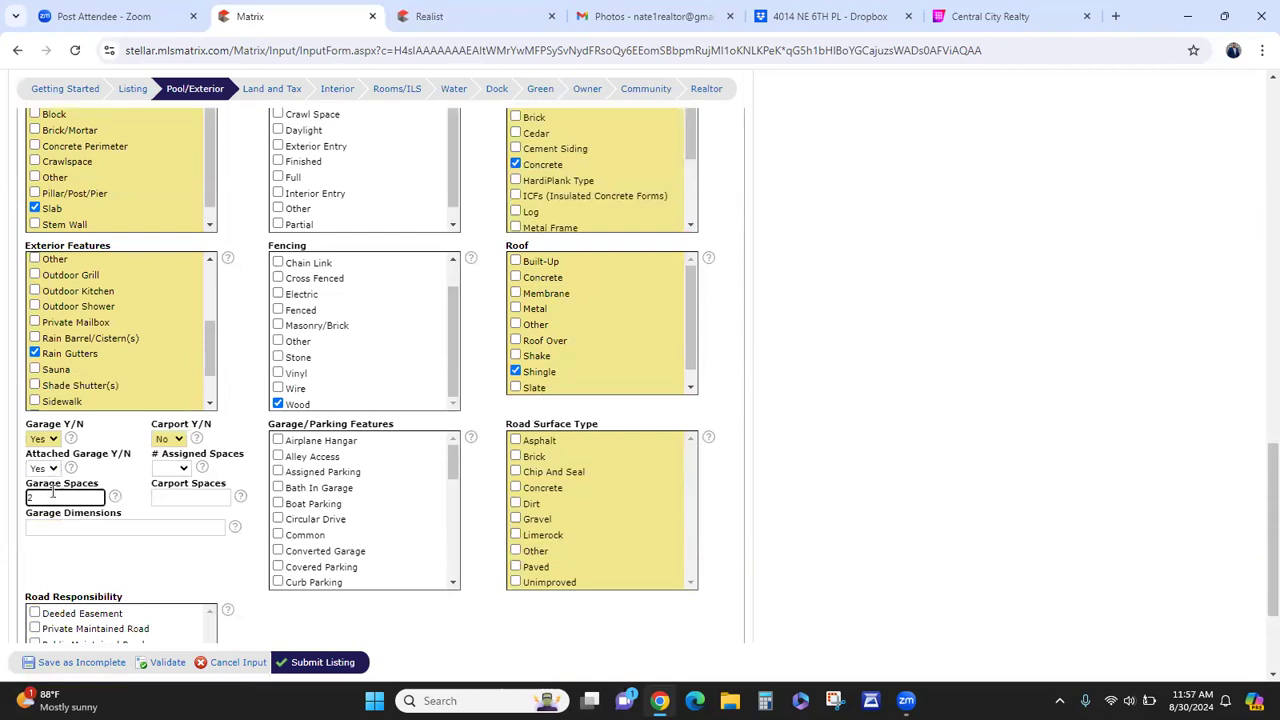
{"action": "left_click", "coordinate": [250, 535]}
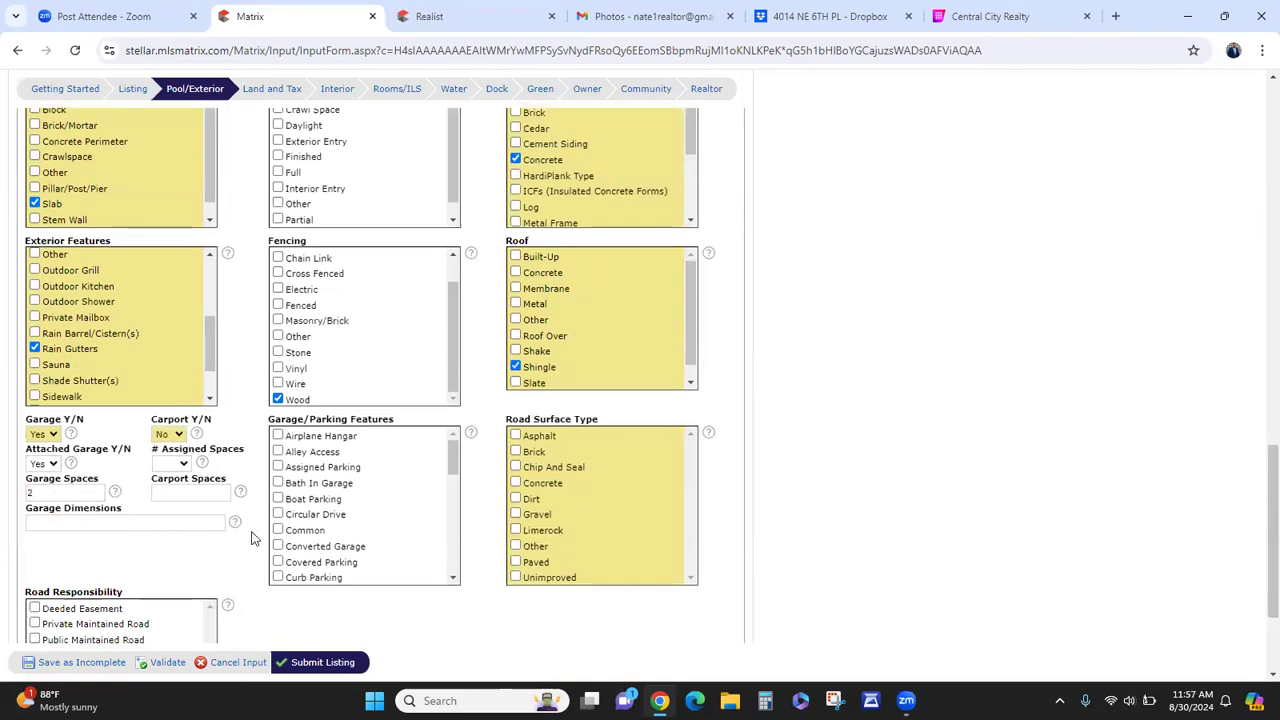
- Tick Paved as the road surface type, leaving Workshop in Garage unchecked
{"action": "scroll", "coordinate": [250, 533], "scroll_direction": "down", "scroll_amount": 2}
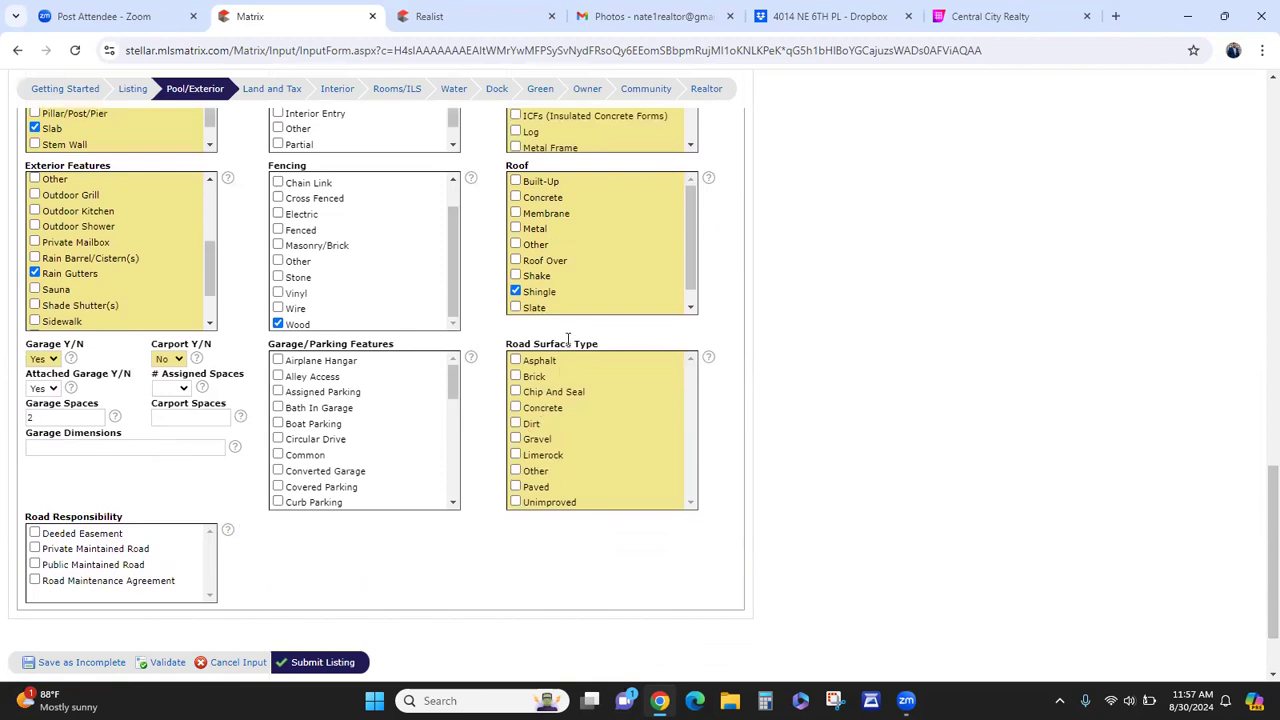
{"action": "left_click", "coordinate": [537, 489]}
{"action": "scroll", "coordinate": [422, 485], "scroll_direction": "down", "scroll_amount": 1}
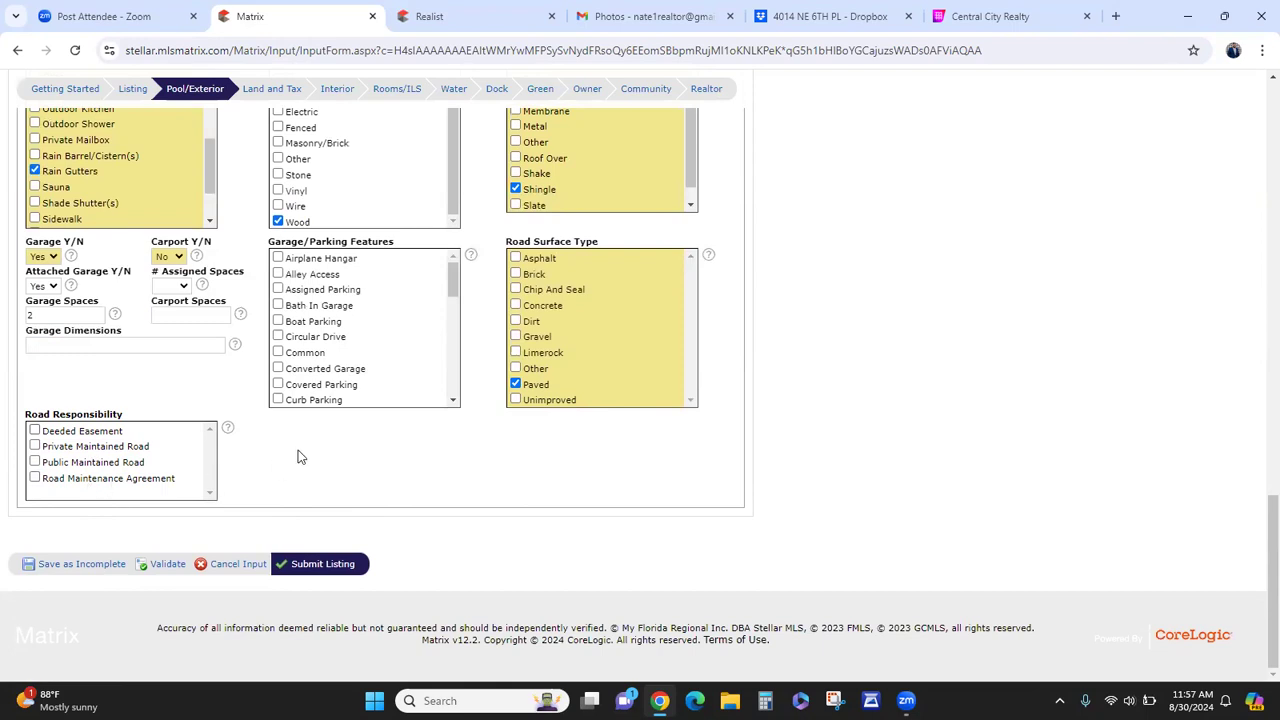
{"action": "scroll", "coordinate": [360, 473], "scroll_direction": "up", "scroll_amount": 1}
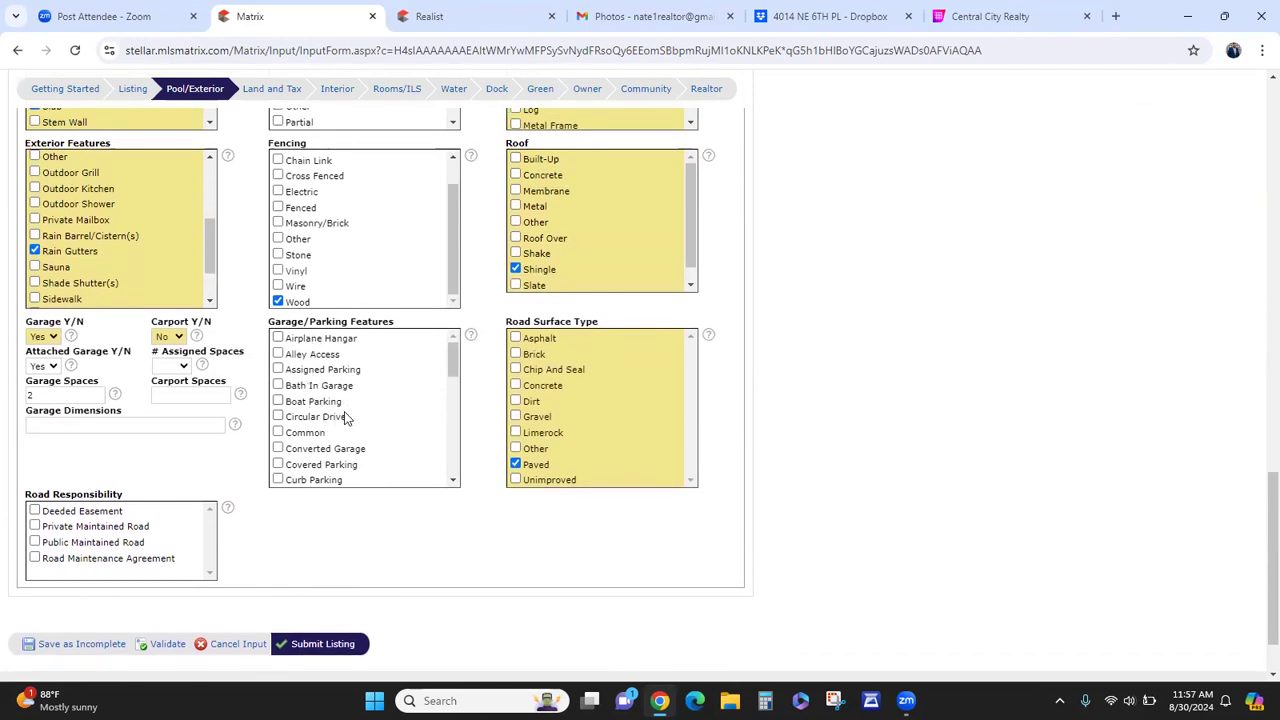
{"action": "scroll", "coordinate": [337, 415], "scroll_direction": "down", "scroll_amount": 1}
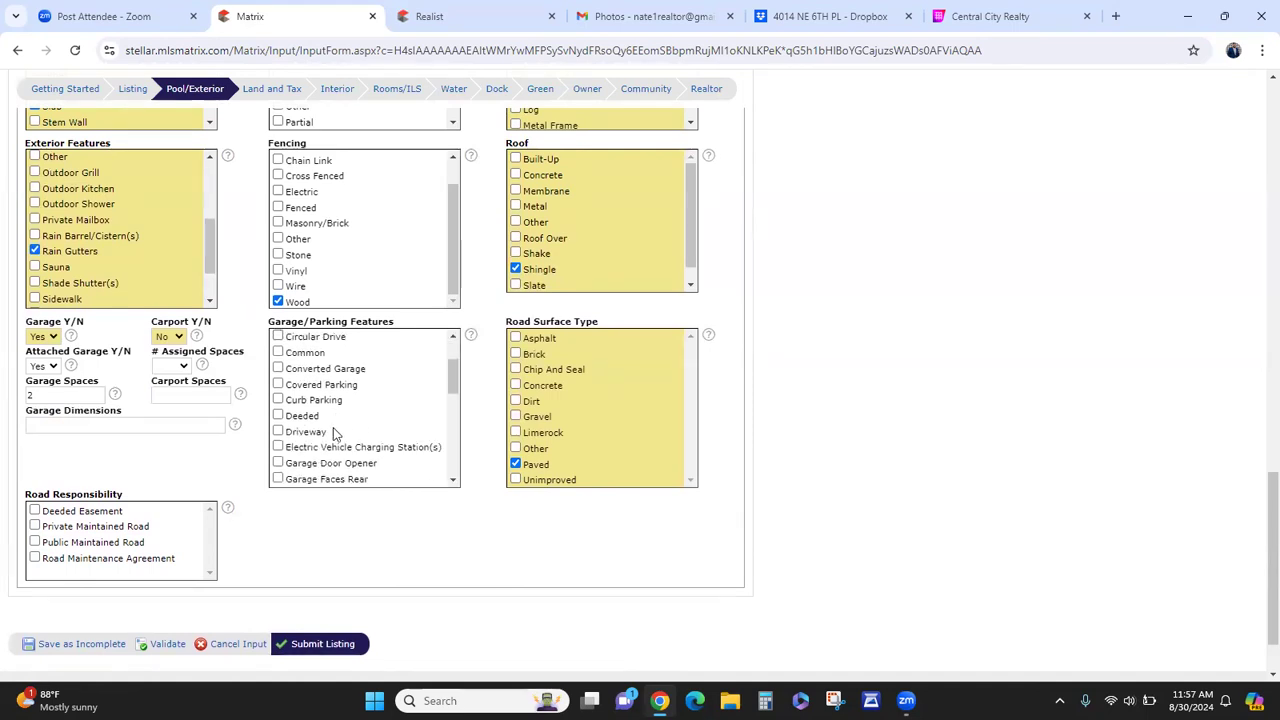
{"action": "scroll", "coordinate": [333, 427], "scroll_direction": "up", "scroll_amount": 1}
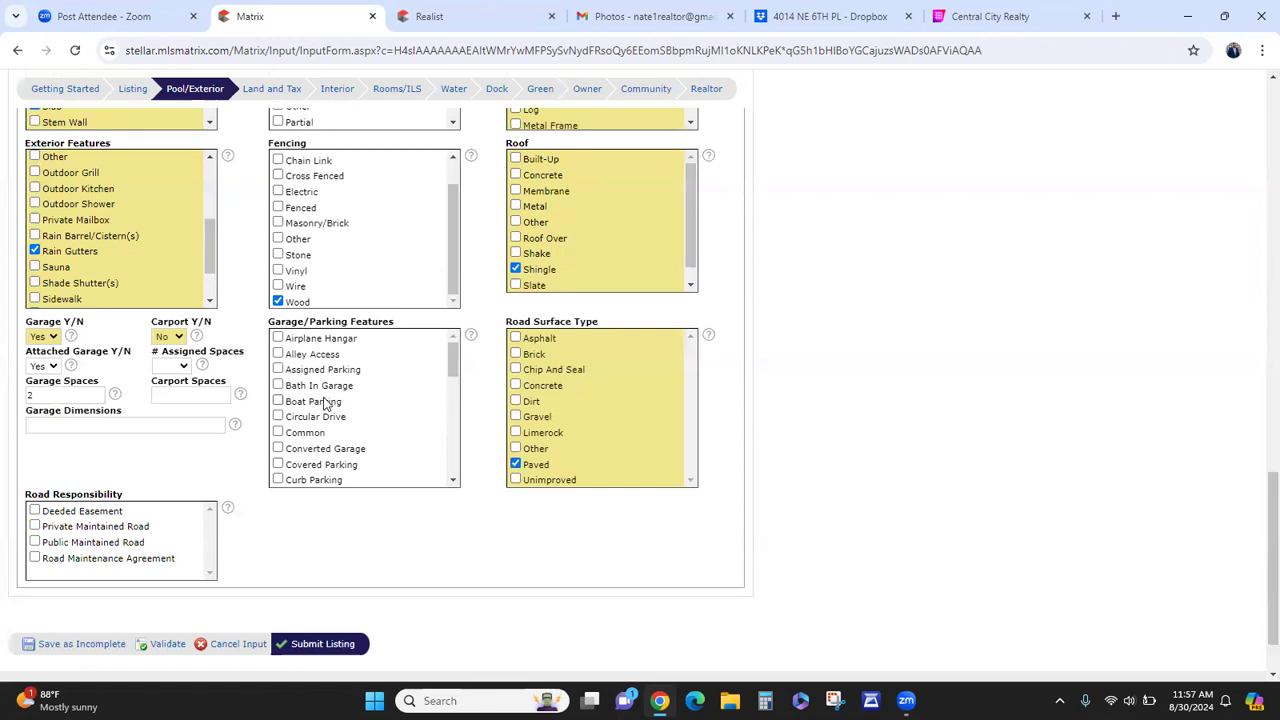
{"action": "scroll", "coordinate": [320, 410], "scroll_direction": "down", "scroll_amount": 2}
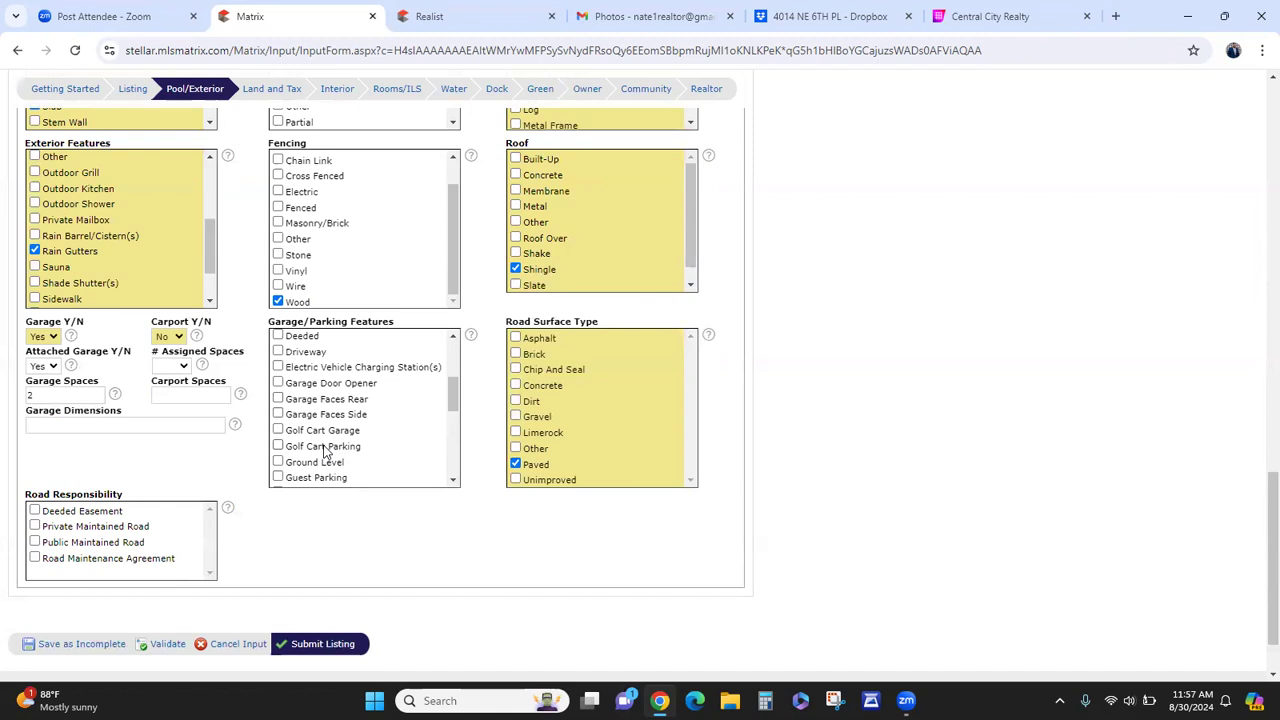
{"action": "scroll", "coordinate": [325, 452], "scroll_direction": "down", "scroll_amount": 6}
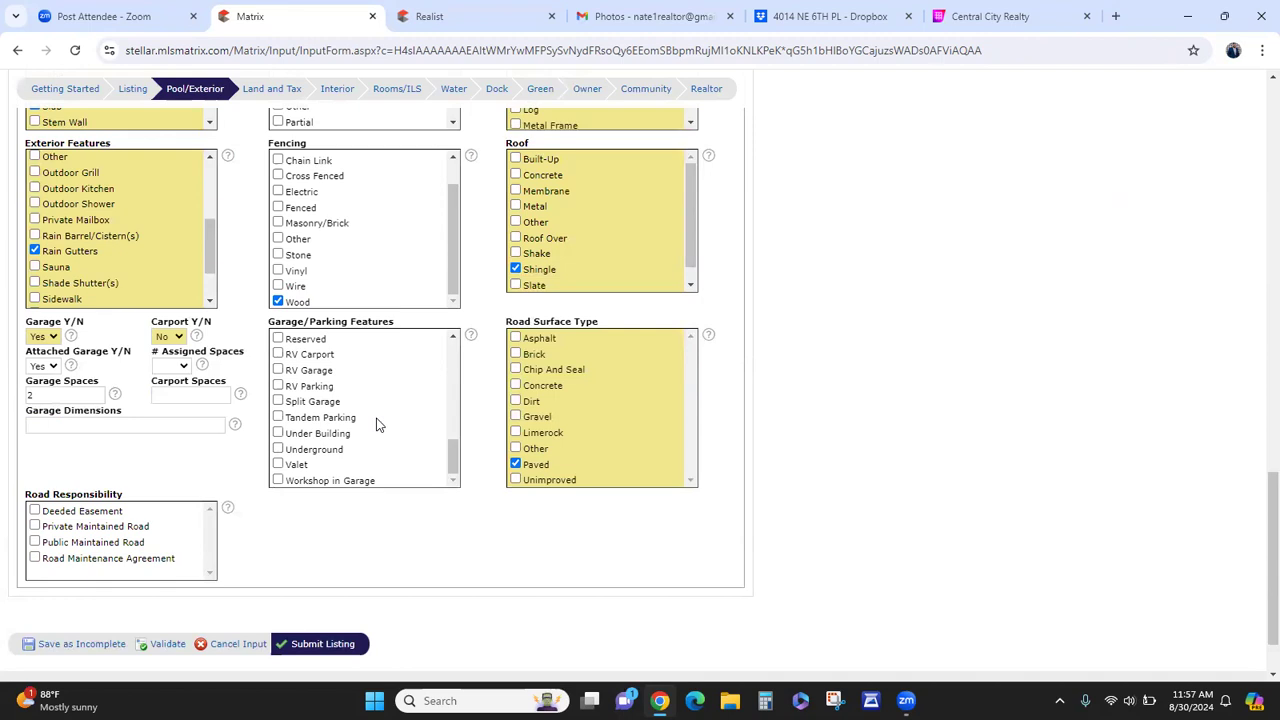
{"action": "scroll", "coordinate": [374, 423], "scroll_direction": "down", "scroll_amount": 1}
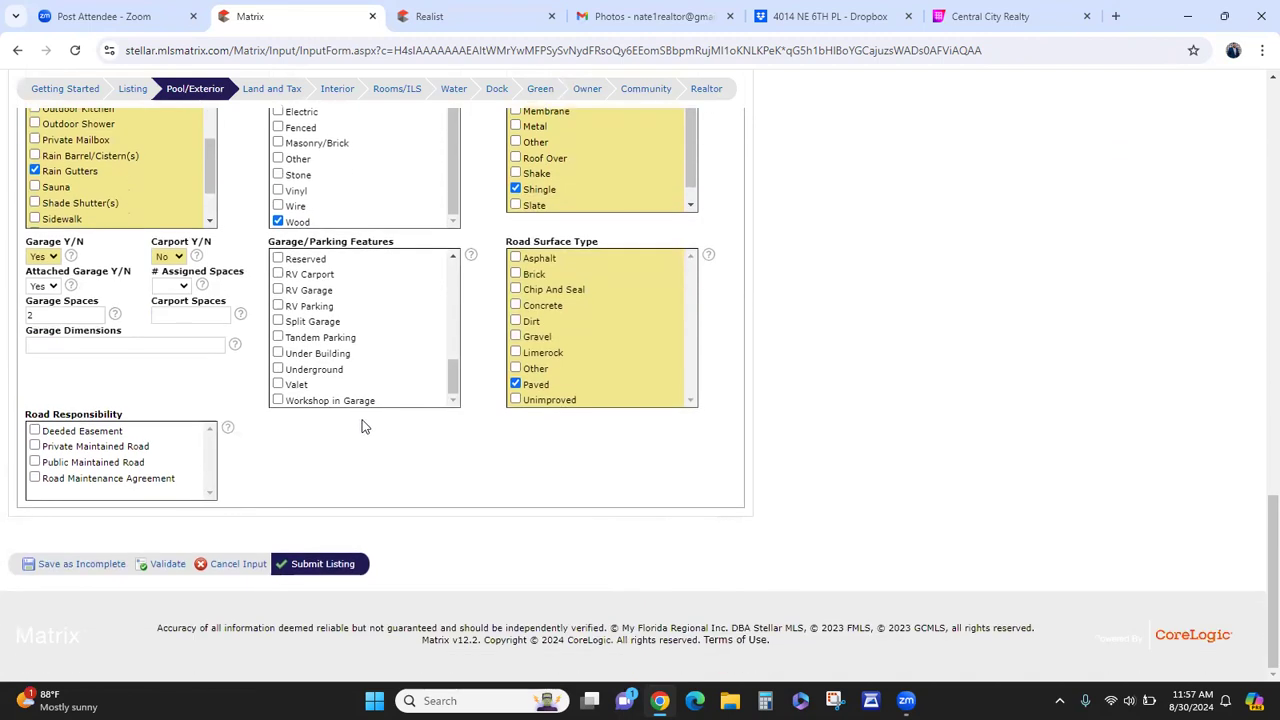
{"action": "left_click", "coordinate": [311, 403]}
{"action": "left_click", "coordinate": [363, 401]}
- Go to the Land and Tax section and set Additional Parcel to No
{"action": "left_click", "coordinate": [285, 92]}
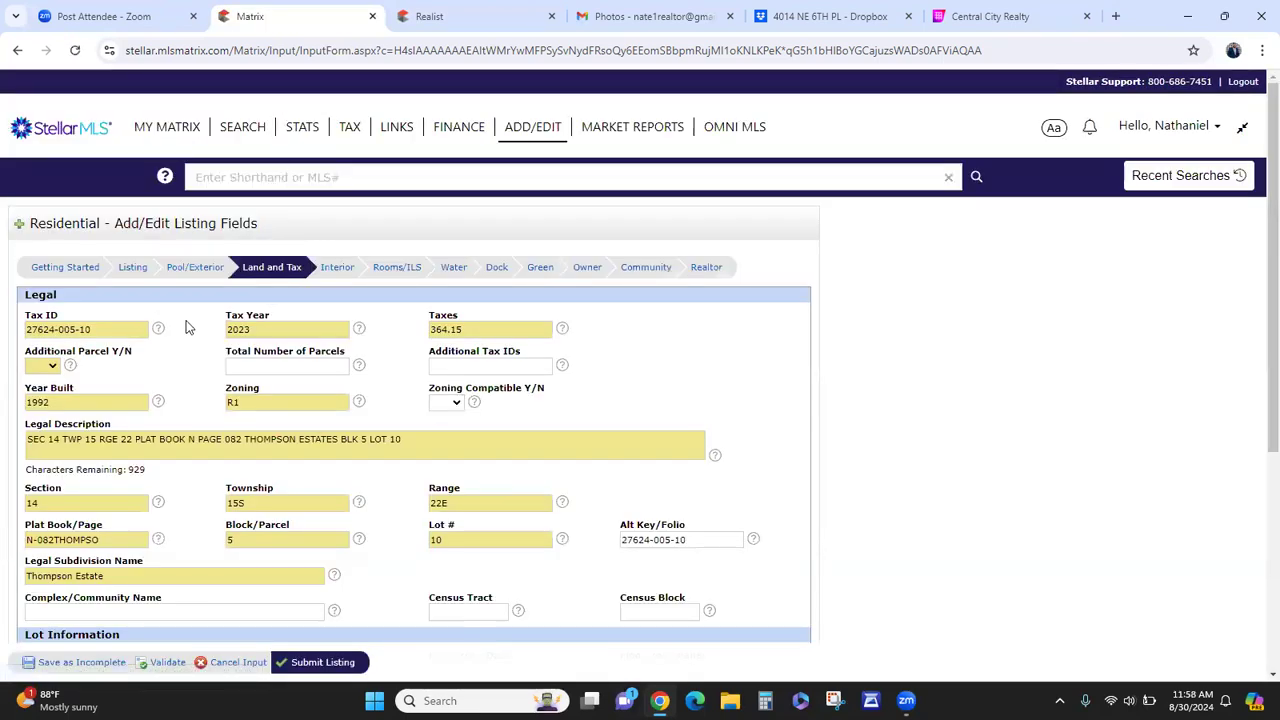
{"action": "scroll", "coordinate": [190, 326], "scroll_direction": "down", "scroll_amount": 2}
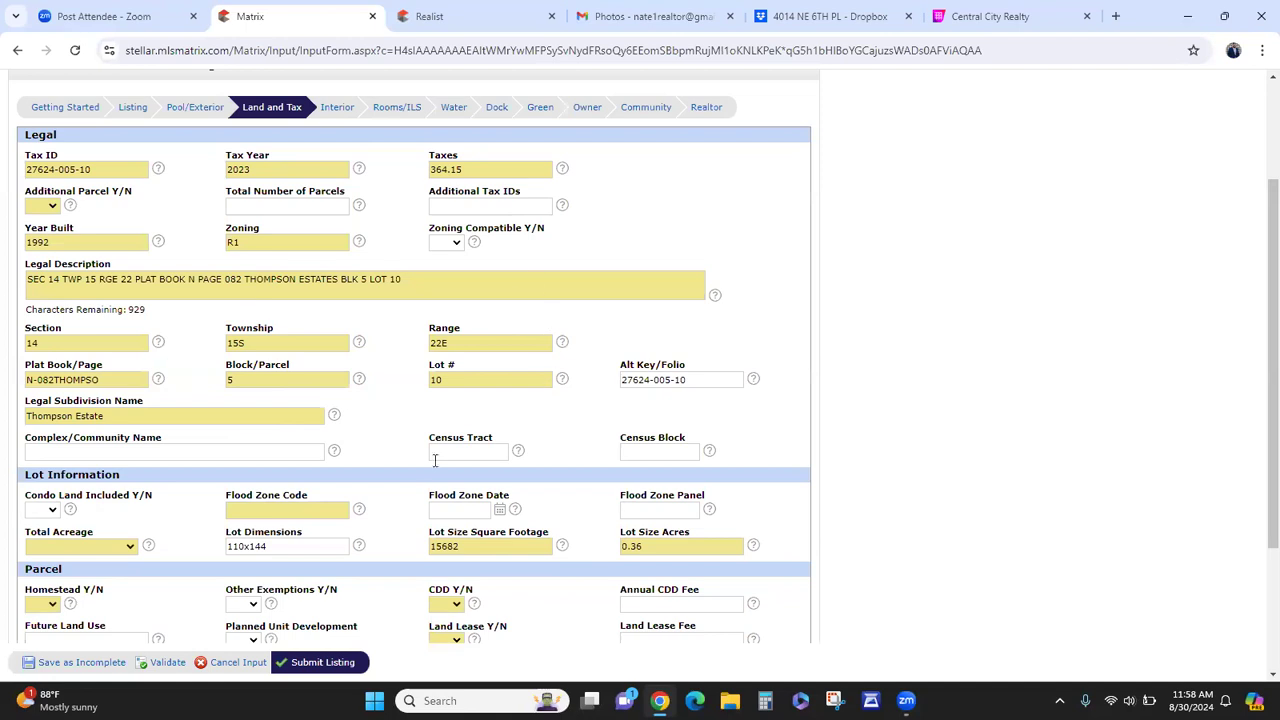
{"action": "left_click", "coordinate": [50, 211]}
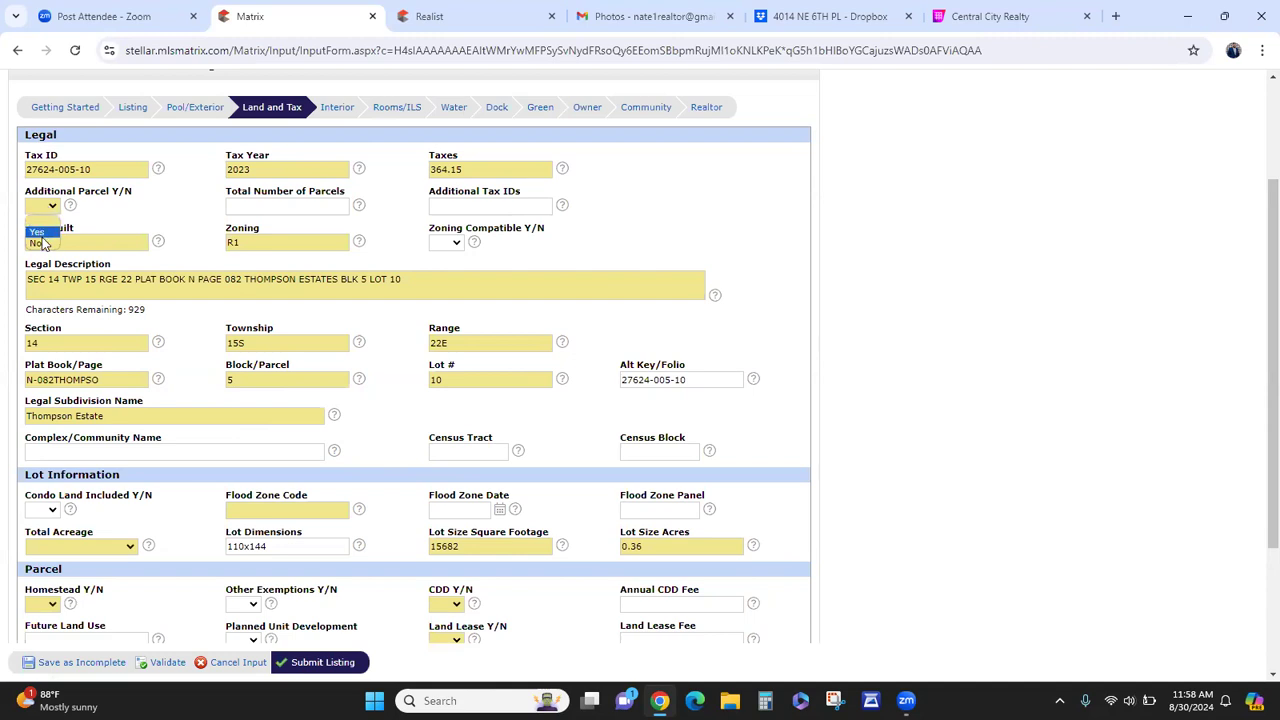
{"action": "left_click", "coordinate": [42, 244]}
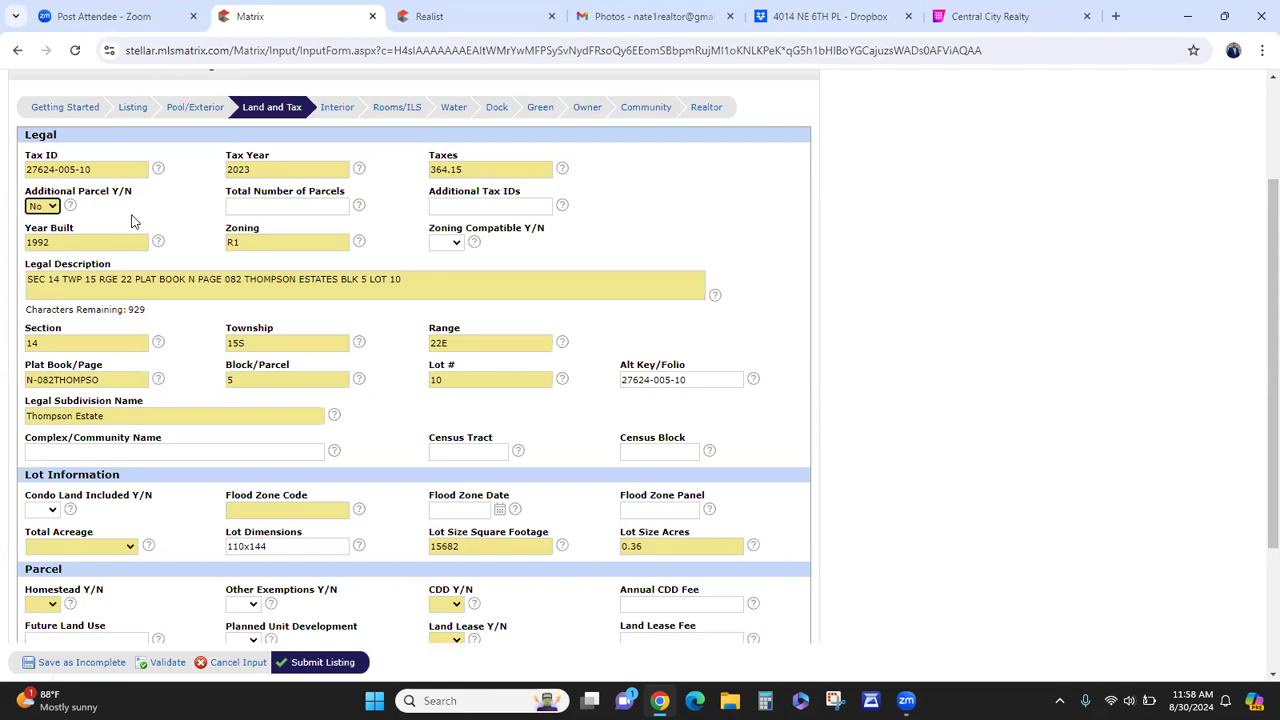
- Briefly try Additional Parcel Yes with 2 parcels, then revert to No with the count blank
{"action": "left_click", "coordinate": [45, 207]}
{"action": "left_click", "coordinate": [36, 231]}
{"action": "left_click", "coordinate": [302, 206]}
{"action": "type", "text": "2"}
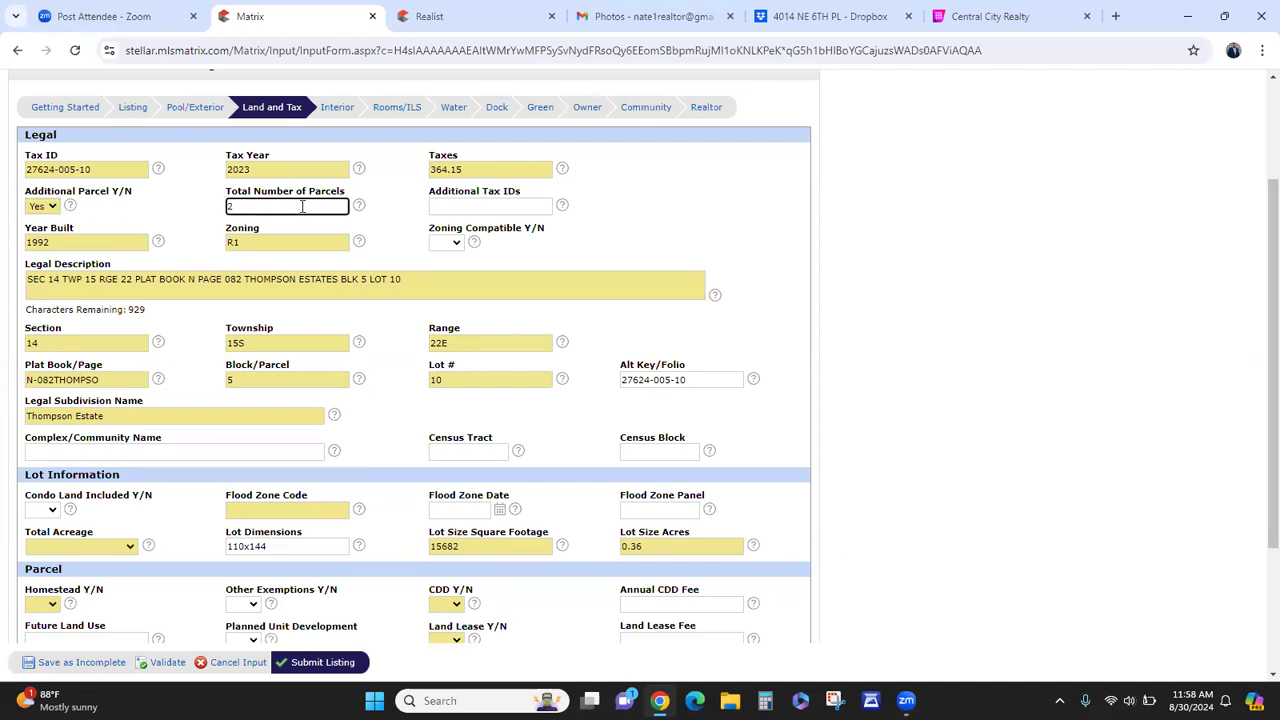
{"action": "left_click", "coordinate": [453, 205]}
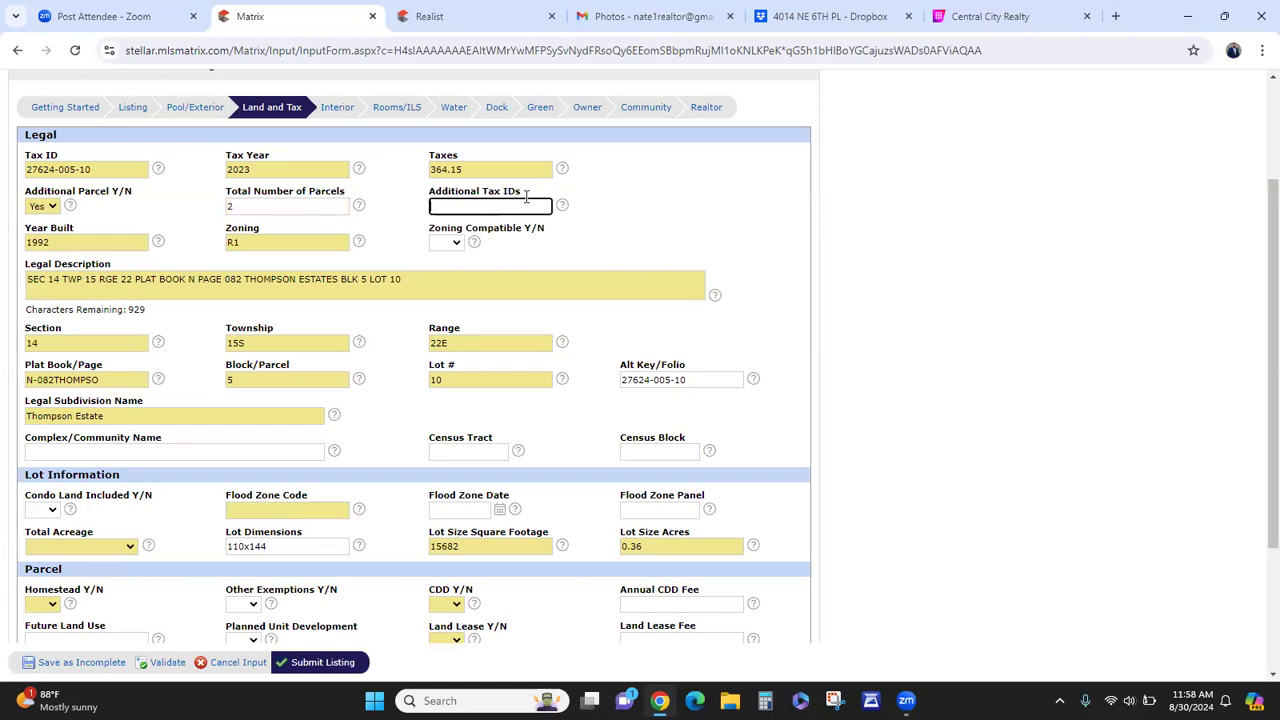
{"action": "left_click", "coordinate": [316, 204]}
{"action": "key", "text": "BackSpace"}
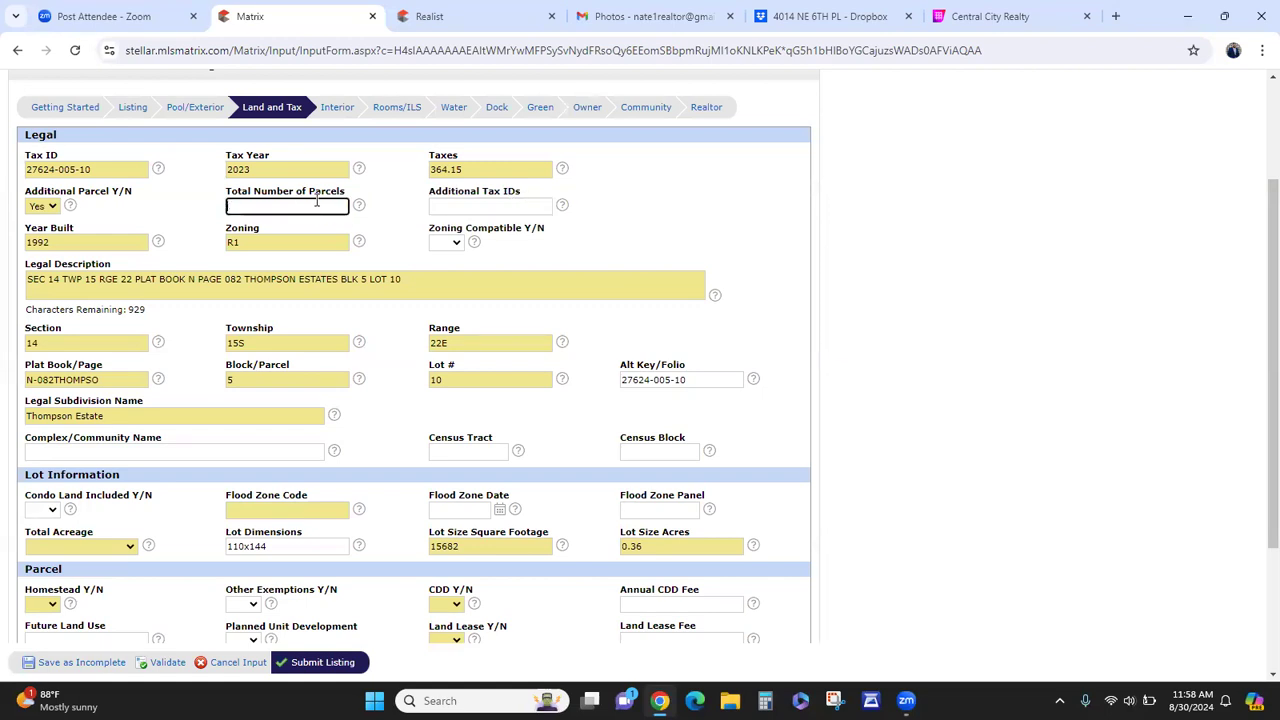
{"action": "left_click", "coordinate": [41, 206]}
{"action": "left_click", "coordinate": [53, 238]}
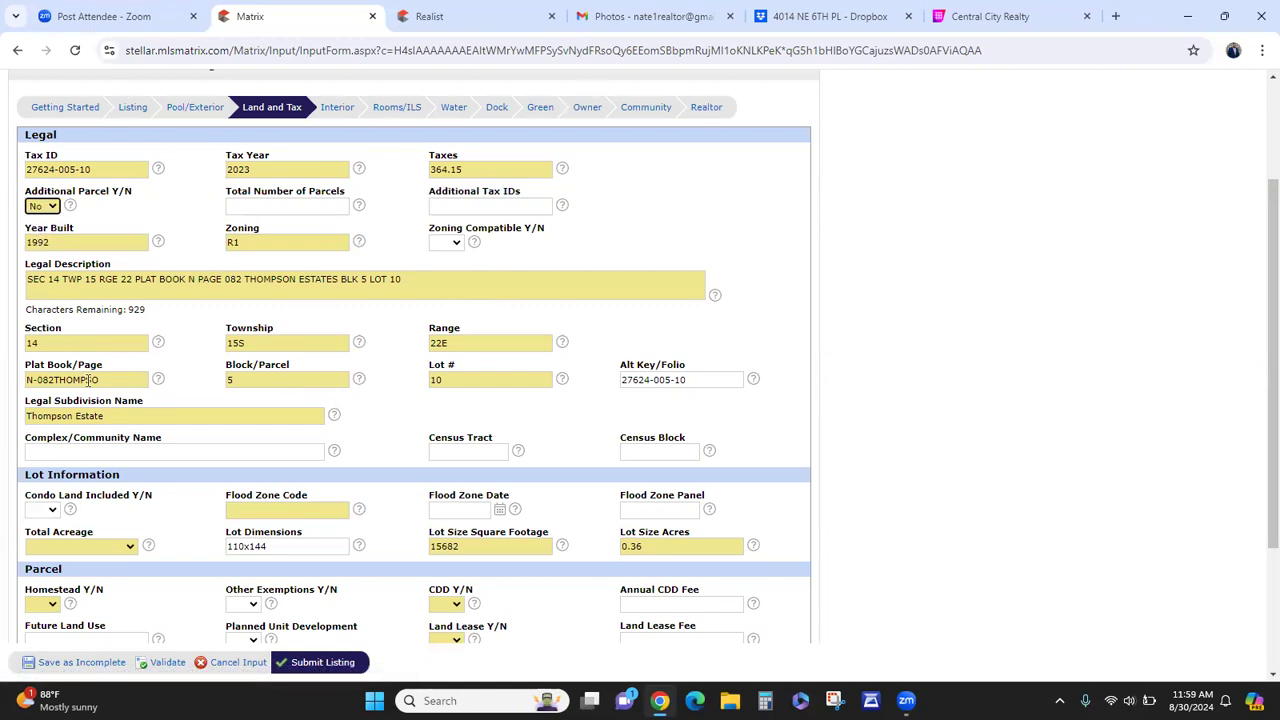
- Leave the community name blank and enter X as the flood zone code
{"action": "scroll", "coordinate": [299, 391], "scroll_direction": "down", "scroll_amount": 2}
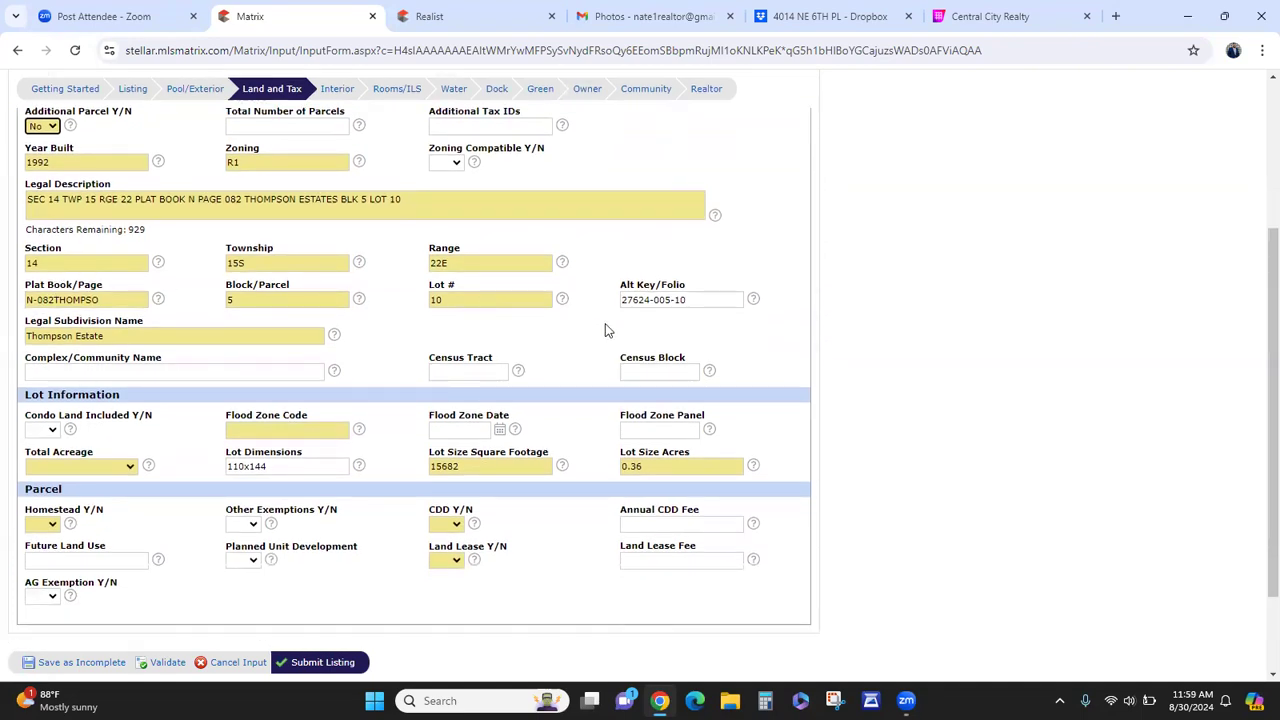
{"action": "scroll", "coordinate": [226, 338], "scroll_direction": "down", "scroll_amount": 2}
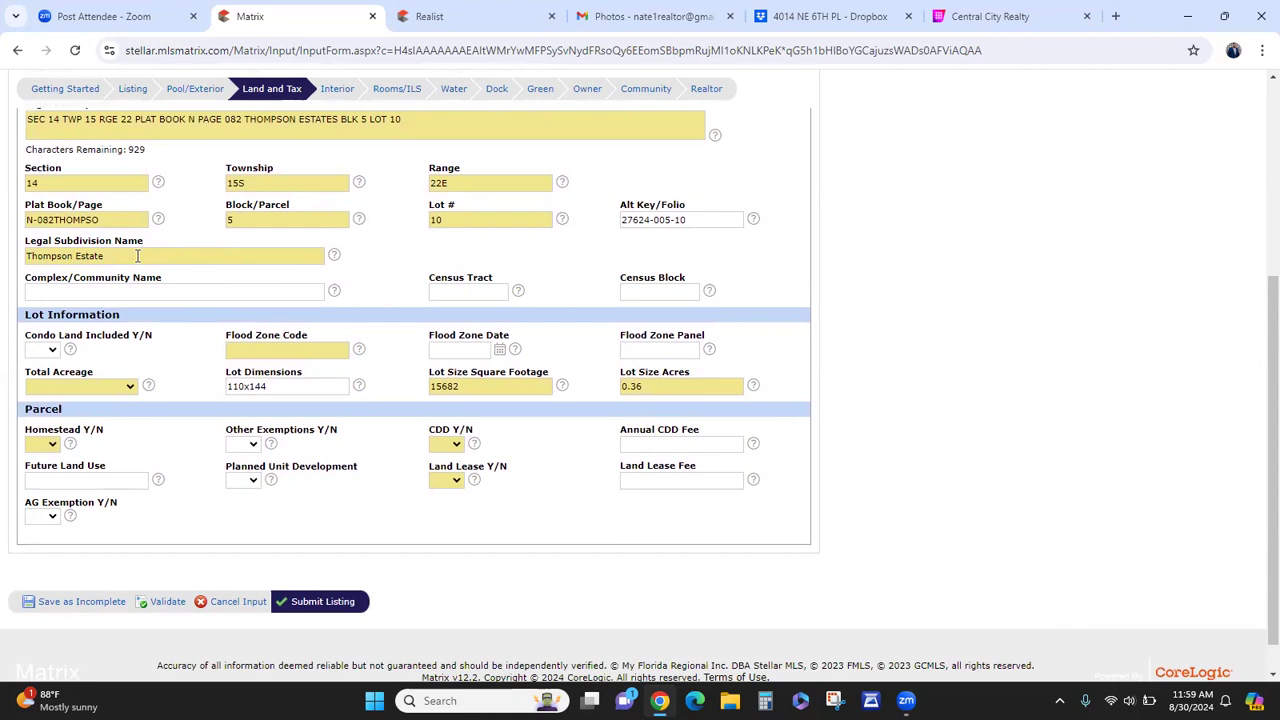
{"action": "left_click", "coordinate": [112, 292]}
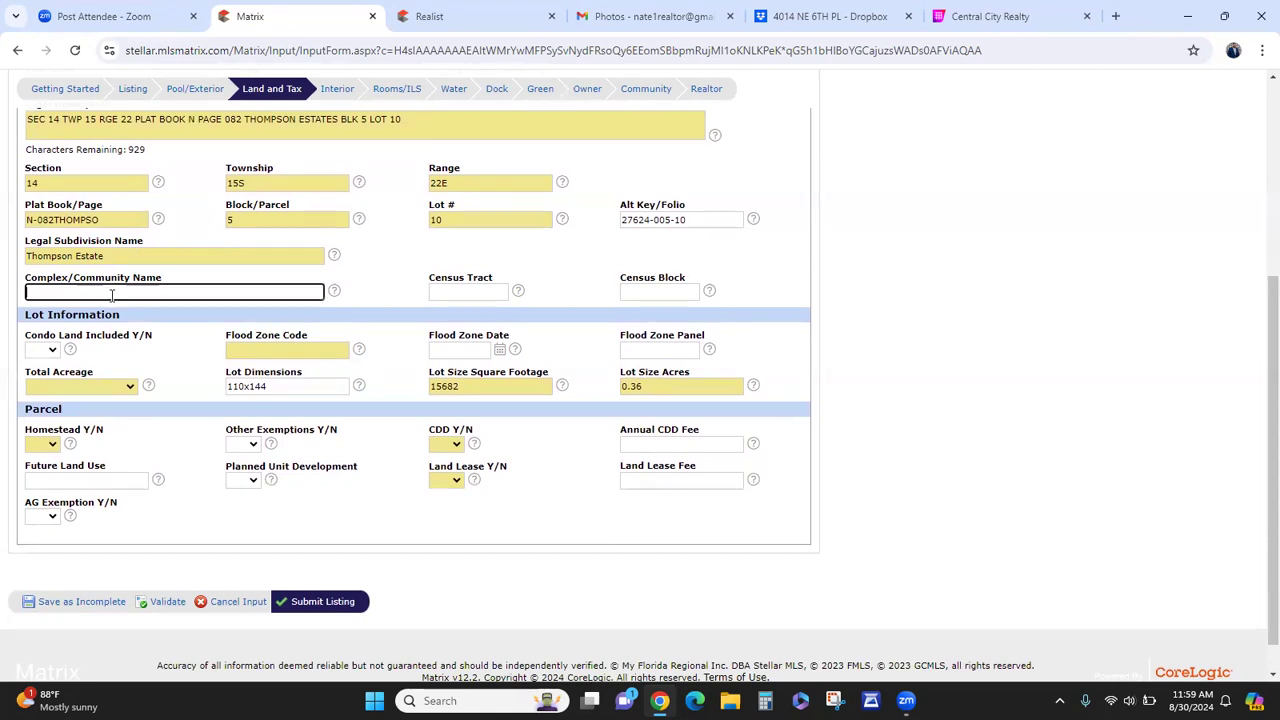
{"action": "type", "text": "Marion oks"}
{"action": "key", "text": "BackSpace"}
{"action": "key", "text": "BackSpace"}
{"action": "key", "text": "BackSpace"}
{"action": "key", "text": "BackSpace"}
{"action": "key", "text": "BackSpace"}
{"action": "key", "text": "BackSpace"}
{"action": "key", "text": "BackSpace"}
{"action": "key", "text": "BackSpace"}
{"action": "key", "text": "BackSpace"}
{"action": "key", "text": "BackSpace"}
{"action": "left_click", "coordinate": [376, 240]}
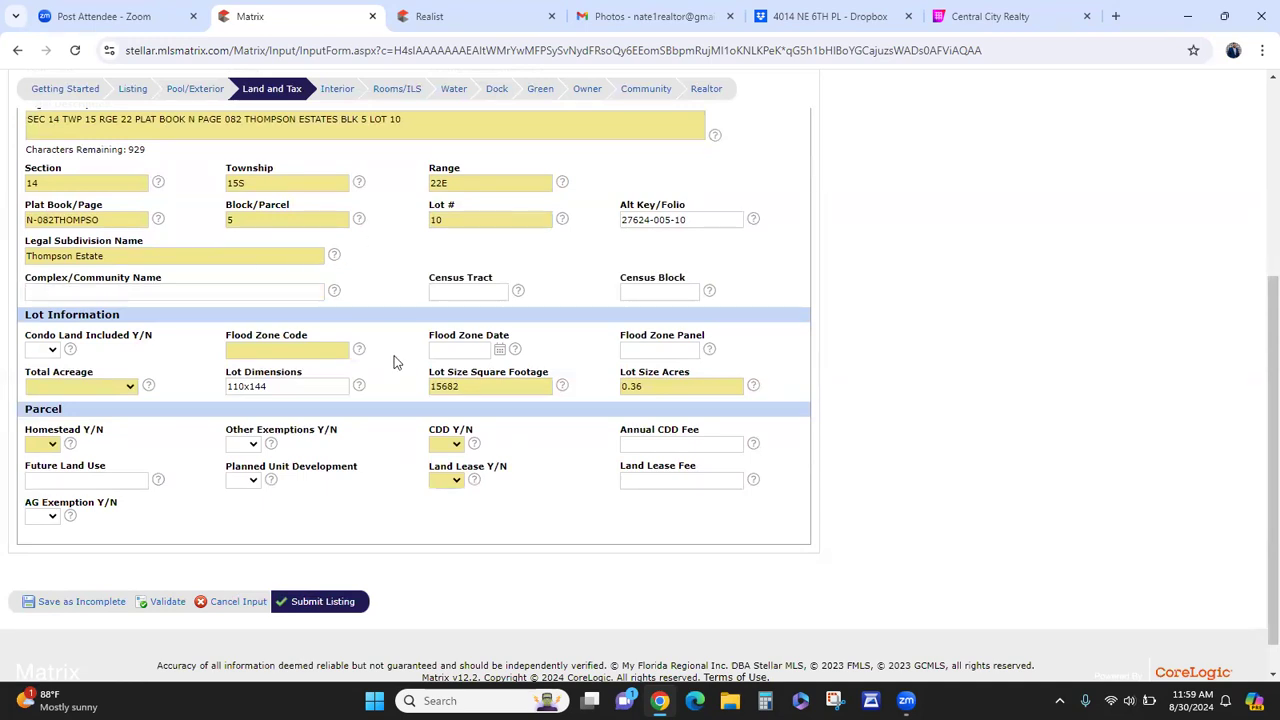
{"action": "left_click", "coordinate": [344, 349]}
{"action": "type", "text": "X"}
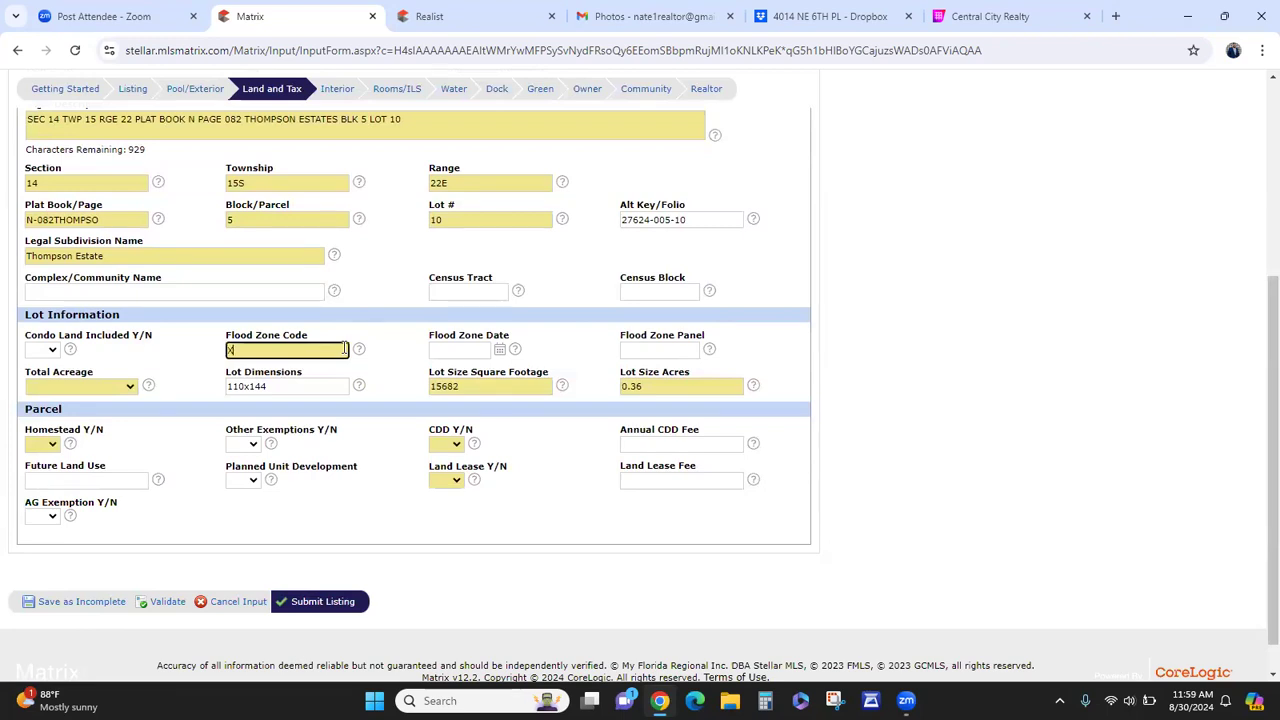
- Set Total Acreage to 1/4 to less than 1/2 and Homestead to No
{"action": "left_click", "coordinate": [86, 393]}
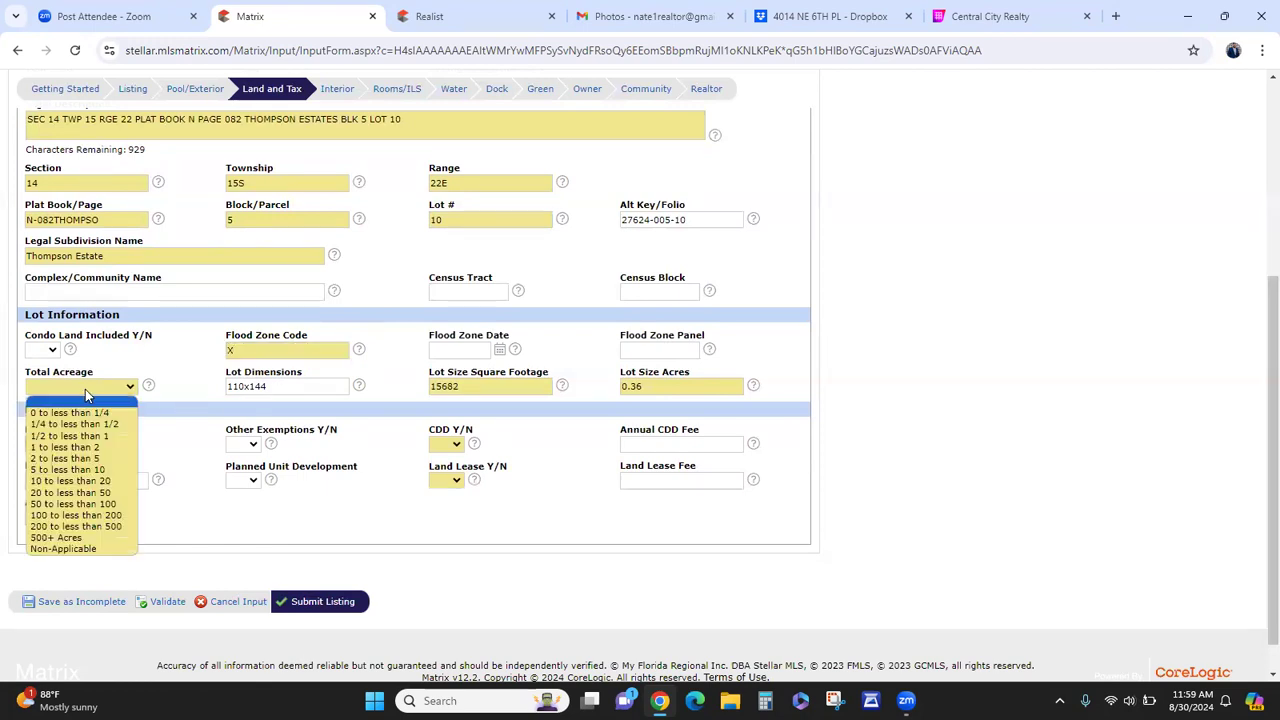
{"action": "left_click", "coordinate": [86, 393]}
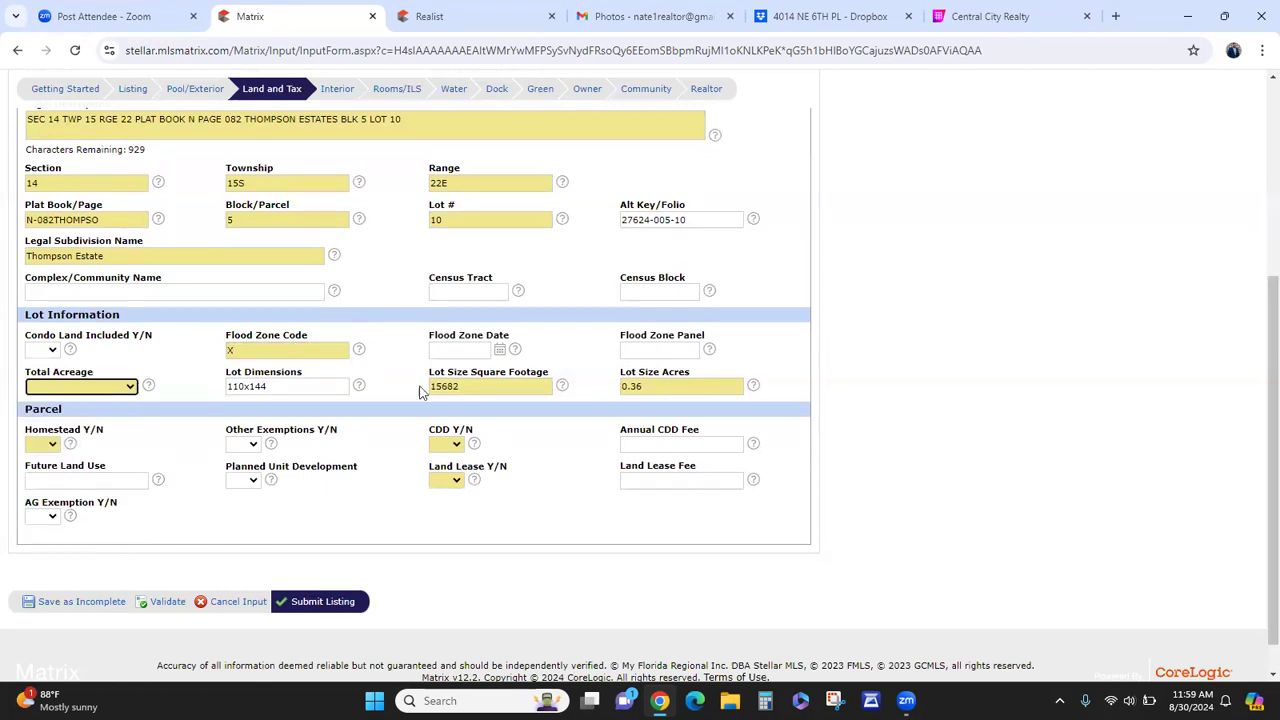
{"action": "left_click", "coordinate": [120, 389]}
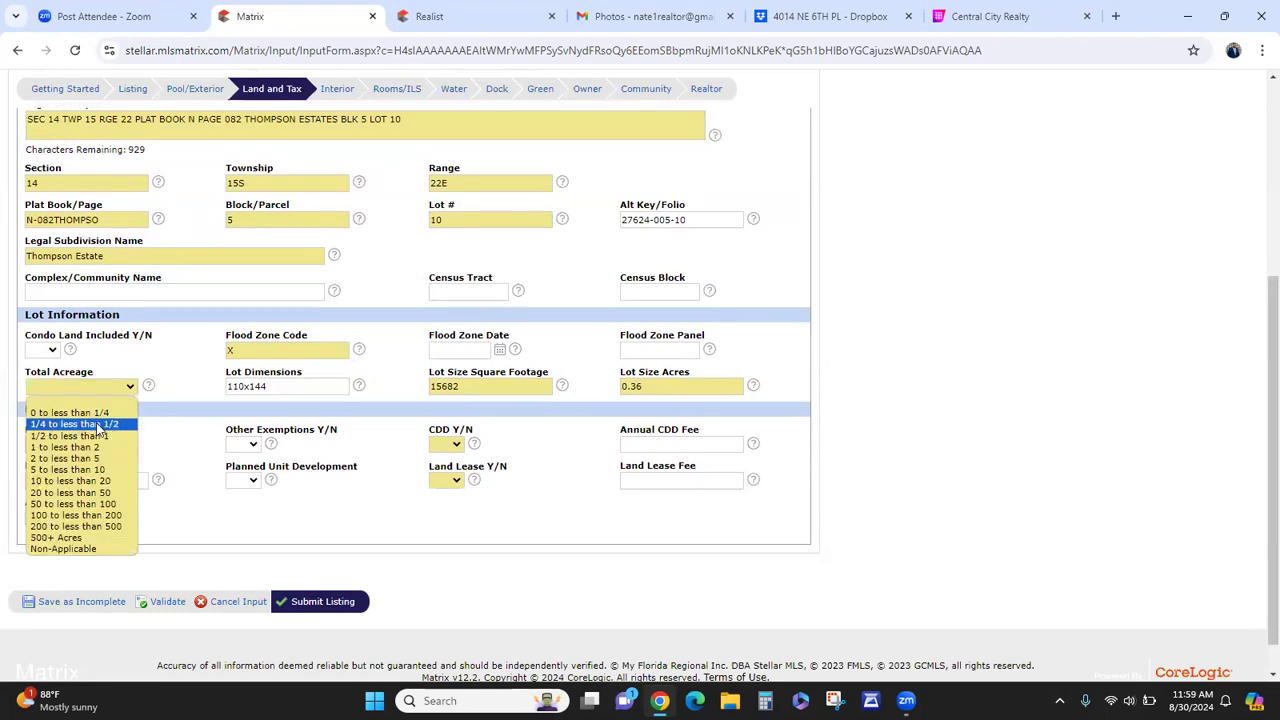
{"action": "left_click", "coordinate": [98, 425]}
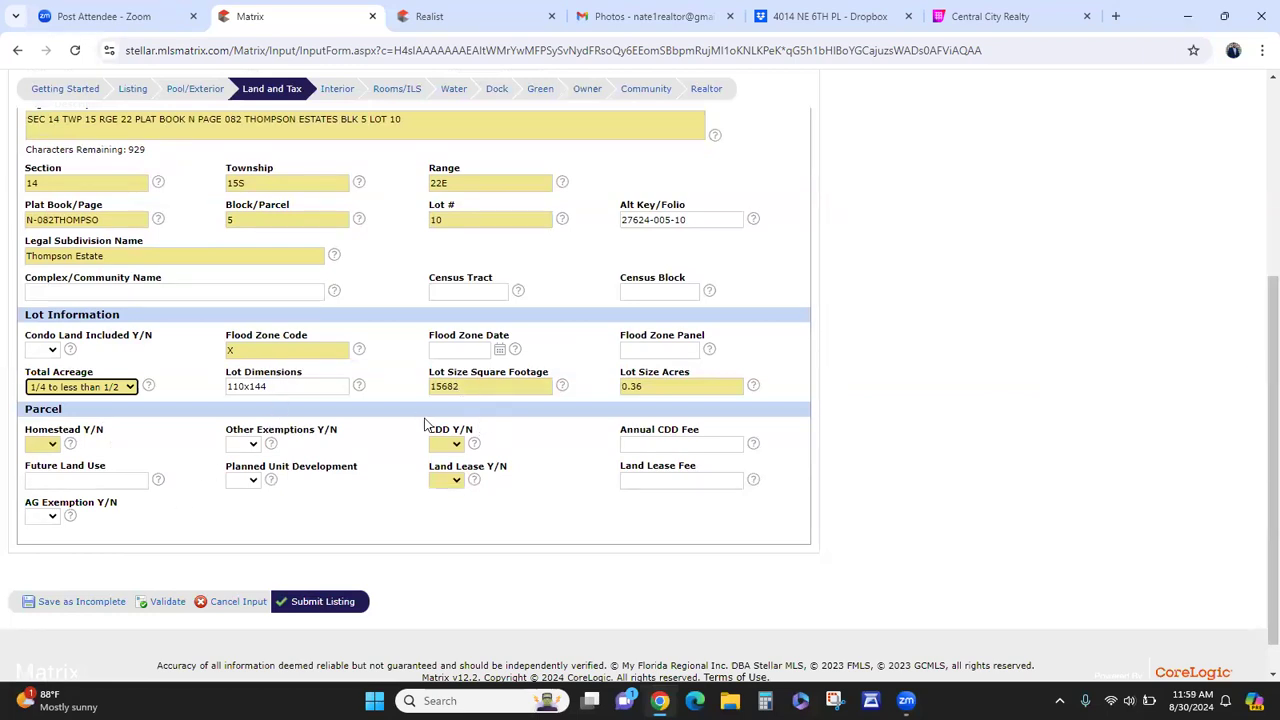
{"action": "left_click", "coordinate": [50, 444]}
{"action": "left_click", "coordinate": [35, 480]}
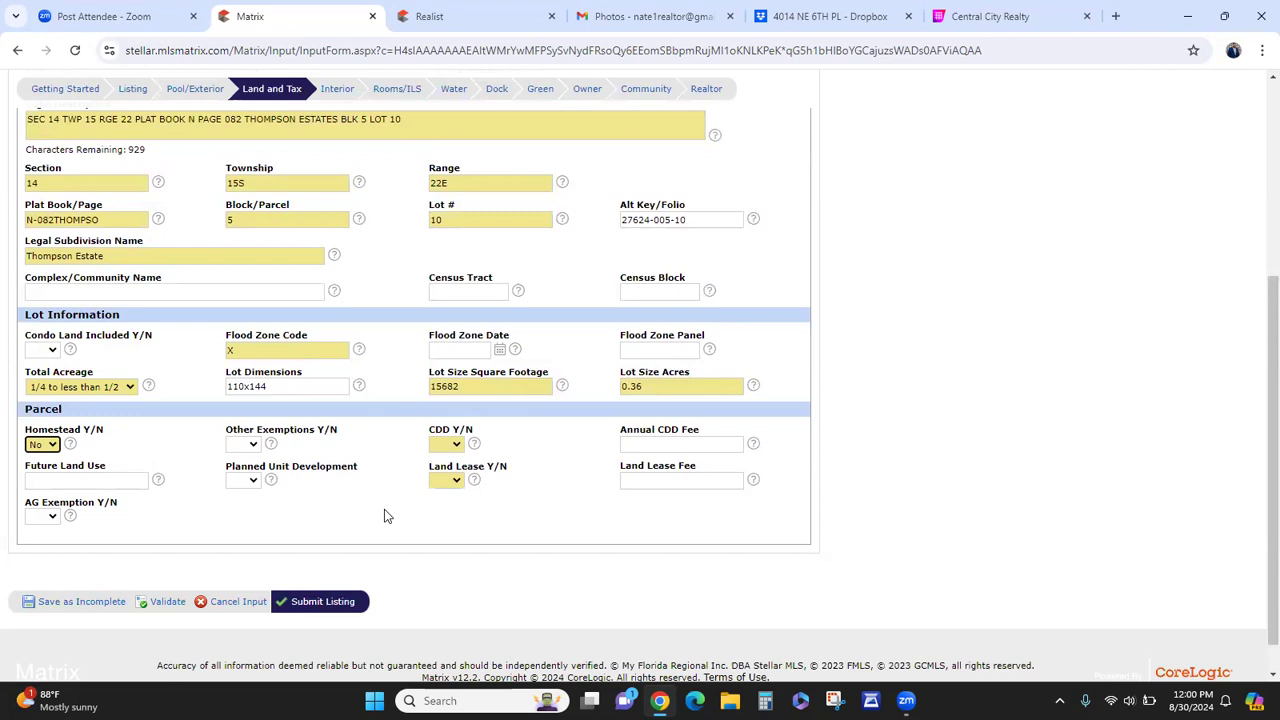
- Set both CDD Y/N and Land Lease Y/N to No
{"action": "left_click", "coordinate": [452, 447]}
{"action": "left_click", "coordinate": [449, 481]}
{"action": "left_click", "coordinate": [449, 482]}
{"action": "left_click", "coordinate": [447, 521]}
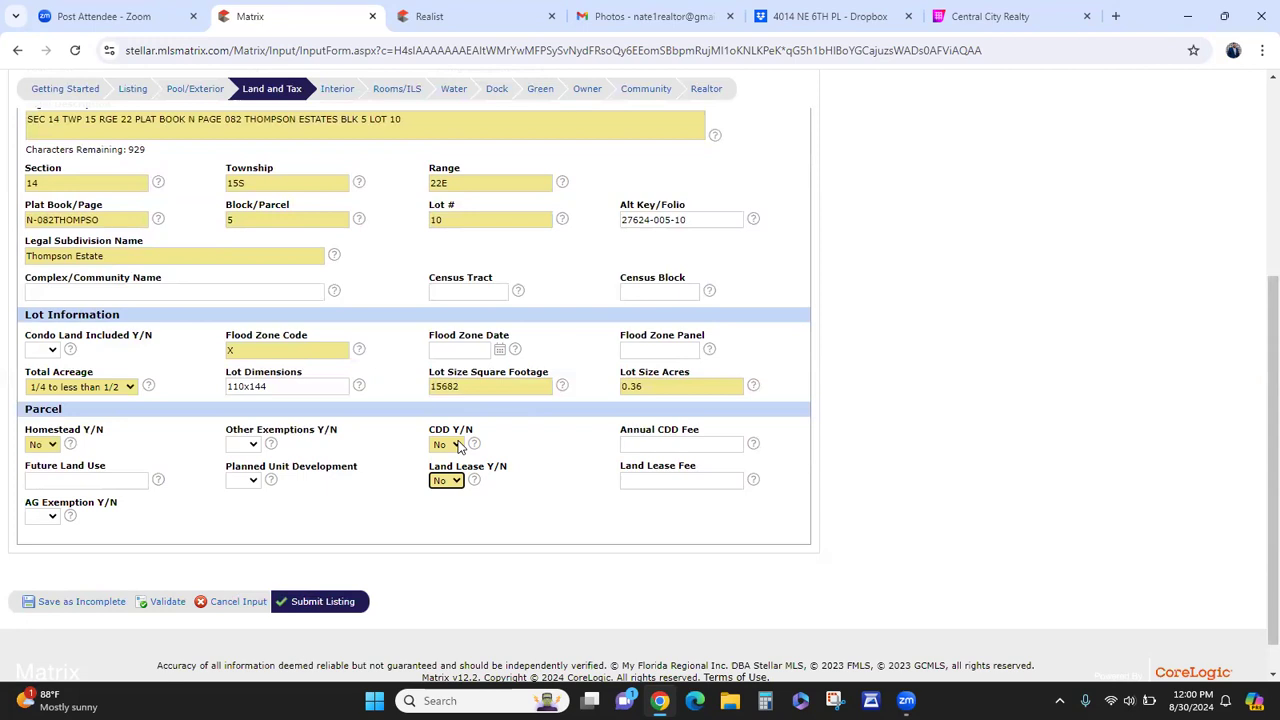
- Briefly set CDD to Yes with a 199 annual fee, then clear the fee and revert to No
{"action": "left_click", "coordinate": [459, 446]}
{"action": "left_click", "coordinate": [446, 470]}
{"action": "left_click", "coordinate": [633, 448]}
{"action": "type", "text": "199"}
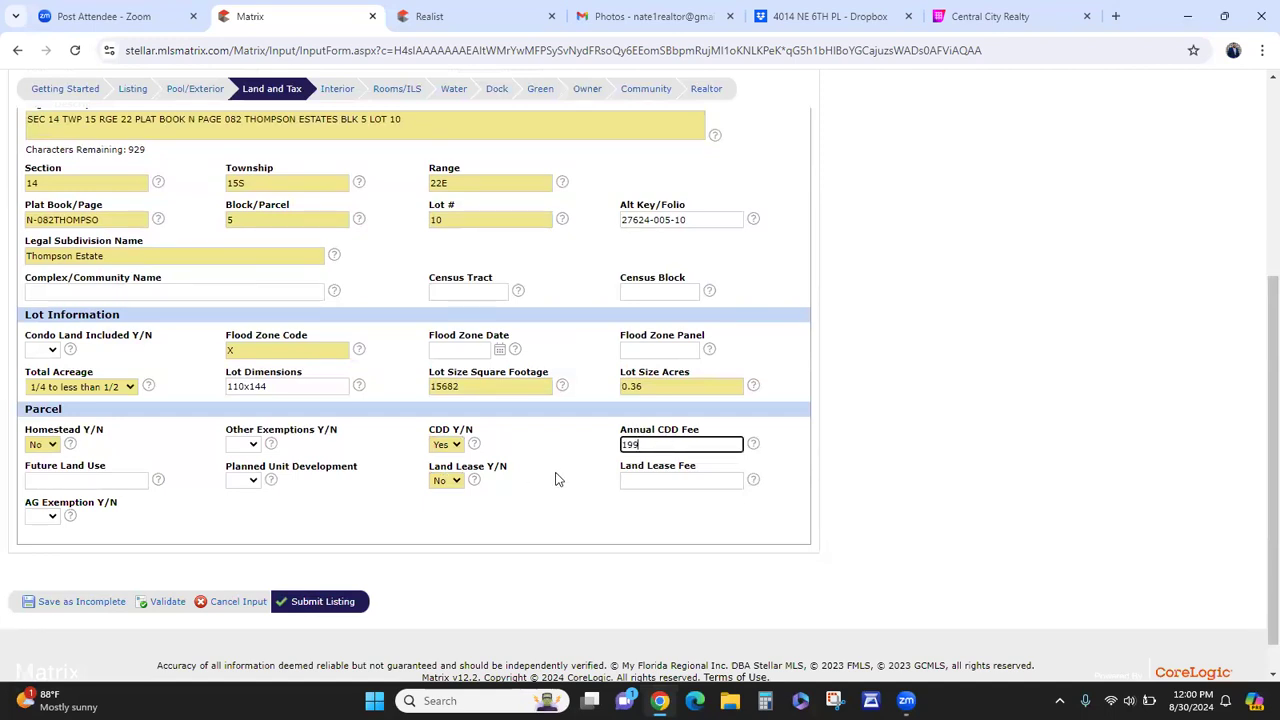
{"action": "key", "text": "BackSpace"}
{"action": "key", "text": "BackSpace"}
{"action": "key", "text": "BackSpace"}
{"action": "left_click", "coordinate": [450, 481]}
{"action": "left_click", "coordinate": [452, 482]}
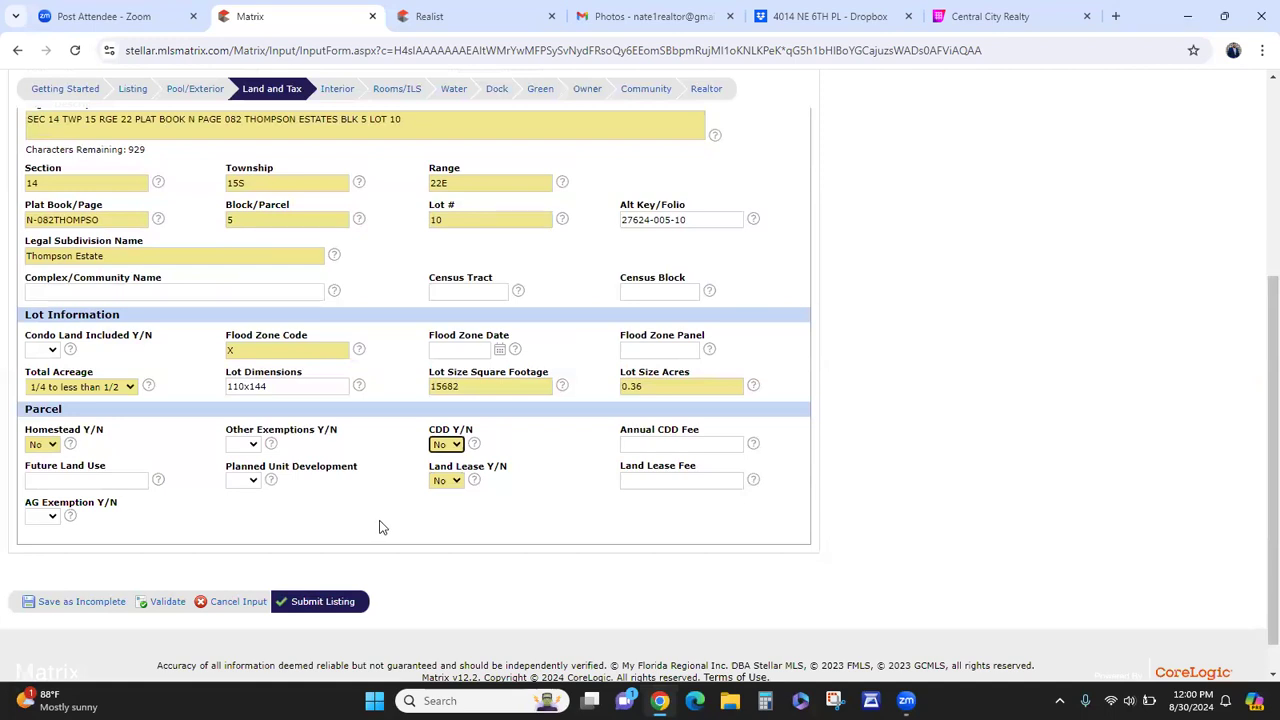
{"action": "scroll", "coordinate": [380, 527], "scroll_direction": "up", "scroll_amount": 3}
{"action": "scroll", "coordinate": [362, 526], "scroll_direction": "down", "scroll_amount": 3}
{"action": "scroll", "coordinate": [380, 519], "scroll_direction": "up", "scroll_amount": 5}
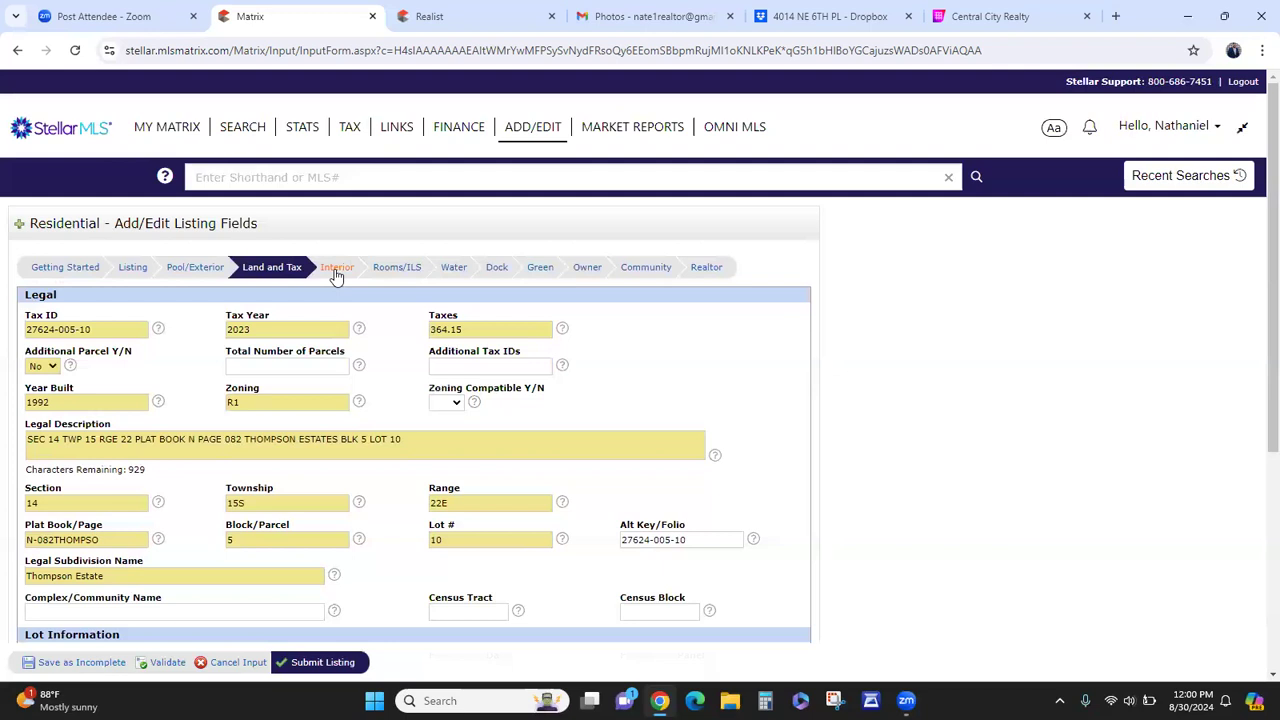
- Enter 0 Half Baths in the Interior section, then view the property's details in Realist
{"action": "left_click", "coordinate": [336, 272]}
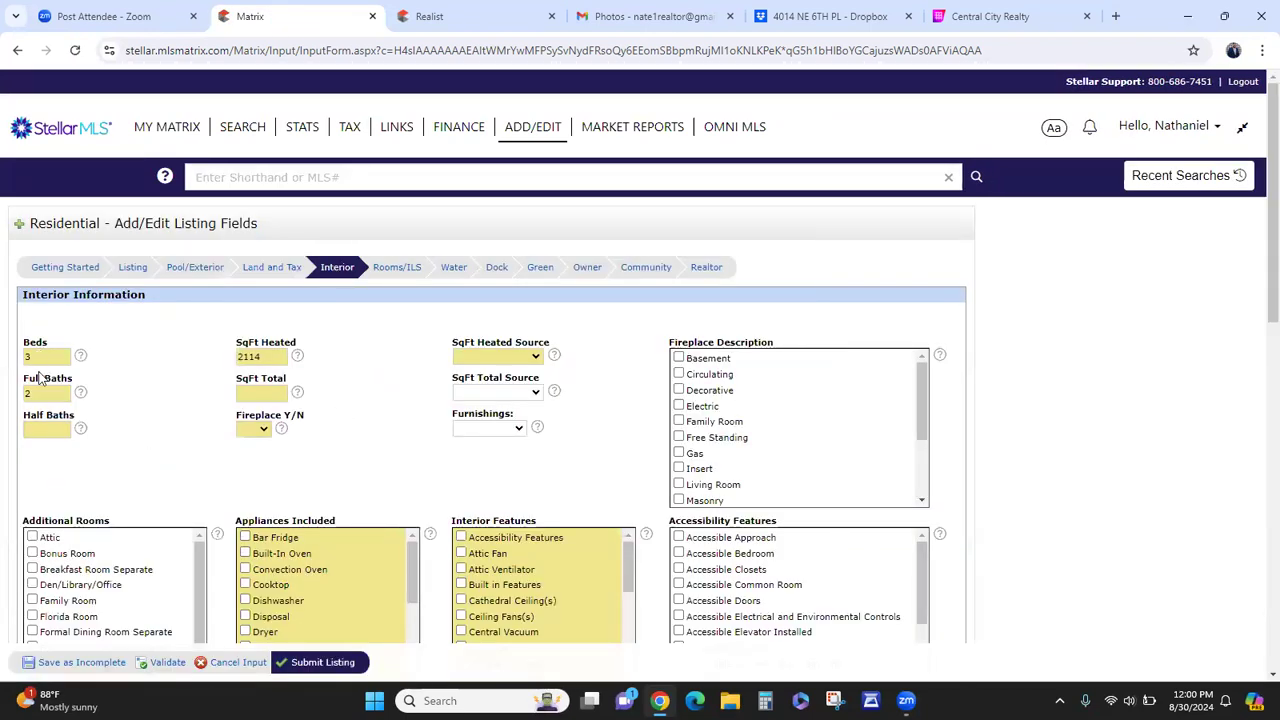
{"action": "left_click", "coordinate": [32, 429]}
{"action": "type", "text": "0"}
{"action": "scroll", "coordinate": [280, 320], "scroll_direction": "down", "scroll_amount": 1}
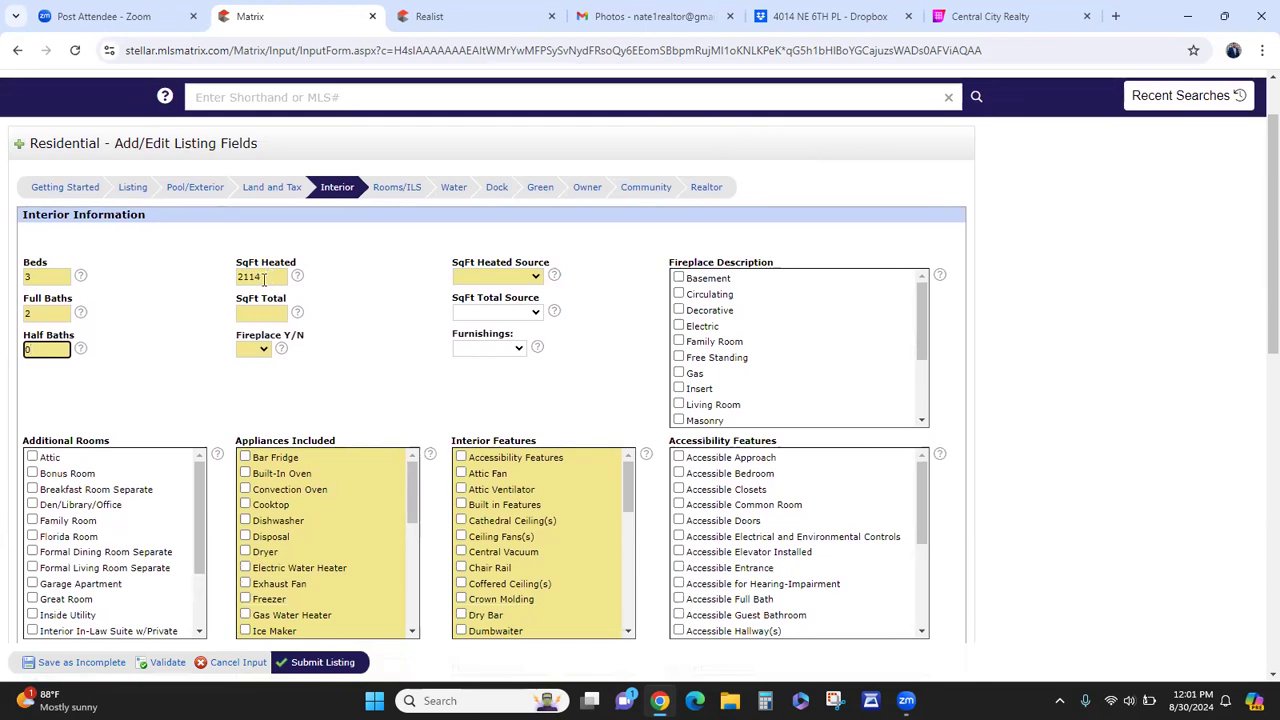
{"action": "left_click", "coordinate": [440, 14]}
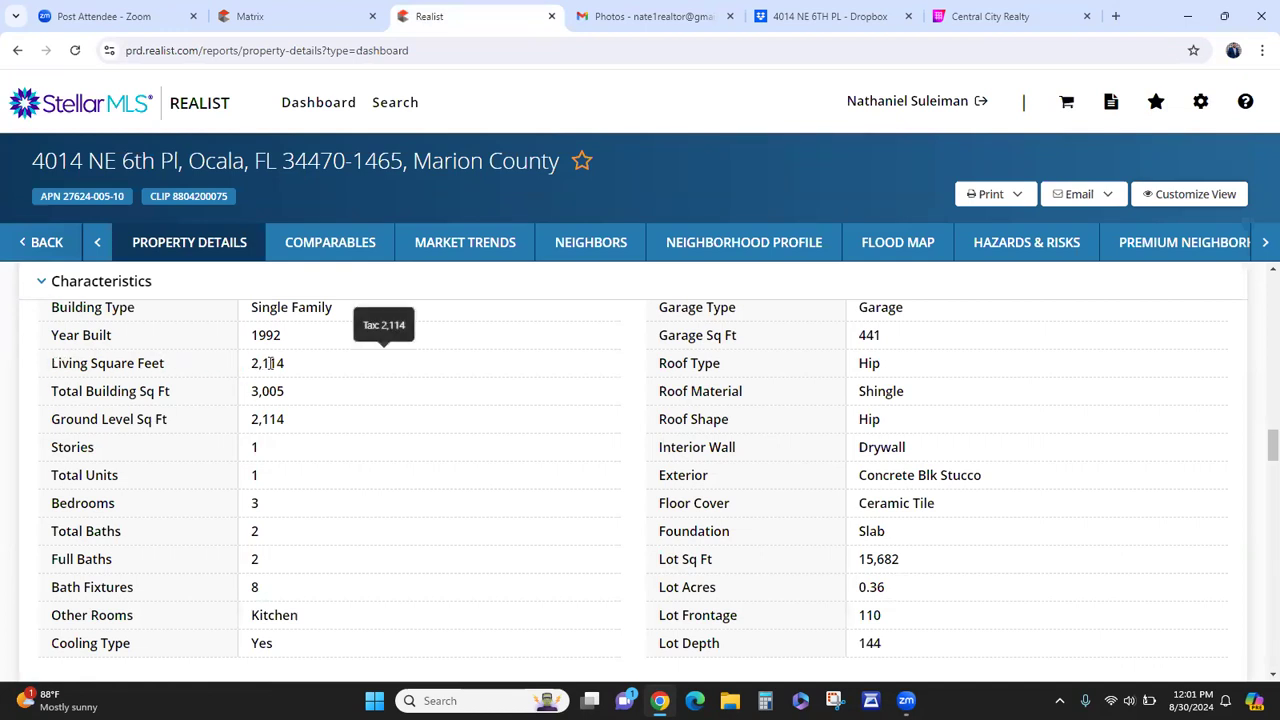
{"action": "mouse_move", "coordinate": [268, 391]}
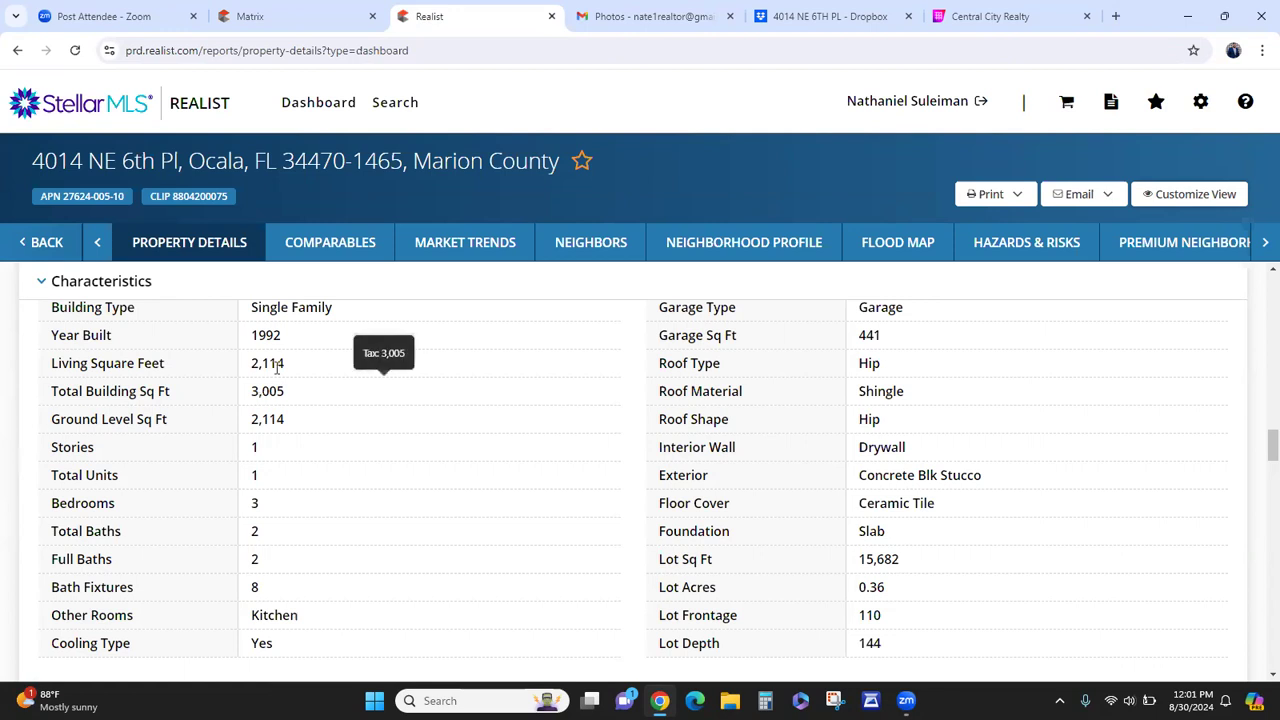
- Enter SqFt Total 3005 with Public Records as both square-footage sources
{"action": "left_click", "coordinate": [290, 16]}
{"action": "left_click", "coordinate": [278, 313]}
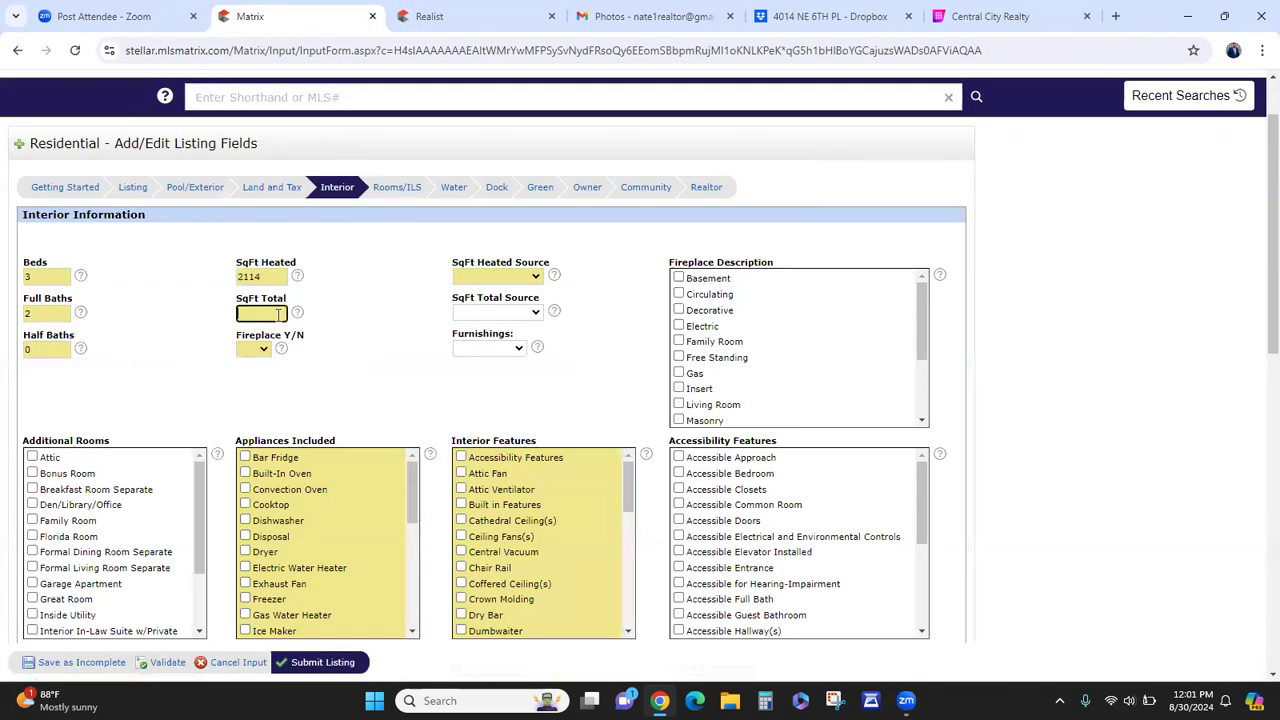
{"action": "type", "text": "3005"}
{"action": "left_click", "coordinate": [475, 280]}
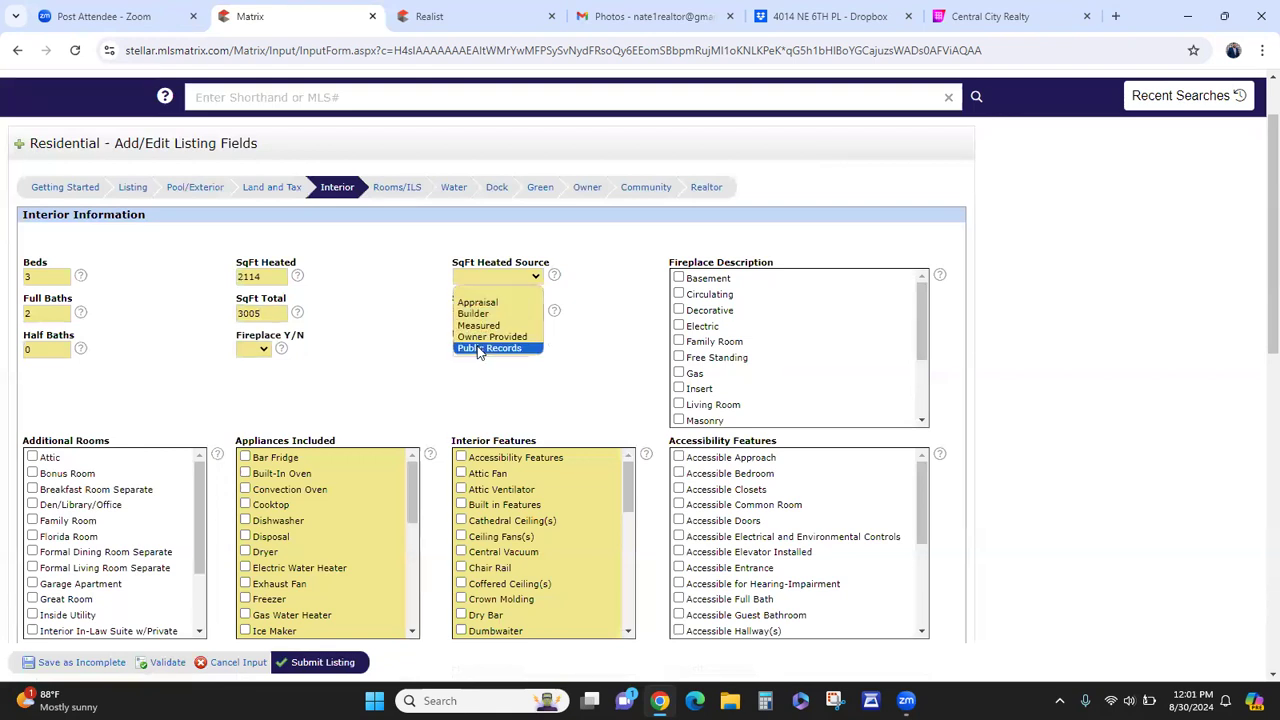
{"action": "left_click", "coordinate": [479, 348]}
{"action": "left_click", "coordinate": [497, 313]}
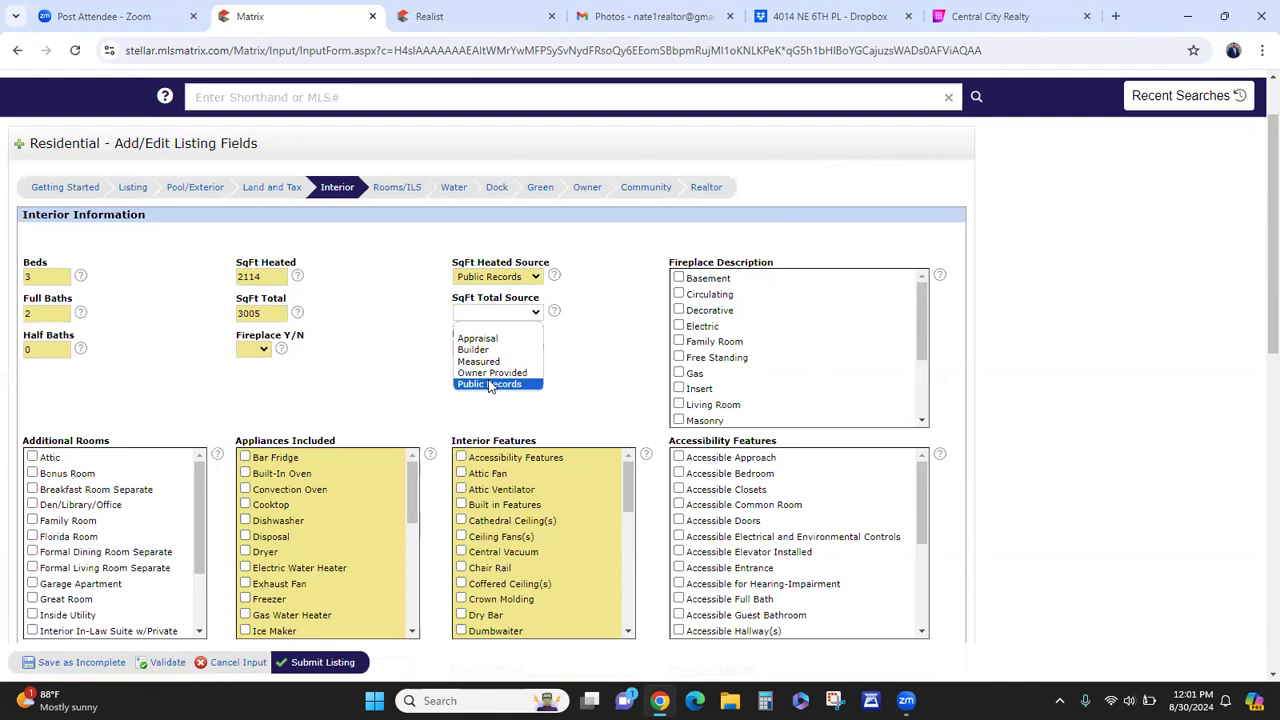
{"action": "left_click", "coordinate": [490, 374]}
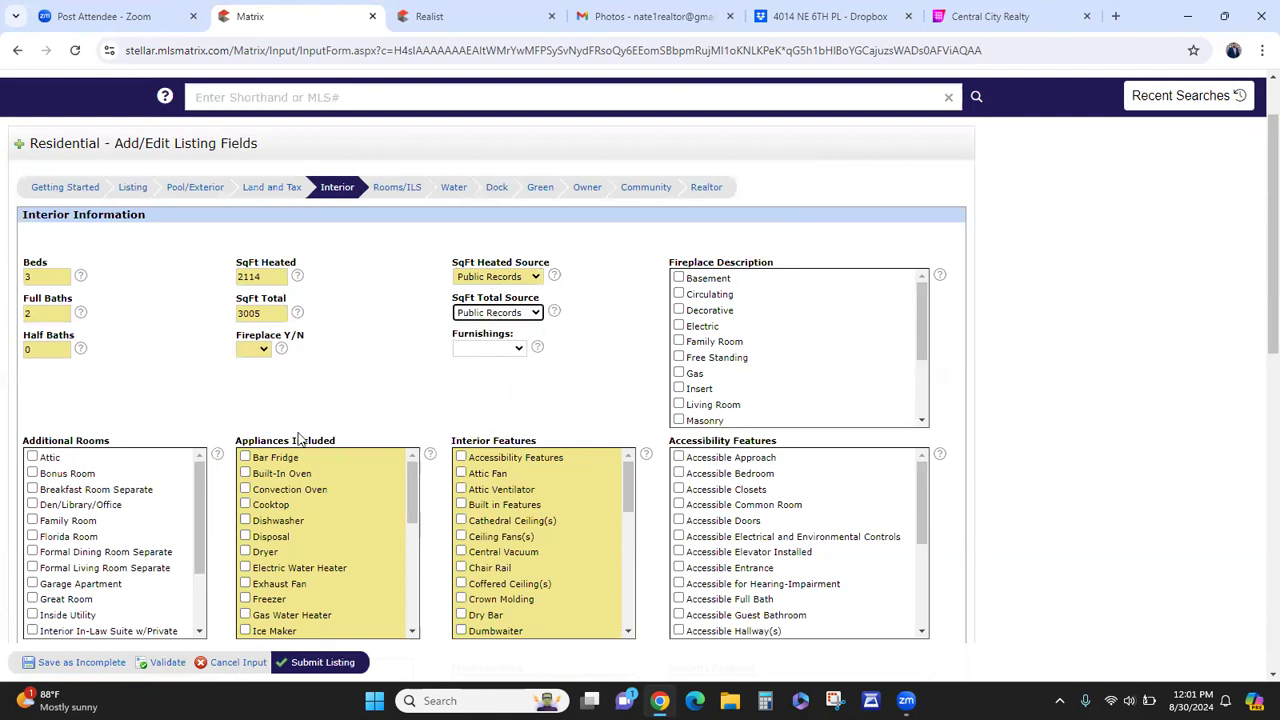
- Set Fireplace Y/N to No, leaving Furnishings blank
{"action": "left_click", "coordinate": [261, 352]}
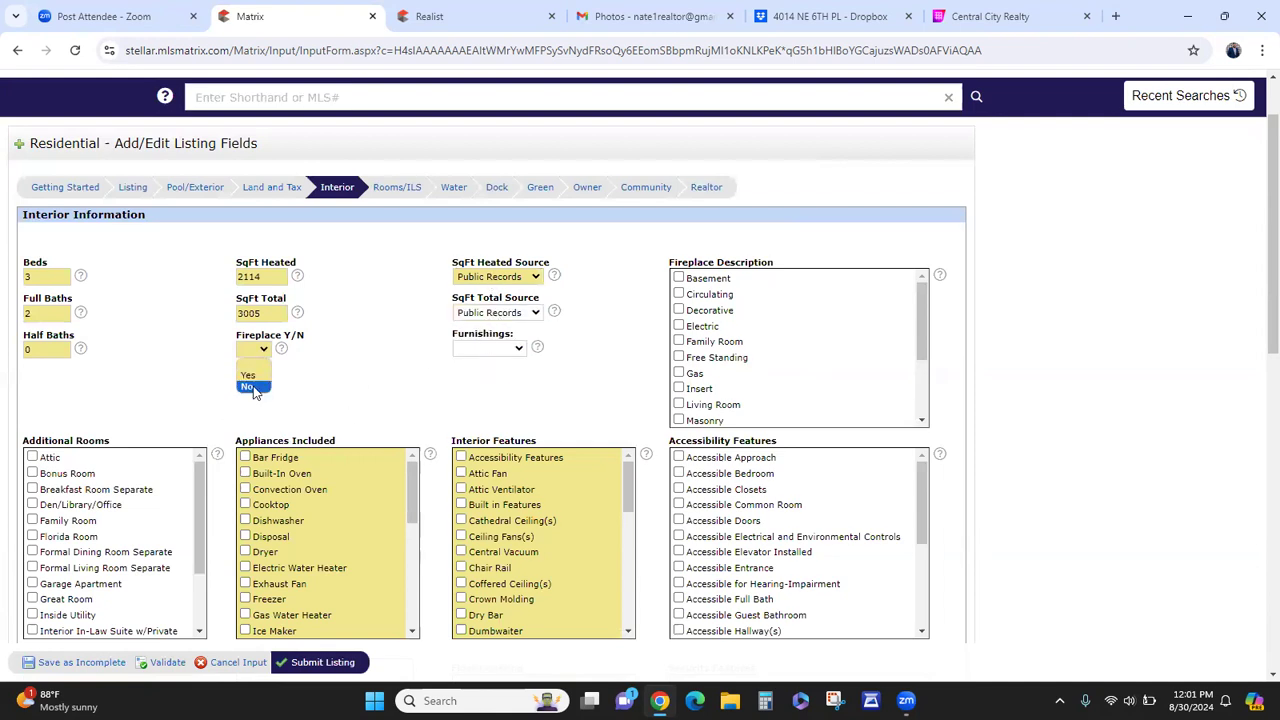
{"action": "left_click", "coordinate": [253, 386]}
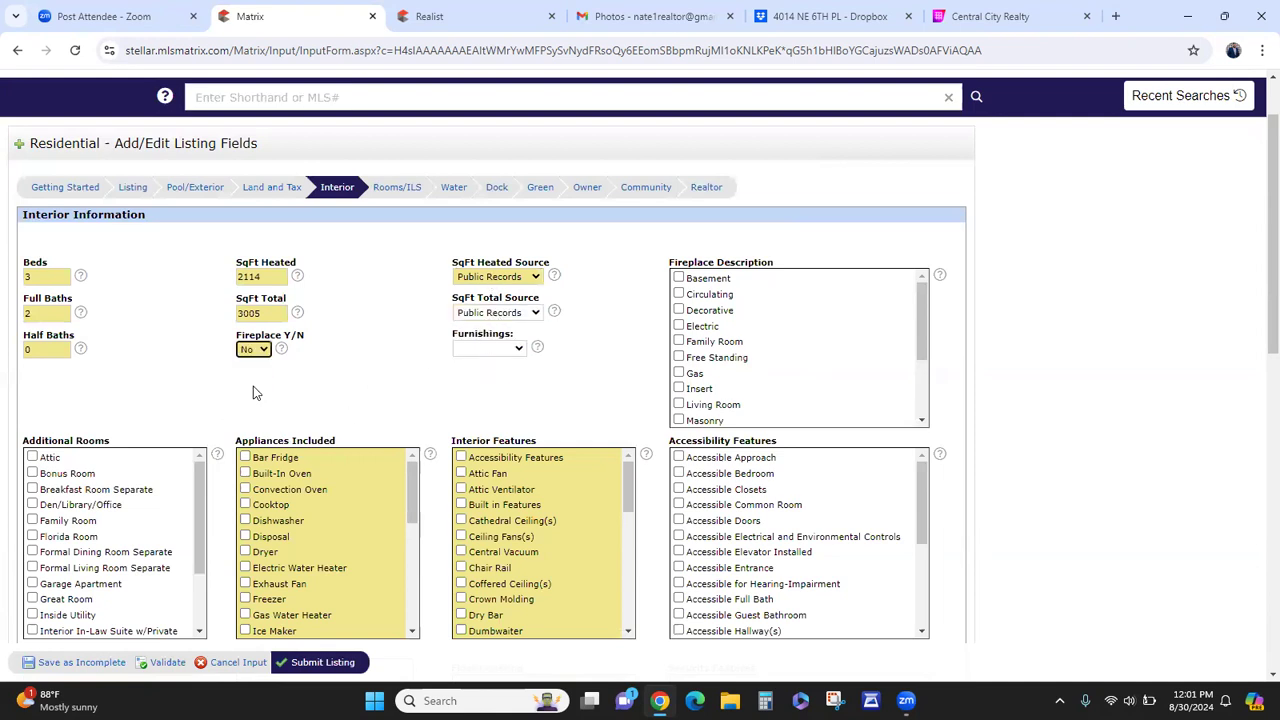
{"action": "left_click", "coordinate": [495, 350]}
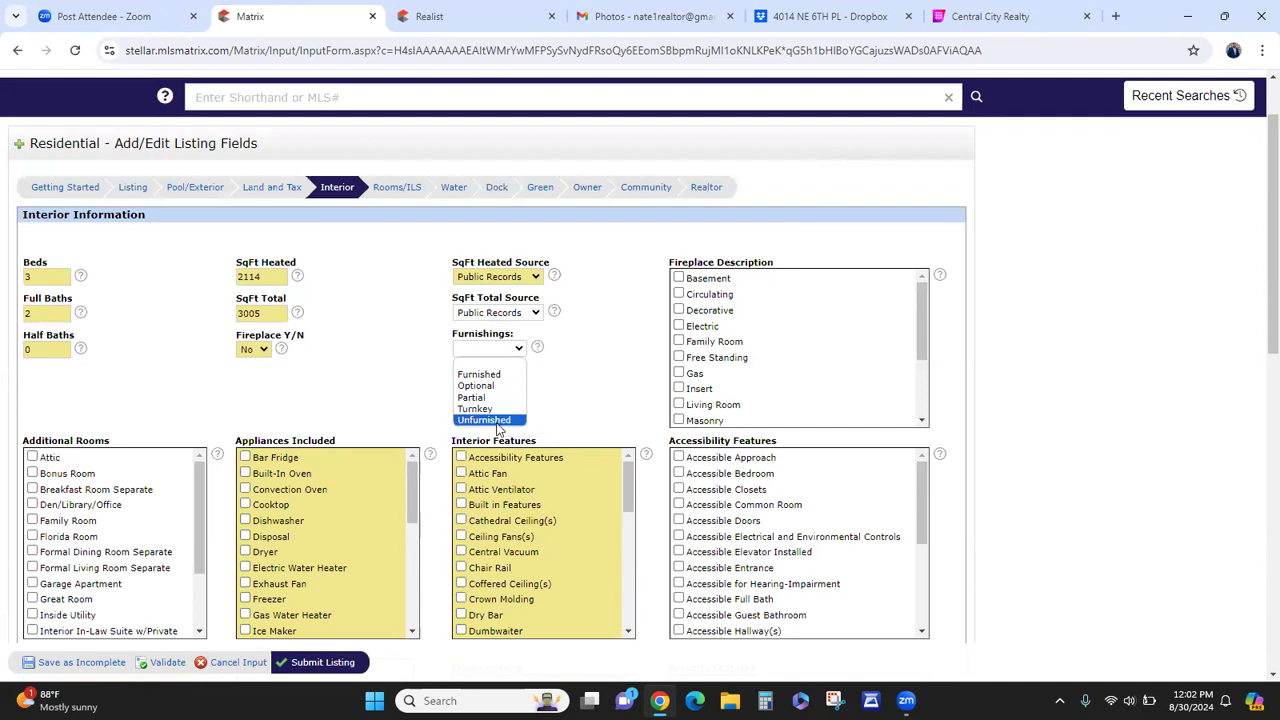
{"action": "left_click", "coordinate": [563, 386]}
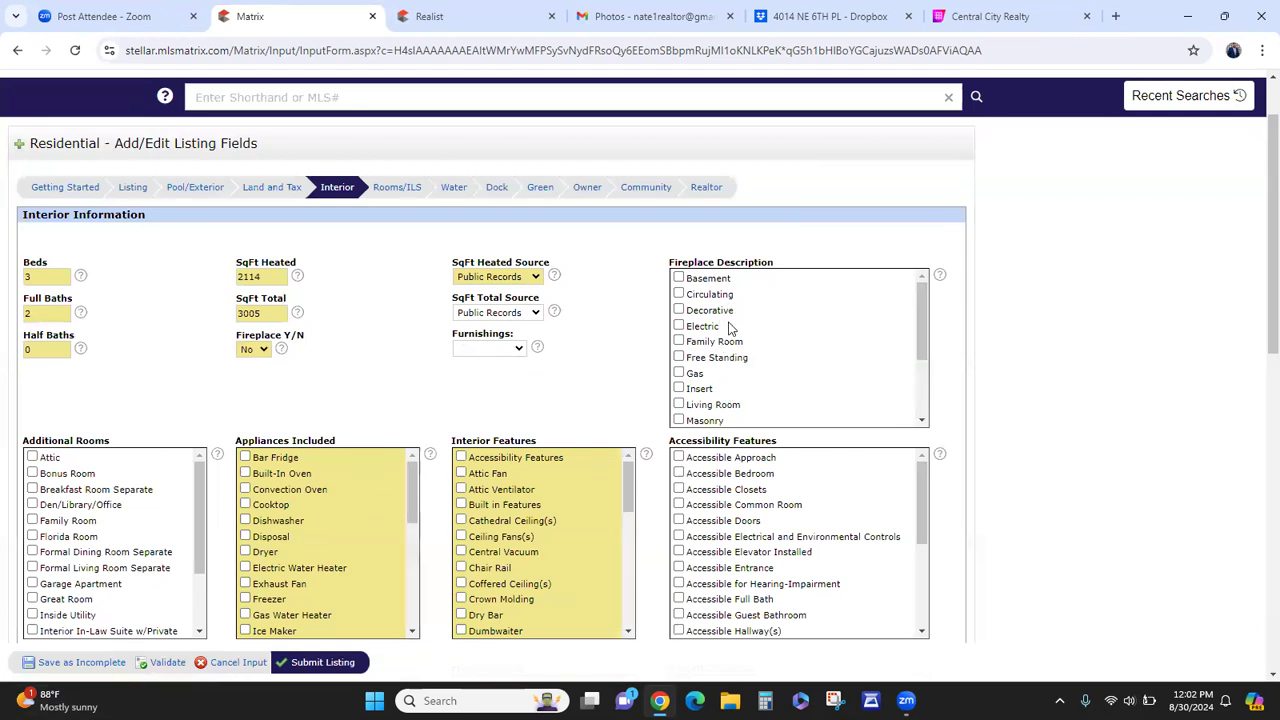
{"action": "scroll", "coordinate": [722, 330], "scroll_direction": "down", "scroll_amount": 1}
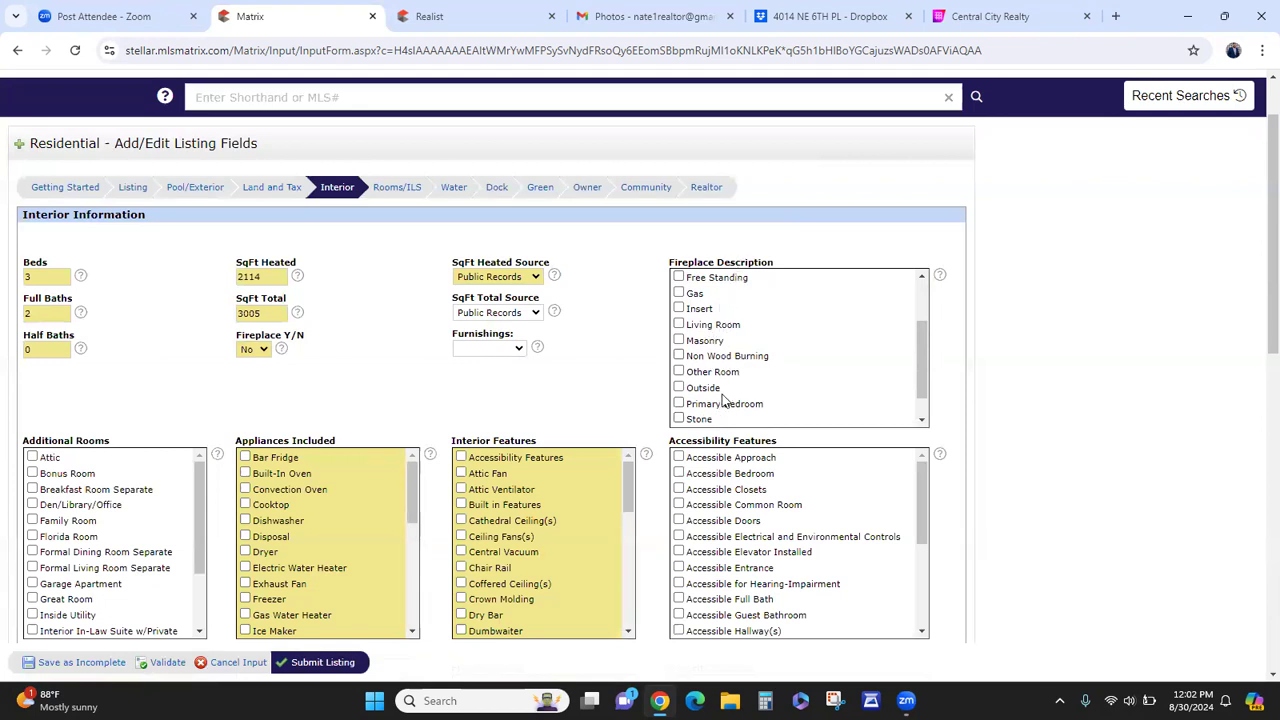
{"action": "scroll", "coordinate": [680, 370], "scroll_direction": "up", "scroll_amount": 2}
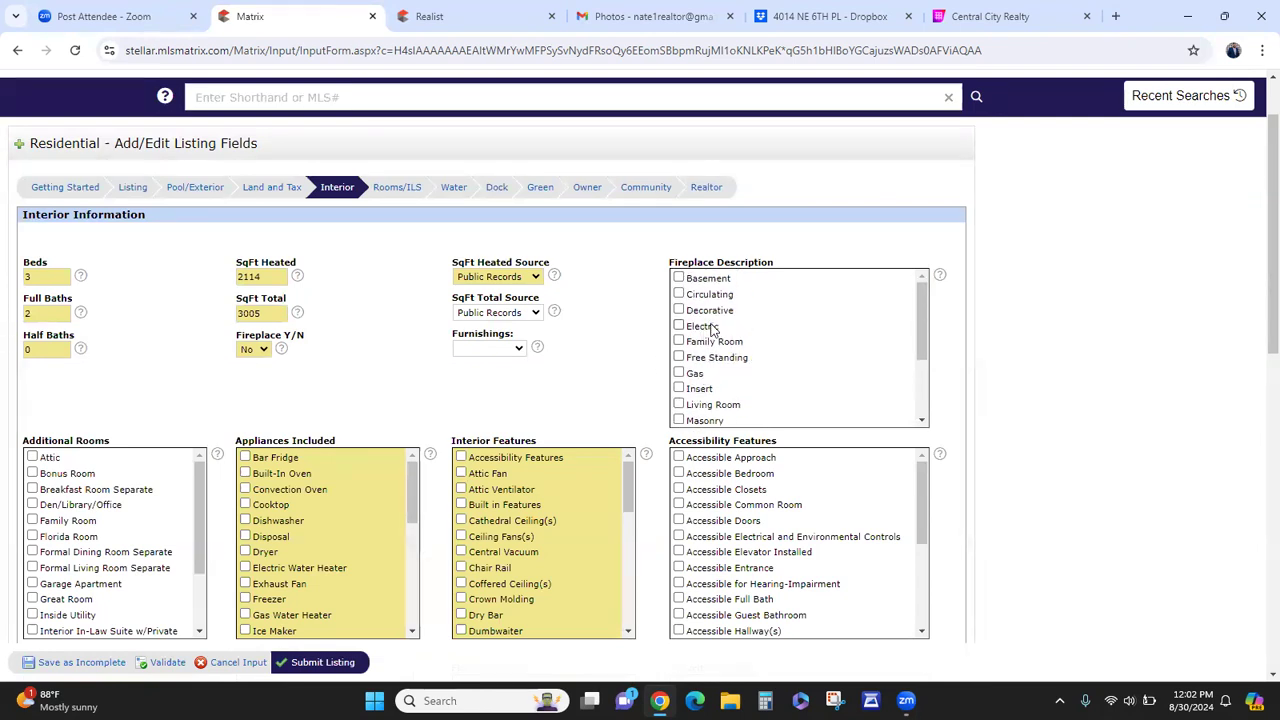
{"action": "scroll", "coordinate": [621, 366], "scroll_direction": "down", "scroll_amount": 1}
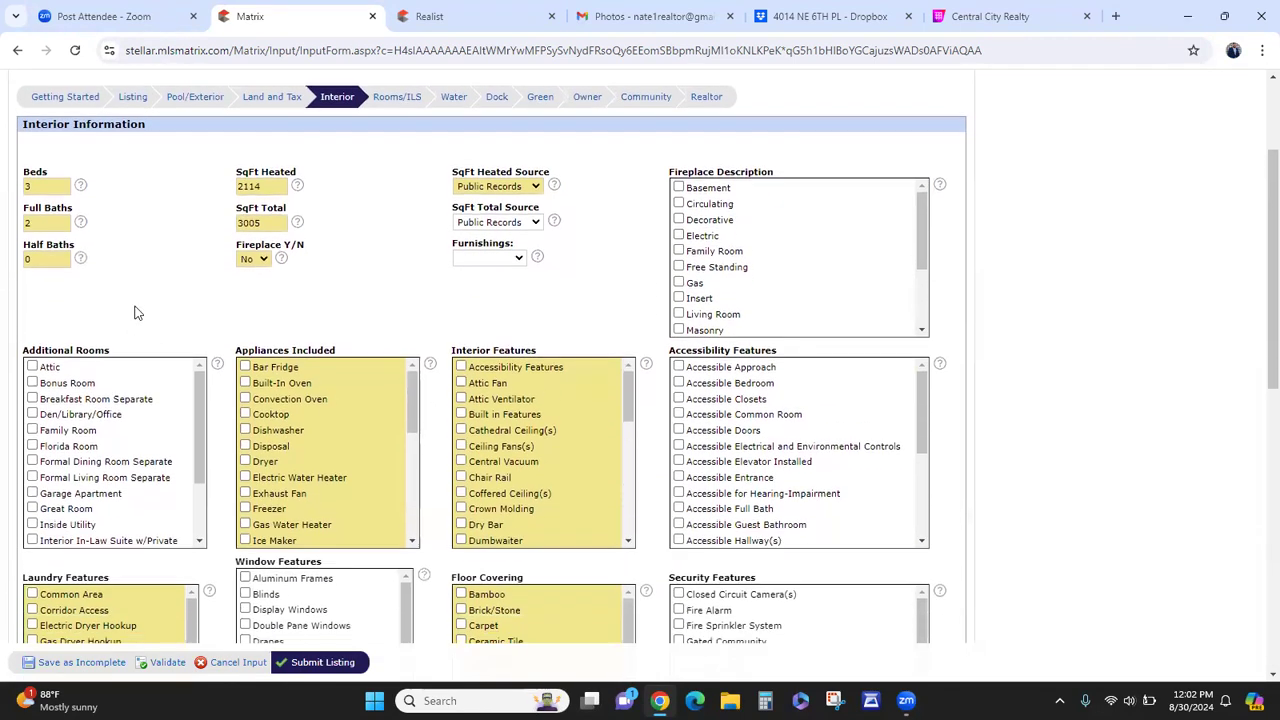
{"action": "scroll", "coordinate": [134, 316], "scroll_direction": "down", "scroll_amount": 1}
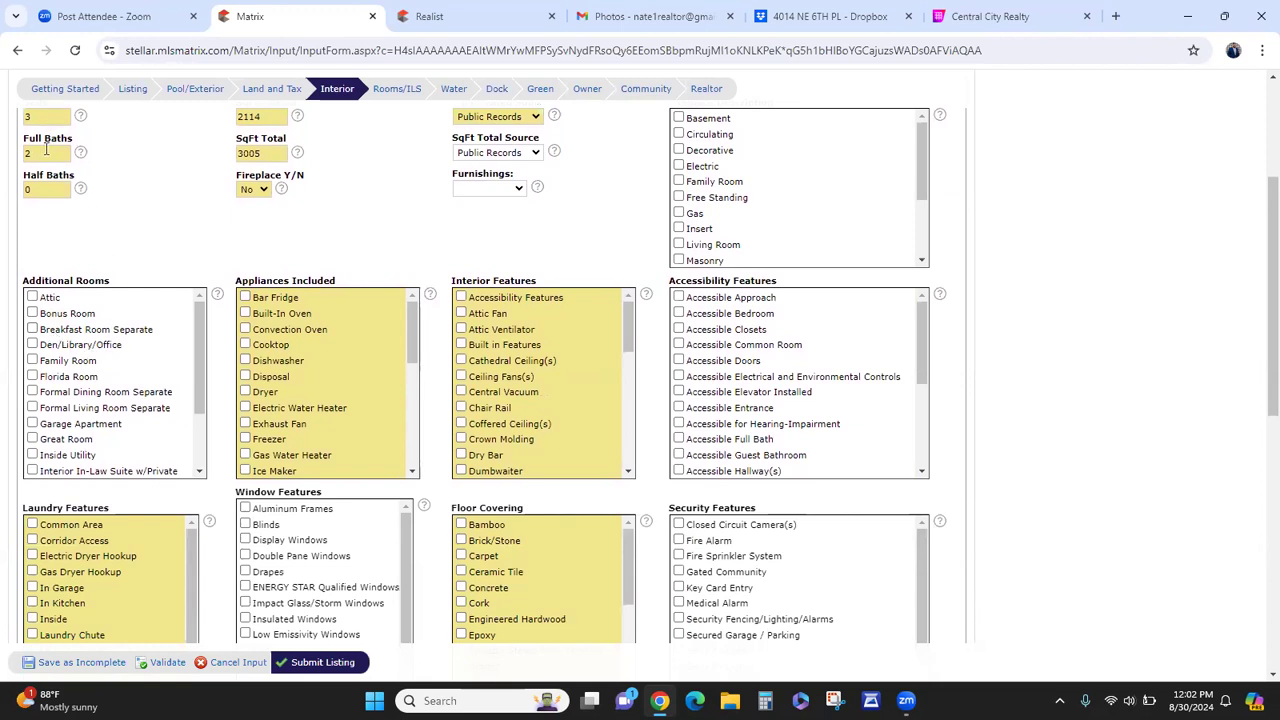
- Try Den/Library/Office and Bonus Room as additional rooms, then remove both
{"action": "left_click", "coordinate": [53, 346]}
{"action": "left_click", "coordinate": [79, 316]}
{"action": "left_click", "coordinate": [78, 315]}
{"action": "left_click", "coordinate": [77, 346]}
- Tick Convection Oven, Refrigerator and Microwave under Appliances Included
{"action": "left_click", "coordinate": [289, 336]}
{"action": "scroll", "coordinate": [283, 366], "scroll_direction": "down", "scroll_amount": 2}
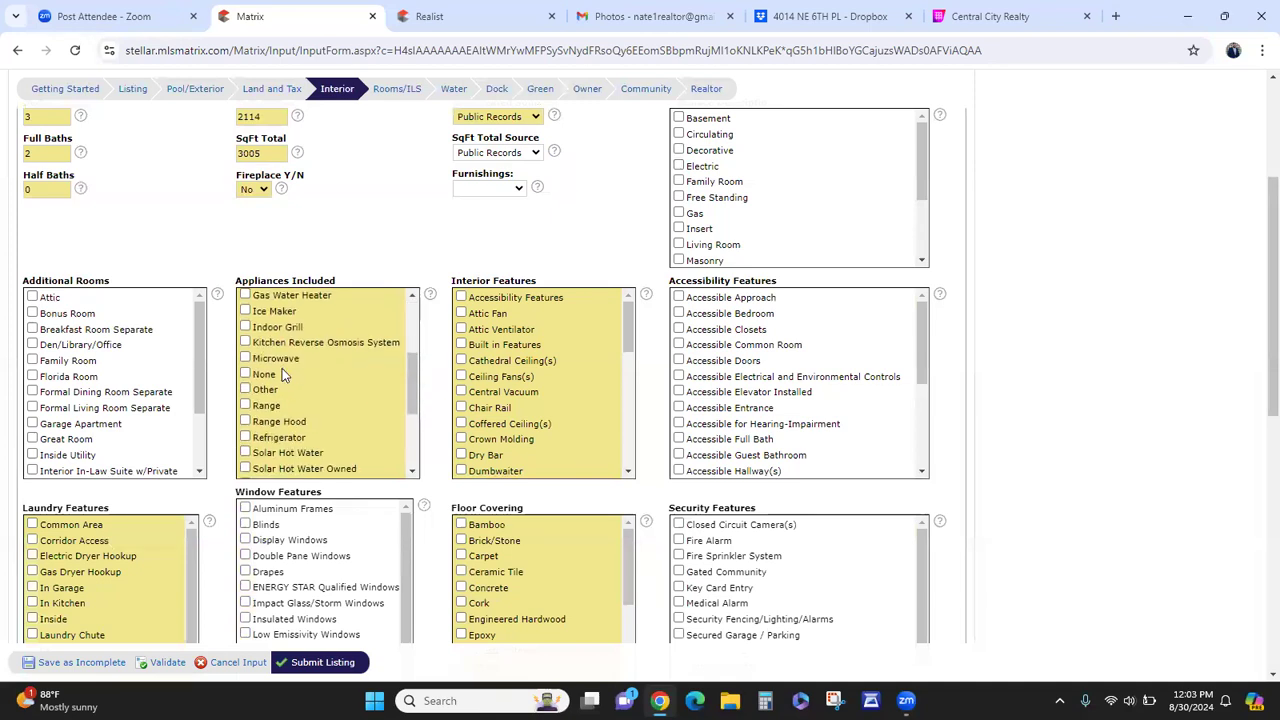
{"action": "left_click", "coordinate": [276, 438]}
{"action": "left_click", "coordinate": [287, 361]}
{"action": "scroll", "coordinate": [331, 421], "scroll_direction": "down", "scroll_amount": 2}
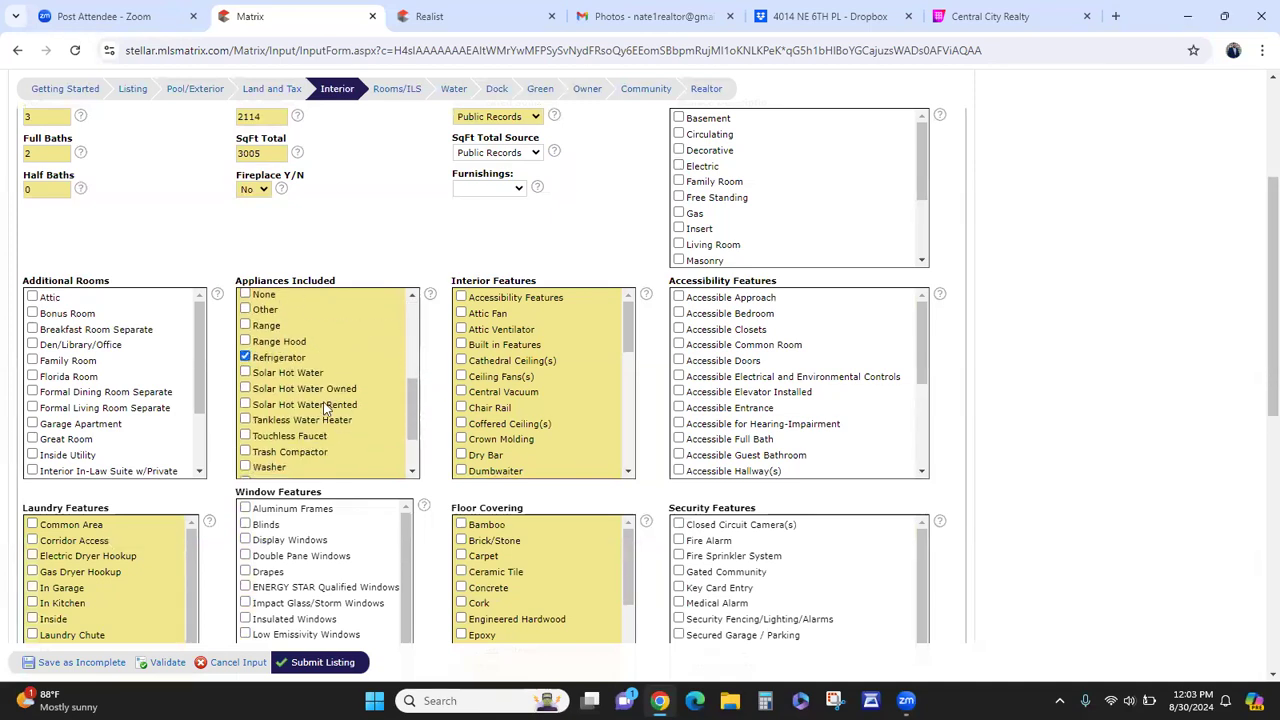
{"action": "scroll", "coordinate": [325, 455], "scroll_direction": "down", "scroll_amount": 2}
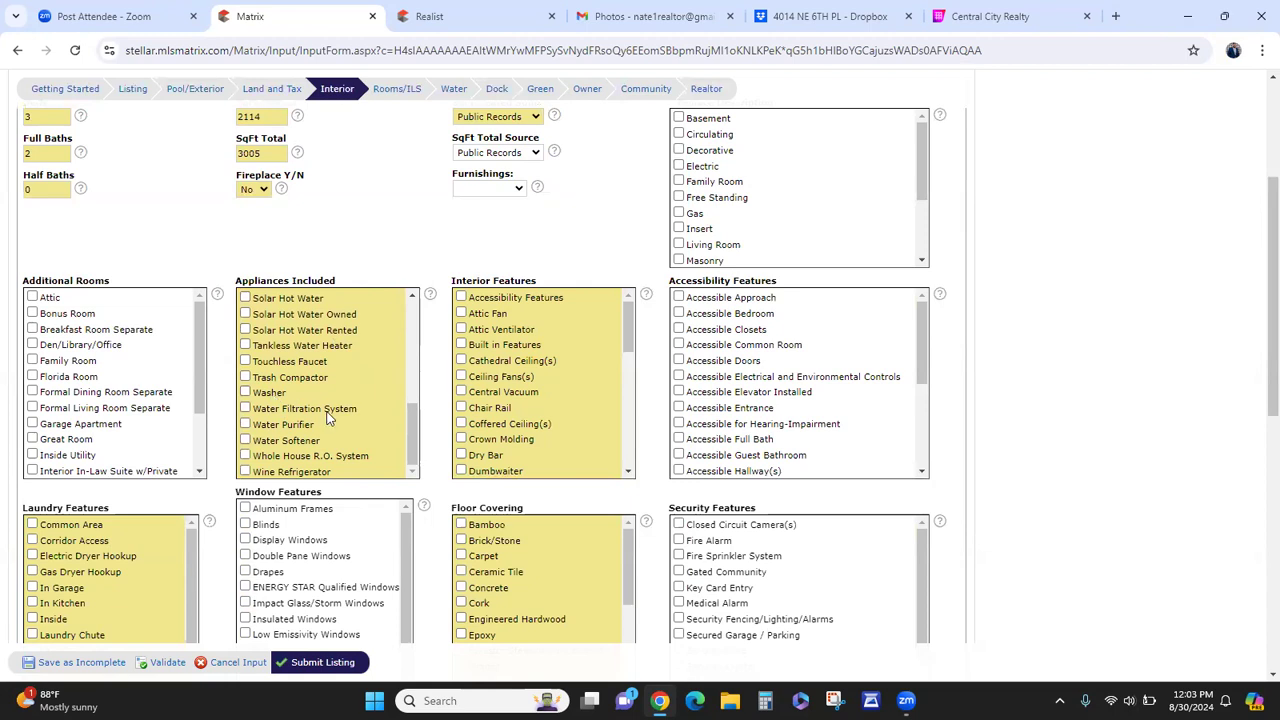
{"action": "scroll", "coordinate": [325, 437], "scroll_direction": "up", "scroll_amount": 3}
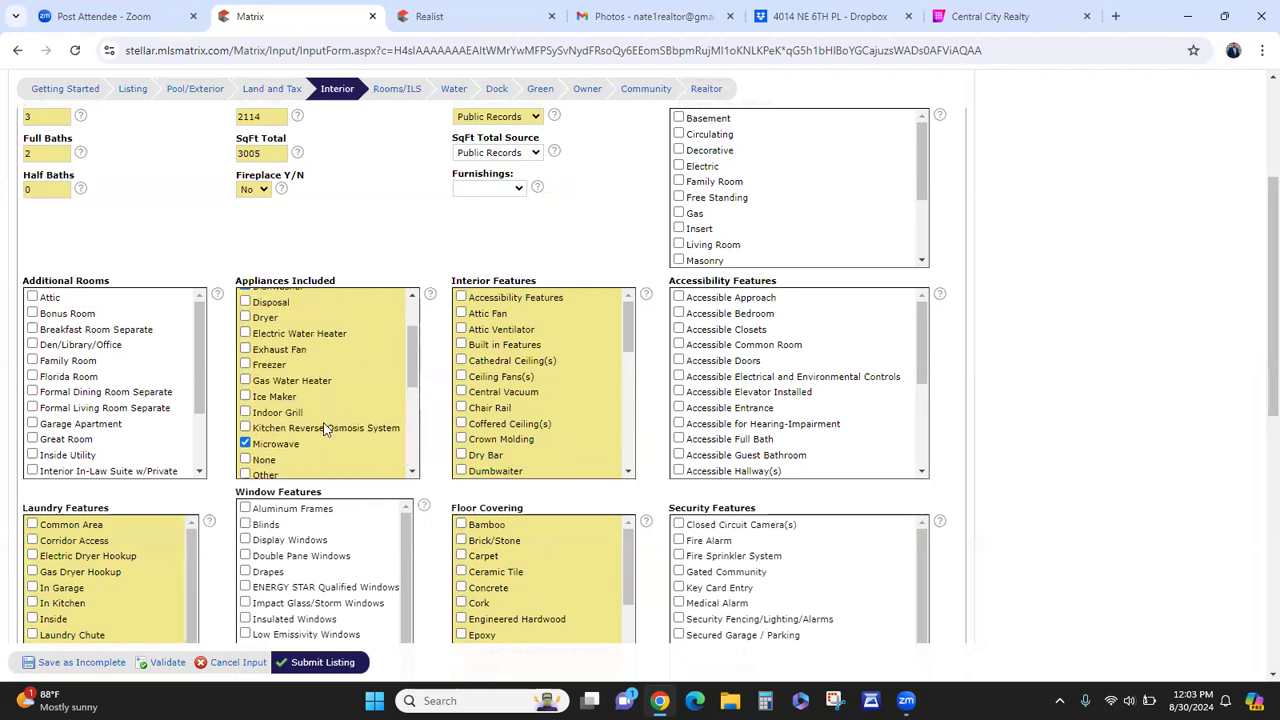
{"action": "scroll", "coordinate": [299, 411], "scroll_direction": "up", "scroll_amount": 2}
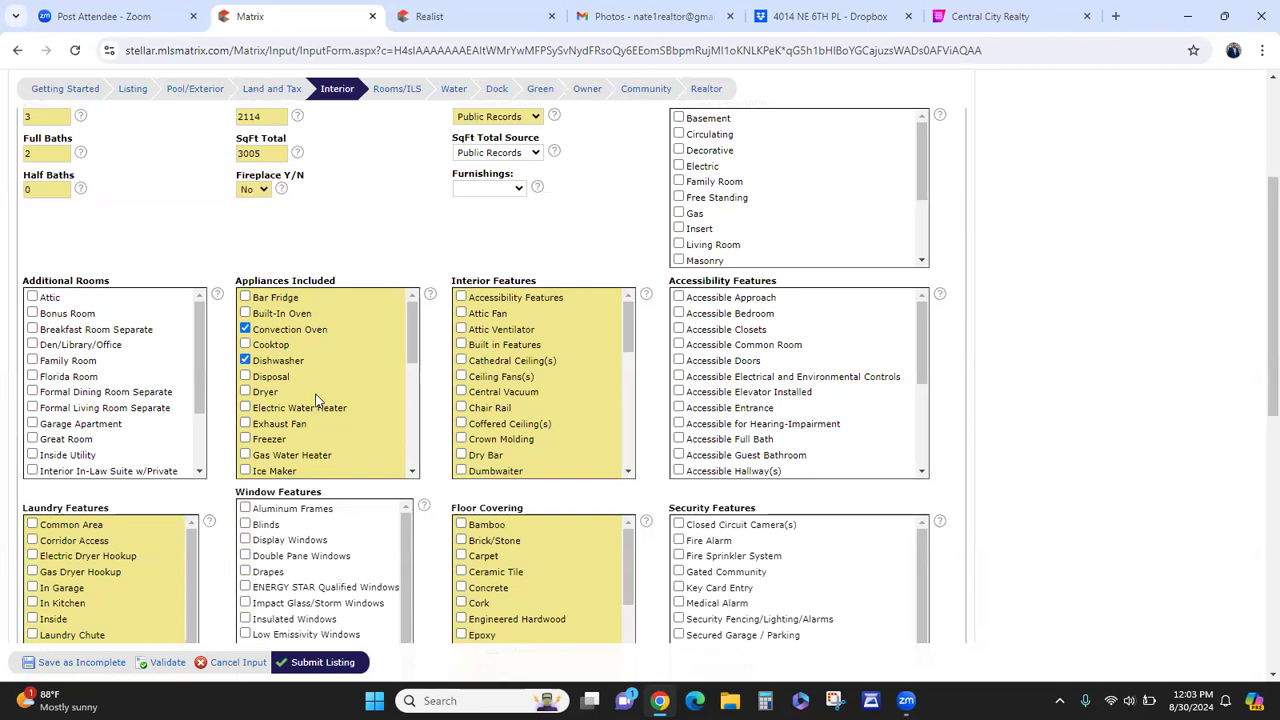
{"action": "scroll", "coordinate": [316, 401], "scroll_direction": "down", "scroll_amount": 1}
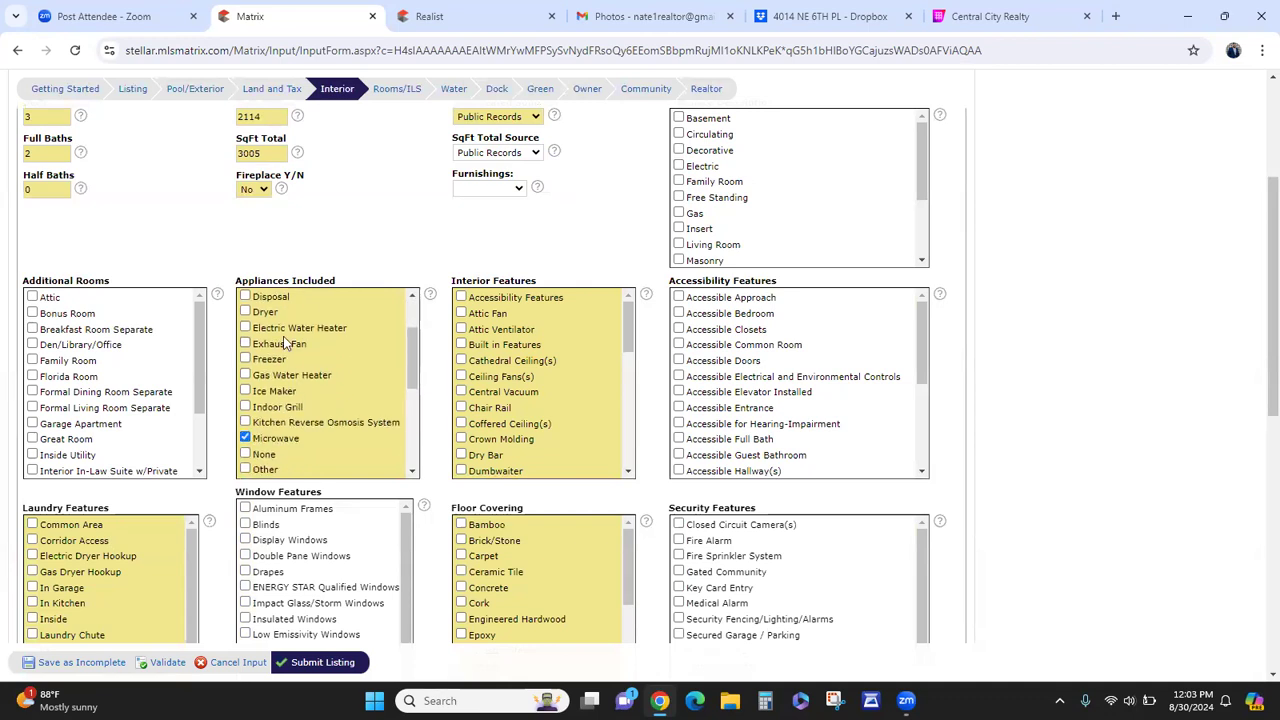
{"action": "scroll", "coordinate": [293, 381], "scroll_direction": "down", "scroll_amount": 2}
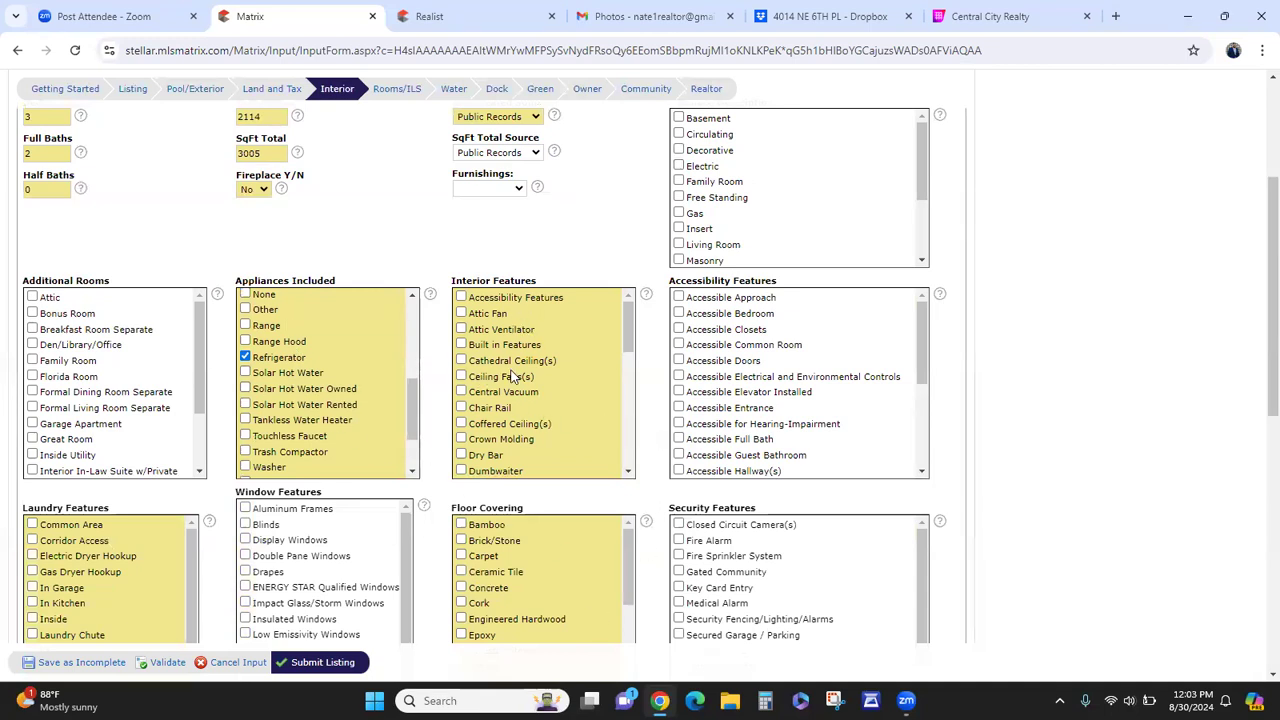
- Tick High Ceiling(s), Split Bedroom and Walk-In Closet(s) in the Interior Features checklist
{"action": "scroll", "coordinate": [512, 371], "scroll_direction": "down", "scroll_amount": 2}
{"action": "scroll", "coordinate": [515, 400], "scroll_direction": "down", "scroll_amount": 1}
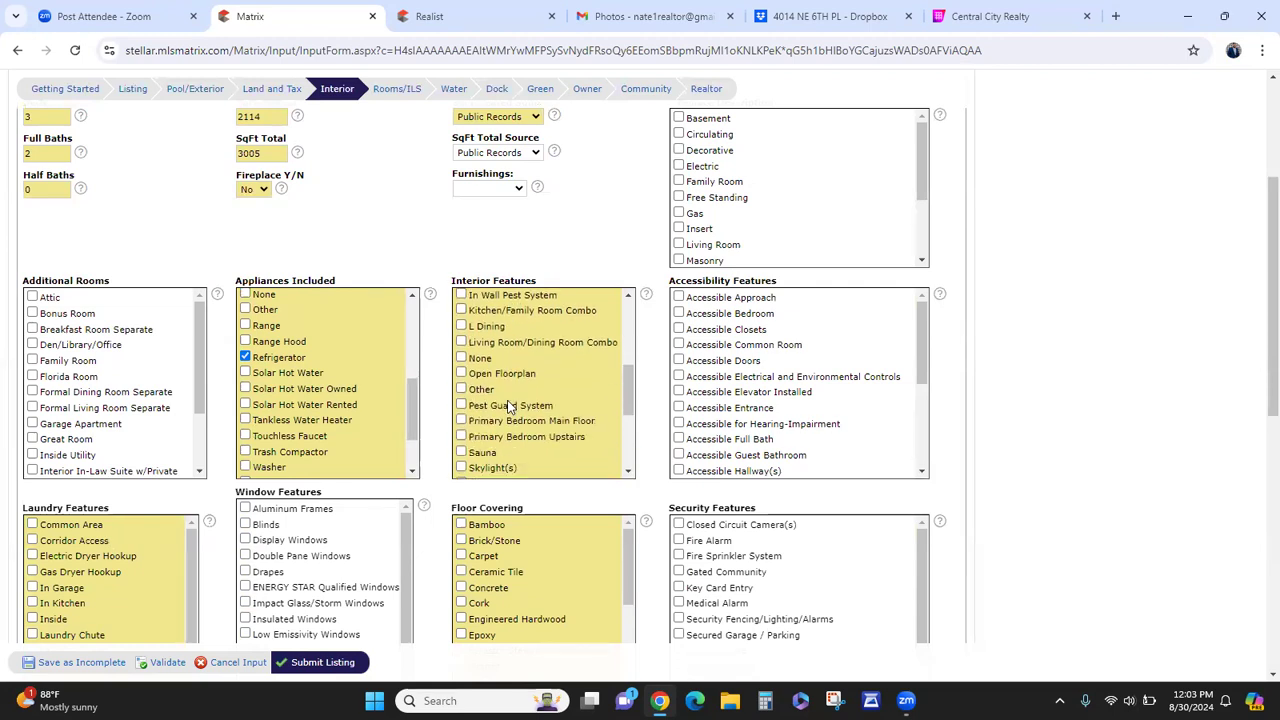
{"action": "scroll", "coordinate": [520, 425], "scroll_direction": "down", "scroll_amount": 1}
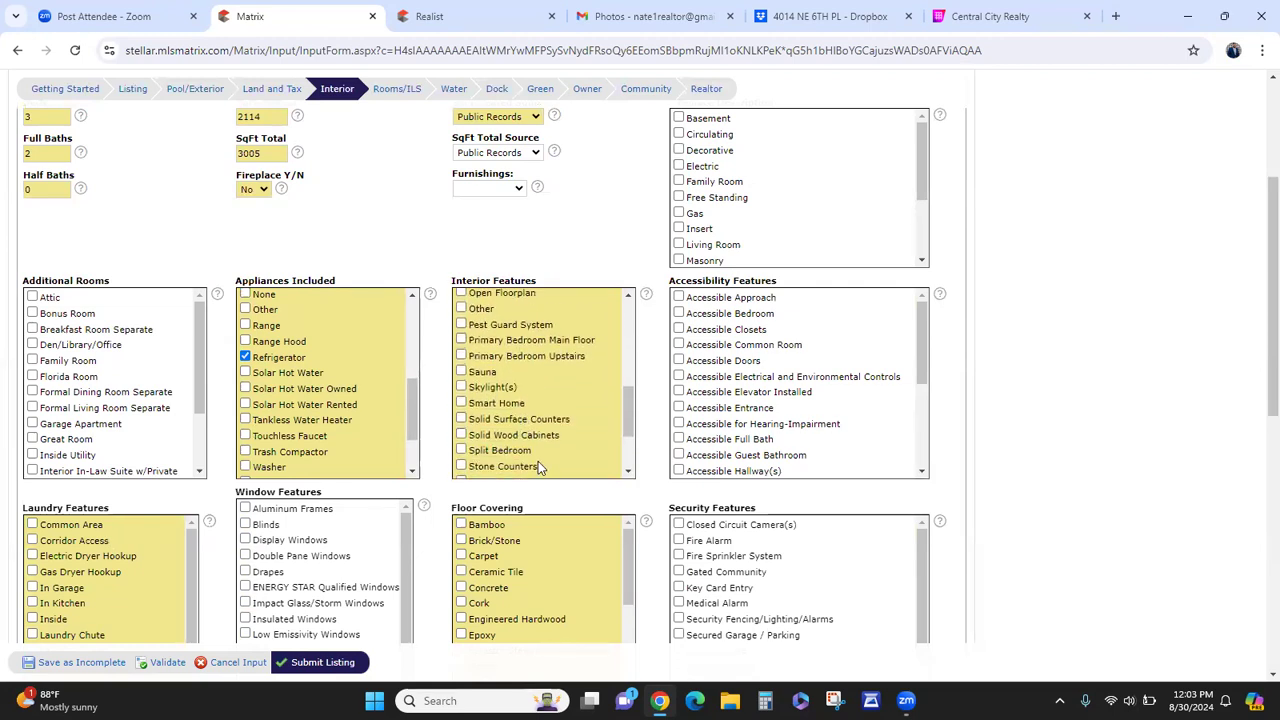
{"action": "scroll", "coordinate": [524, 410], "scroll_direction": "up", "scroll_amount": 2}
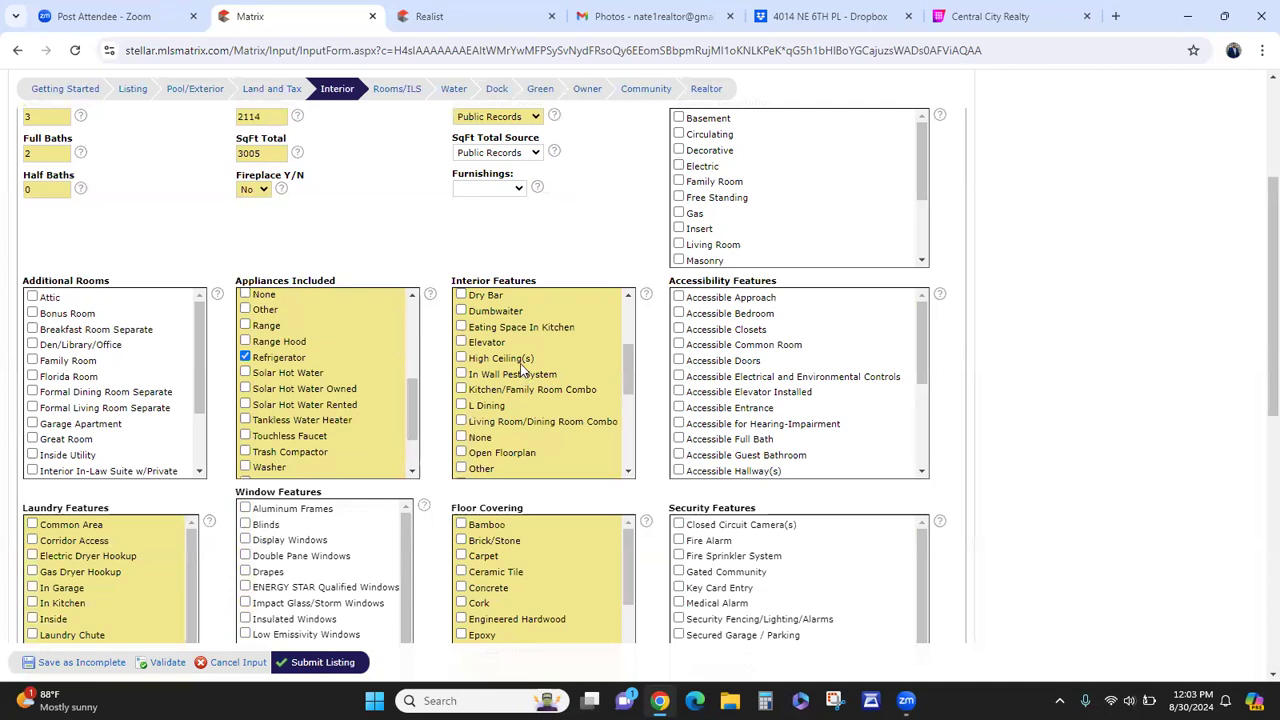
{"action": "left_click", "coordinate": [517, 362]}
{"action": "scroll", "coordinate": [514, 385], "scroll_direction": "down", "scroll_amount": 1}
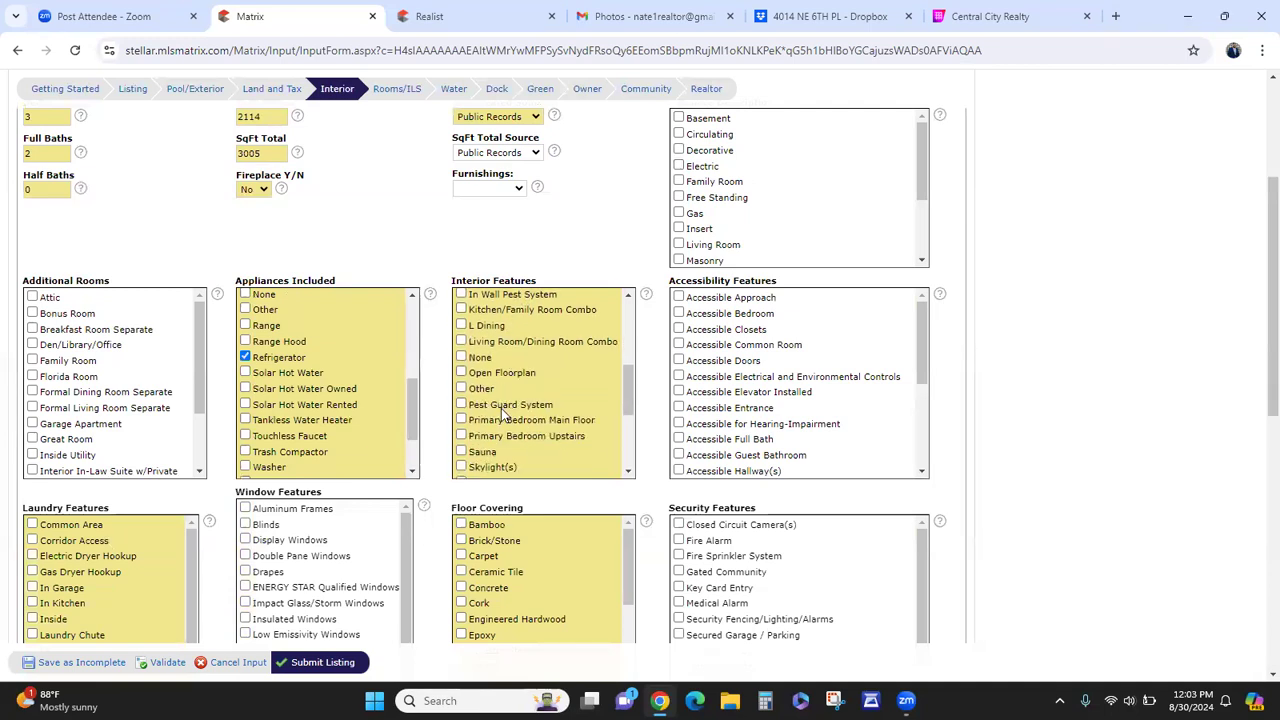
{"action": "scroll", "coordinate": [501, 410], "scroll_direction": "down", "scroll_amount": 1}
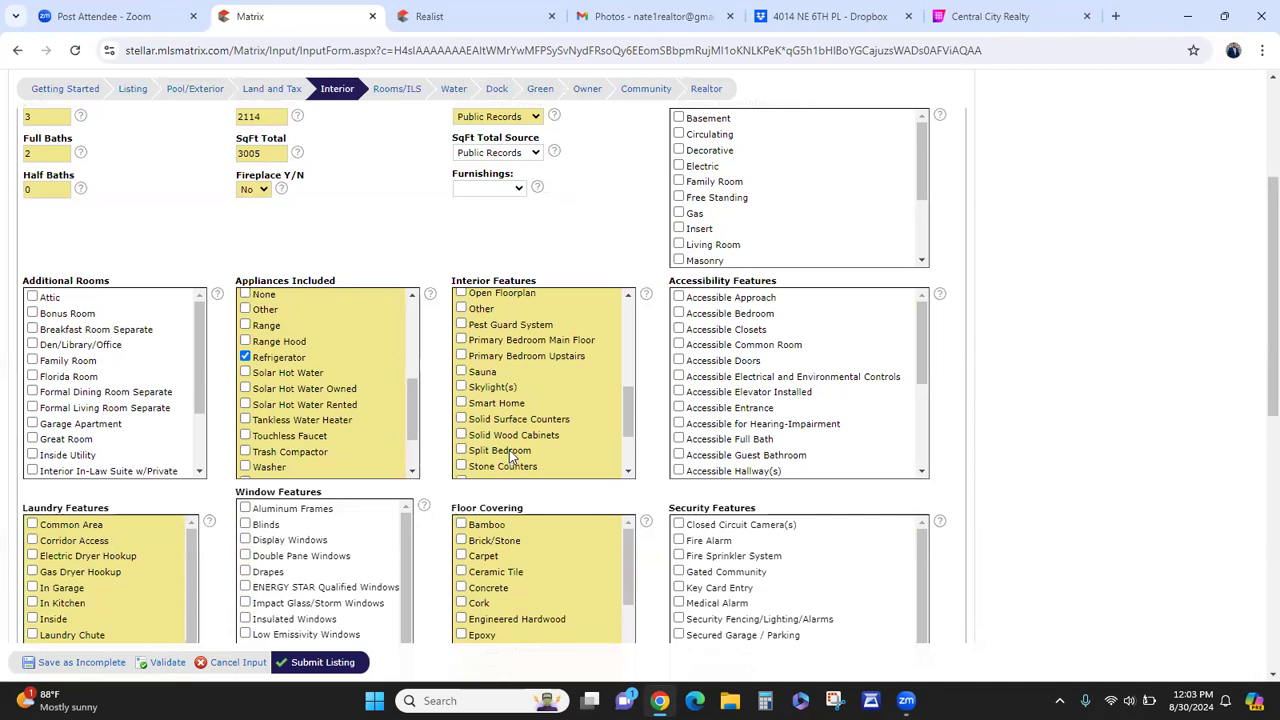
{"action": "left_click", "coordinate": [510, 452]}
{"action": "scroll", "coordinate": [533, 427], "scroll_direction": "down", "scroll_amount": 1}
{"action": "scroll", "coordinate": [541, 395], "scroll_direction": "down", "scroll_amount": 1}
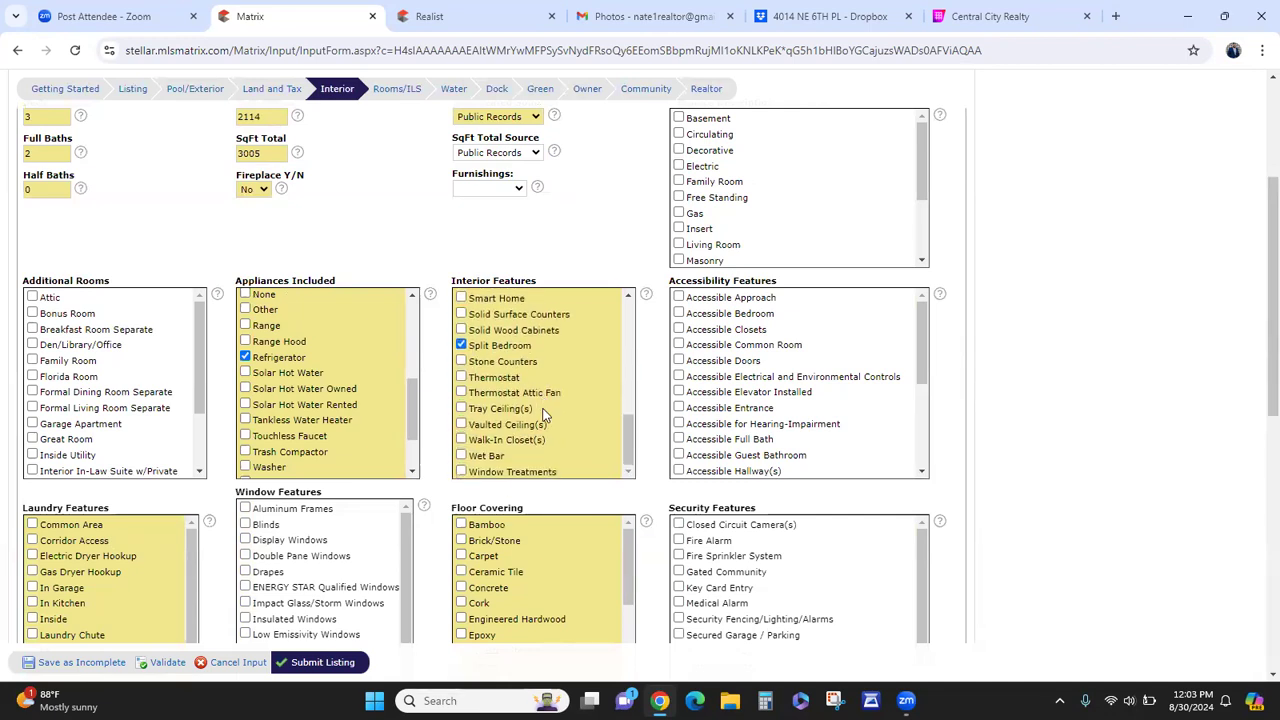
{"action": "left_click", "coordinate": [519, 446]}
{"action": "scroll", "coordinate": [750, 418], "scroll_direction": "down", "scroll_amount": 2}
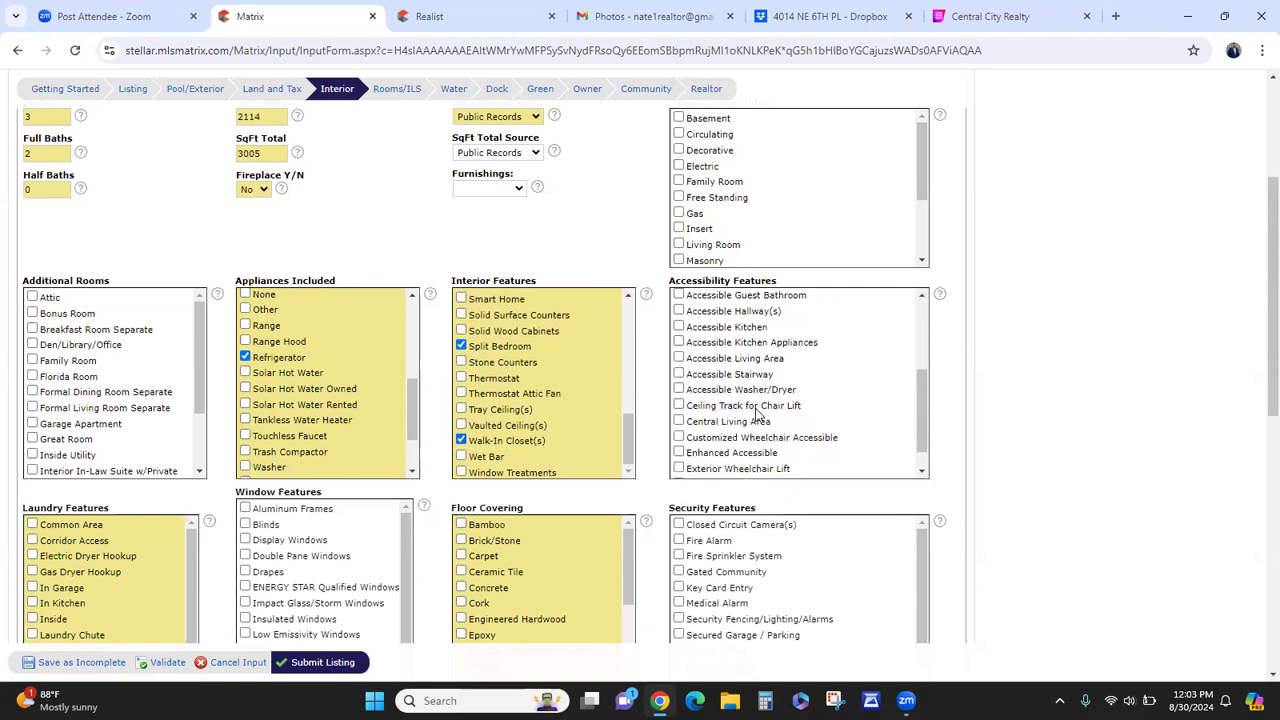
{"action": "scroll", "coordinate": [757, 418], "scroll_direction": "down", "scroll_amount": 3}
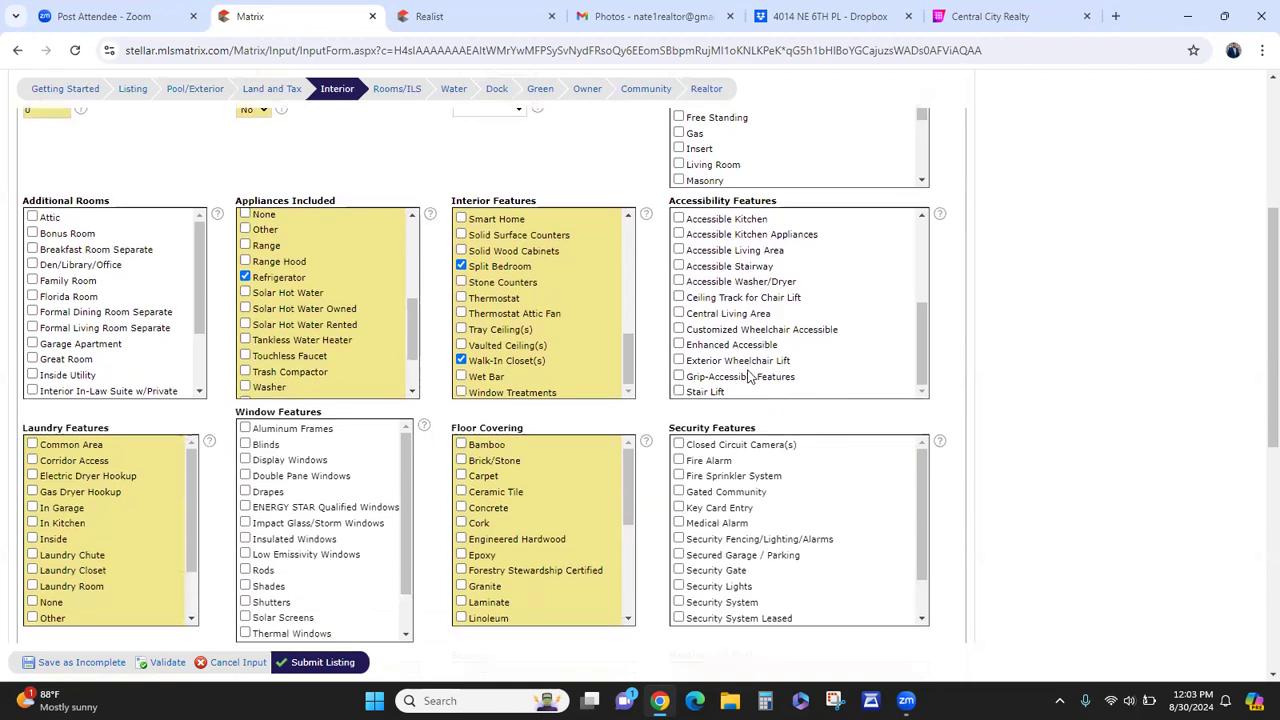
{"action": "scroll", "coordinate": [738, 325], "scroll_direction": "up", "scroll_amount": 3}
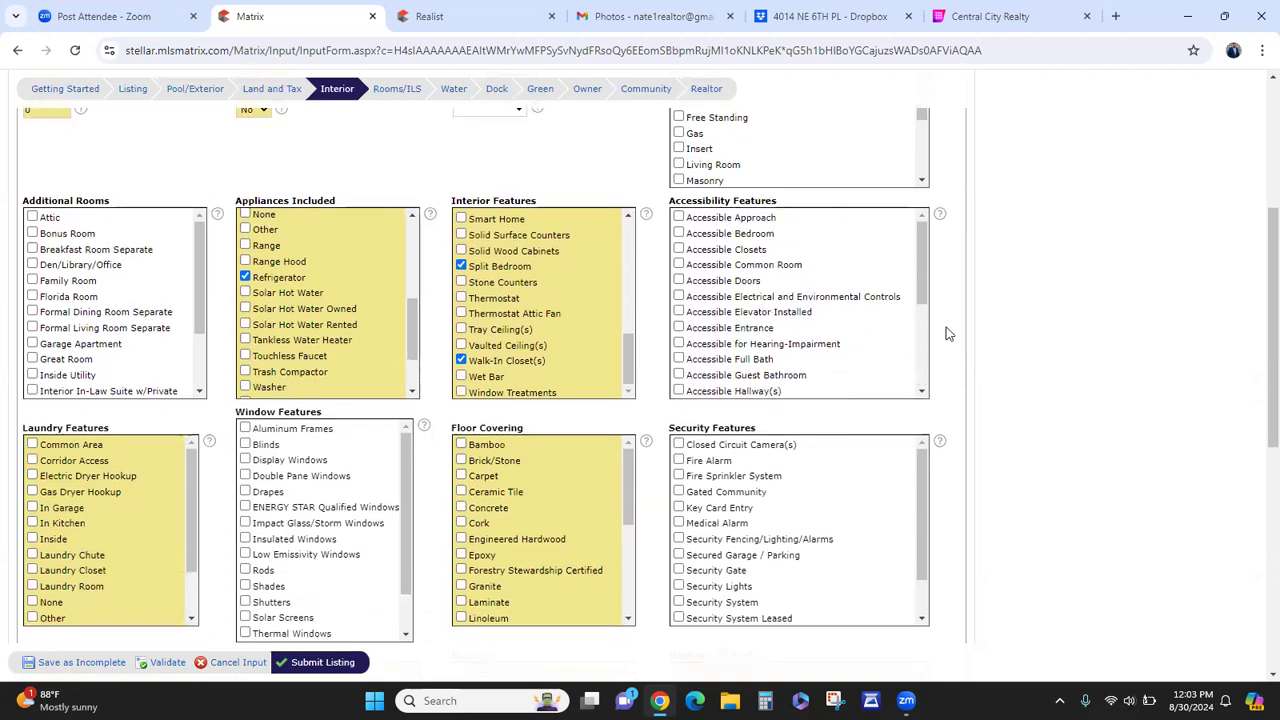
{"action": "scroll", "coordinate": [946, 331], "scroll_direction": "down", "scroll_amount": 2}
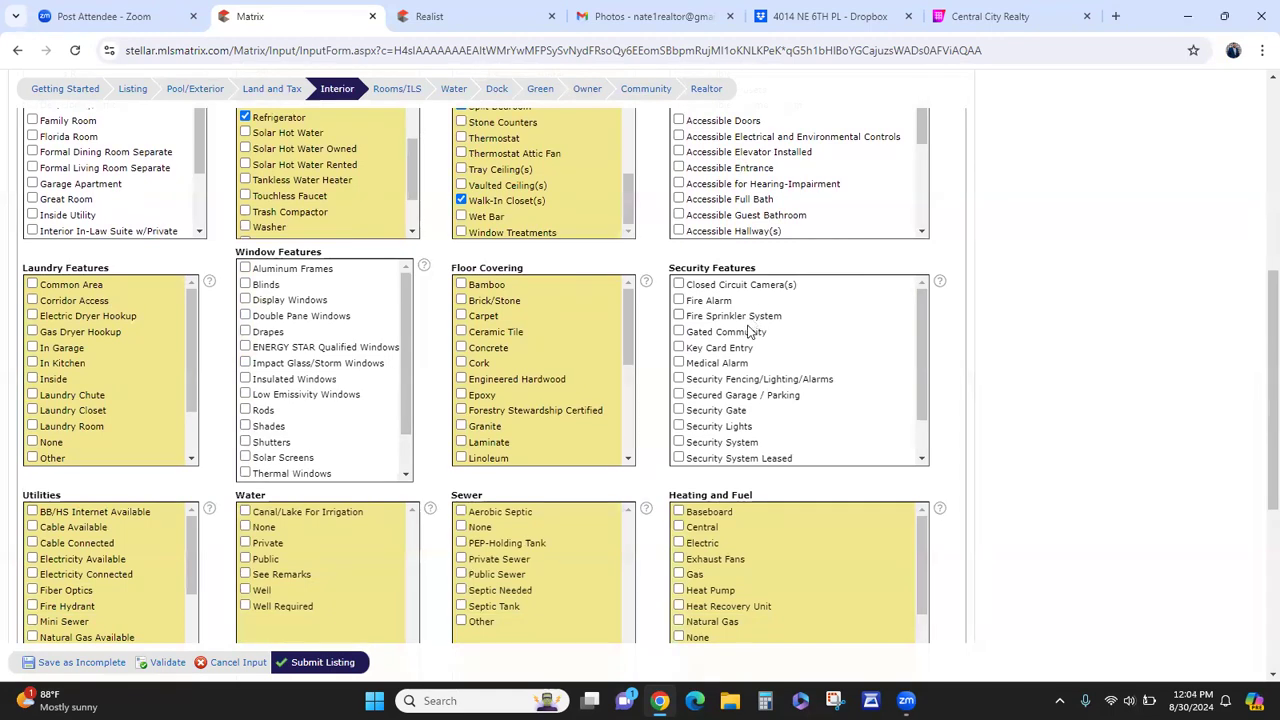
{"action": "scroll", "coordinate": [795, 408], "scroll_direction": "down", "scroll_amount": 2}
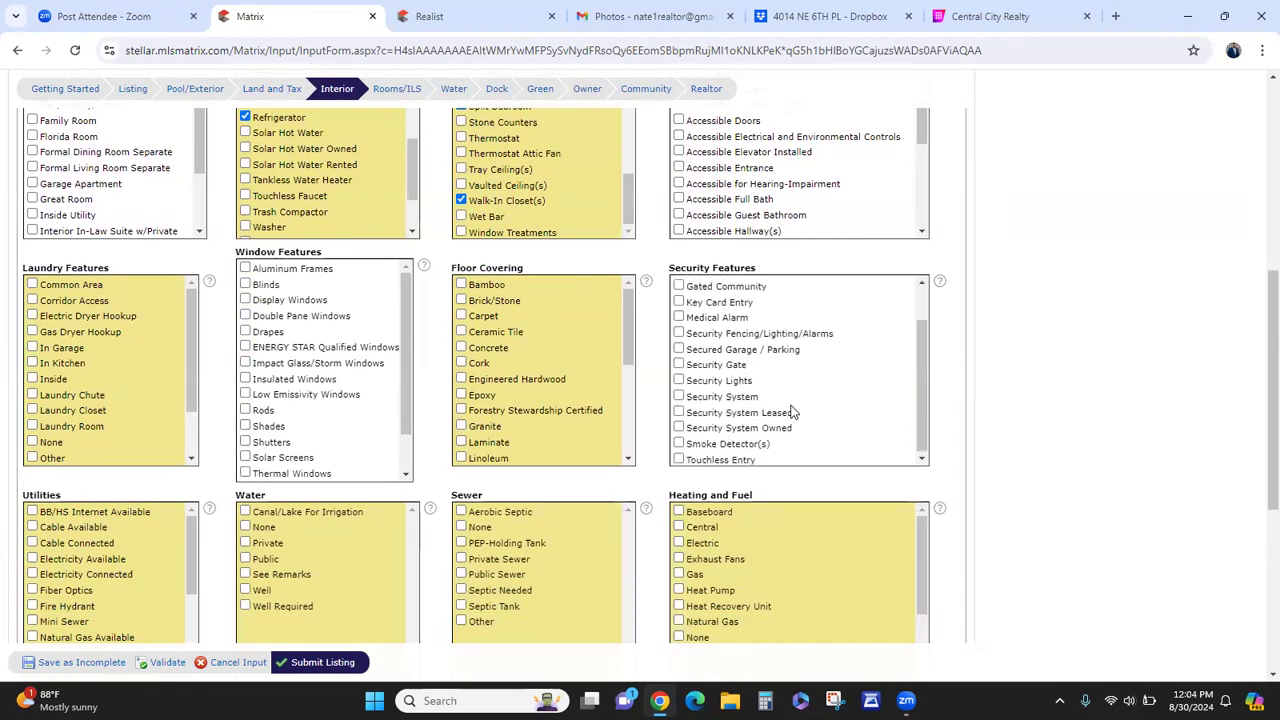
{"action": "scroll", "coordinate": [900, 420], "scroll_direction": "down", "scroll_amount": 2}
{"action": "scroll", "coordinate": [926, 402], "scroll_direction": "up", "scroll_amount": 2}
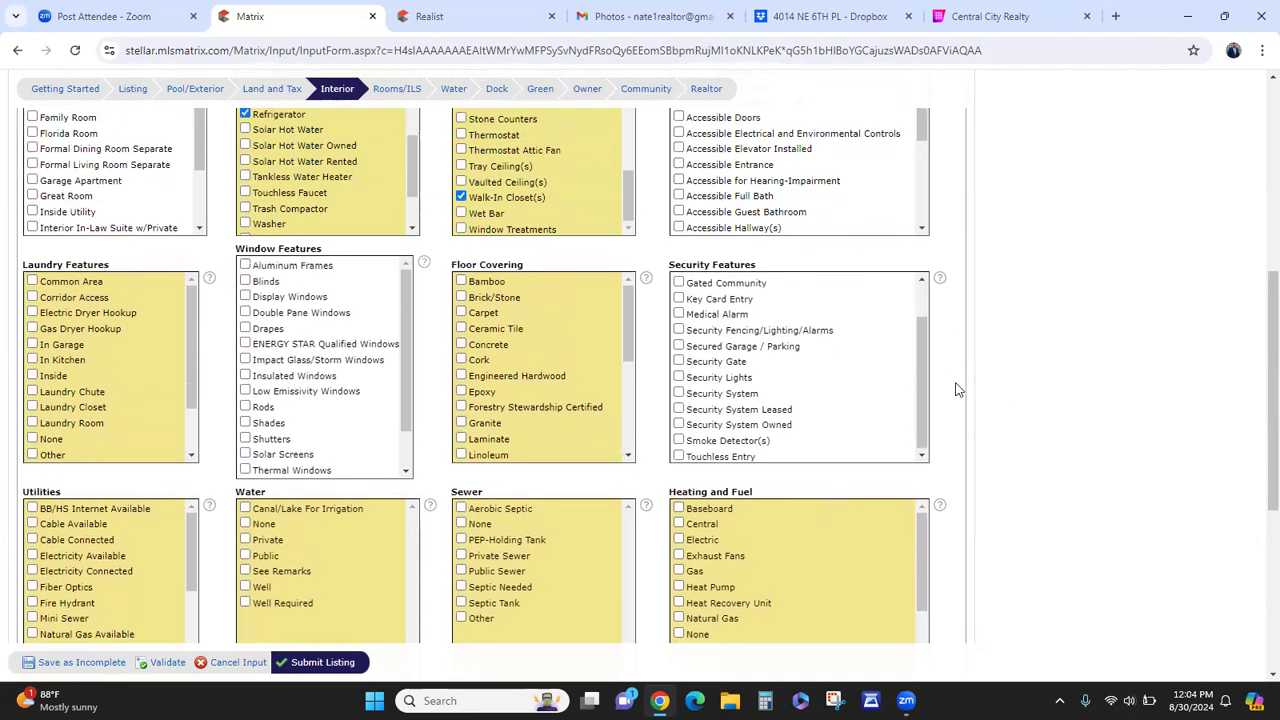
{"action": "scroll", "coordinate": [782, 398], "scroll_direction": "up", "scroll_amount": 1}
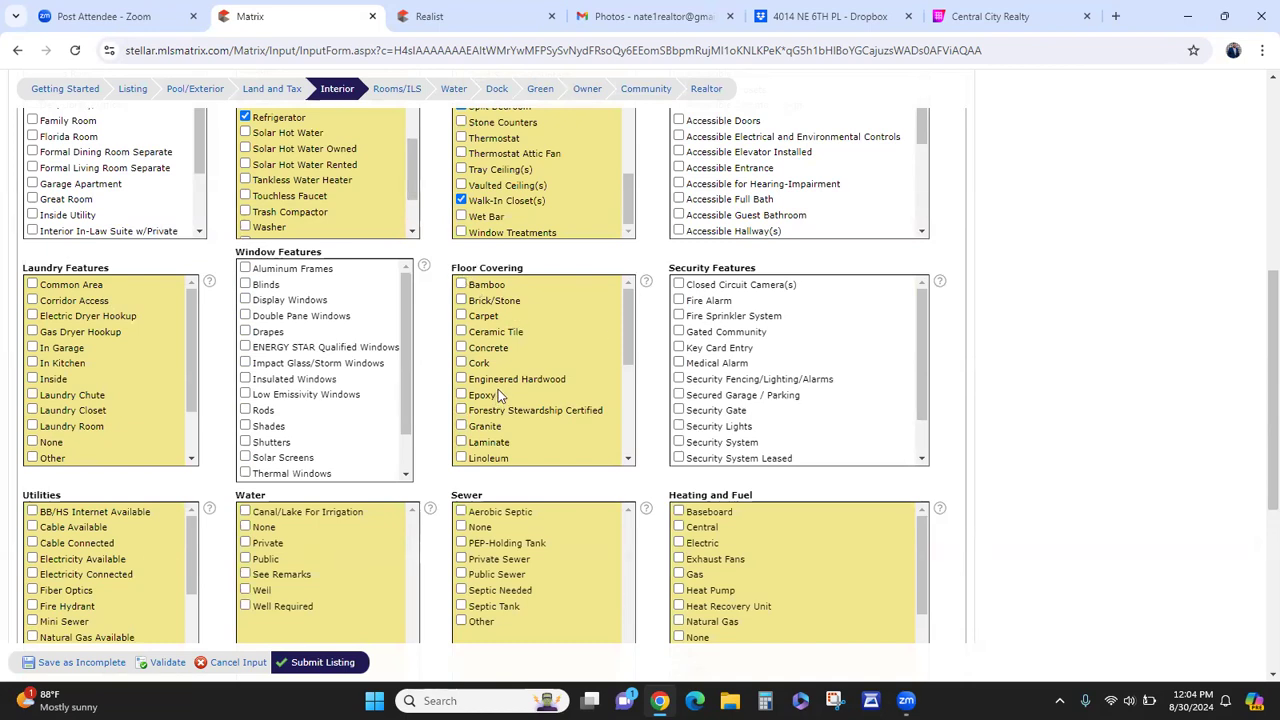
- Tick Tile under Floor Covering, then recheck the Interior page selections
{"action": "scroll", "coordinate": [502, 385], "scroll_direction": "down", "scroll_amount": 3}
{"action": "left_click", "coordinate": [474, 412]}
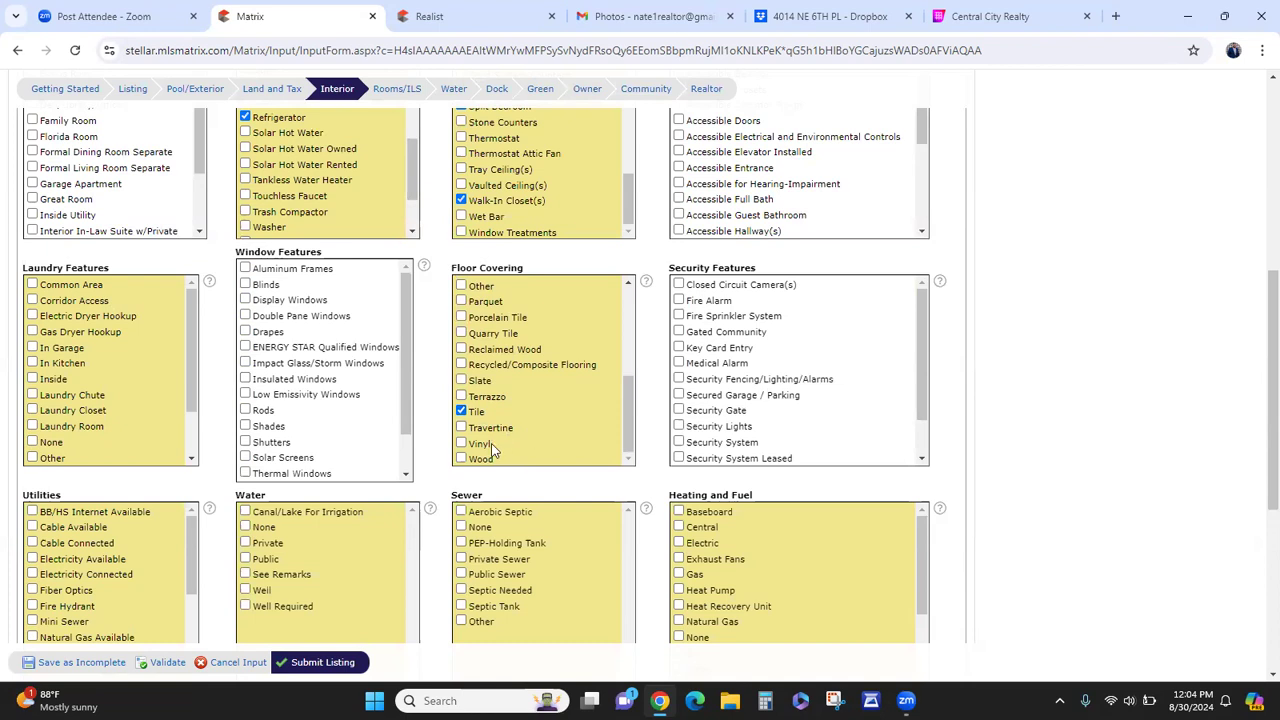
{"action": "scroll", "coordinate": [490, 440], "scroll_direction": "up", "scroll_amount": 3}
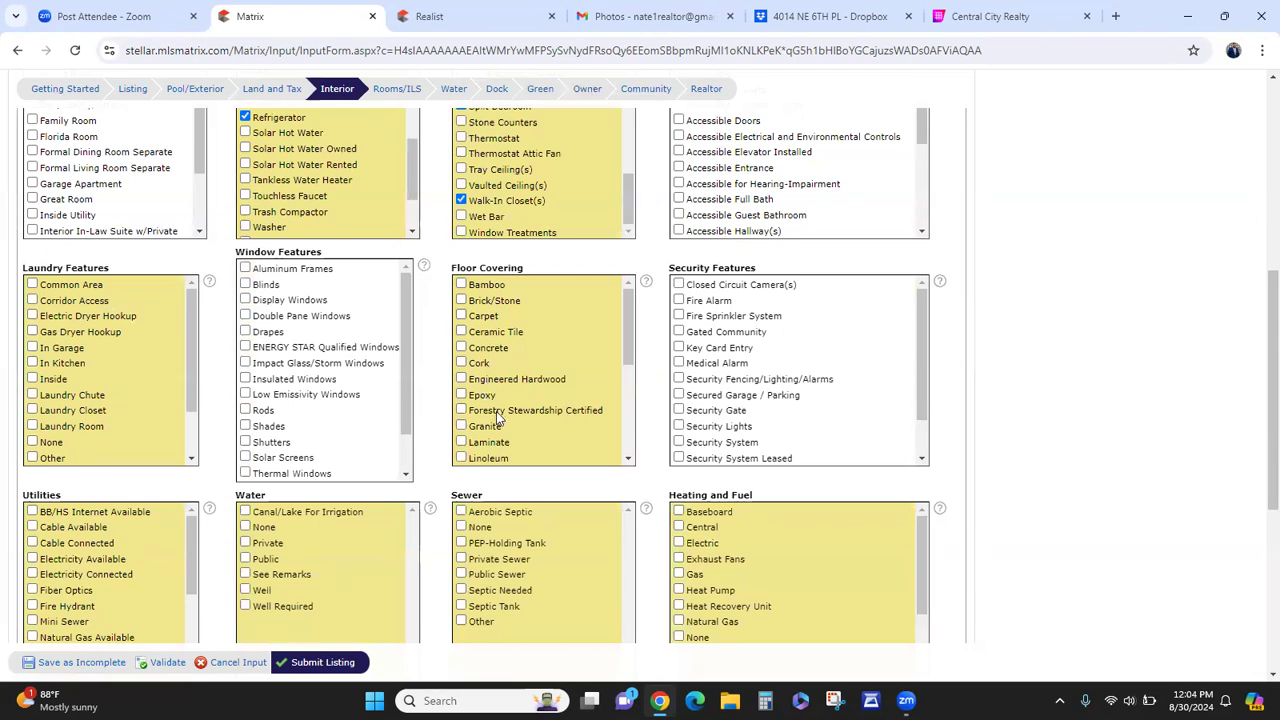
{"action": "scroll", "coordinate": [483, 398], "scroll_direction": "down", "scroll_amount": 3}
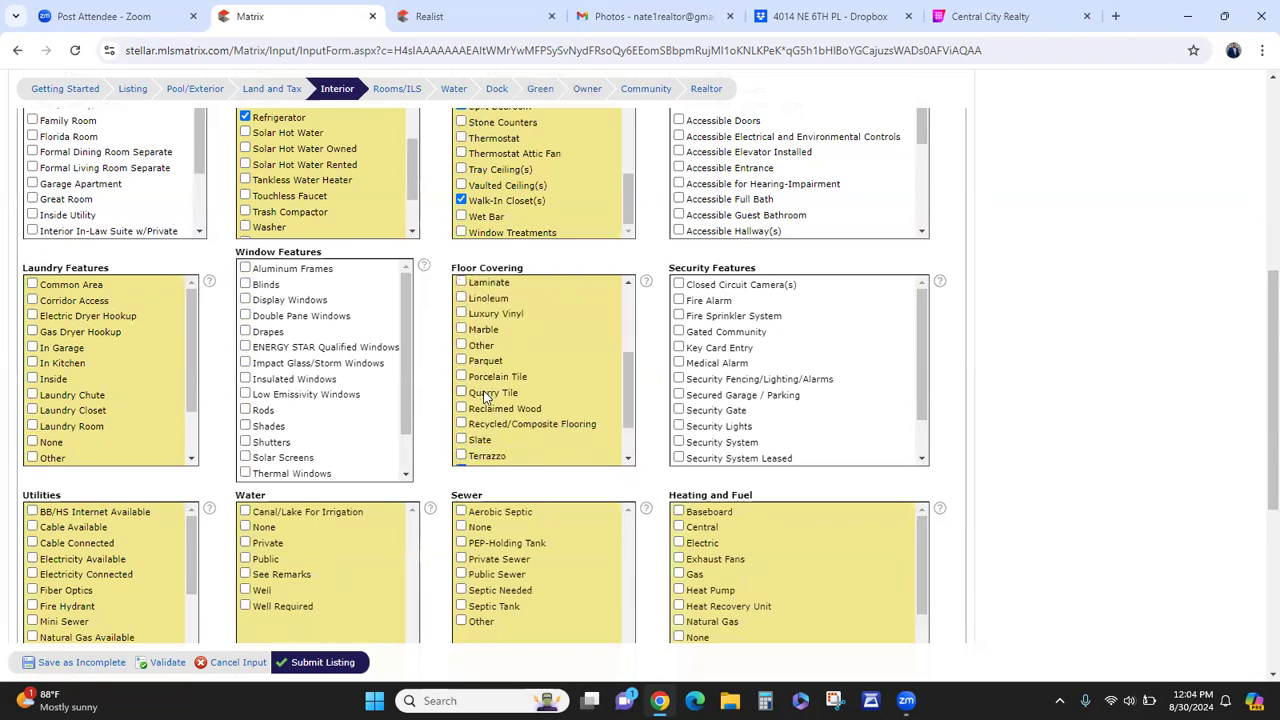
{"action": "scroll", "coordinate": [485, 395], "scroll_direction": "up", "scroll_amount": 2}
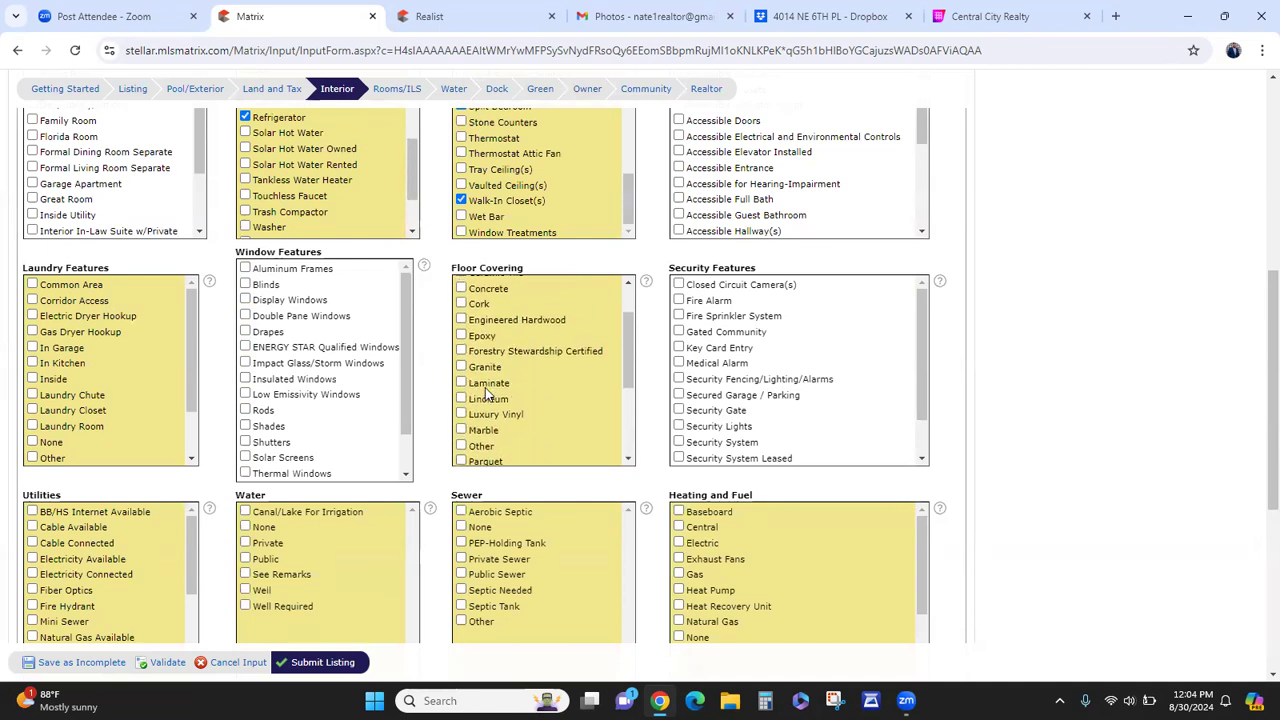
{"action": "double_click", "coordinate": [488, 383]}
{"action": "left_click", "coordinate": [523, 378]}
{"action": "scroll", "coordinate": [303, 352], "scroll_direction": "down", "scroll_amount": 1}
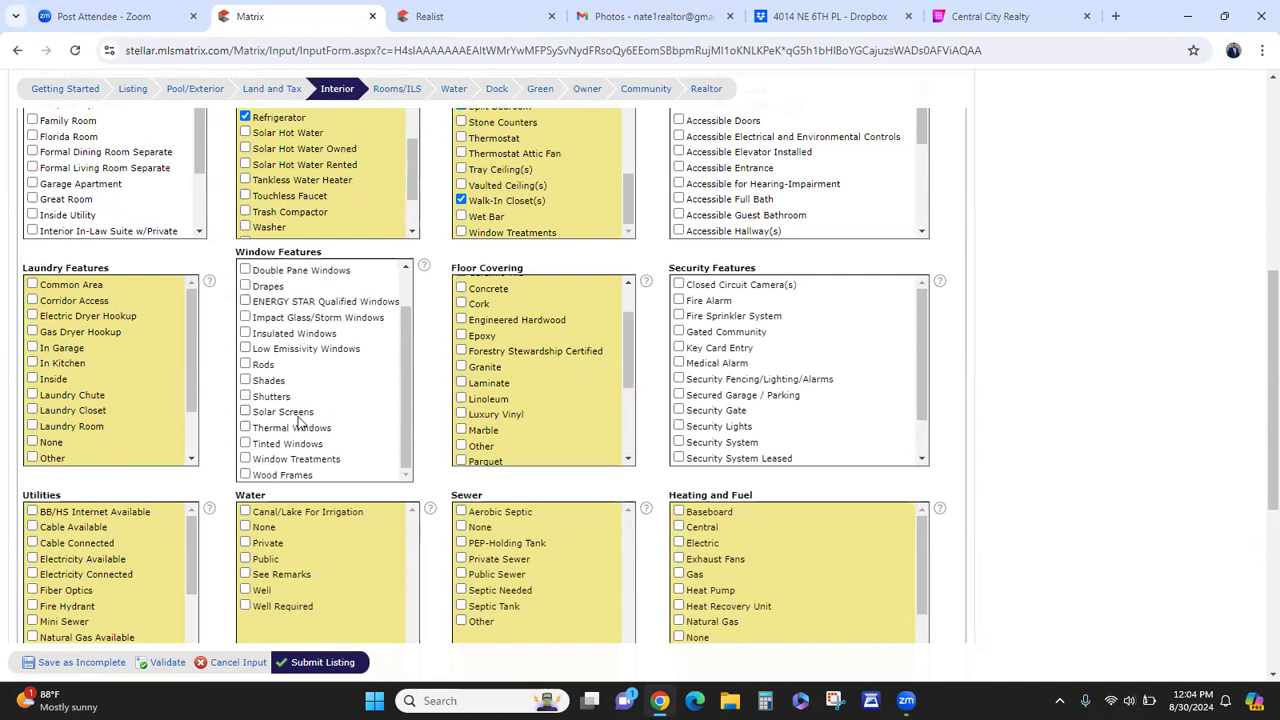
- Mark the windows as Double Pane instead of ENERGY STAR qualified
{"action": "left_click", "coordinate": [350, 302]}
{"action": "left_click", "coordinate": [352, 302]}
{"action": "left_click", "coordinate": [320, 274]}
{"action": "scroll", "coordinate": [403, 270], "scroll_direction": "up", "scroll_amount": 3}
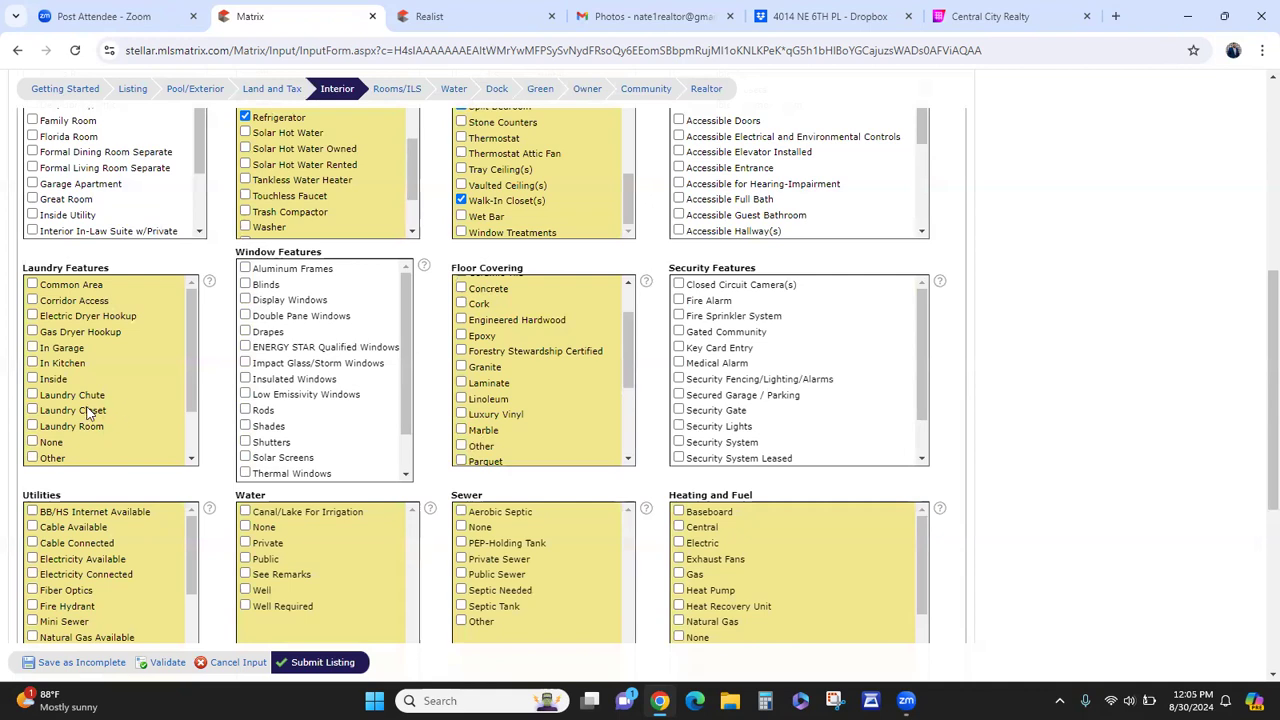
- Tick Laundry Features Inside and Laundry Room, and Utilities Electricity Connected
{"action": "left_click", "coordinate": [56, 381]}
{"action": "left_click", "coordinate": [58, 427]}
{"action": "scroll", "coordinate": [222, 348], "scroll_direction": "down", "scroll_amount": 2}
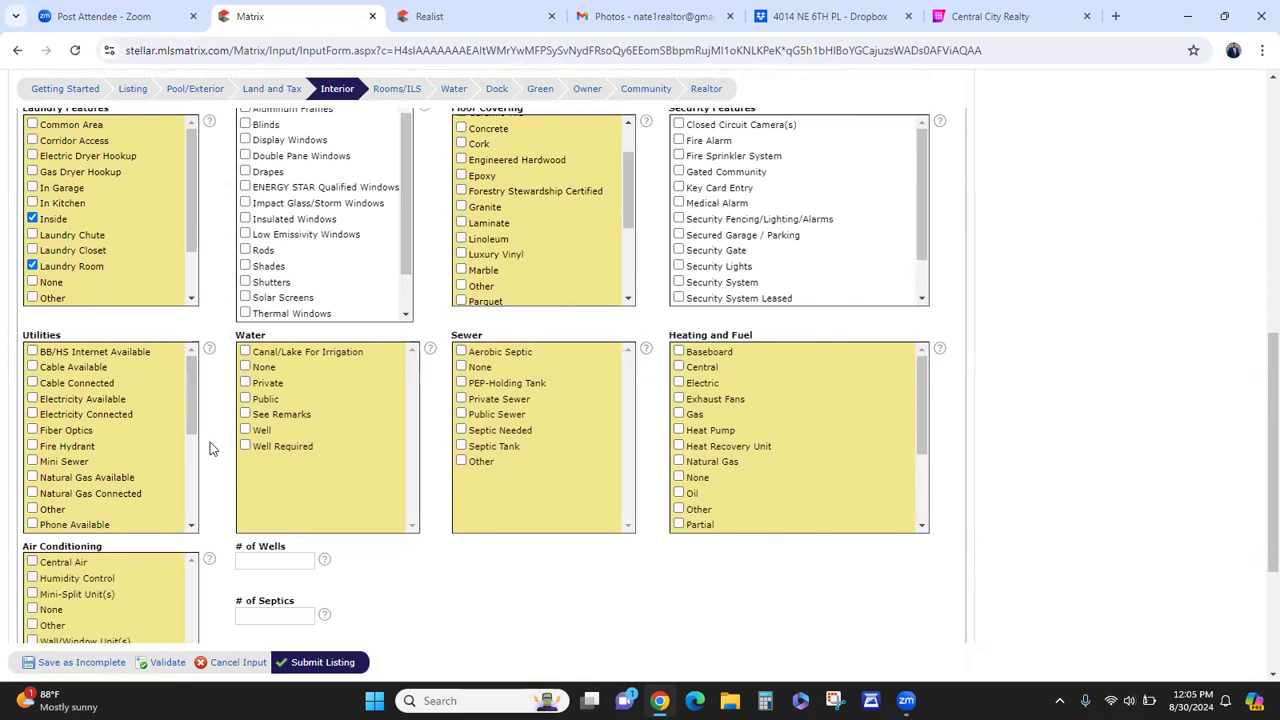
{"action": "left_click", "coordinate": [103, 416]}
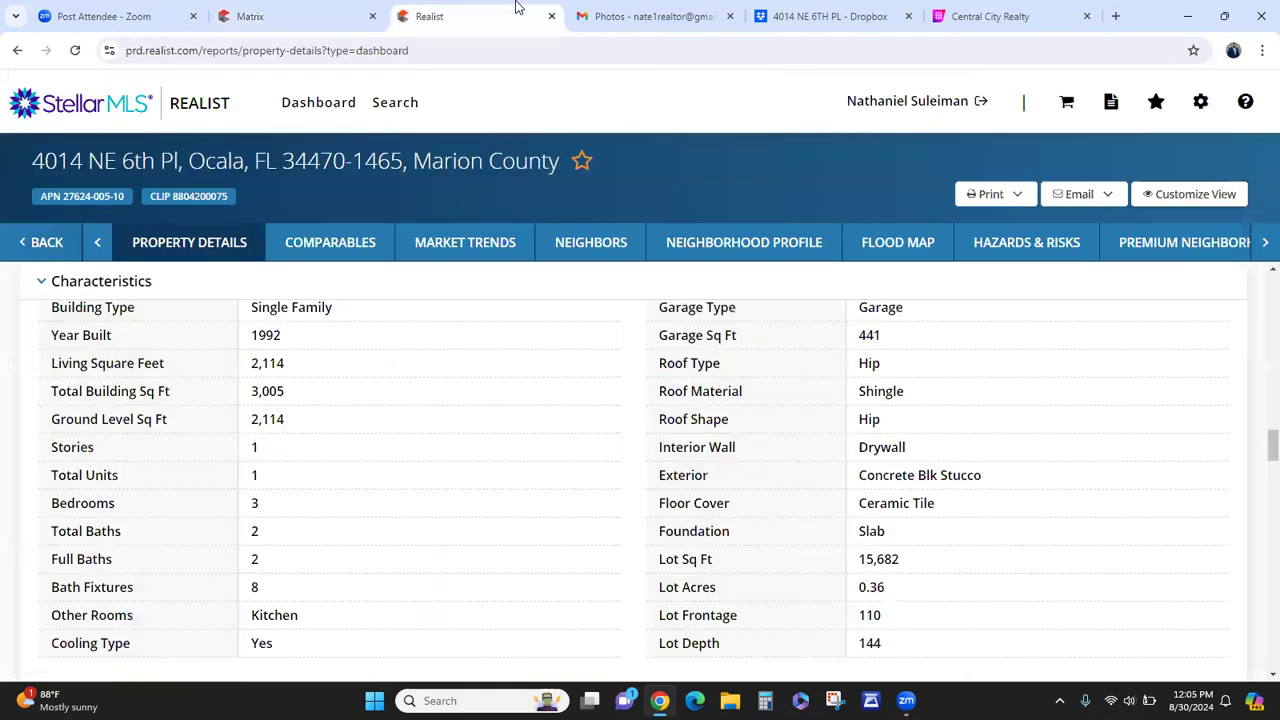
{"action": "left_click", "coordinate": [518, 12]}
{"action": "scroll", "coordinate": [520, 492], "scroll_direction": "down", "scroll_amount": 2}
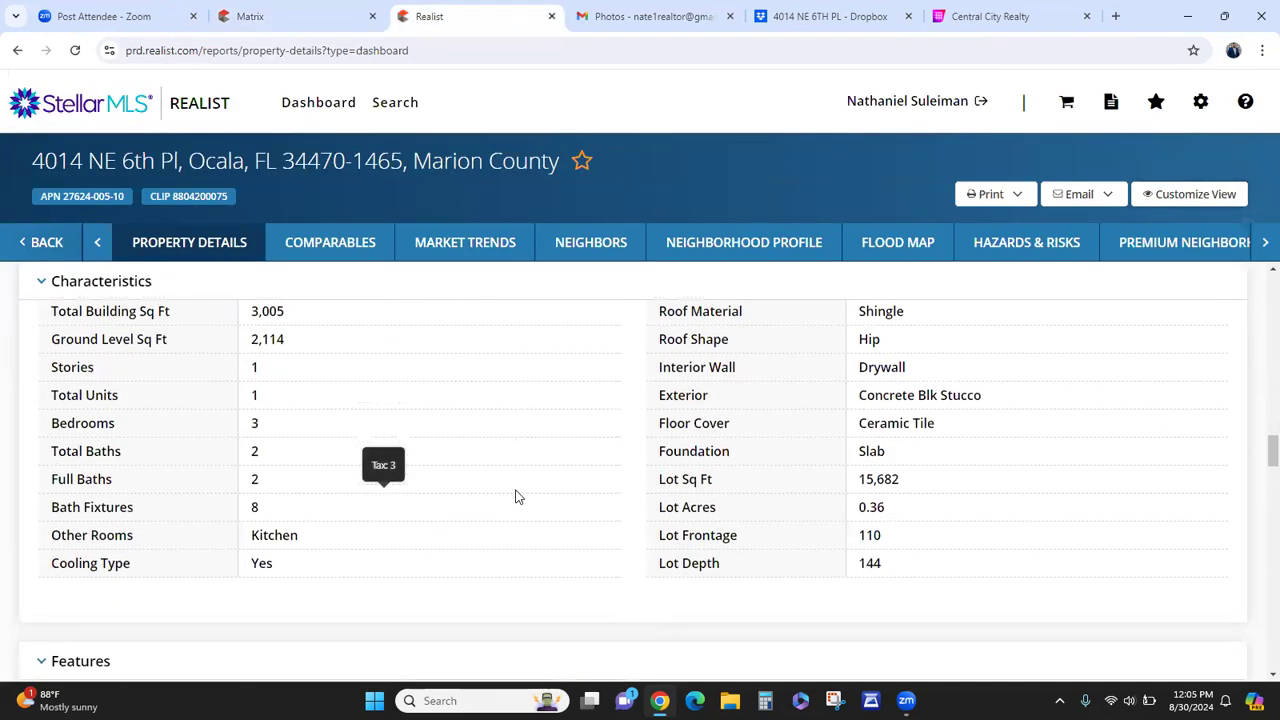
{"action": "scroll", "coordinate": [517, 496], "scroll_direction": "up", "scroll_amount": 4}
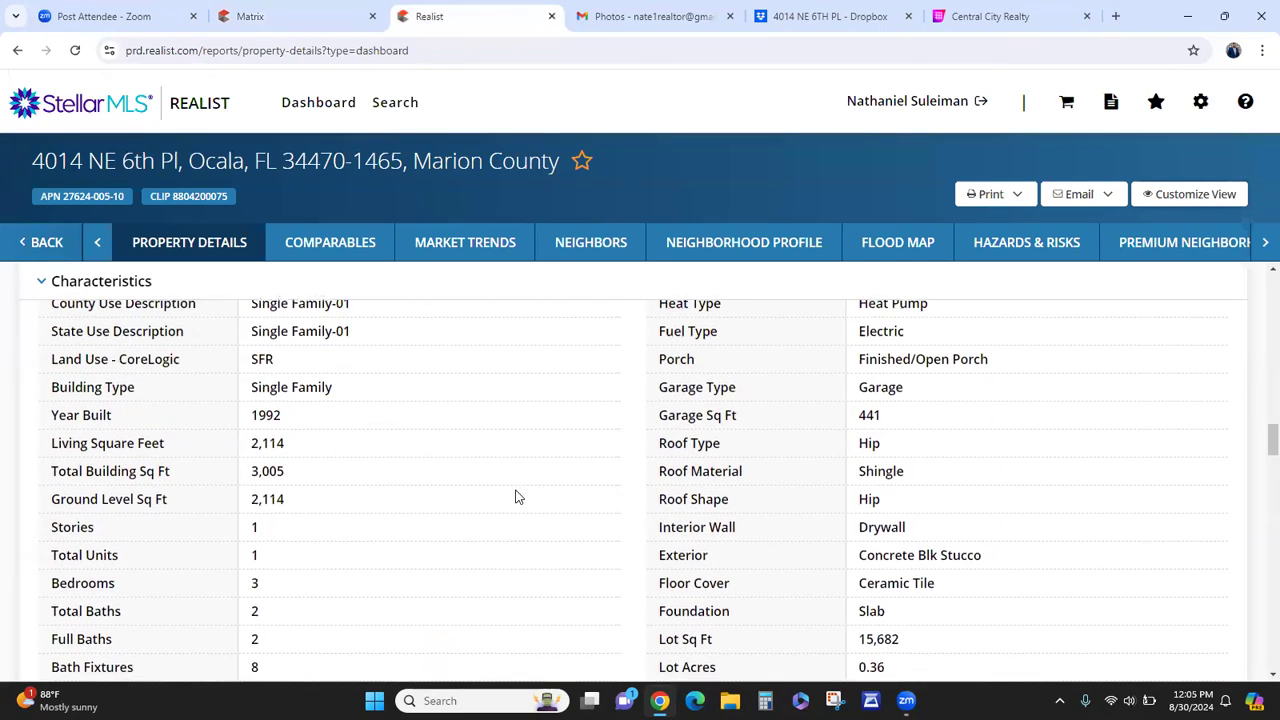
{"action": "scroll", "coordinate": [517, 497], "scroll_direction": "up", "scroll_amount": 2}
{"action": "scroll", "coordinate": [517, 497], "scroll_direction": "down", "scroll_amount": 2}
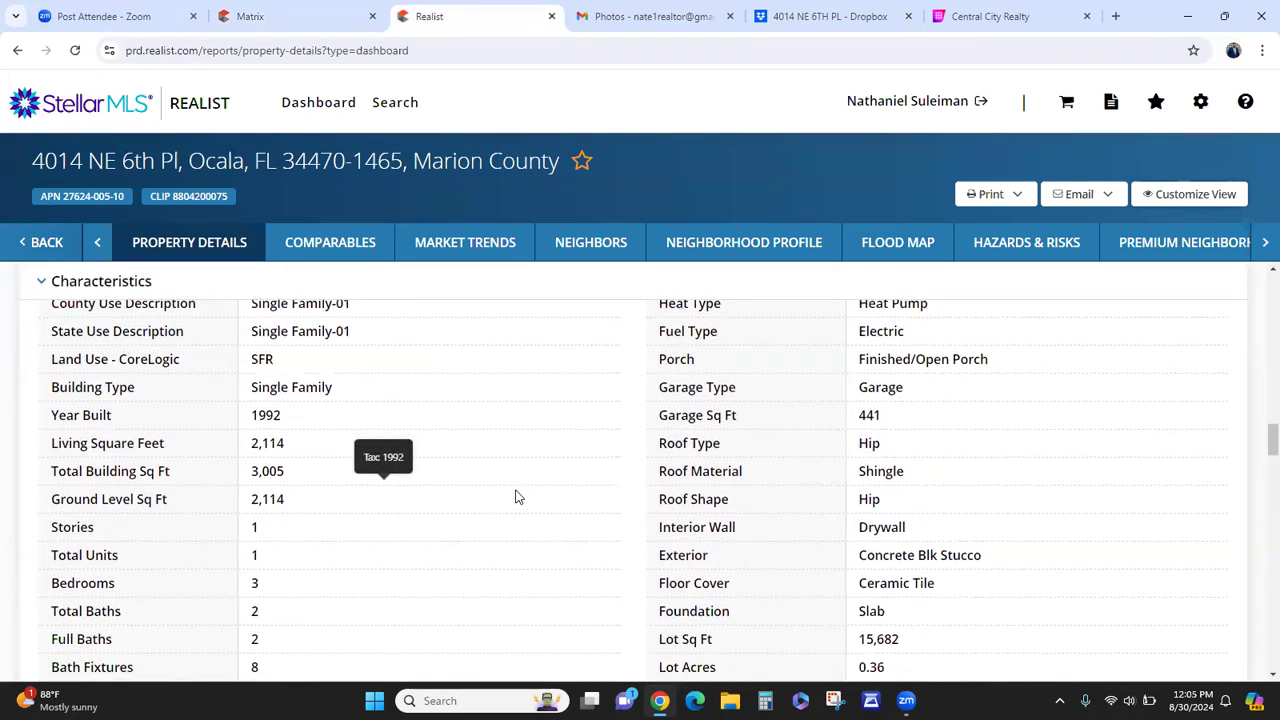
{"action": "scroll", "coordinate": [517, 497], "scroll_direction": "down", "scroll_amount": 2}
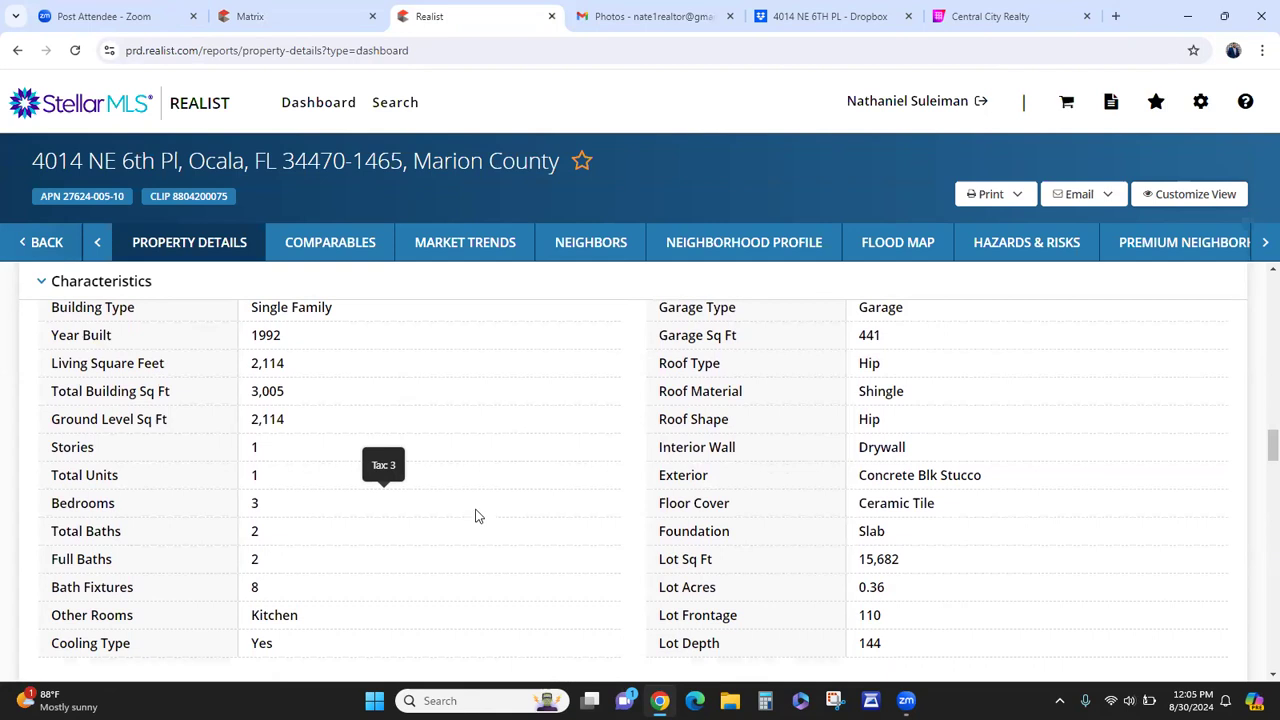
- Finish reviewing the Realist characteristics table and return to the Matrix listing's Interior page
{"action": "scroll", "coordinate": [530, 508], "scroll_direction": "down", "scroll_amount": 1}
{"action": "scroll", "coordinate": [518, 513], "scroll_direction": "up", "scroll_amount": 1}
{"action": "left_click", "coordinate": [333, 14]}
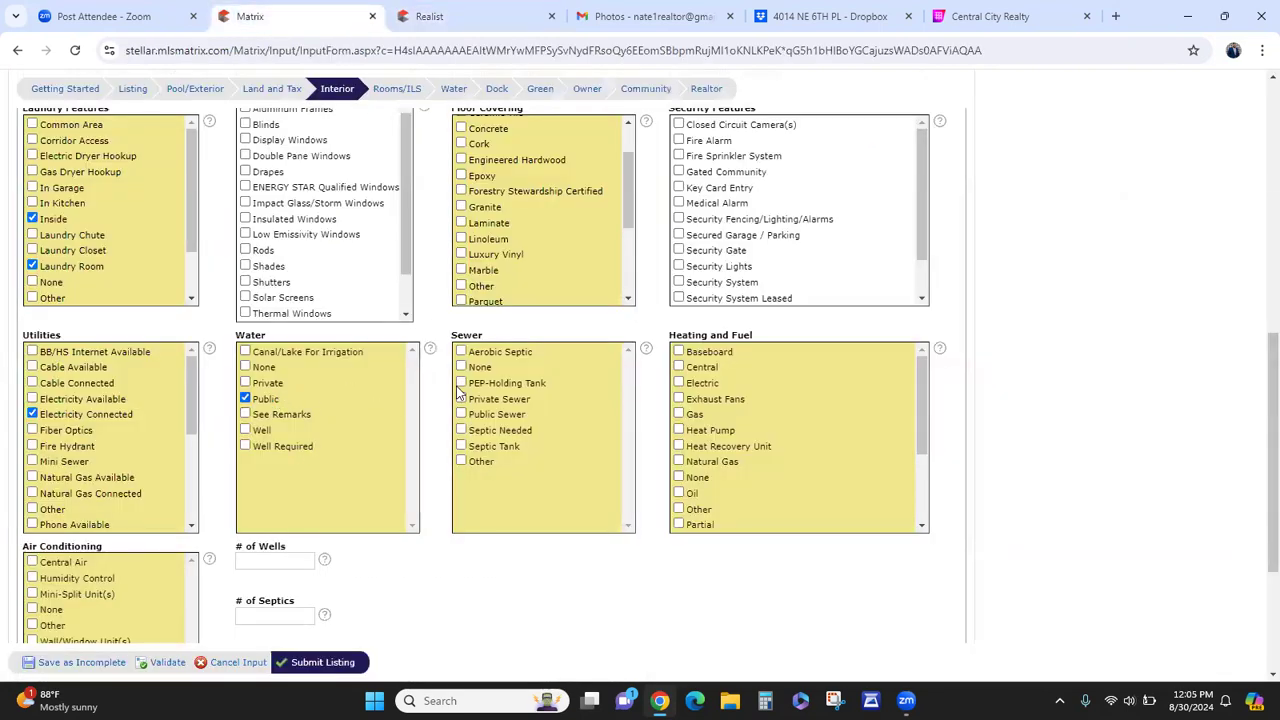
- Mark the sewer as Public Sewer and the heating as Central
{"action": "left_click", "coordinate": [505, 419]}
{"action": "left_click", "coordinate": [690, 370]}
{"action": "scroll", "coordinate": [709, 478], "scroll_direction": "down", "scroll_amount": 3}
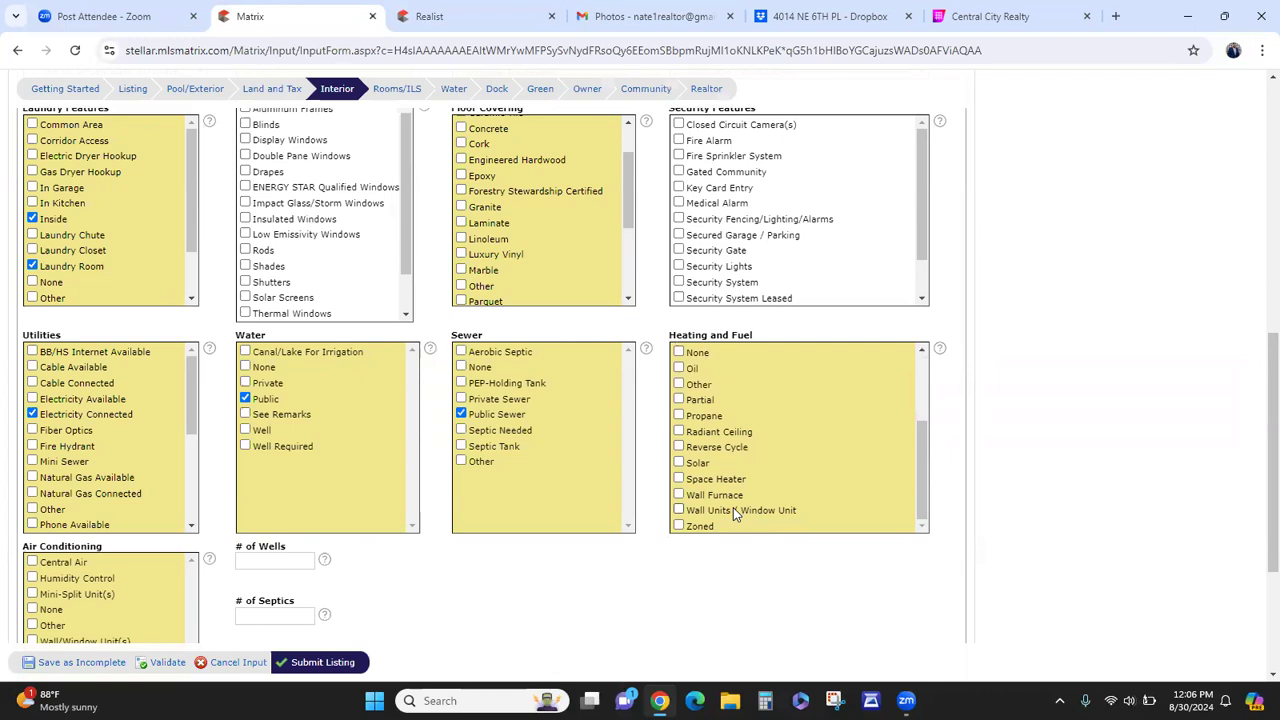
{"action": "scroll", "coordinate": [720, 507], "scroll_direction": "up", "scroll_amount": 3}
{"action": "left_click", "coordinate": [703, 370]}
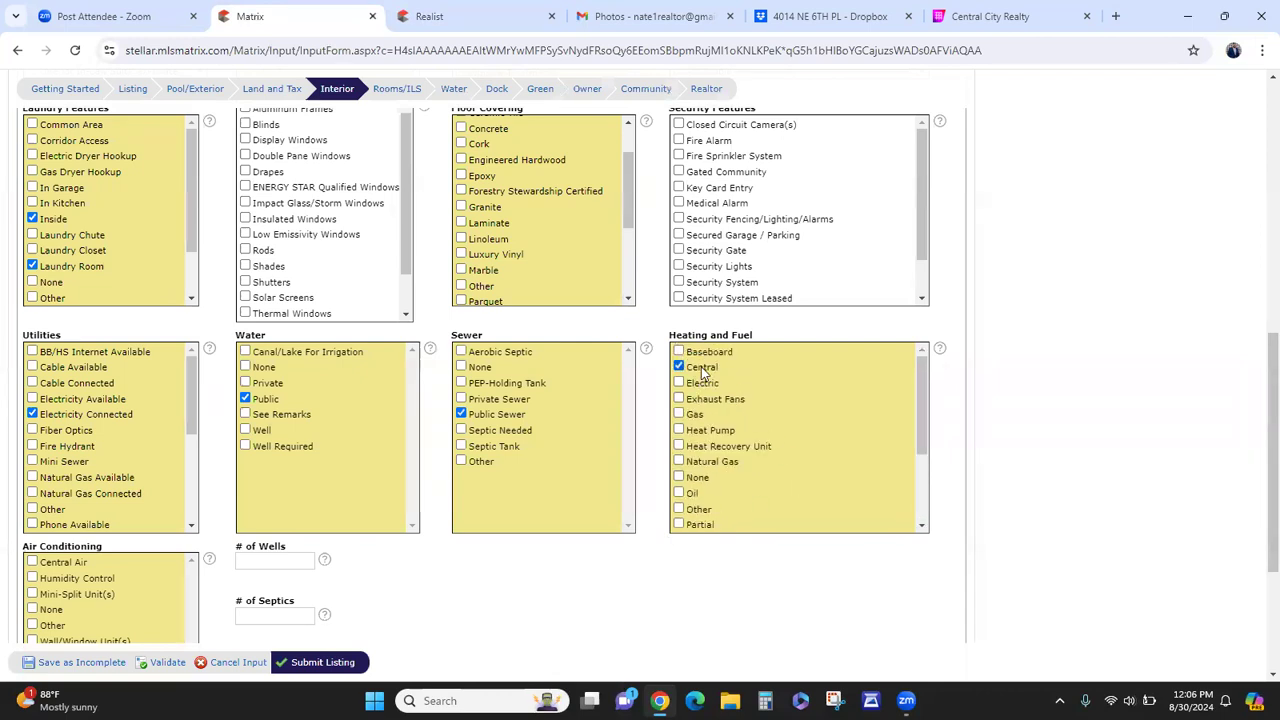
- Check Central Air for air conditioning, then go to the Rooms/ILS page
{"action": "scroll", "coordinate": [704, 443], "scroll_direction": "down", "scroll_amount": 3}
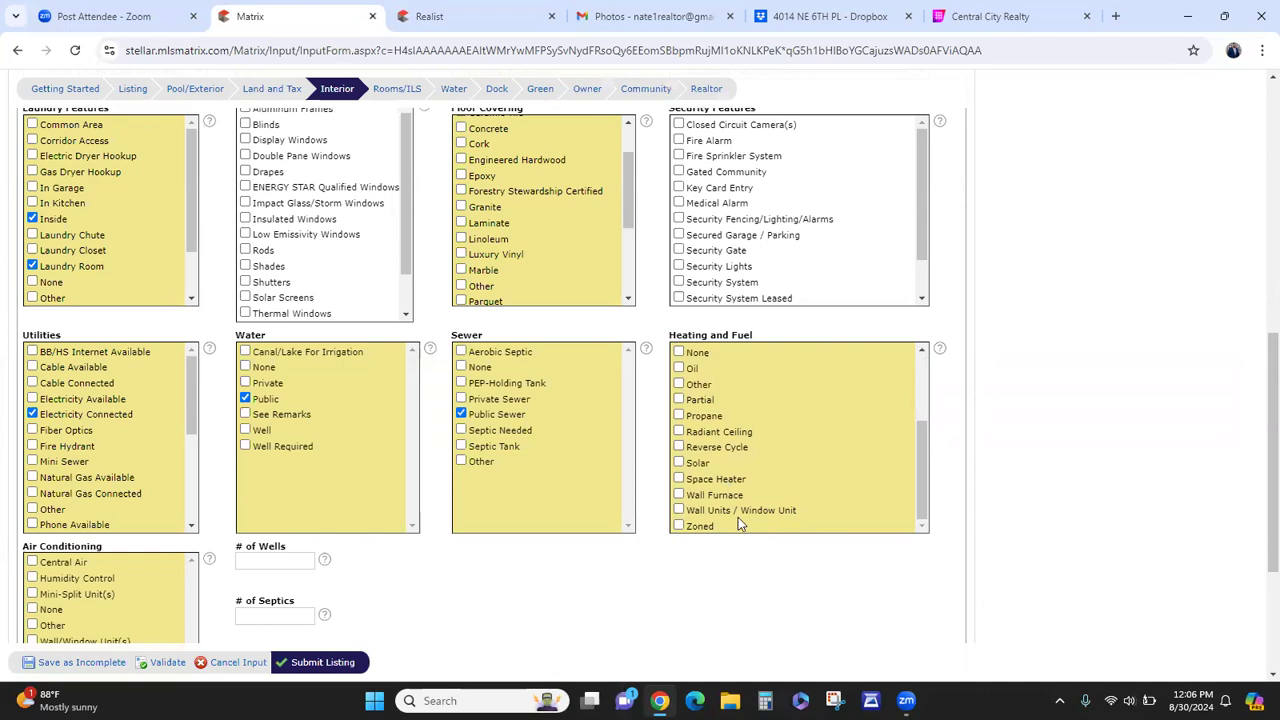
{"action": "scroll", "coordinate": [725, 420], "scroll_direction": "up", "scroll_amount": 2}
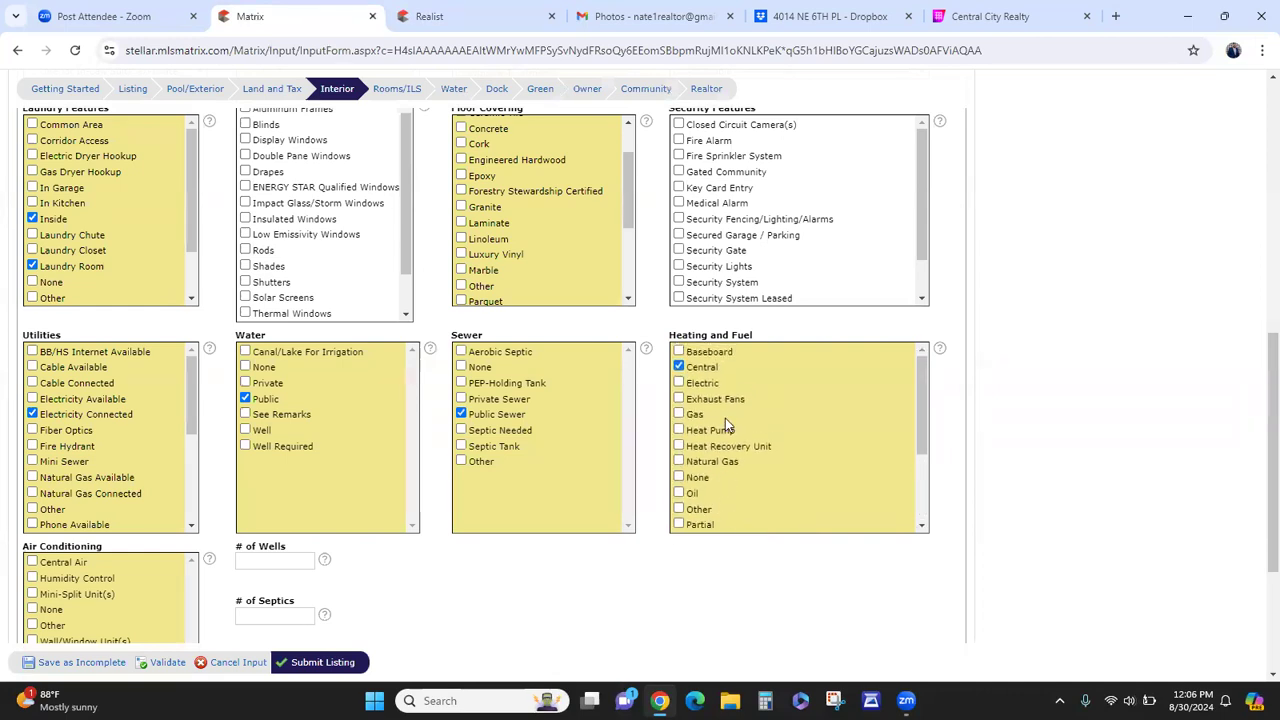
{"action": "scroll", "coordinate": [640, 434], "scroll_direction": "down", "scroll_amount": 1}
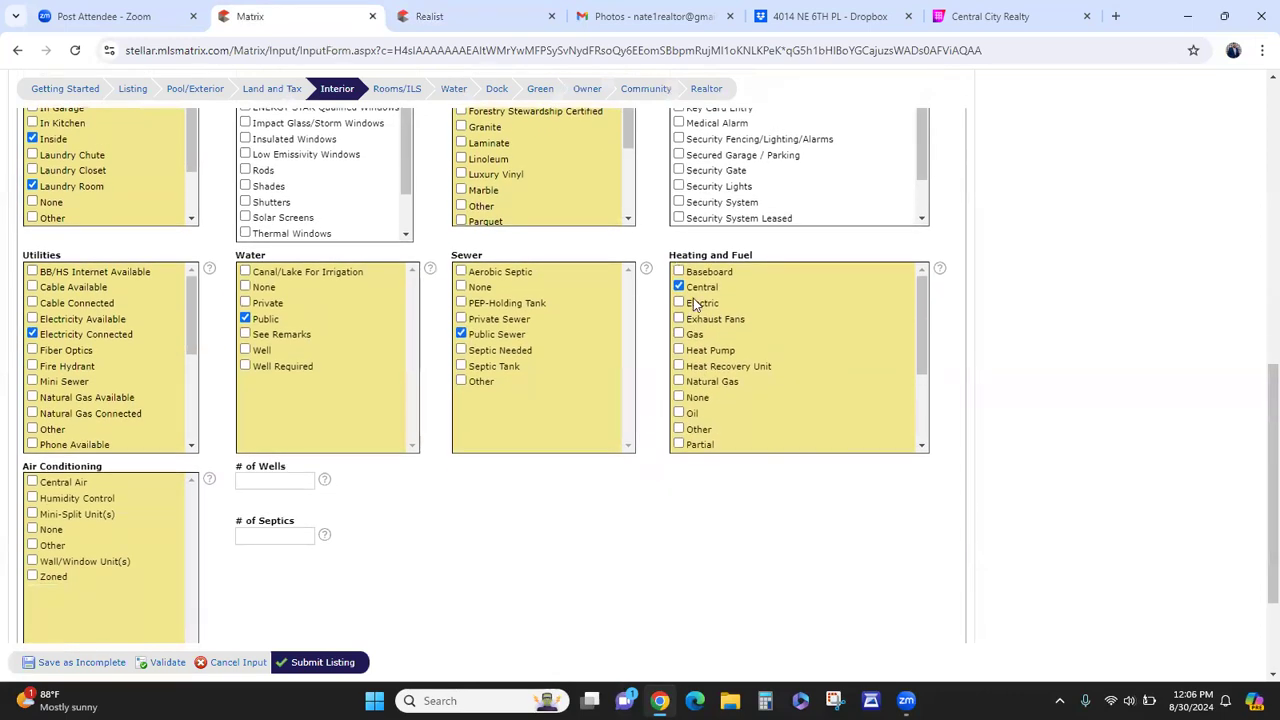
{"action": "scroll", "coordinate": [551, 500], "scroll_direction": "down", "scroll_amount": 1}
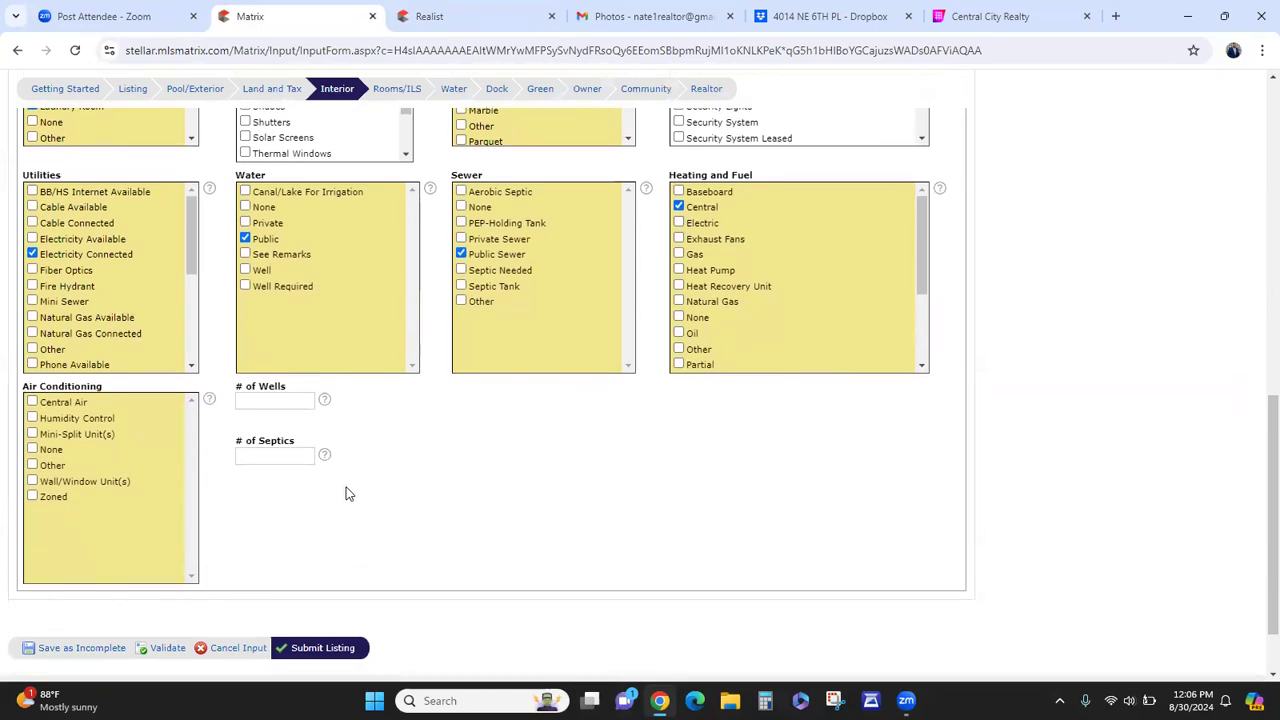
{"action": "left_click", "coordinate": [64, 402]}
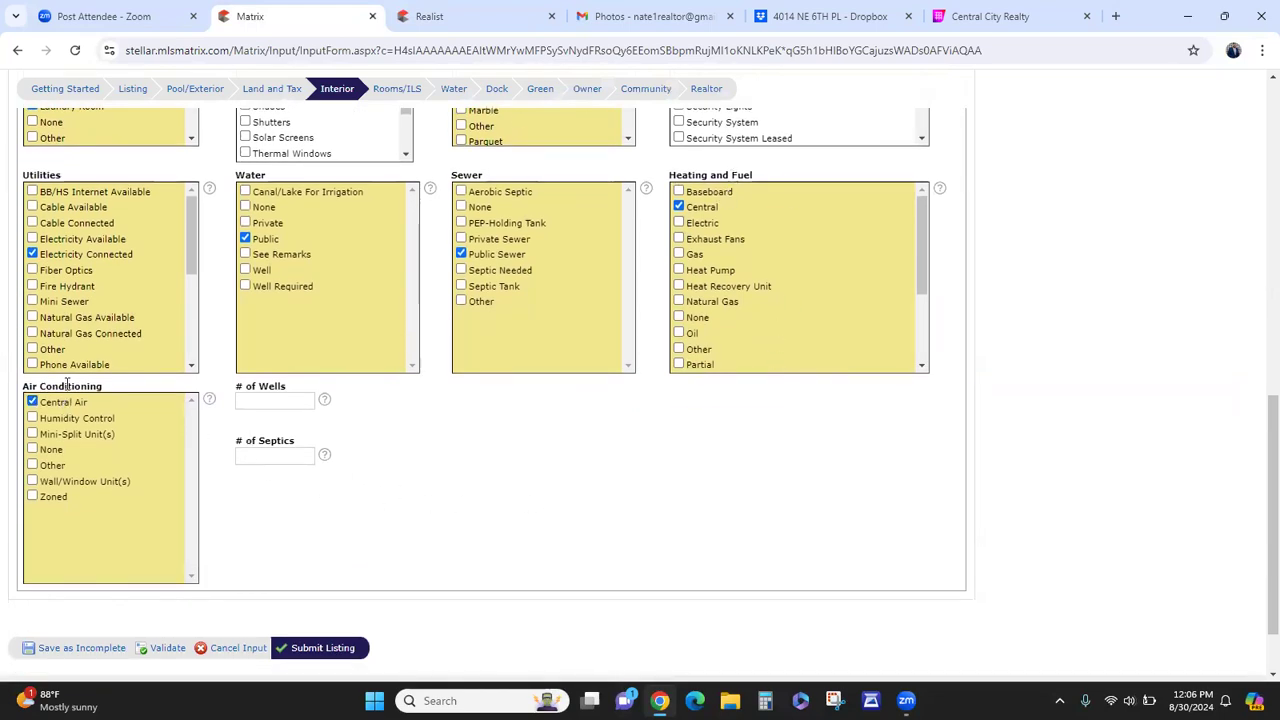
{"action": "left_click", "coordinate": [391, 90]}
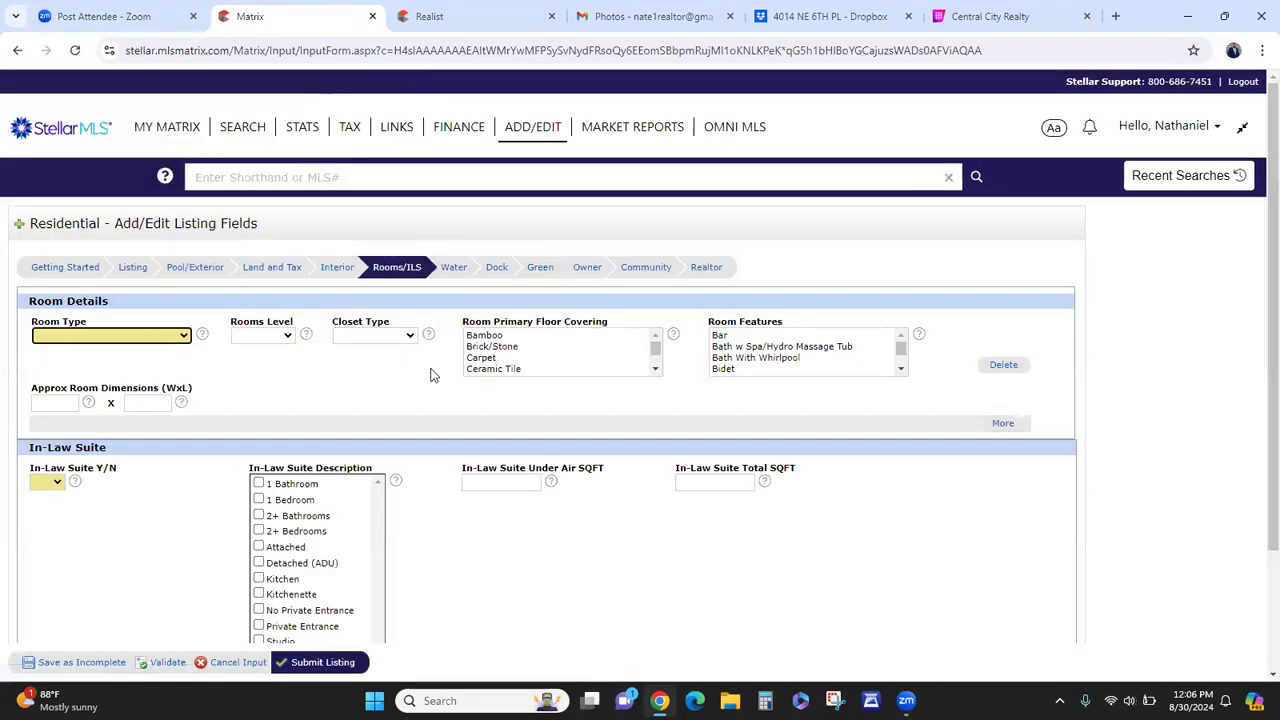
- Set the first two room rows to Primary Bedroom and Primary Bathroom
{"action": "left_click", "coordinate": [182, 337]}
{"action": "scroll", "coordinate": [123, 483], "scroll_direction": "down", "scroll_amount": 3}
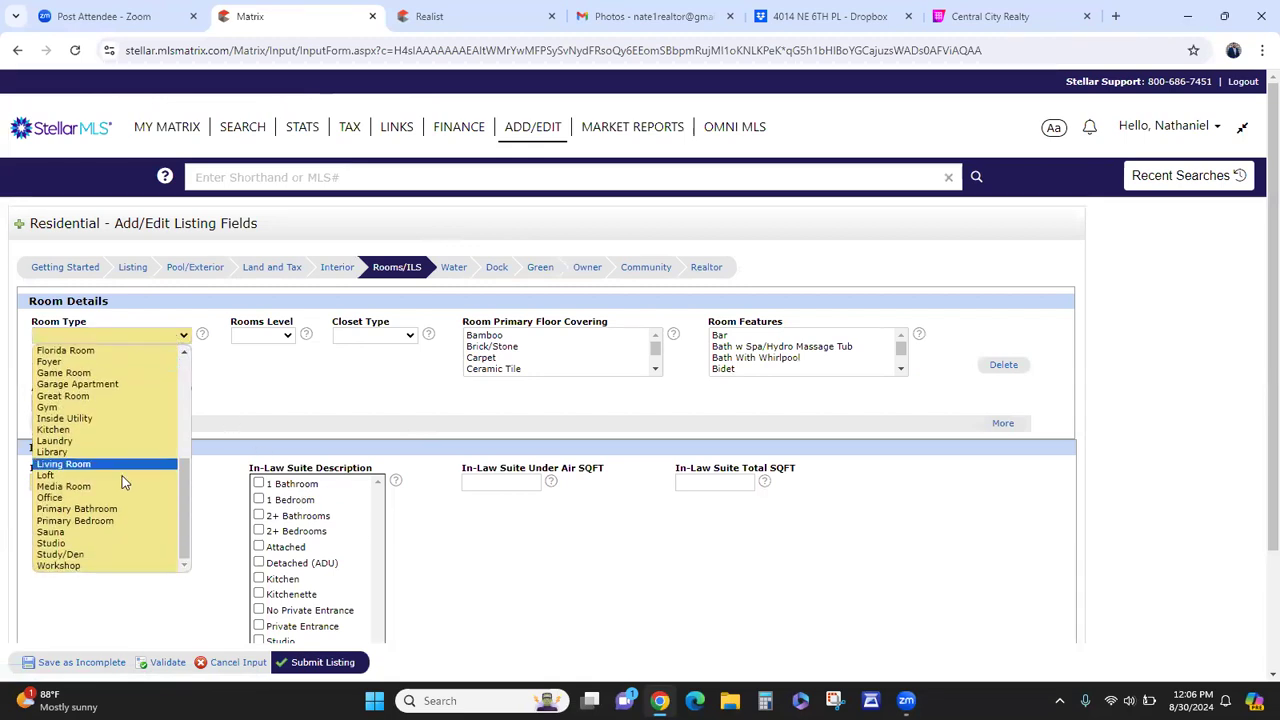
{"action": "left_click", "coordinate": [126, 521]}
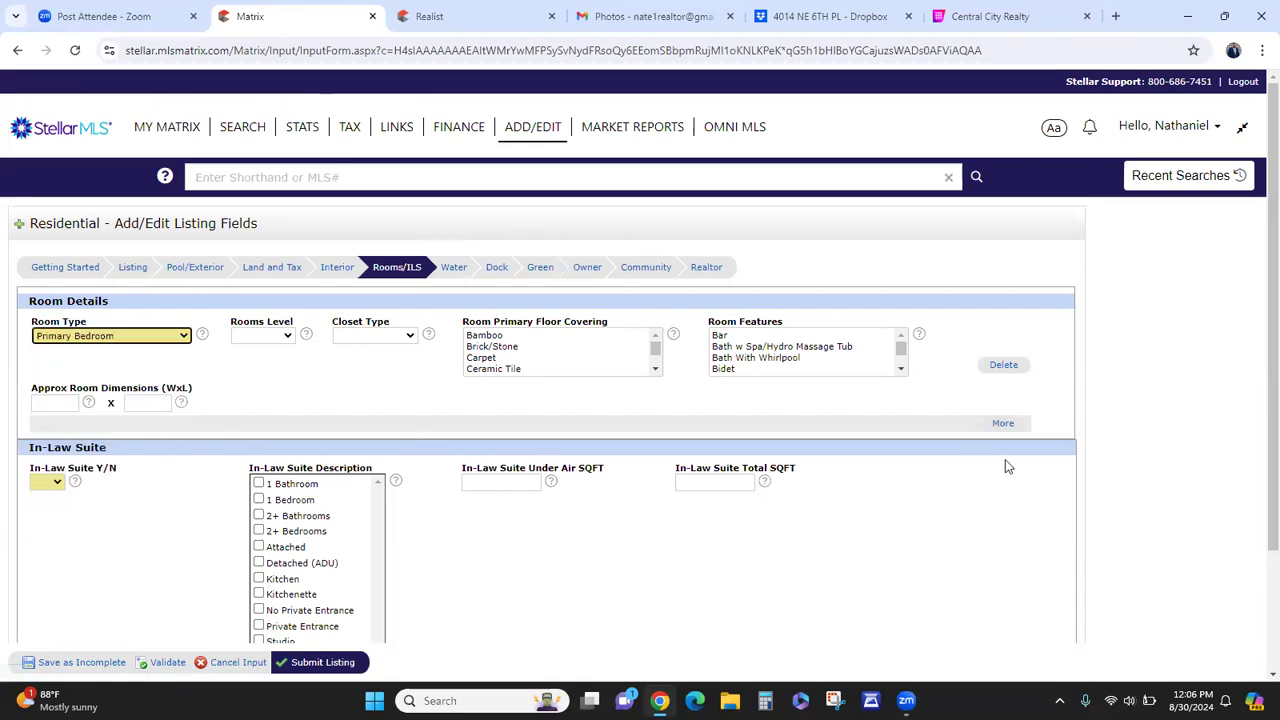
{"action": "left_click", "coordinate": [1003, 423]}
{"action": "left_click", "coordinate": [180, 435]}
{"action": "scroll", "coordinate": [131, 483], "scroll_direction": "down", "scroll_amount": 3}
{"action": "left_click", "coordinate": [150, 605]}
{"action": "scroll", "coordinate": [281, 541], "scroll_direction": "down", "scroll_amount": 3}
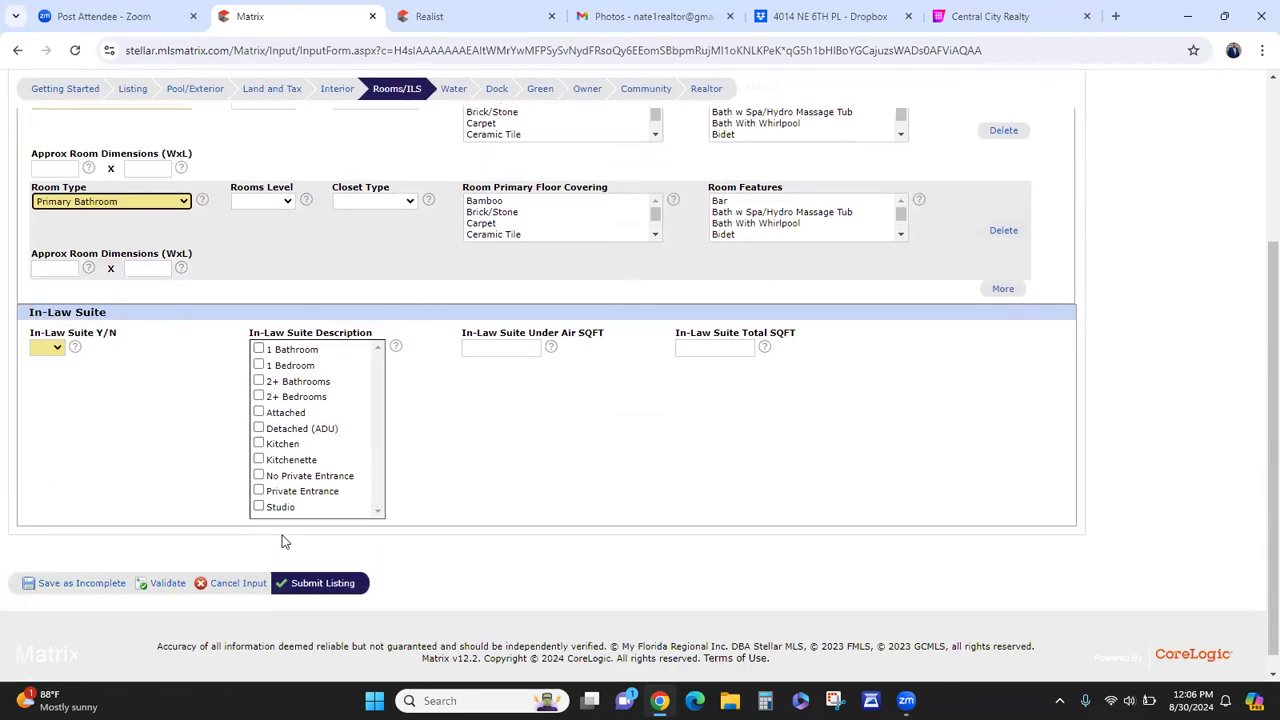
- Add three more room rows as Living Room, Dining Room and Kitchen
{"action": "left_click", "coordinate": [1002, 270]}
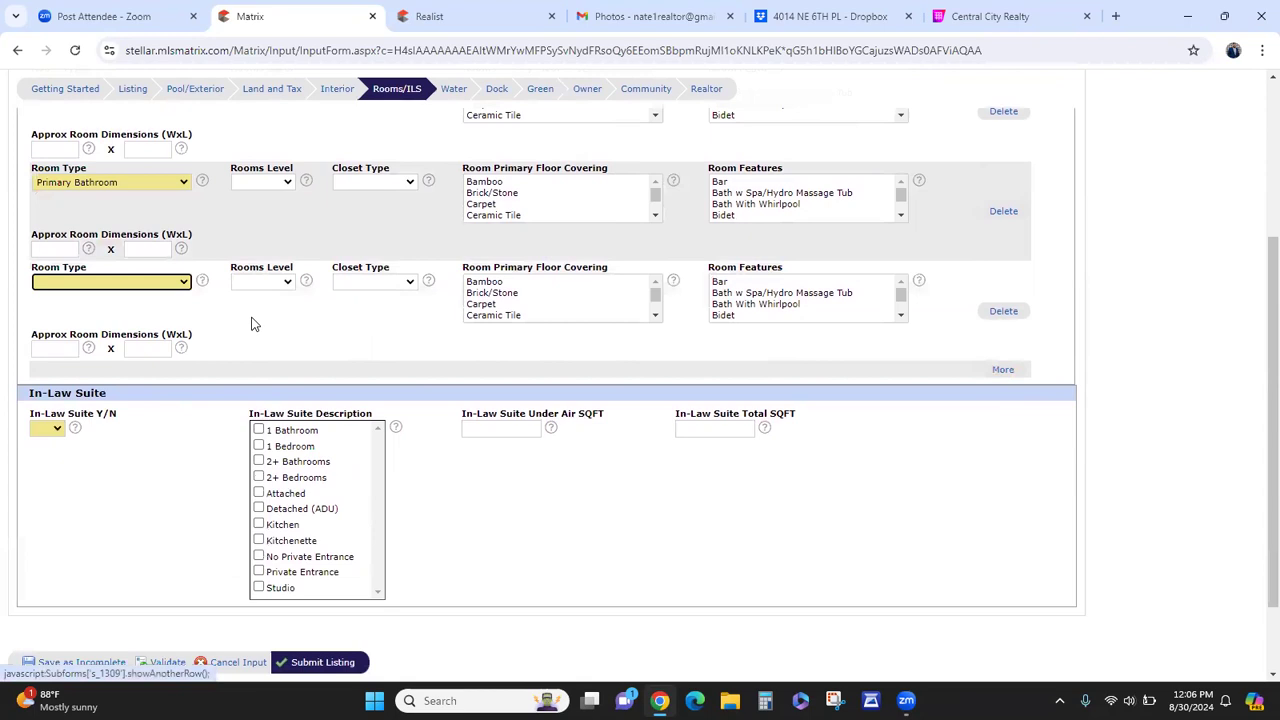
{"action": "left_click", "coordinate": [143, 278]}
{"action": "scroll", "coordinate": [112, 394], "scroll_direction": "down", "scroll_amount": 5}
{"action": "left_click", "coordinate": [101, 408]}
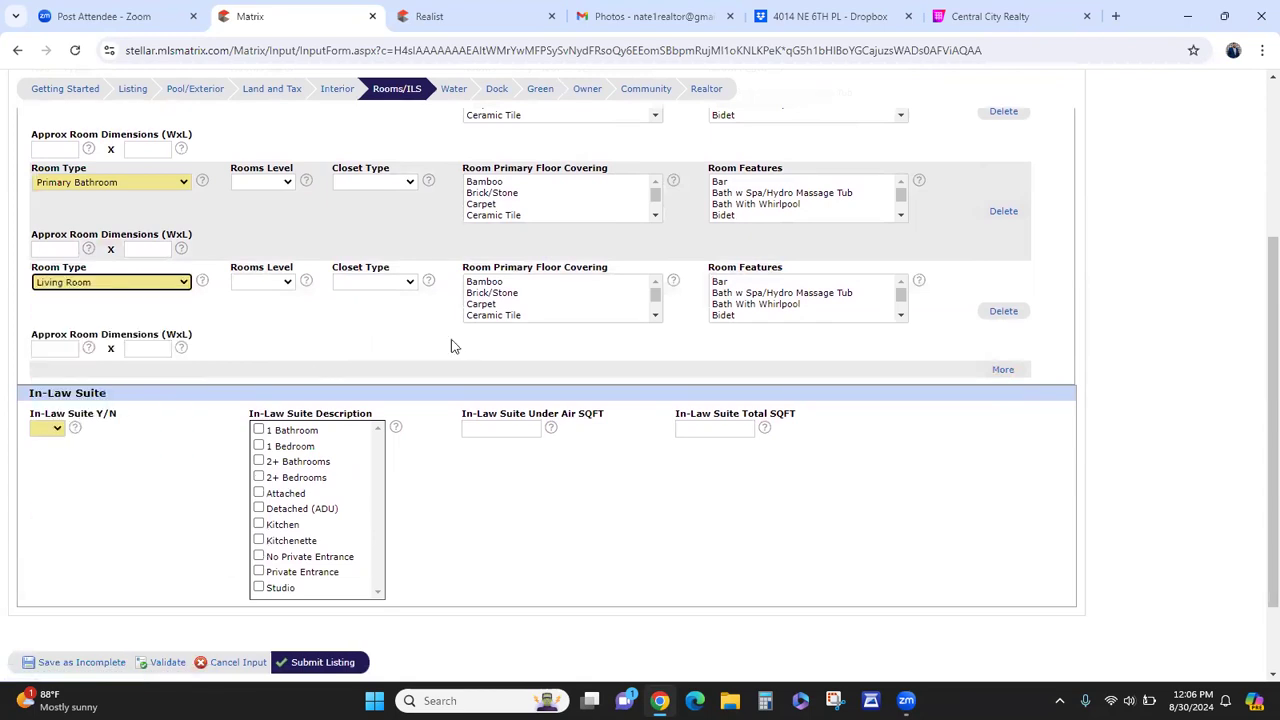
{"action": "left_click", "coordinate": [1002, 369]}
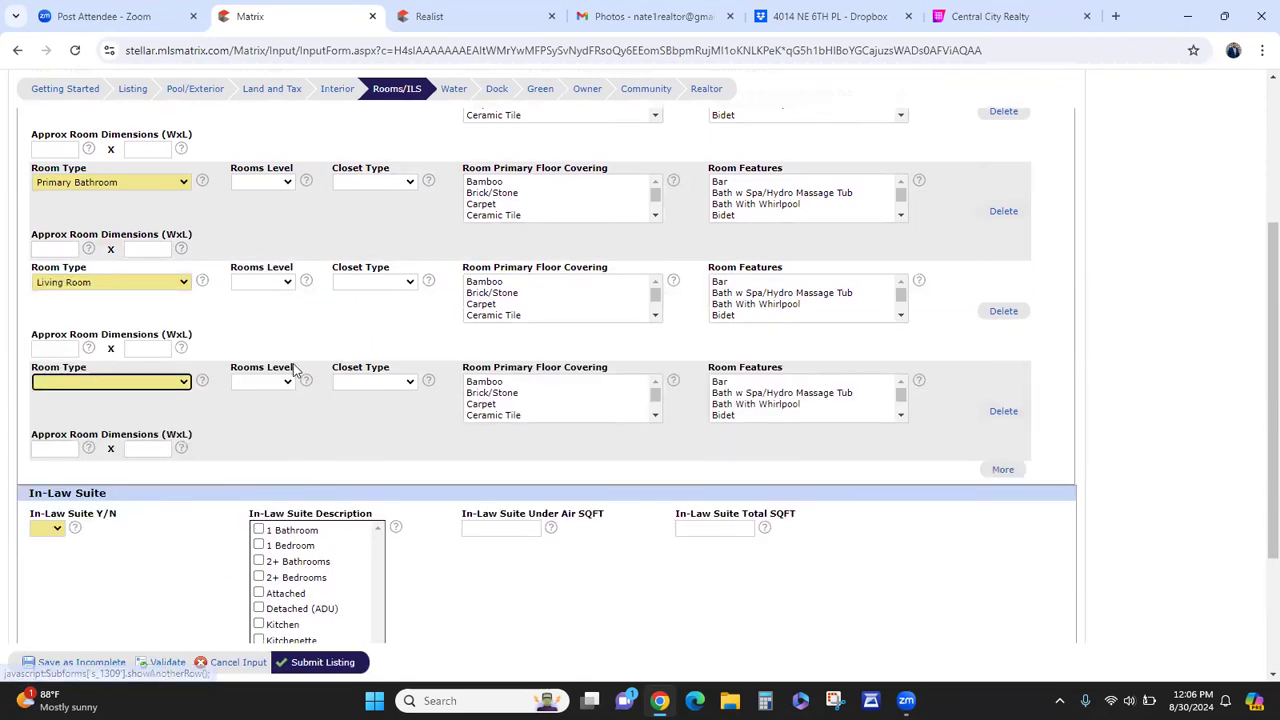
{"action": "left_click", "coordinate": [145, 382]}
{"action": "left_click", "coordinate": [110, 592]}
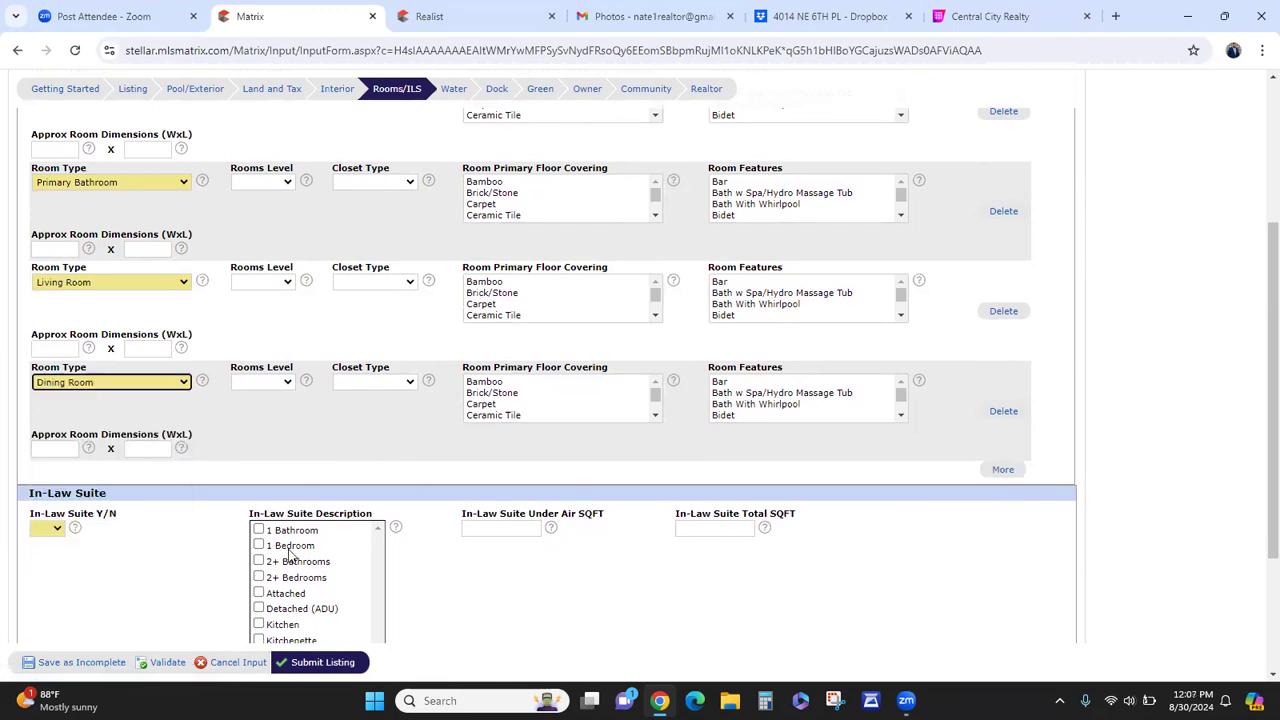
{"action": "left_click", "coordinate": [1004, 469]}
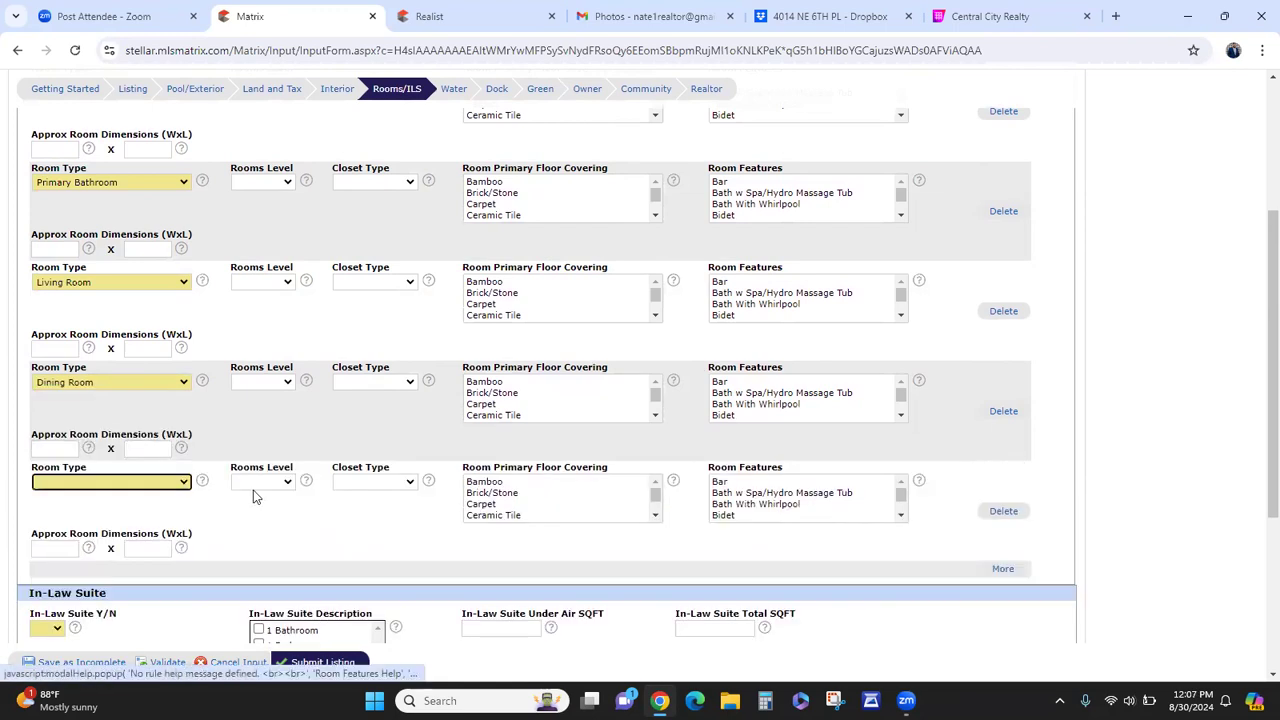
{"action": "left_click", "coordinate": [157, 487]}
{"action": "scroll", "coordinate": [134, 430], "scroll_direction": "down", "scroll_amount": 5}
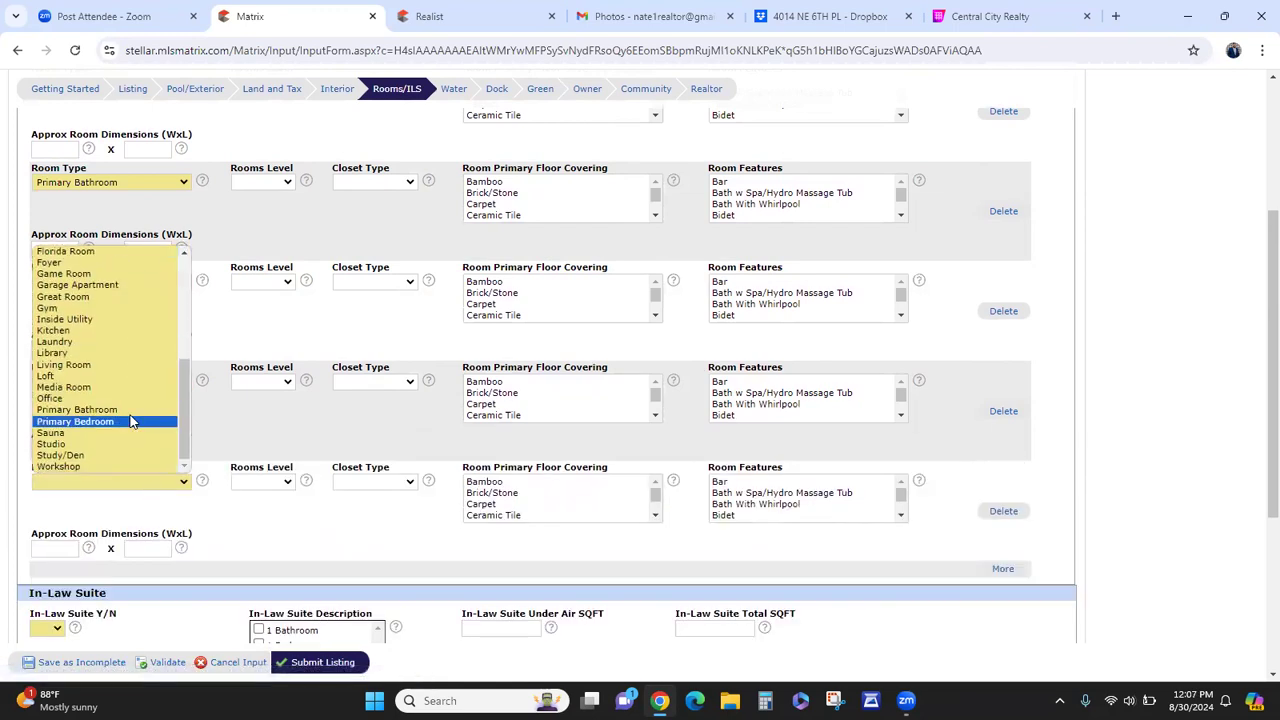
{"action": "left_click", "coordinate": [98, 331]}
{"action": "scroll", "coordinate": [266, 437], "scroll_direction": "up", "scroll_amount": 1}
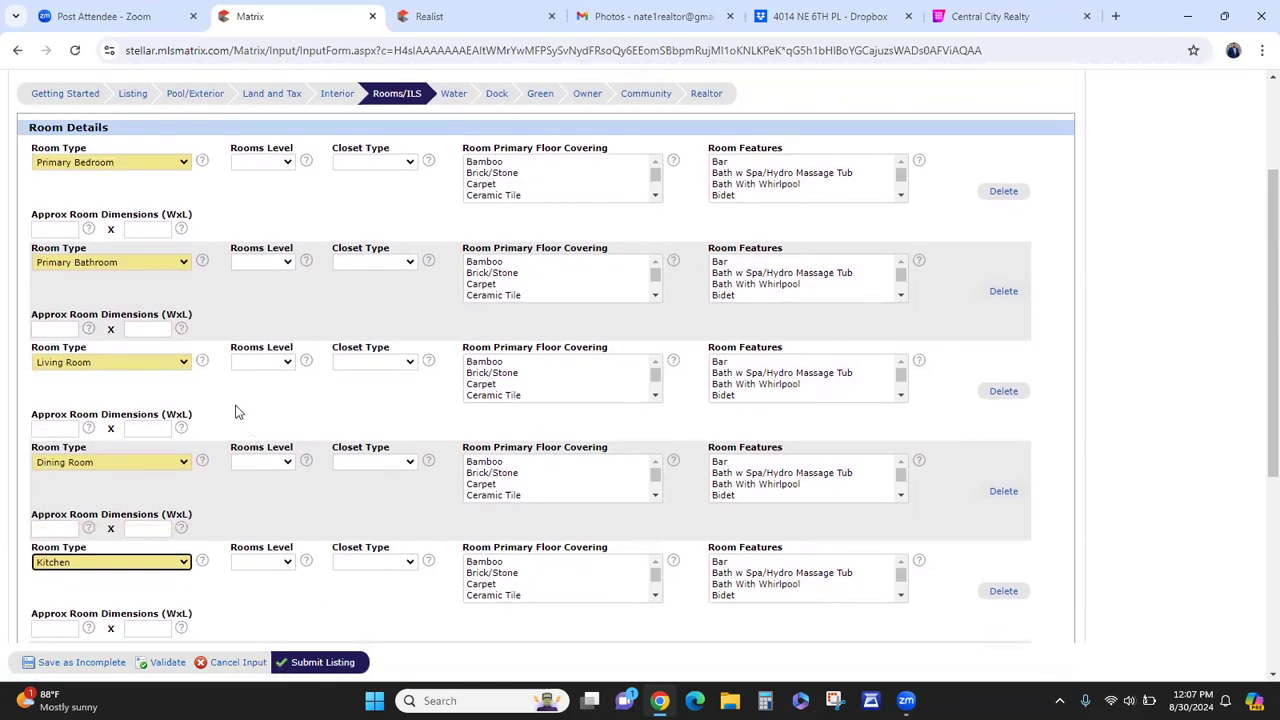
- Give the Primary Bedroom a Walk-in Closet and visit the room width and length fields
{"action": "left_click", "coordinate": [364, 163]}
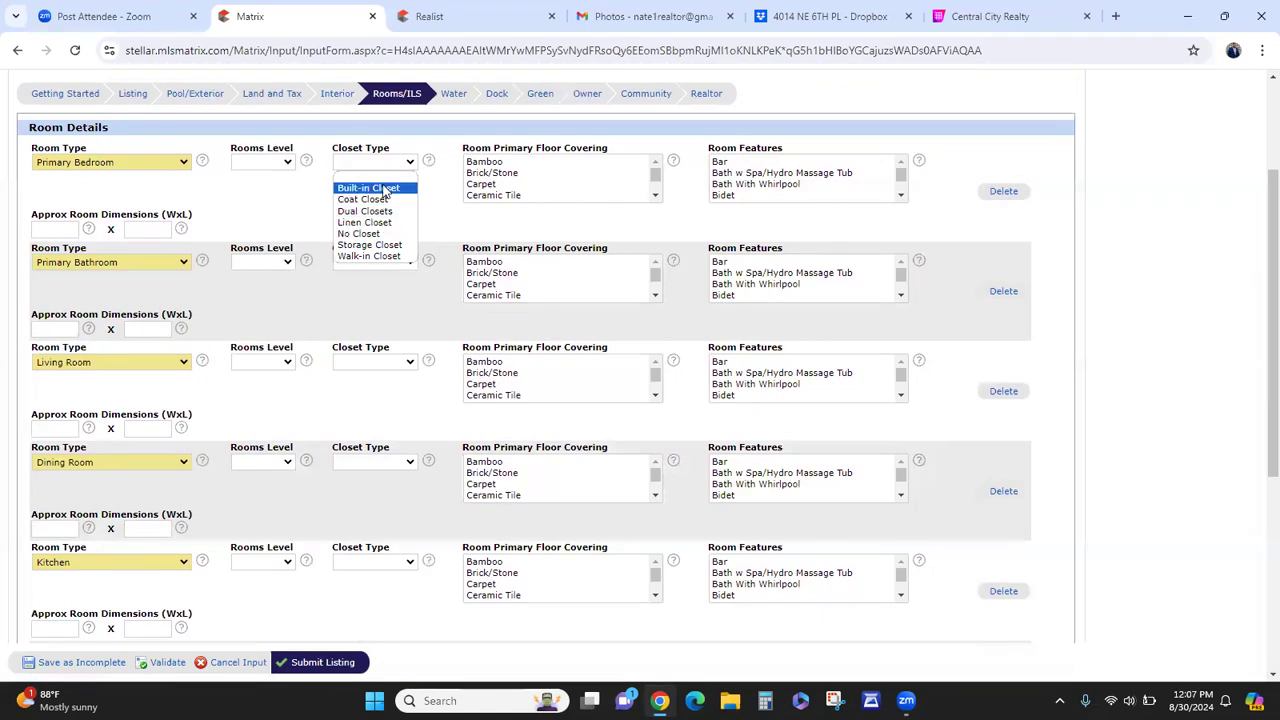
{"action": "left_click", "coordinate": [369, 257]}
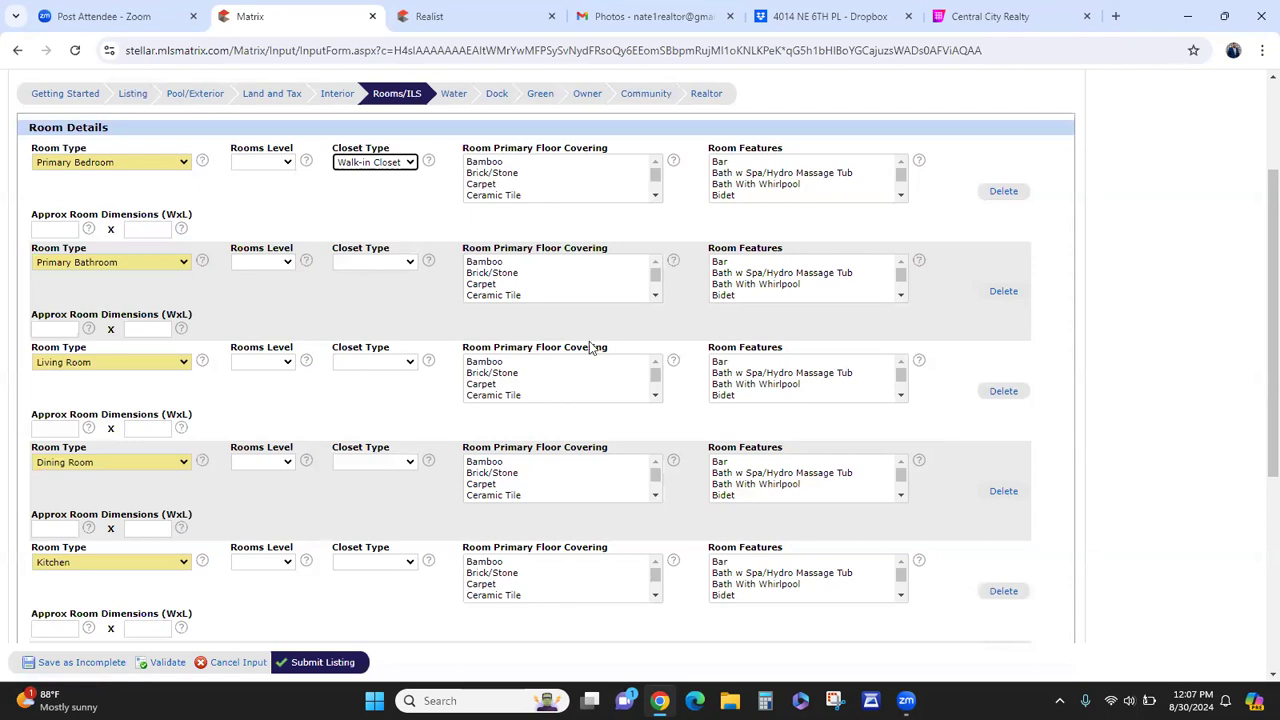
{"action": "left_click", "coordinate": [62, 428]}
{"action": "left_click", "coordinate": [143, 428]}
{"action": "left_click", "coordinate": [214, 421]}
{"action": "left_click", "coordinate": [40, 331]}
{"action": "left_click", "coordinate": [145, 330]}
{"action": "left_click", "coordinate": [63, 228]}
{"action": "left_click", "coordinate": [137, 232]}
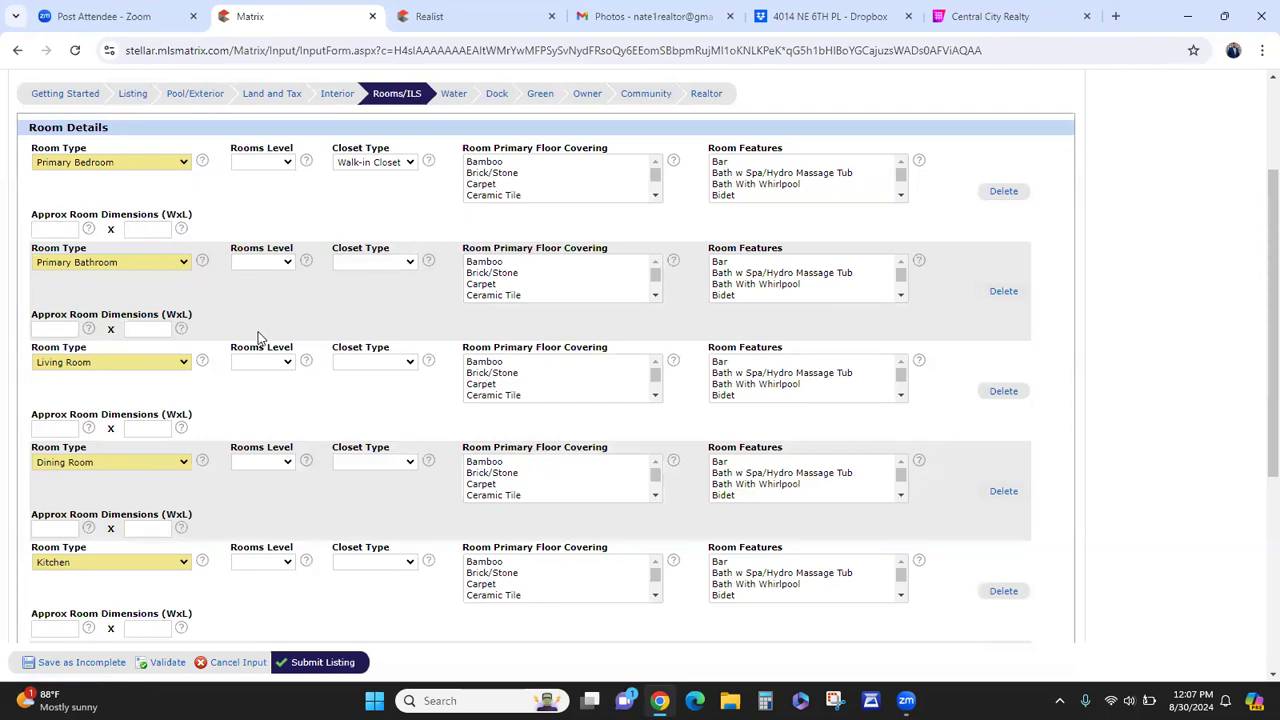
- Set In-Law Suite to No and move on to the Water page
{"action": "scroll", "coordinate": [365, 350], "scroll_direction": "down", "scroll_amount": 3}
{"action": "left_click", "coordinate": [48, 388]}
{"action": "left_click", "coordinate": [42, 427]}
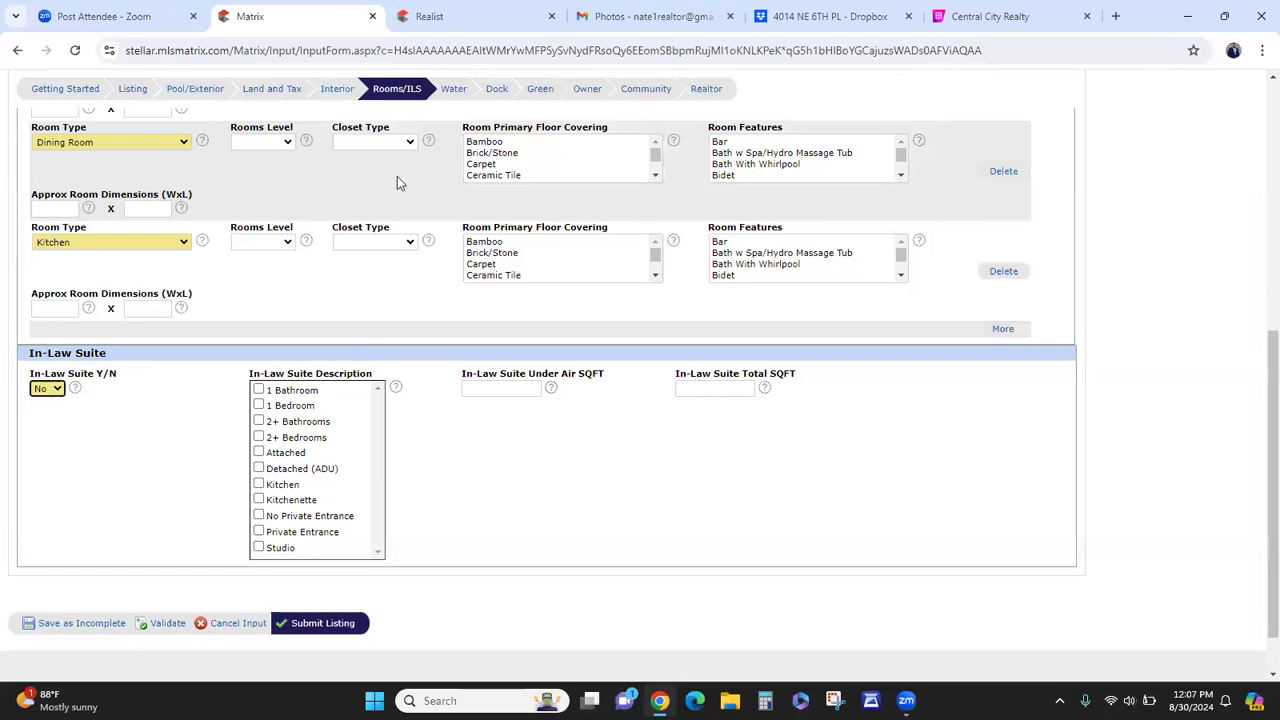
{"action": "left_click", "coordinate": [448, 95]}
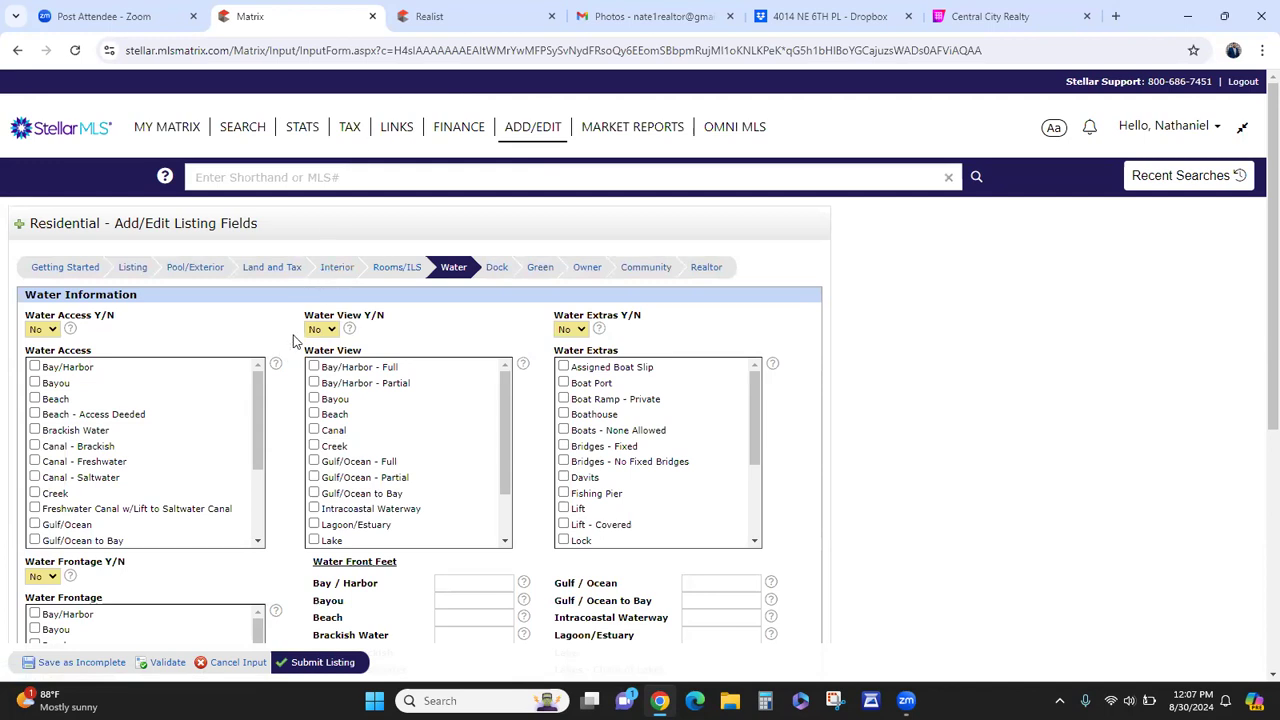
- Look over the Water, Dock and Green pages without changes, then open the Owner page
{"action": "scroll", "coordinate": [293, 342], "scroll_direction": "down", "scroll_amount": 1}
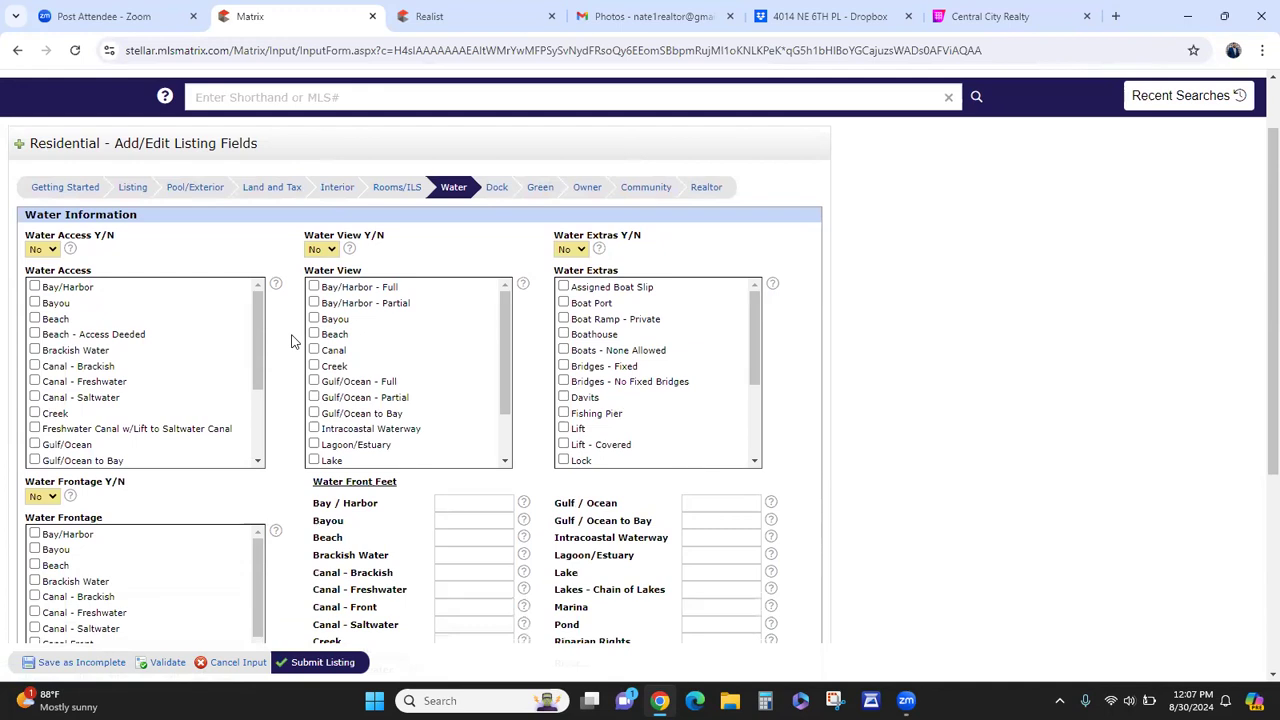
{"action": "scroll", "coordinate": [293, 342], "scroll_direction": "down", "scroll_amount": 2}
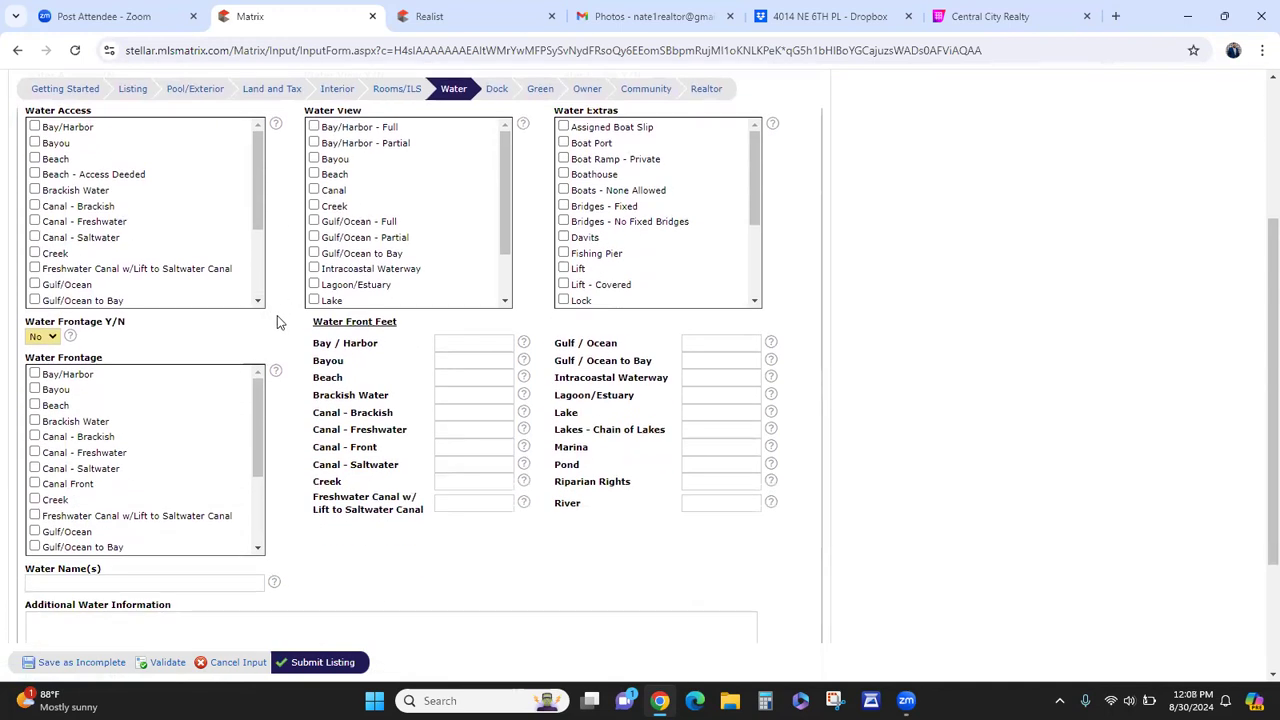
{"action": "scroll", "coordinate": [278, 340], "scroll_direction": "down", "scroll_amount": 1}
{"action": "scroll", "coordinate": [285, 437], "scroll_direction": "up", "scroll_amount": 1}
{"action": "scroll", "coordinate": [515, 490], "scroll_direction": "up", "scroll_amount": 3}
{"action": "left_click", "coordinate": [497, 188]}
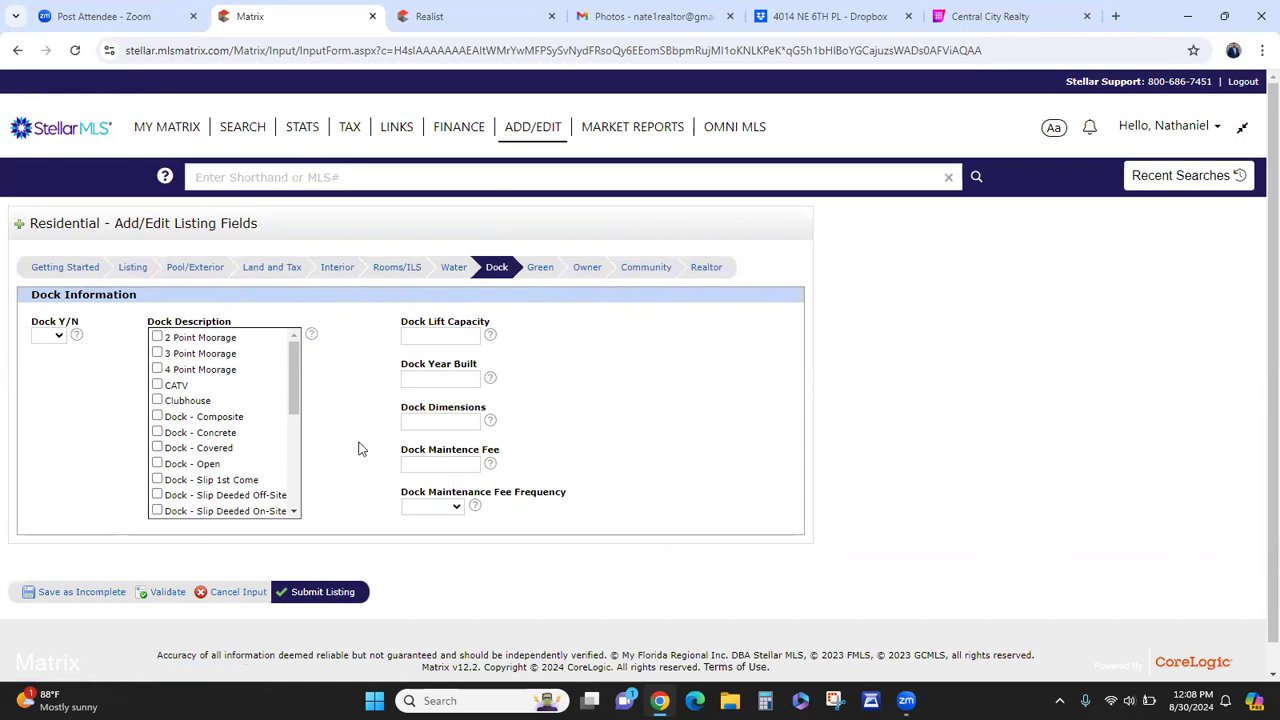
{"action": "left_click", "coordinate": [541, 268]}
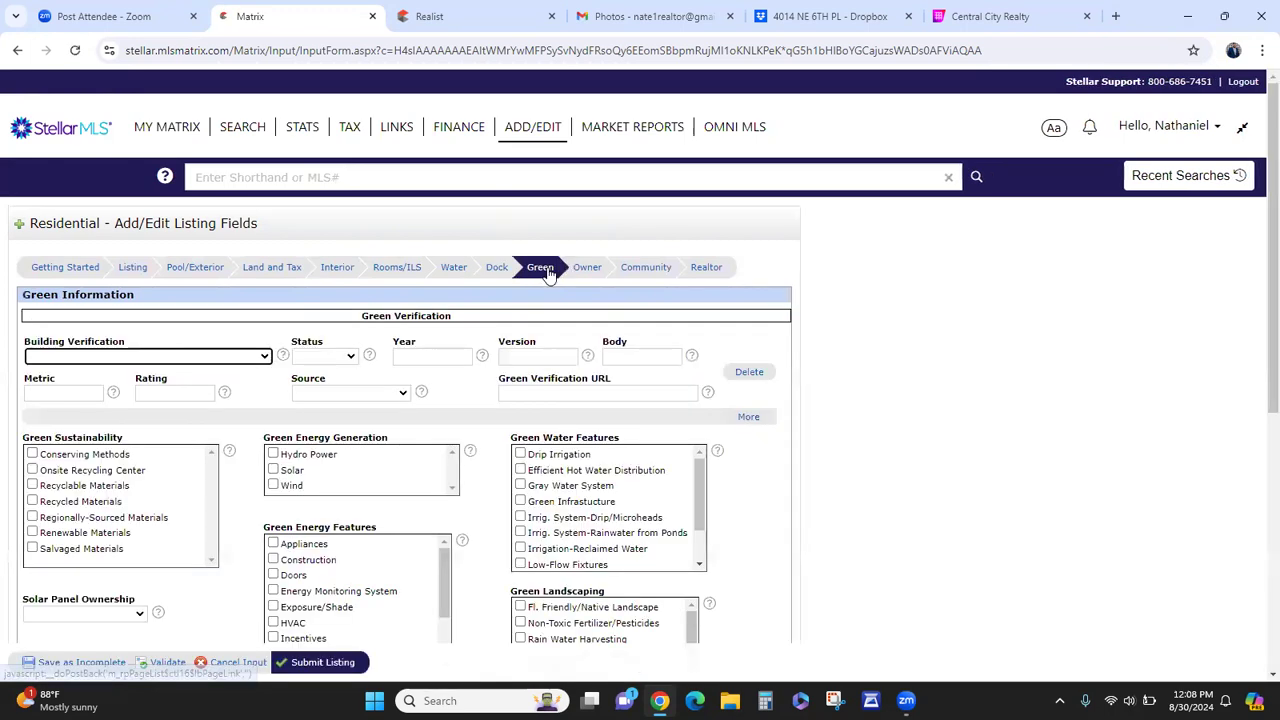
{"action": "scroll", "coordinate": [480, 485], "scroll_direction": "down", "scroll_amount": 1}
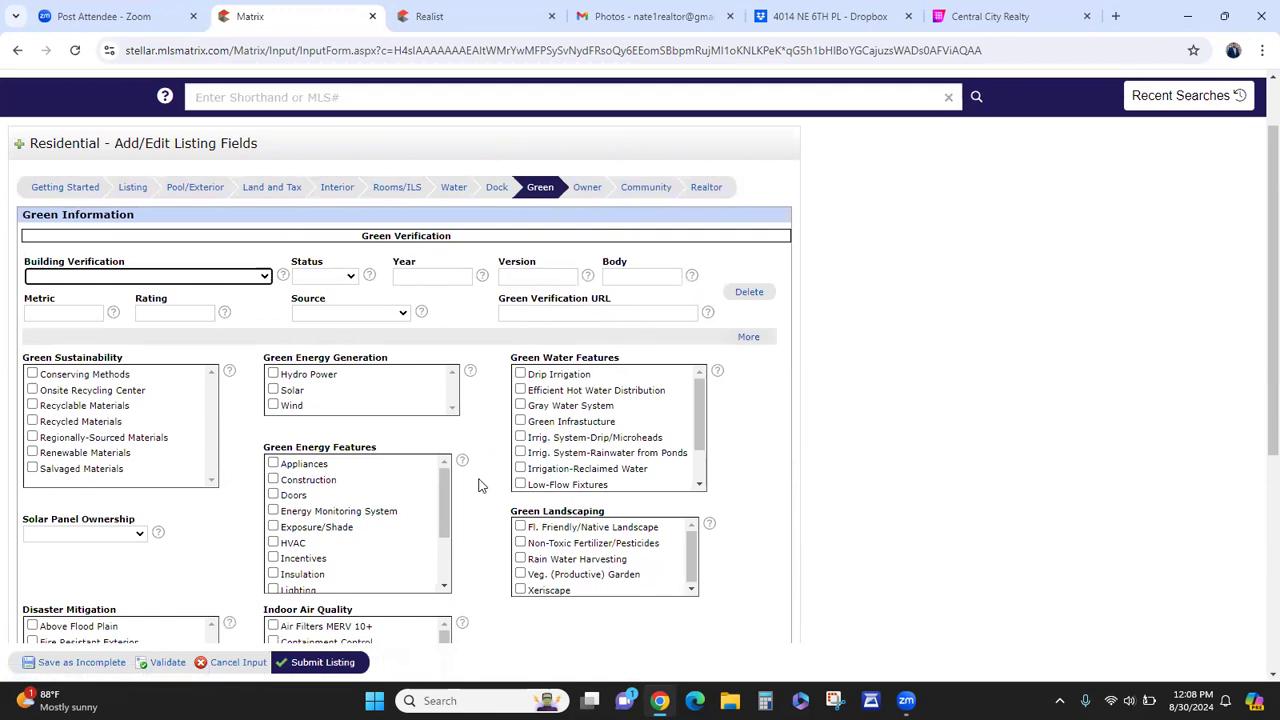
{"action": "scroll", "coordinate": [478, 485], "scroll_direction": "down", "scroll_amount": 5}
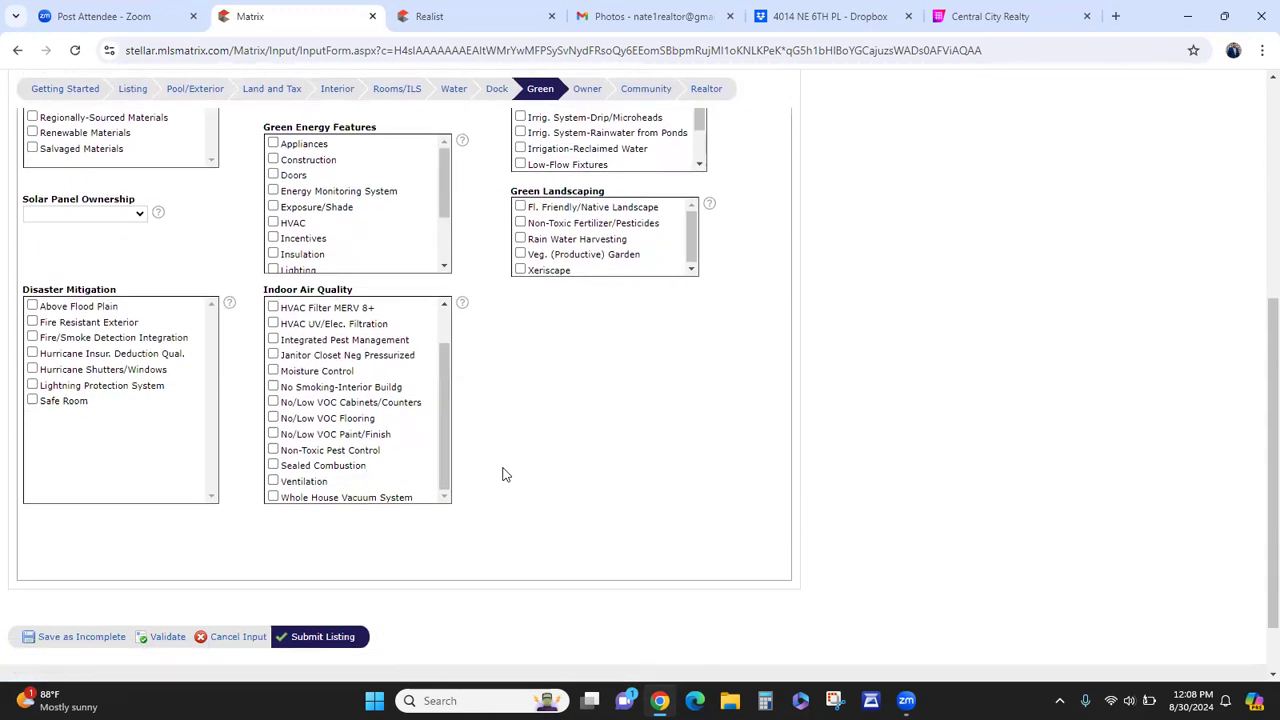
{"action": "scroll", "coordinate": [503, 473], "scroll_direction": "up", "scroll_amount": 3}
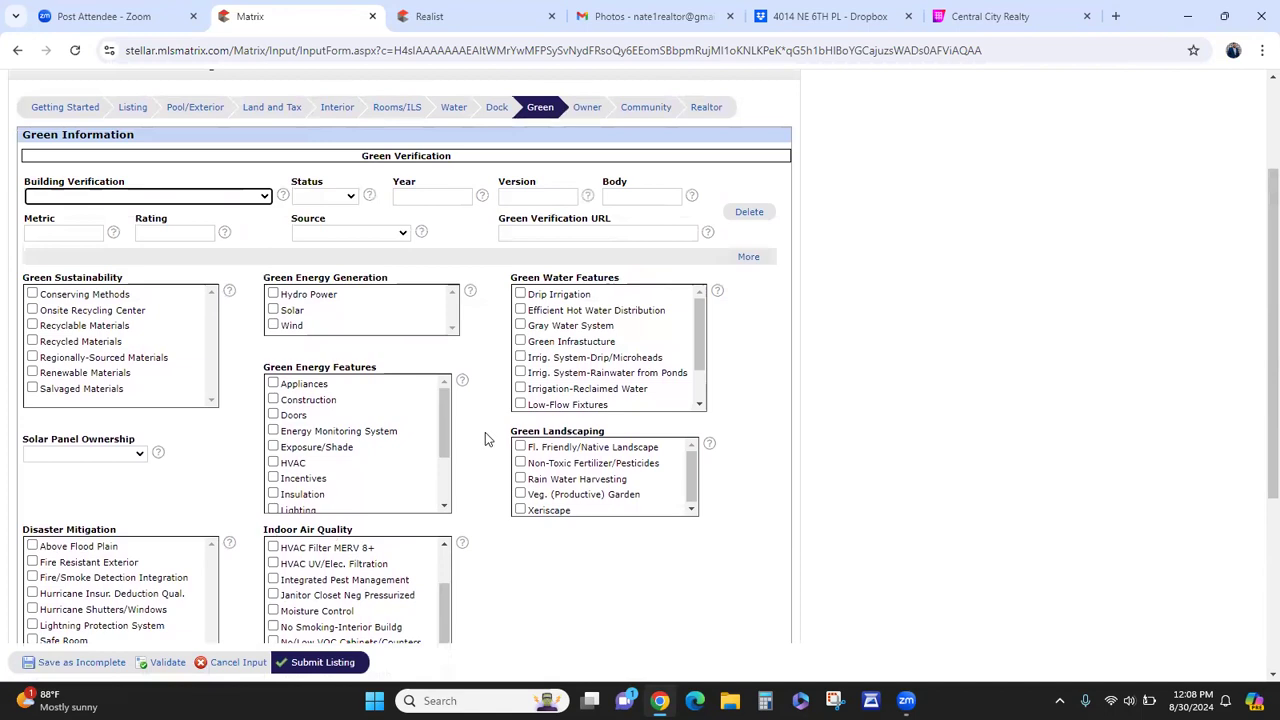
{"action": "scroll", "coordinate": [485, 435], "scroll_direction": "up", "scroll_amount": 2}
{"action": "left_click", "coordinate": [588, 270]}
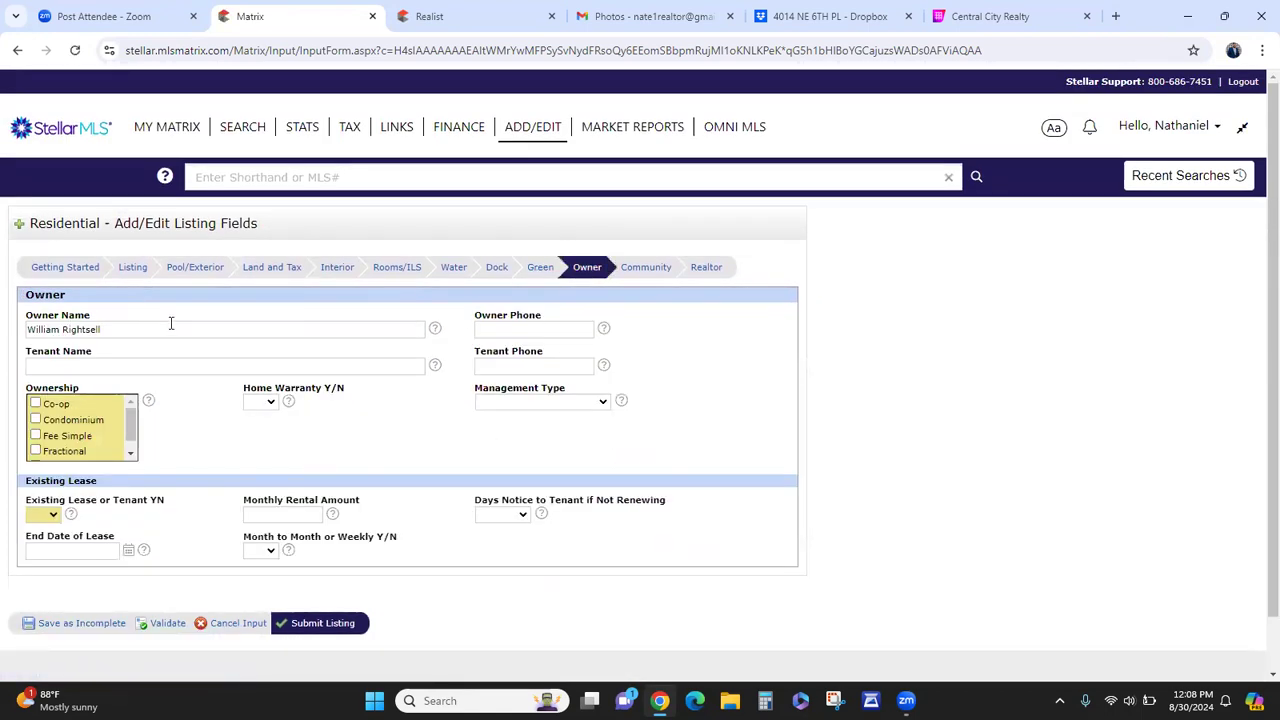
- Check Fee Simple as the ownership type
{"action": "left_click", "coordinate": [68, 438]}
{"action": "scroll", "coordinate": [70, 440], "scroll_direction": "down", "scroll_amount": 1}
{"action": "scroll", "coordinate": [70, 440], "scroll_direction": "up", "scroll_amount": 1}
{"action": "scroll", "coordinate": [80, 443], "scroll_direction": "down", "scroll_amount": 1}
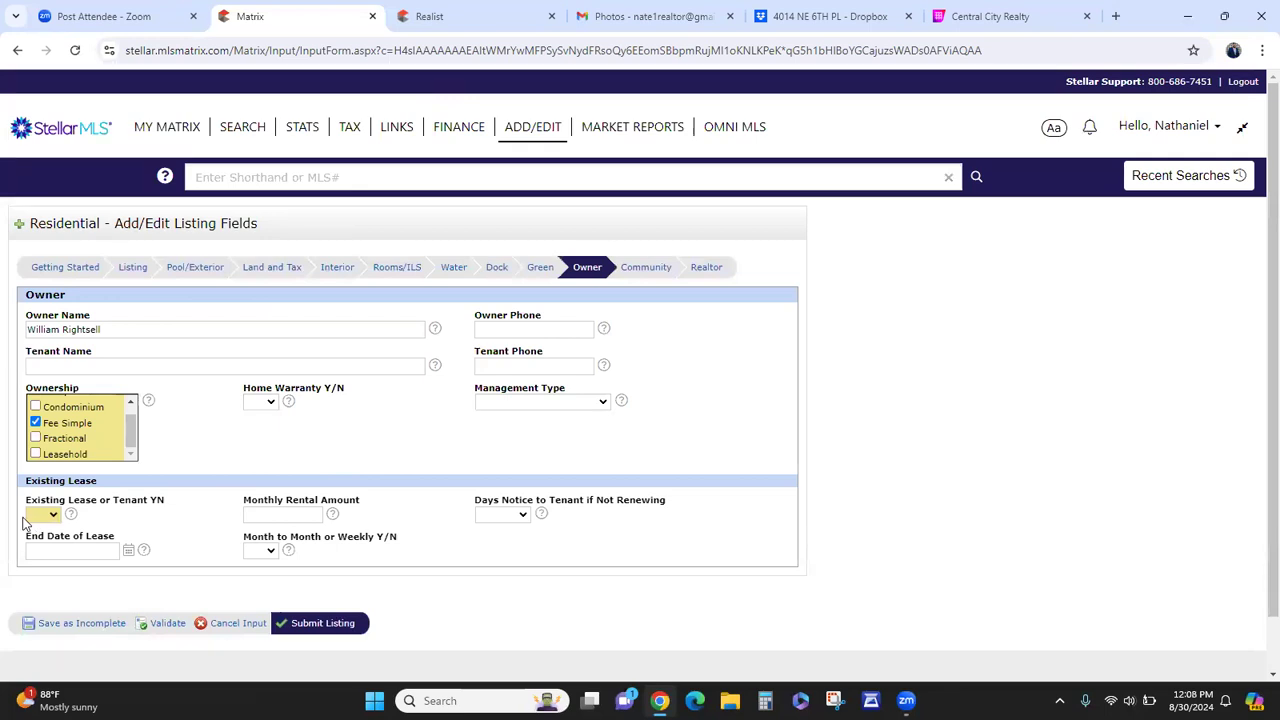
- Try Existing Lease or Tenant as Yes, revert it to No, and open the Community page
{"action": "left_click", "coordinate": [45, 514]}
{"action": "left_click", "coordinate": [35, 517]}
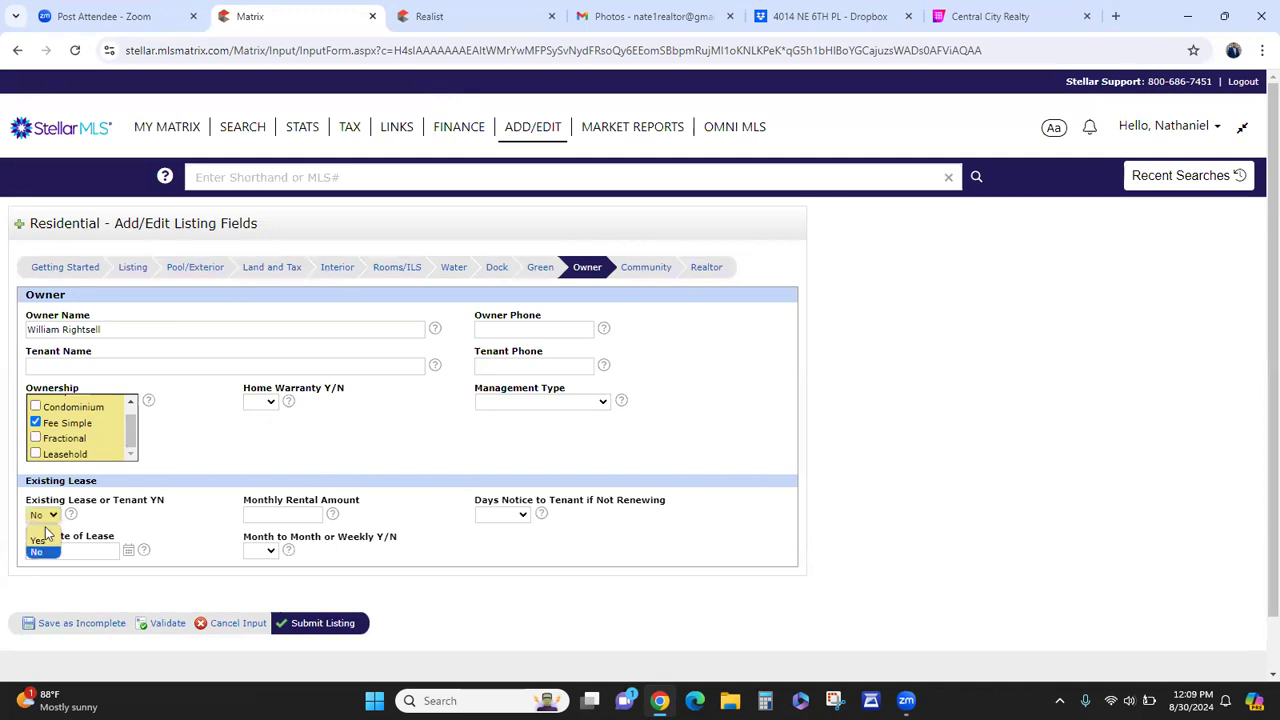
{"action": "left_click", "coordinate": [37, 542]}
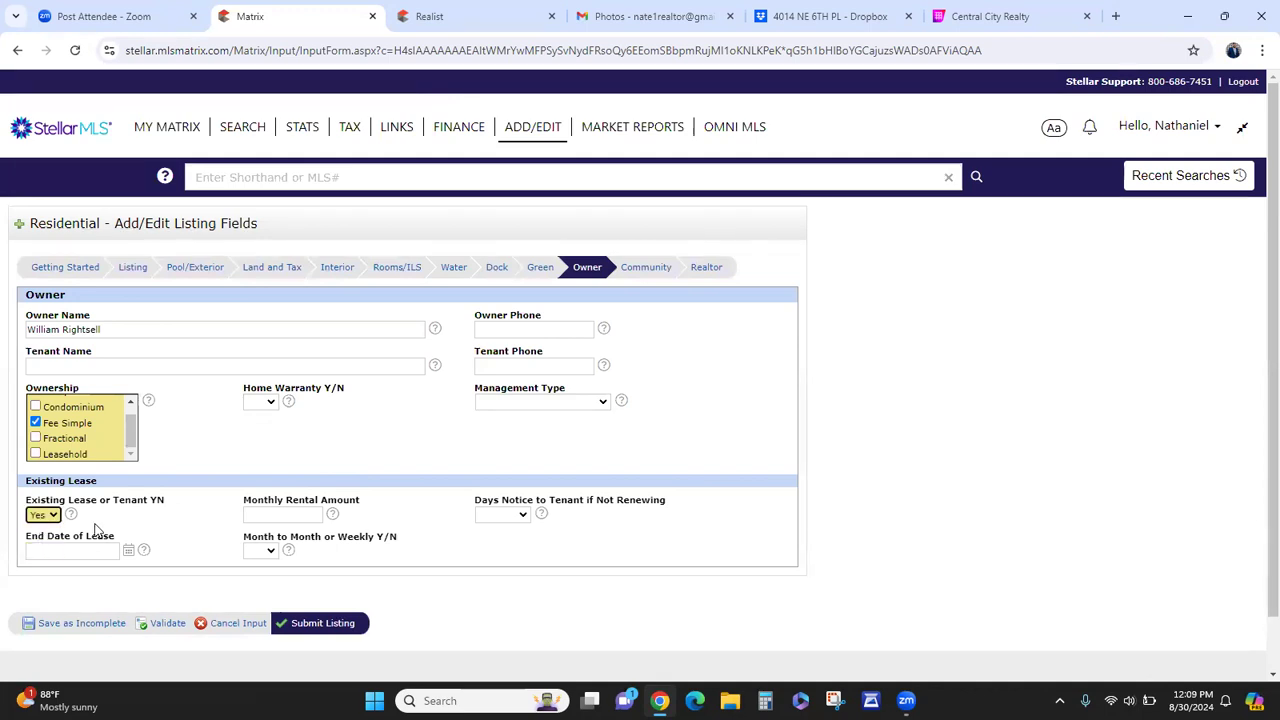
{"action": "left_click", "coordinate": [289, 516]}
{"action": "left_click", "coordinate": [511, 516]}
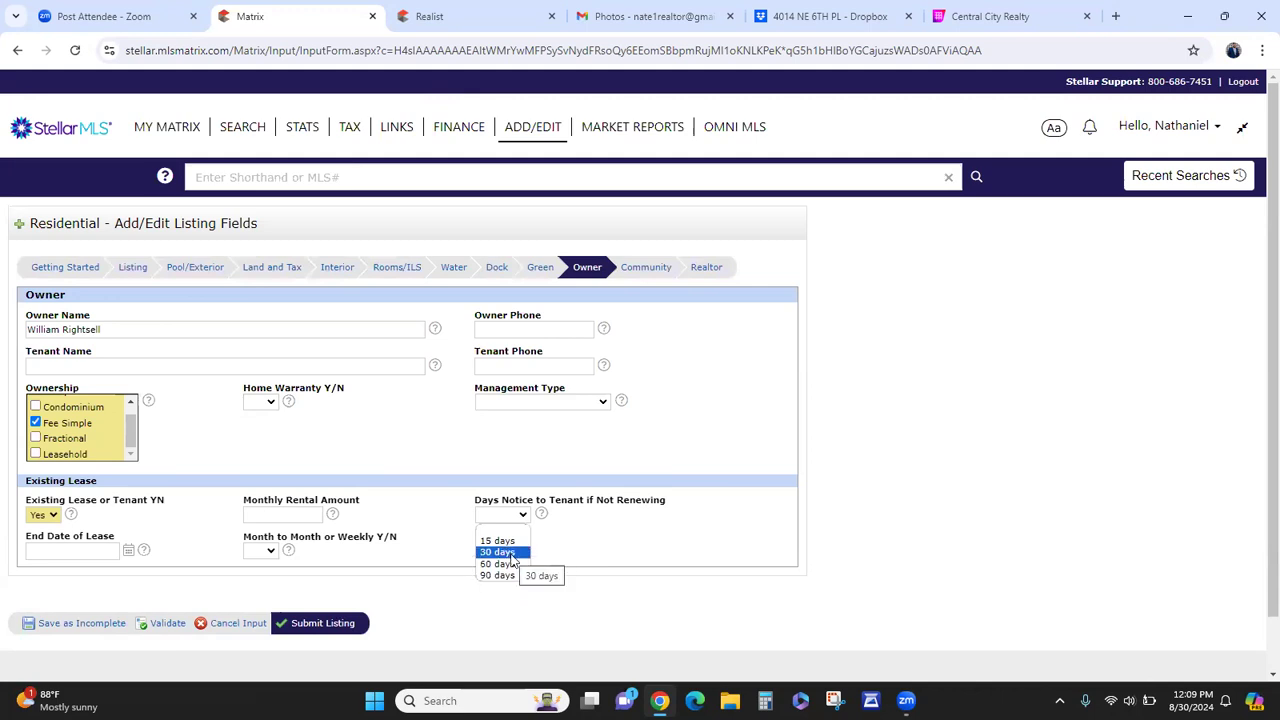
{"action": "left_click", "coordinate": [523, 515]}
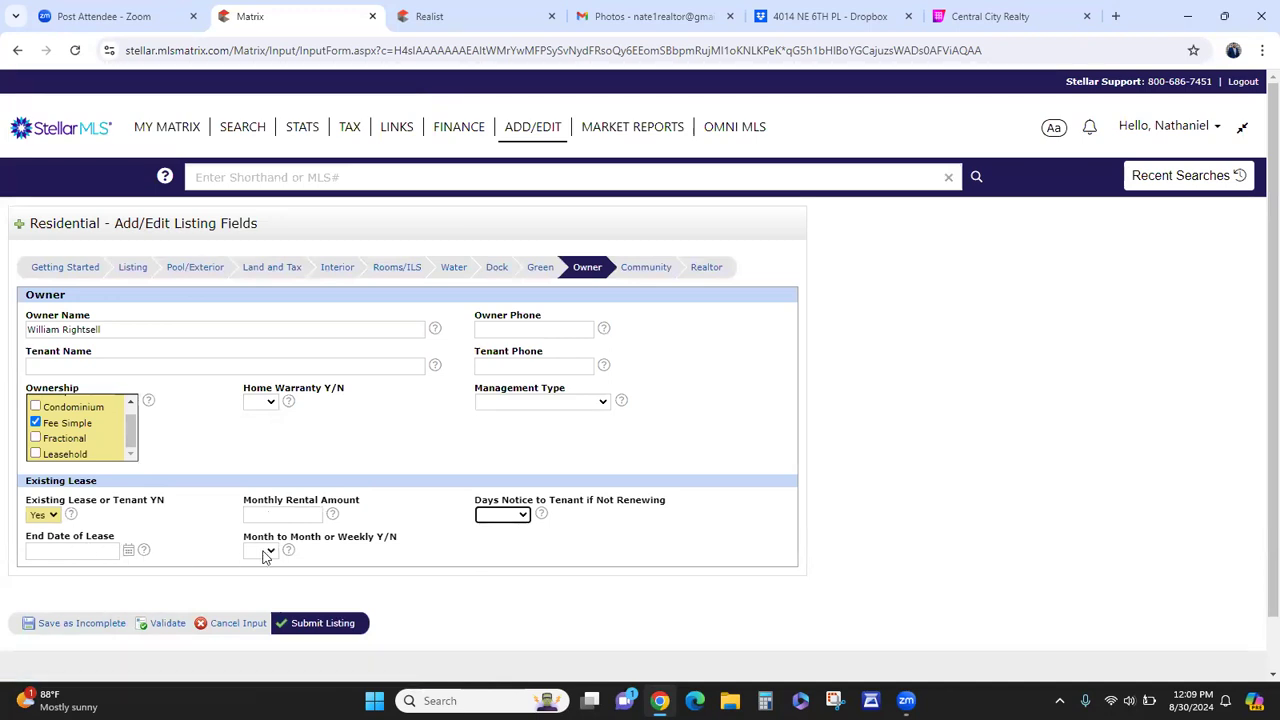
{"action": "left_click", "coordinate": [40, 515]}
{"action": "left_click", "coordinate": [32, 553]}
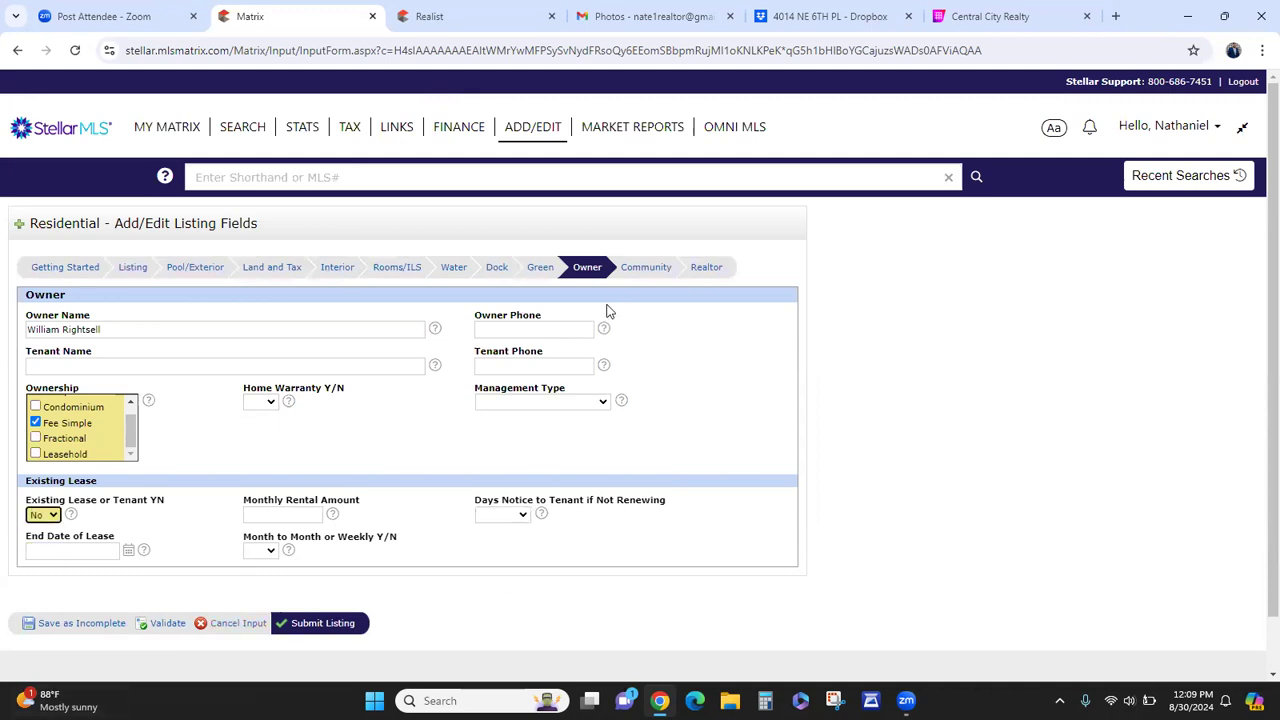
{"action": "left_click", "coordinate": [646, 267]}
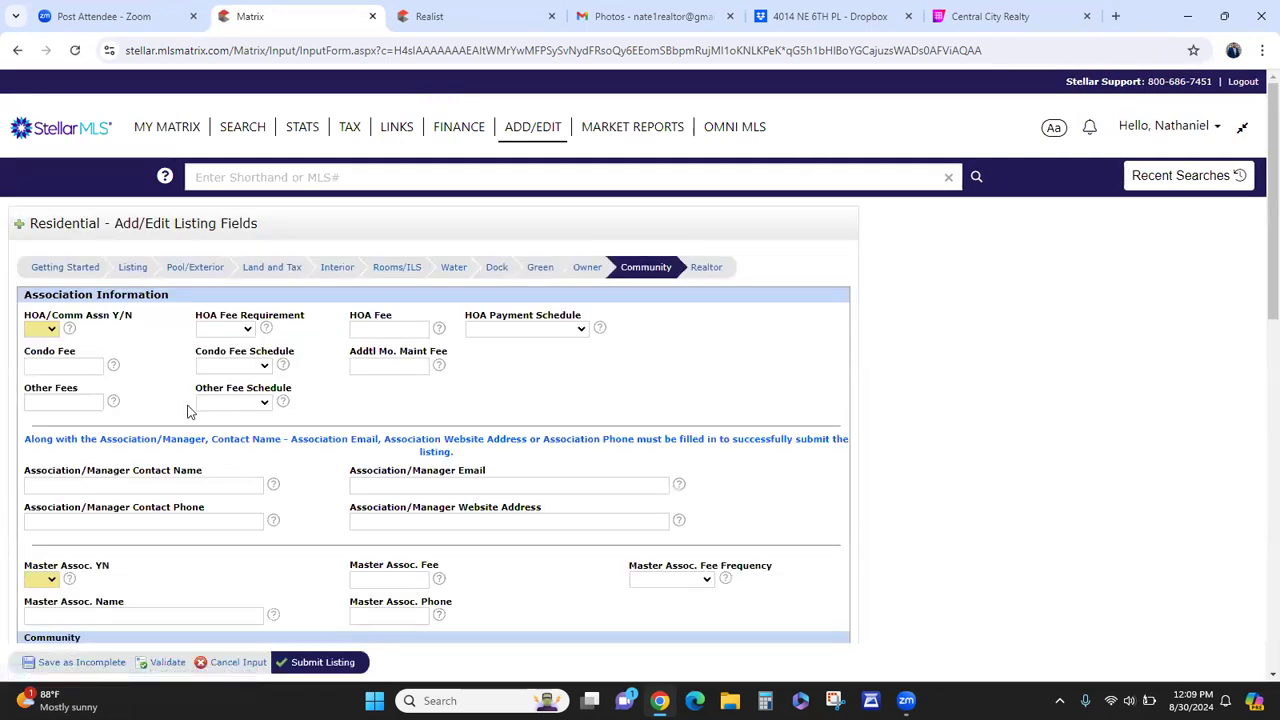
- Answer No for HOA/Comm Assn, Master Assoc. and Housing for Older Persons
{"action": "left_click", "coordinate": [51, 331]}
{"action": "left_click", "coordinate": [42, 363]}
{"action": "scroll", "coordinate": [276, 467], "scroll_direction": "down", "scroll_amount": 2}
{"action": "left_click", "coordinate": [51, 419]}
{"action": "left_click", "coordinate": [40, 460]}
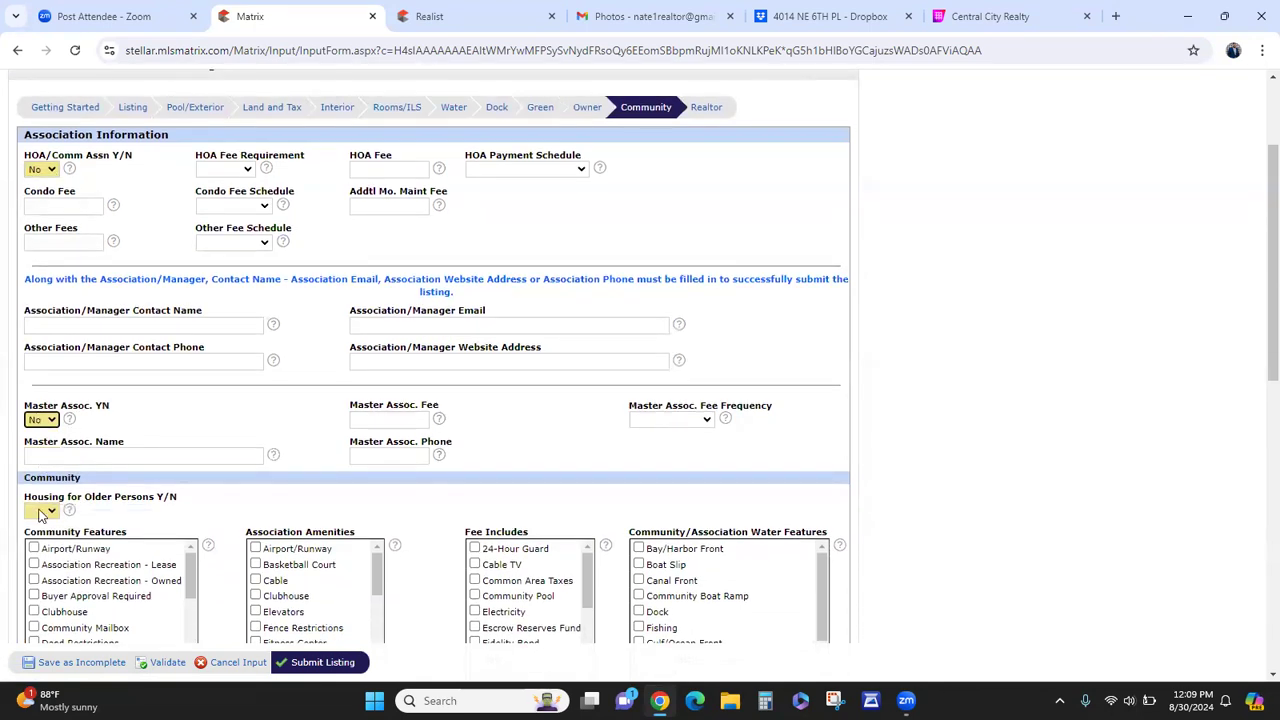
{"action": "left_click", "coordinate": [41, 512]}
{"action": "left_click", "coordinate": [35, 548]}
- Set Can Property Be Leased to No and go to the Realtor page
{"action": "scroll", "coordinate": [203, 514], "scroll_direction": "down", "scroll_amount": 1}
{"action": "scroll", "coordinate": [203, 514], "scroll_direction": "down", "scroll_amount": 1}
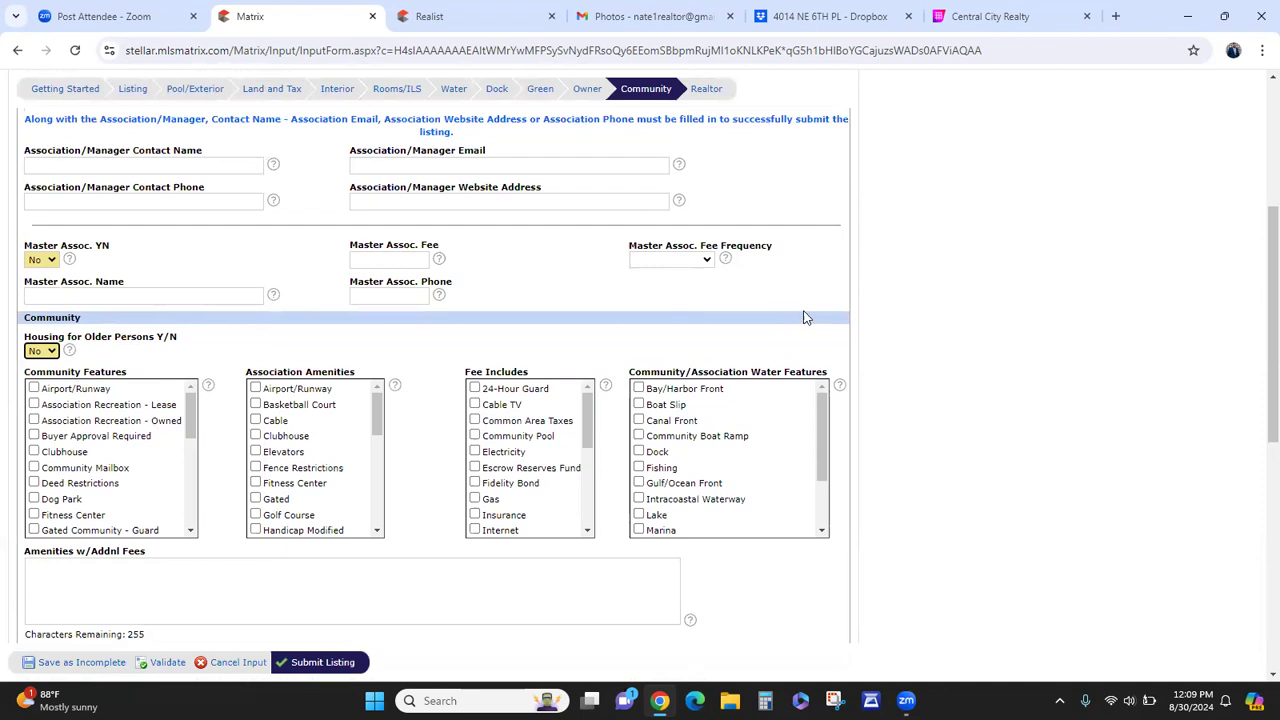
{"action": "scroll", "coordinate": [806, 314], "scroll_direction": "down", "scroll_amount": 1}
{"action": "scroll", "coordinate": [310, 380], "scroll_direction": "down", "scroll_amount": 3}
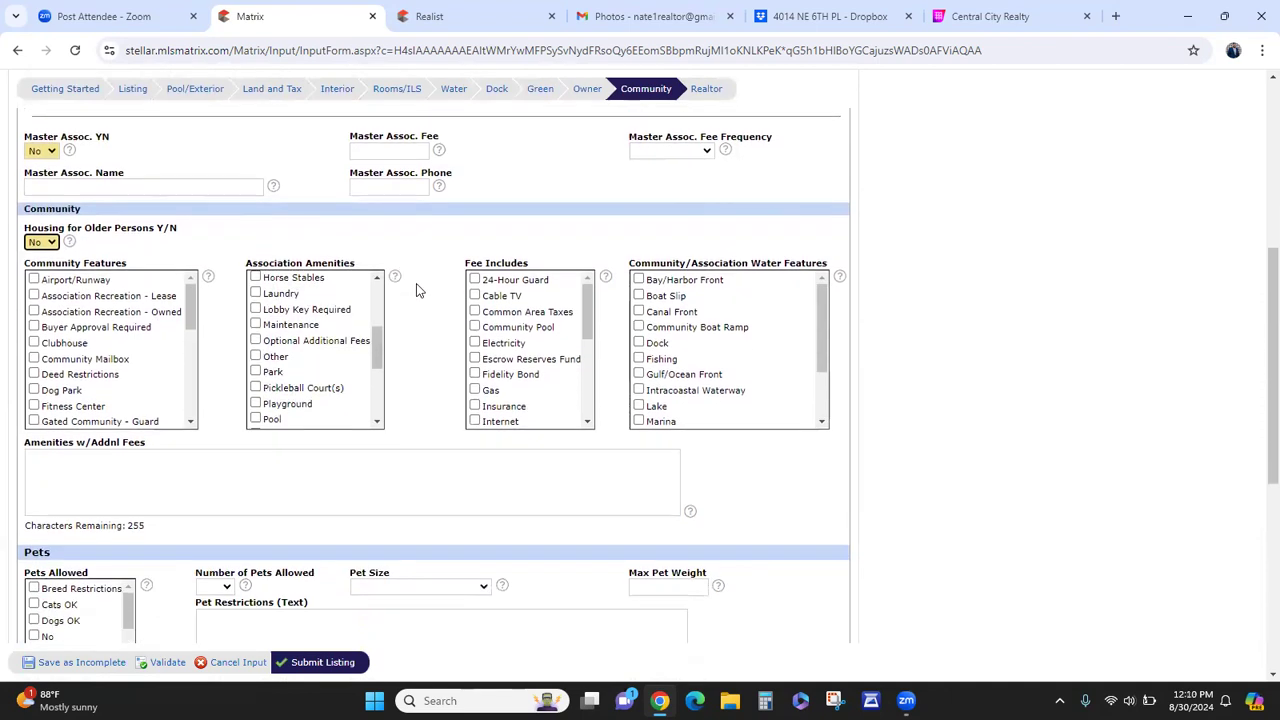
{"action": "scroll", "coordinate": [400, 300], "scroll_direction": "down", "scroll_amount": 4}
{"action": "scroll", "coordinate": [366, 343], "scroll_direction": "down", "scroll_amount": 2}
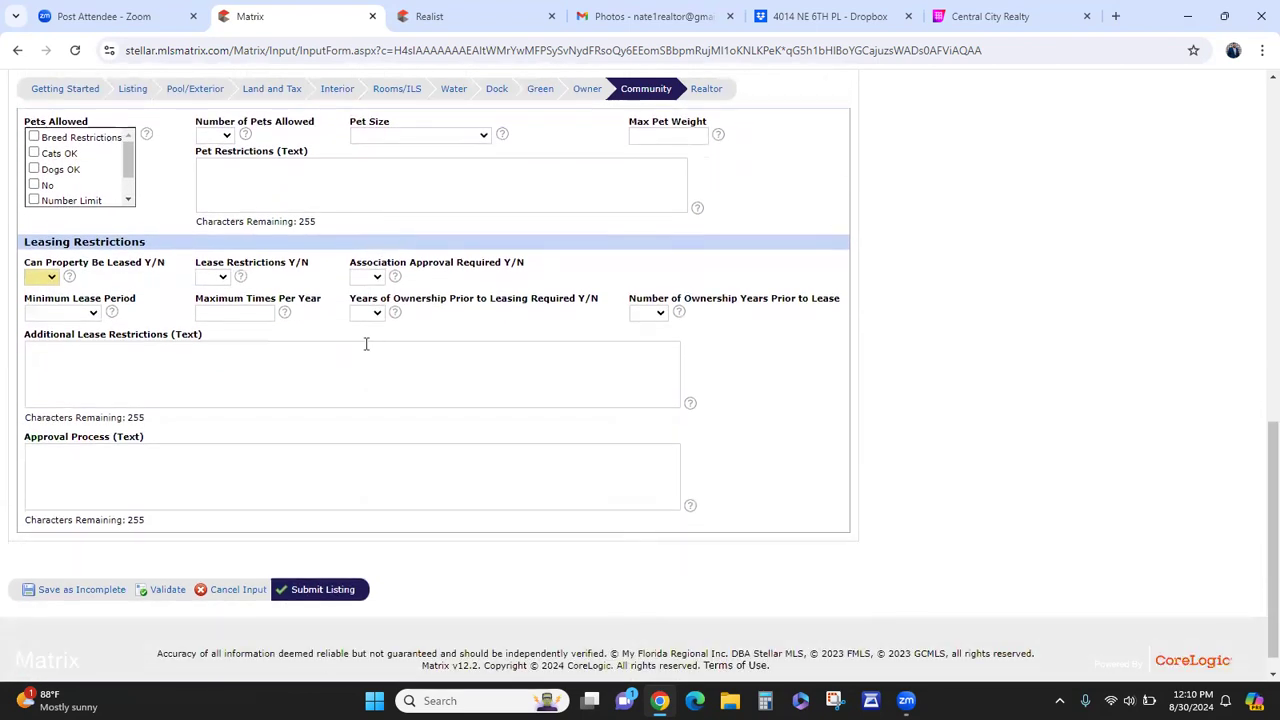
{"action": "left_click", "coordinate": [40, 357]}
{"action": "left_click", "coordinate": [35, 393]}
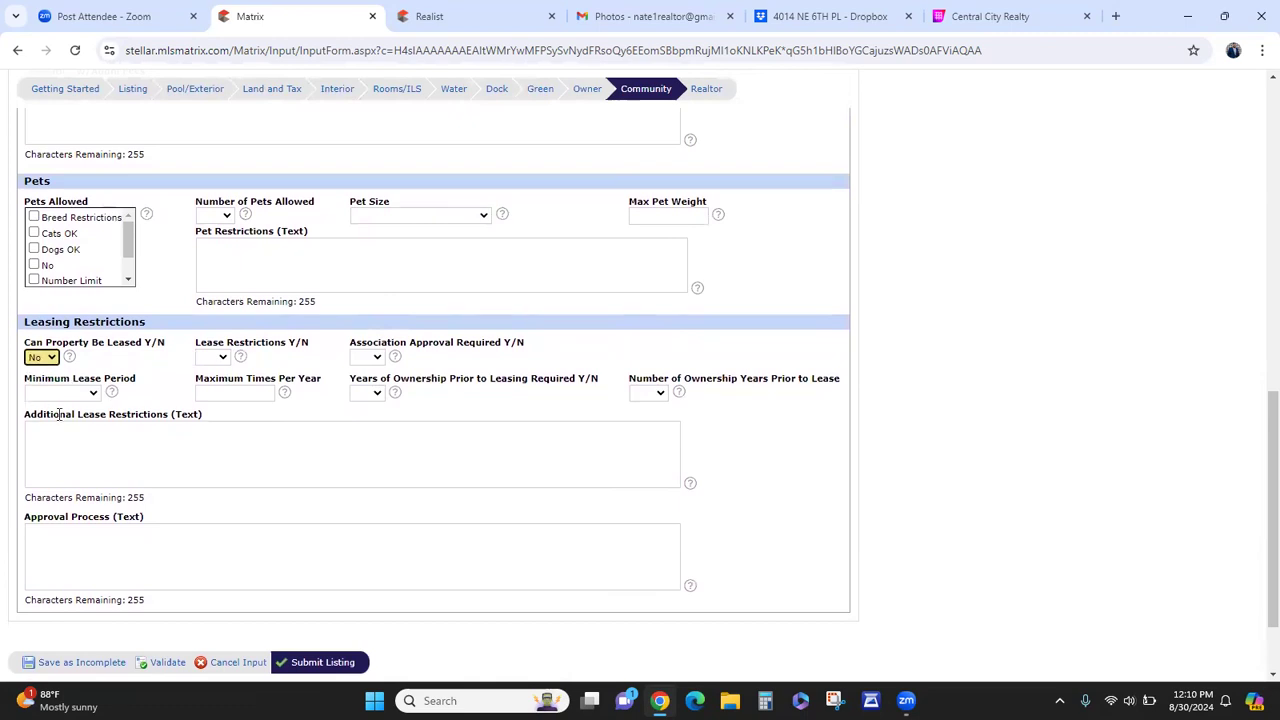
{"action": "scroll", "coordinate": [460, 485], "scroll_direction": "down", "scroll_amount": 3}
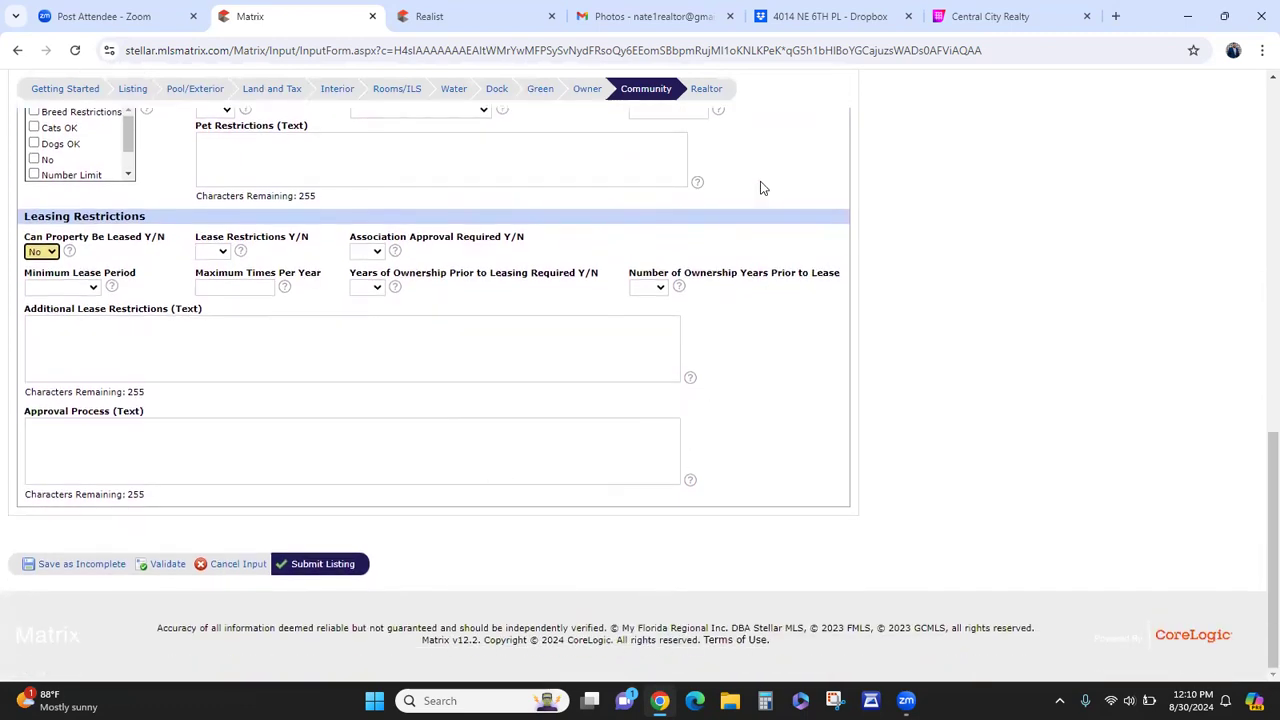
{"action": "left_click", "coordinate": [708, 91]}
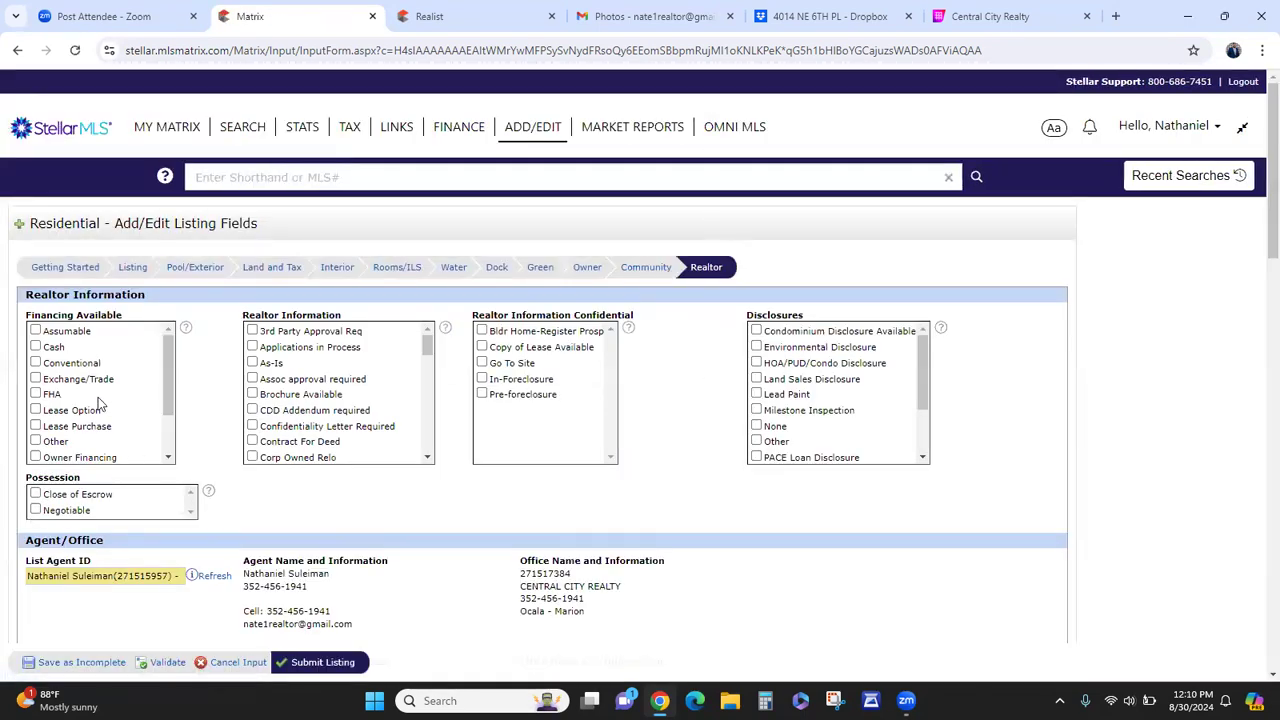
- Check Cash, Conventional and FHA financing, then tick and clear USDA Loan
{"action": "left_click", "coordinate": [54, 348]}
{"action": "left_click", "coordinate": [56, 364]}
{"action": "left_click", "coordinate": [60, 396]}
{"action": "scroll", "coordinate": [60, 400], "scroll_direction": "down", "scroll_amount": 2}
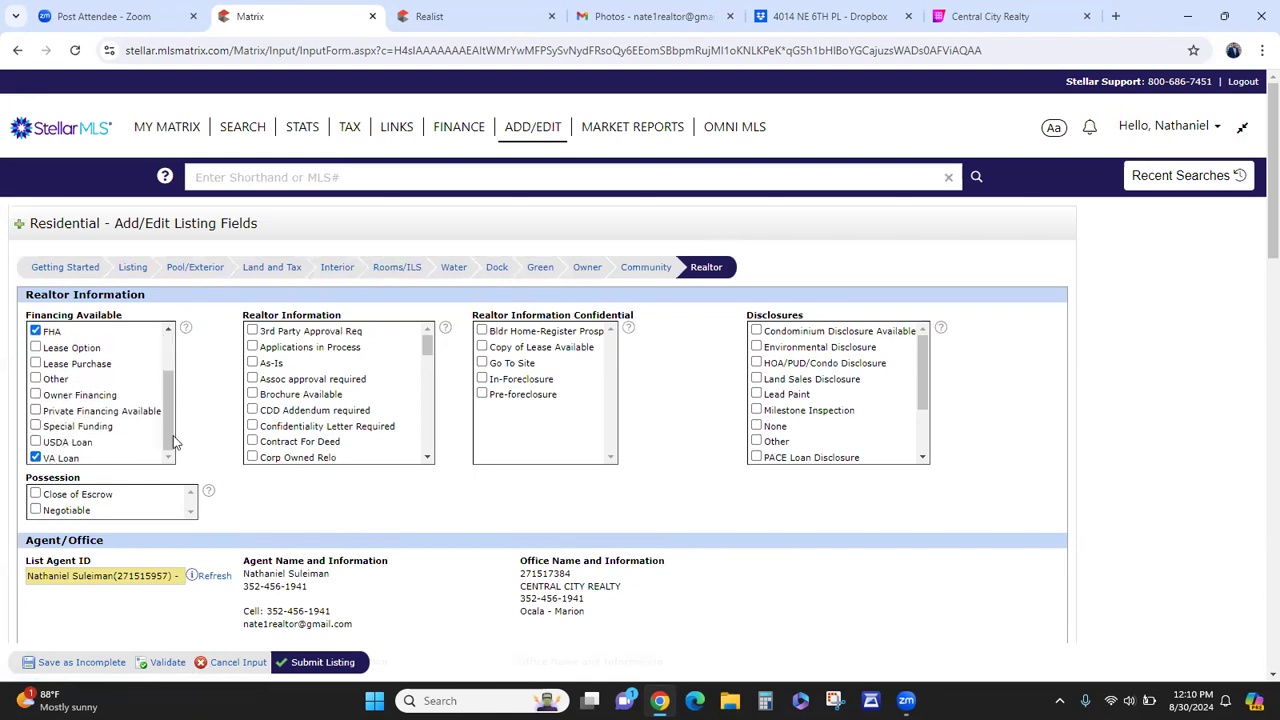
{"action": "left_click", "coordinate": [72, 444]}
{"action": "left_click", "coordinate": [65, 445]}
- Open the USDA Eligibility site for Single Family Housing Guaranteed and accept the disclaimer
{"action": "left_click", "coordinate": [1115, 16]}
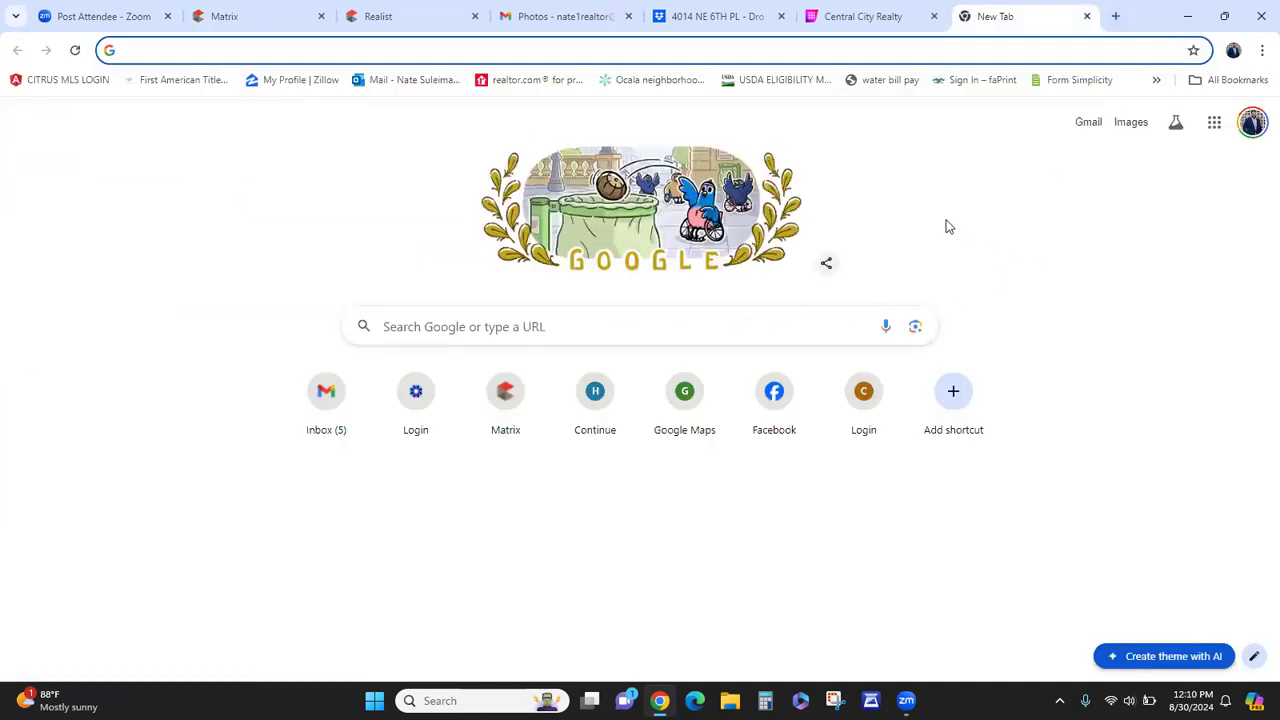
{"action": "left_click", "coordinate": [777, 80]}
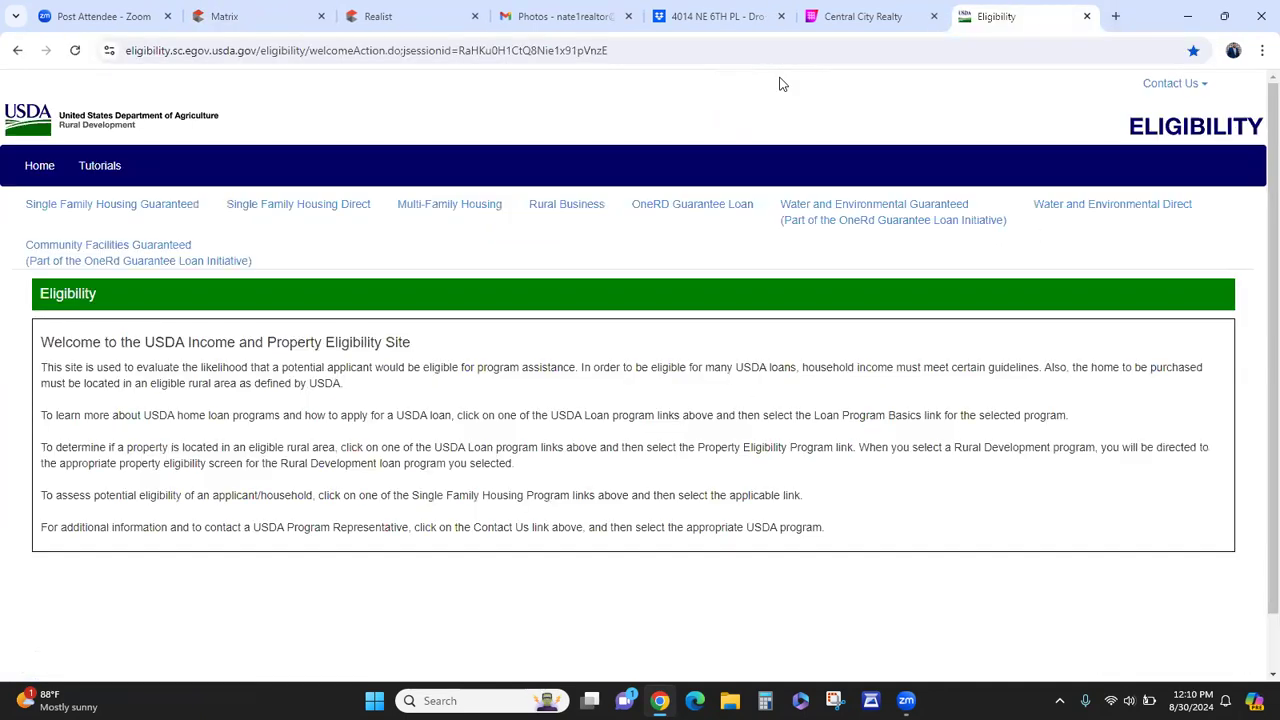
{"action": "left_click", "coordinate": [152, 218]}
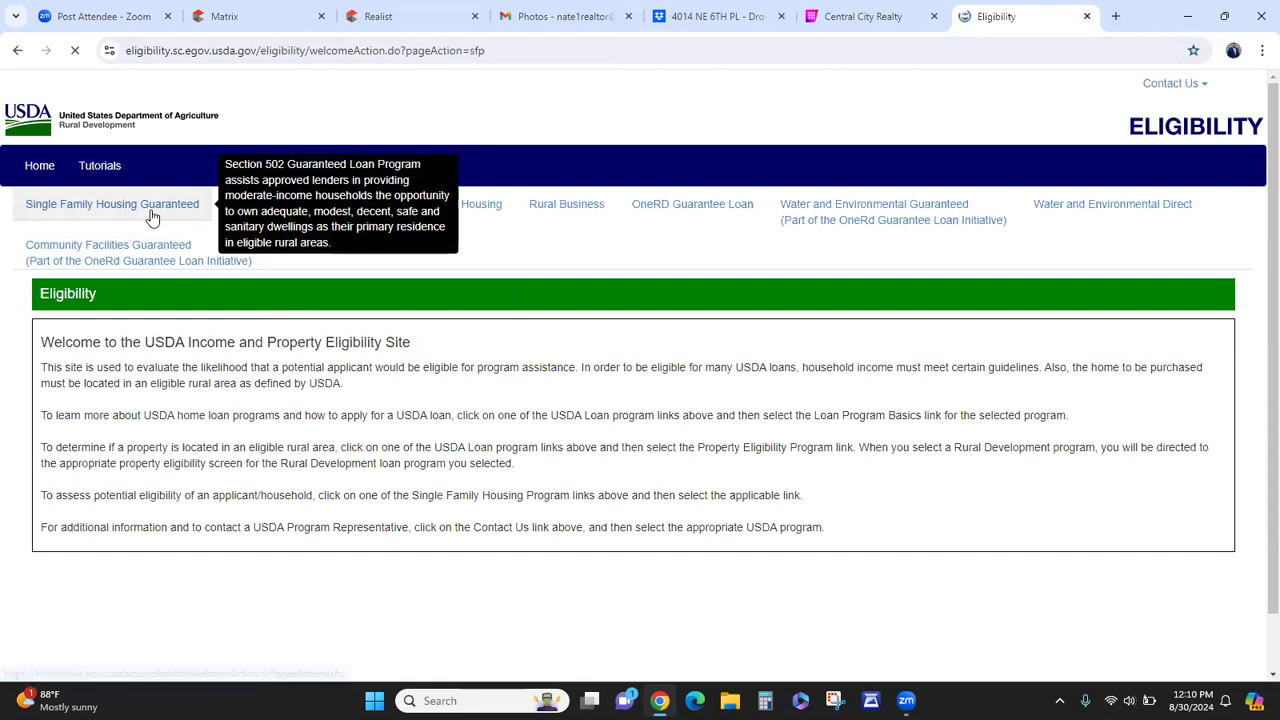
{"action": "left_click", "coordinate": [1144, 492]}
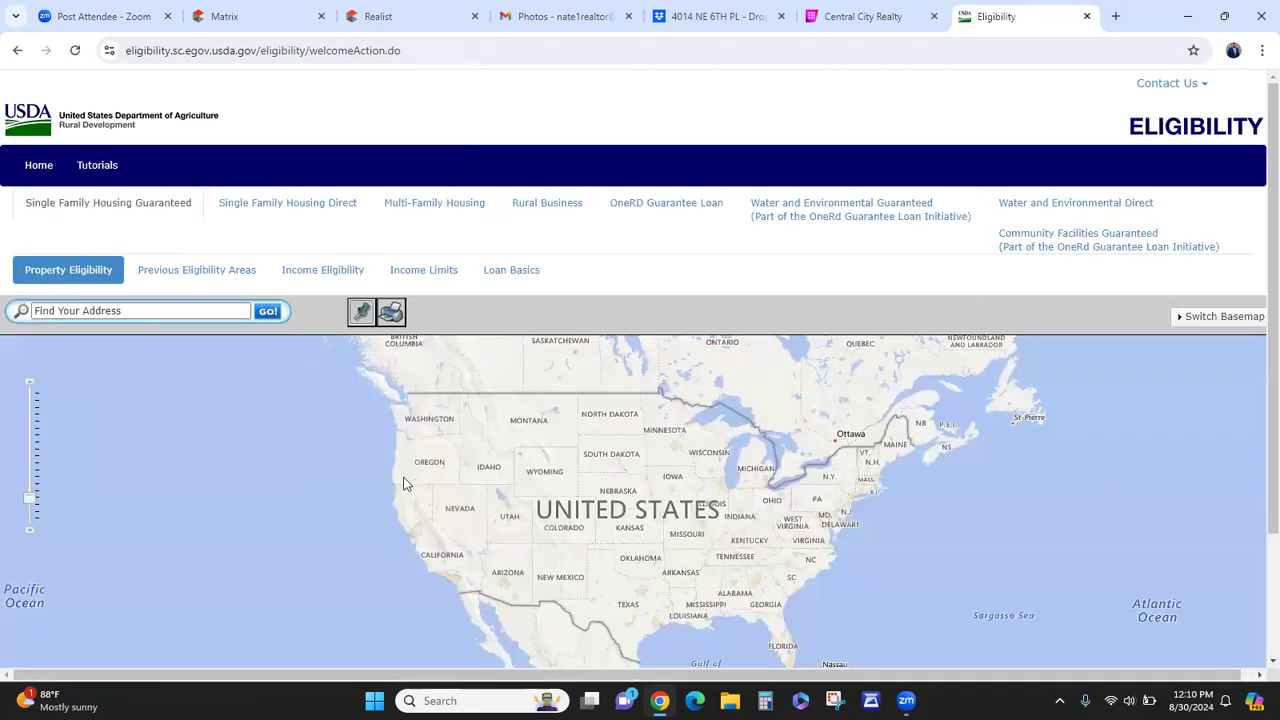
- Copy the property's full address from the Realist details
{"action": "left_click", "coordinate": [378, 15]}
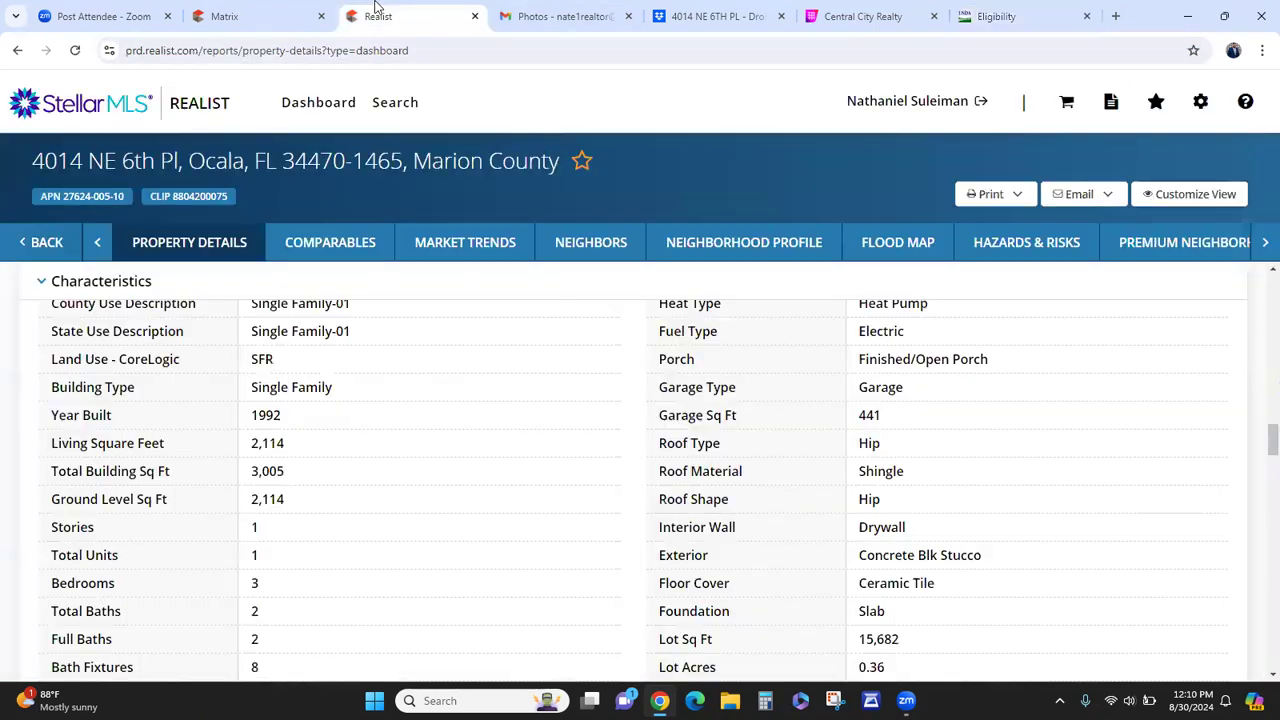
{"action": "left_click_drag", "start_coordinate": [18, 170], "coordinate": [340, 168]}
{"action": "right_click", "coordinate": [340, 168]}
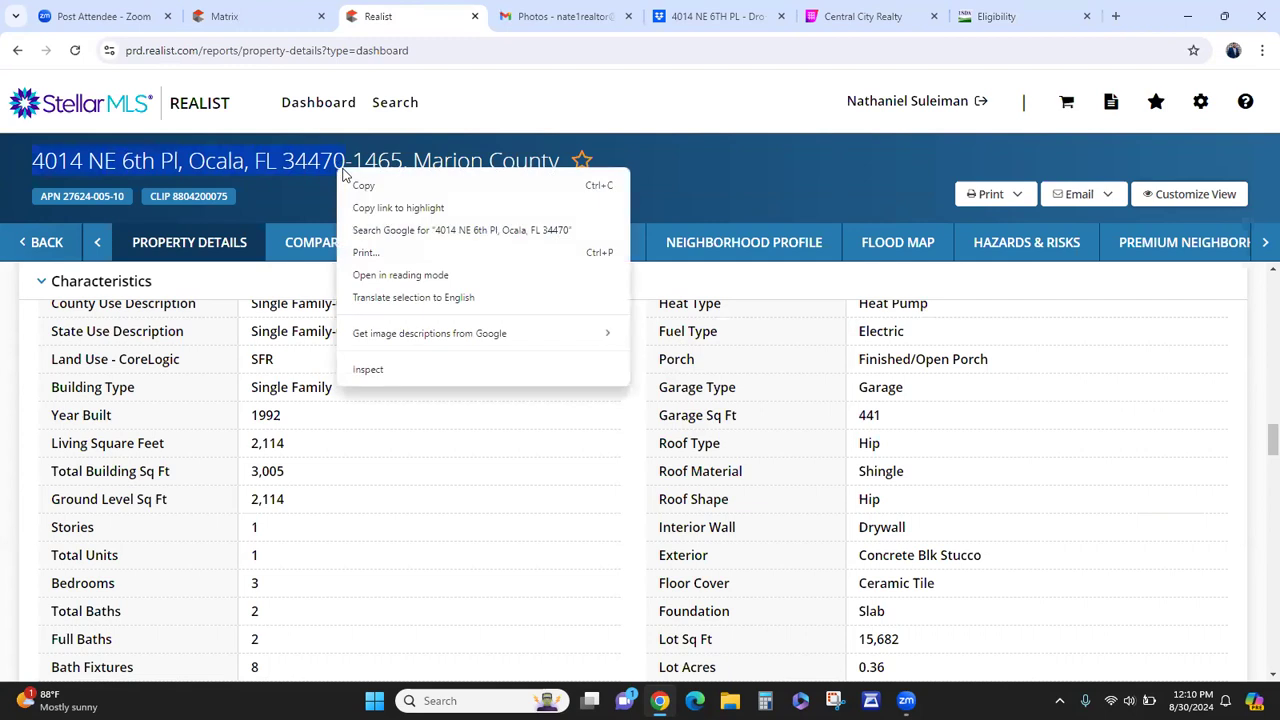
{"action": "left_click", "coordinate": [366, 183]}
- Paste the address into the USDA search, check its eligibility on the map, and return to Matrix
{"action": "left_click", "coordinate": [990, 16]}
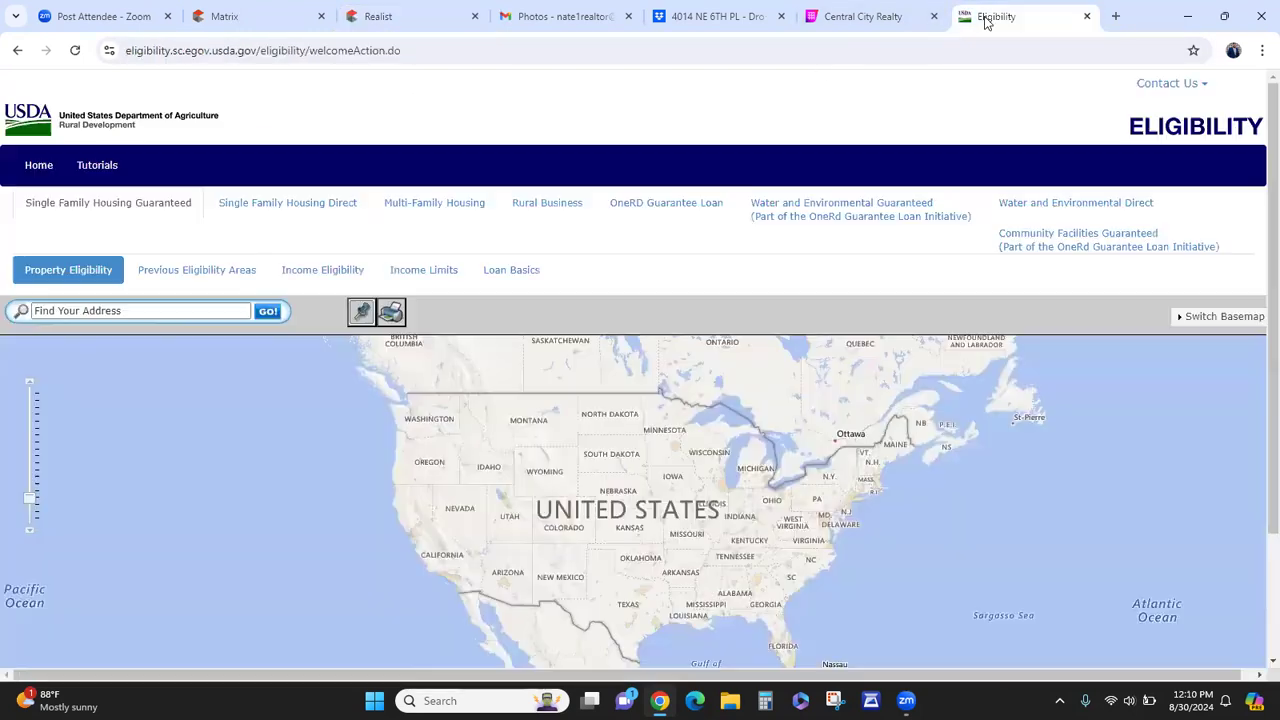
{"action": "left_click", "coordinate": [76, 311]}
{"action": "right_click", "coordinate": [76, 311]}
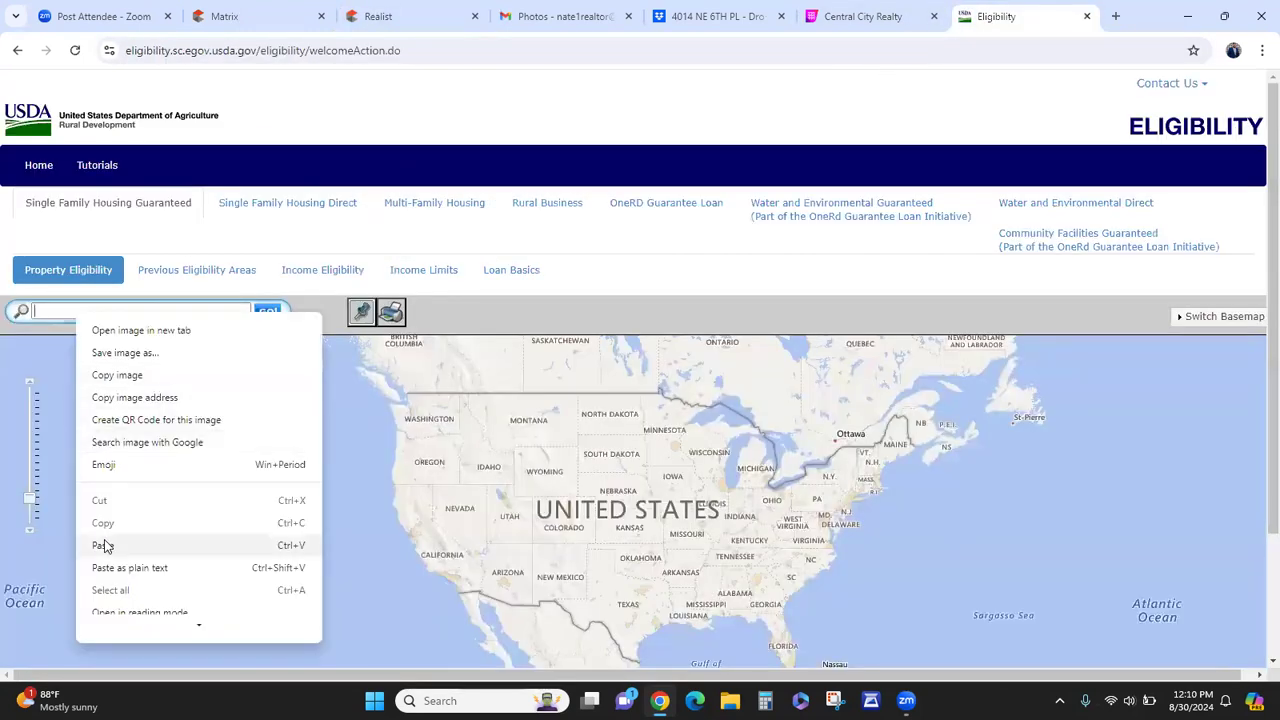
{"action": "left_click", "coordinate": [104, 545]}
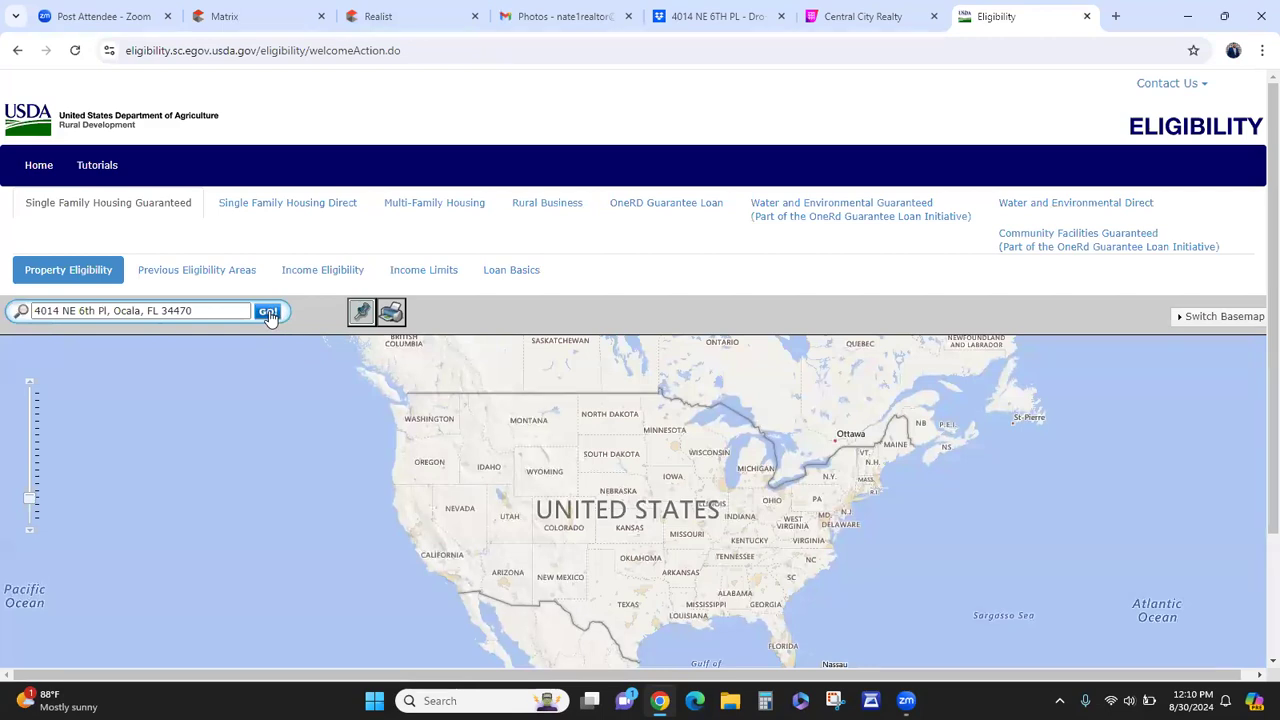
{"action": "left_click", "coordinate": [268, 313]}
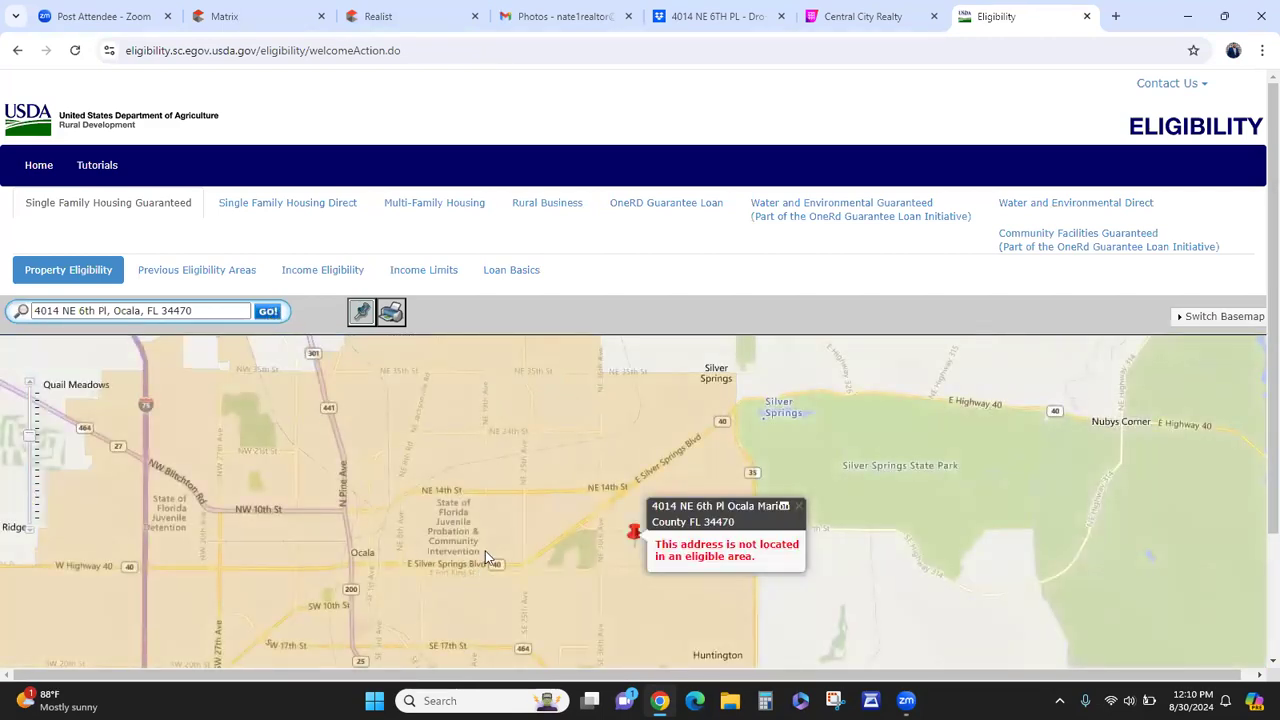
{"action": "scroll", "coordinate": [562, 421], "scroll_direction": "down", "scroll_amount": 2}
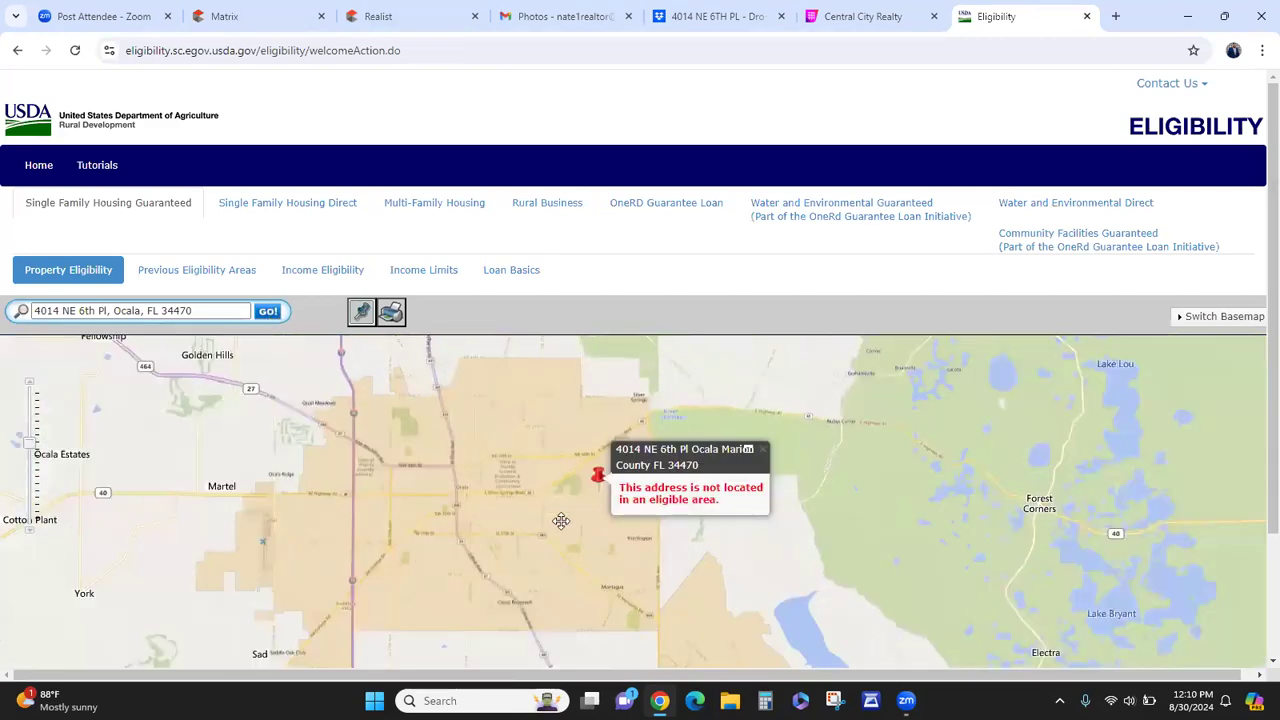
{"action": "left_click_drag", "start_coordinate": [560, 520], "coordinate": [576, 490]}
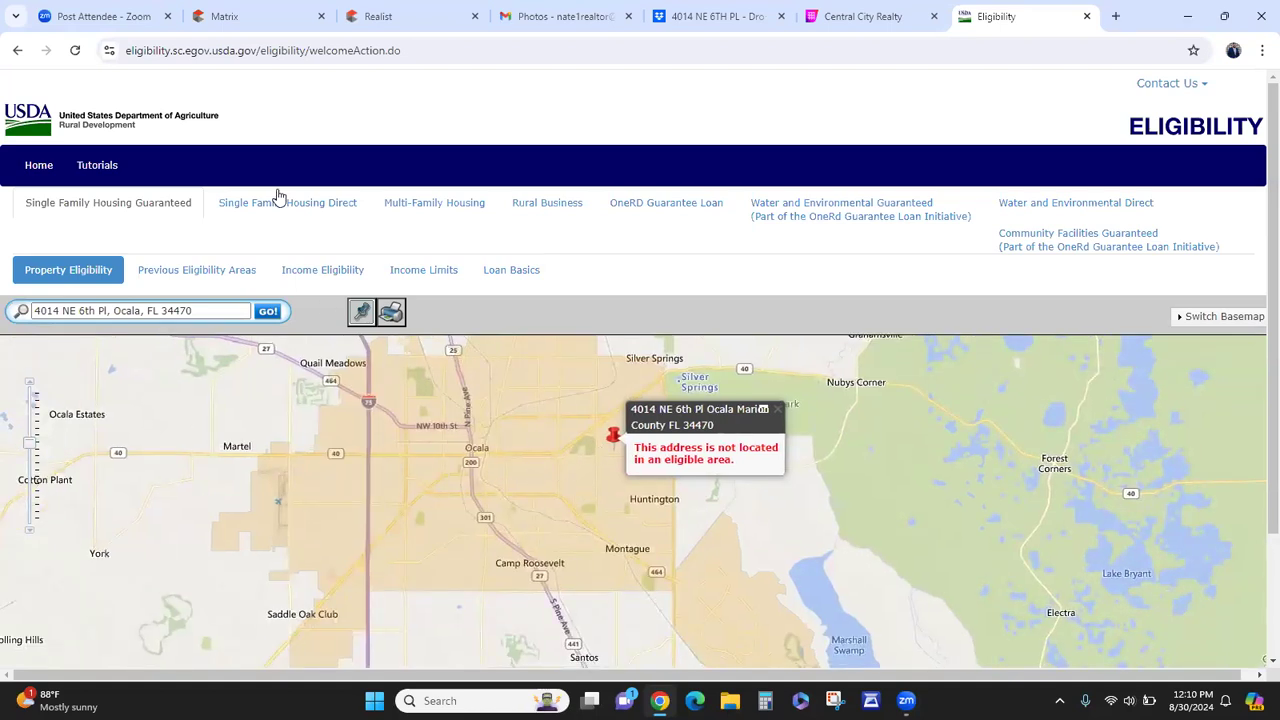
{"action": "left_click", "coordinate": [226, 18]}
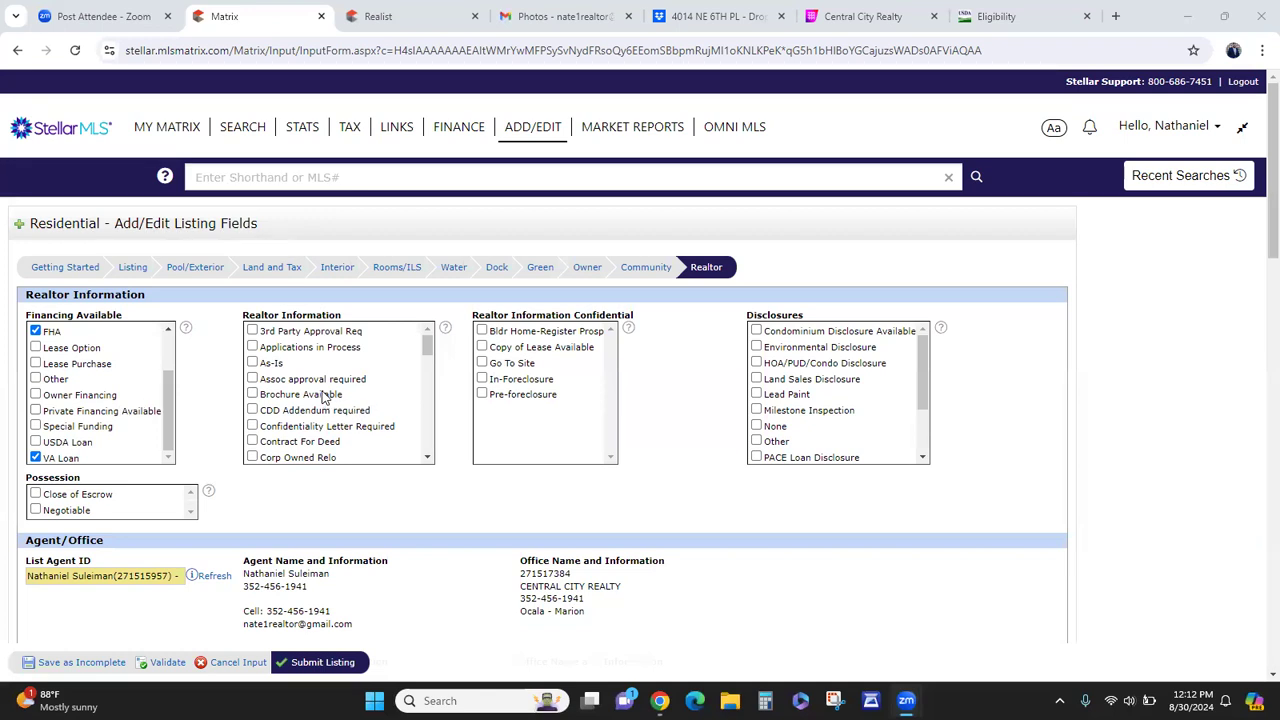
- Check As-Is under Realtor Information and scroll down to the Agent/Office details
{"action": "left_click", "coordinate": [267, 370]}
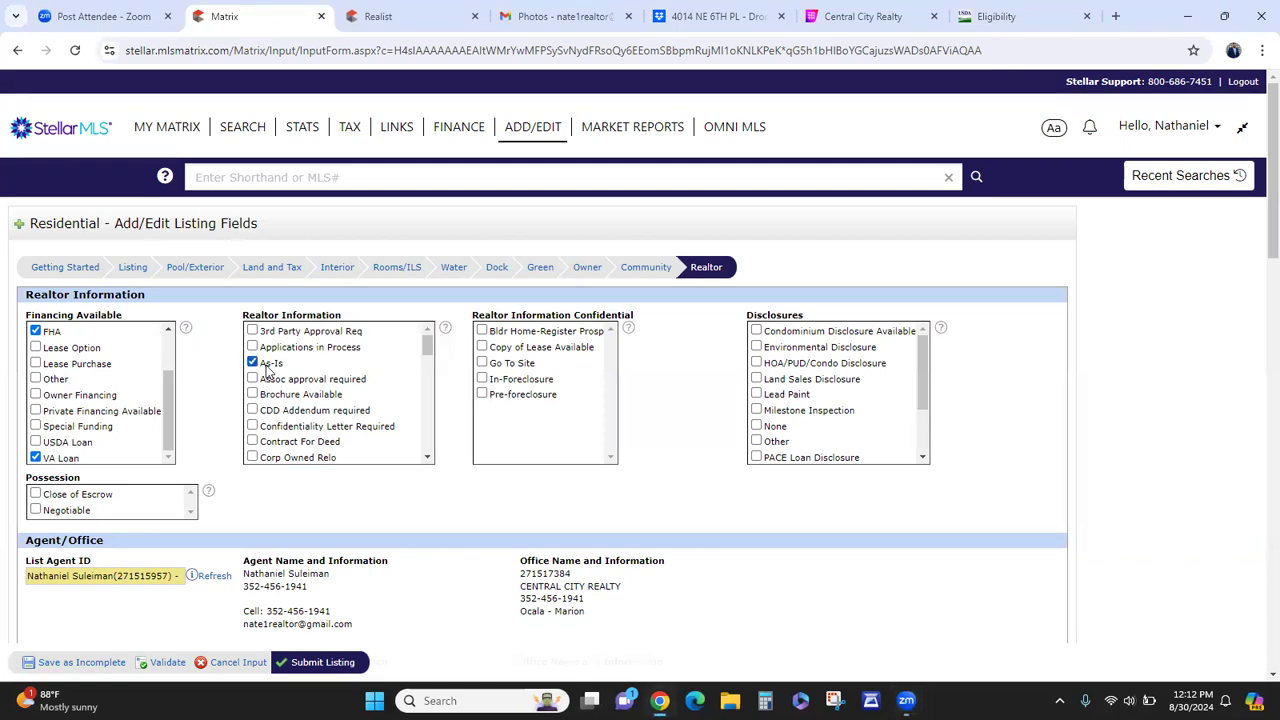
{"action": "scroll", "coordinate": [362, 389], "scroll_direction": "down", "scroll_amount": 1}
{"action": "scroll", "coordinate": [362, 389], "scroll_direction": "down", "scroll_amount": 5}
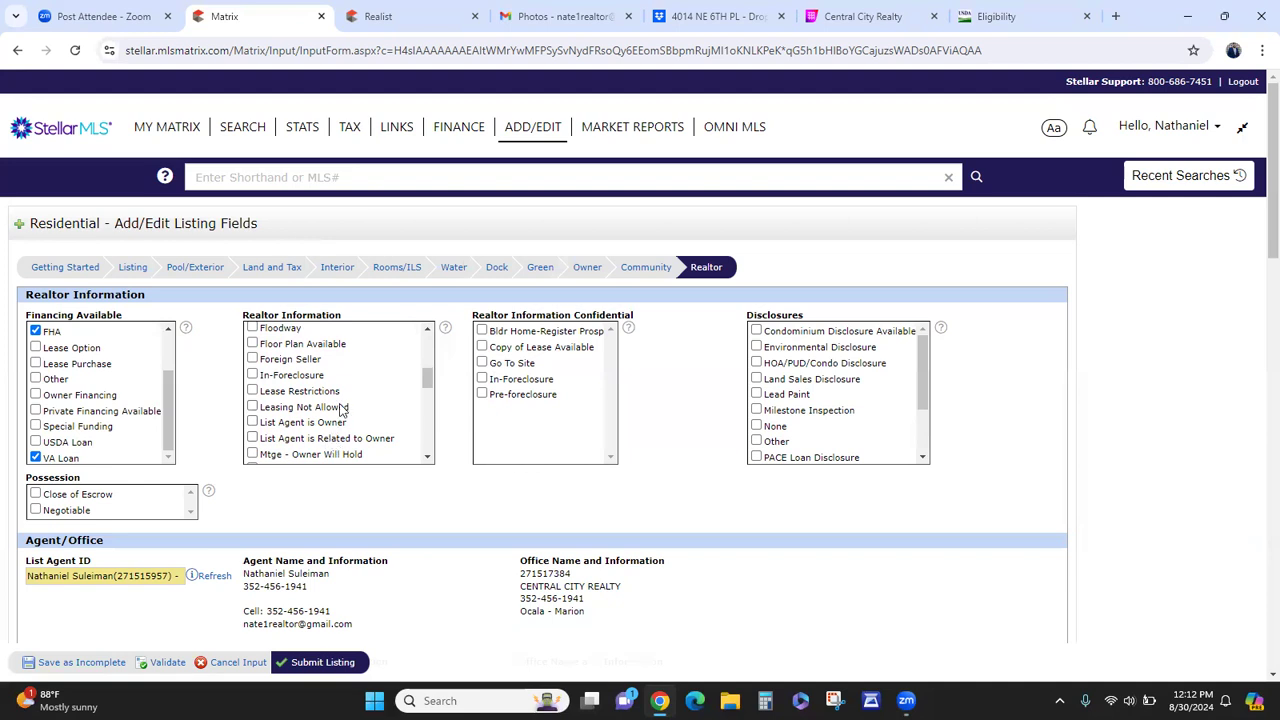
{"action": "scroll", "coordinate": [342, 410], "scroll_direction": "down", "scroll_amount": 2}
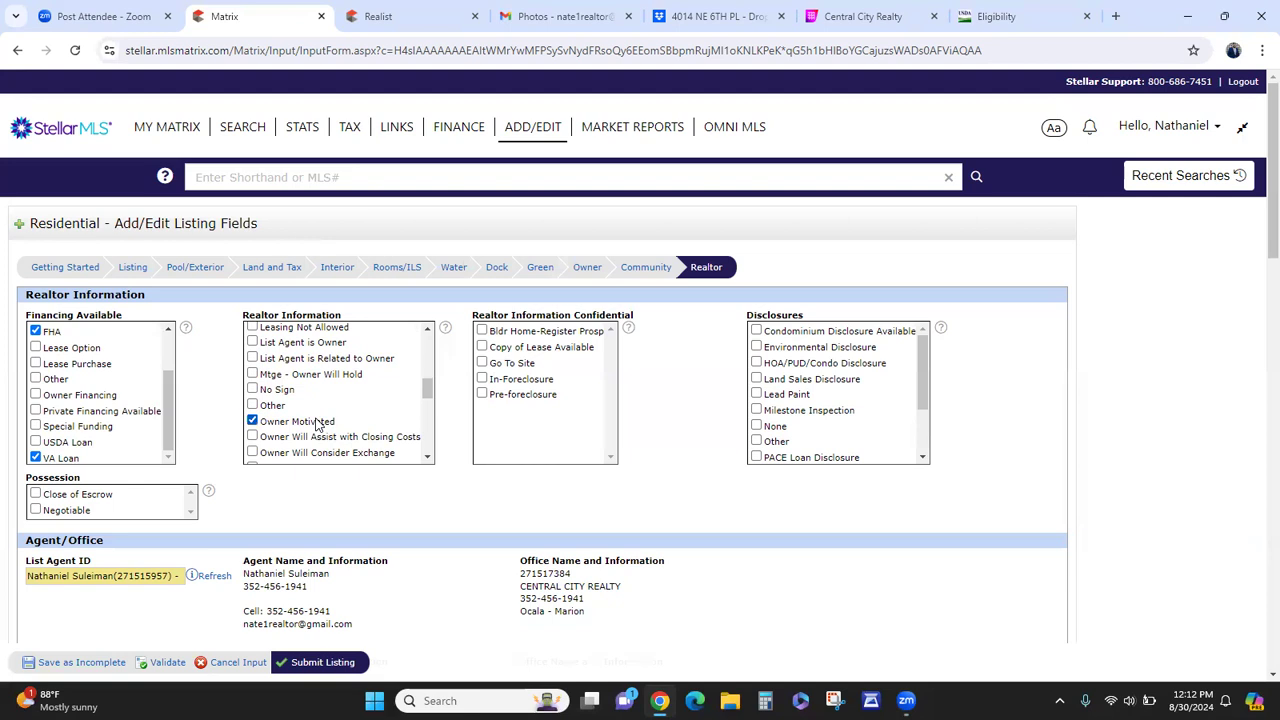
{"action": "scroll", "coordinate": [318, 425], "scroll_direction": "down", "scroll_amount": 1}
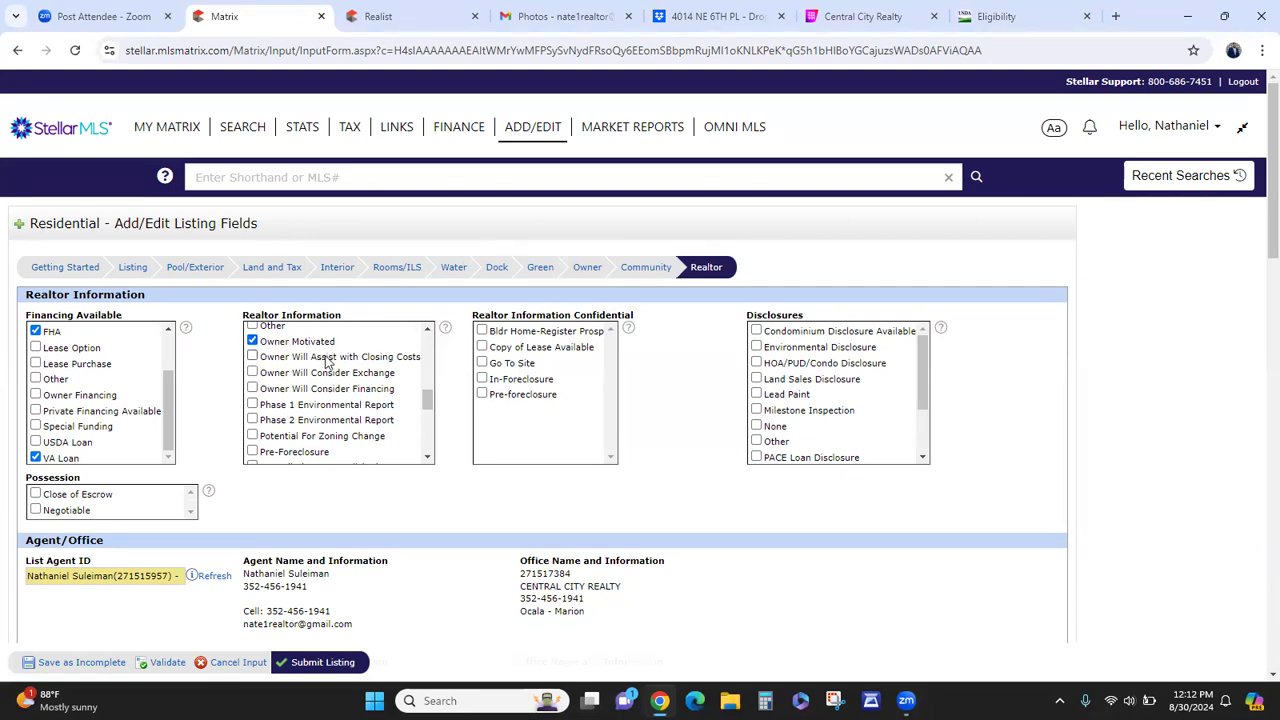
{"action": "scroll", "coordinate": [326, 362], "scroll_direction": "down", "scroll_amount": 1}
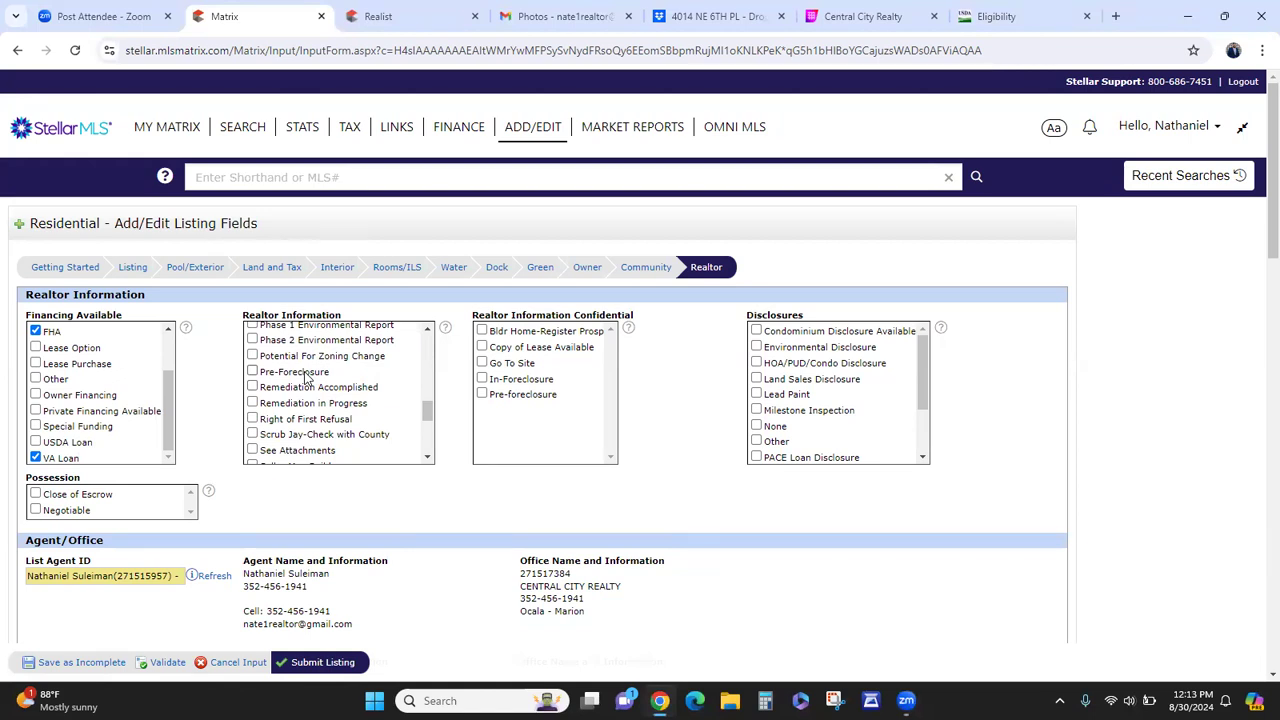
{"action": "scroll", "coordinate": [304, 376], "scroll_direction": "down", "scroll_amount": 1}
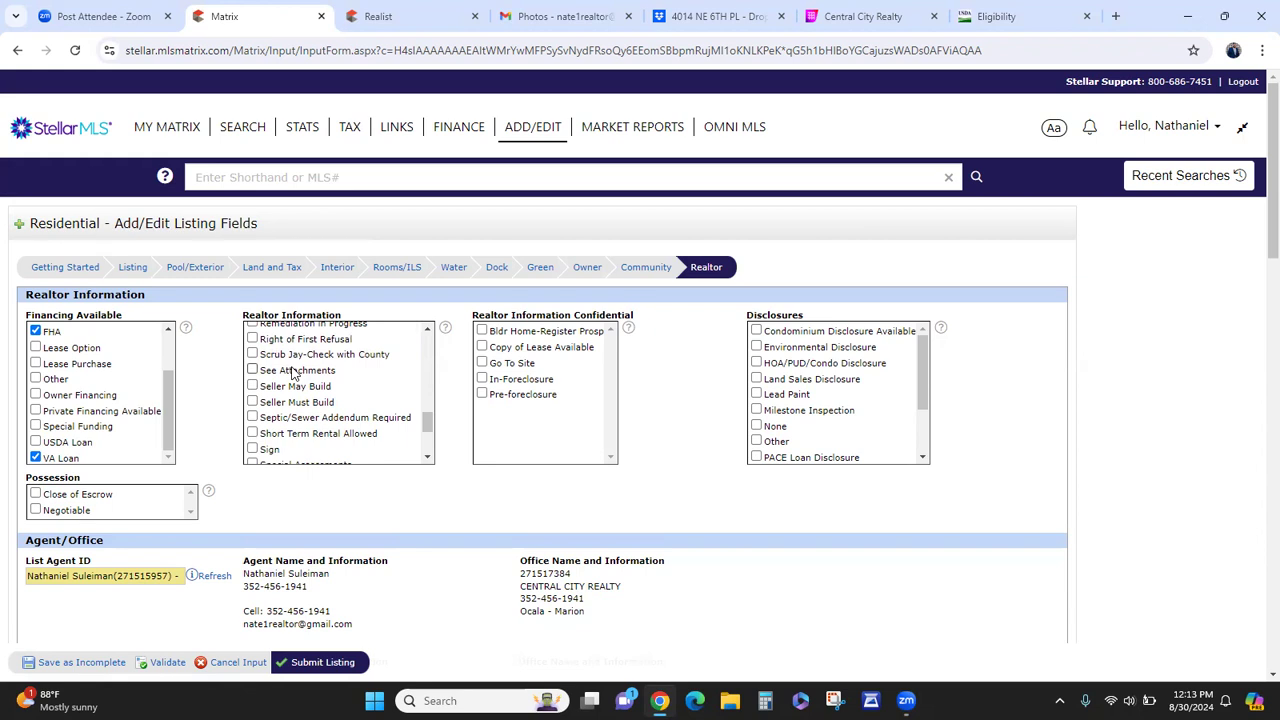
{"action": "scroll", "coordinate": [330, 405], "scroll_direction": "down", "scroll_amount": 1}
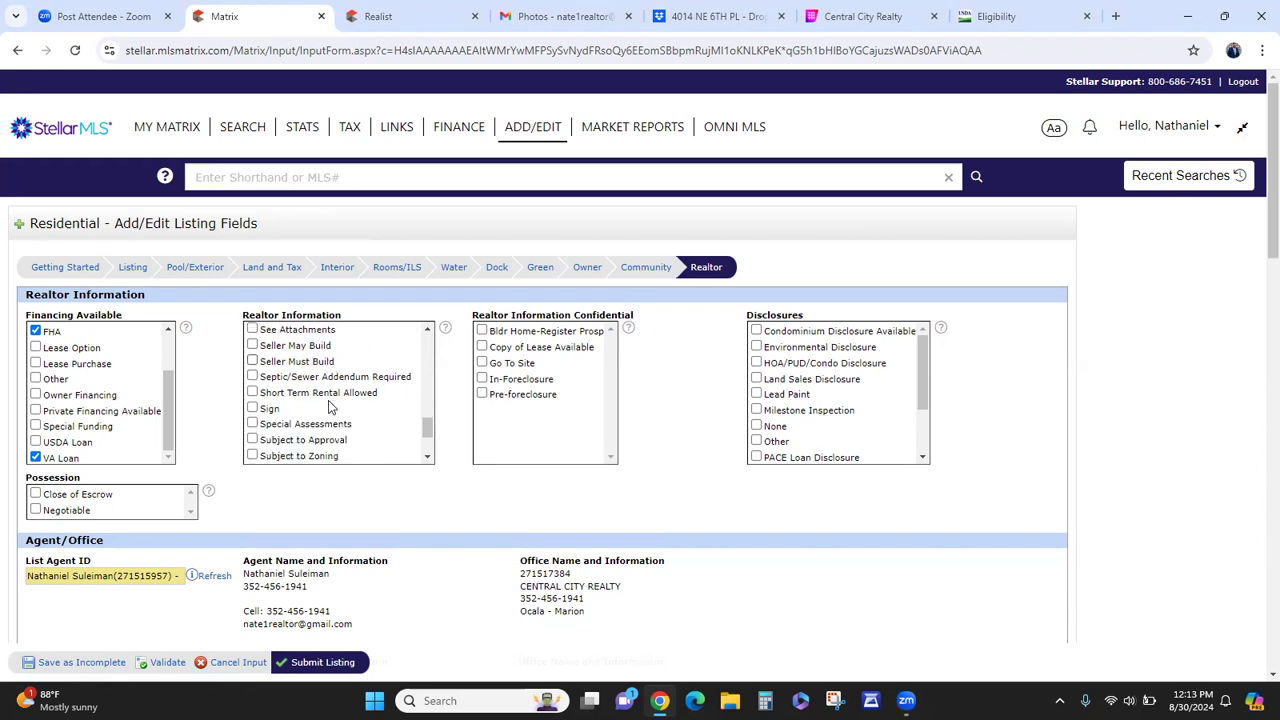
{"action": "scroll", "coordinate": [322, 406], "scroll_direction": "down", "scroll_amount": 1}
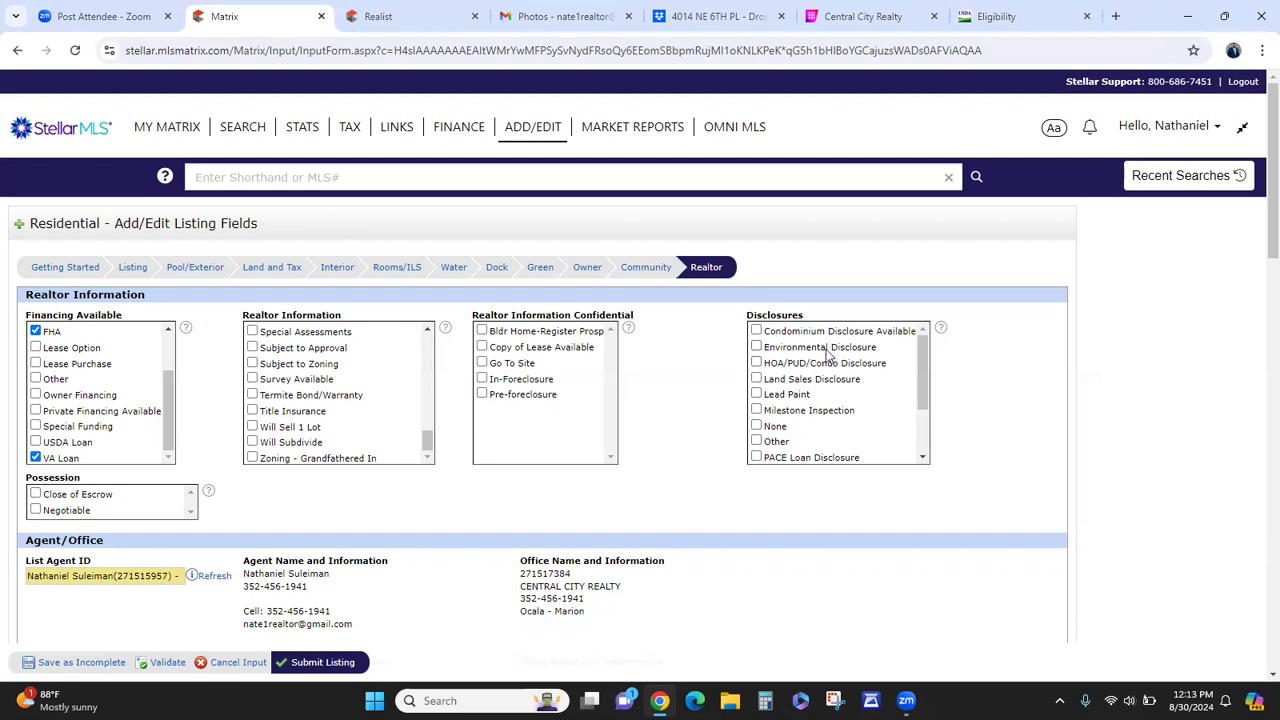
{"action": "scroll", "coordinate": [795, 355], "scroll_direction": "down", "scroll_amount": 5}
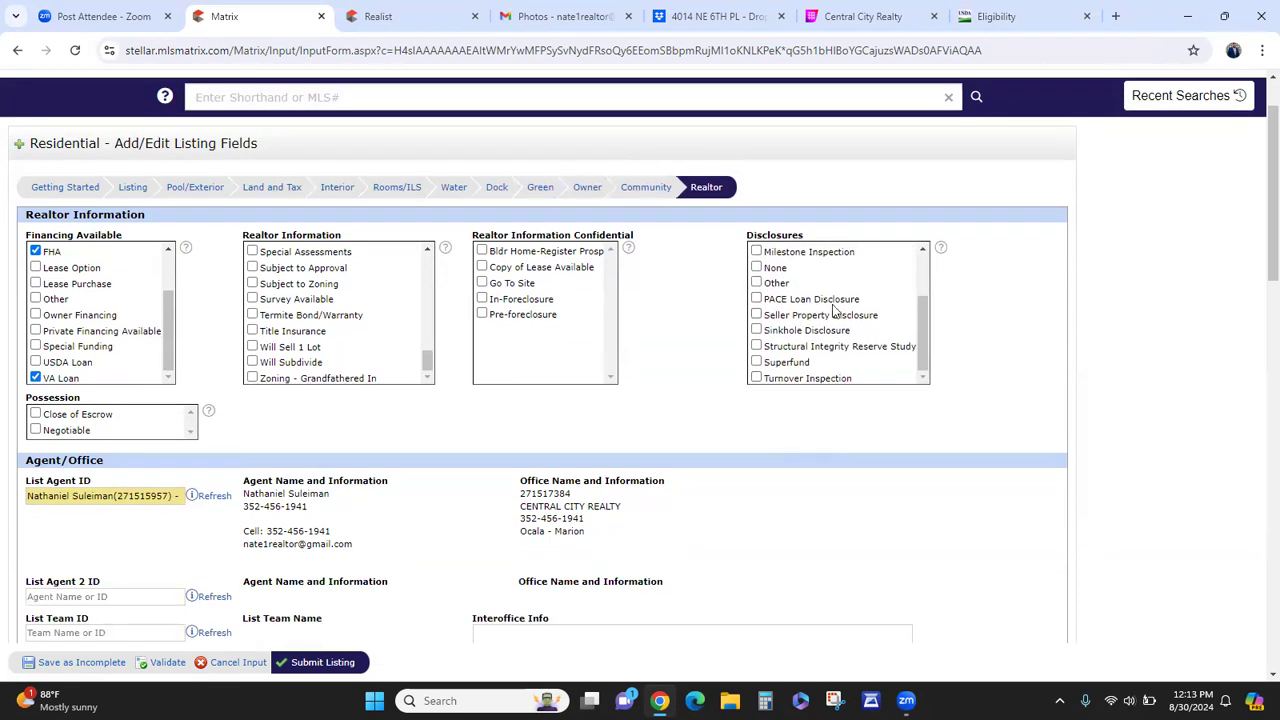
{"action": "scroll", "coordinate": [762, 431], "scroll_direction": "down", "scroll_amount": 2}
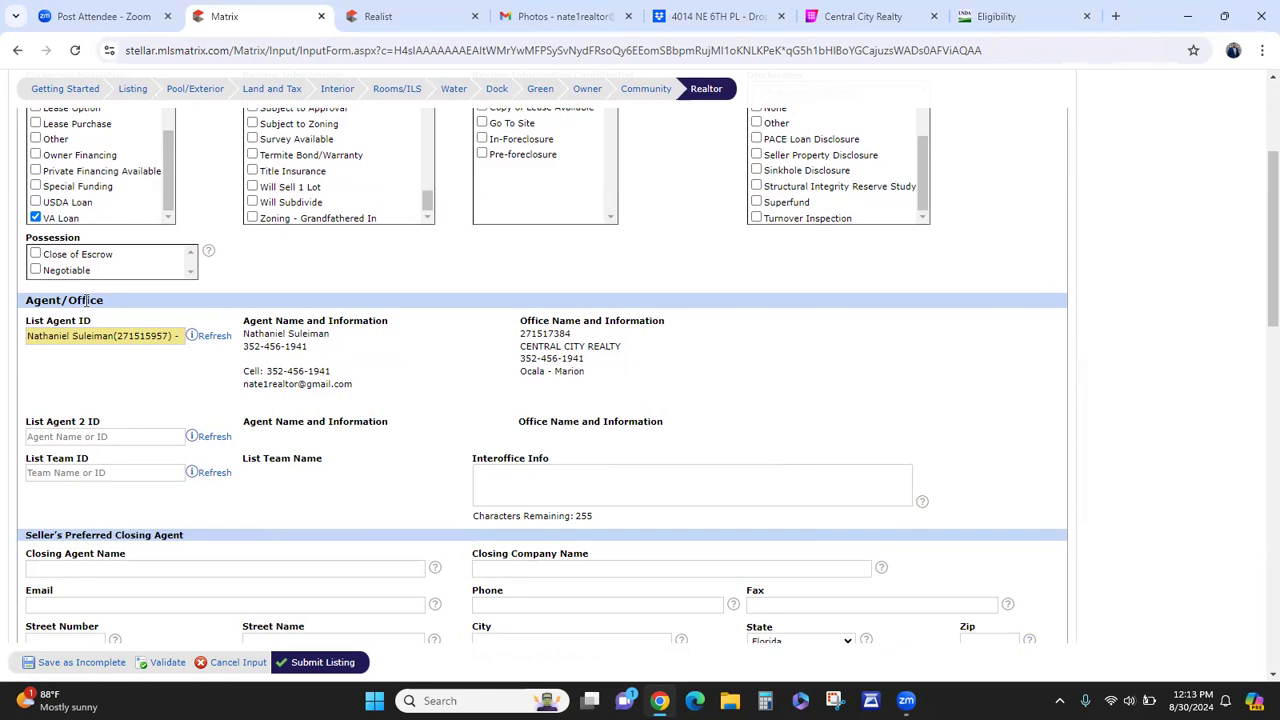
- Leave the second listing agent and listing team fields blank
{"action": "left_click", "coordinate": [93, 437]}
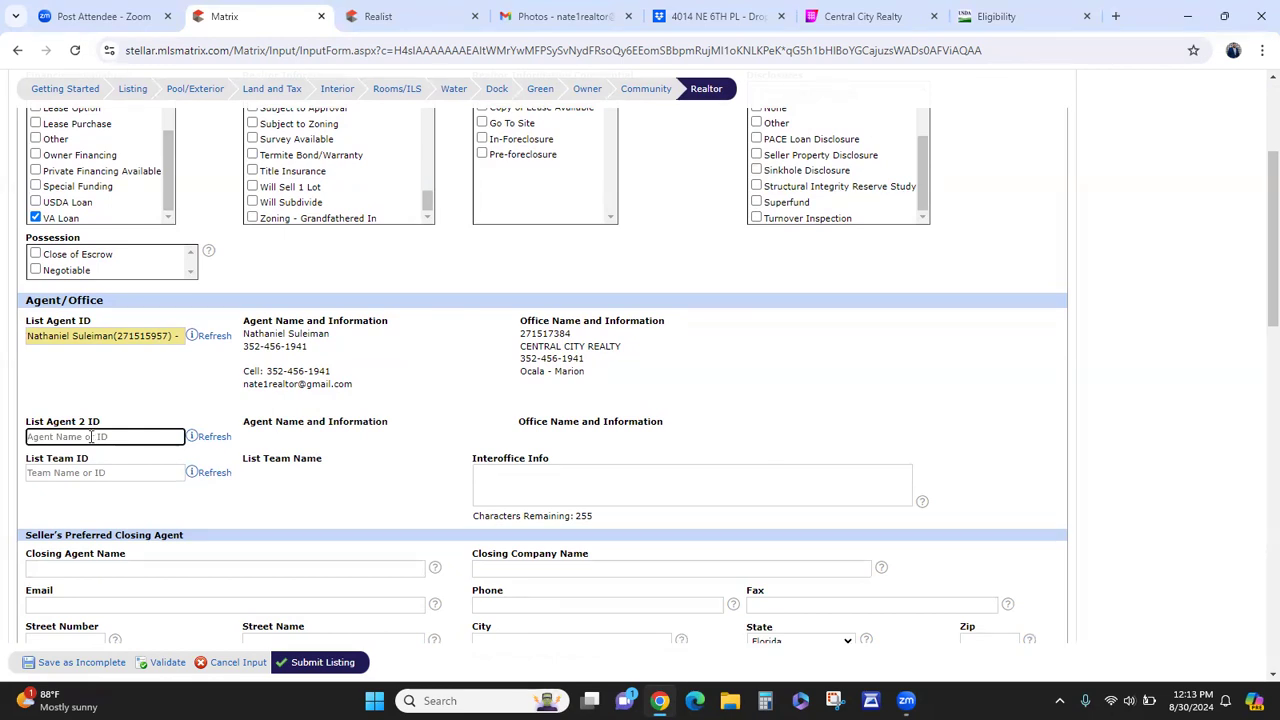
{"action": "left_click", "coordinate": [78, 474]}
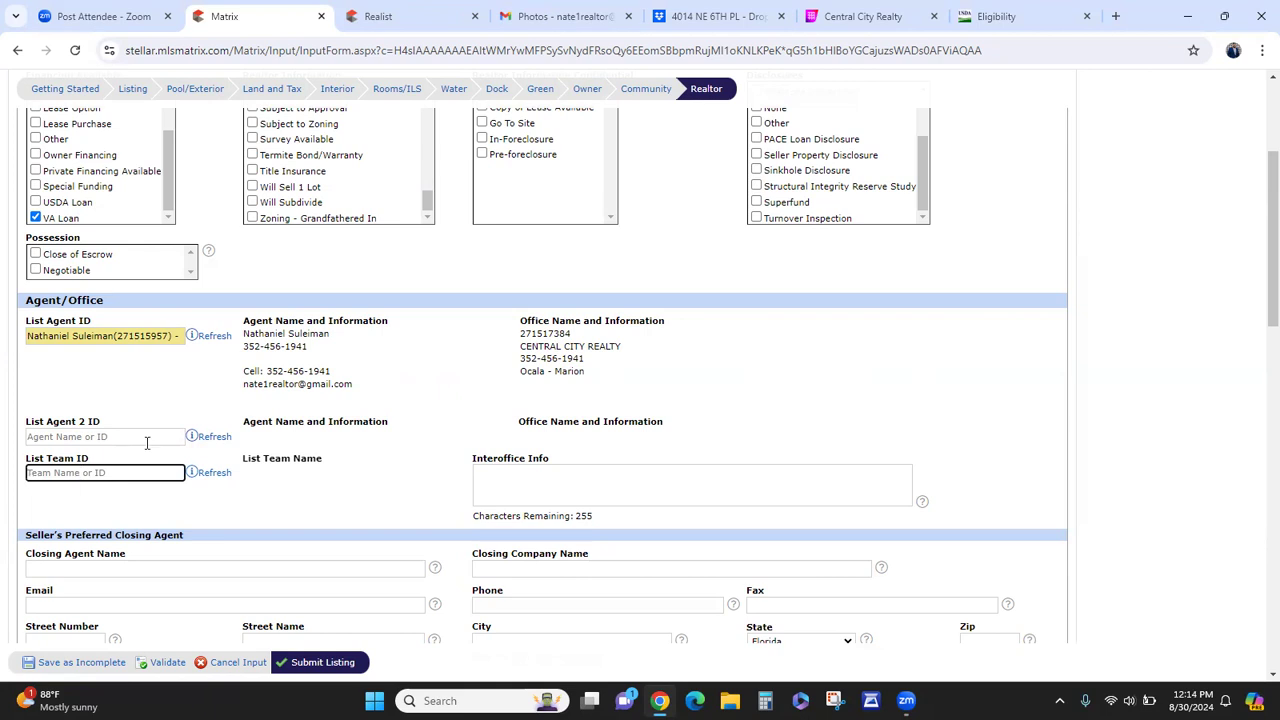
{"action": "left_click", "coordinate": [160, 414]}
{"action": "scroll", "coordinate": [388, 413], "scroll_direction": "down", "scroll_amount": 3}
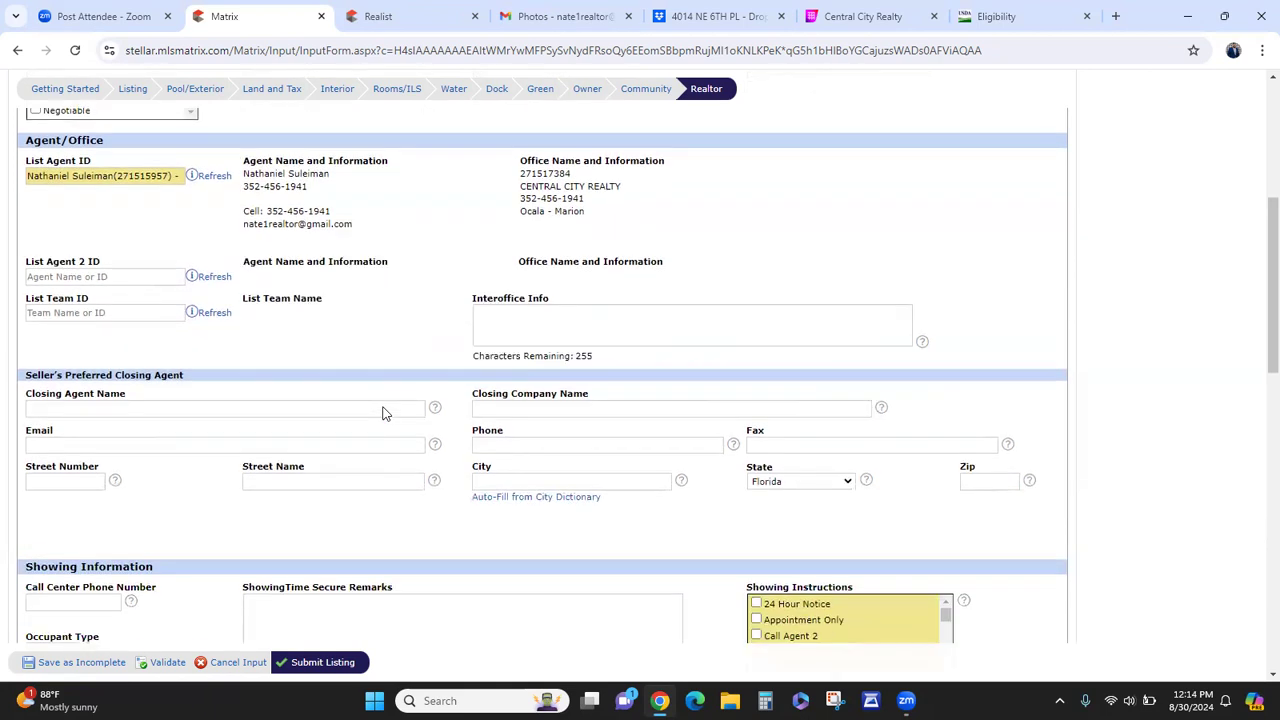
- Enter the closing agent's name and First American Title as closing company, leaving email blank
{"action": "left_click", "coordinate": [97, 408]}
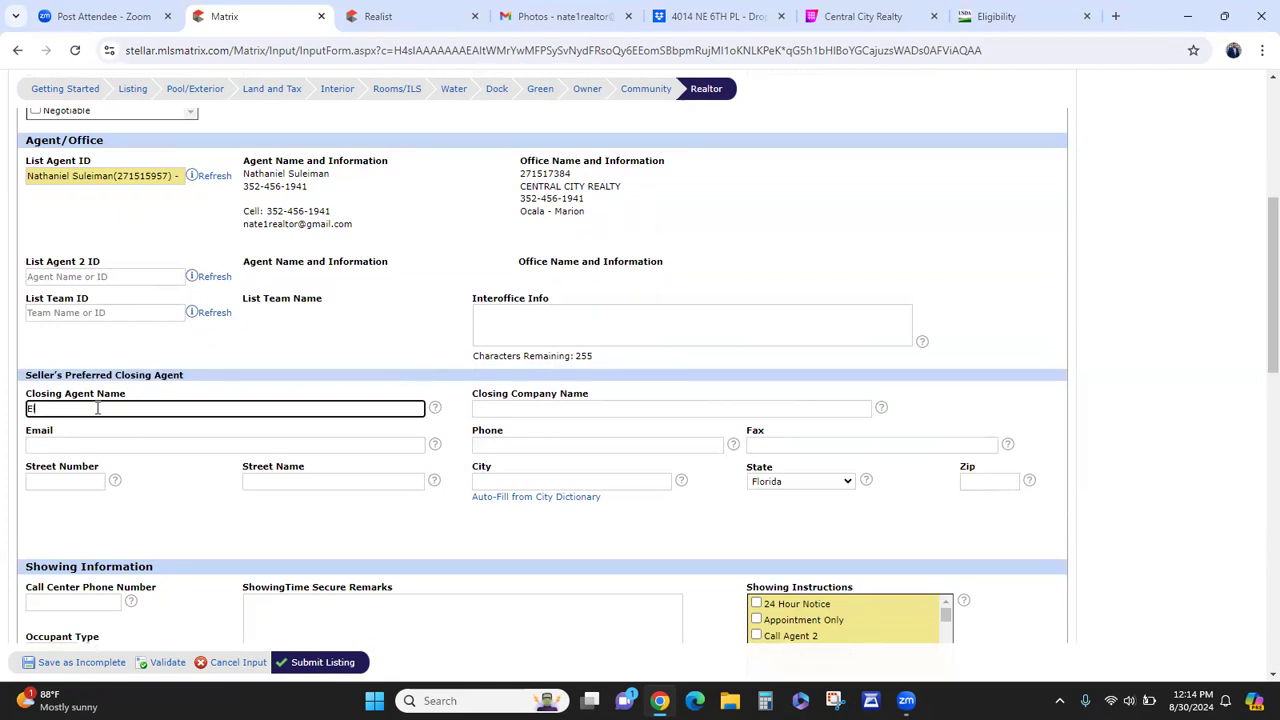
{"action": "key", "text": "Tab"}
{"action": "type", "text": "First American "}
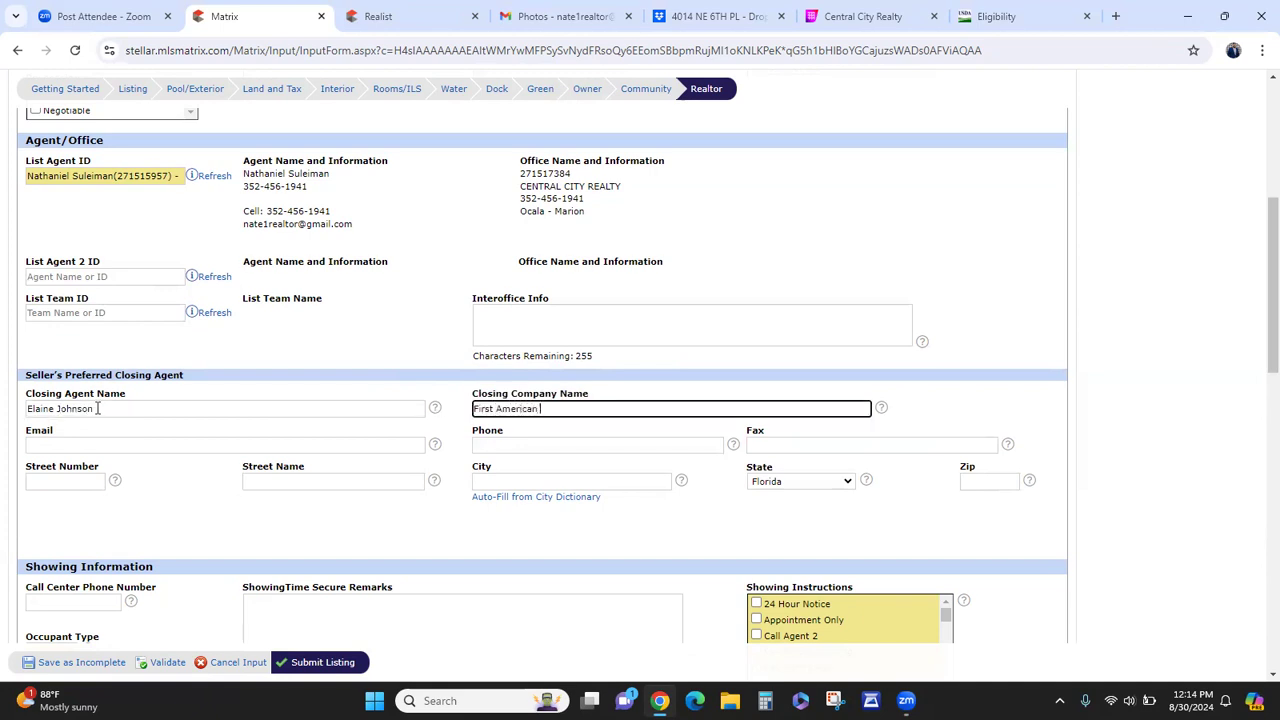
{"action": "type", "text": "Title"}
{"action": "key", "text": "Tab"}
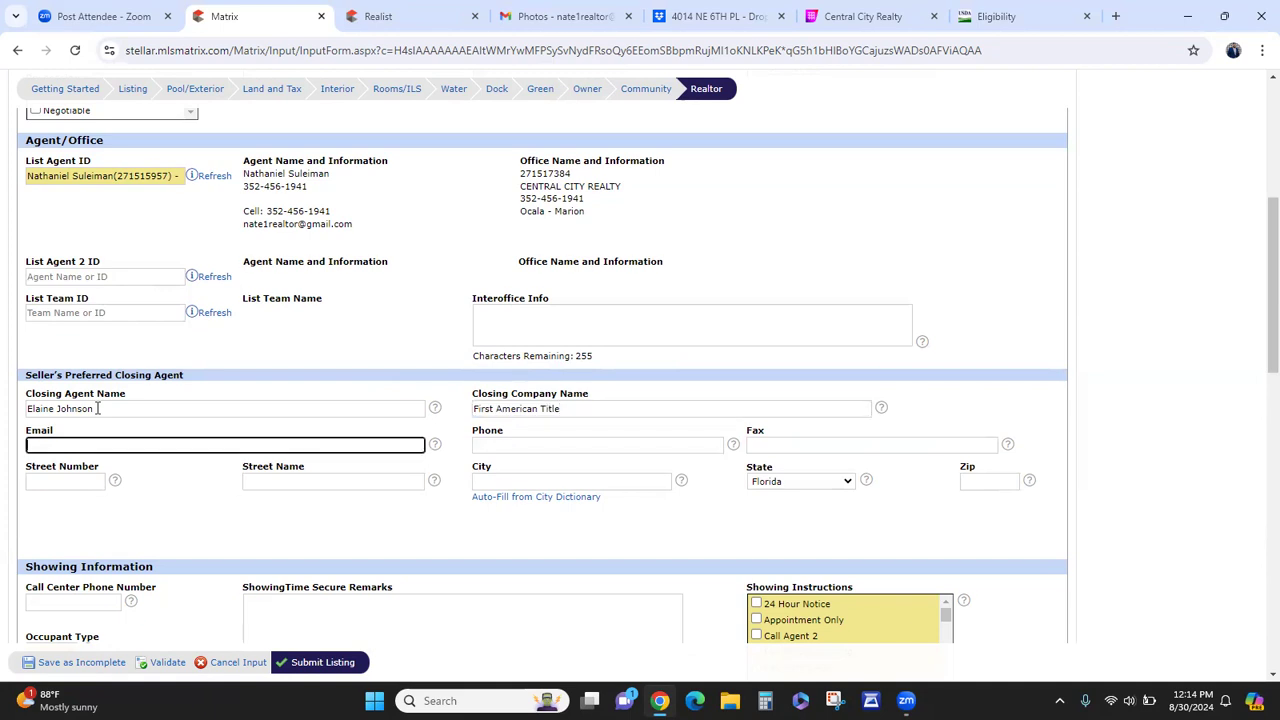
{"action": "type", "text": "h"}
{"action": "left_click", "coordinate": [1010, 298]}
- Set the Occupant Type dropdown to Owner
{"action": "scroll", "coordinate": [1017, 300], "scroll_direction": "down", "scroll_amount": 2}
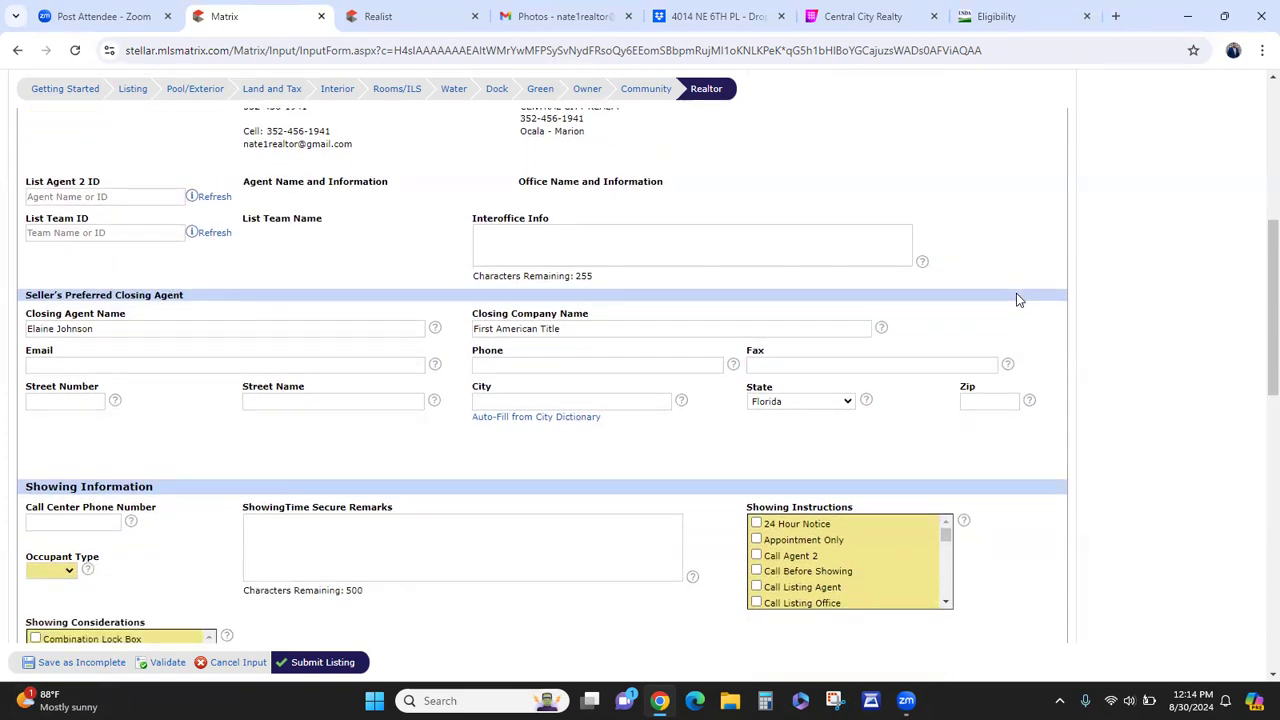
{"action": "scroll", "coordinate": [1017, 300], "scroll_direction": "down", "scroll_amount": 2}
{"action": "scroll", "coordinate": [709, 435], "scroll_direction": "down", "scroll_amount": 5}
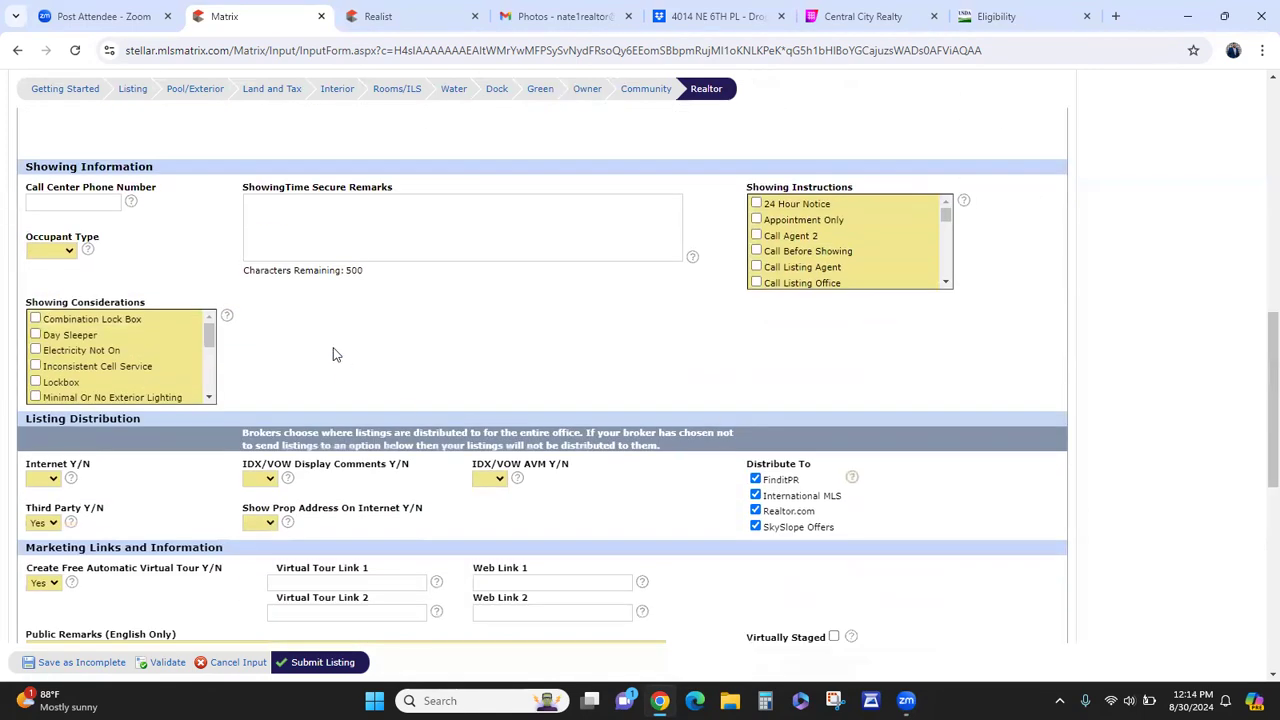
{"action": "scroll", "coordinate": [173, 306], "scroll_direction": "up", "scroll_amount": 2}
{"action": "left_click", "coordinate": [52, 333]}
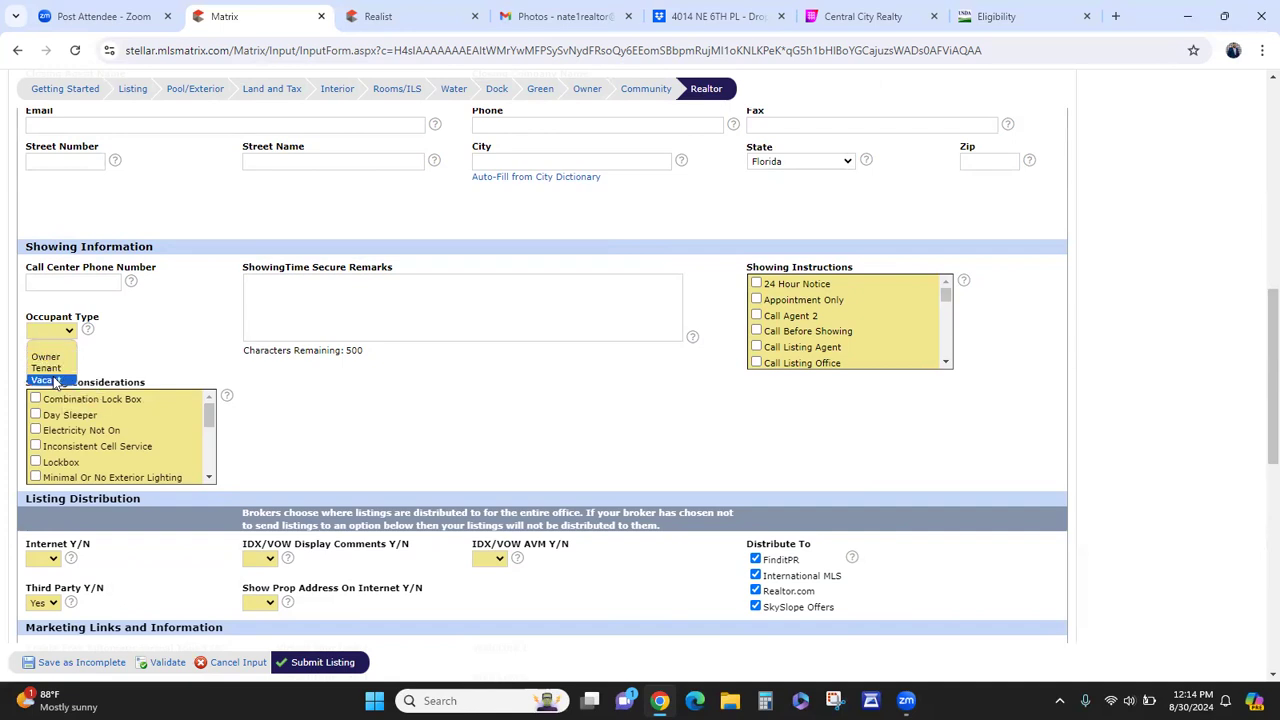
{"action": "left_click", "coordinate": [50, 357]}
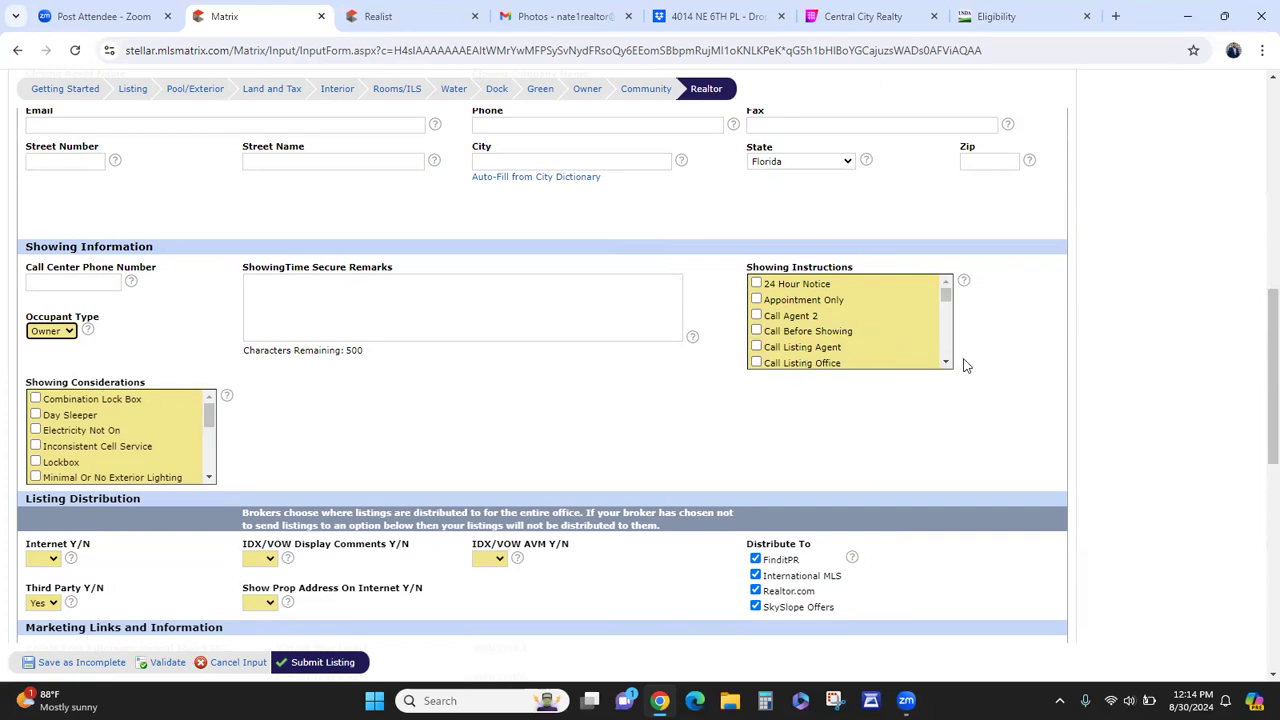
- Scroll through the Showing Instructions list, leaving 24 Hour Notice and Dangerous Farm Animals unchecked
{"action": "scroll", "coordinate": [930, 370], "scroll_direction": "up", "scroll_amount": 1}
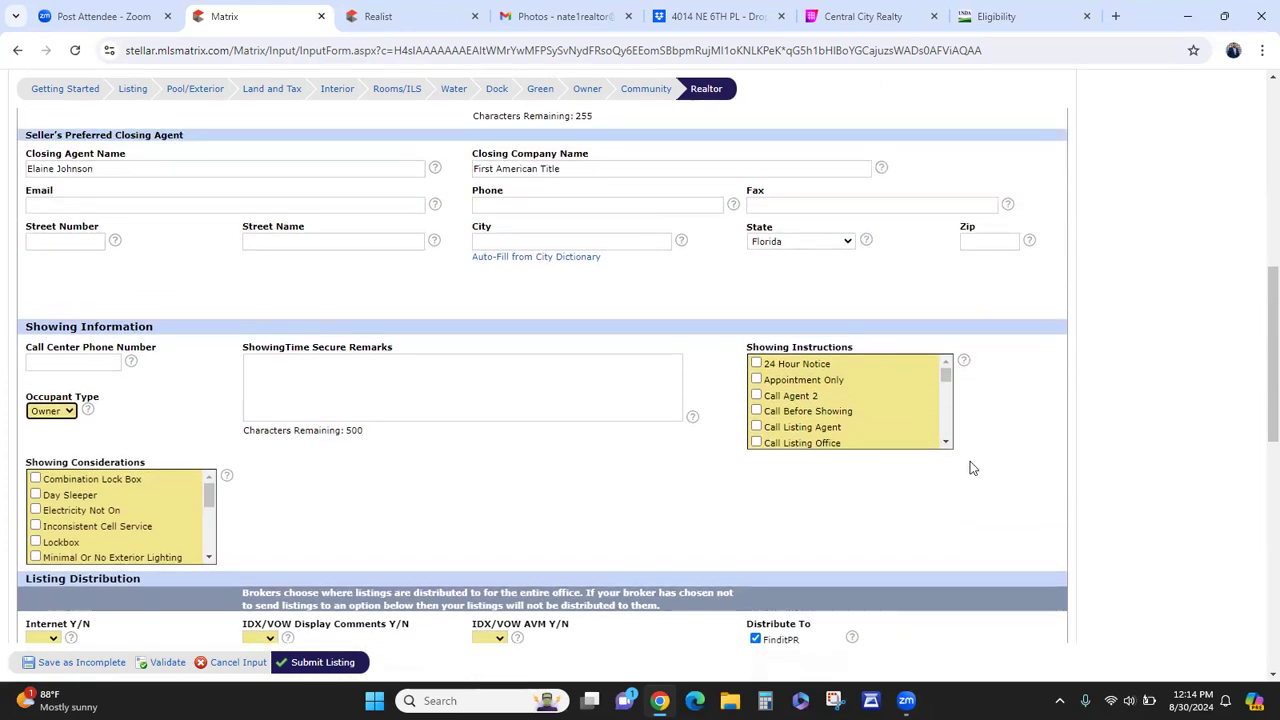
{"action": "left_click", "coordinate": [795, 368]}
{"action": "left_click", "coordinate": [797, 367]}
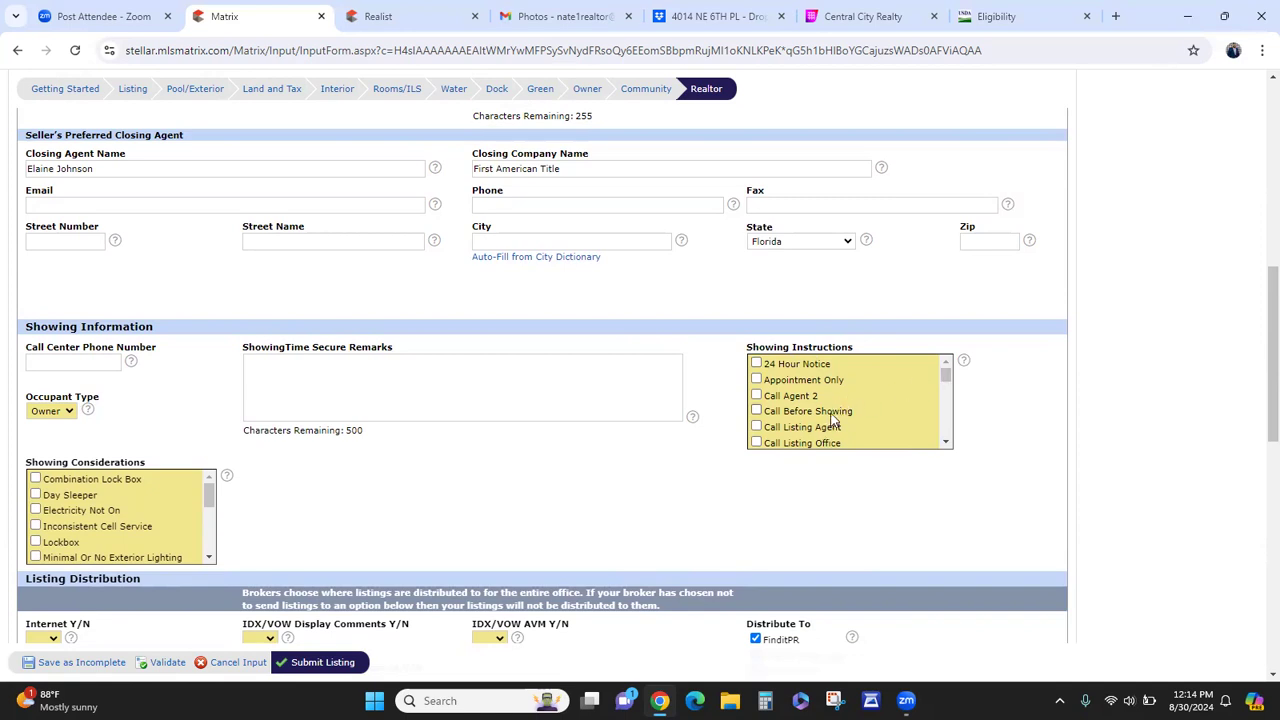
{"action": "left_click", "coordinate": [945, 443]}
{"action": "left_click", "coordinate": [945, 443]}
{"action": "left_click", "coordinate": [945, 443]}
{"action": "left_click", "coordinate": [945, 443]}
{"action": "left_click", "coordinate": [945, 443]}
{"action": "left_click", "coordinate": [945, 443]}
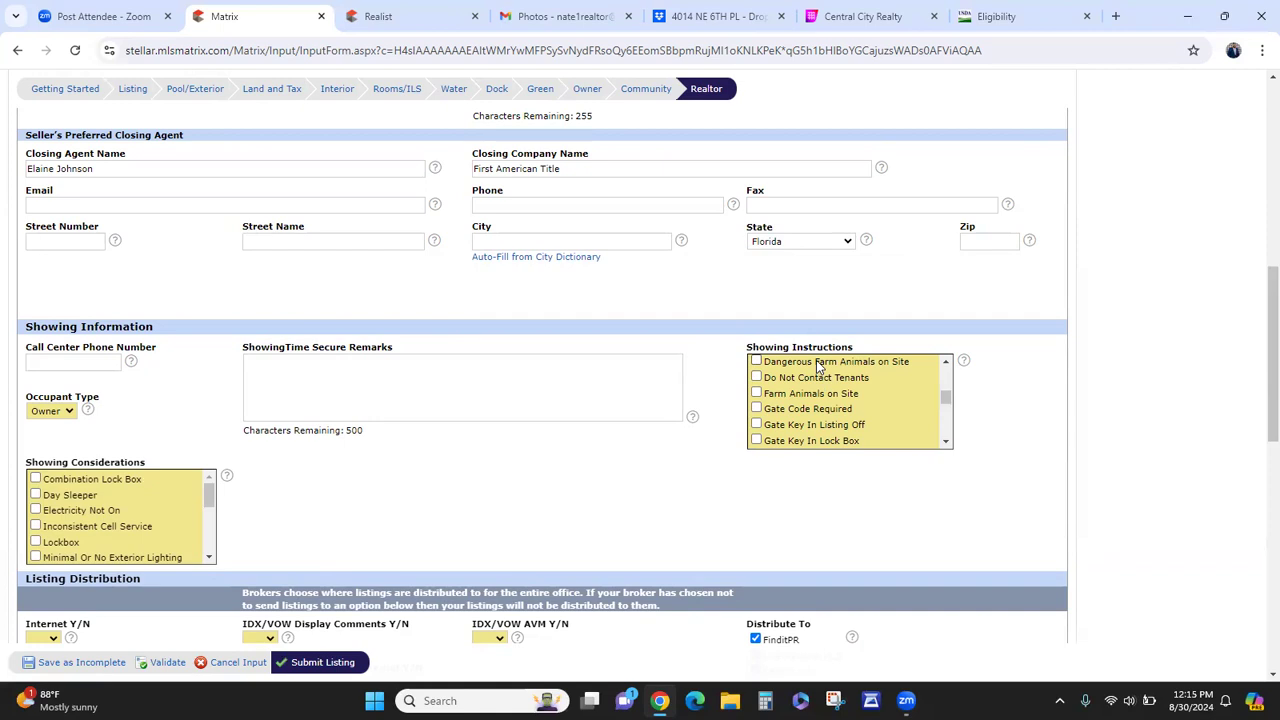
{"action": "left_click", "coordinate": [820, 366]}
{"action": "left_click", "coordinate": [820, 366]}
{"action": "left_click", "coordinate": [946, 444]}
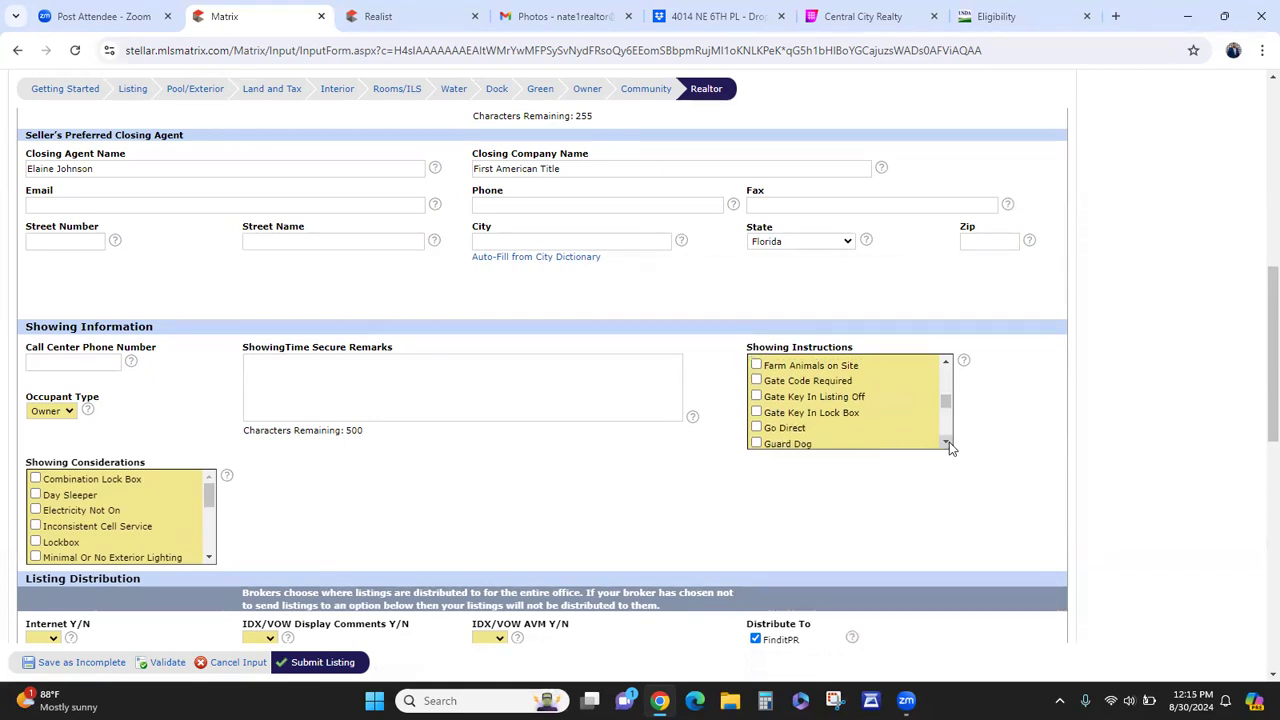
{"action": "left_click", "coordinate": [946, 444]}
{"action": "left_click", "coordinate": [946, 444]}
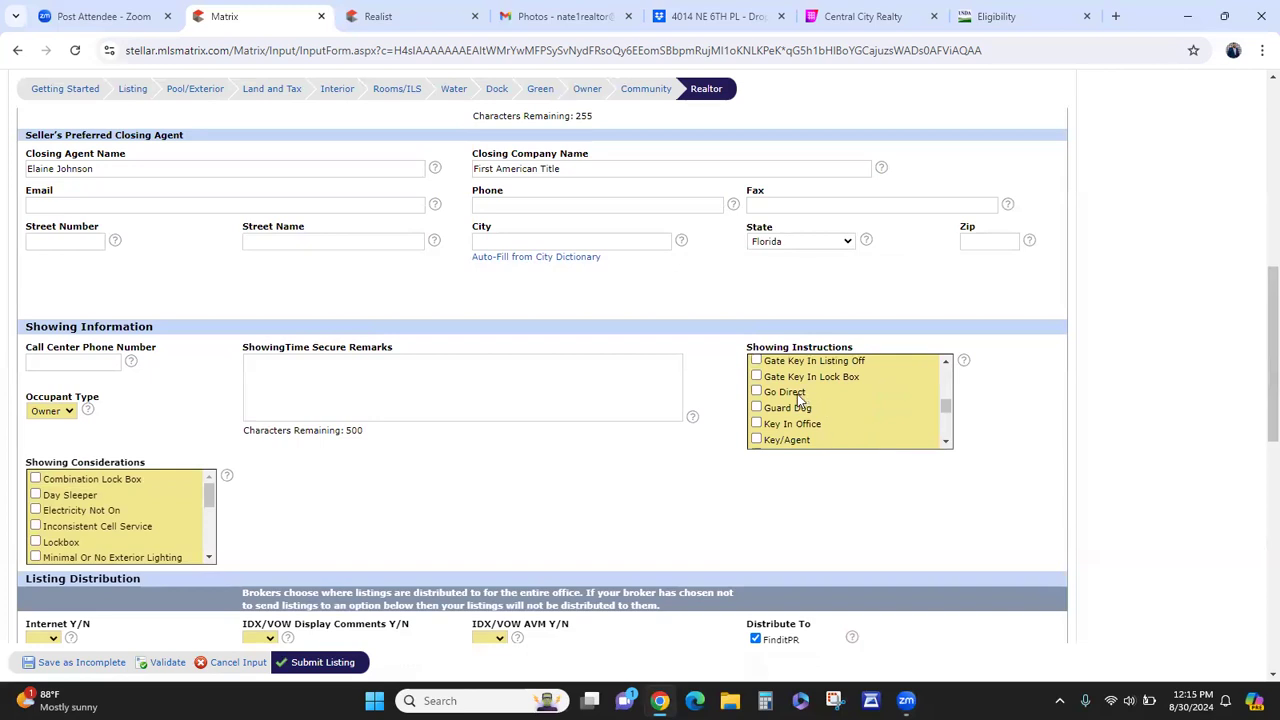
{"action": "left_click", "coordinate": [946, 444]}
{"action": "left_click", "coordinate": [946, 444]}
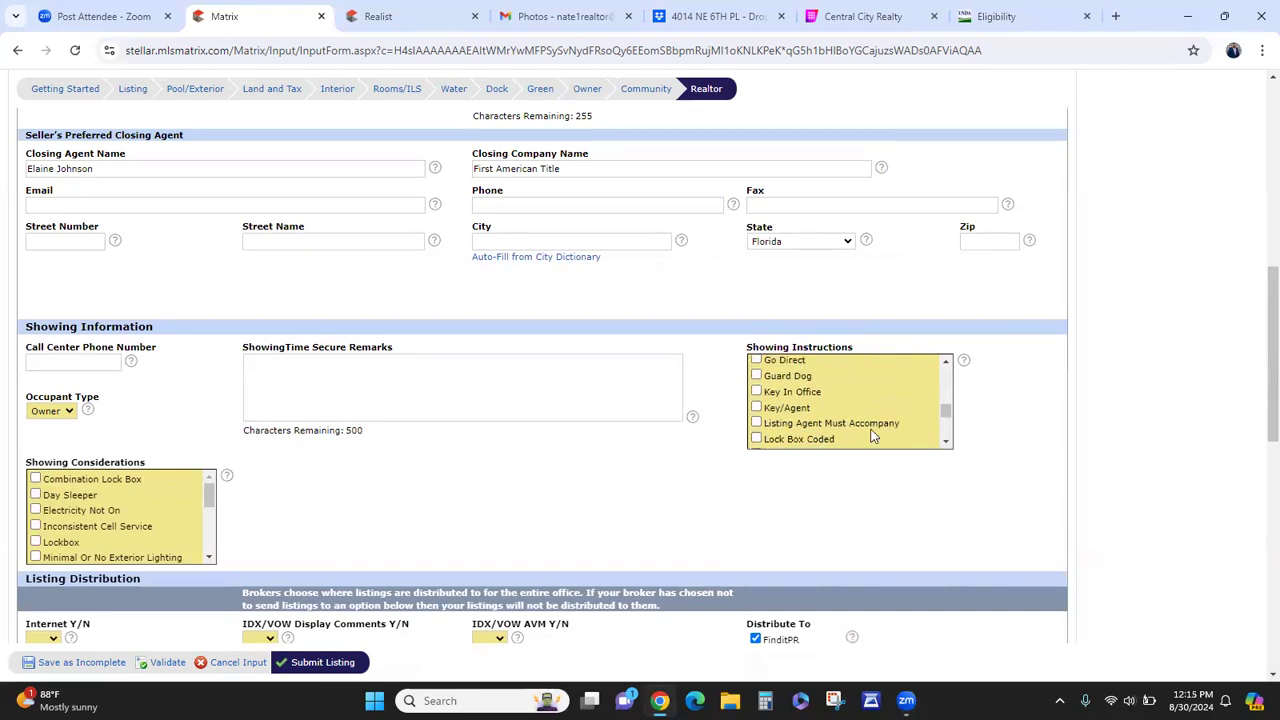
- Check Use ShowingTime Button in Showing Instructions, leaving Guard Dog unchecked
{"action": "left_click", "coordinate": [790, 377]}
{"action": "left_click", "coordinate": [790, 377]}
{"action": "left_click", "coordinate": [946, 444]}
{"action": "left_click", "coordinate": [946, 444]}
{"action": "left_click", "coordinate": [946, 444]}
{"action": "left_click", "coordinate": [946, 444]}
{"action": "left_click", "coordinate": [946, 444]}
{"action": "left_click", "coordinate": [946, 444]}
{"action": "left_click", "coordinate": [946, 444]}
{"action": "left_click", "coordinate": [946, 444]}
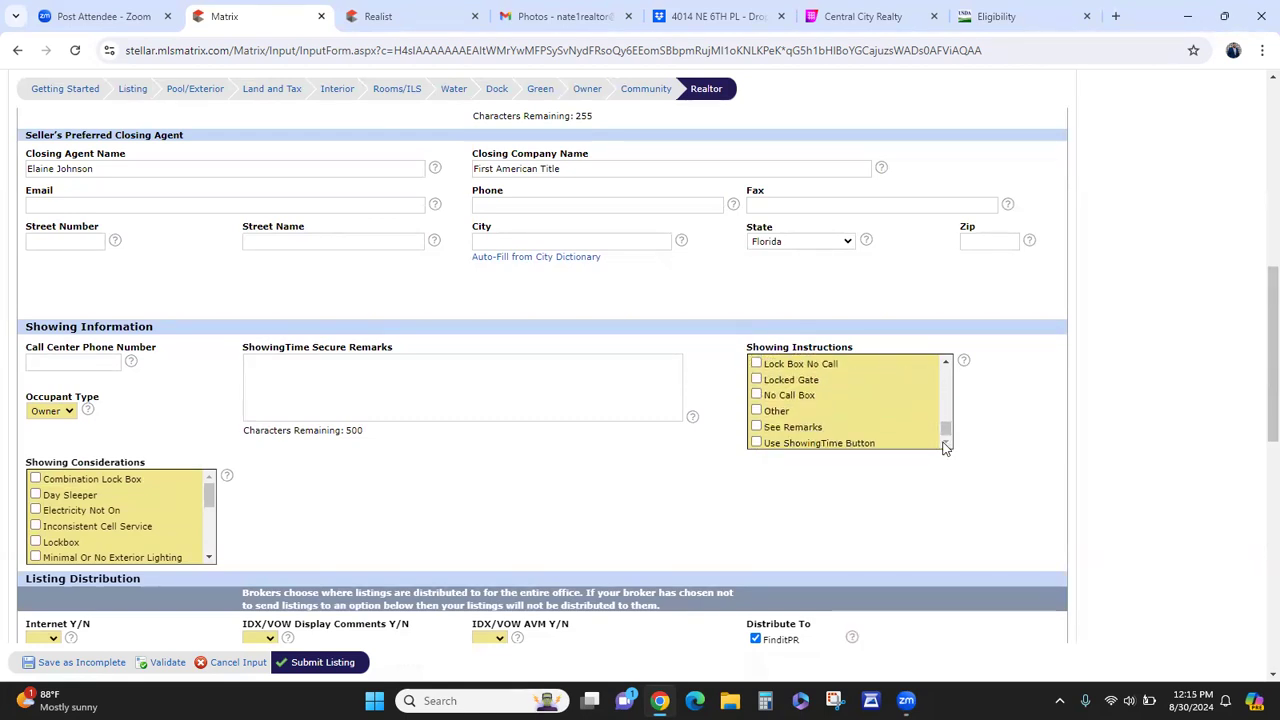
{"action": "left_click", "coordinate": [849, 445]}
{"action": "scroll", "coordinate": [680, 485], "scroll_direction": "down", "scroll_amount": 2}
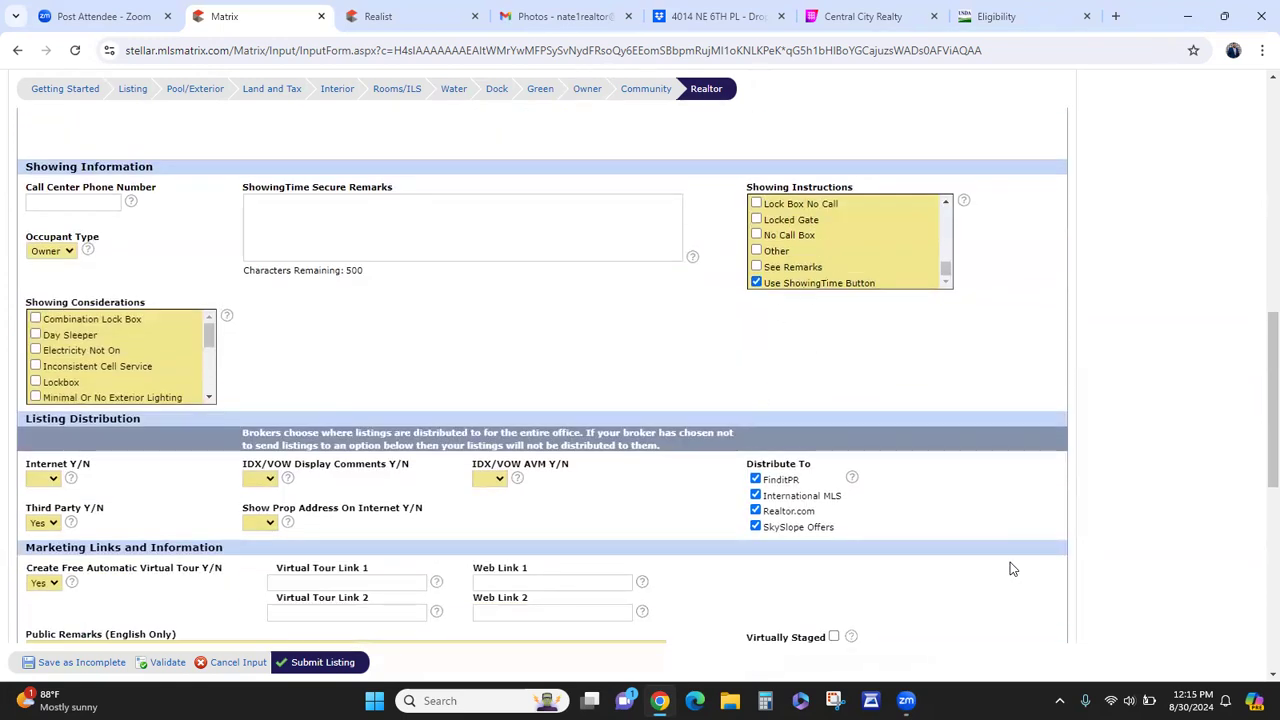
- Note Combination Lock Box and set Internet, IDX/VOW Display Comments, Show Prop Address and IDX/VOW AVM to Yes
{"action": "left_click", "coordinate": [115, 323]}
{"action": "scroll", "coordinate": [440, 371], "scroll_direction": "down", "scroll_amount": 1}
{"action": "left_click", "coordinate": [42, 400]}
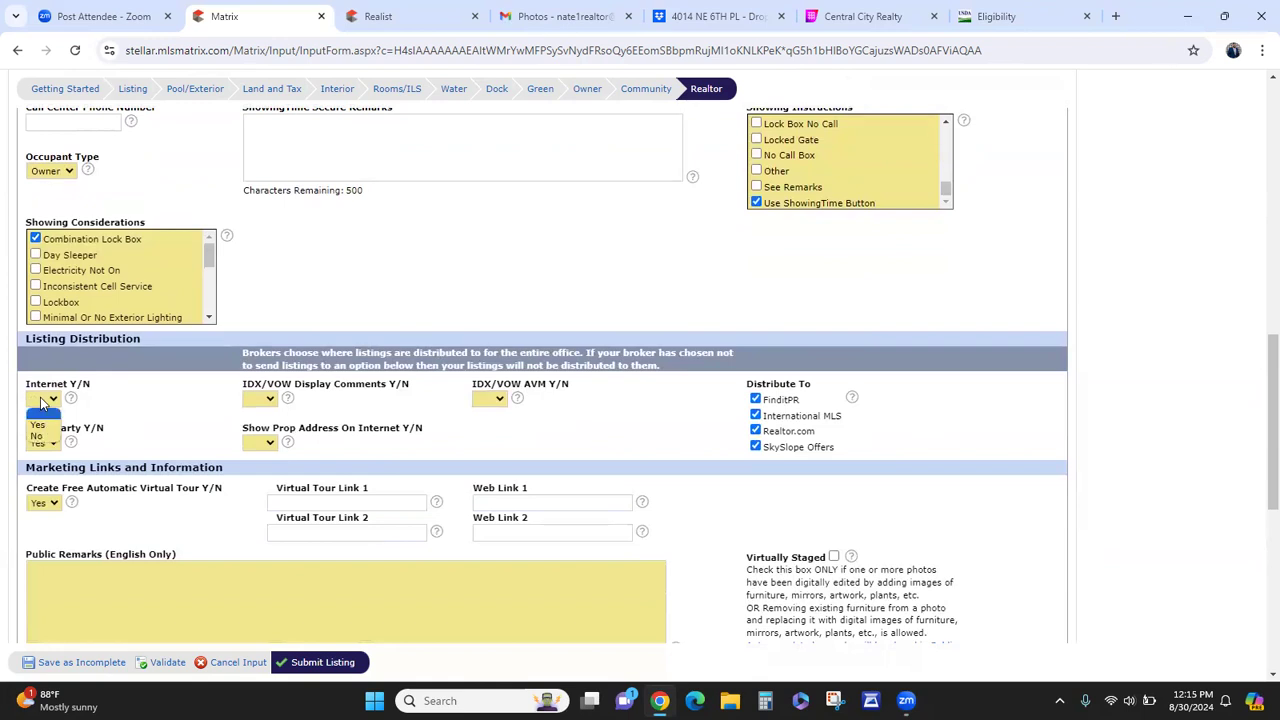
{"action": "left_click", "coordinate": [38, 425]}
{"action": "left_click", "coordinate": [254, 404]}
{"action": "left_click", "coordinate": [255, 426]}
{"action": "left_click", "coordinate": [266, 444]}
{"action": "left_click", "coordinate": [256, 471]}
{"action": "left_click", "coordinate": [489, 399]}
{"action": "left_click", "coordinate": [485, 427]}
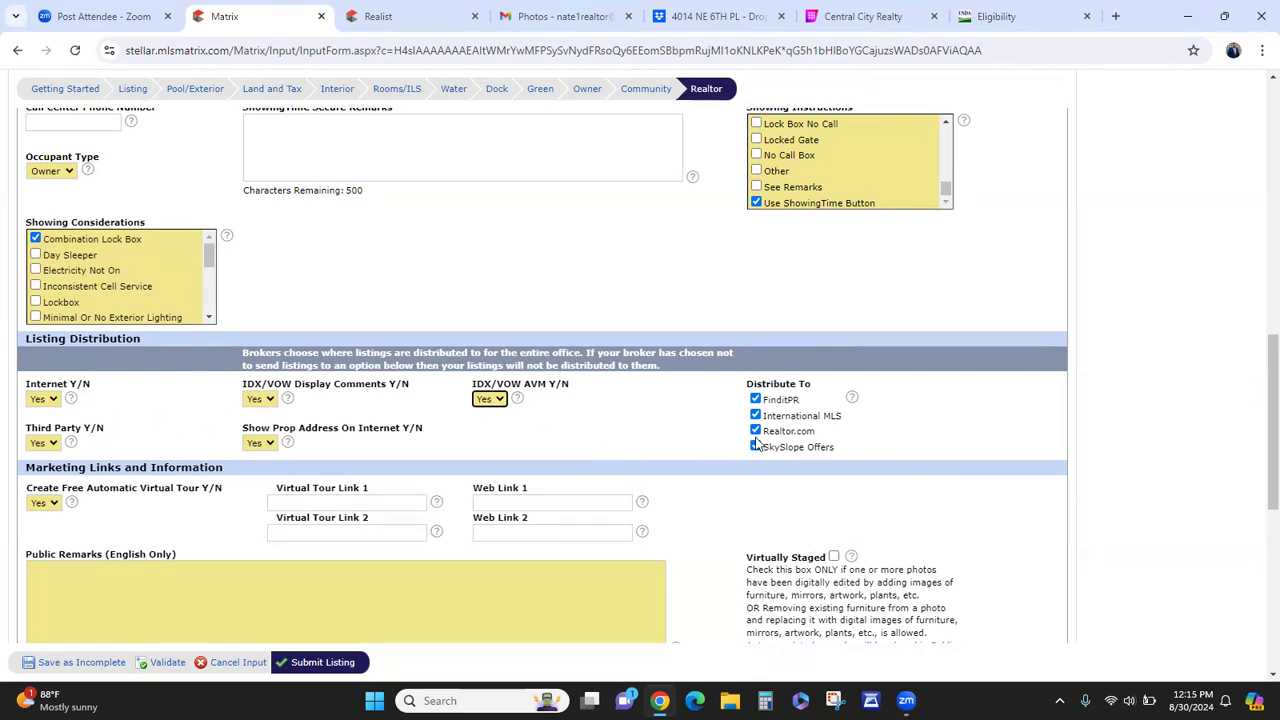
- Set Create Free Automatic Virtual Tour to No and move down to the Realtor Only Remarks
{"action": "scroll", "coordinate": [677, 446], "scroll_direction": "down", "scroll_amount": 1}
{"action": "scroll", "coordinate": [677, 446], "scroll_direction": "down", "scroll_amount": 1}
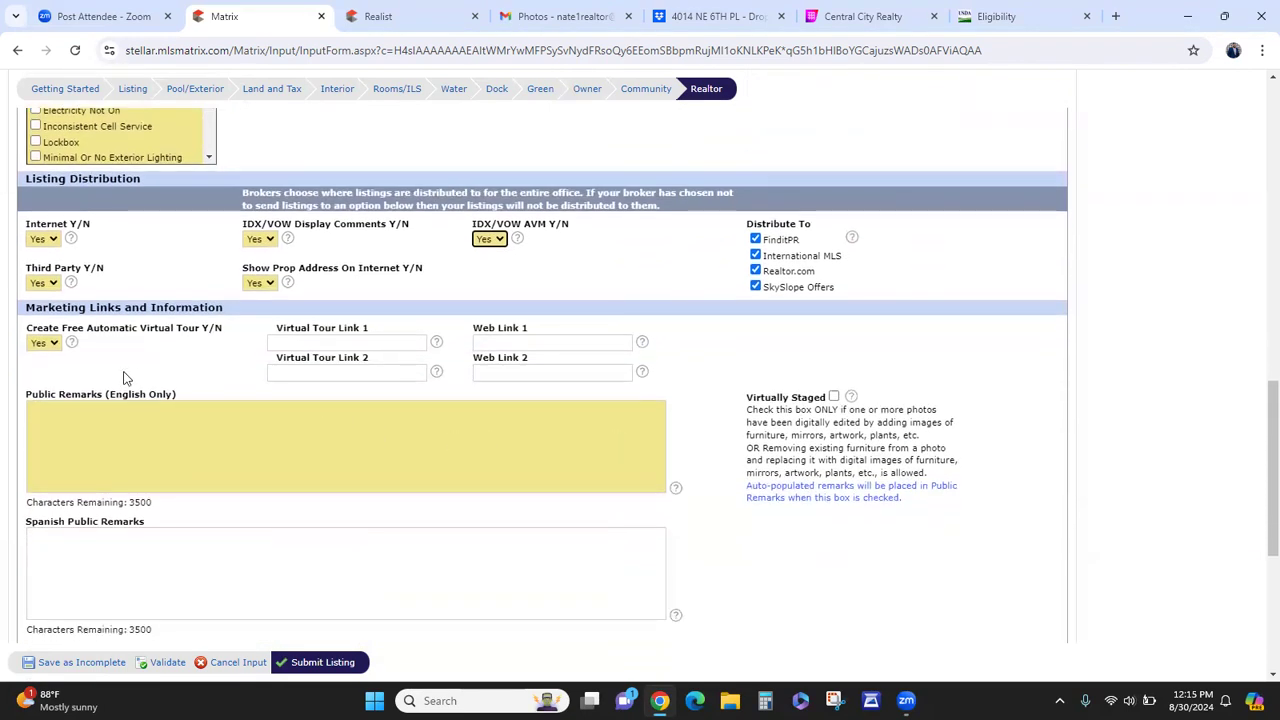
{"action": "left_click", "coordinate": [45, 344]}
{"action": "left_click", "coordinate": [38, 376]}
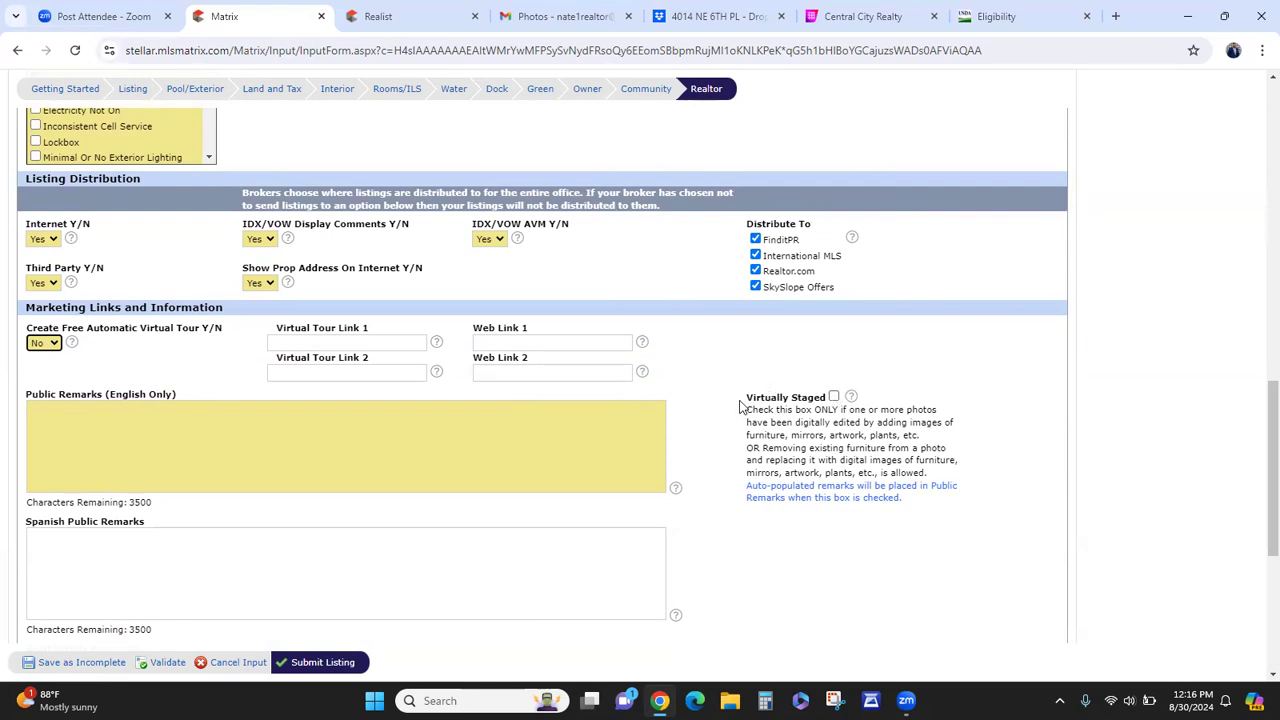
{"action": "scroll", "coordinate": [723, 395], "scroll_direction": "down", "scroll_amount": 3}
{"action": "left_click", "coordinate": [574, 470]}
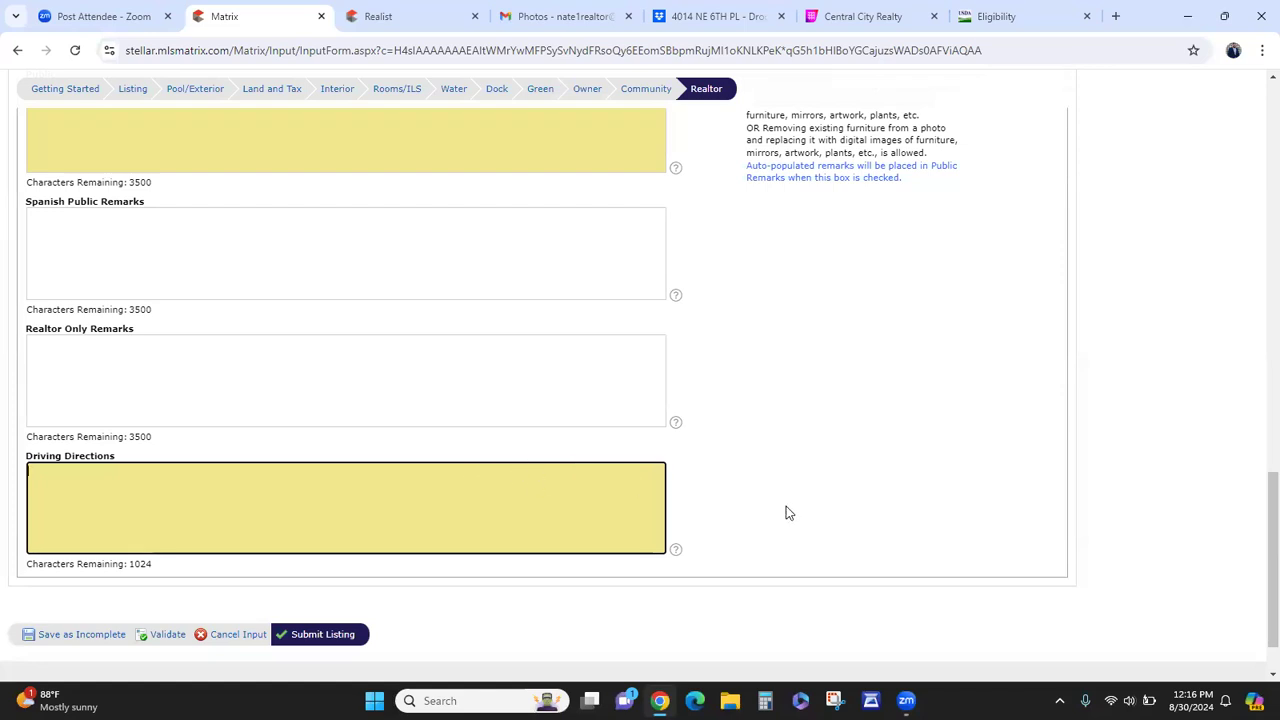
{"action": "left_click", "coordinate": [598, 377]}
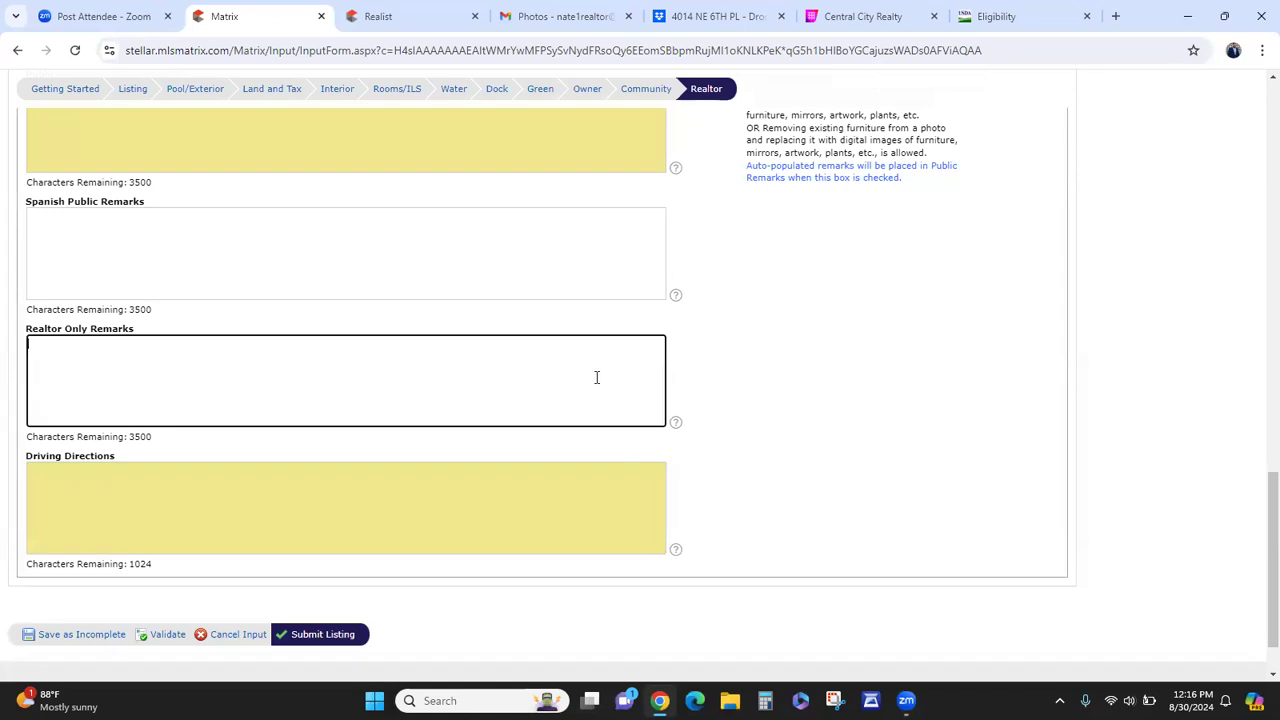
- Enter 'owner motivated bring all offers' as the Realtor Only Remarks
{"action": "type", "text": "owner motivated bring all off"}
{"action": "type", "text": "ers"}
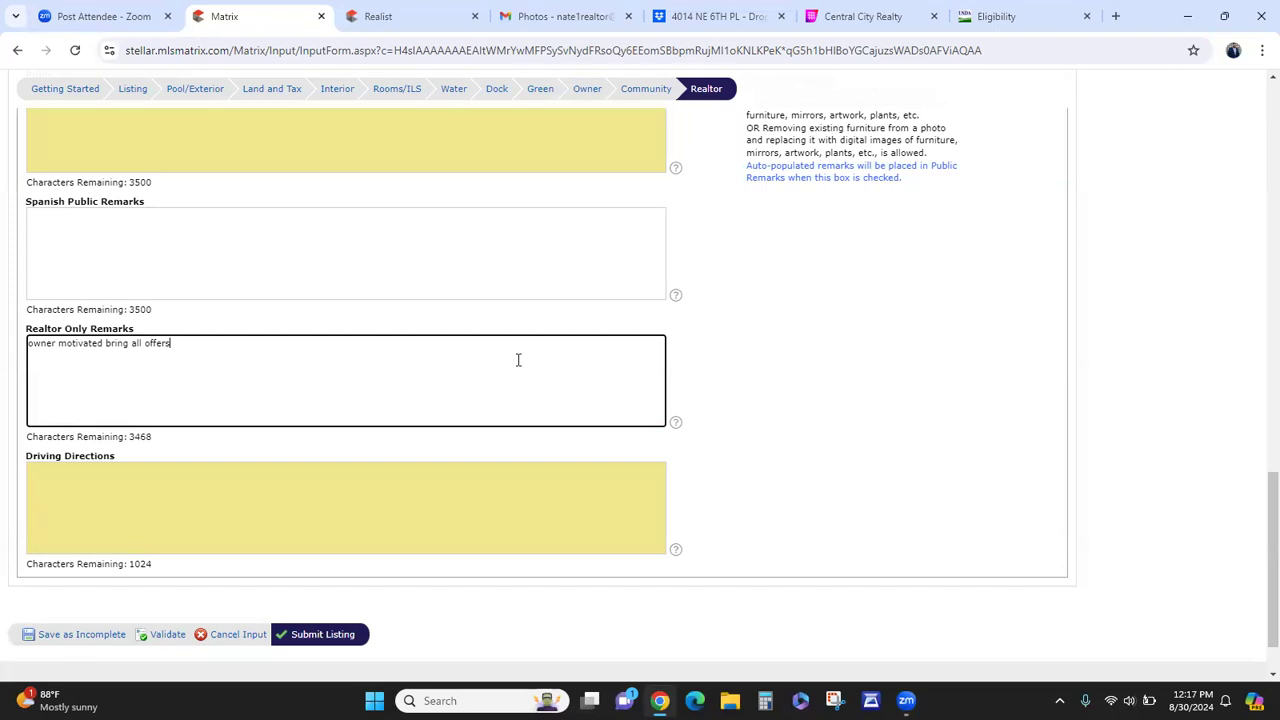
{"action": "scroll", "coordinate": [728, 437], "scroll_direction": "up", "scroll_amount": 1}
{"action": "scroll", "coordinate": [730, 437], "scroll_direction": "up", "scroll_amount": 1}
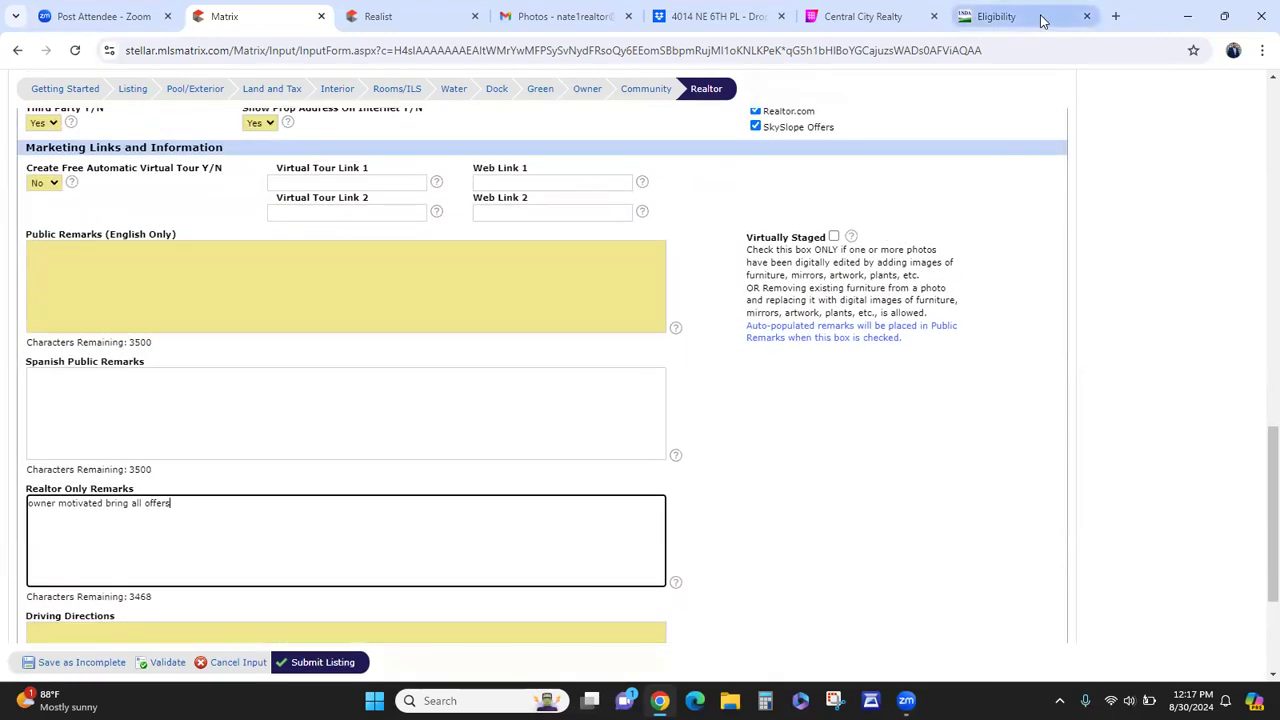
- Load chatgpt.com in the USDA eligibility browser tab
{"action": "left_click", "coordinate": [1004, 8]}
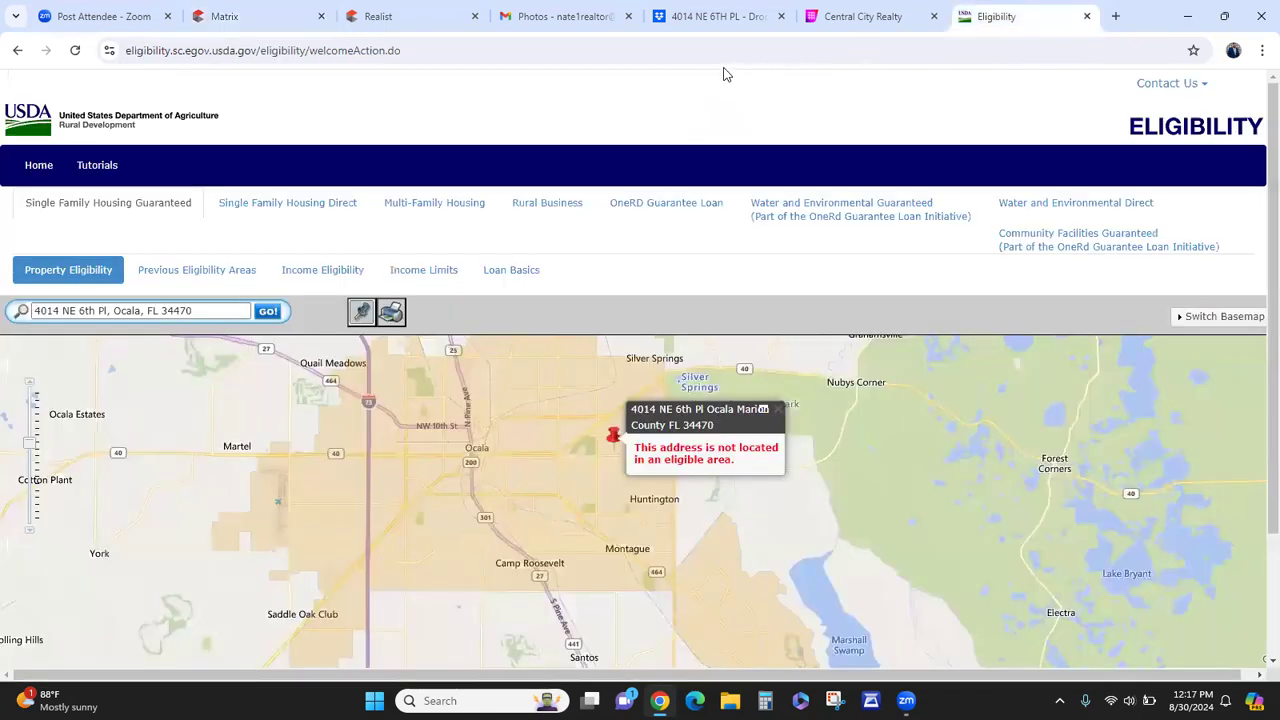
{"action": "left_click", "coordinate": [734, 49]}
{"action": "type", "text": "chat"}
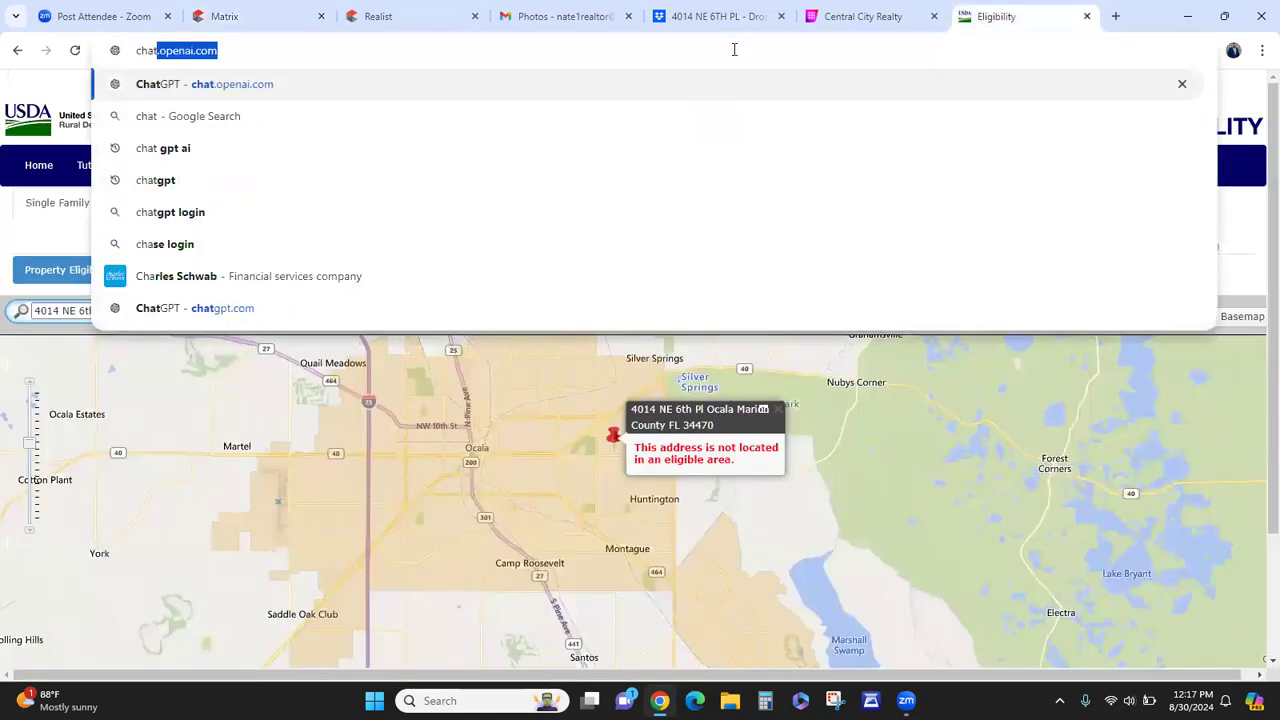
{"action": "key", "text": "Return"}
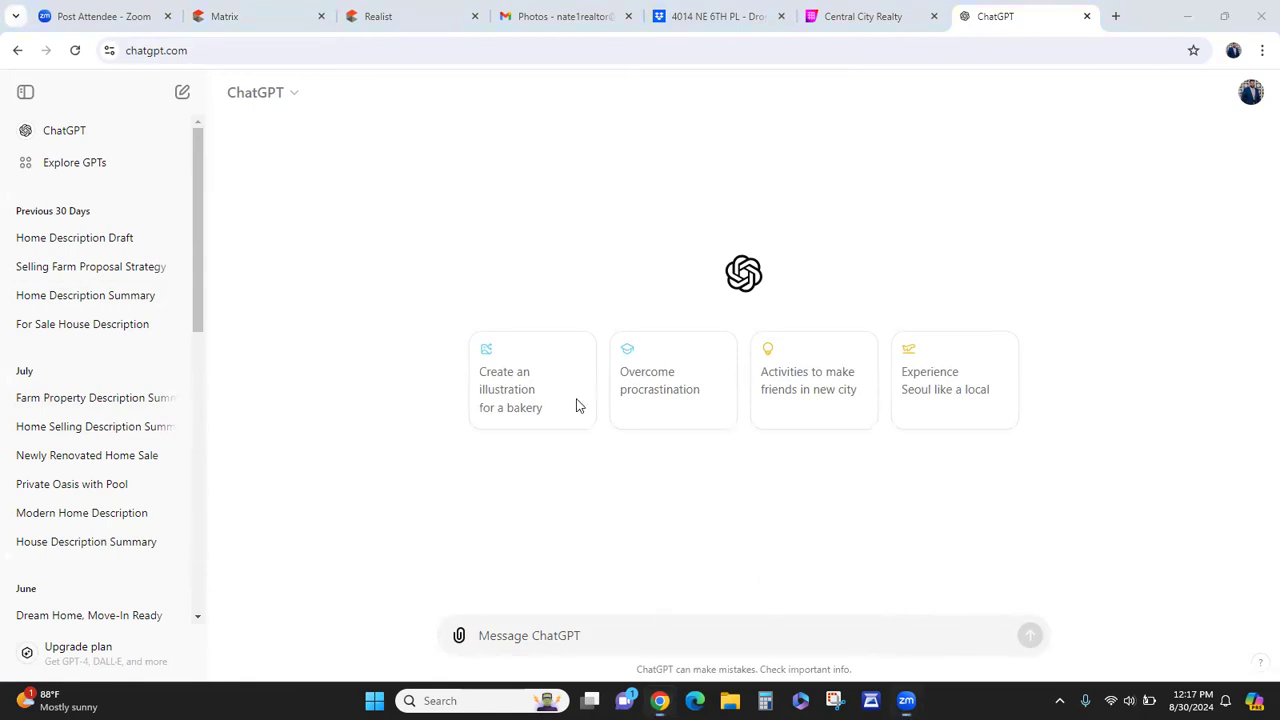
- Start a prompt asking for a description of the 3 bed 2 bath house being sold
{"action": "left_click", "coordinate": [535, 634]}
{"action": "type", "text": "need a dexc"}
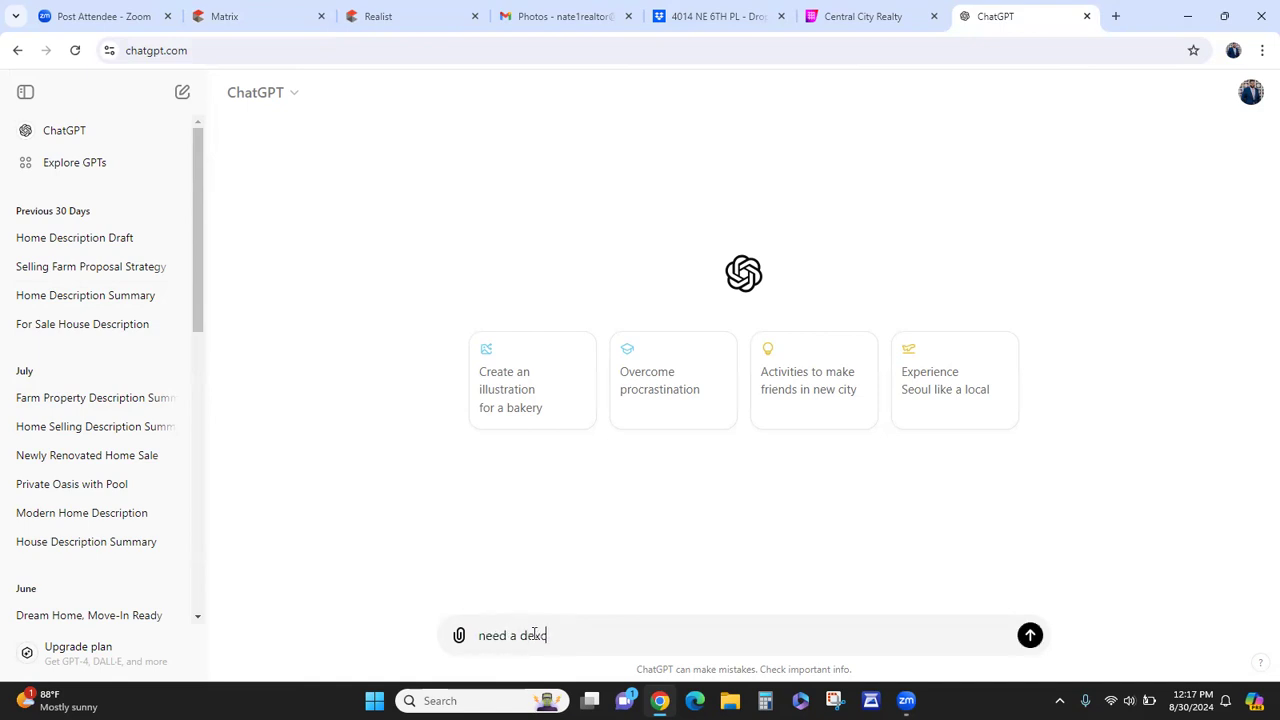
{"action": "type", "text": "ription wri"}
{"action": "key", "text": "BackSpace"}
{"action": "key", "text": "BackSpace"}
{"action": "key", "text": "BackSpace"}
{"action": "key", "text": "BackSpace"}
{"action": "key", "text": "BackSpace"}
{"action": "key", "text": "BackSpace"}
{"action": "key", "text": "BackSpace"}
{"action": "key", "text": "BackSpace"}
{"action": "key", "text": "BackSpace"}
{"action": "key", "text": "BackSpace"}
{"action": "type", "text": "scription written up for a 3 bed 2 bath house that im "}
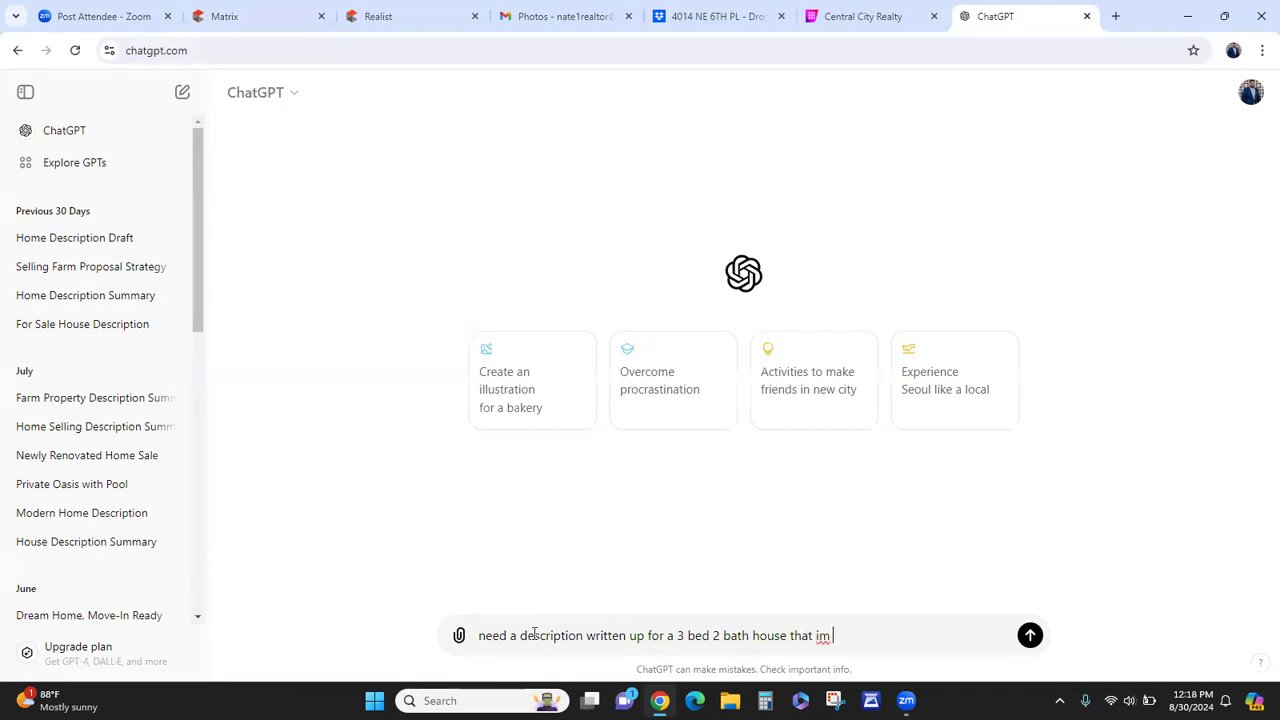
{"action": "type", "text": "selling"}
- Add 2114 sq ft, high ceilings and nearby downtown, shopping and restaurants to the prompt
{"action": "left_click", "coordinate": [374, 12]}
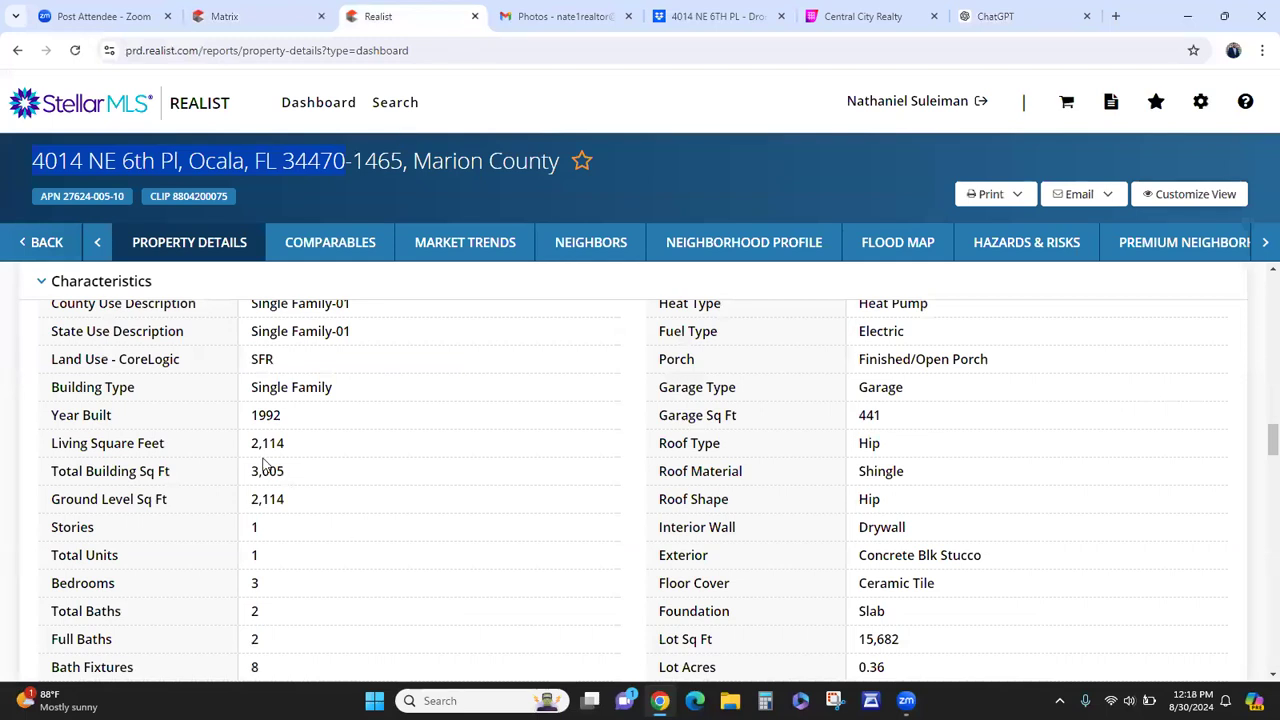
{"action": "left_click", "coordinate": [980, 10]}
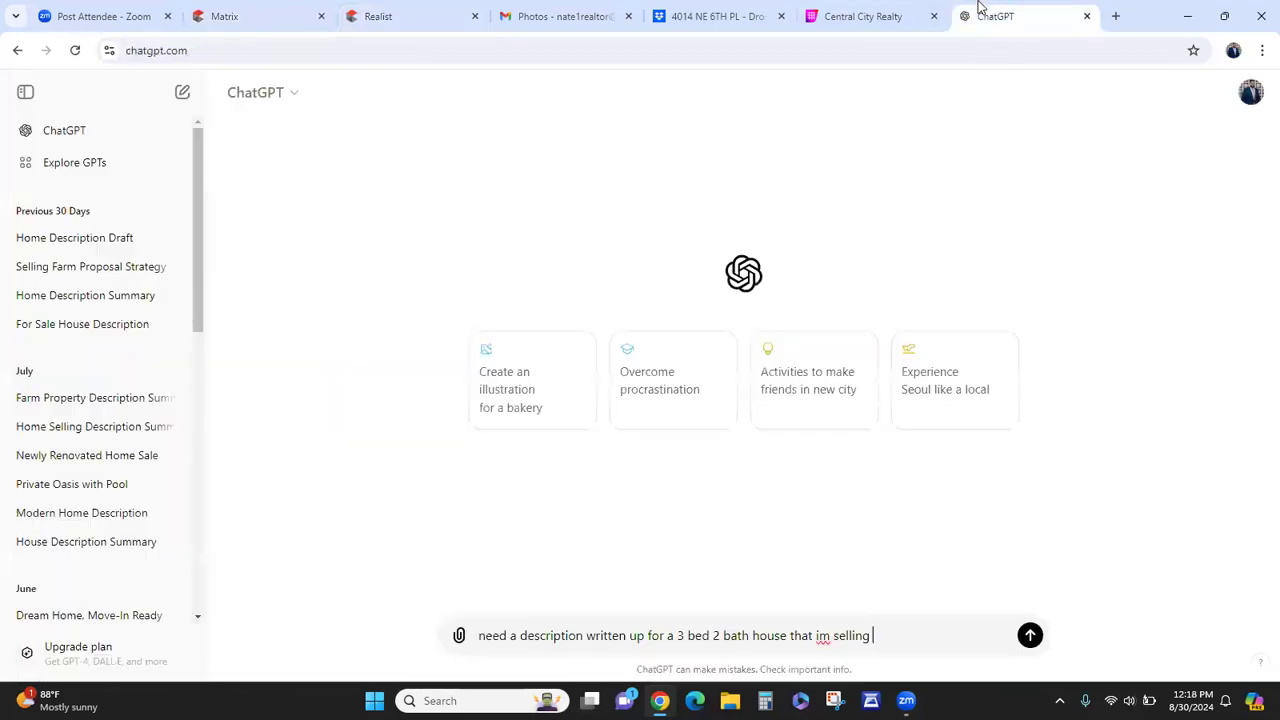
{"action": "type", "text": "2114 sq ft high ceilings close to "}
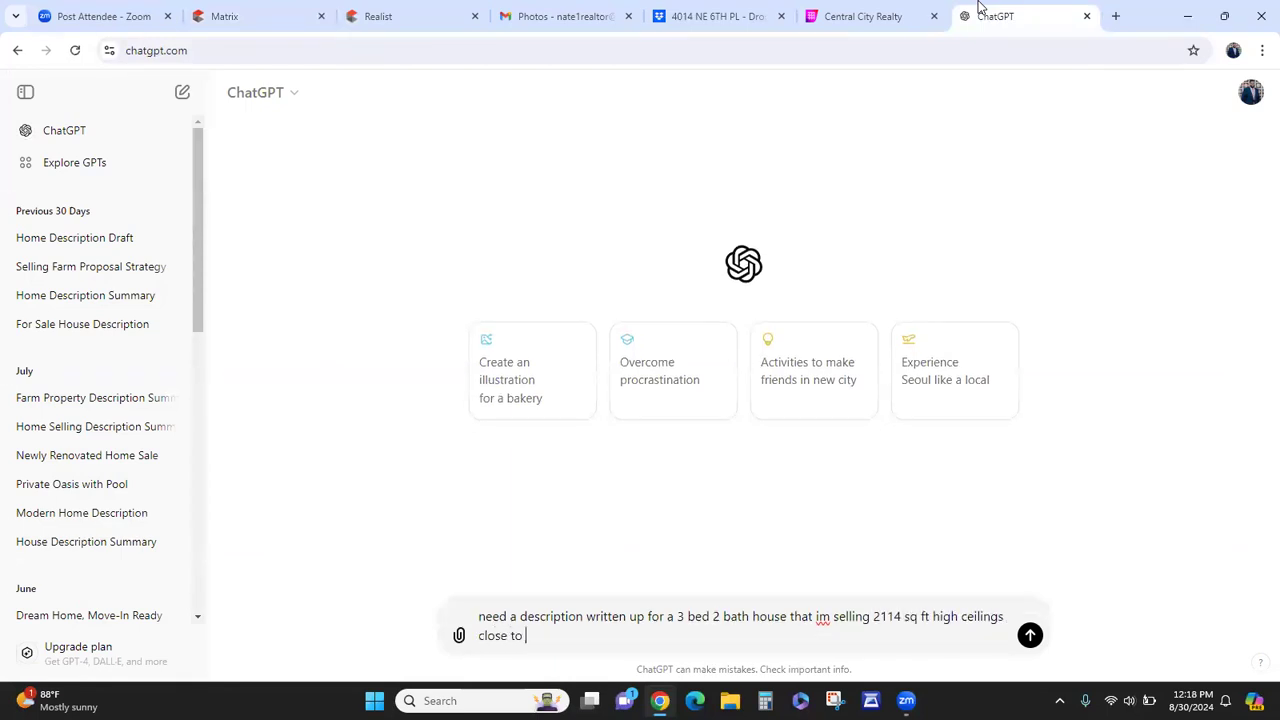
{"action": "type", "text": "downtown and shopping and re"}
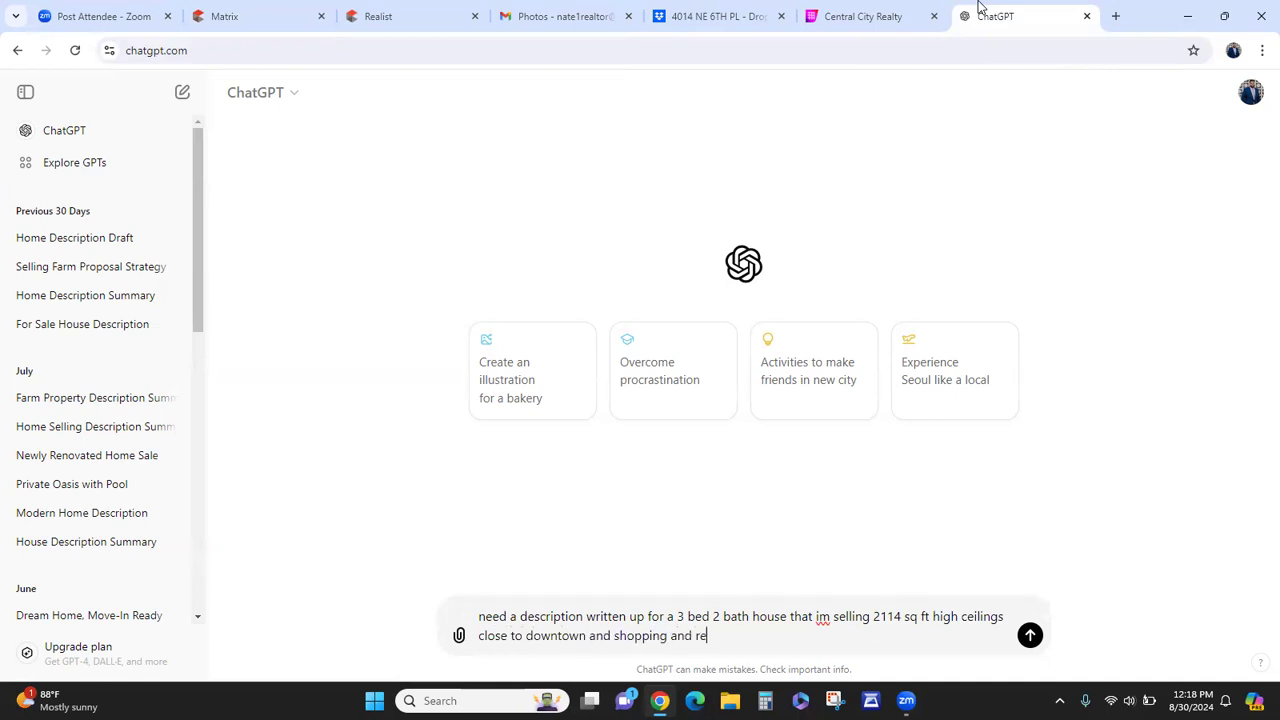
{"action": "type", "text": "starurants"}
{"action": "type", "text": "0.34"}
- Confirm the lot size in Realist, add the 0.36 fenced yard and send the request
{"action": "left_click", "coordinate": [390, 12]}
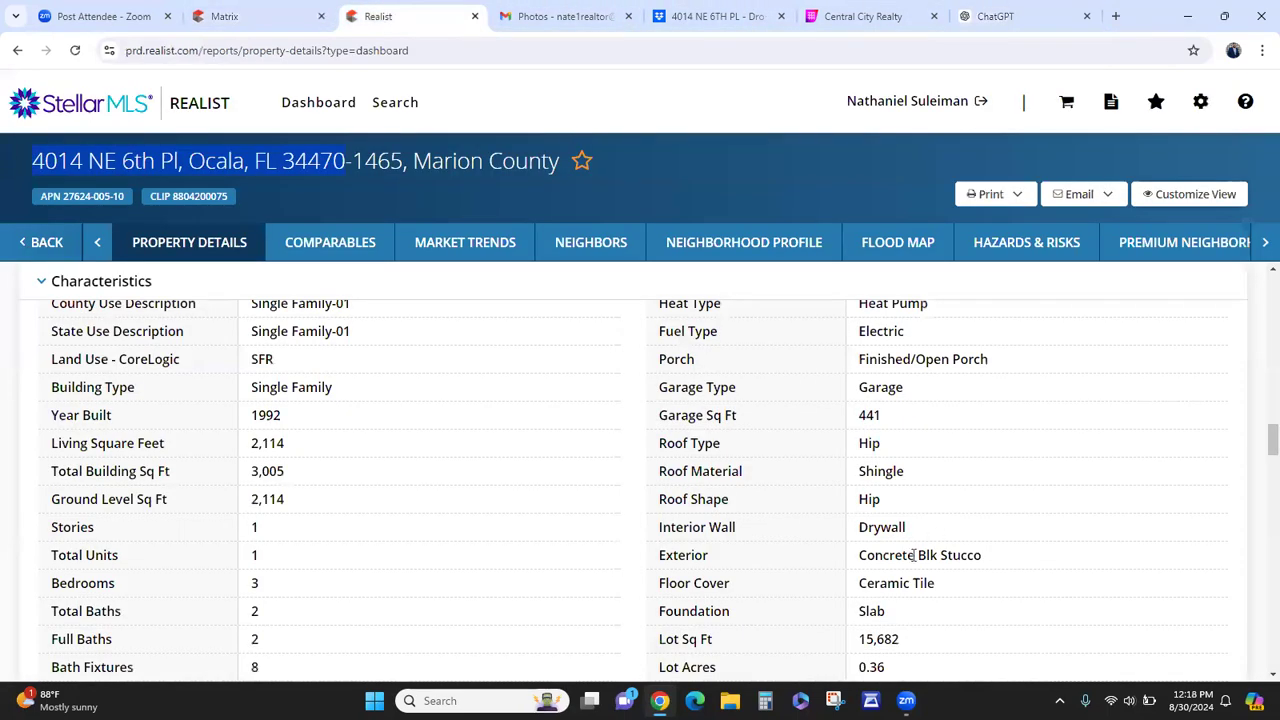
{"action": "scroll", "coordinate": [900, 565], "scroll_direction": "down", "scroll_amount": 1}
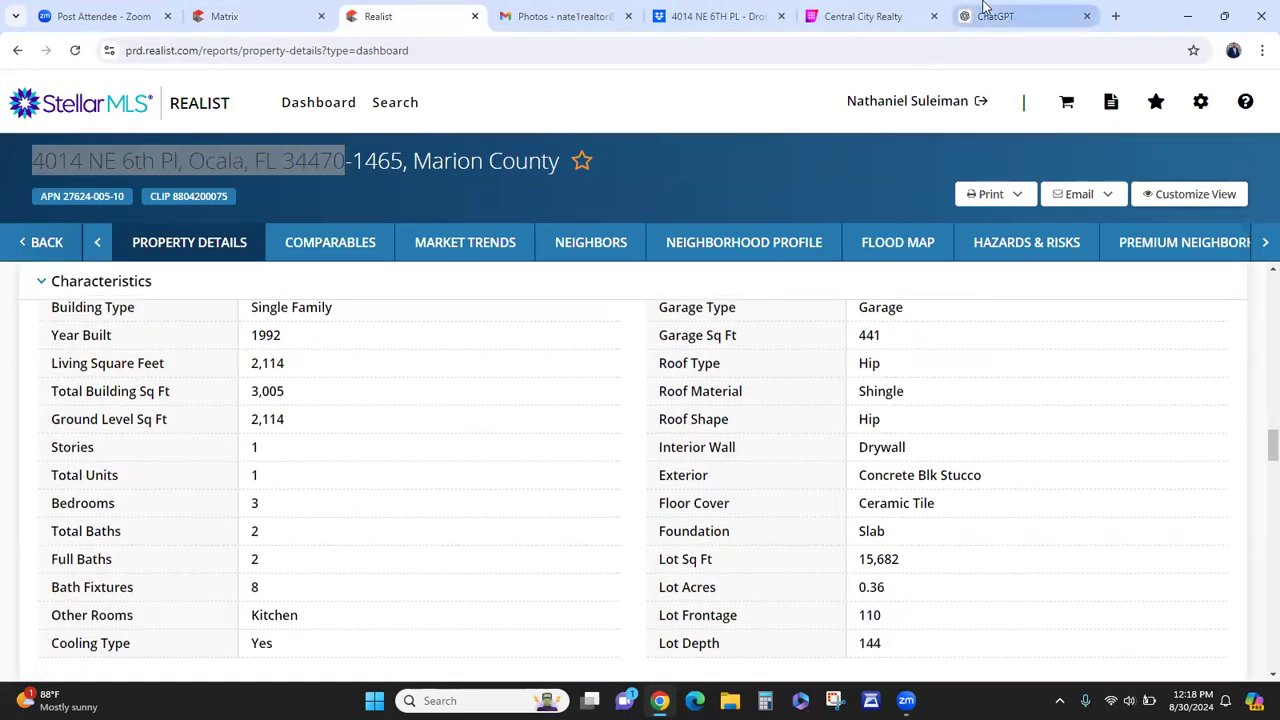
{"action": "left_click", "coordinate": [978, 14]}
{"action": "type", "text": "6"}
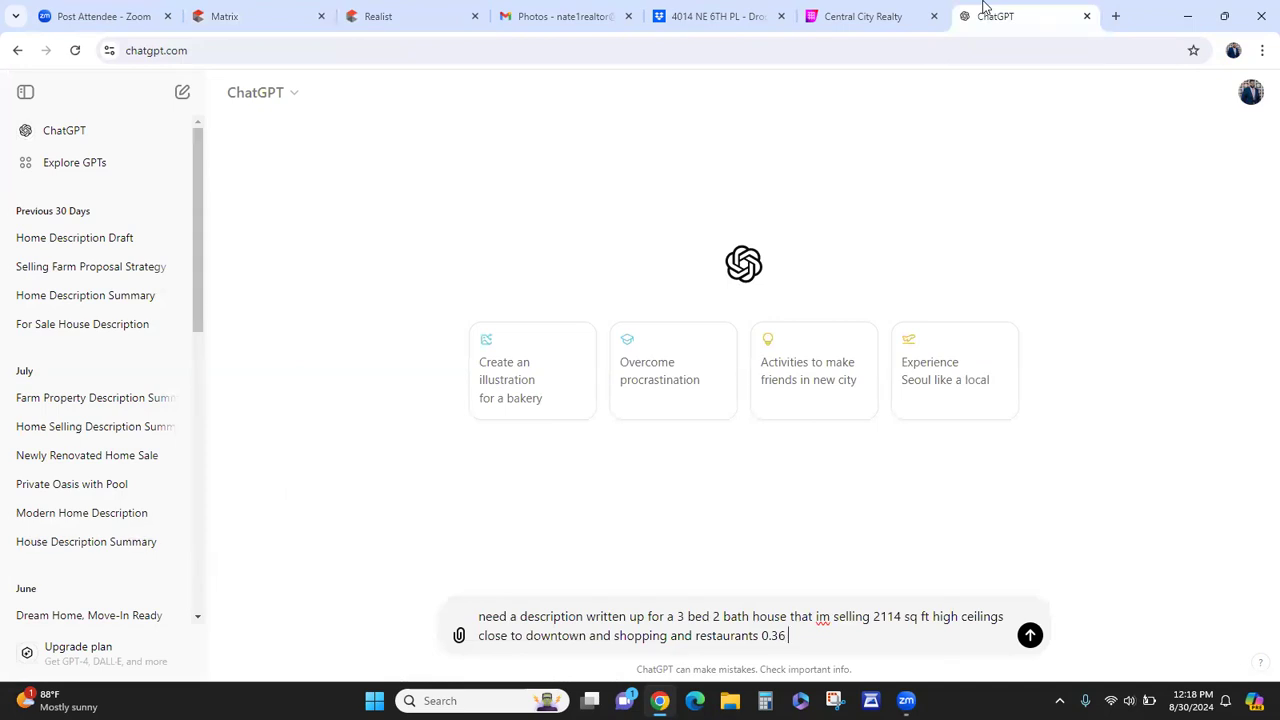
{"action": "type", "text": " fencedeyard"}
{"action": "key", "text": "Return"}
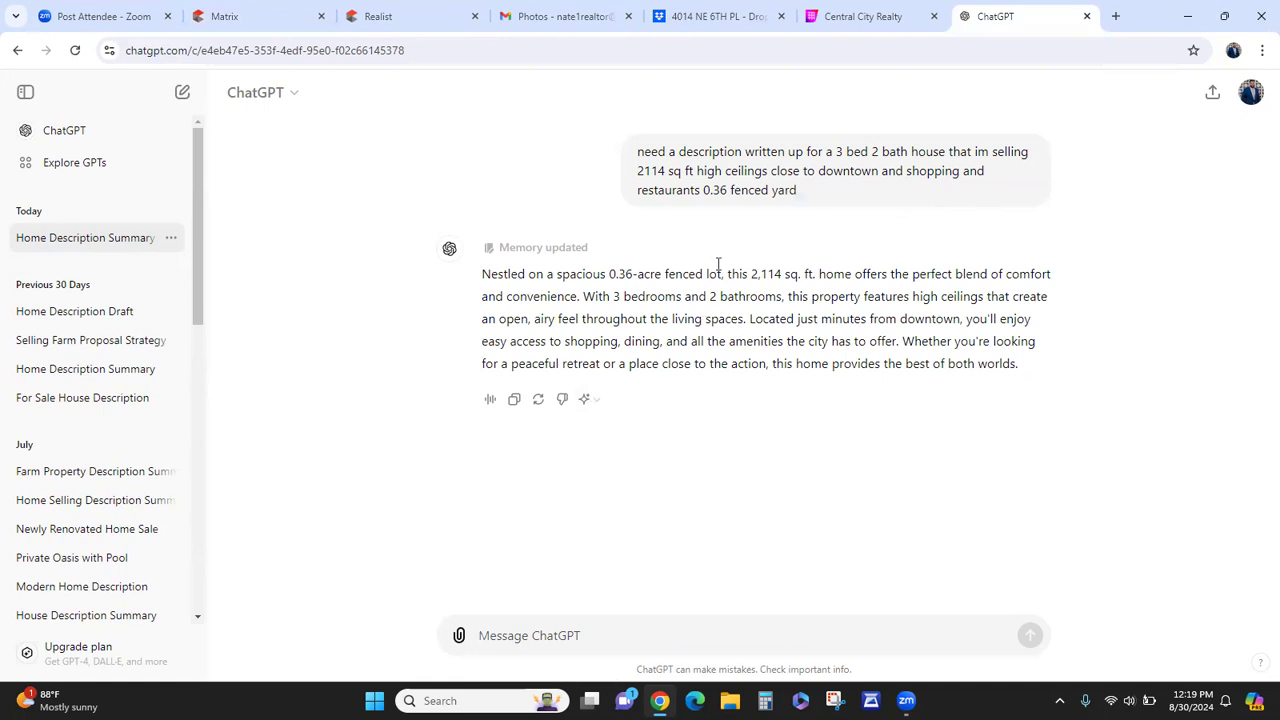
- Paste the ChatGPT listing description into the Public Remarks field
{"action": "left_click", "coordinate": [515, 400]}
{"action": "left_click", "coordinate": [230, 16]}
{"action": "left_click", "coordinate": [251, 288]}
{"action": "right_click", "coordinate": [251, 288]}
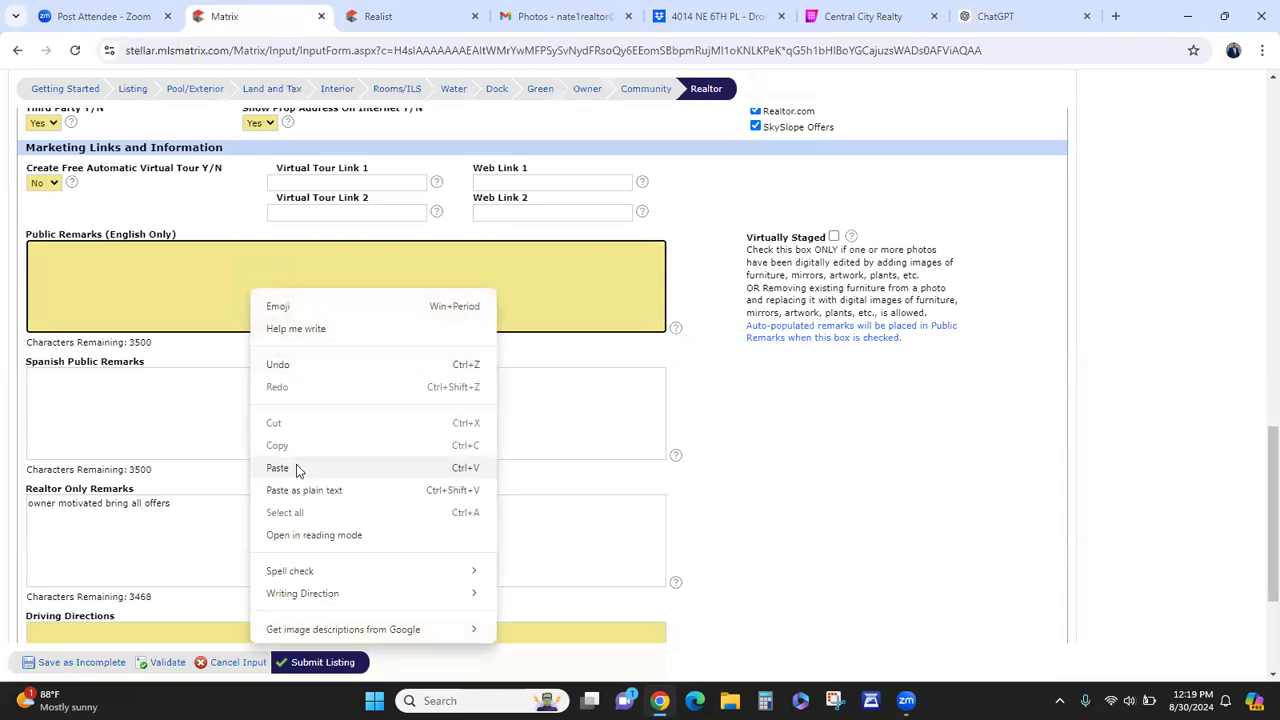
{"action": "left_click", "coordinate": [299, 468]}
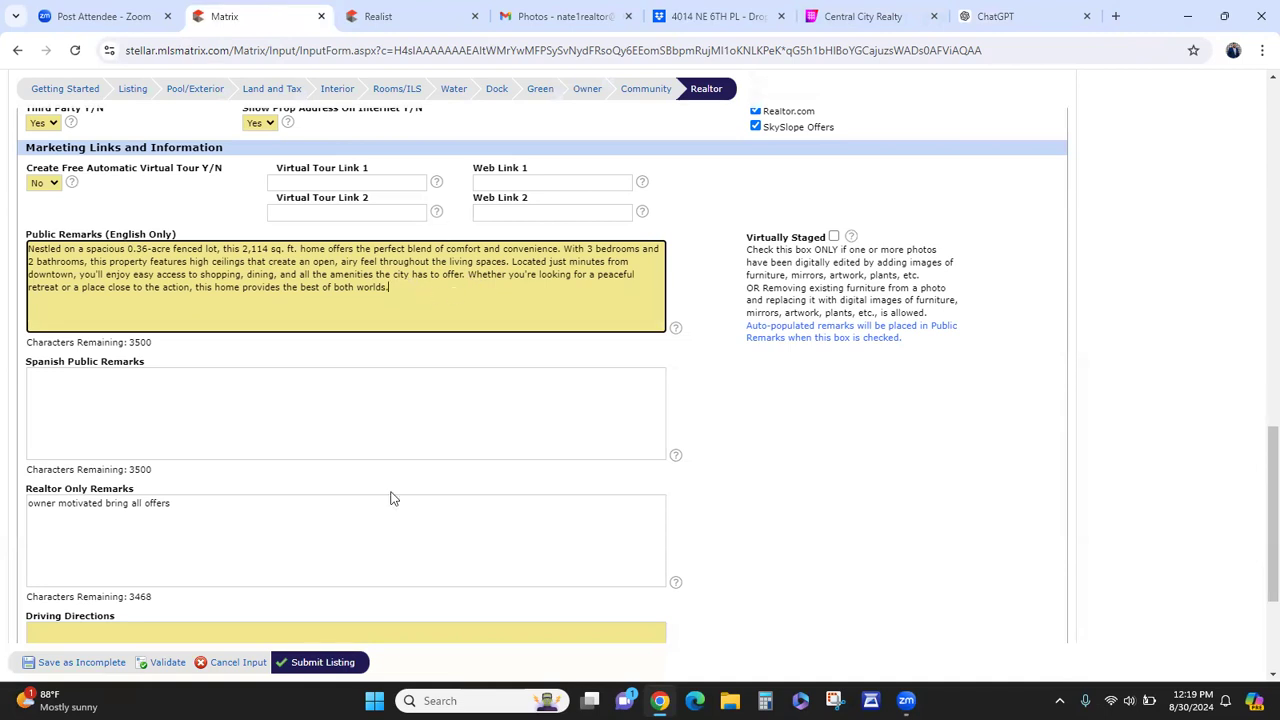
- Check the form for errors and replace the flagged word 'offer' with 'provide' in the remarks
{"action": "scroll", "coordinate": [429, 483], "scroll_direction": "down", "scroll_amount": 3}
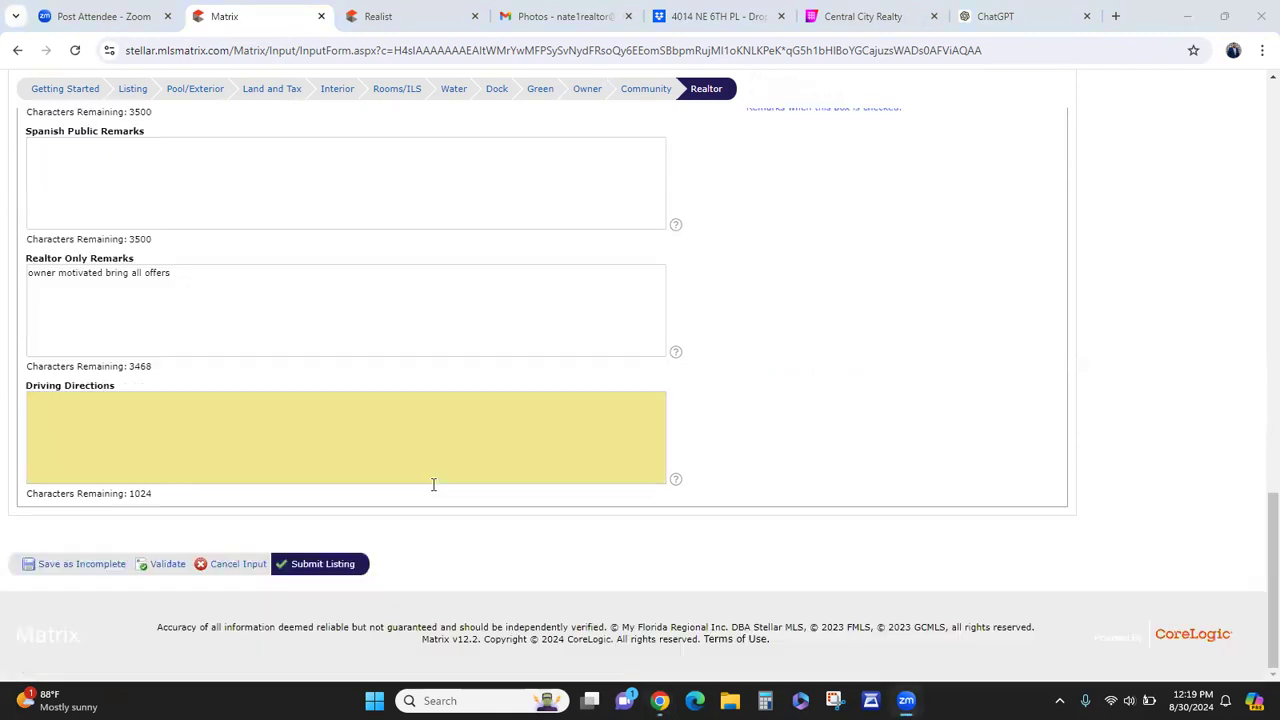
{"action": "scroll", "coordinate": [429, 483], "scroll_direction": "up", "scroll_amount": 15}
{"action": "scroll", "coordinate": [425, 486], "scroll_direction": "down", "scroll_amount": 3}
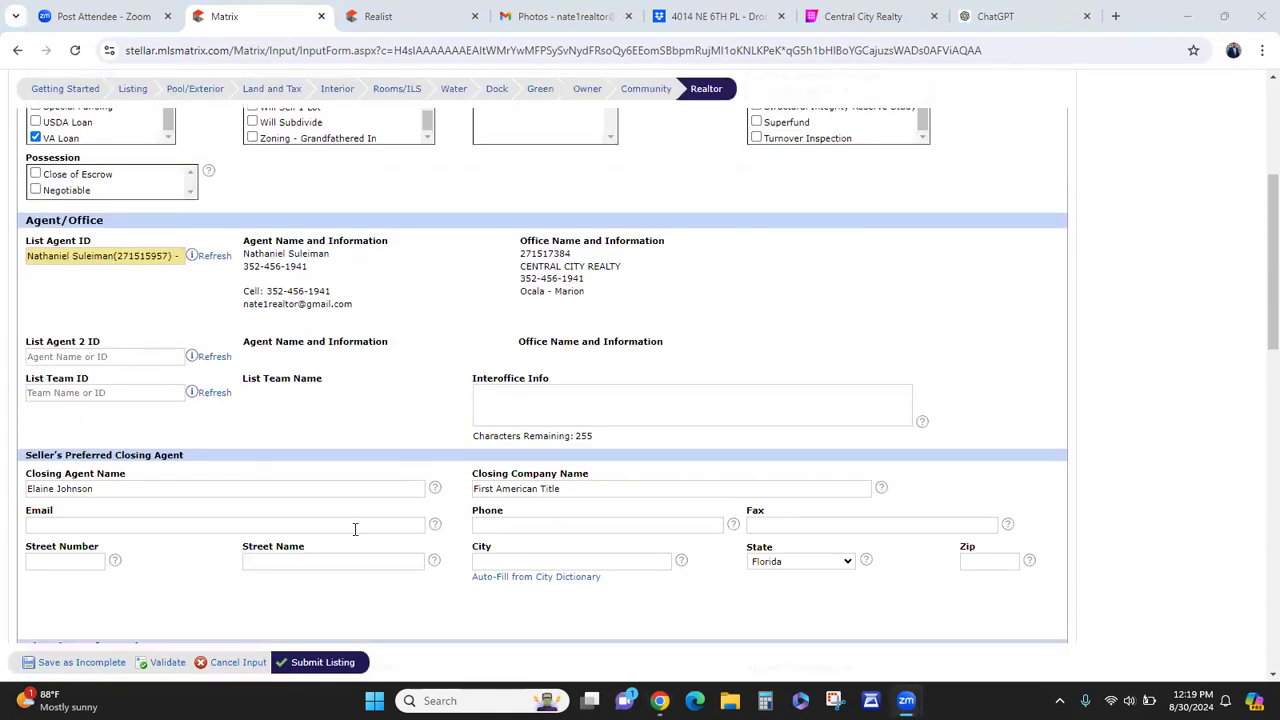
{"action": "left_click", "coordinate": [168, 664]}
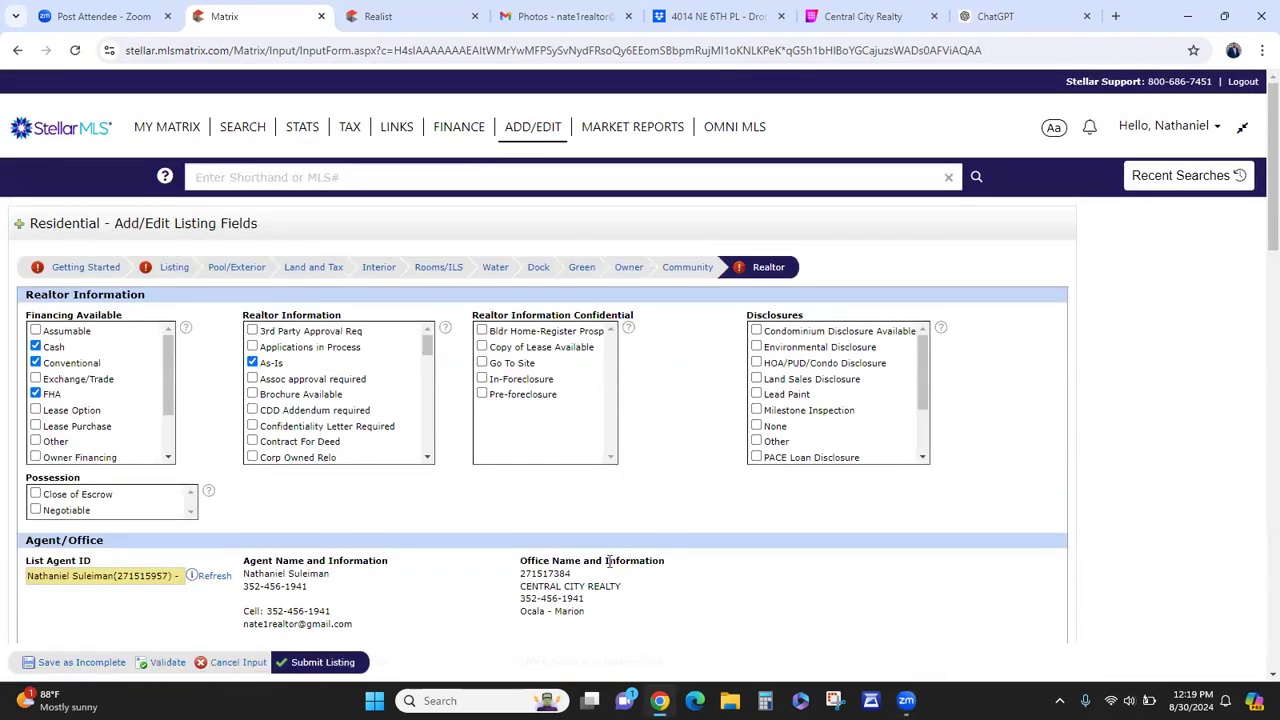
{"action": "scroll", "coordinate": [677, 376], "scroll_direction": "down", "scroll_amount": 1}
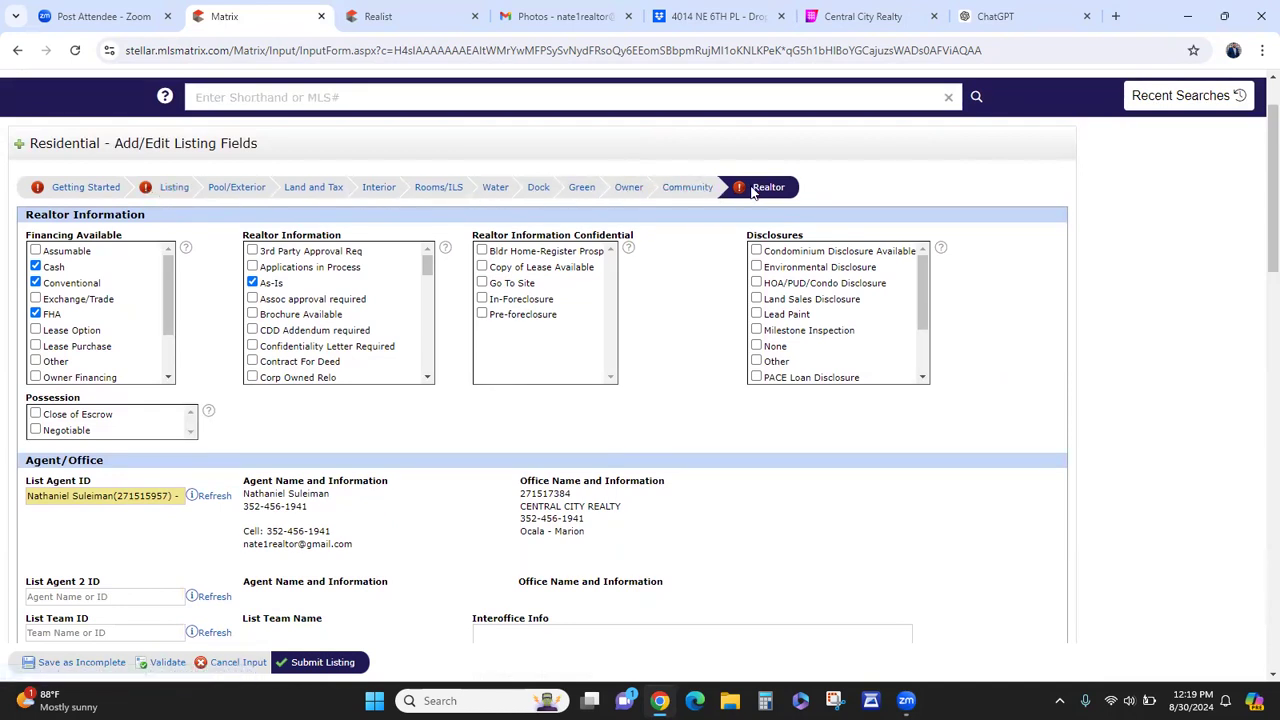
{"action": "scroll", "coordinate": [690, 290], "scroll_direction": "down", "scroll_amount": 5}
{"action": "scroll", "coordinate": [701, 306], "scroll_direction": "down", "scroll_amount": 8}
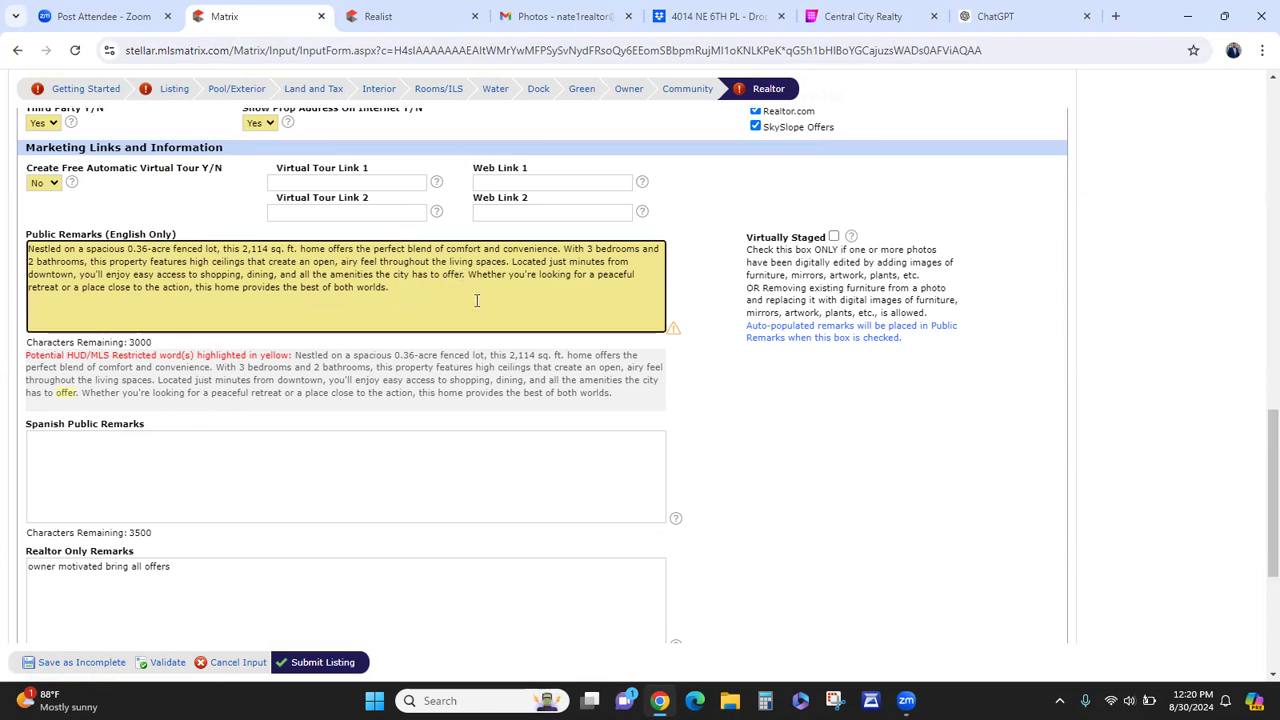
{"action": "key", "text": "BackSpace"}
{"action": "key", "text": "BackSpace"}
{"action": "key", "text": "BackSpace"}
{"action": "key", "text": "BackSpace"}
{"action": "key", "text": "BackSpace"}
{"action": "key", "text": "BackSpace"}
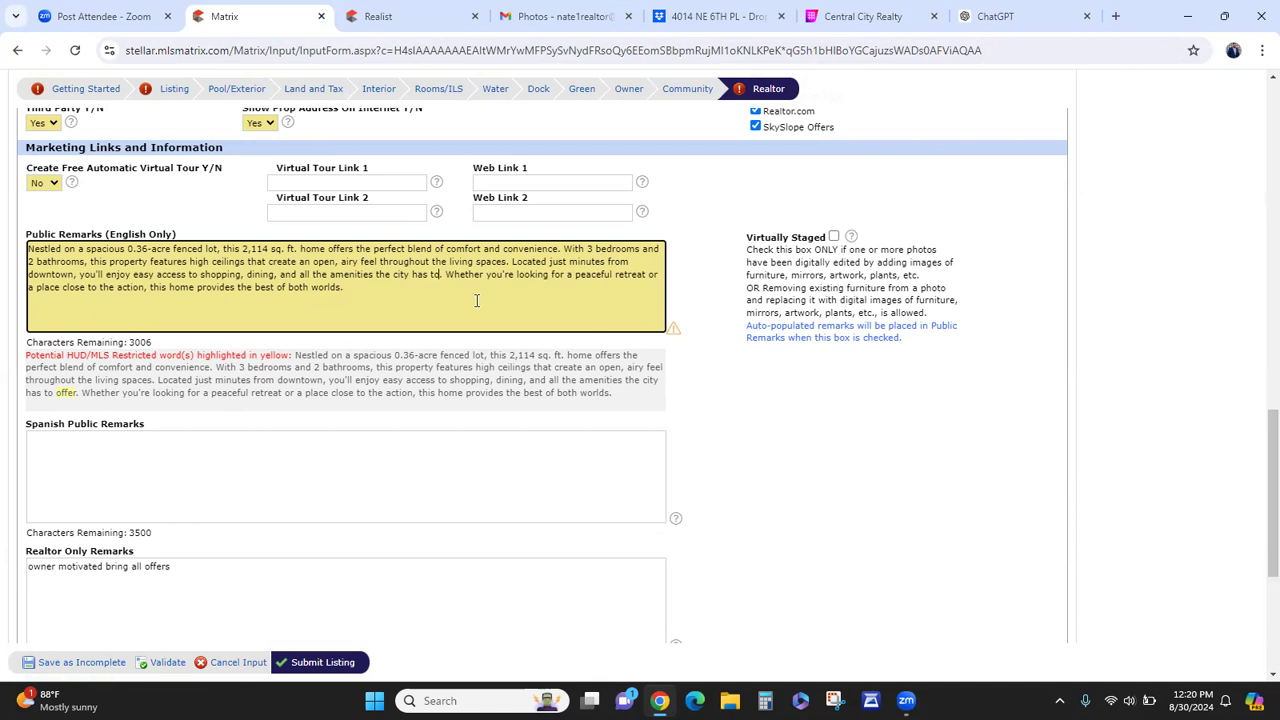
{"action": "type", "text": "provide"}
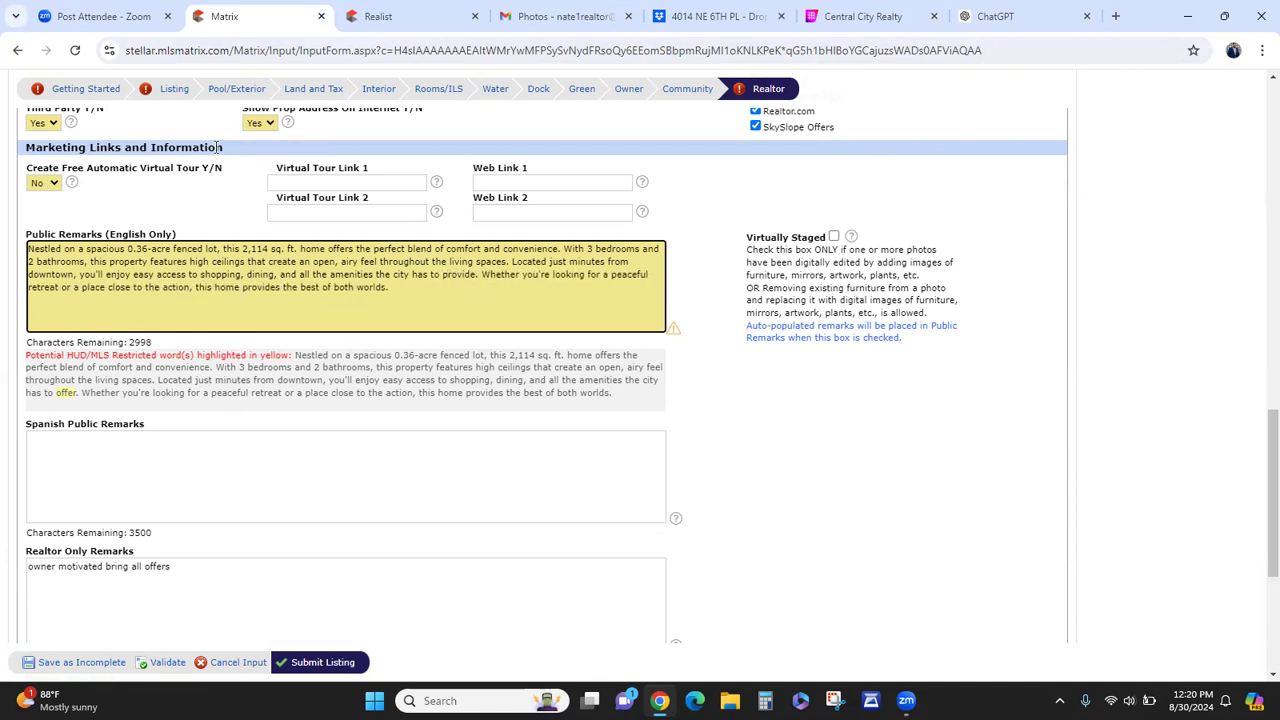
{"action": "left_click", "coordinate": [170, 90]}
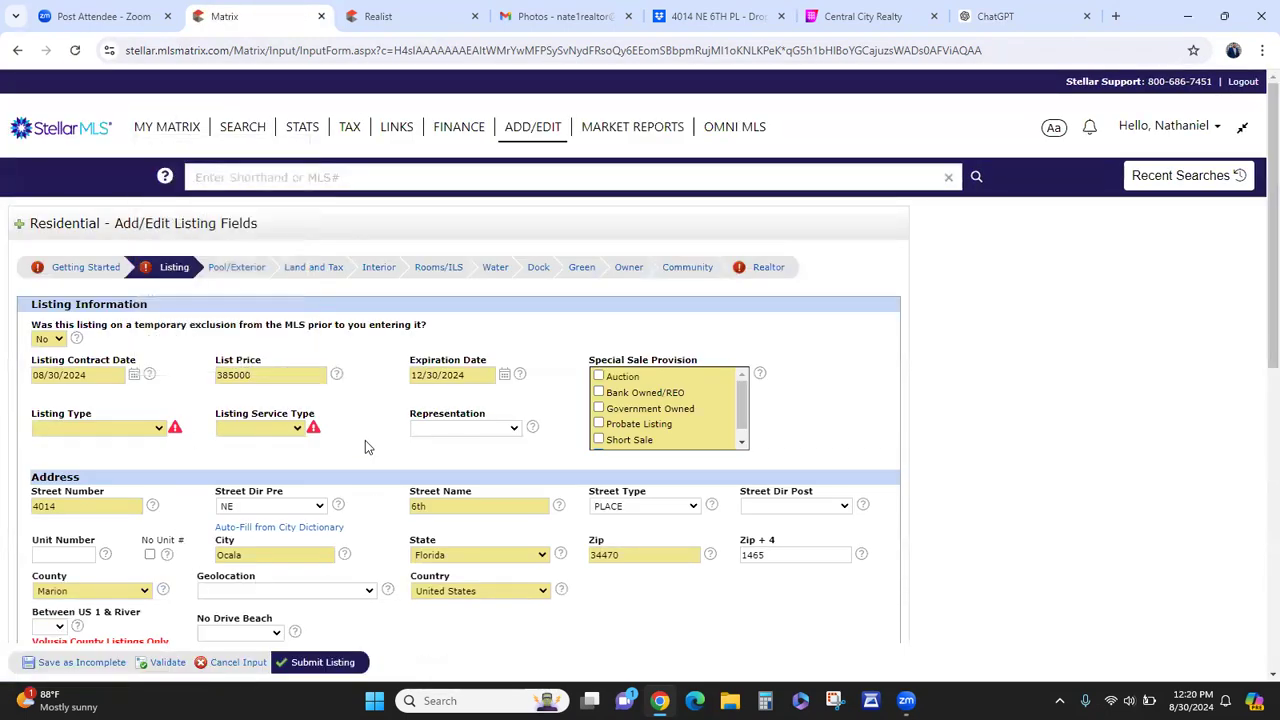
- Set Listing Type to Exclusive Right To Sell and Listing Service Type to Full Service
{"action": "scroll", "coordinate": [365, 440], "scroll_direction": "down", "scroll_amount": 1}
{"action": "left_click", "coordinate": [125, 348]}
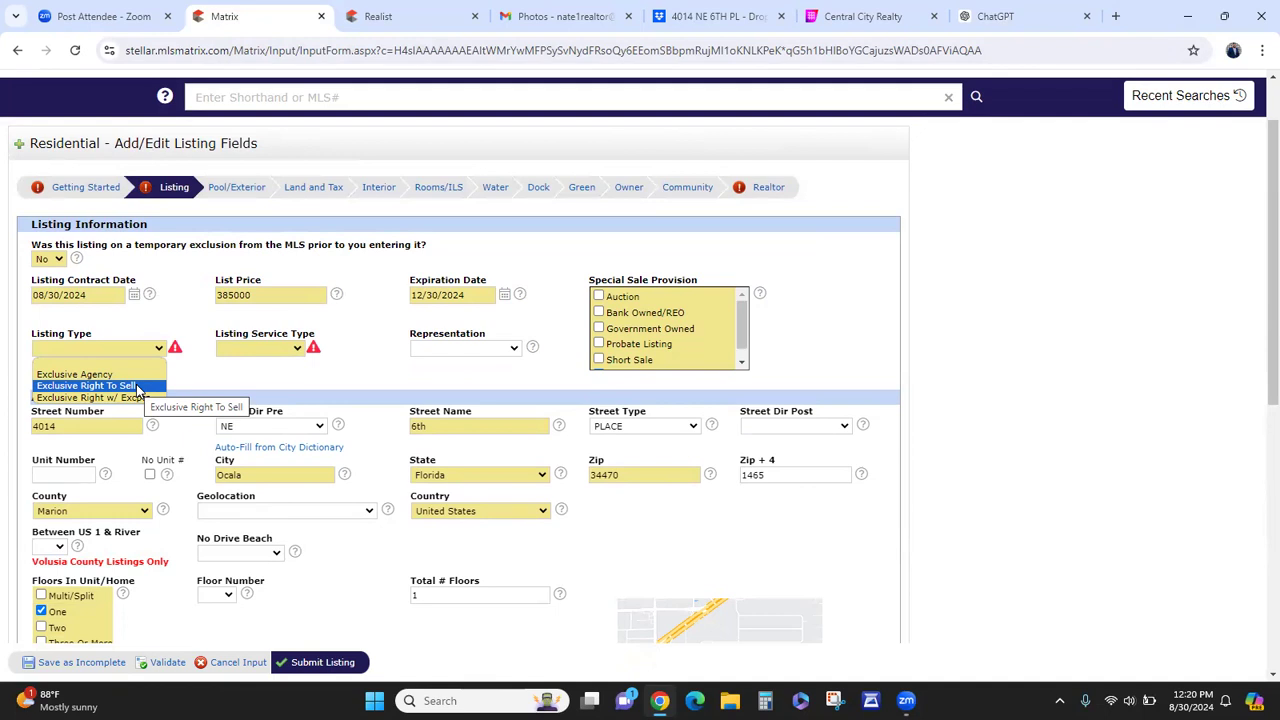
{"action": "left_click", "coordinate": [138, 386]}
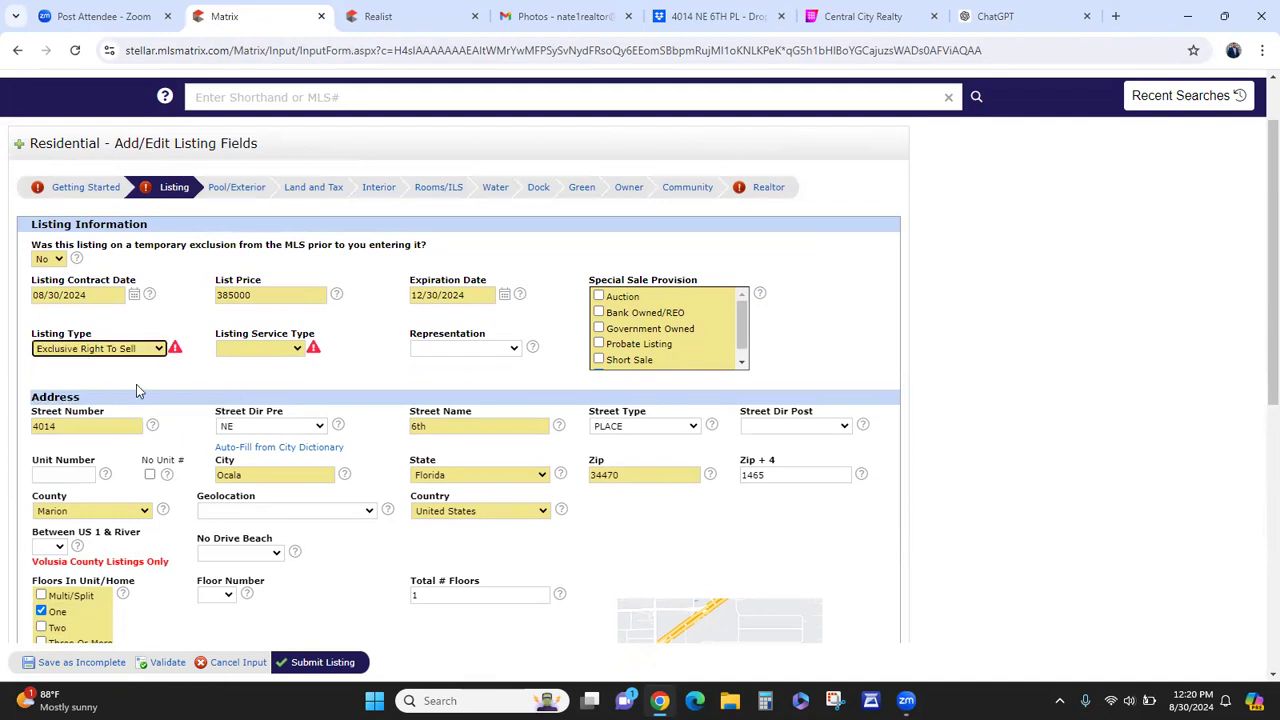
{"action": "left_click", "coordinate": [247, 350]}
{"action": "left_click", "coordinate": [254, 376]}
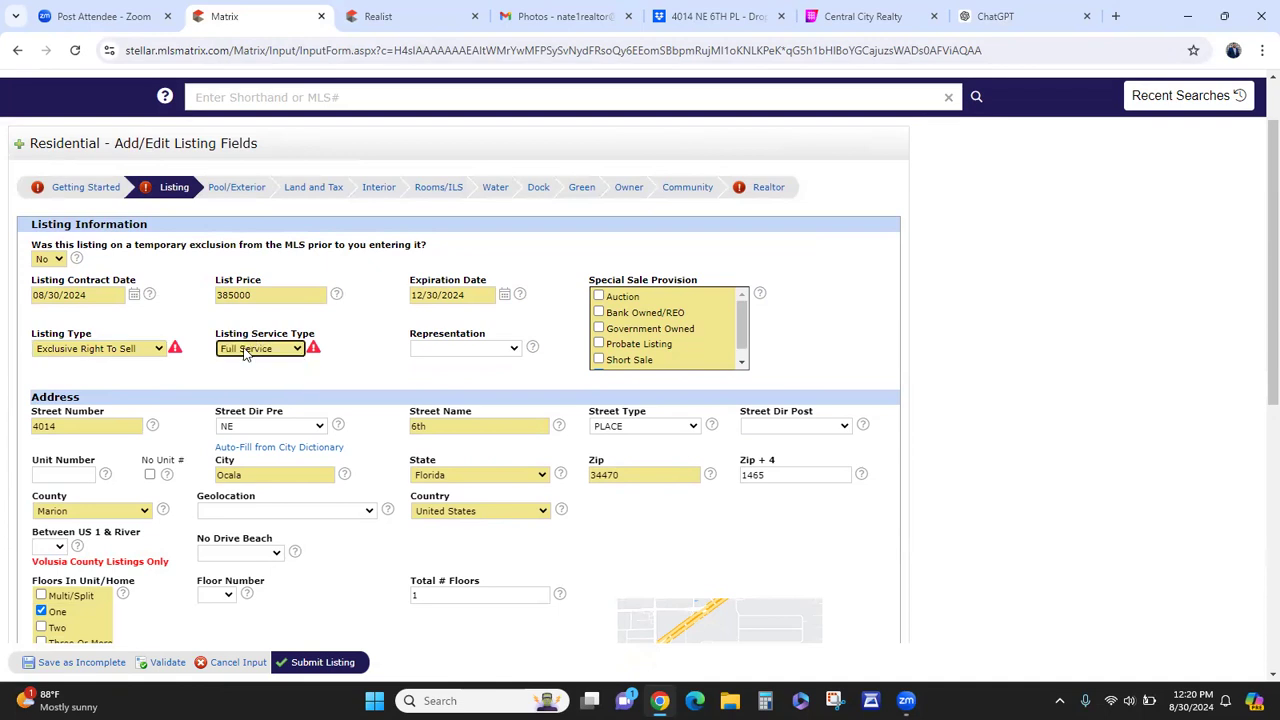
{"action": "left_click", "coordinate": [231, 354]}
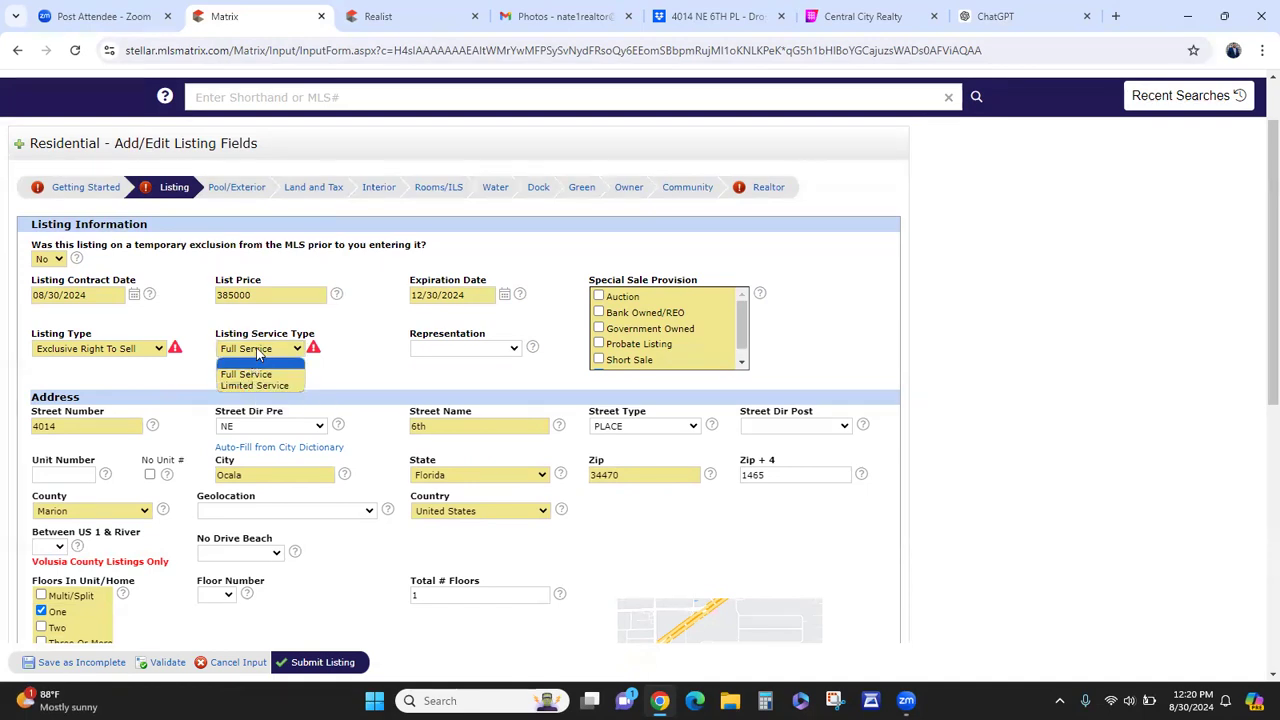
{"action": "left_click", "coordinate": [259, 375]}
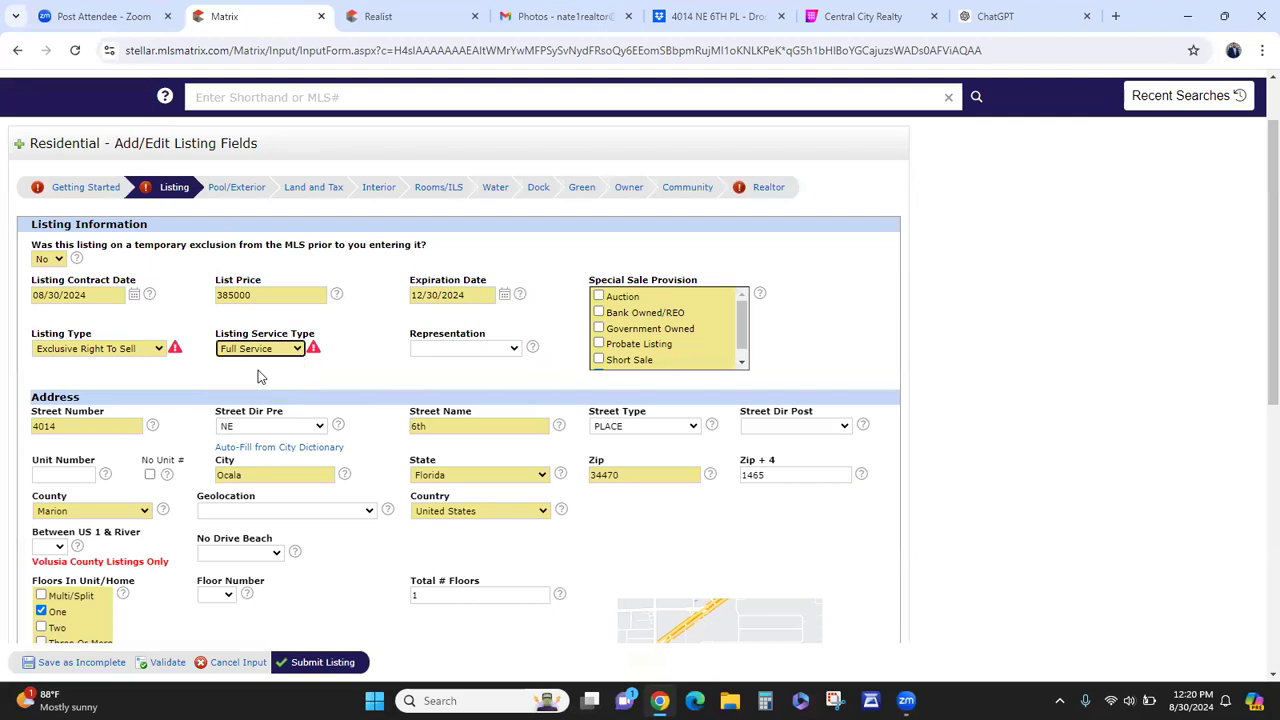
{"action": "left_click", "coordinate": [754, 192]}
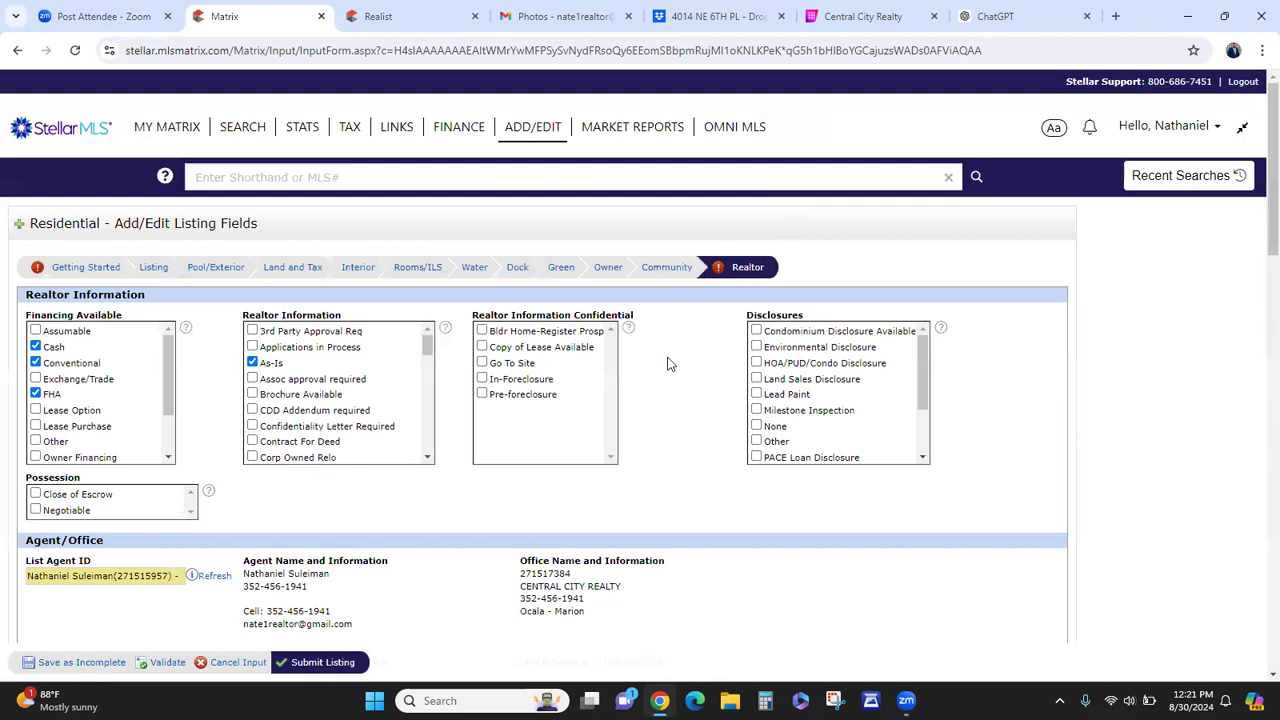
- Begin the Driving Directions with 'go dire'
{"action": "scroll", "coordinate": [677, 395], "scroll_direction": "down", "scroll_amount": 6}
{"action": "scroll", "coordinate": [680, 395], "scroll_direction": "down", "scroll_amount": 15}
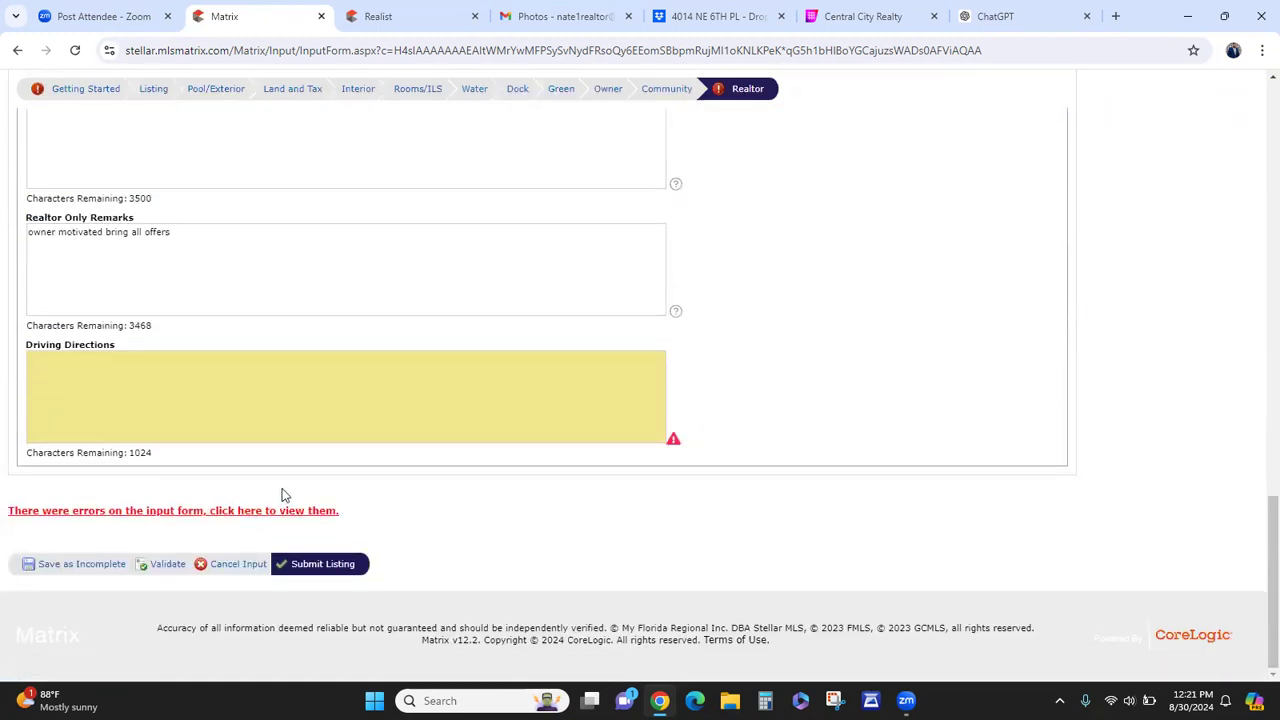
{"action": "left_click", "coordinate": [264, 384]}
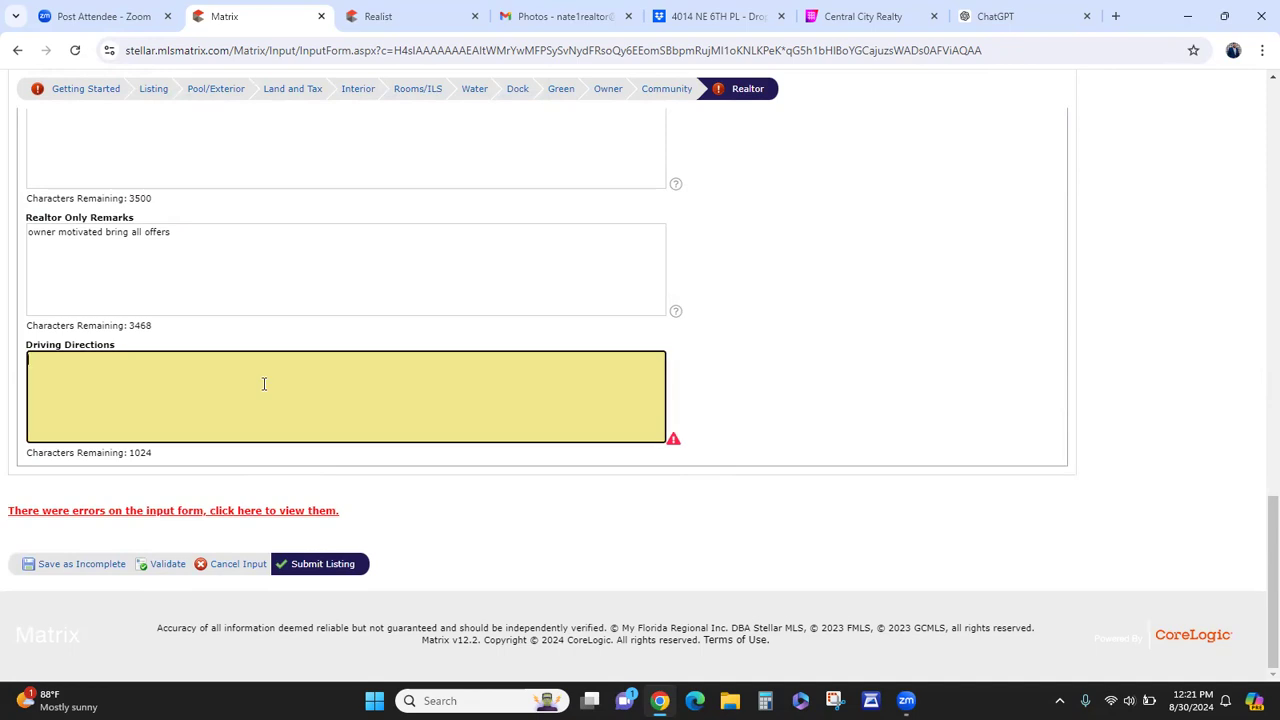
{"action": "type", "text": "go direct to property"}
{"action": "scroll", "coordinate": [714, 391], "scroll_direction": "up", "scroll_amount": 8}
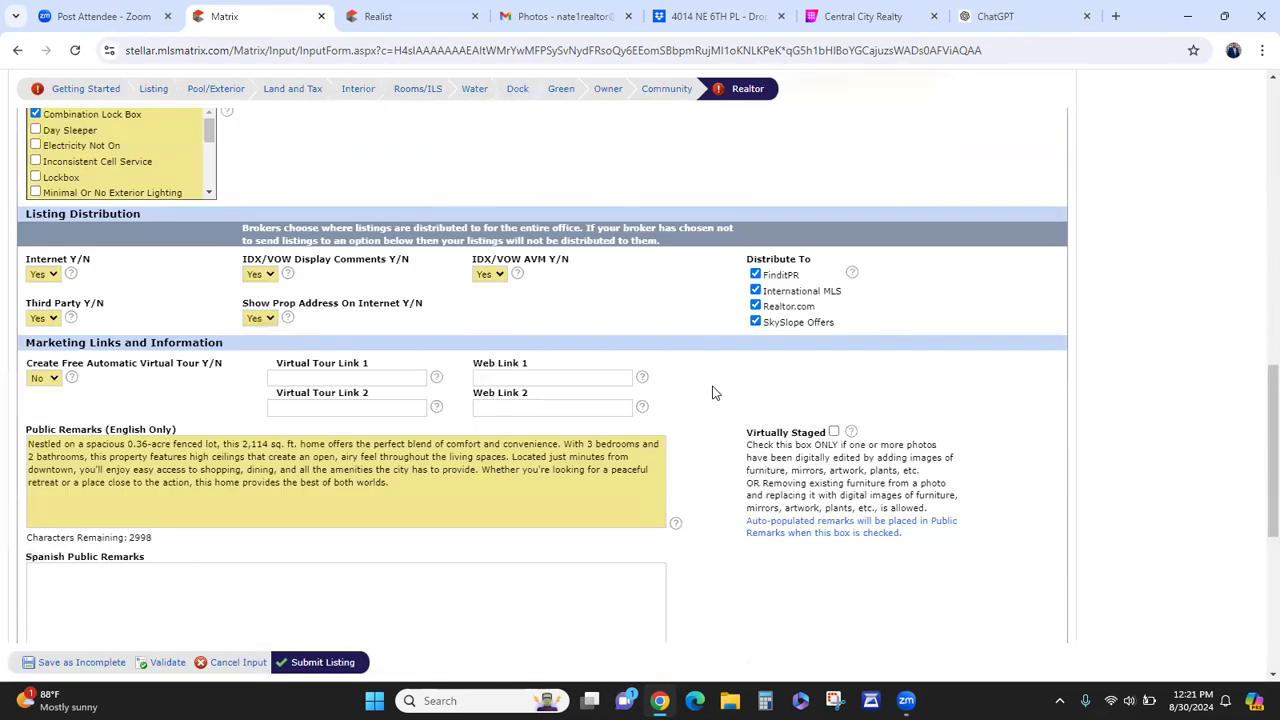
{"action": "left_click", "coordinate": [674, 93]}
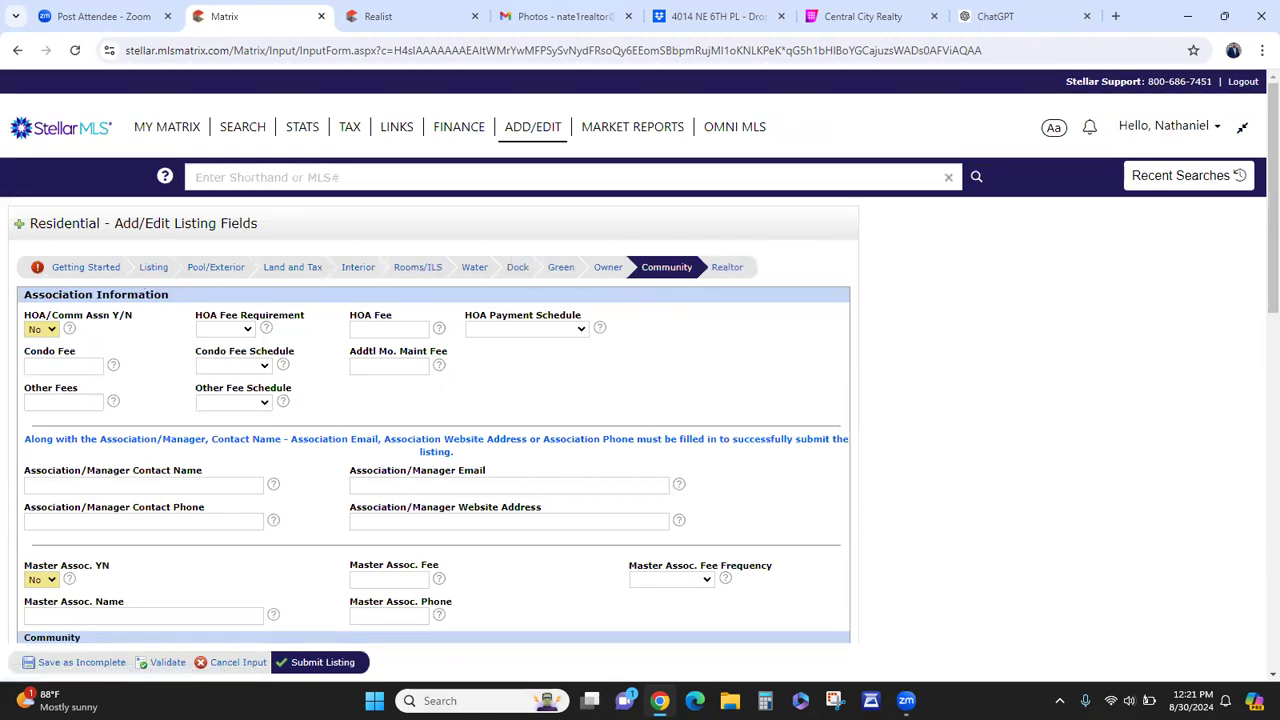
- Save the listing as Incomplete and open its Add / Edit Photos page
{"action": "left_click", "coordinate": [66, 665]}
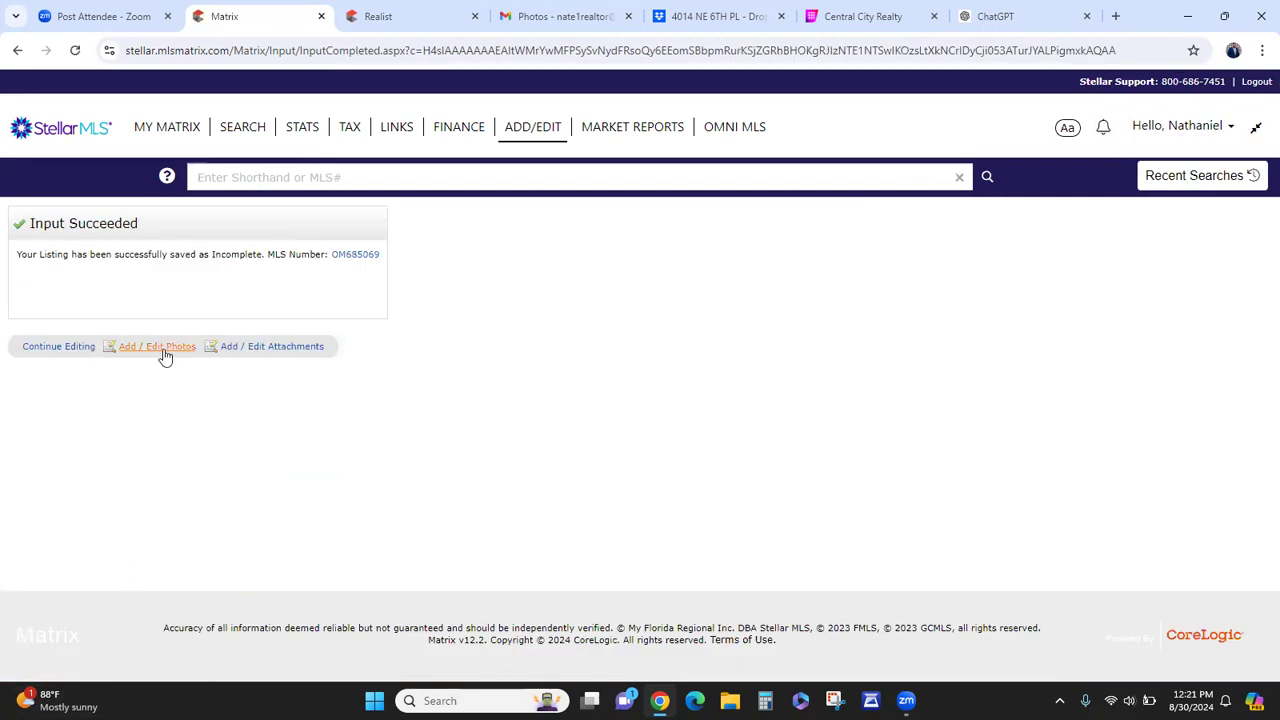
{"action": "left_click", "coordinate": [160, 347]}
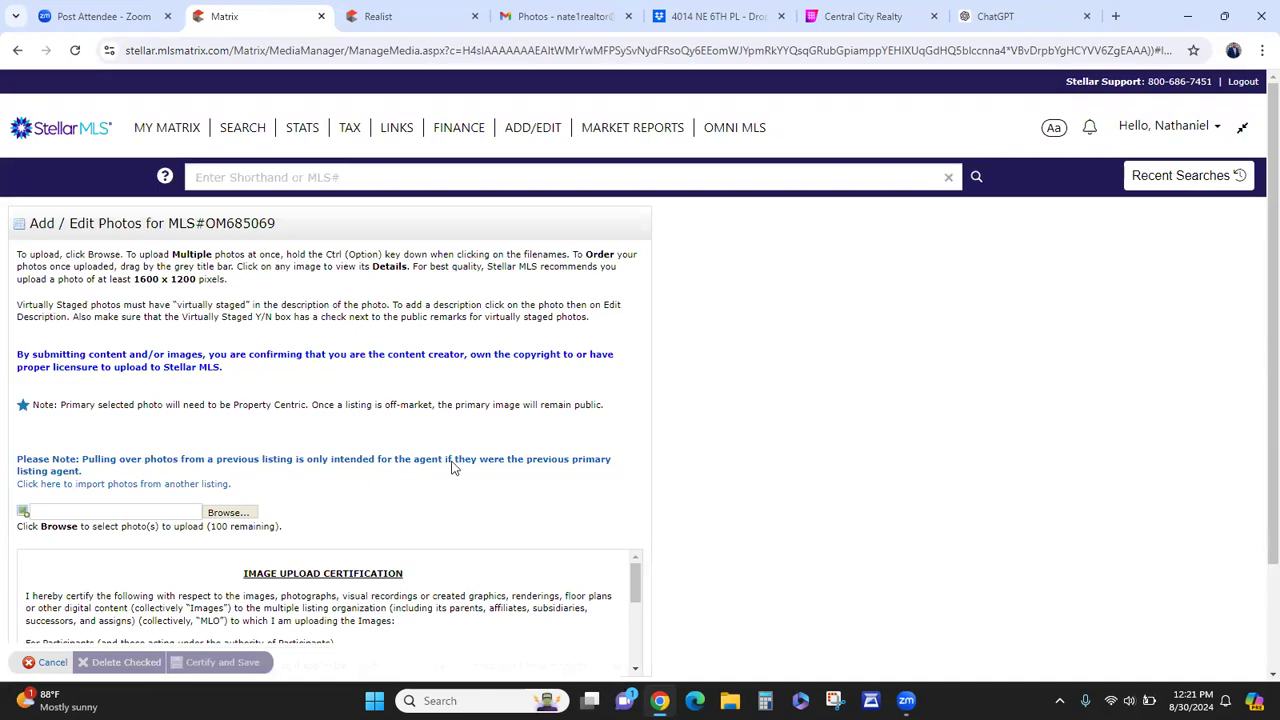
{"action": "left_click", "coordinate": [716, 16]}
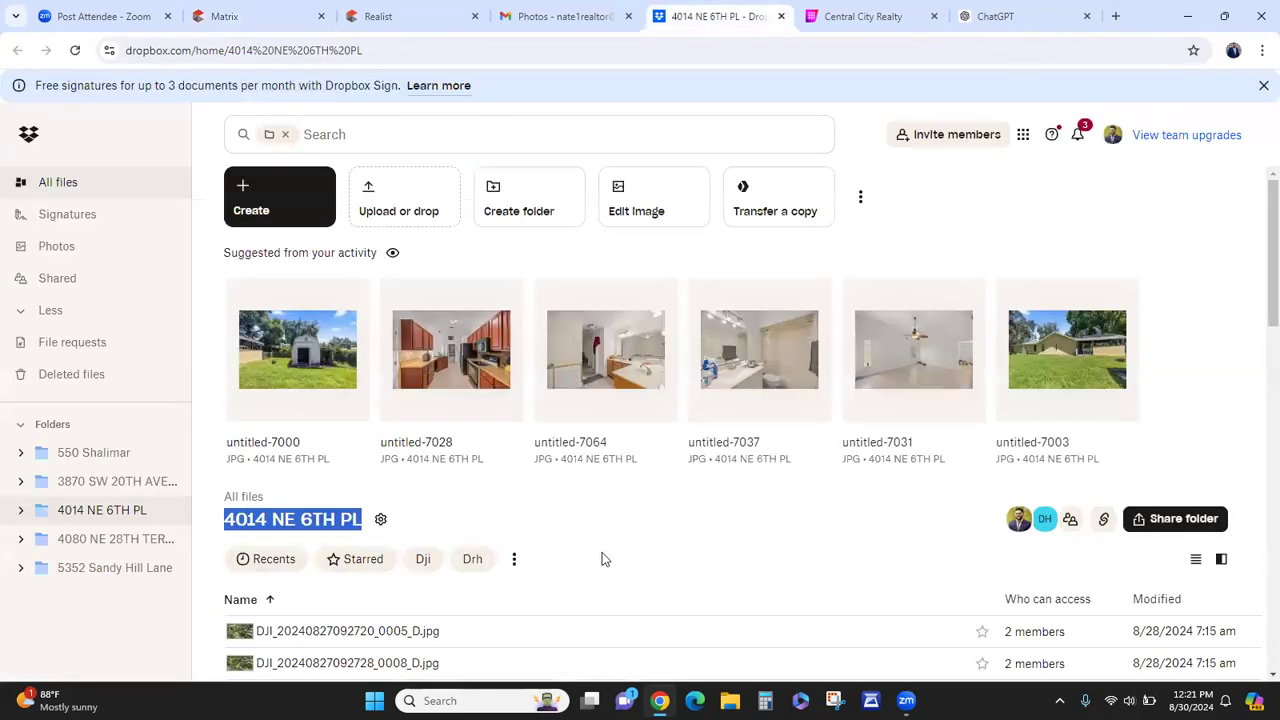
{"action": "scroll", "coordinate": [601, 559], "scroll_direction": "down", "scroll_amount": 2}
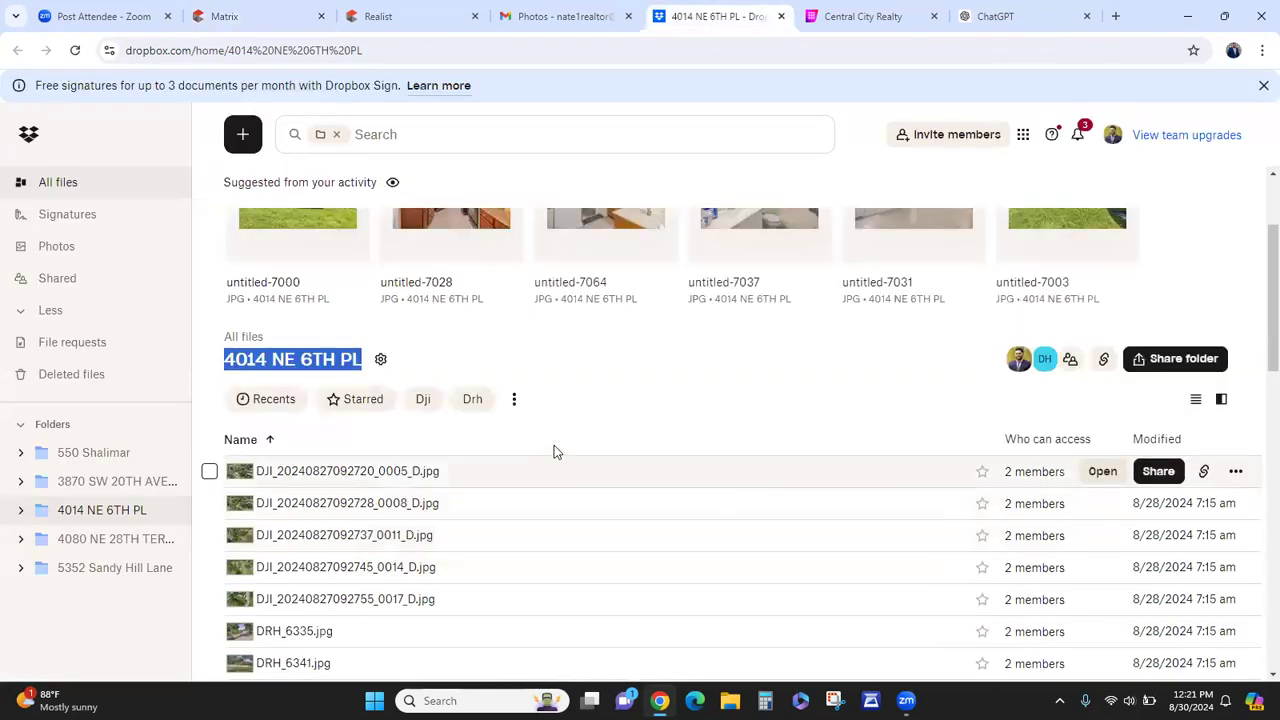
{"action": "left_click", "coordinate": [514, 399]}
{"action": "left_click", "coordinate": [514, 399]}
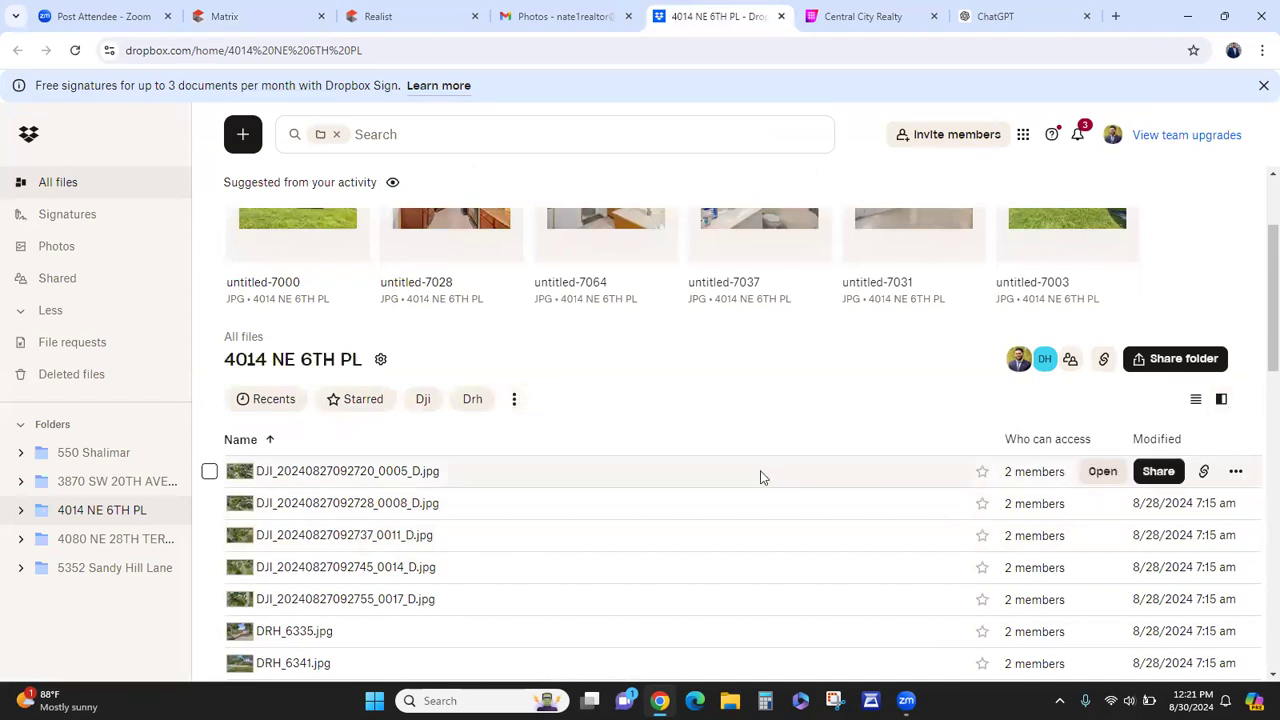
{"action": "scroll", "coordinate": [700, 480], "scroll_direction": "up", "scroll_amount": 2}
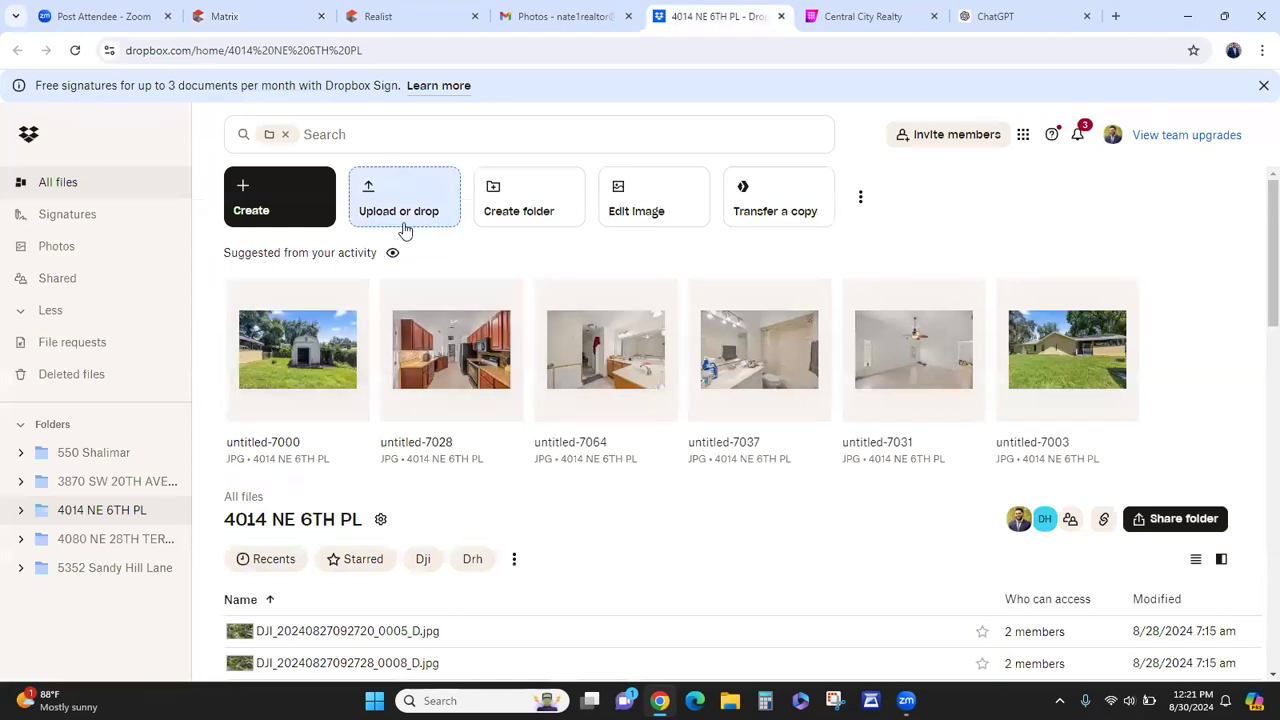
{"action": "left_click", "coordinate": [860, 199]}
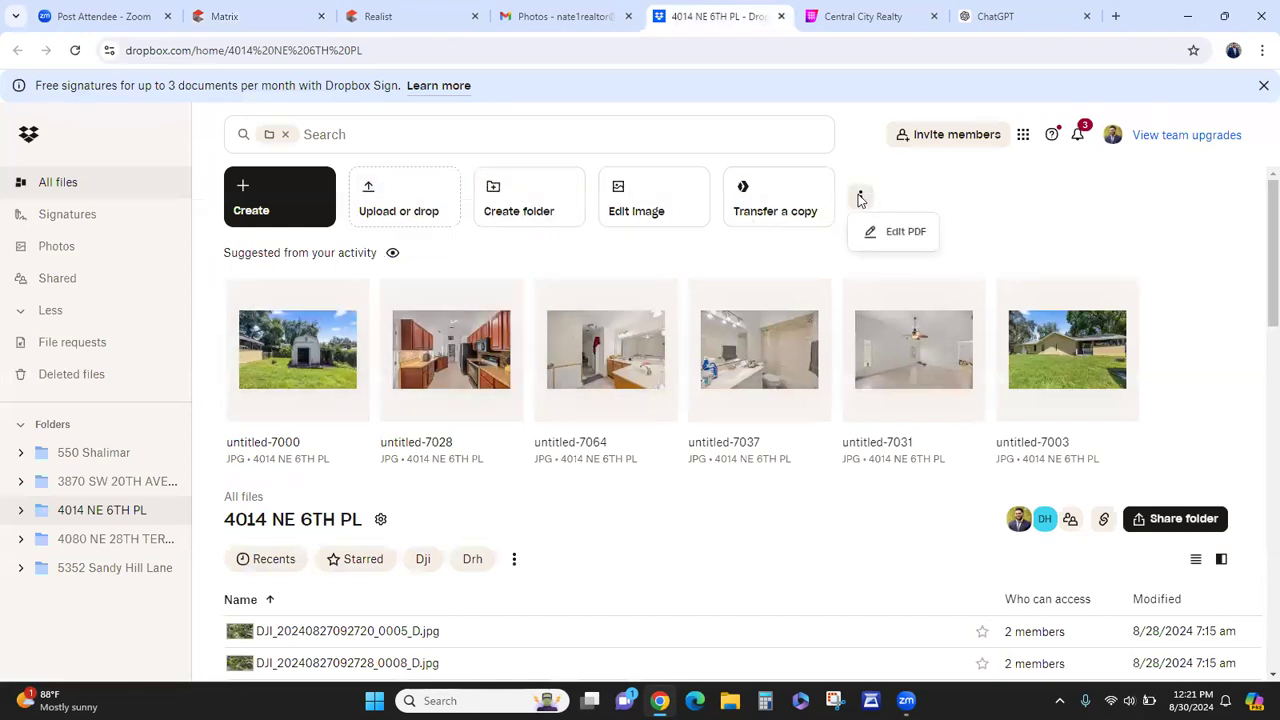
{"action": "left_click", "coordinate": [814, 277]}
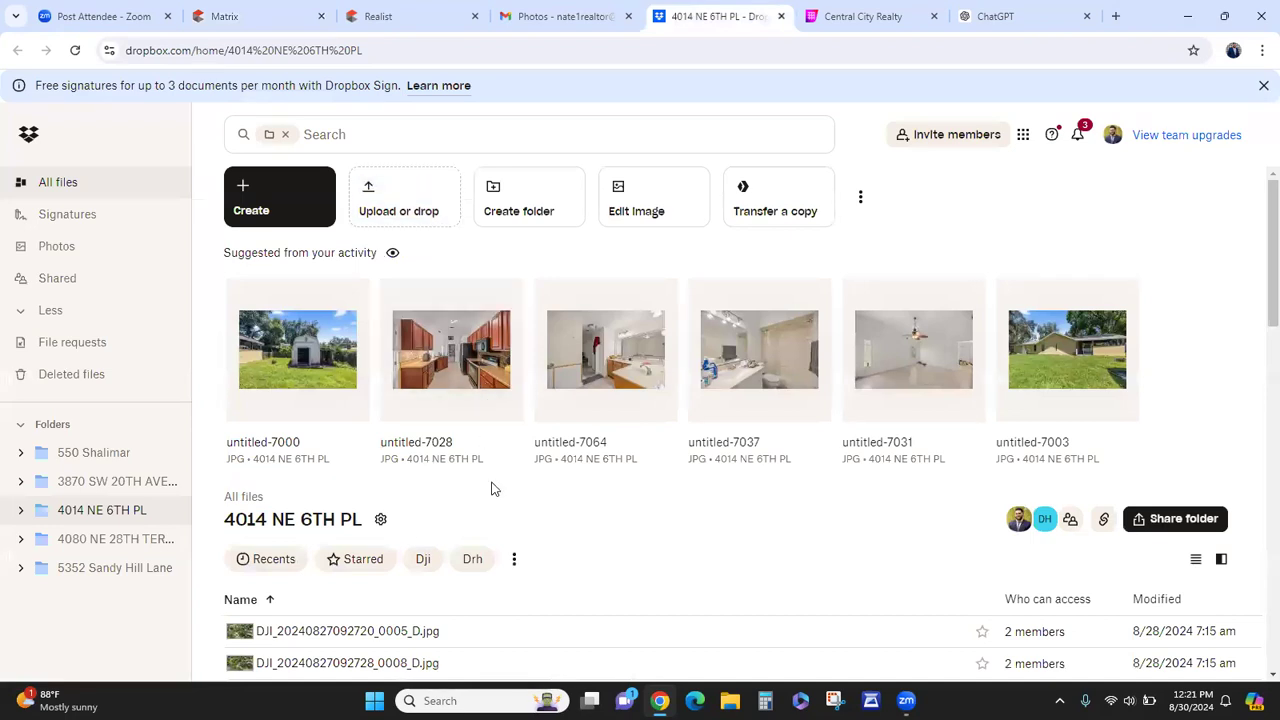
{"action": "scroll", "coordinate": [430, 477], "scroll_direction": "down", "scroll_amount": 1}
{"action": "scroll", "coordinate": [428, 477], "scroll_direction": "down", "scroll_amount": 1}
{"action": "left_click", "coordinate": [381, 360]}
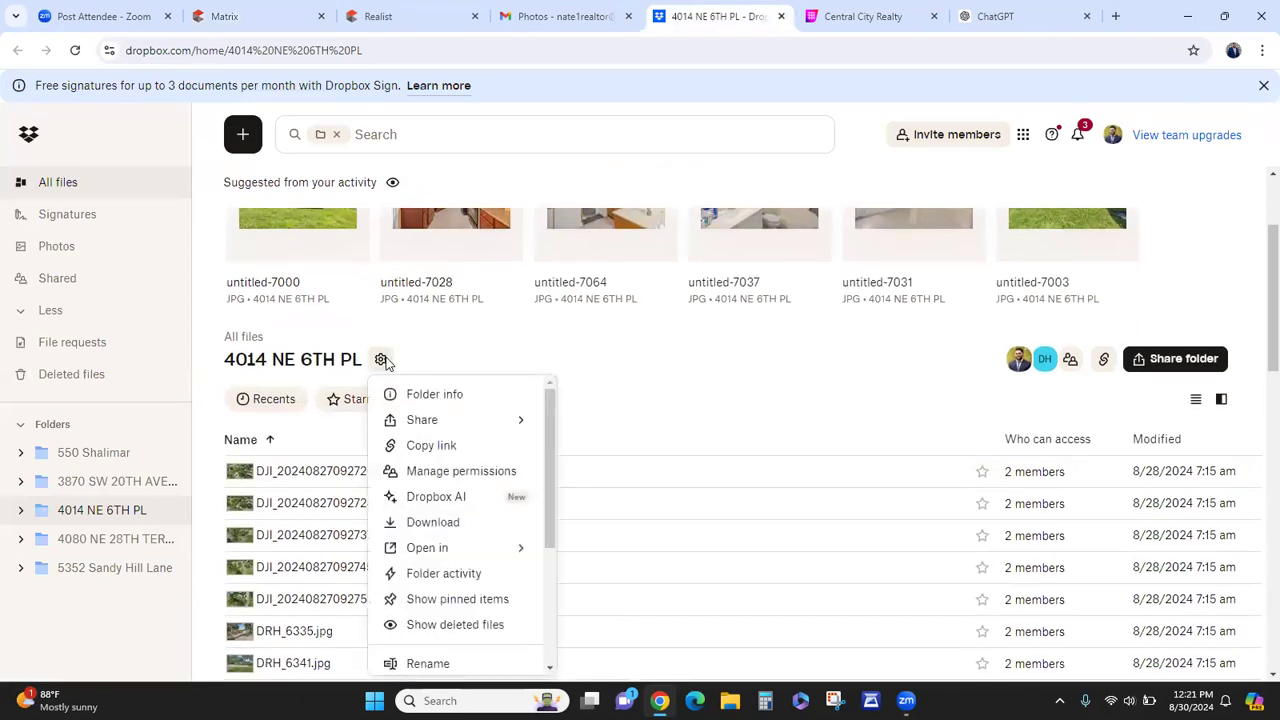
{"action": "left_click", "coordinate": [432, 522]}
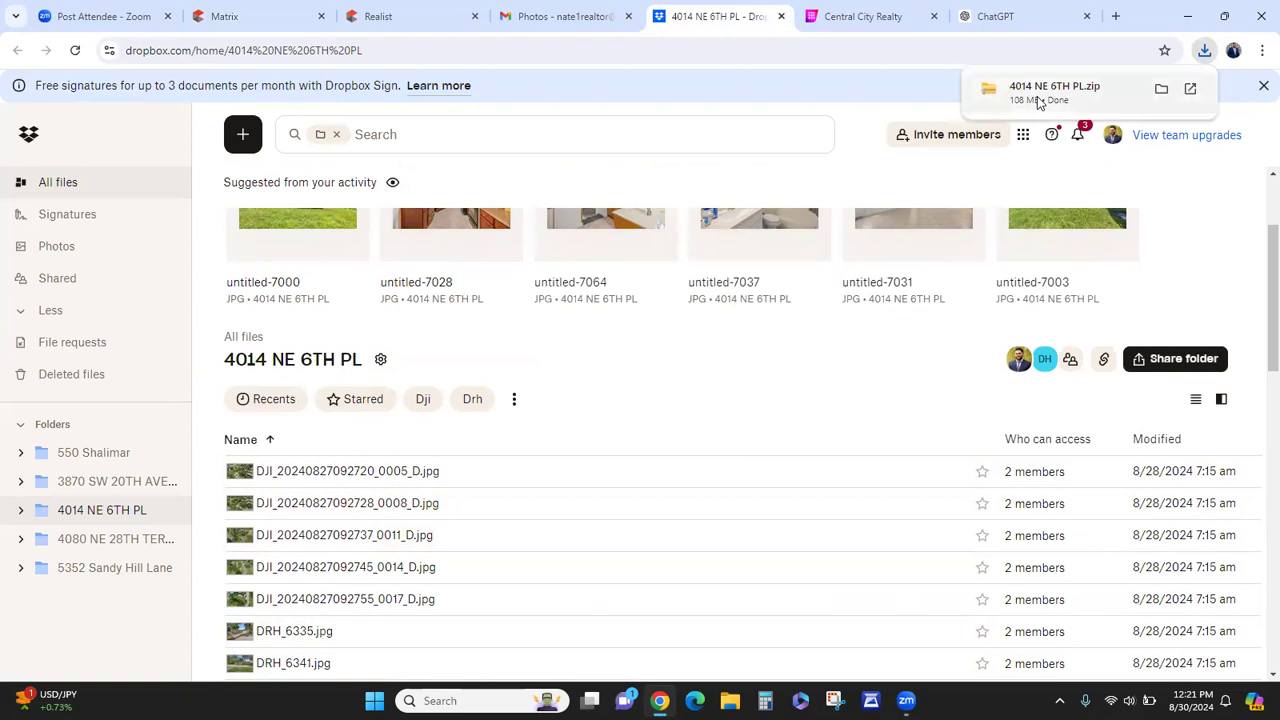
{"action": "left_click", "coordinate": [1040, 90]}
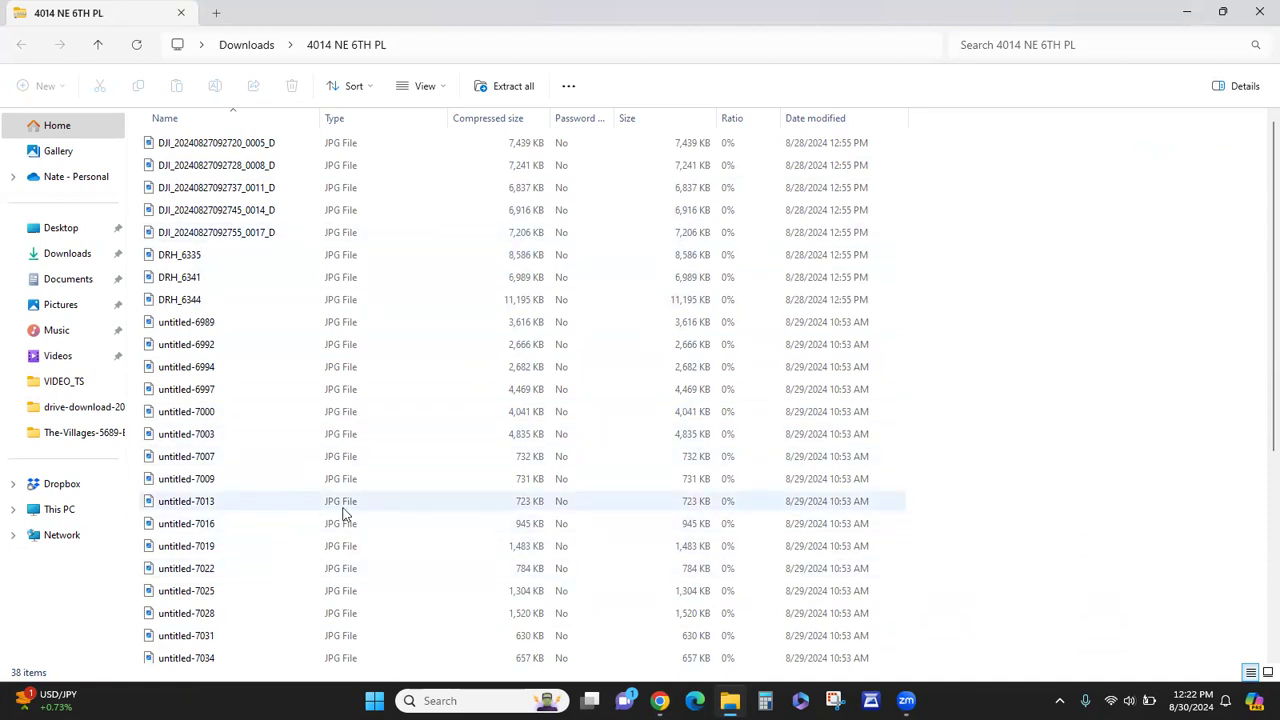
- Extract all 38 photos from the zip into the Downloads folder
{"action": "scroll", "coordinate": [286, 526], "scroll_direction": "down", "scroll_amount": 4}
{"action": "scroll", "coordinate": [283, 528], "scroll_direction": "up", "scroll_amount": 4}
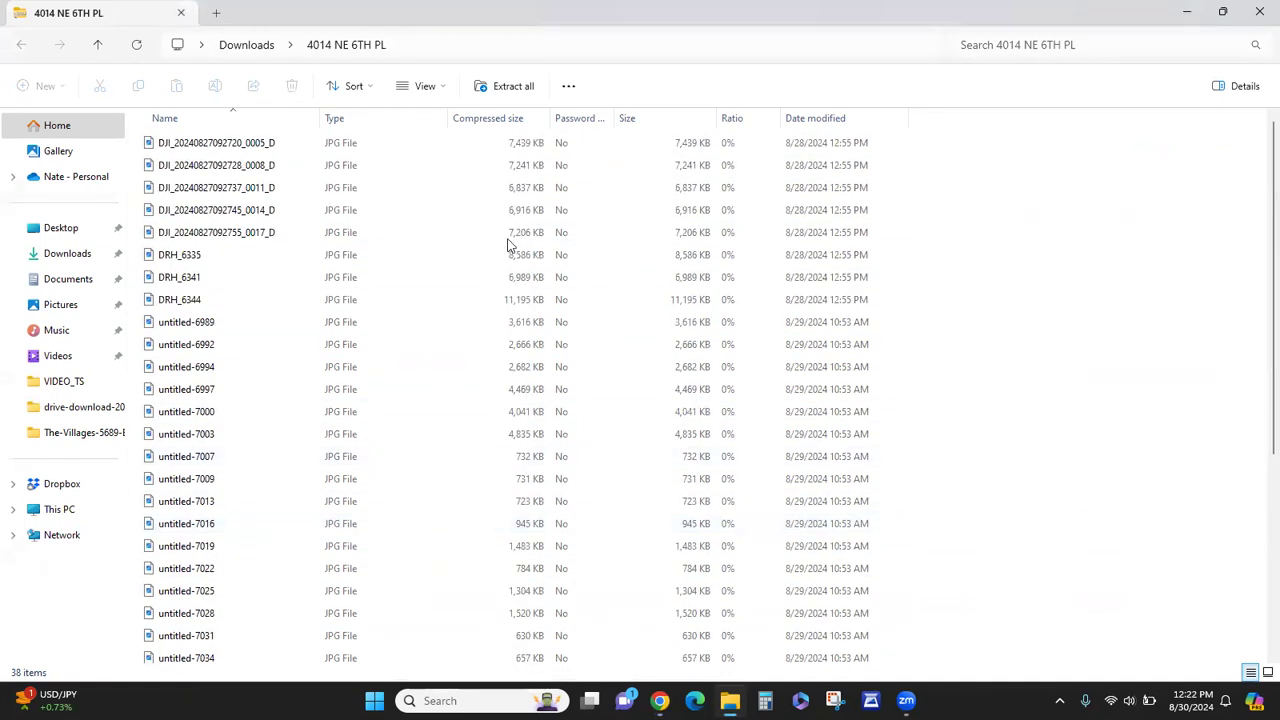
{"action": "left_click", "coordinate": [512, 88]}
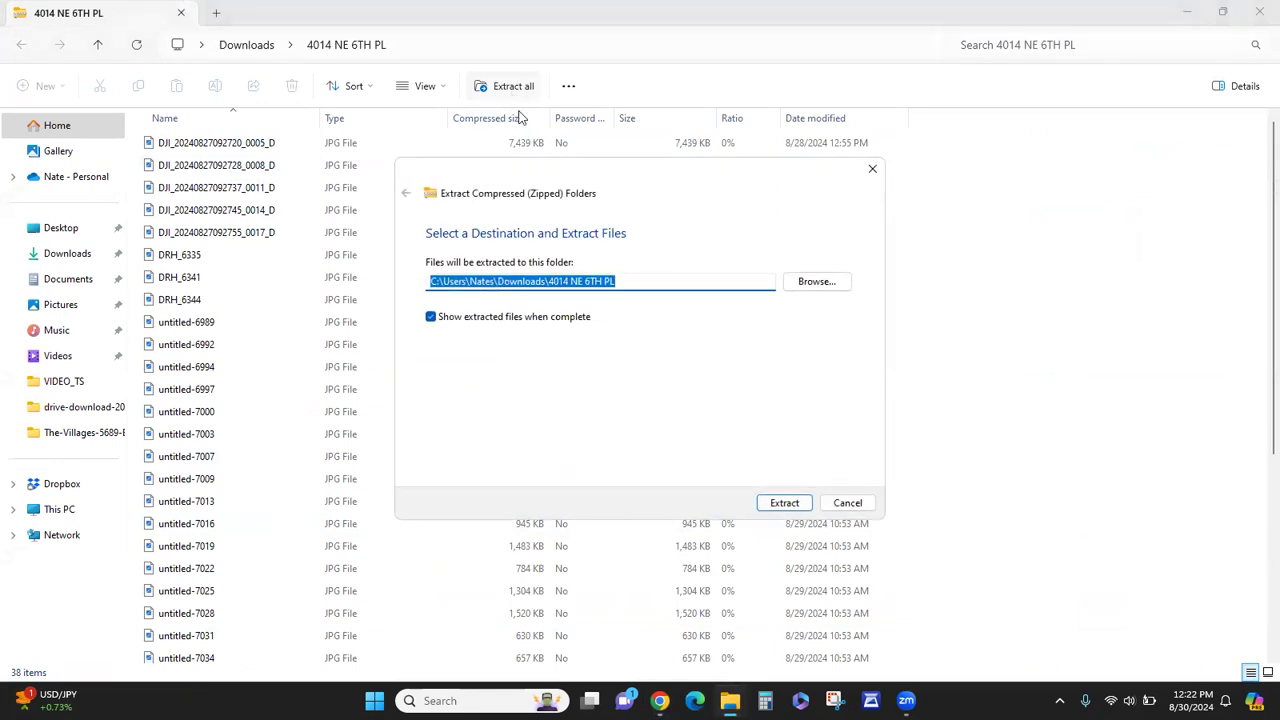
{"action": "left_click", "coordinate": [806, 505]}
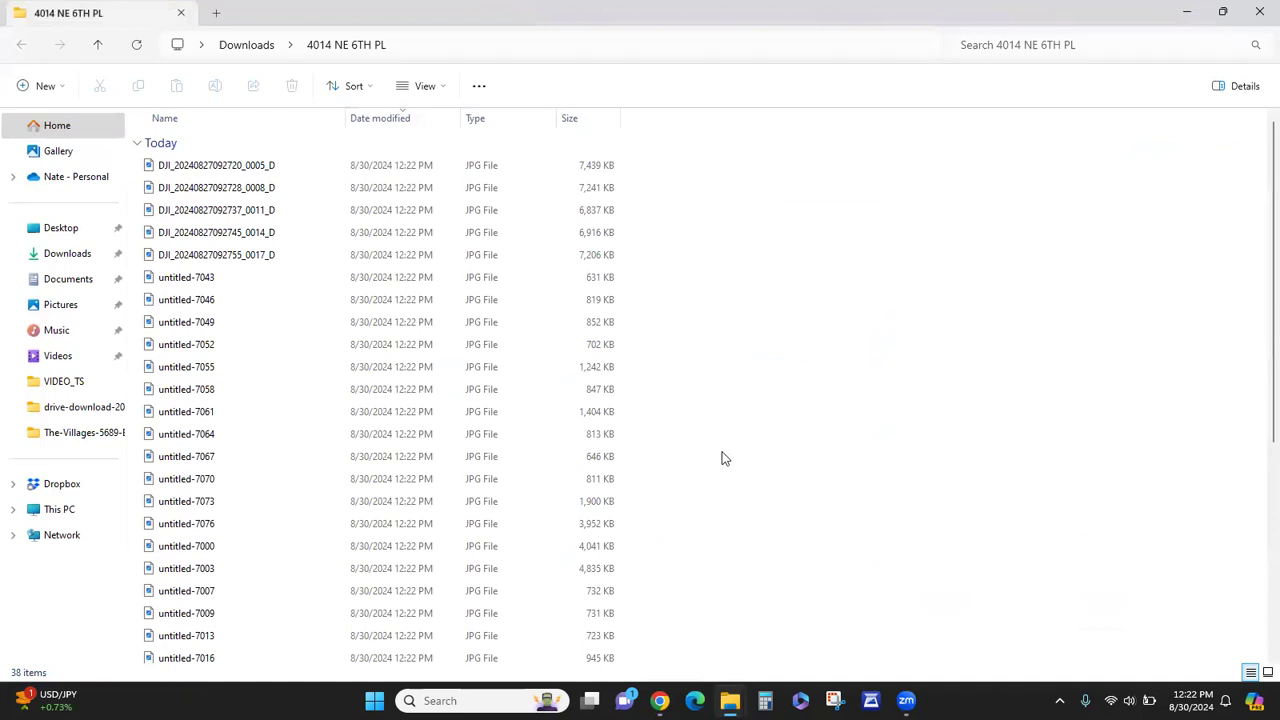
- Close the extracted photo and zip windows and return to the Matrix photo upload page
{"action": "left_click", "coordinate": [1258, 8]}
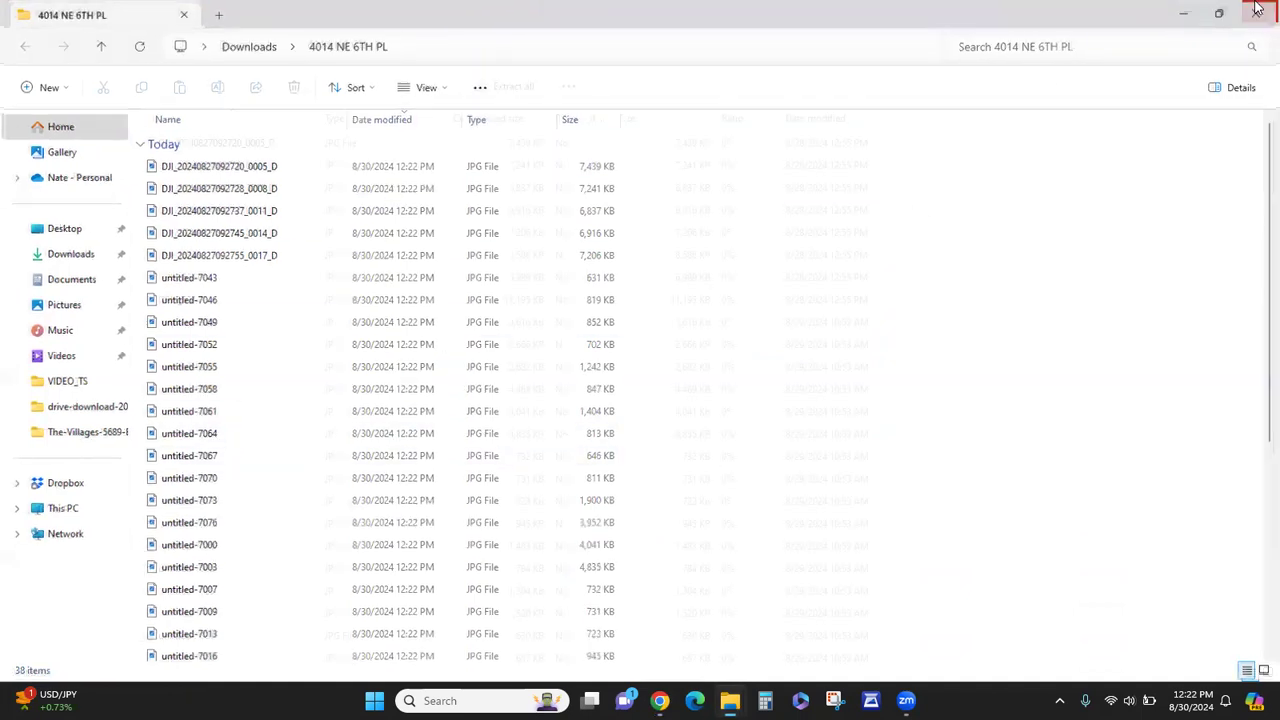
{"action": "left_click", "coordinate": [1258, 8]}
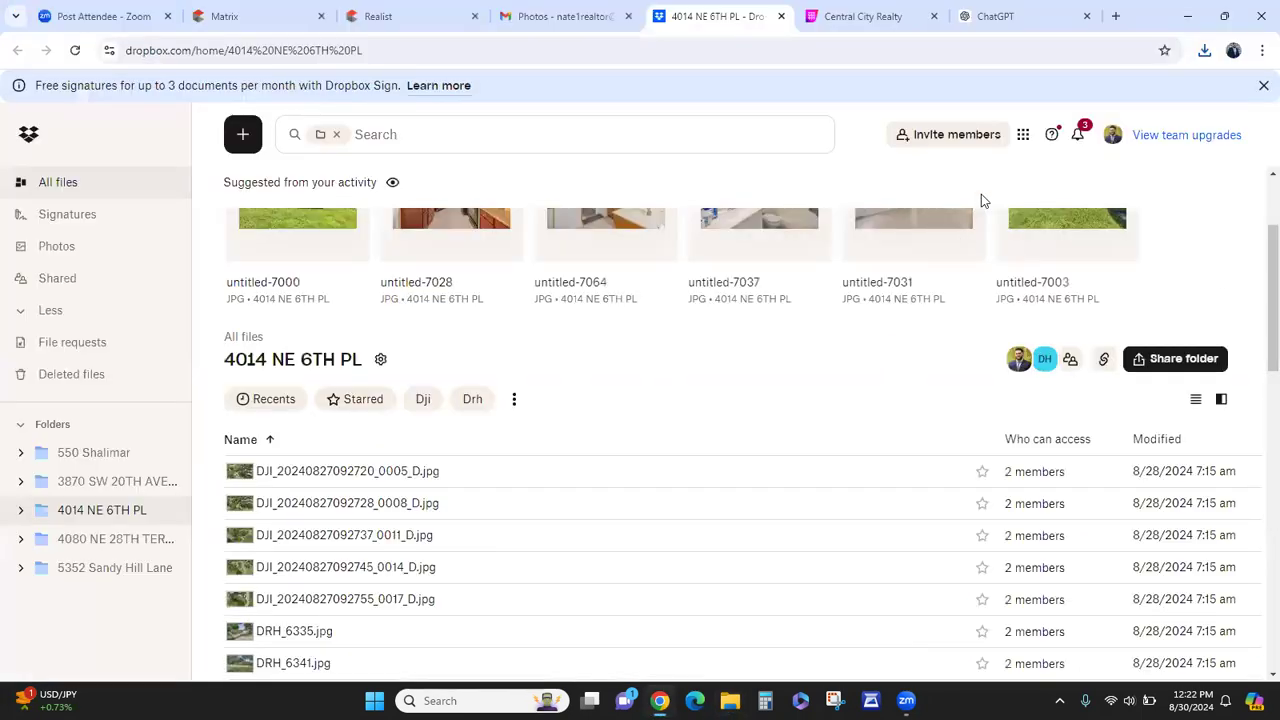
{"action": "left_click", "coordinate": [307, 9]}
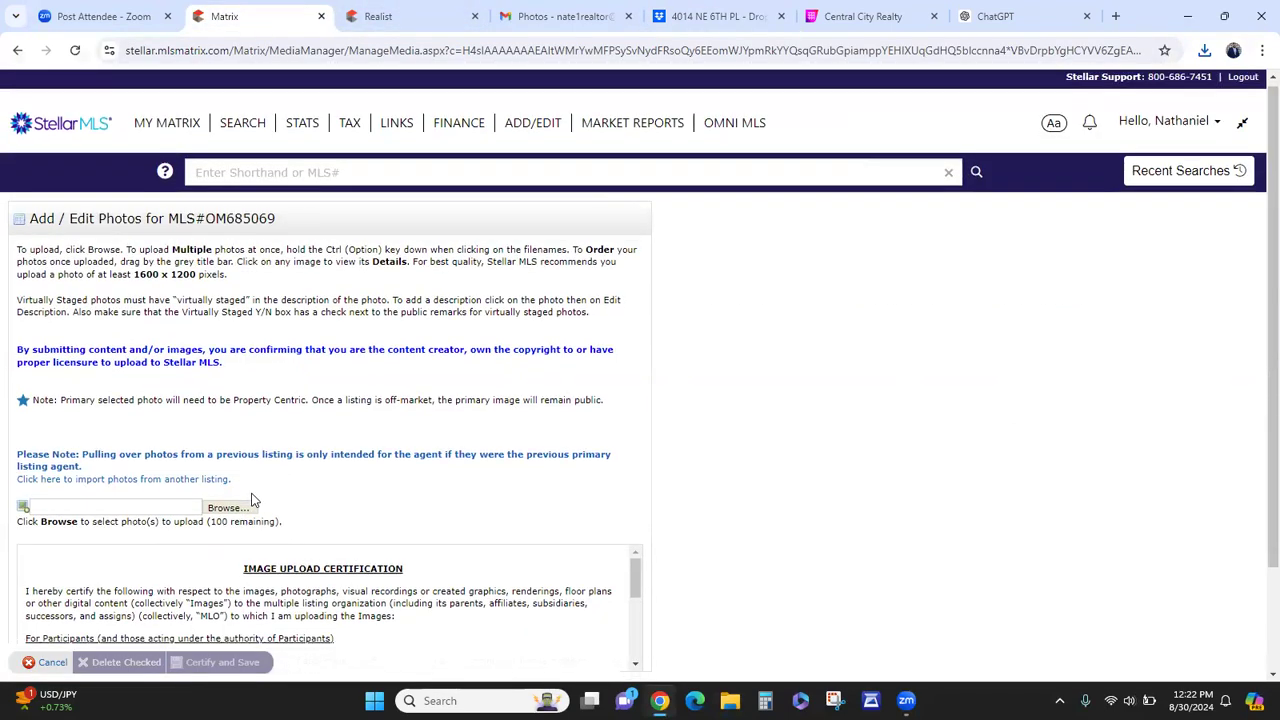
{"action": "scroll", "coordinate": [250, 497], "scroll_direction": "down", "scroll_amount": 2}
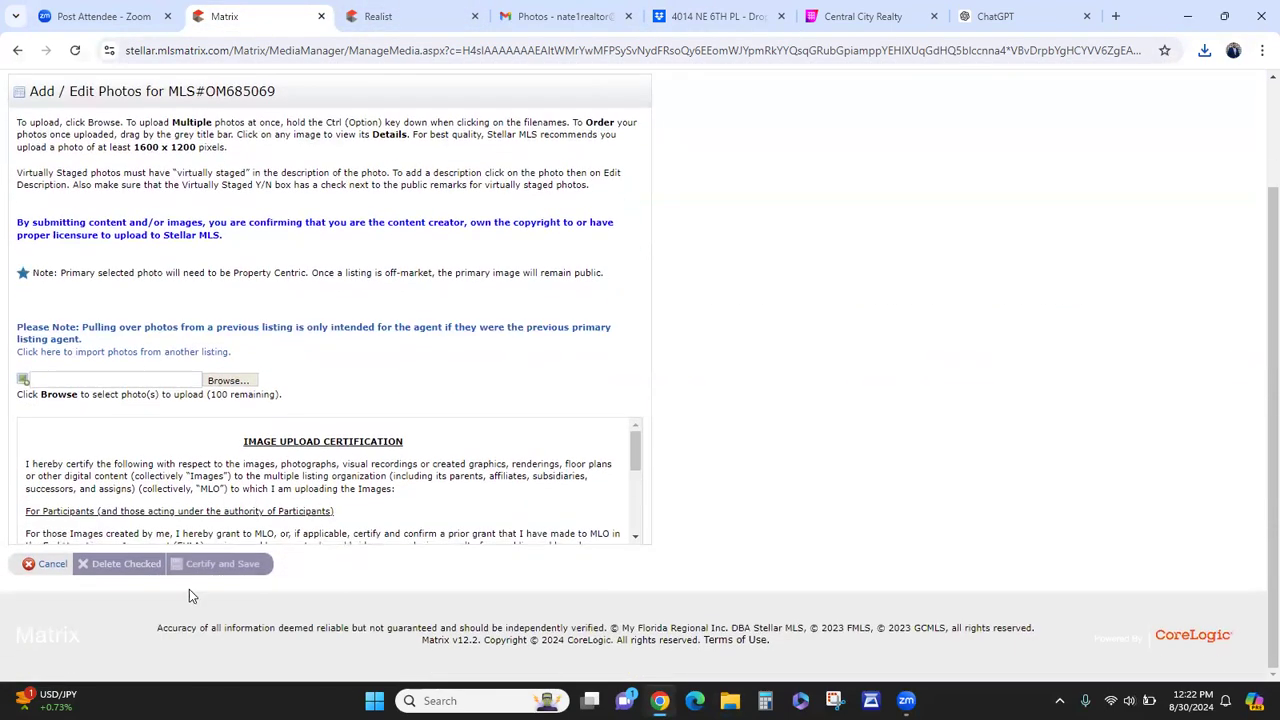
{"action": "left_click", "coordinate": [229, 381]}
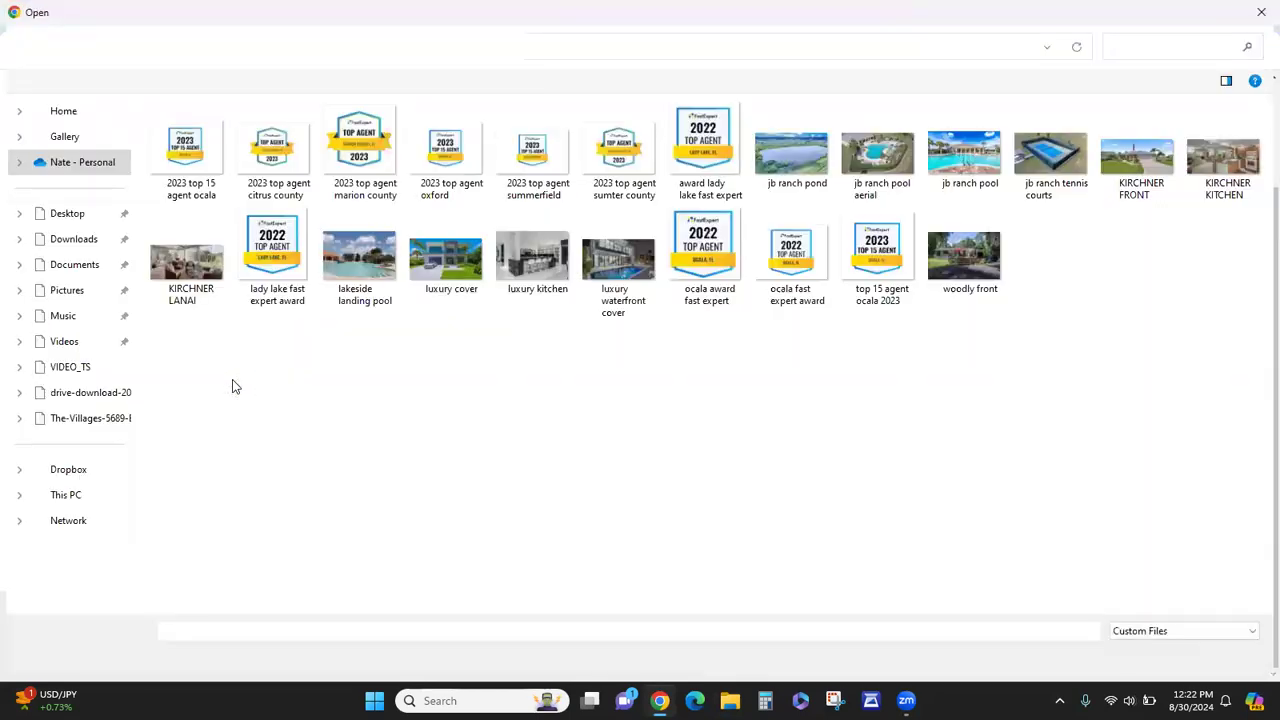
{"action": "left_click", "coordinate": [86, 241]}
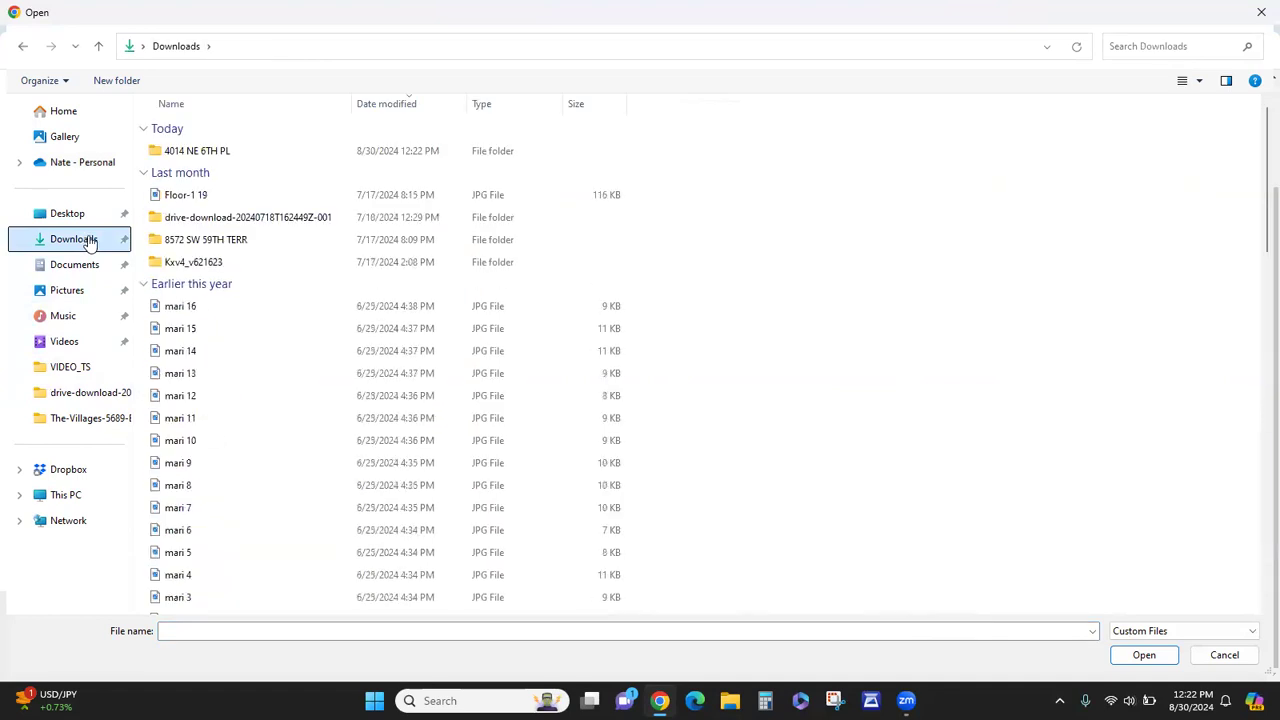
{"action": "double_click", "coordinate": [203, 153]}
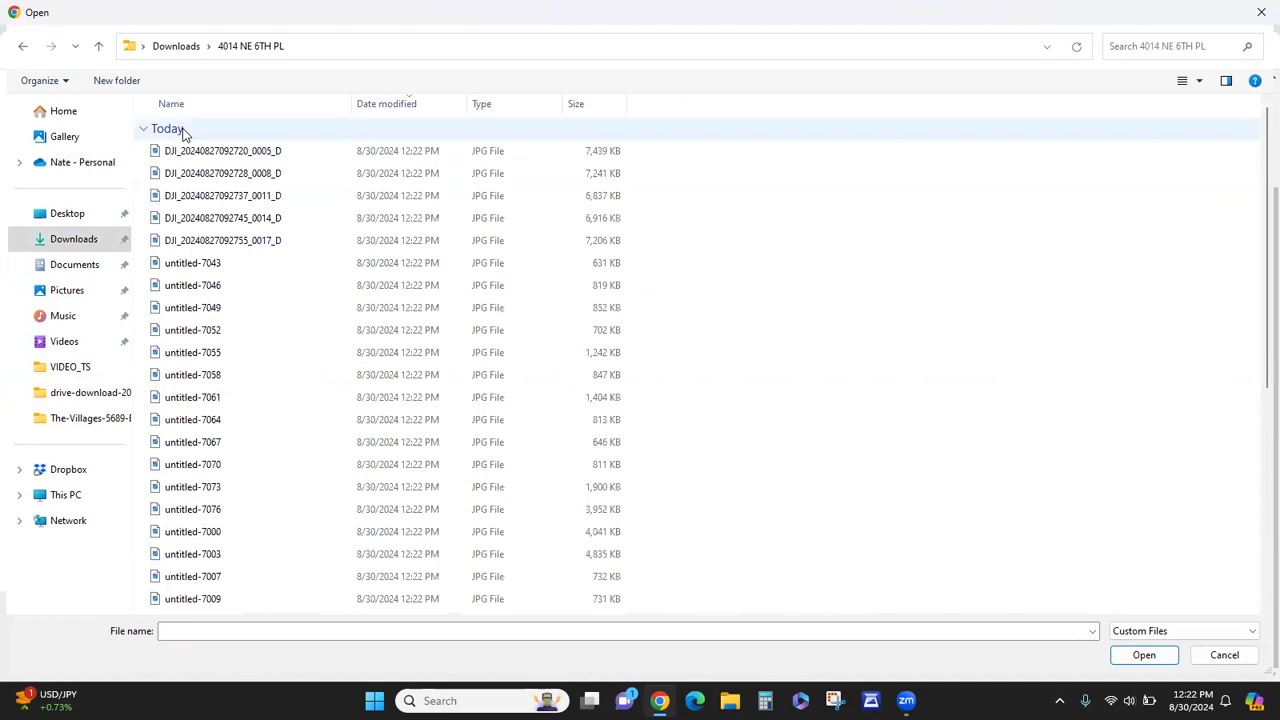
{"action": "left_click", "coordinate": [183, 131]}
{"action": "scroll", "coordinate": [405, 258], "scroll_direction": "down", "scroll_amount": 5}
{"action": "scroll", "coordinate": [399, 281], "scroll_direction": "up", "scroll_amount": 1}
{"action": "scroll", "coordinate": [396, 282], "scroll_direction": "down", "scroll_amount": 1}
{"action": "scroll", "coordinate": [390, 304], "scroll_direction": "up", "scroll_amount": 1}
{"action": "scroll", "coordinate": [377, 335], "scroll_direction": "down", "scroll_amount": 1}
{"action": "scroll", "coordinate": [395, 405], "scroll_direction": "up", "scroll_amount": 1}
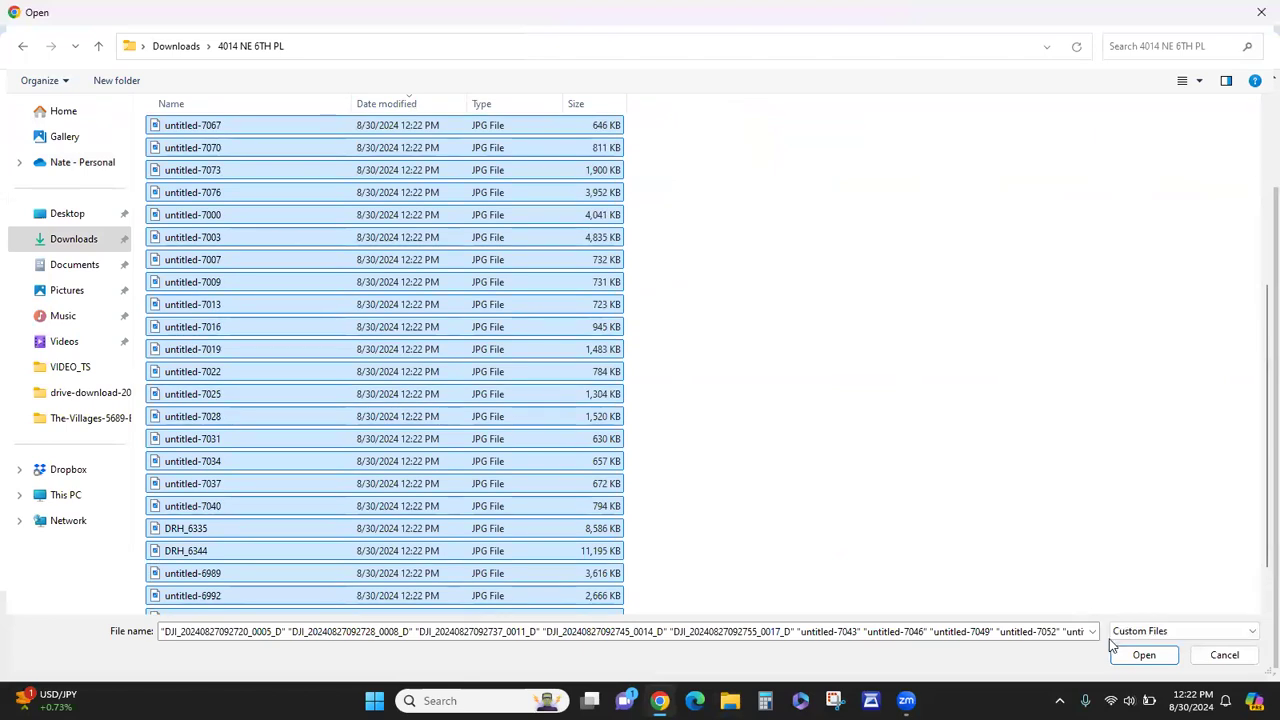
- Upload the selected photos into the listing's slot grid, starting from the primary slot
{"action": "left_click", "coordinate": [1143, 656]}
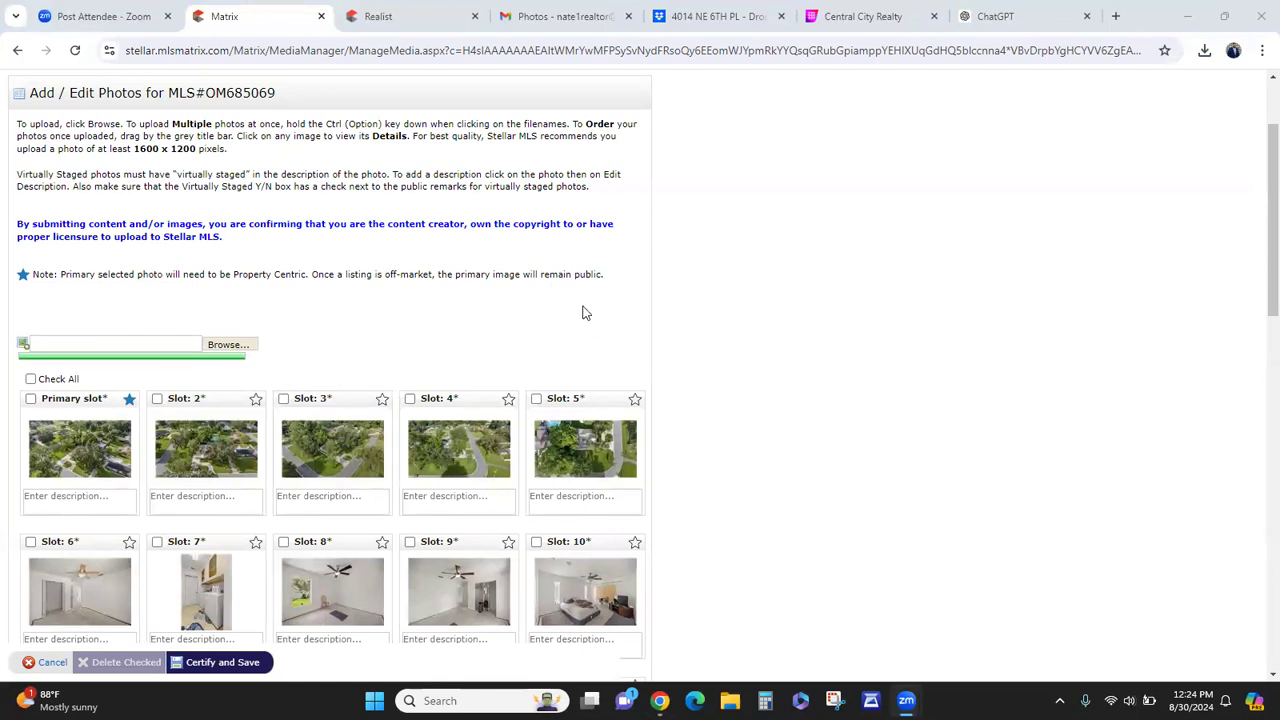
- Drag the slot 32 driveway photo up into the first row of the photo grid
{"action": "scroll", "coordinate": [585, 313], "scroll_direction": "down", "scroll_amount": 1}
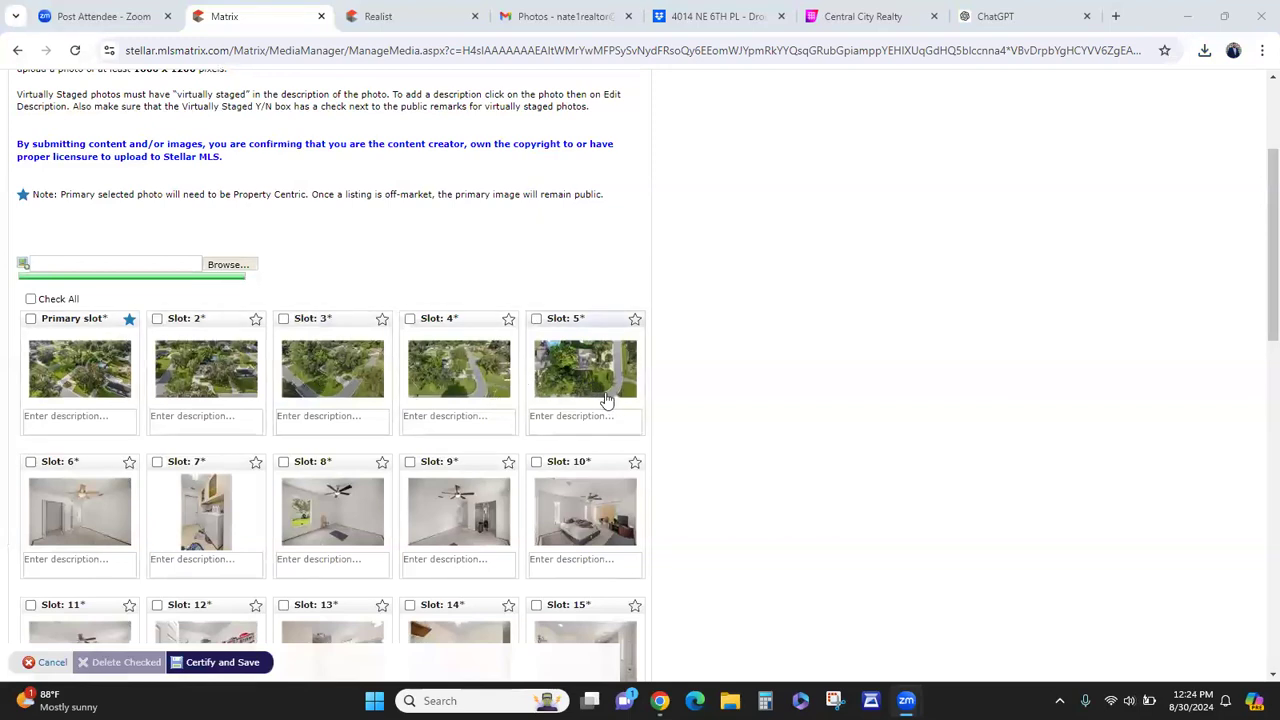
{"action": "scroll", "coordinate": [688, 390], "scroll_direction": "down", "scroll_amount": 10}
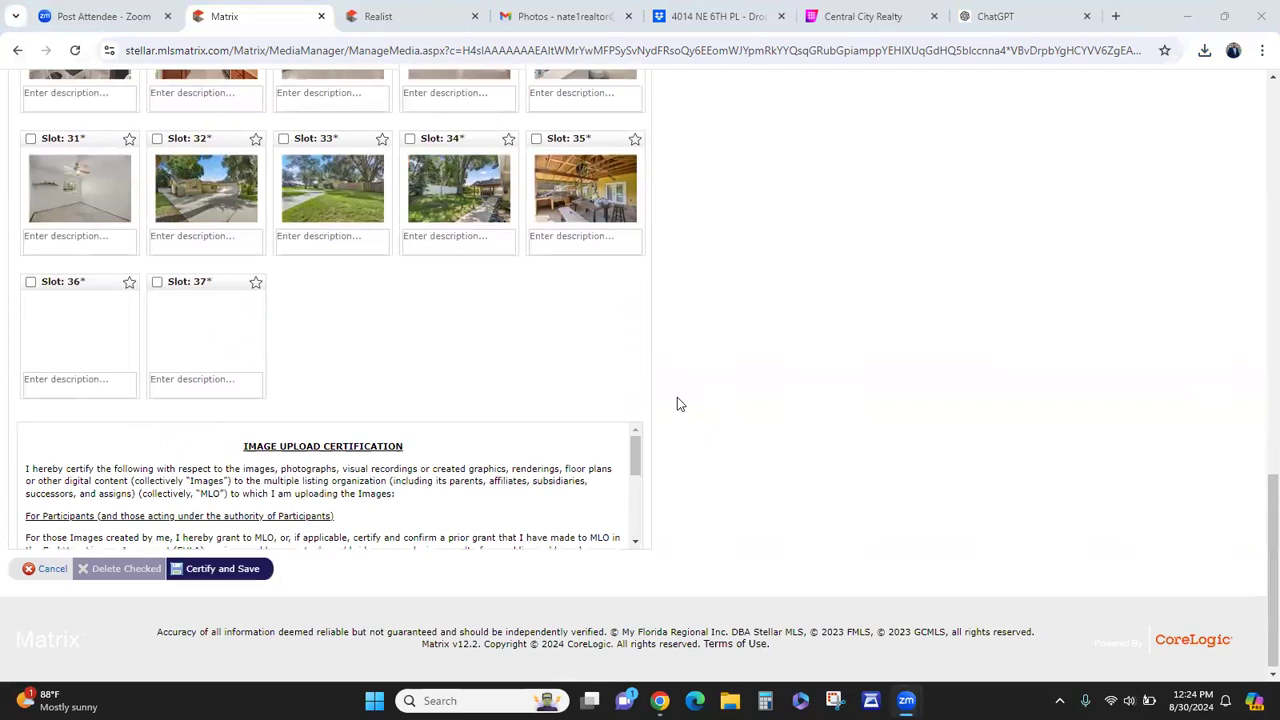
{"action": "scroll", "coordinate": [677, 404], "scroll_direction": "up", "scroll_amount": 10}
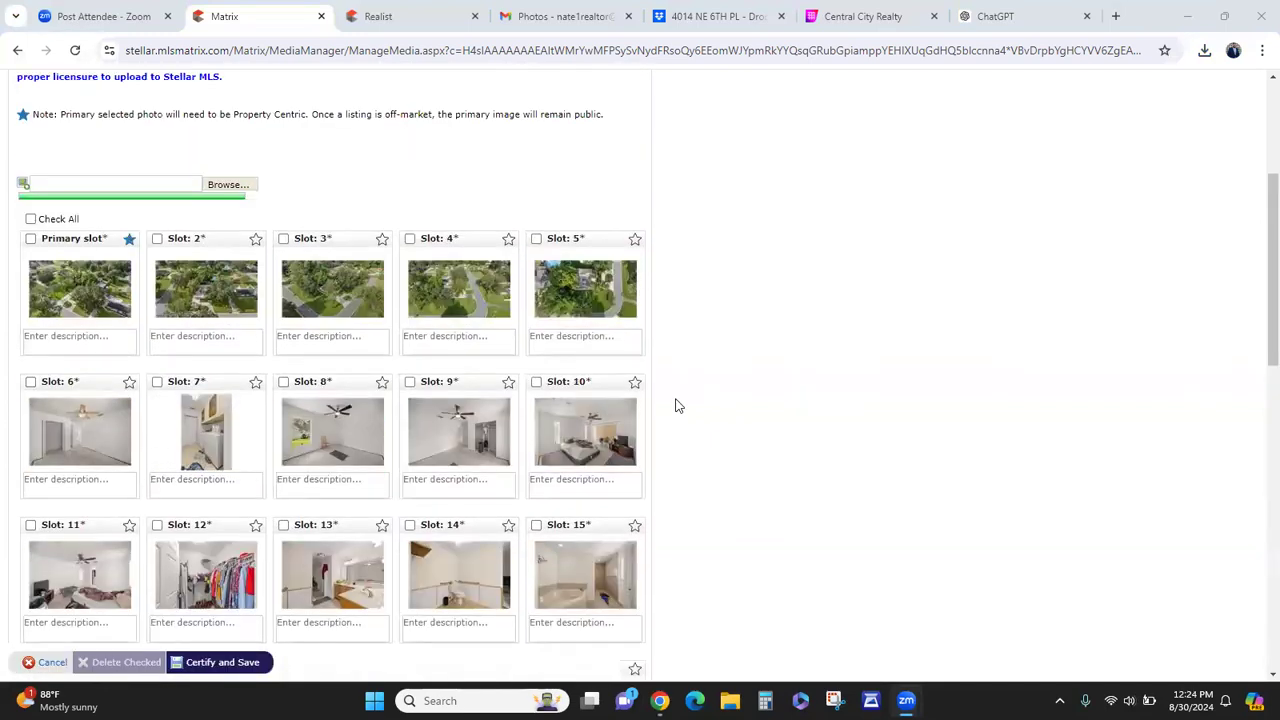
{"action": "scroll", "coordinate": [675, 407], "scroll_direction": "down", "scroll_amount": 7}
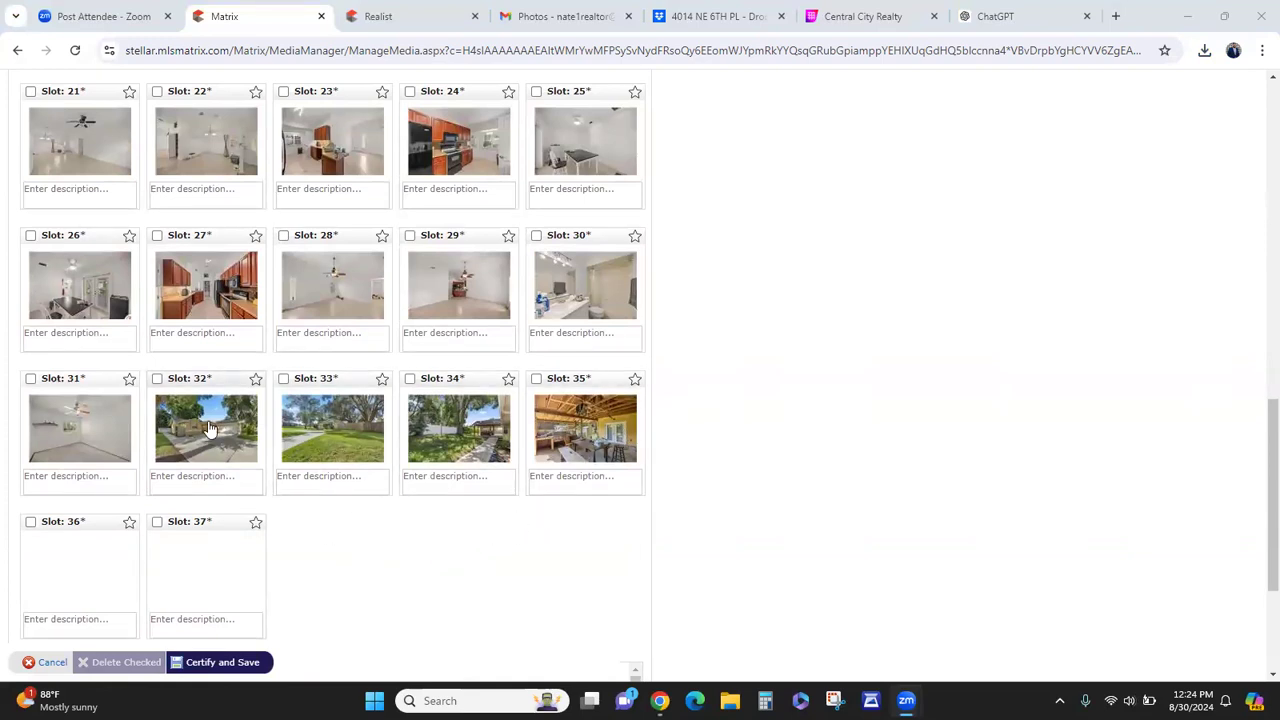
{"action": "left_click_drag", "start_coordinate": [215, 378], "coordinate": [72, 343]}
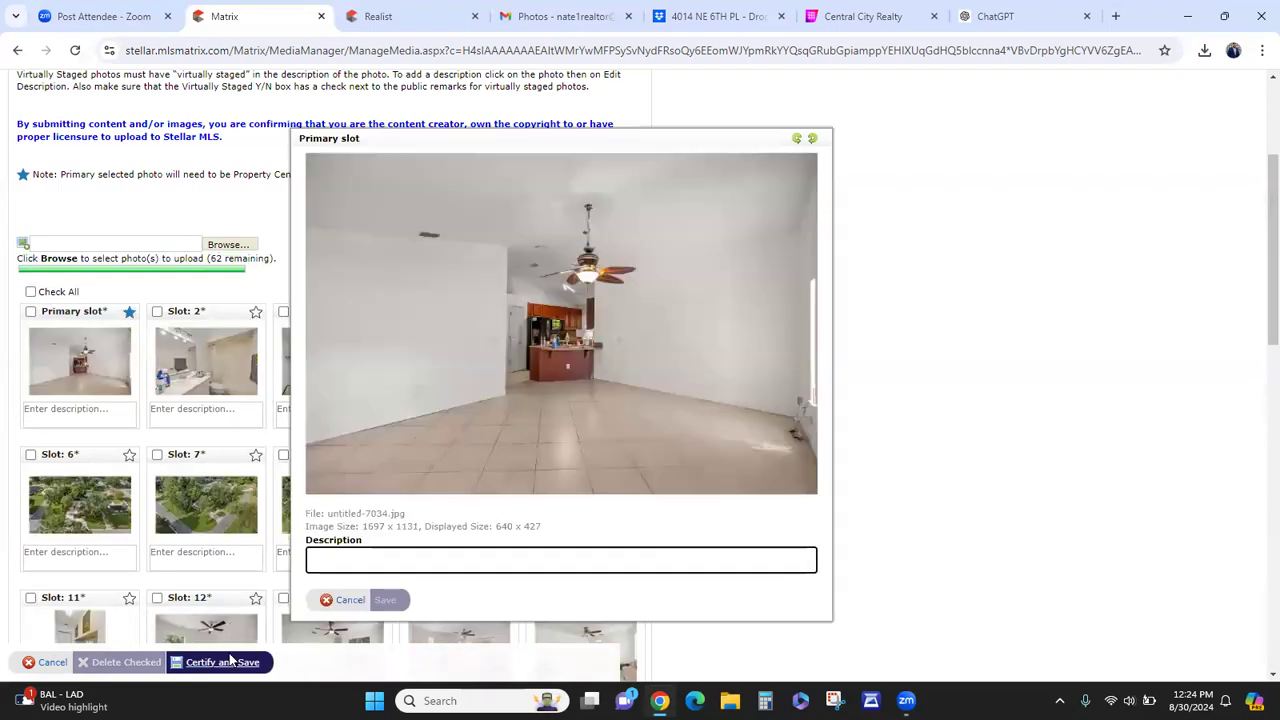
- Make the front-lawn exterior of the yellow house the primary photo
{"action": "left_click", "coordinate": [348, 600]}
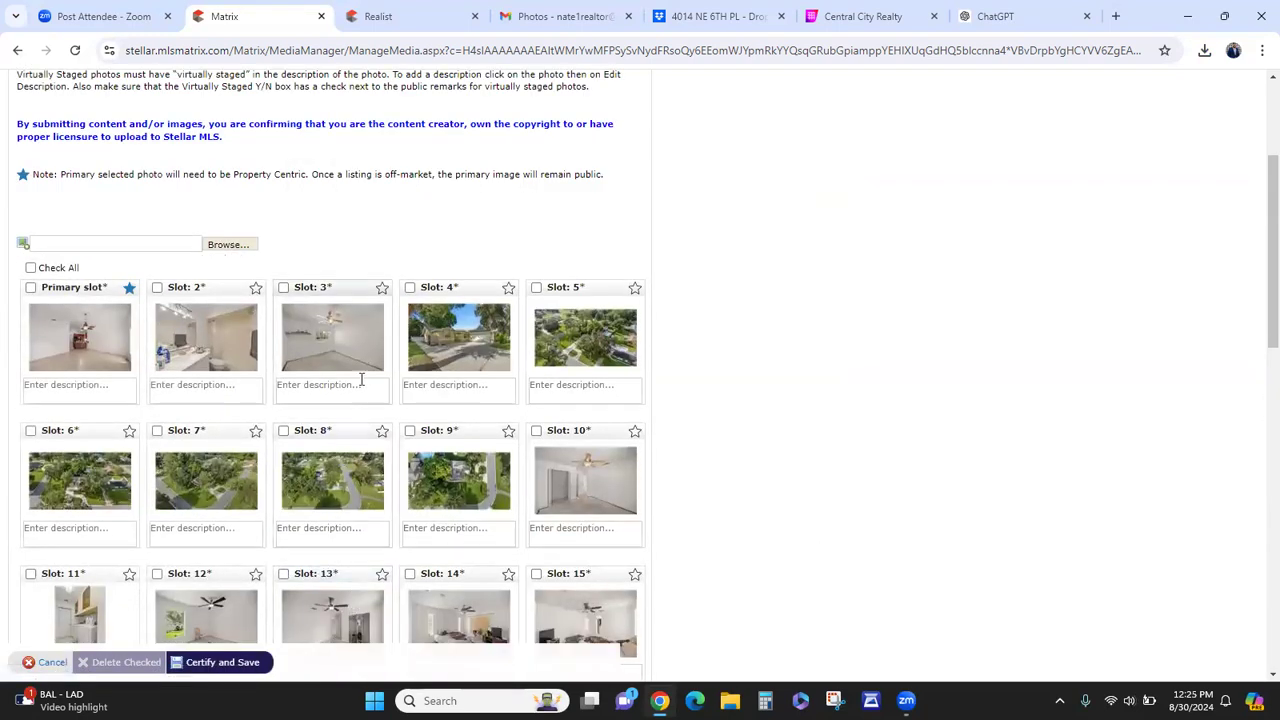
{"action": "left_click_drag", "start_coordinate": [473, 283], "coordinate": [75, 303]}
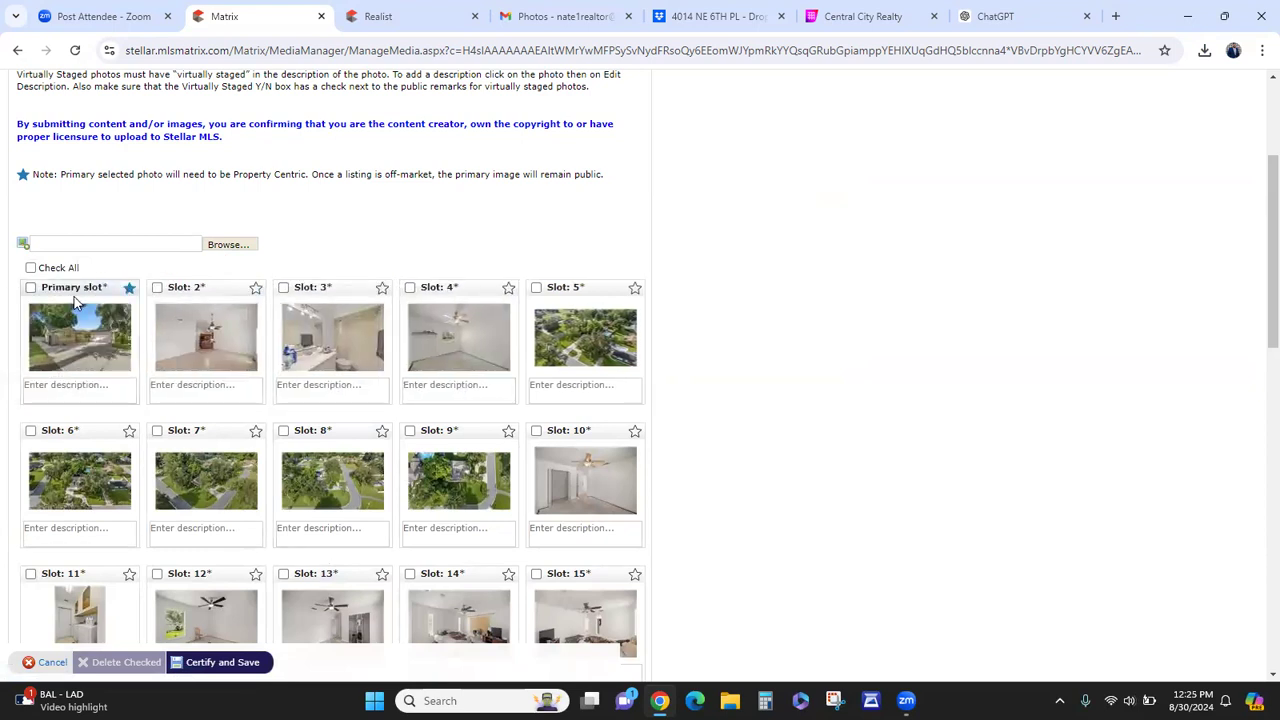
{"action": "left_click", "coordinate": [77, 333]}
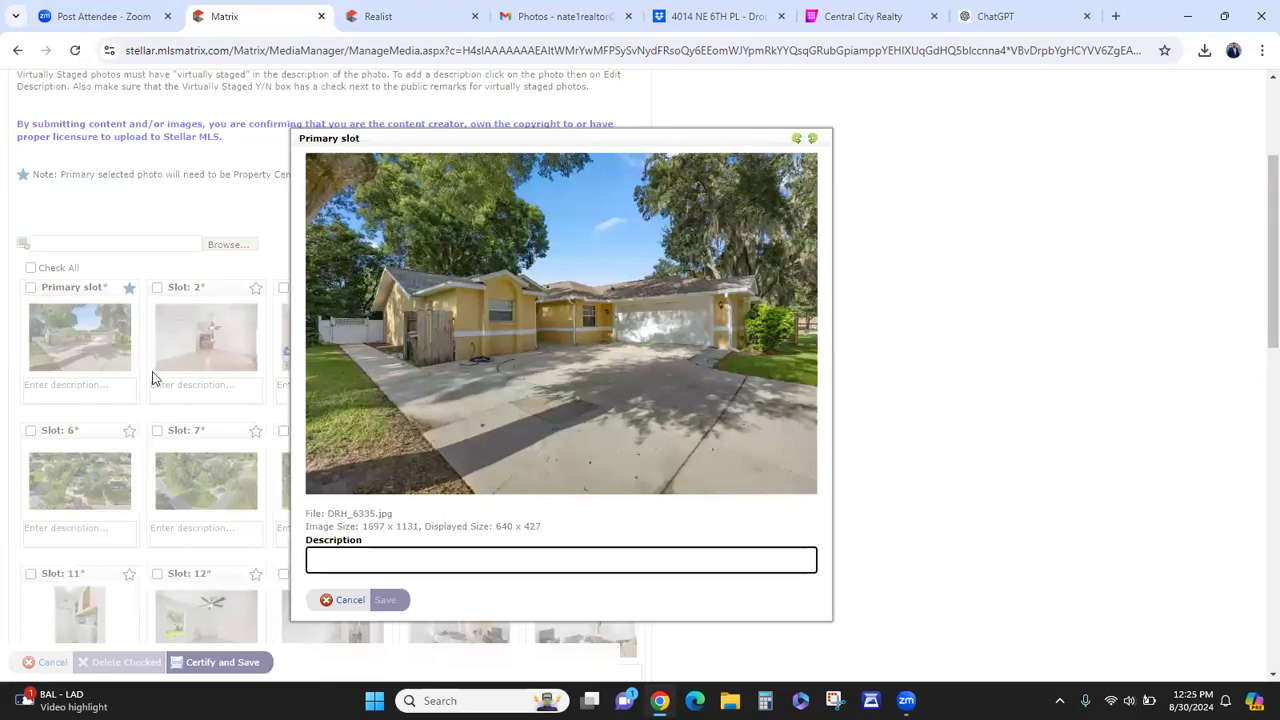
{"action": "left_click", "coordinate": [338, 600]}
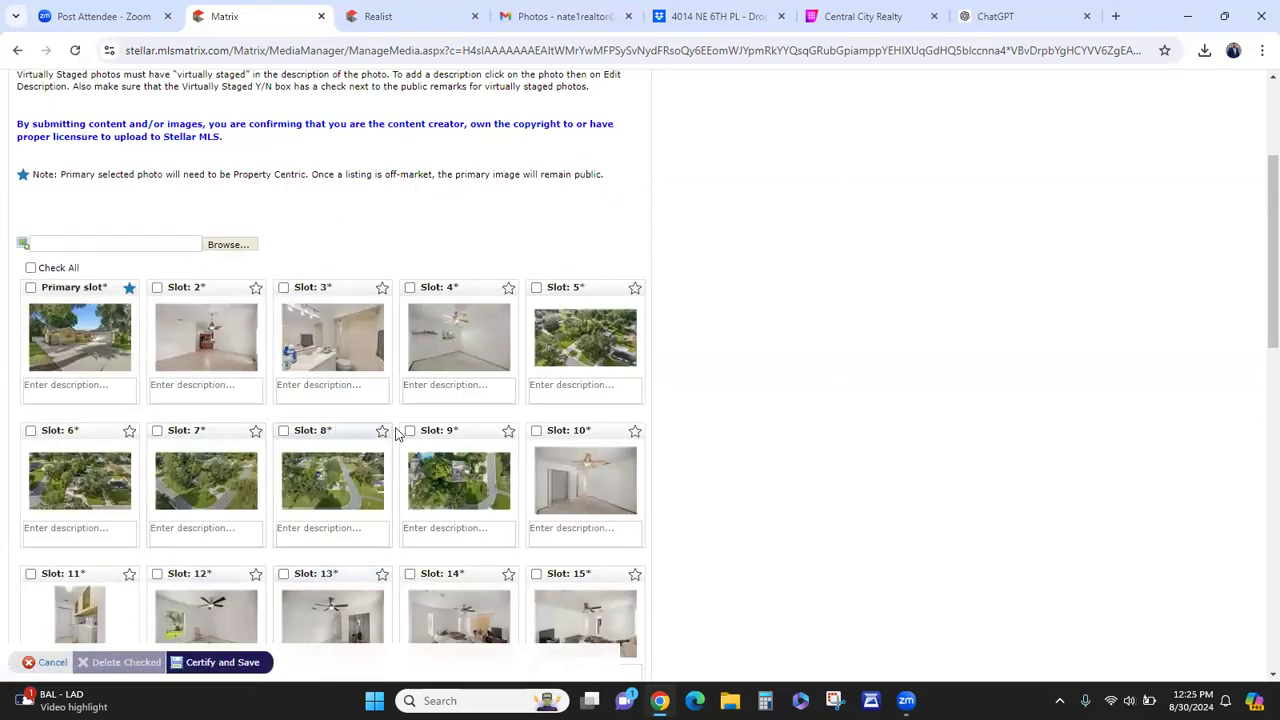
{"action": "scroll", "coordinate": [400, 430], "scroll_direction": "down", "scroll_amount": 3}
{"action": "scroll", "coordinate": [472, 280], "scroll_direction": "up", "scroll_amount": 1}
{"action": "left_click_drag", "start_coordinate": [578, 121], "coordinate": [93, 305]}
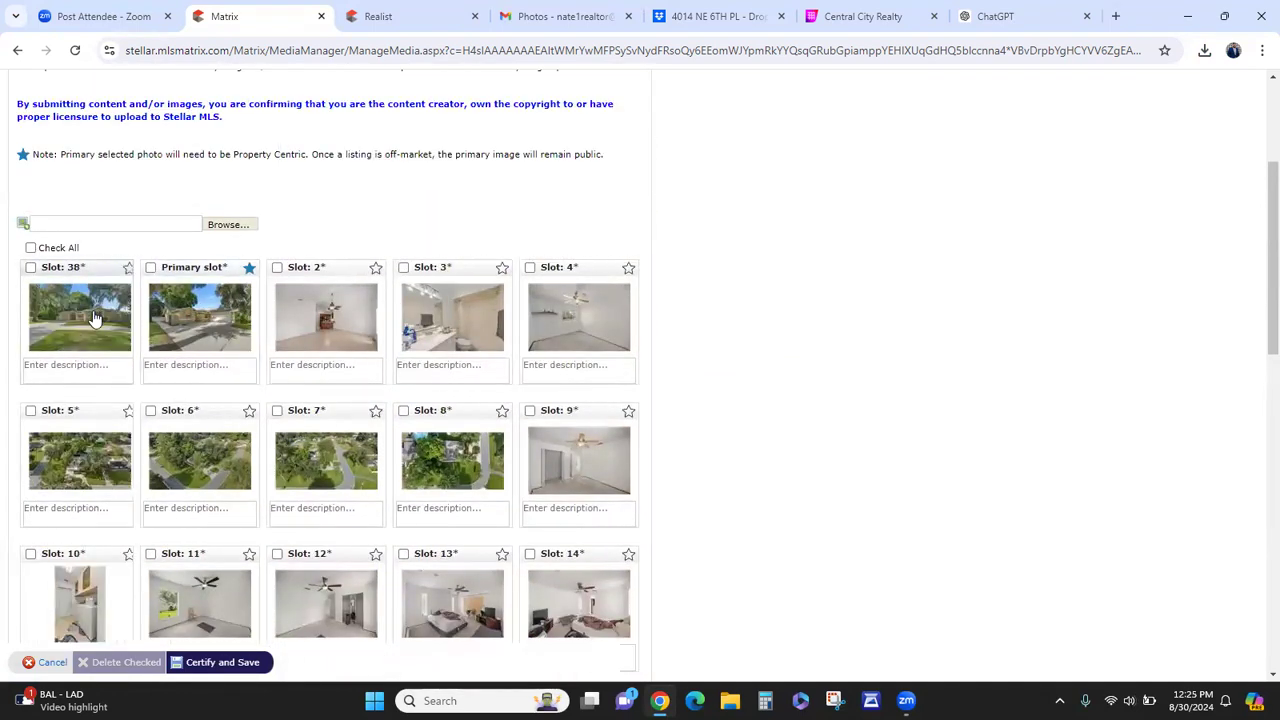
{"action": "left_click", "coordinate": [91, 316]}
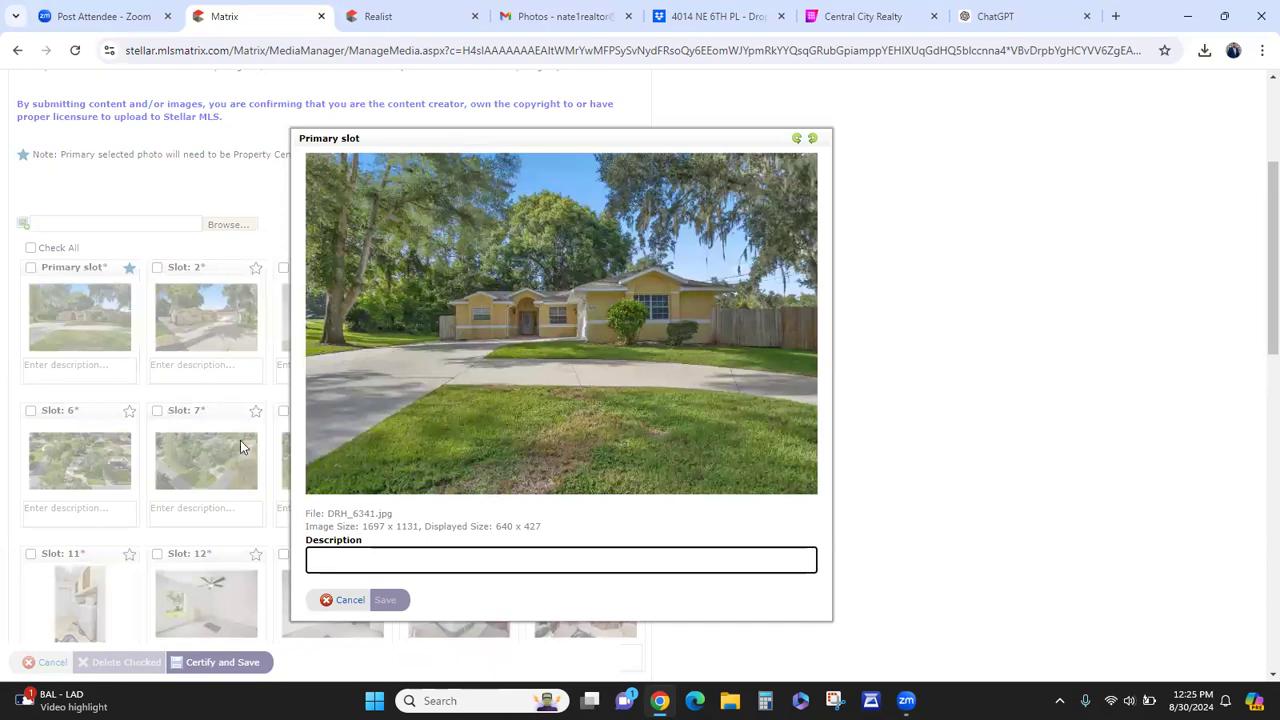
- Put the driveway view in slot 2 and push the repeated front shots down to slots 32–33
{"action": "left_click", "coordinate": [343, 600]}
{"action": "scroll", "coordinate": [432, 481], "scroll_direction": "down", "scroll_amount": 10}
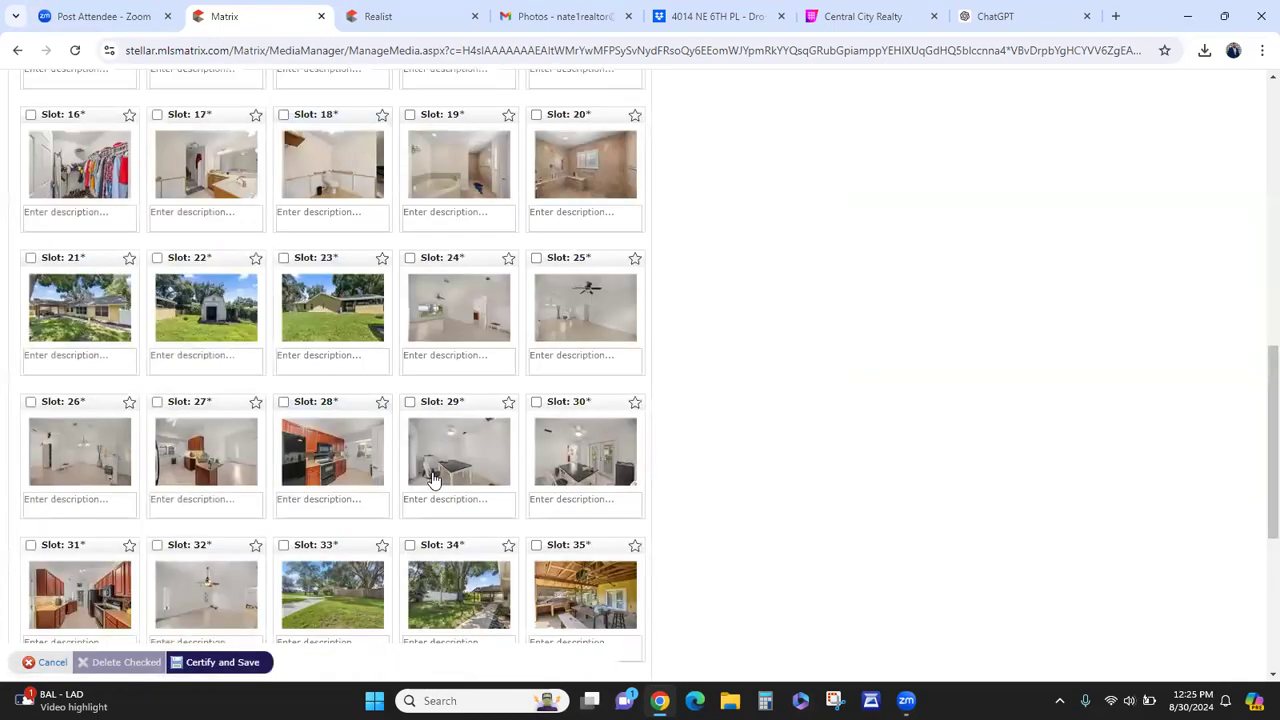
{"action": "left_click_drag", "start_coordinate": [473, 312], "coordinate": [200, 264]}
{"action": "left_click", "coordinate": [205, 264]}
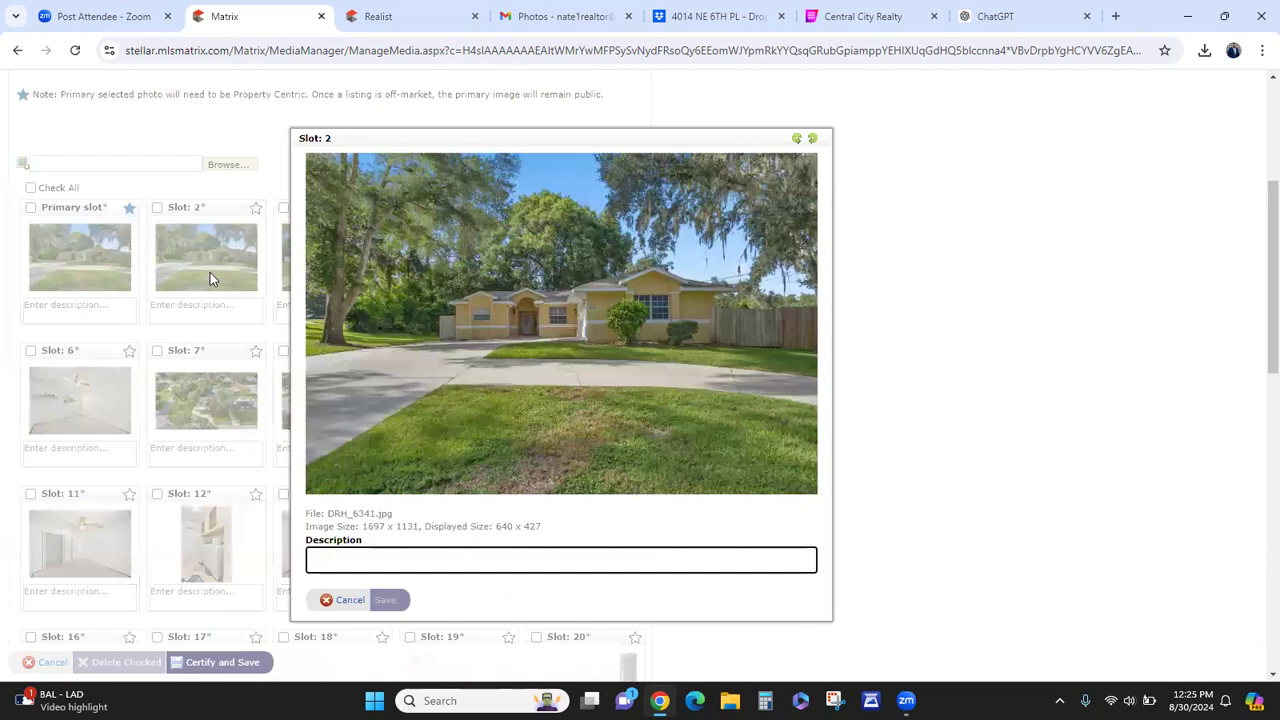
{"action": "left_click", "coordinate": [348, 599]}
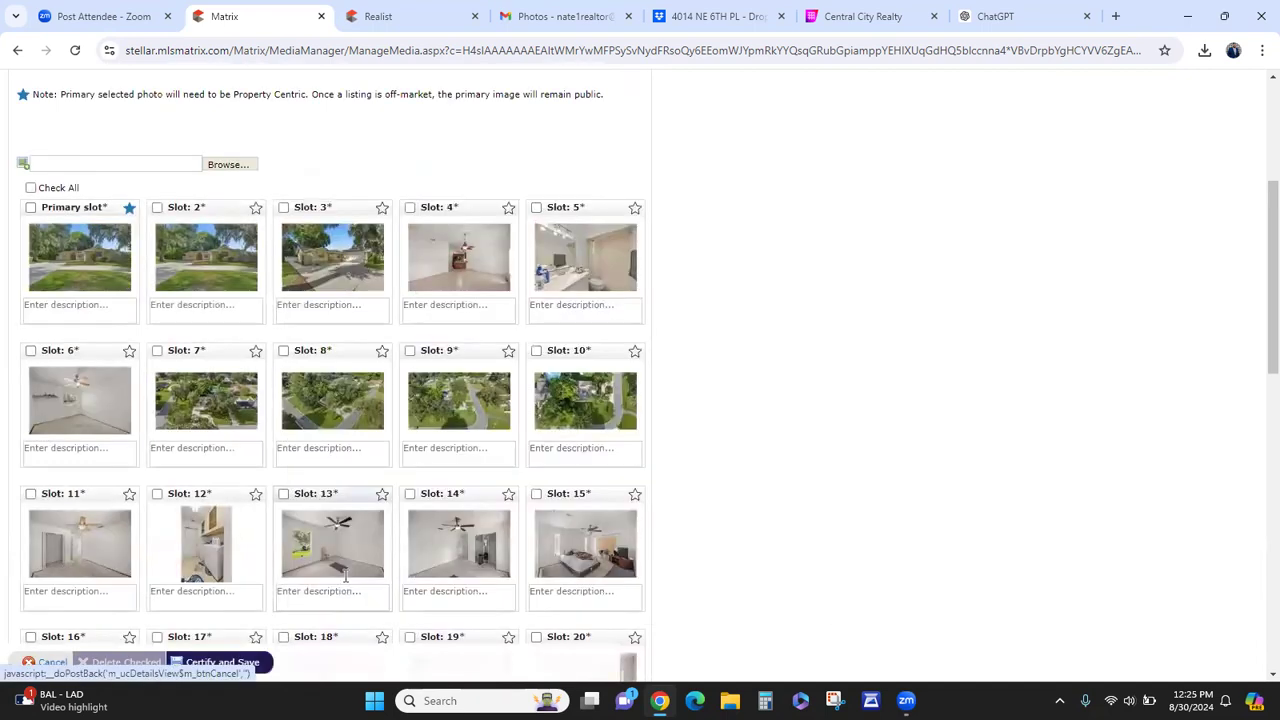
{"action": "left_click_drag", "start_coordinate": [214, 206], "coordinate": [350, 418]}
{"action": "scroll", "coordinate": [347, 417], "scroll_direction": "up", "scroll_amount": 5}
{"action": "scroll", "coordinate": [347, 417], "scroll_direction": "up", "scroll_amount": 1}
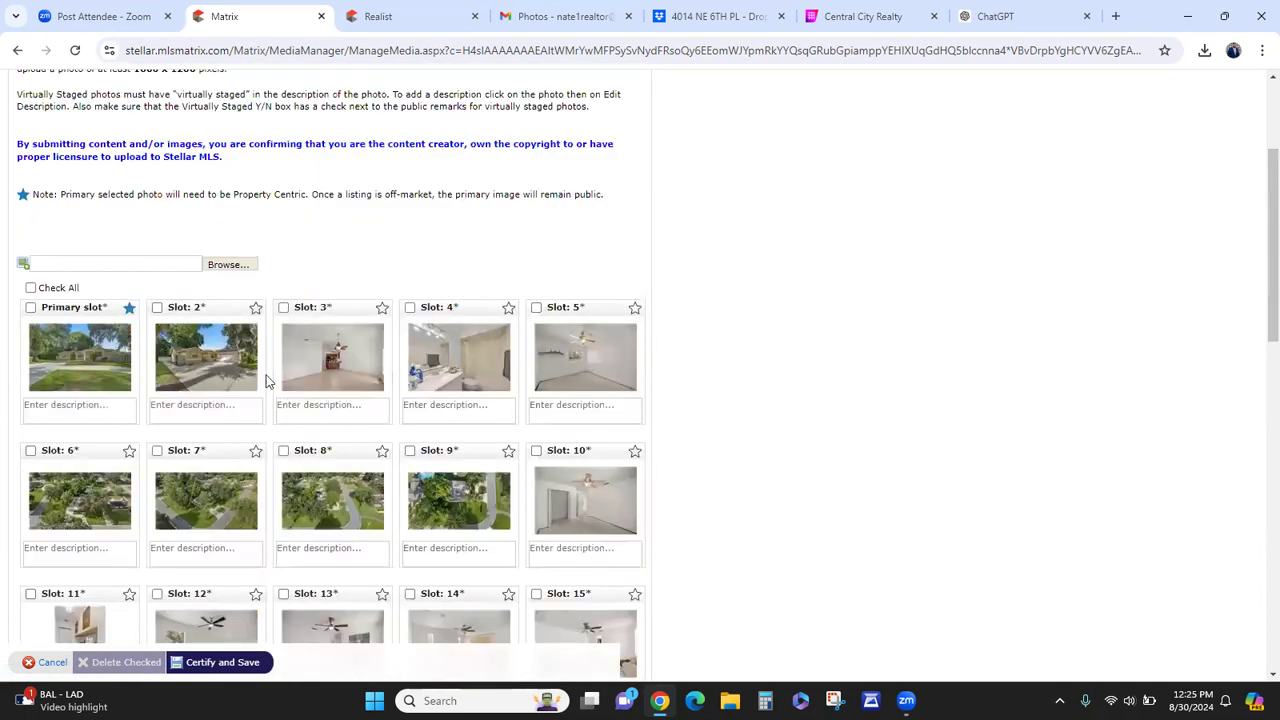
{"action": "left_click_drag", "start_coordinate": [218, 300], "coordinate": [405, 430]}
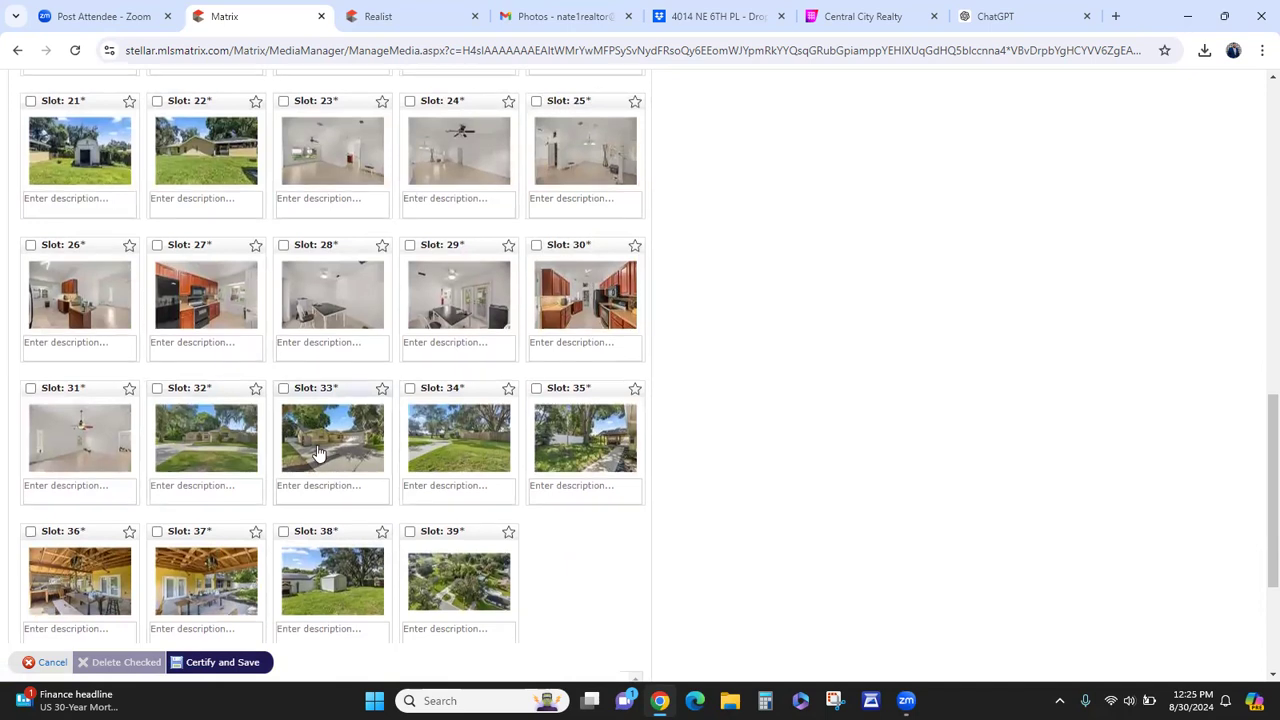
- Move the slot 21 photo toward the end and check the photos in slots 36 and 33
{"action": "scroll", "coordinate": [317, 445], "scroll_direction": "up", "scroll_amount": 2}
{"action": "left_click_drag", "start_coordinate": [86, 260], "coordinate": [243, 331]}
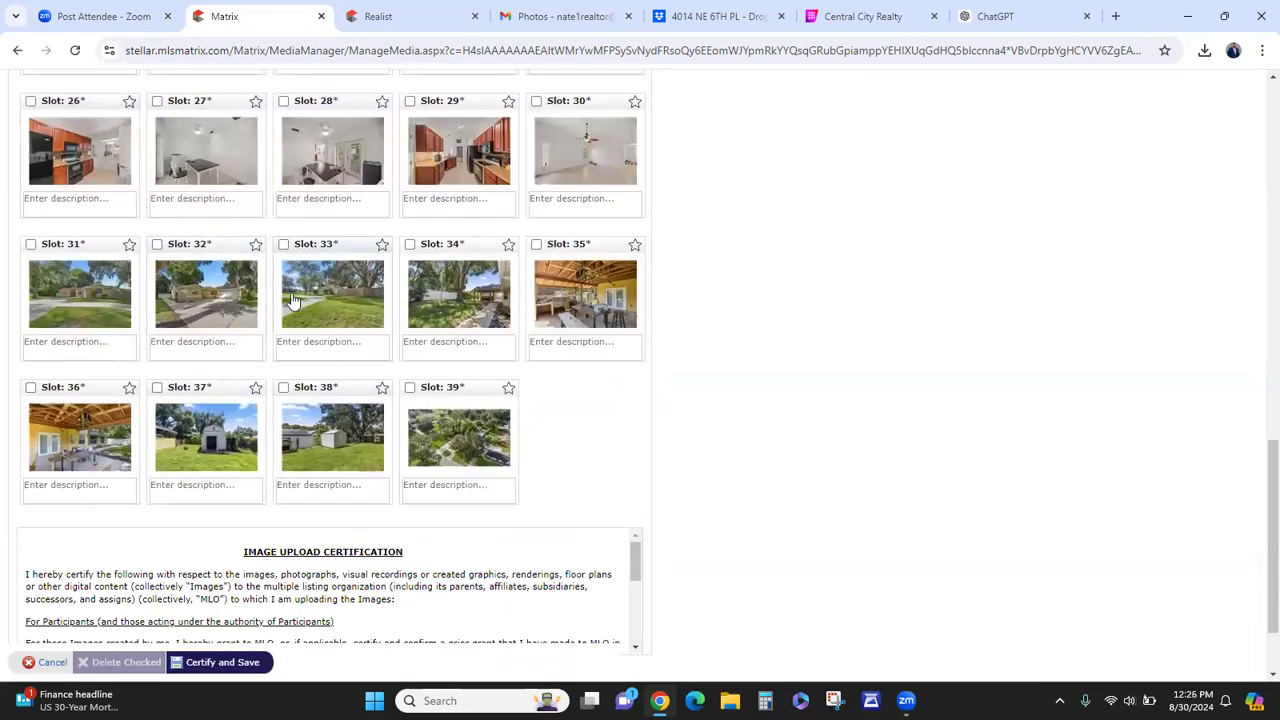
{"action": "scroll", "coordinate": [145, 212], "scroll_direction": "up", "scroll_amount": 3}
{"action": "left_click_drag", "start_coordinate": [105, 198], "coordinate": [195, 440]}
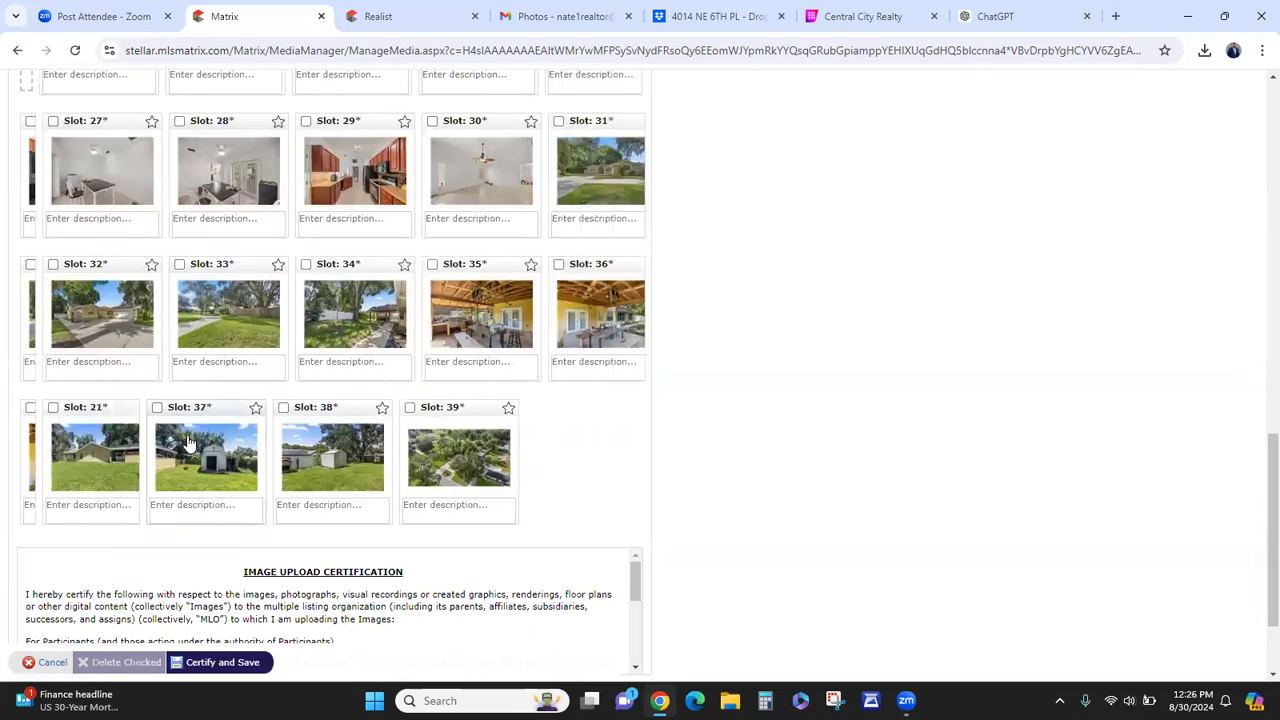
{"action": "left_click", "coordinate": [92, 474]}
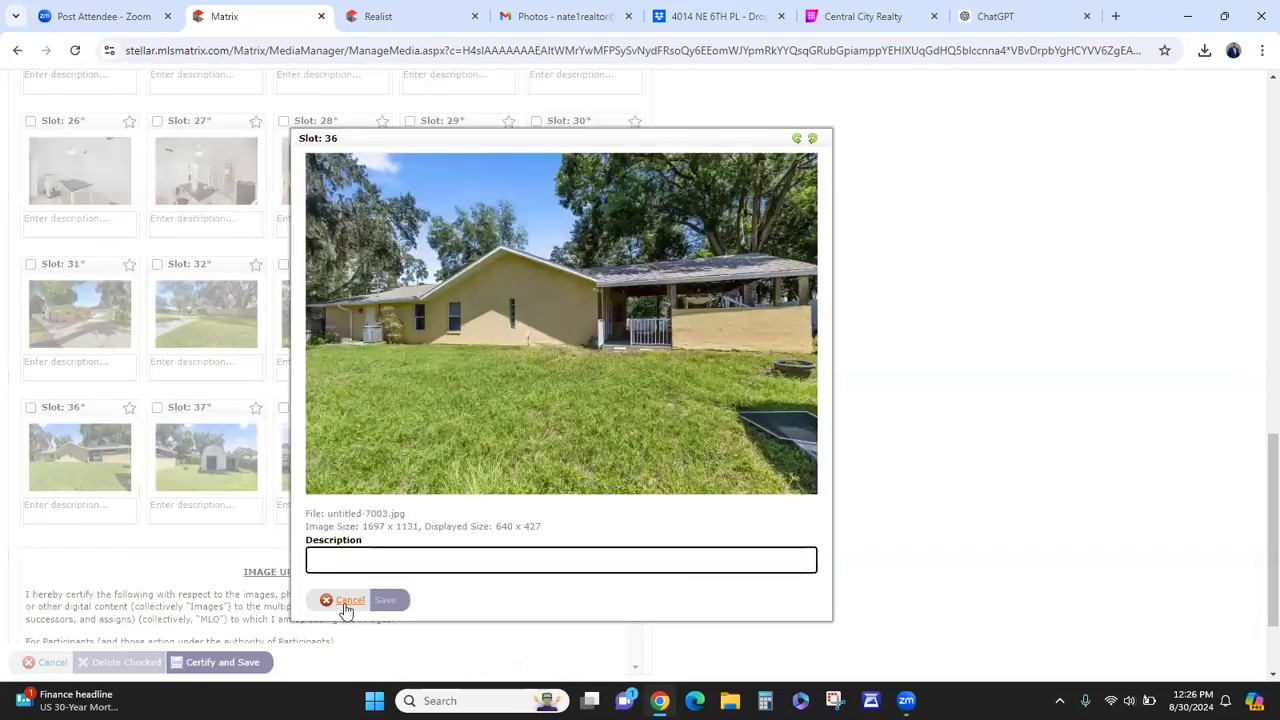
{"action": "left_click", "coordinate": [345, 600]}
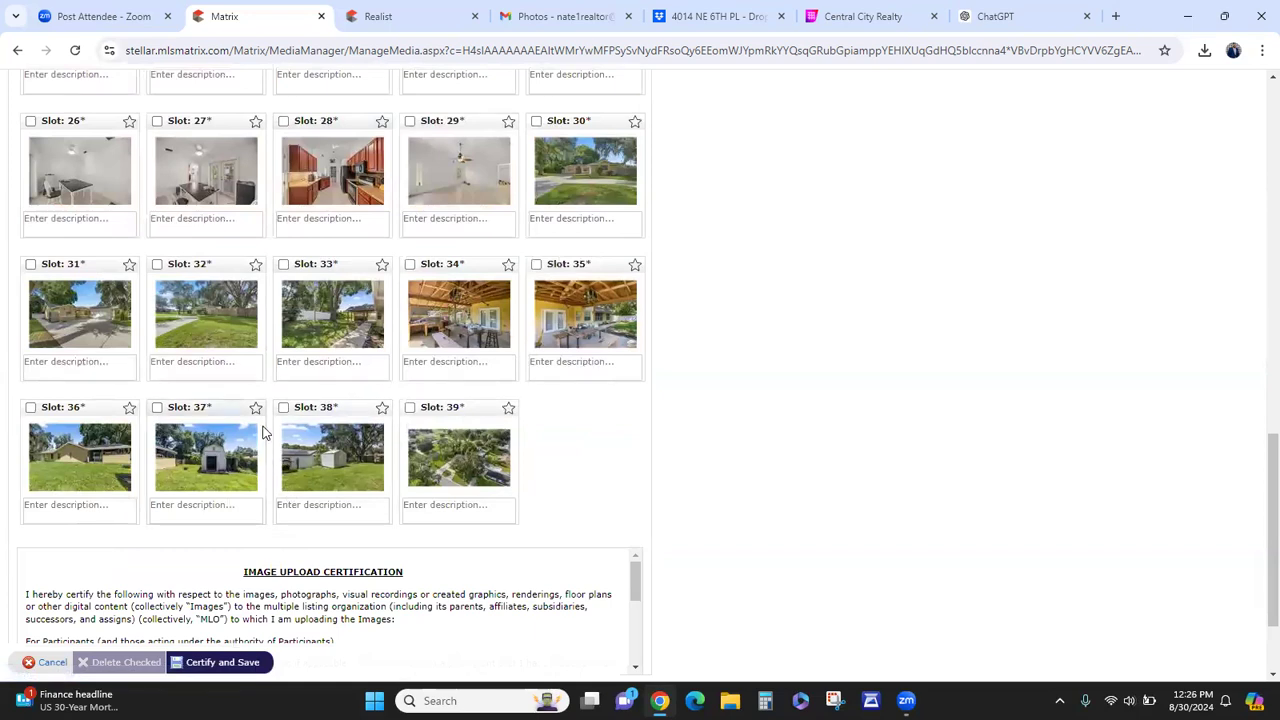
{"action": "scroll", "coordinate": [263, 432], "scroll_direction": "up", "scroll_amount": 1}
{"action": "left_click", "coordinate": [345, 413]}
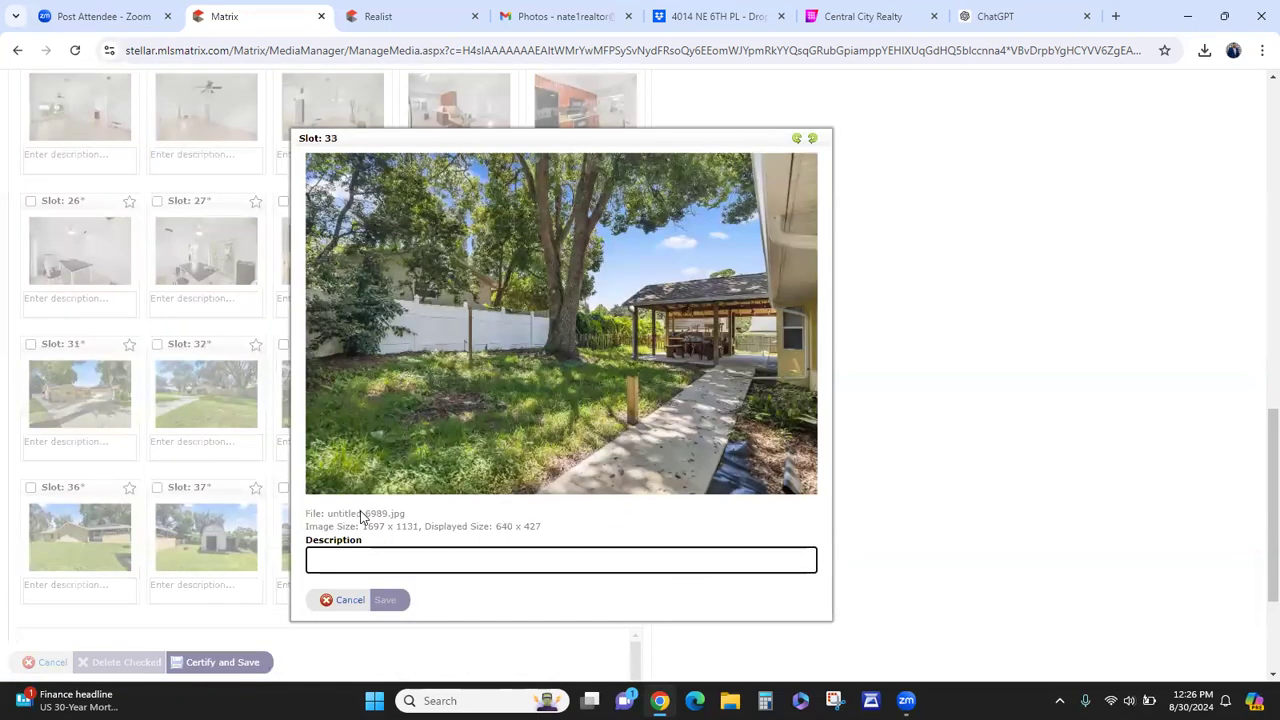
{"action": "left_click", "coordinate": [352, 600]}
{"action": "scroll", "coordinate": [420, 500], "scroll_direction": "up", "scroll_amount": 1}
{"action": "scroll", "coordinate": [389, 491], "scroll_direction": "up", "scroll_amount": 2}
- Move the remaining aerial views, including the slot 6 aerial, to the last slots
{"action": "left_click_drag", "start_coordinate": [346, 363], "coordinate": [215, 150]}
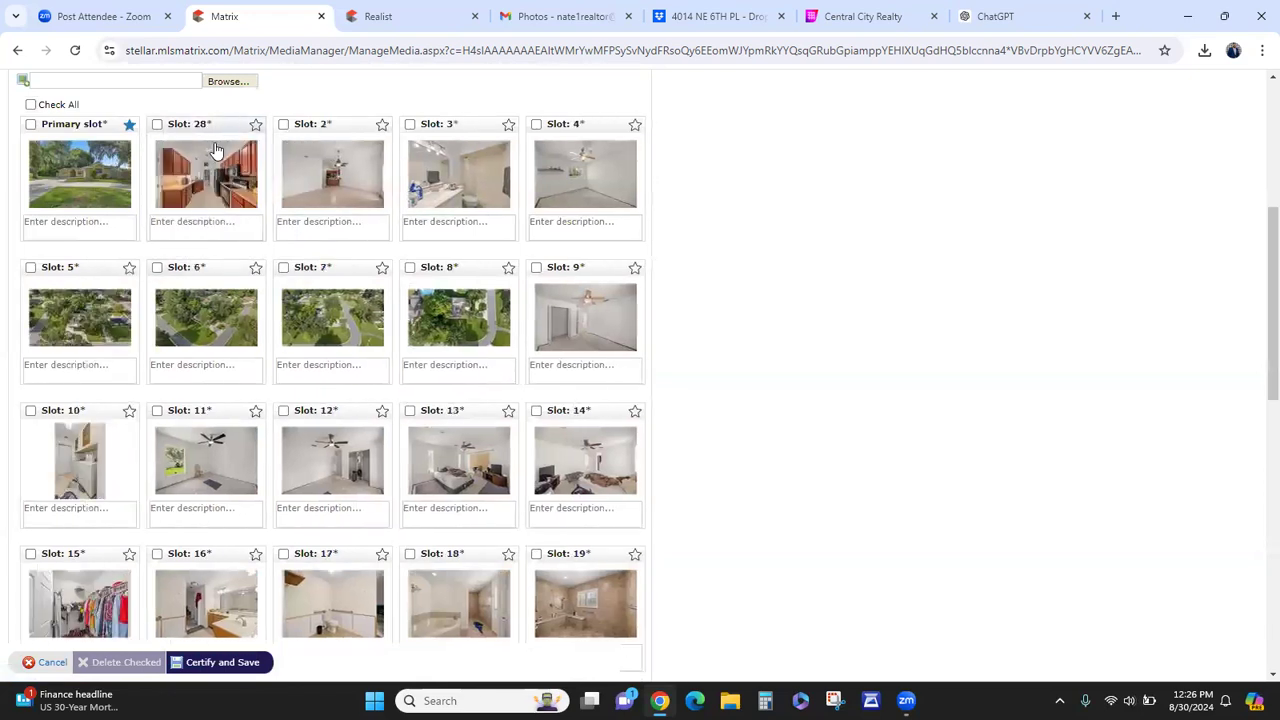
{"action": "left_click_drag", "start_coordinate": [75, 272], "coordinate": [378, 445]}
{"action": "scroll", "coordinate": [360, 445], "scroll_direction": "up", "scroll_amount": 1}
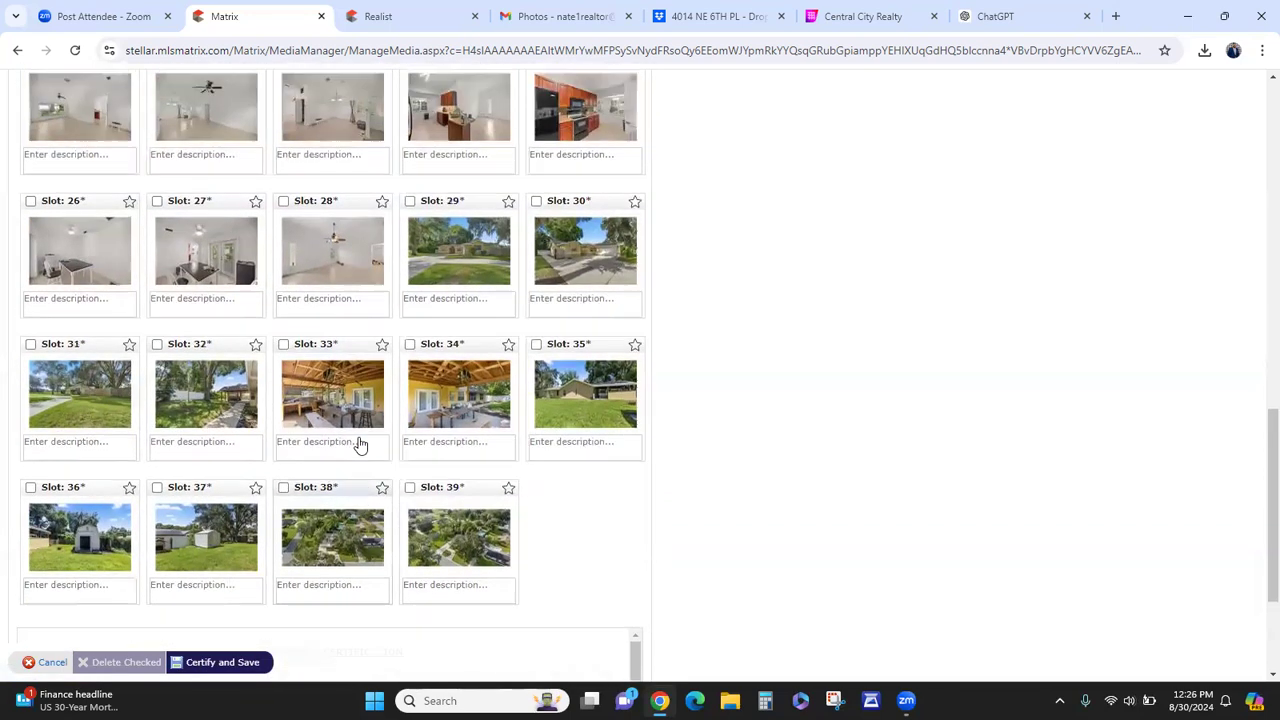
{"action": "scroll", "coordinate": [360, 445], "scroll_direction": "up", "scroll_amount": 6}
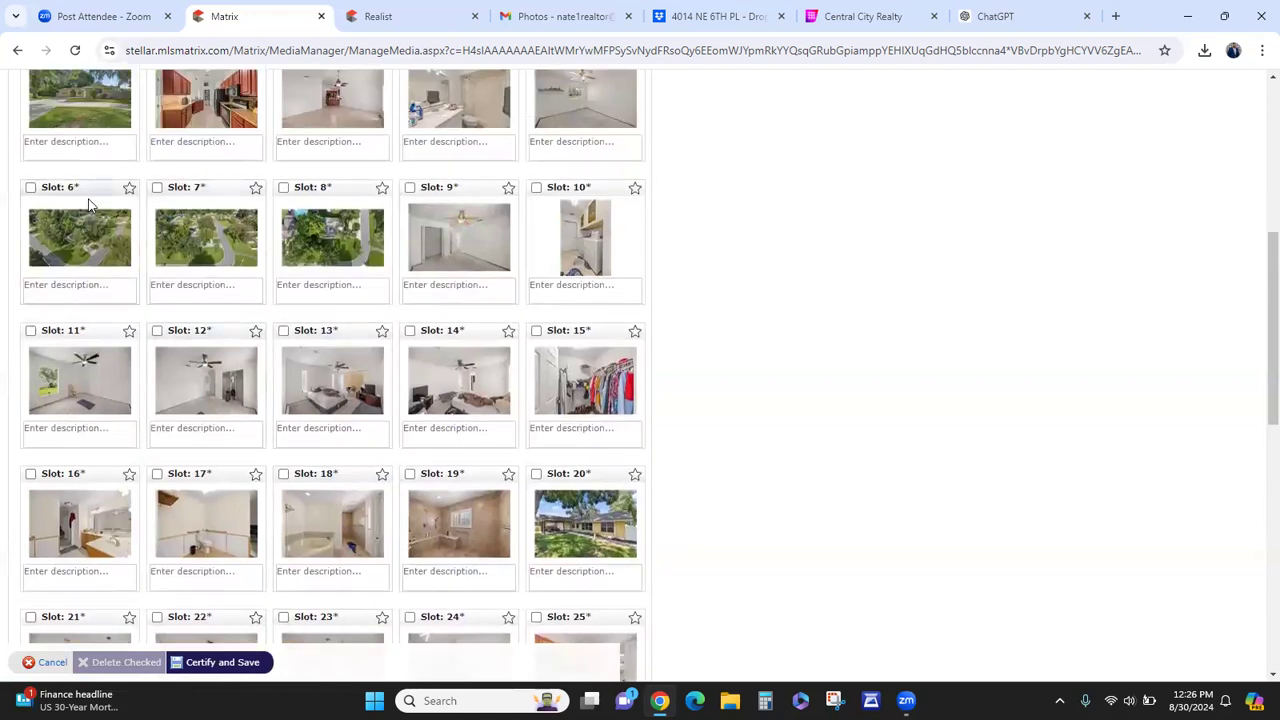
{"action": "left_click_drag", "start_coordinate": [90, 191], "coordinate": [300, 467]}
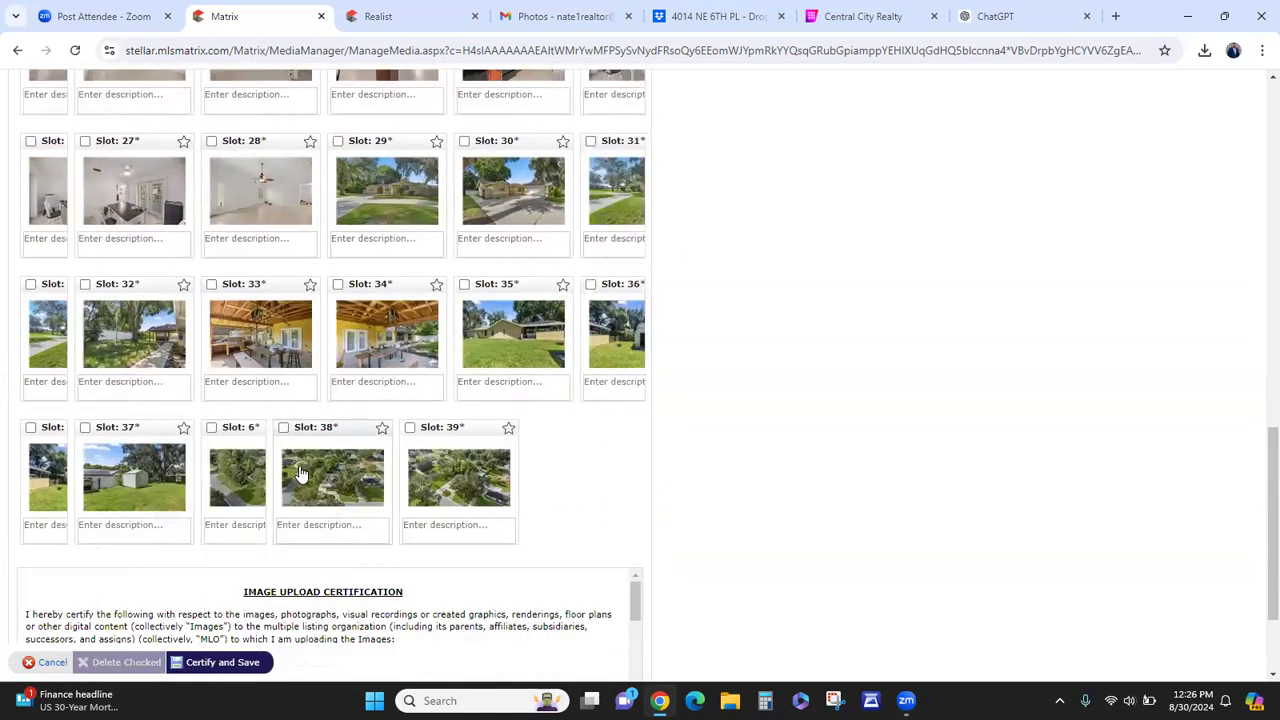
{"action": "scroll", "coordinate": [300, 467], "scroll_direction": "up", "scroll_amount": 6}
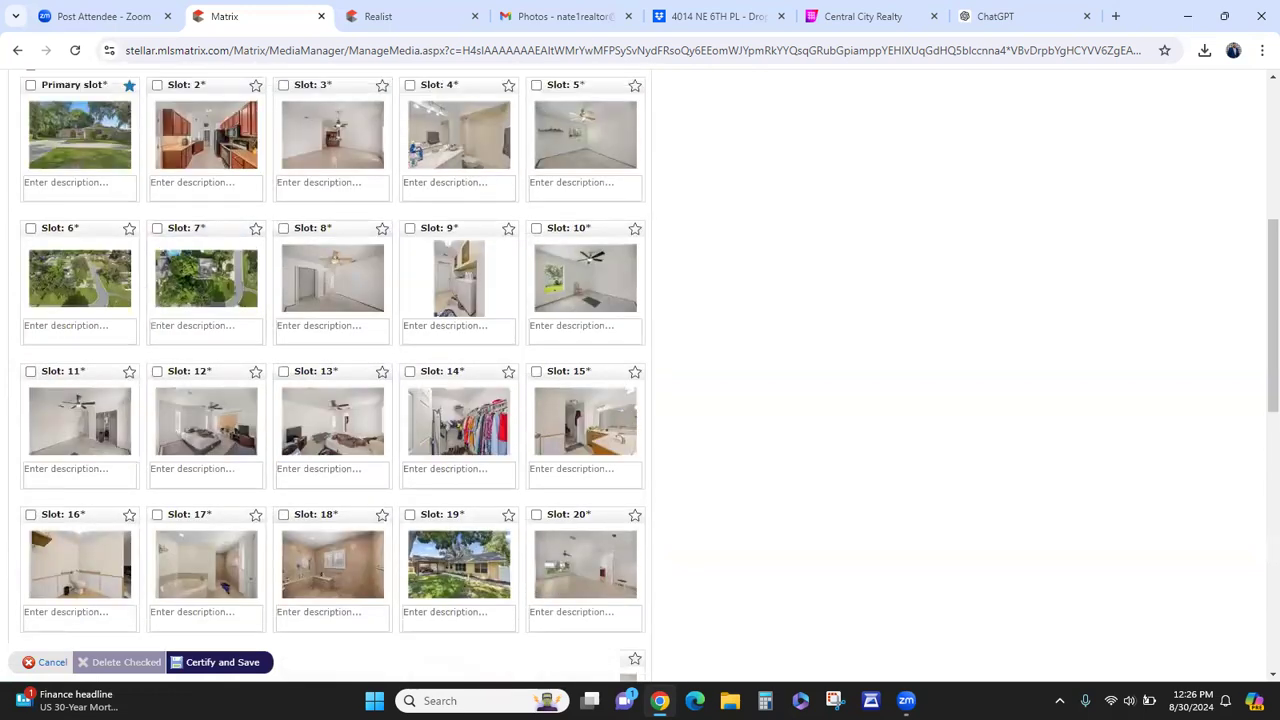
{"action": "left_click_drag", "start_coordinate": [78, 237], "coordinate": [243, 437]}
{"action": "scroll", "coordinate": [243, 437], "scroll_direction": "up", "scroll_amount": 10}
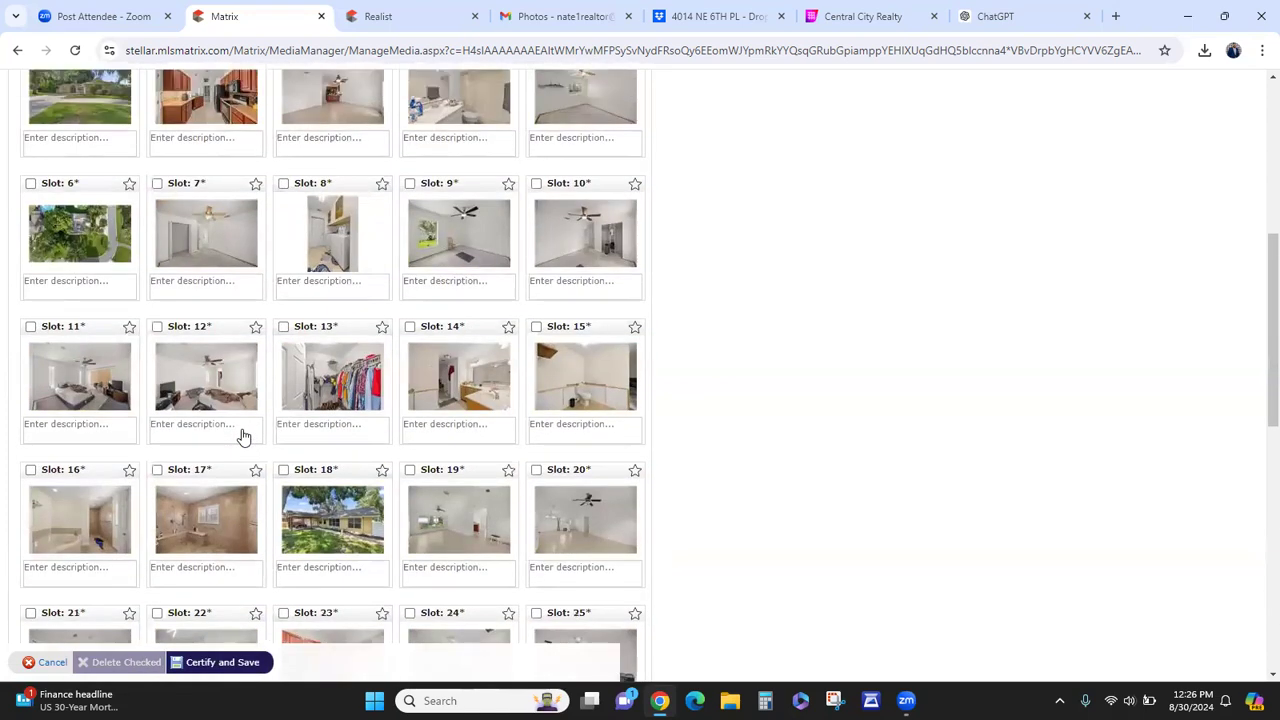
{"action": "left_click_drag", "start_coordinate": [74, 340], "coordinate": [256, 452]}
{"action": "scroll", "coordinate": [256, 450], "scroll_direction": "up", "scroll_amount": 4}
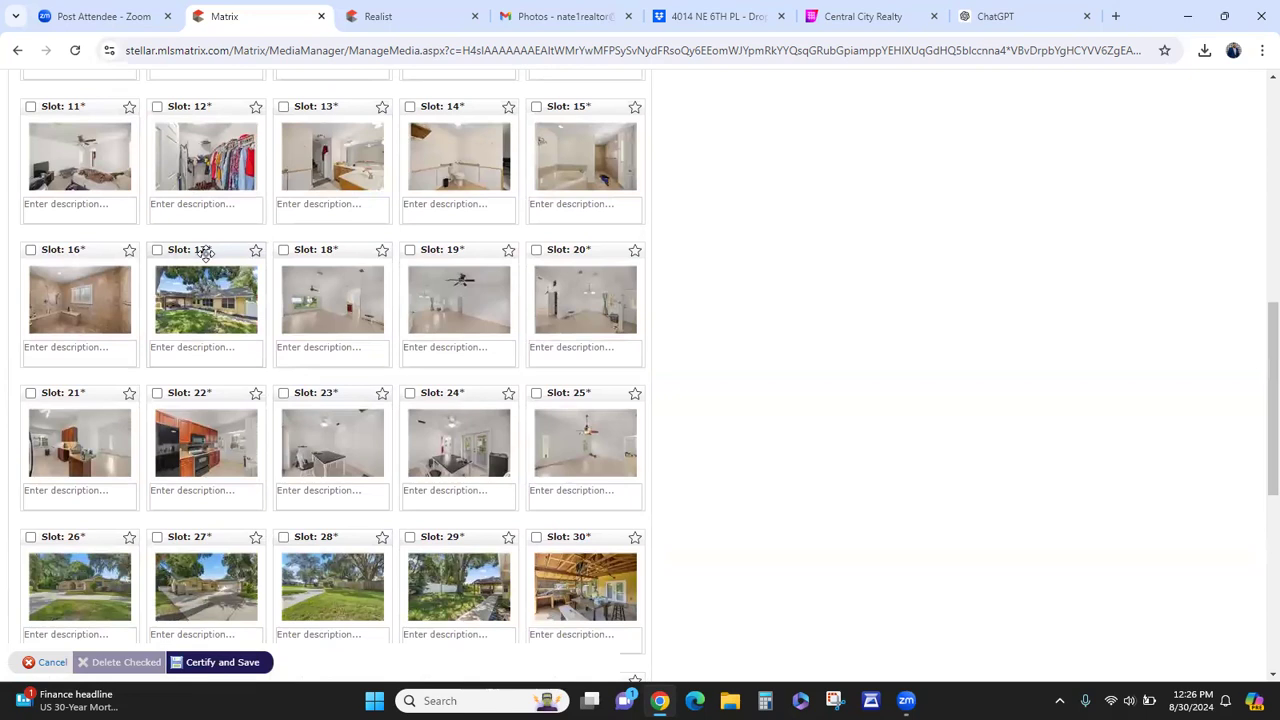
{"action": "left_click_drag", "start_coordinate": [205, 258], "coordinate": [413, 450]}
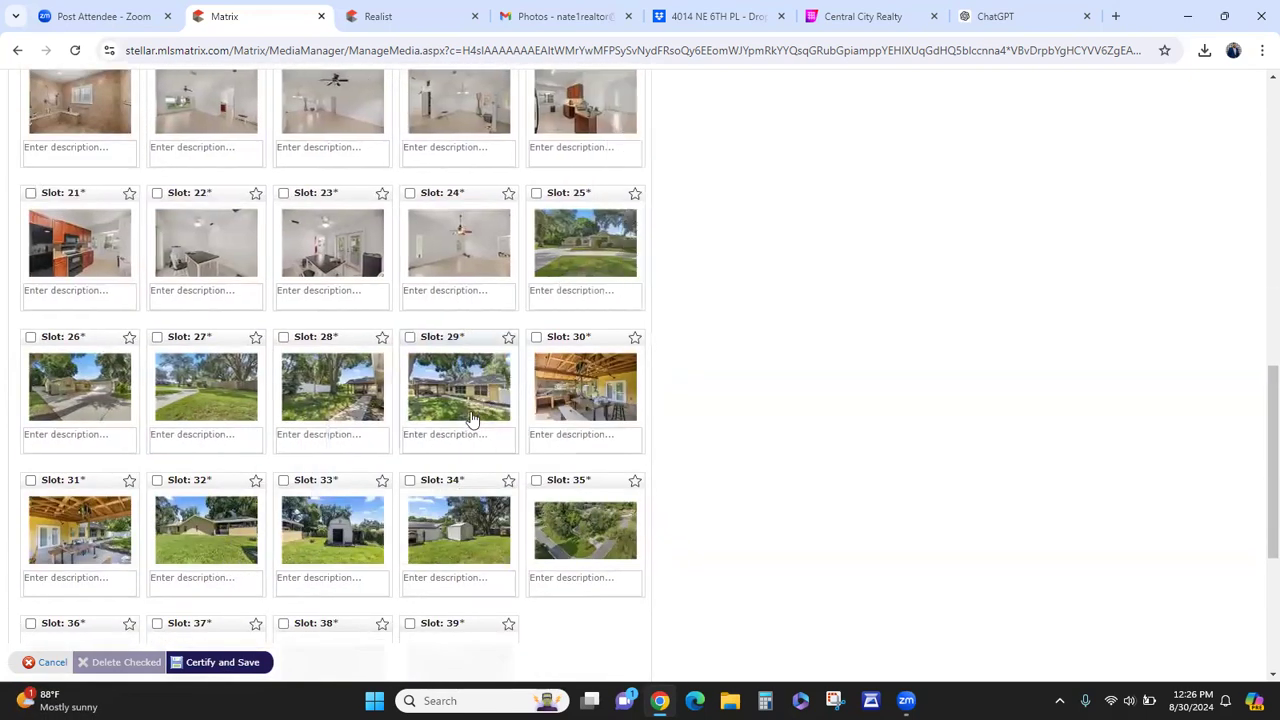
{"action": "scroll", "coordinate": [252, 473], "scroll_direction": "up", "scroll_amount": 1}
{"action": "scroll", "coordinate": [252, 473], "scroll_direction": "up", "scroll_amount": 3}
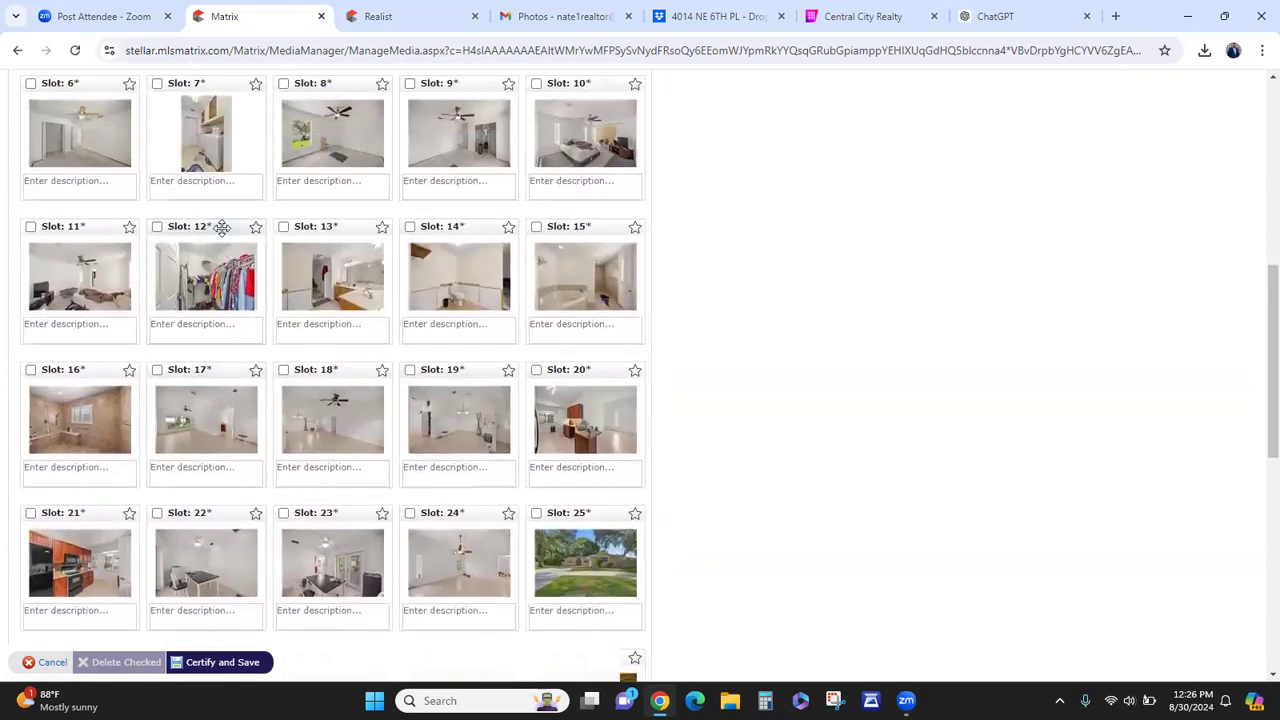
{"action": "scroll", "coordinate": [218, 240], "scroll_direction": "up", "scroll_amount": 2}
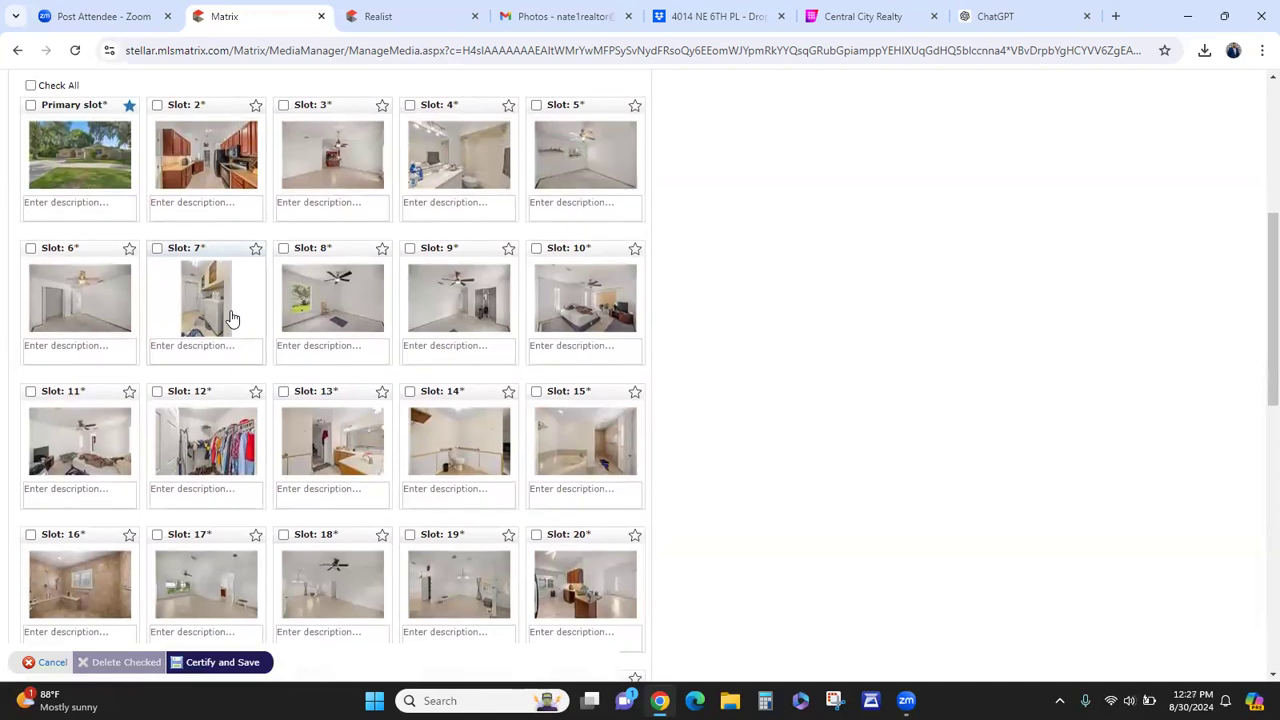
{"action": "scroll", "coordinate": [318, 285], "scroll_direction": "up", "scroll_amount": 1}
- Move the slot 3 living-room photo into slot 2 and inspect the slot 17 photo
{"action": "left_click_drag", "start_coordinate": [350, 183], "coordinate": [197, 233]}
{"action": "left_click", "coordinate": [197, 233]}
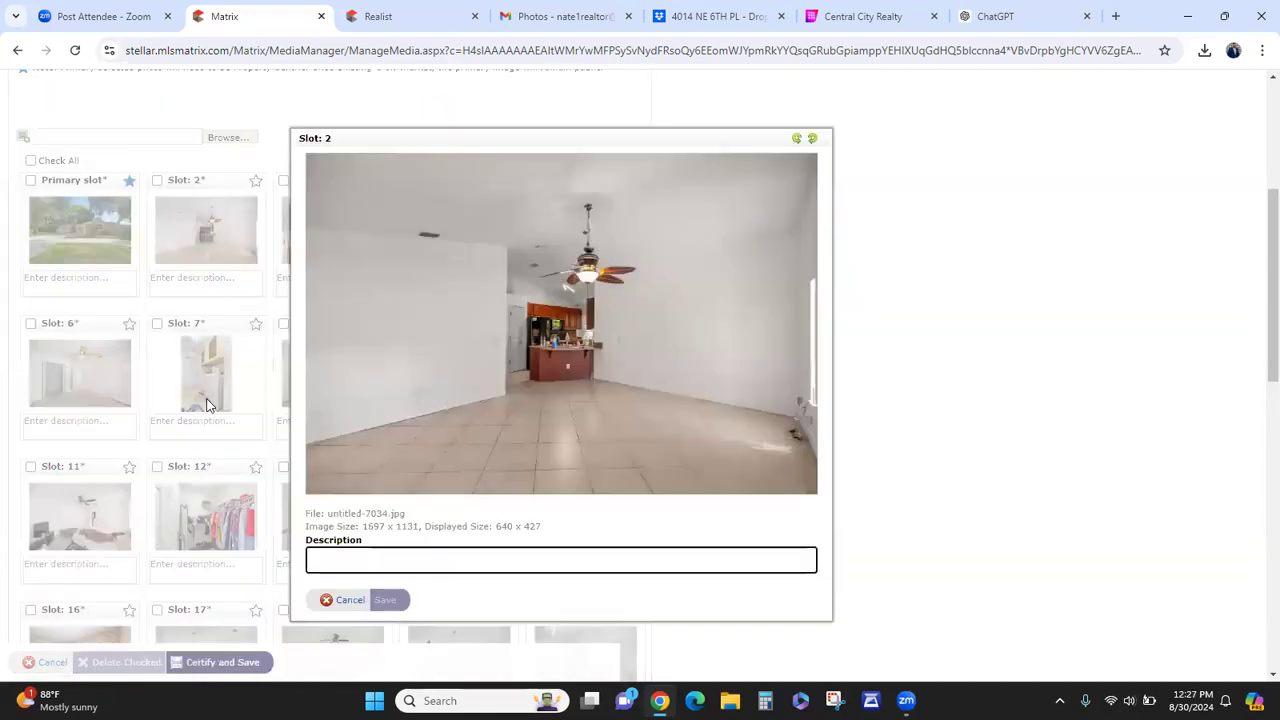
{"action": "left_click", "coordinate": [346, 601]}
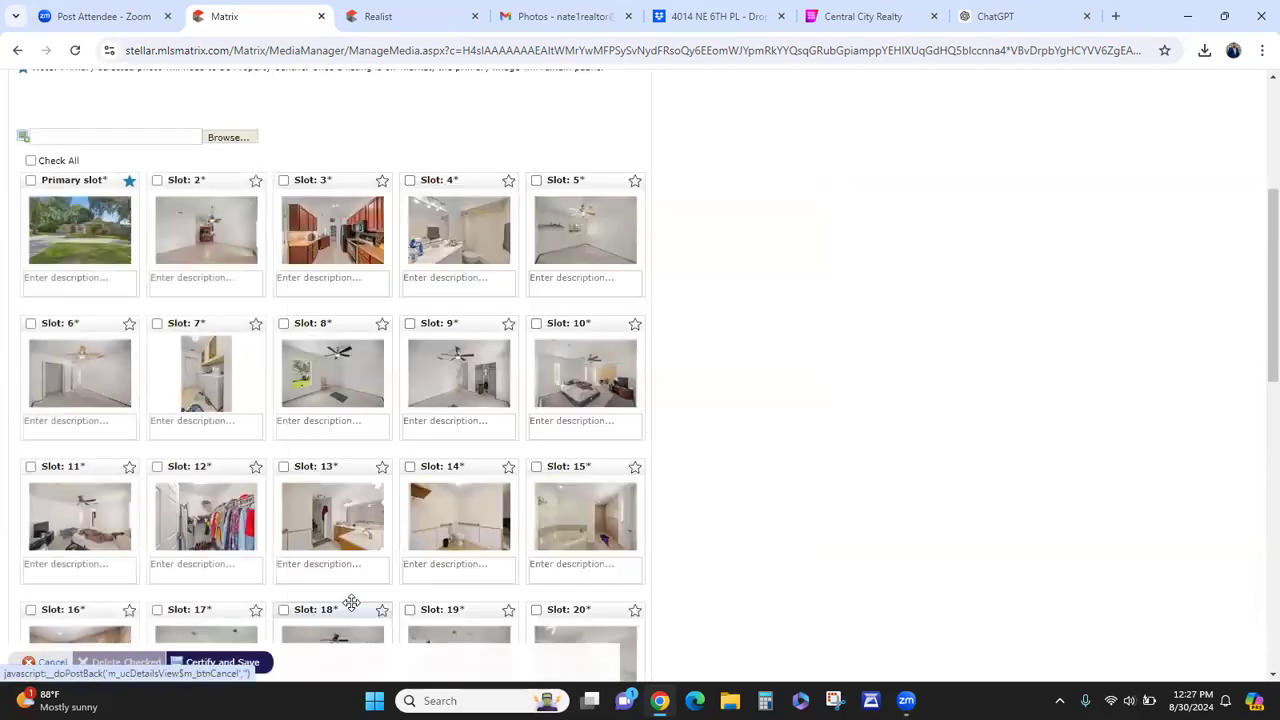
{"action": "scroll", "coordinate": [372, 533], "scroll_direction": "down", "scroll_amount": 2}
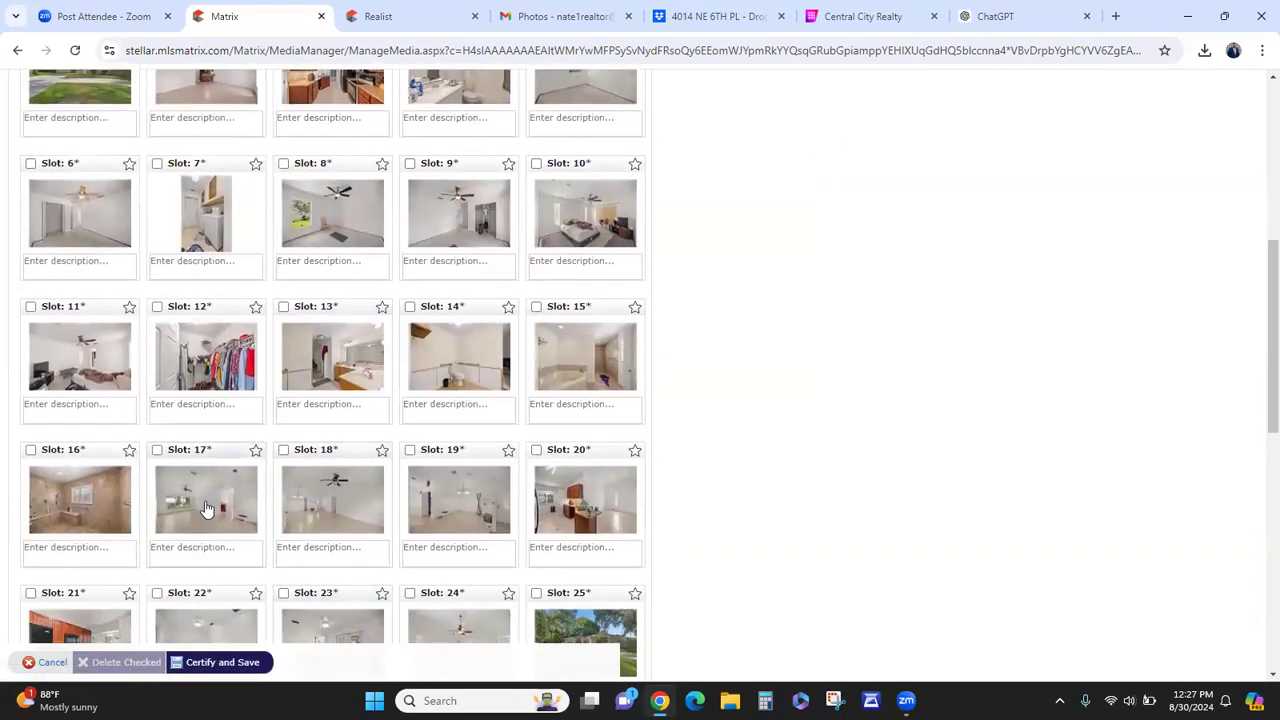
{"action": "left_click", "coordinate": [205, 500]}
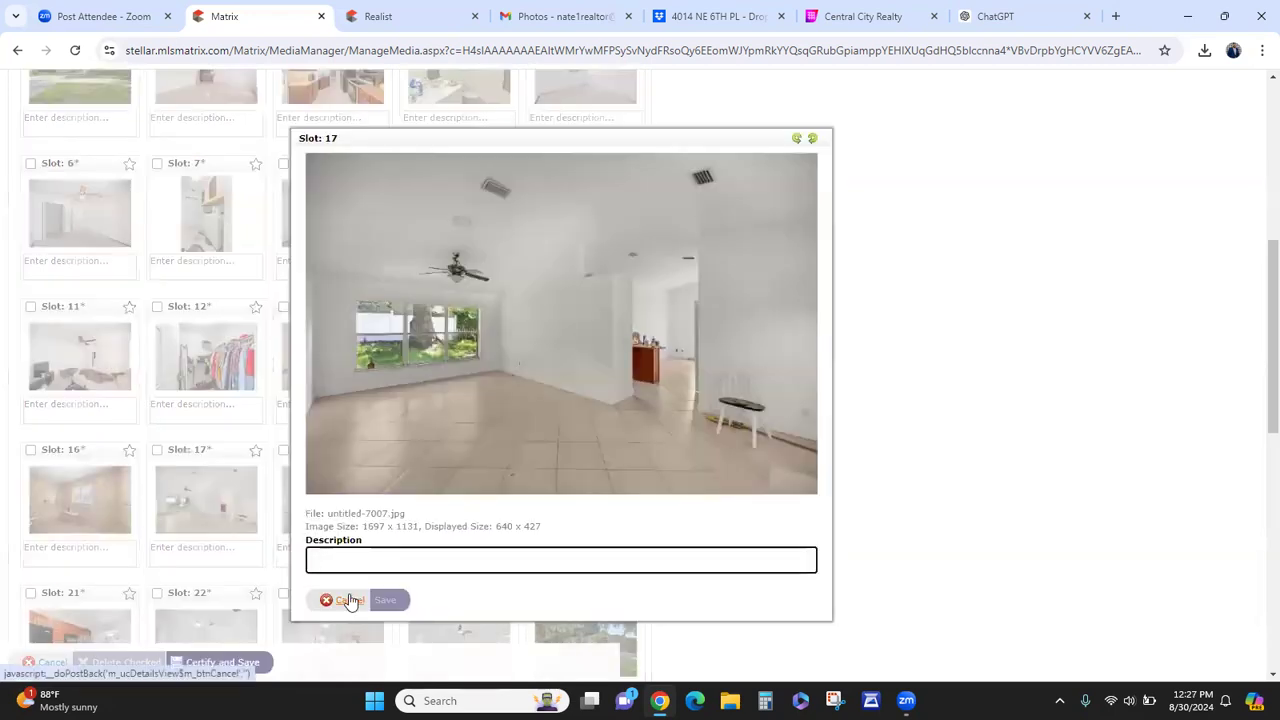
{"action": "left_click", "coordinate": [349, 599]}
- Move the slot 17, 18 and 19 interior photos up right after the primary photo
{"action": "left_click_drag", "start_coordinate": [214, 340], "coordinate": [225, 300]}
{"action": "scroll", "coordinate": [343, 450], "scroll_direction": "down", "scroll_amount": 3}
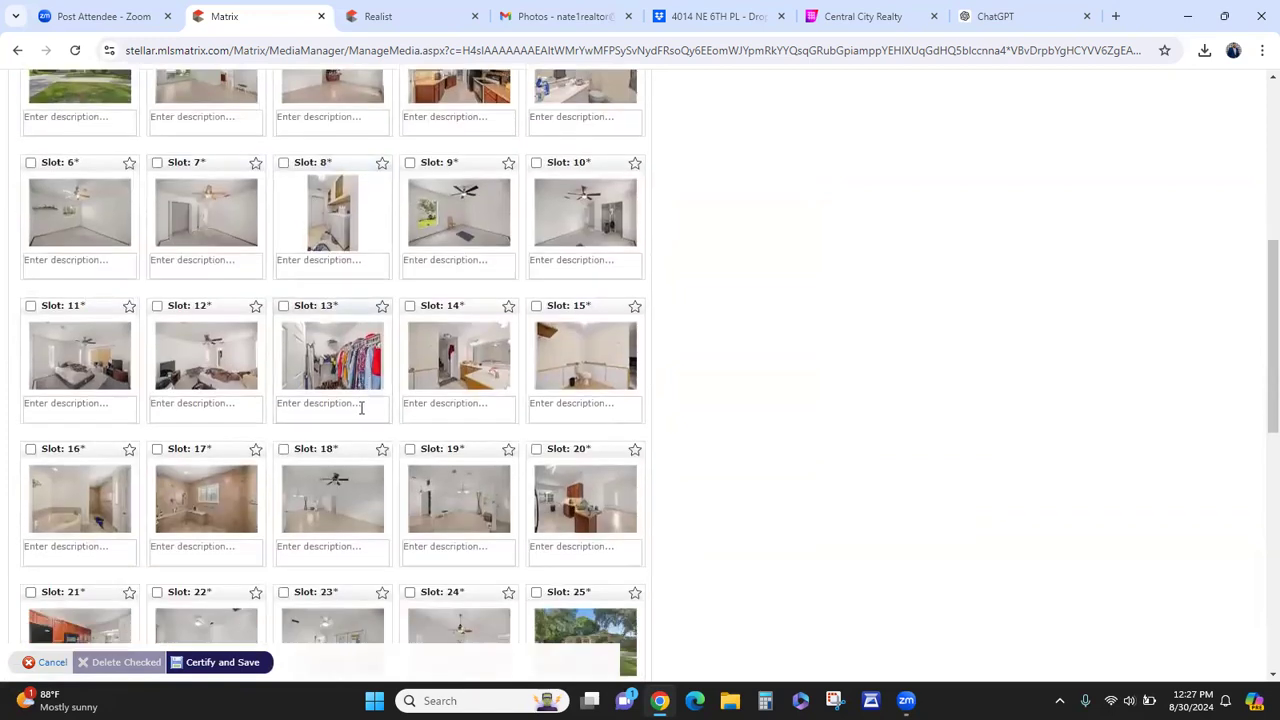
{"action": "left_click_drag", "start_coordinate": [343, 450], "coordinate": [336, 200]}
{"action": "scroll", "coordinate": [437, 440], "scroll_direction": "down", "scroll_amount": 2}
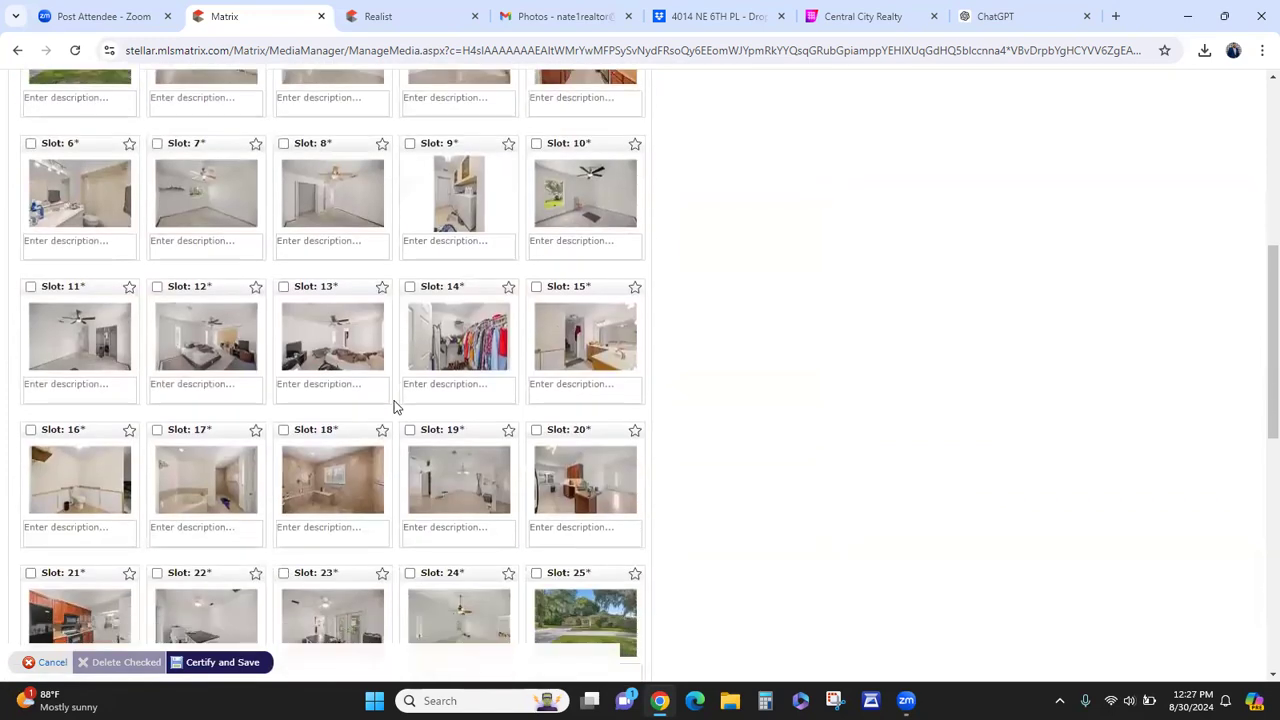
{"action": "left_click_drag", "start_coordinate": [447, 430], "coordinate": [430, 250]}
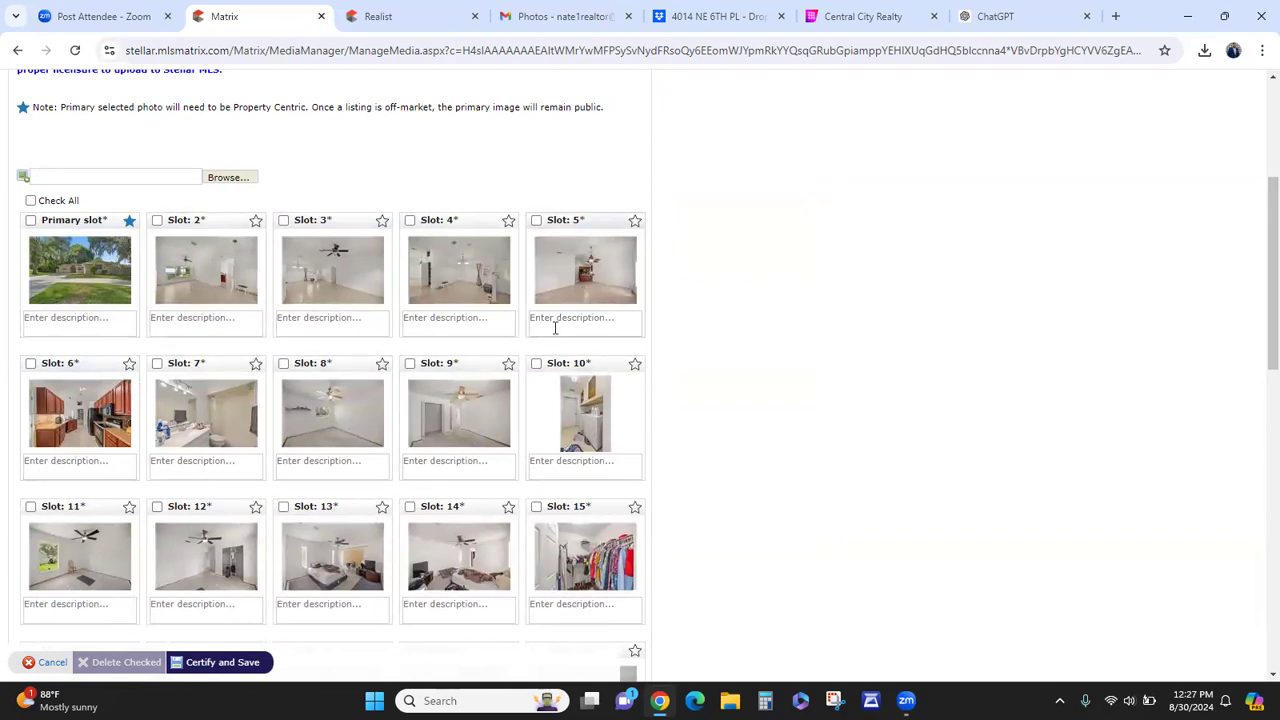
- Move the slot 20 photo and slot 21 kitchen photo up to slot 7, then review the order
{"action": "scroll", "coordinate": [430, 550], "scroll_direction": "down", "scroll_amount": 3}
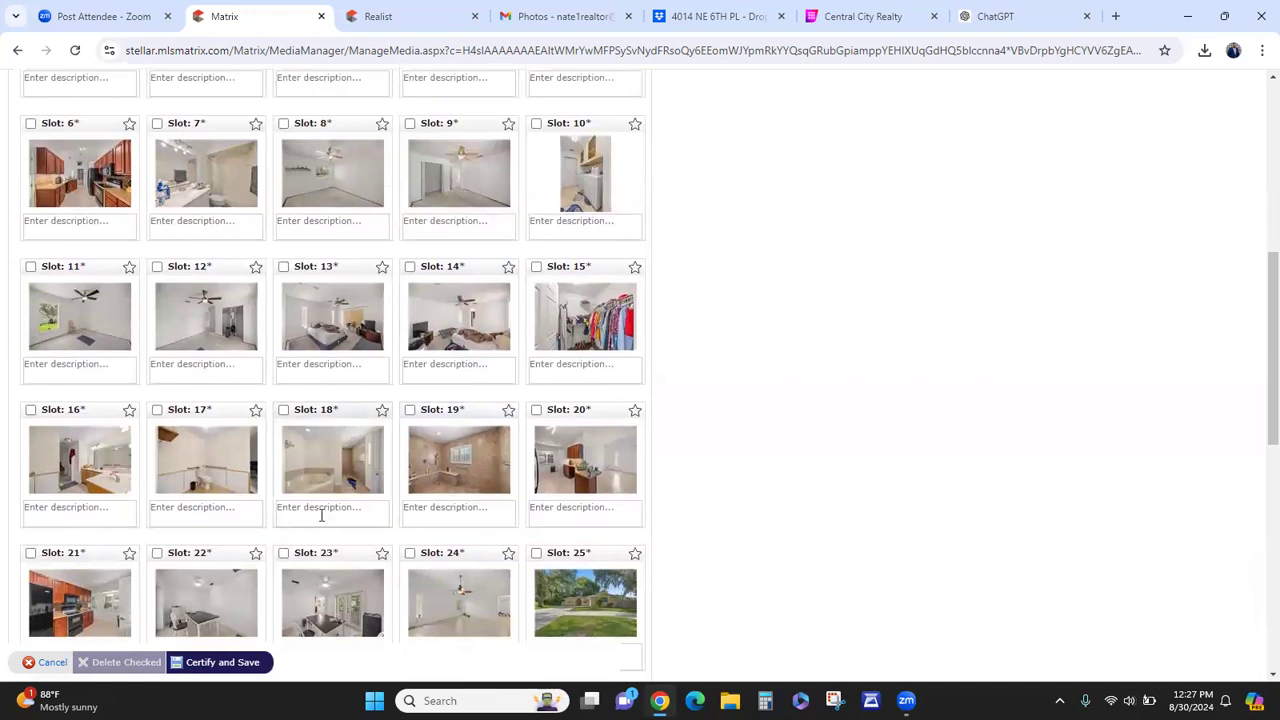
{"action": "scroll", "coordinate": [197, 265], "scroll_direction": "up", "scroll_amount": 2}
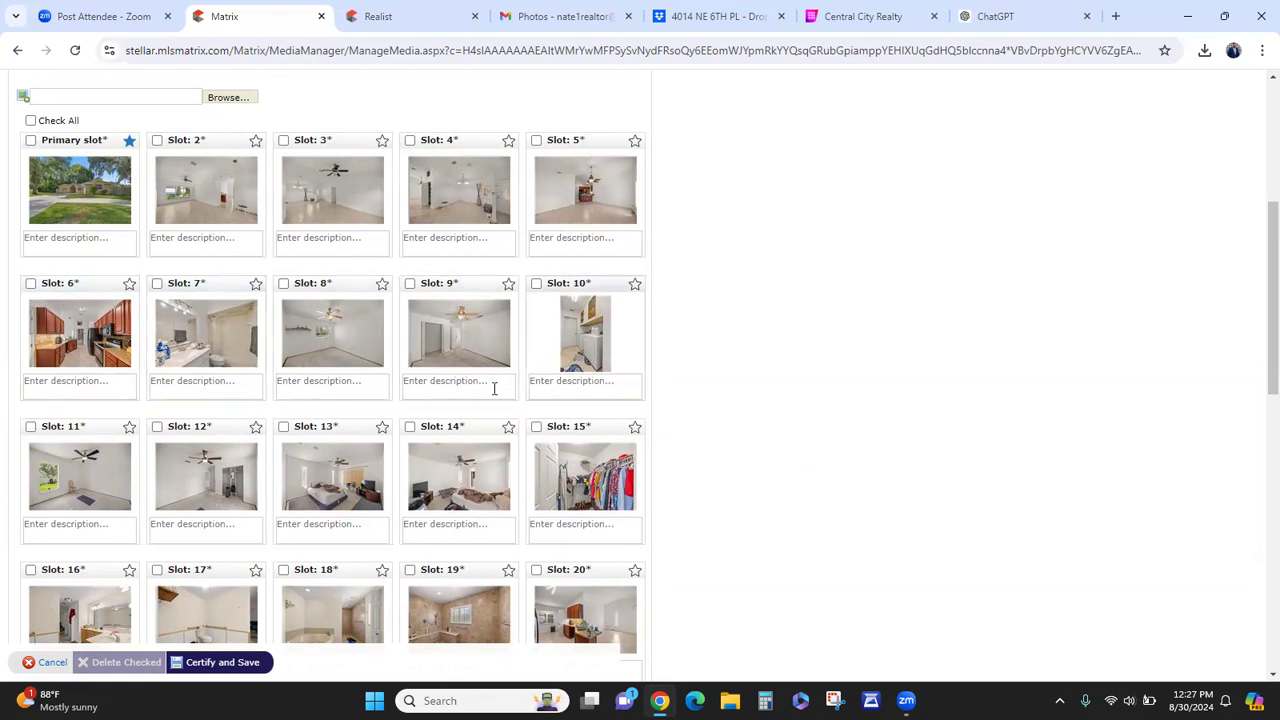
{"action": "scroll", "coordinate": [512, 412], "scroll_direction": "down", "scroll_amount": 2}
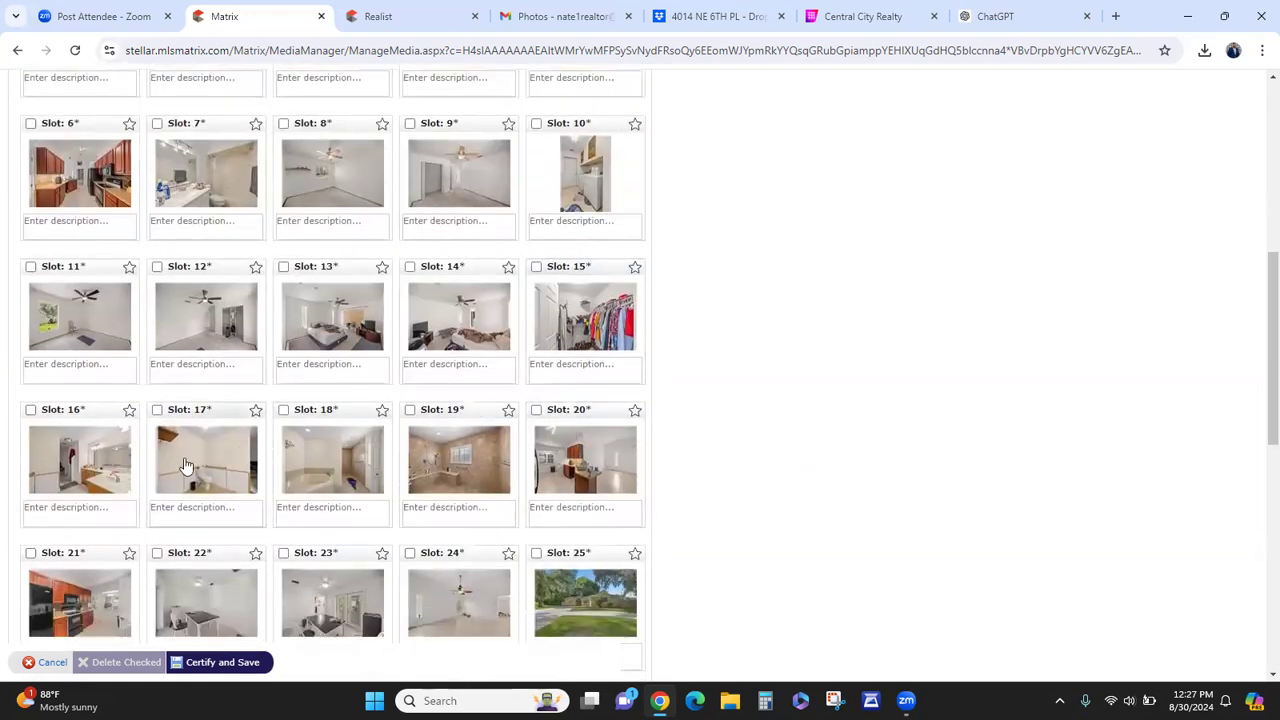
{"action": "left_click_drag", "start_coordinate": [556, 412], "coordinate": [209, 217]}
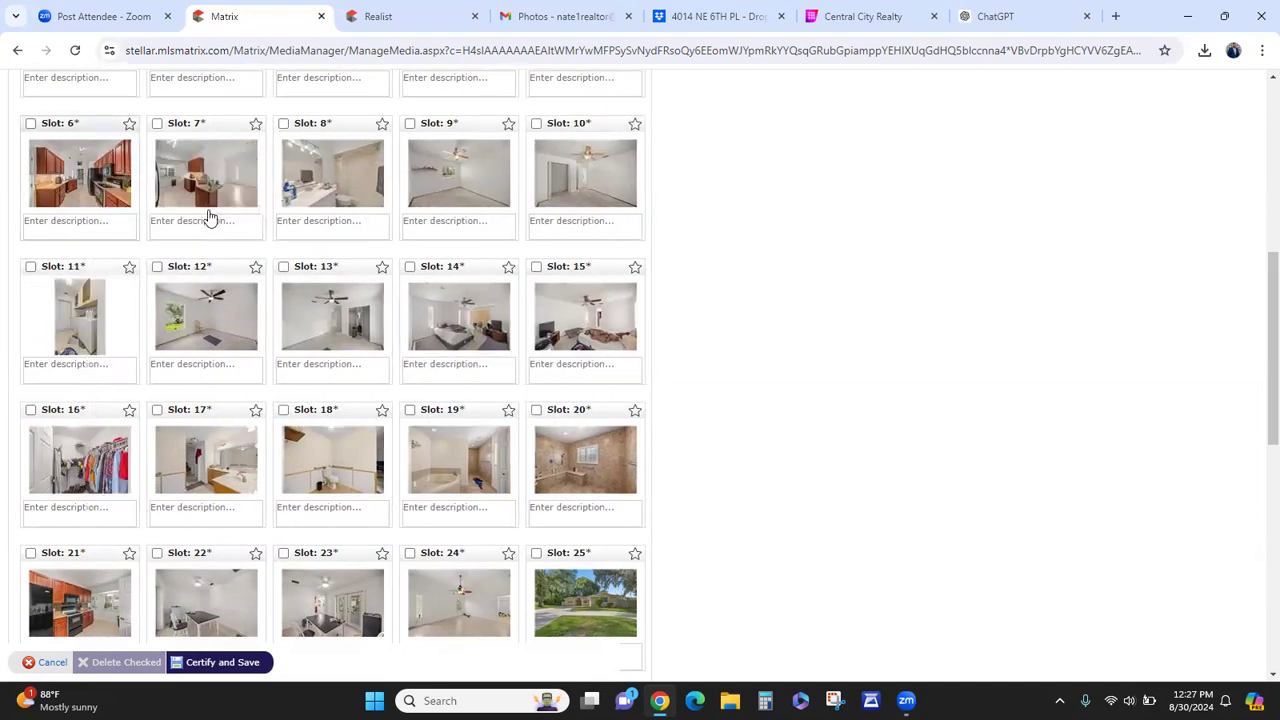
{"action": "scroll", "coordinate": [203, 410], "scroll_direction": "down", "scroll_amount": 1}
{"action": "left_click_drag", "start_coordinate": [85, 472], "coordinate": [178, 105]}
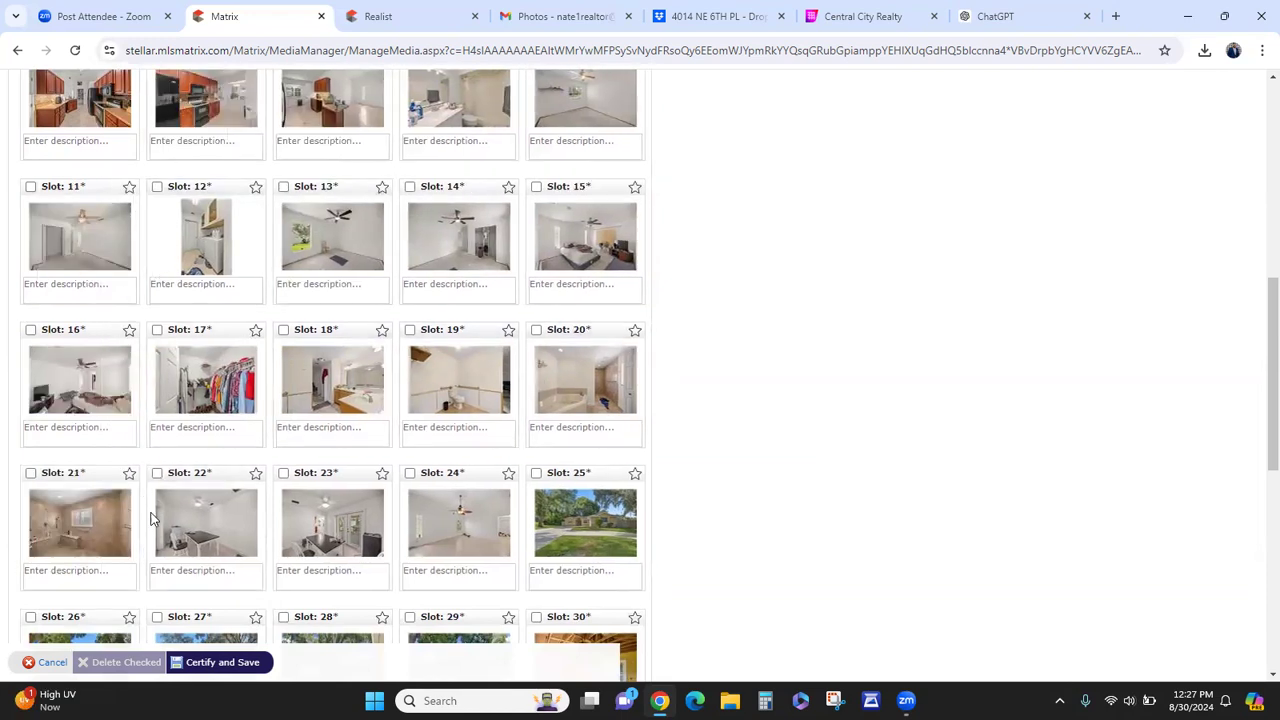
{"action": "scroll", "coordinate": [448, 542], "scroll_direction": "down", "scroll_amount": 2}
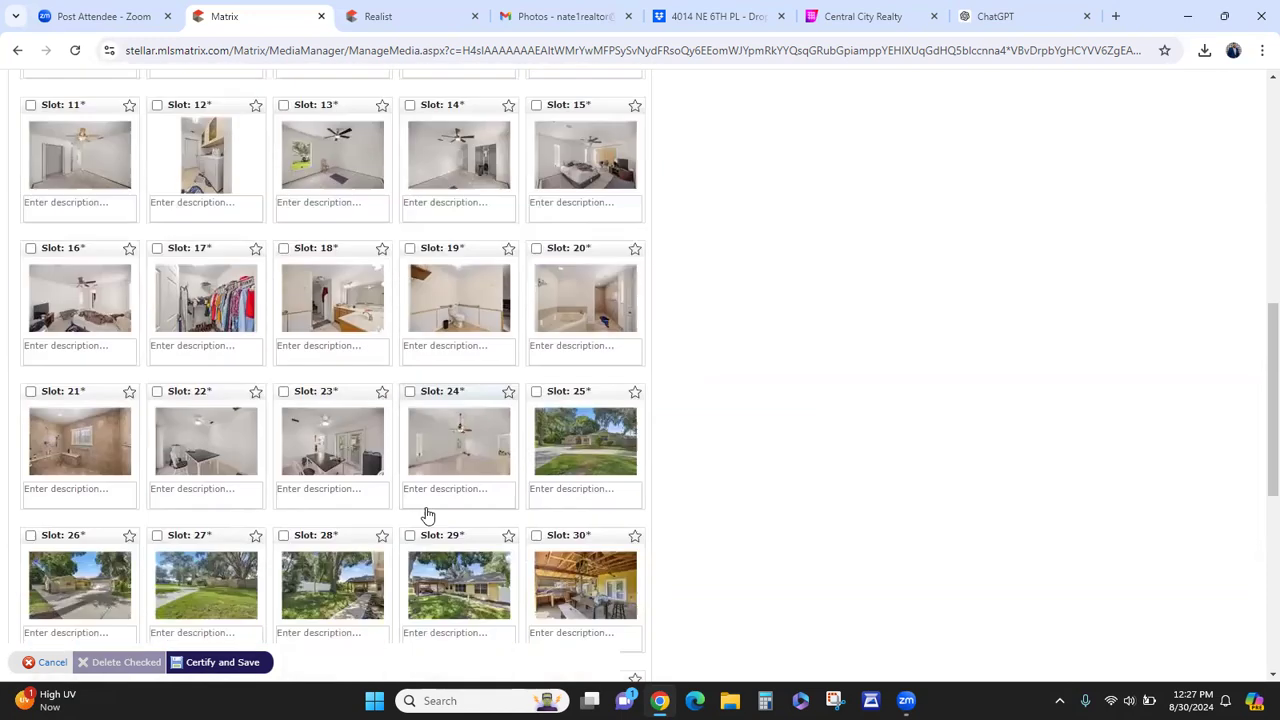
{"action": "scroll", "coordinate": [382, 383], "scroll_direction": "down", "scroll_amount": 1}
{"action": "scroll", "coordinate": [382, 383], "scroll_direction": "down", "scroll_amount": 1}
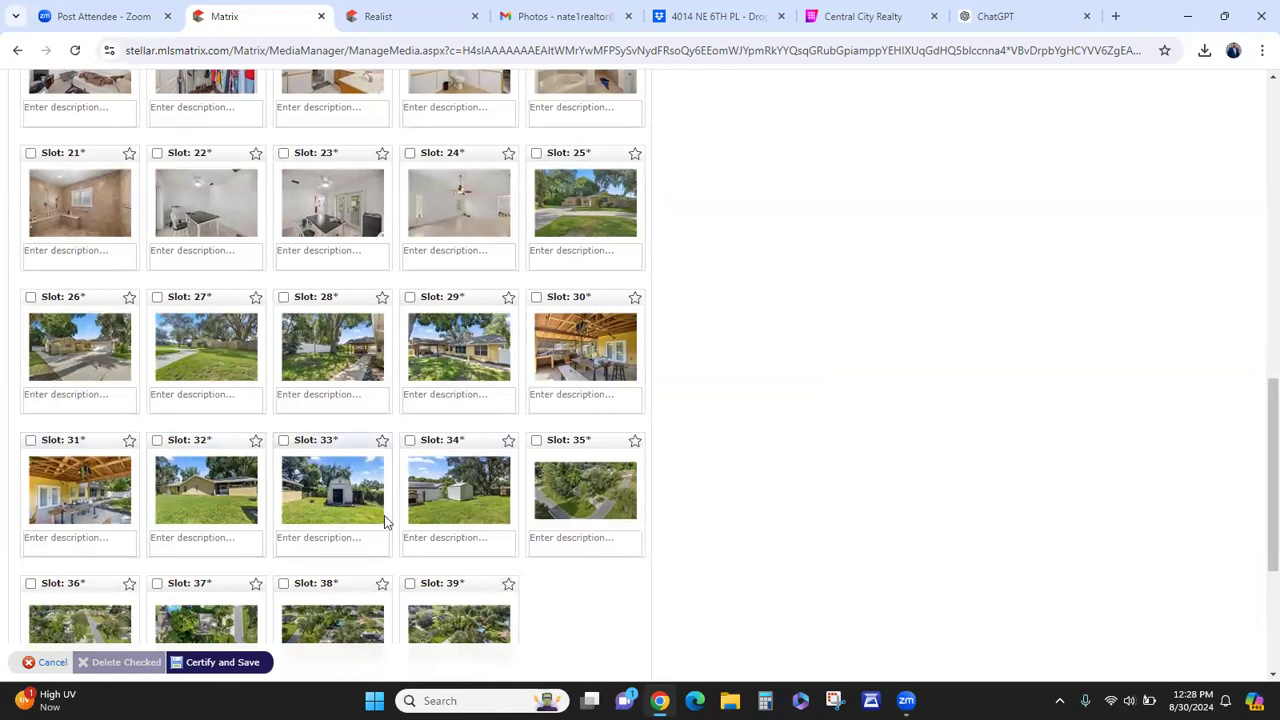
{"action": "scroll", "coordinate": [386, 520], "scroll_direction": "down", "scroll_amount": 1}
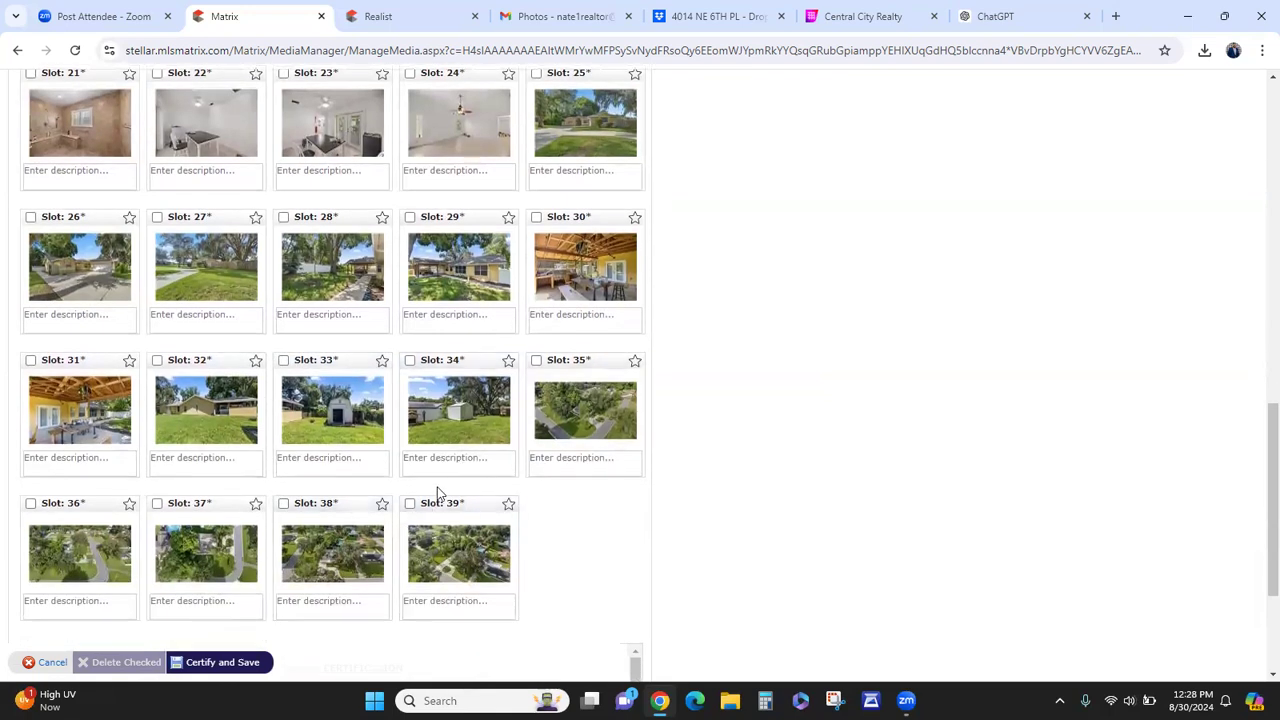
{"action": "scroll", "coordinate": [240, 510], "scroll_direction": "up", "scroll_amount": 10}
{"action": "scroll", "coordinate": [238, 513], "scroll_direction": "up", "scroll_amount": 1}
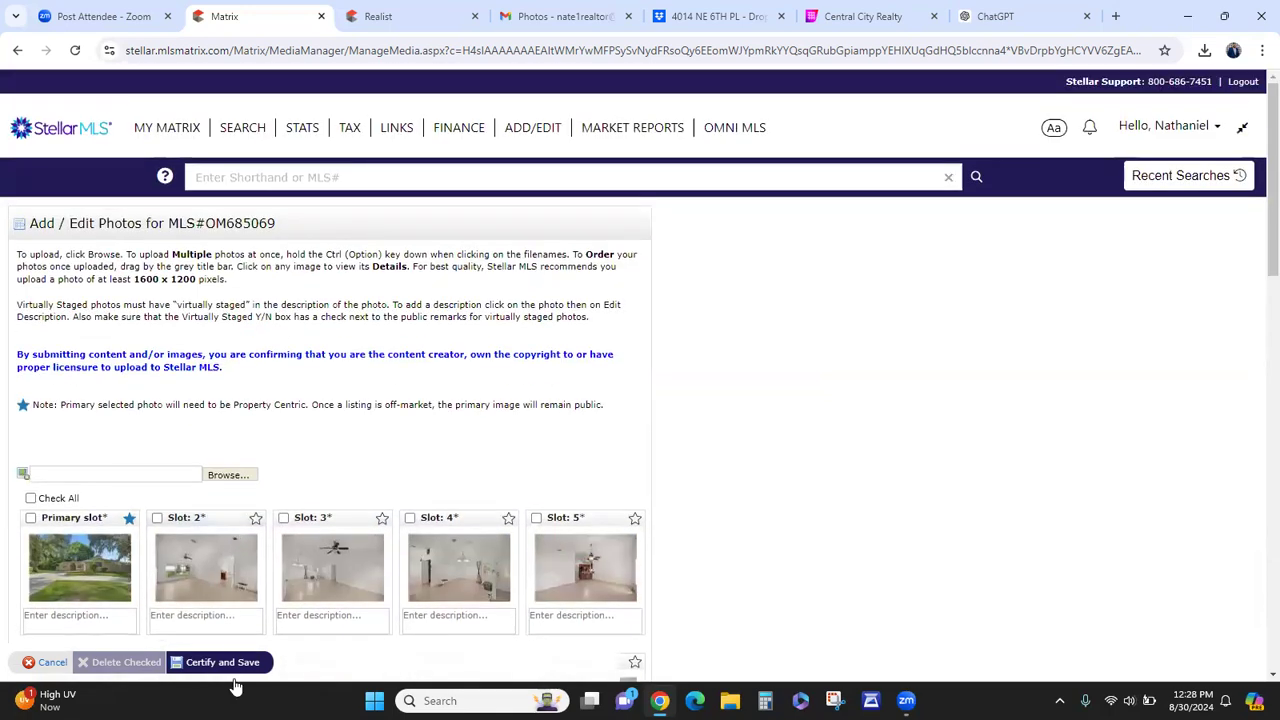
- Certify and save the reordered photos so the listing is saved as Incomplete
{"action": "left_click", "coordinate": [232, 664]}
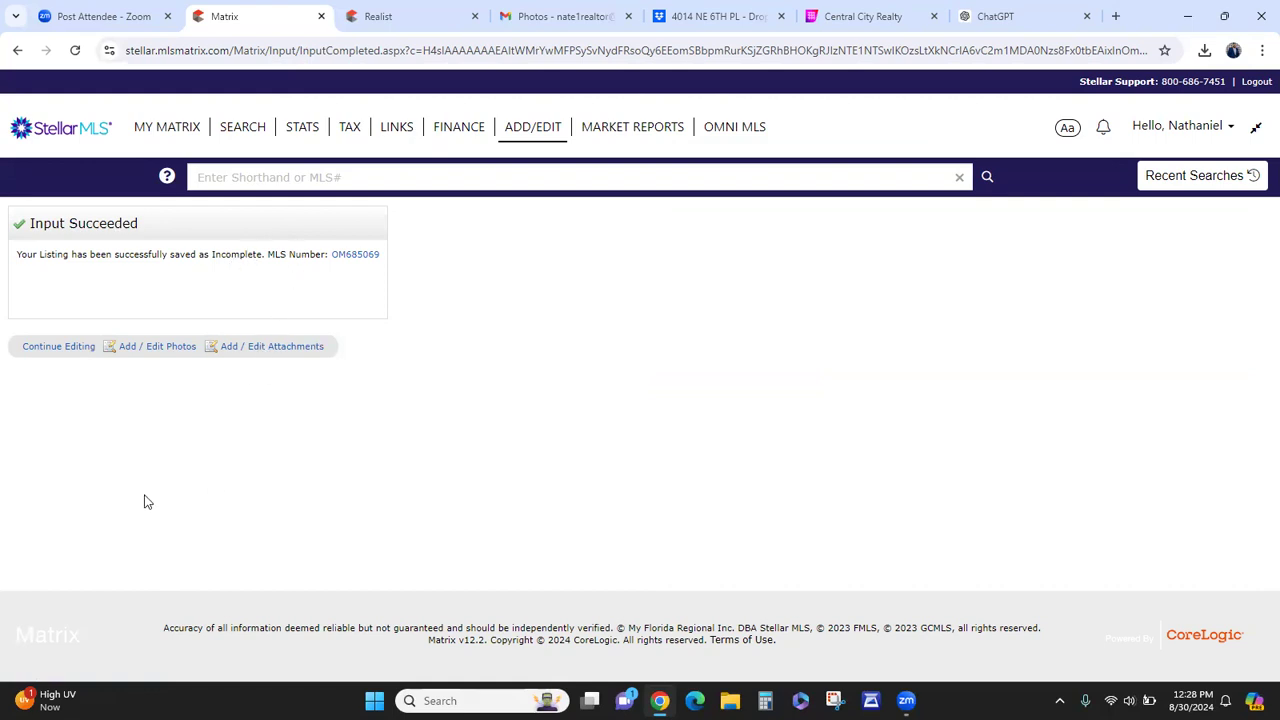
- Submit the listing as active from the Realtor section and launch its ShowingTime setup
{"action": "left_click", "coordinate": [70, 352]}
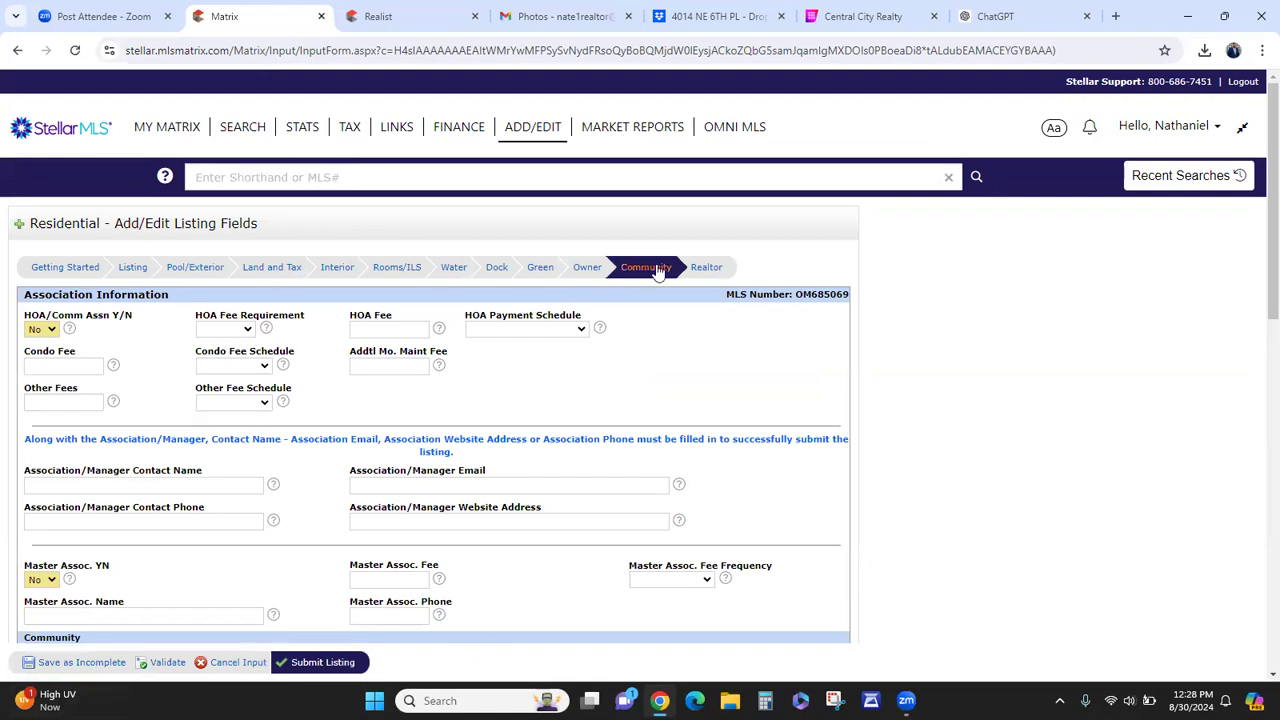
{"action": "left_click", "coordinate": [718, 276]}
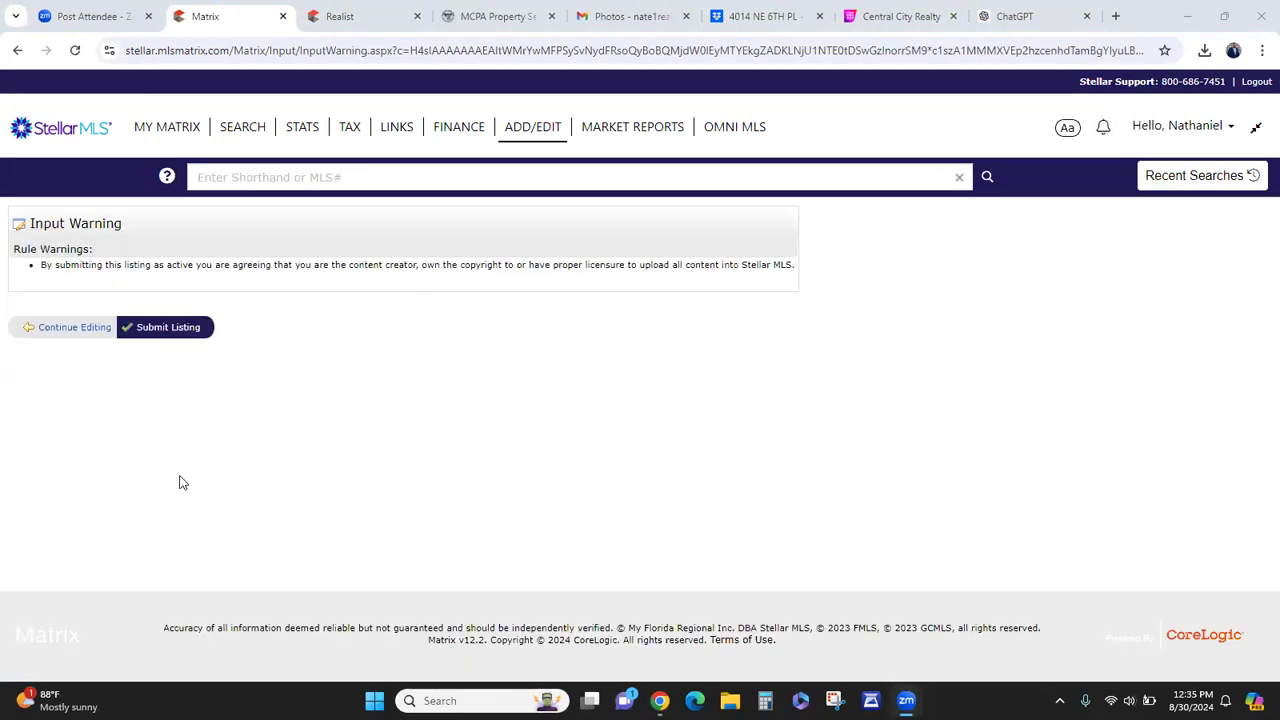
{"action": "left_click", "coordinate": [167, 333]}
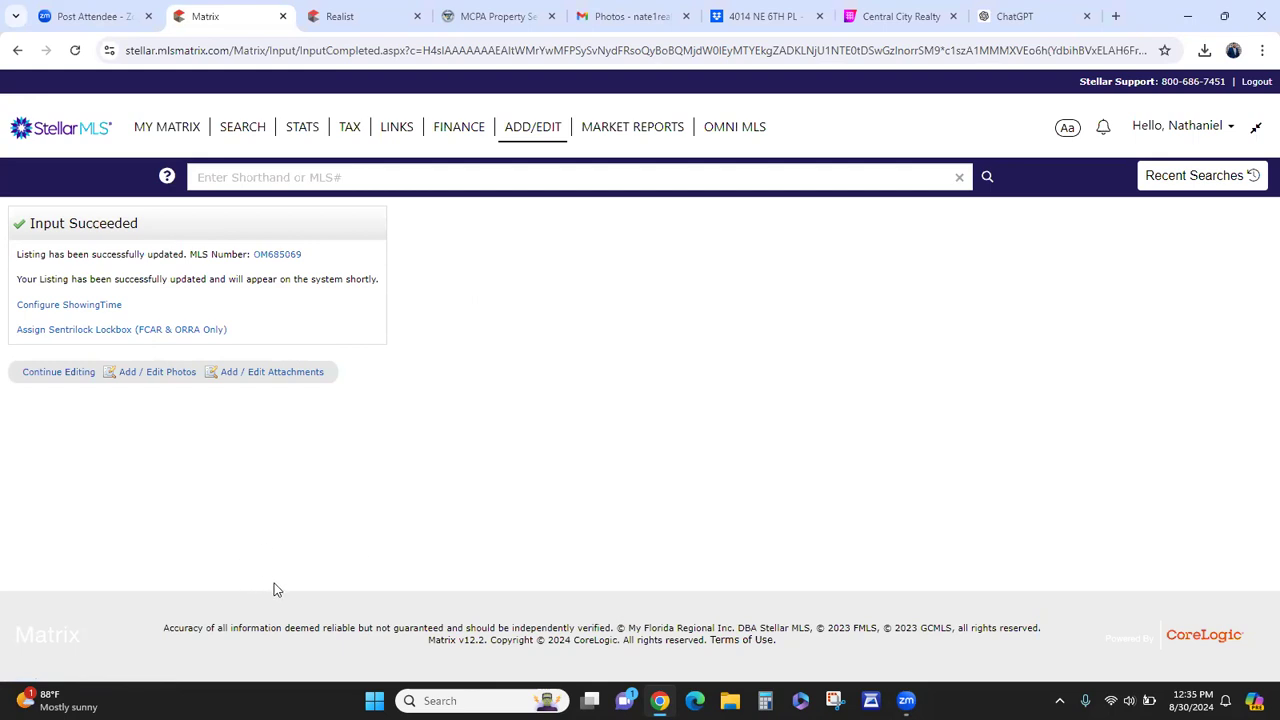
{"action": "left_click", "coordinate": [92, 310]}
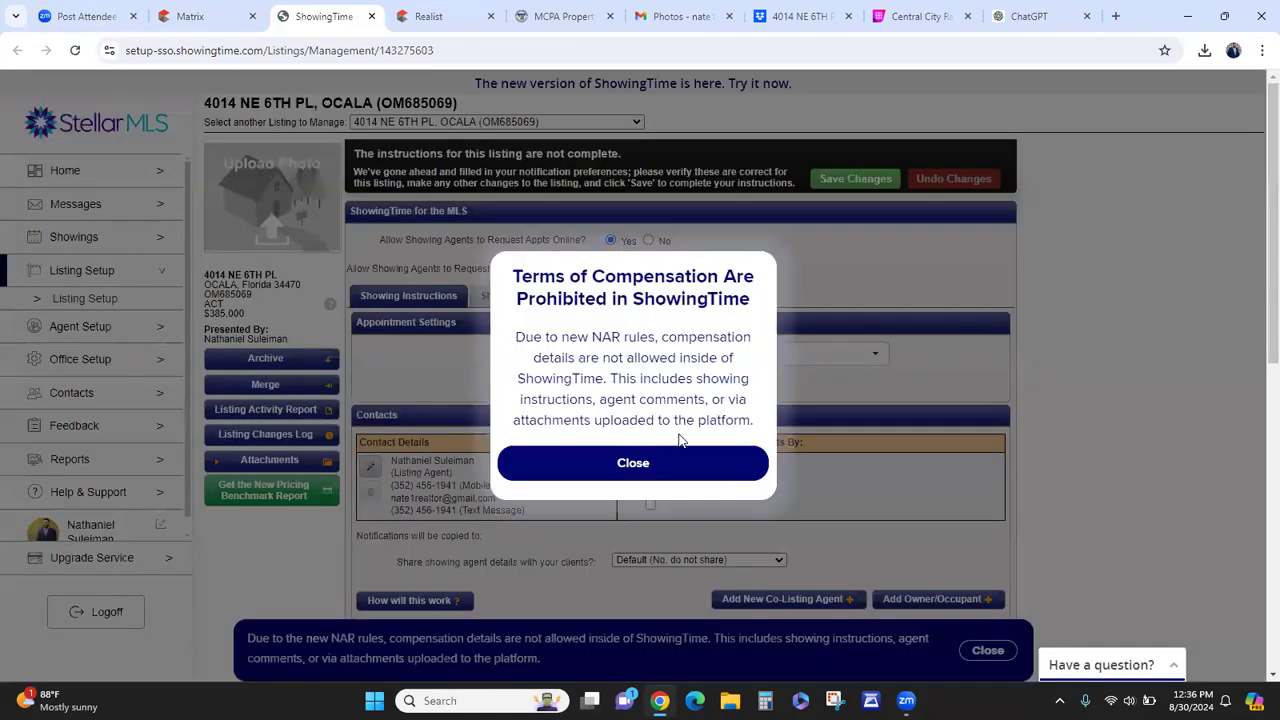
- Set the appointment type to Appointment Required with 4 hours required advance notice
{"action": "left_click", "coordinate": [663, 468]}
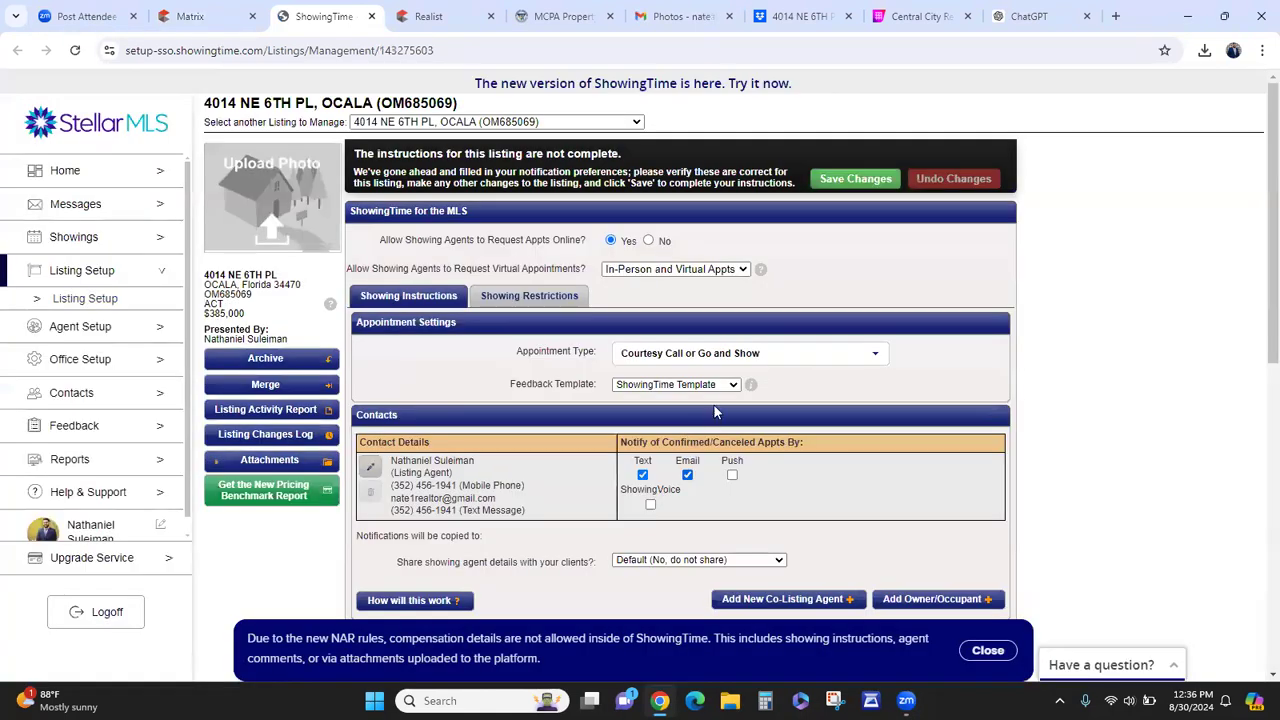
{"action": "left_click", "coordinate": [736, 358]}
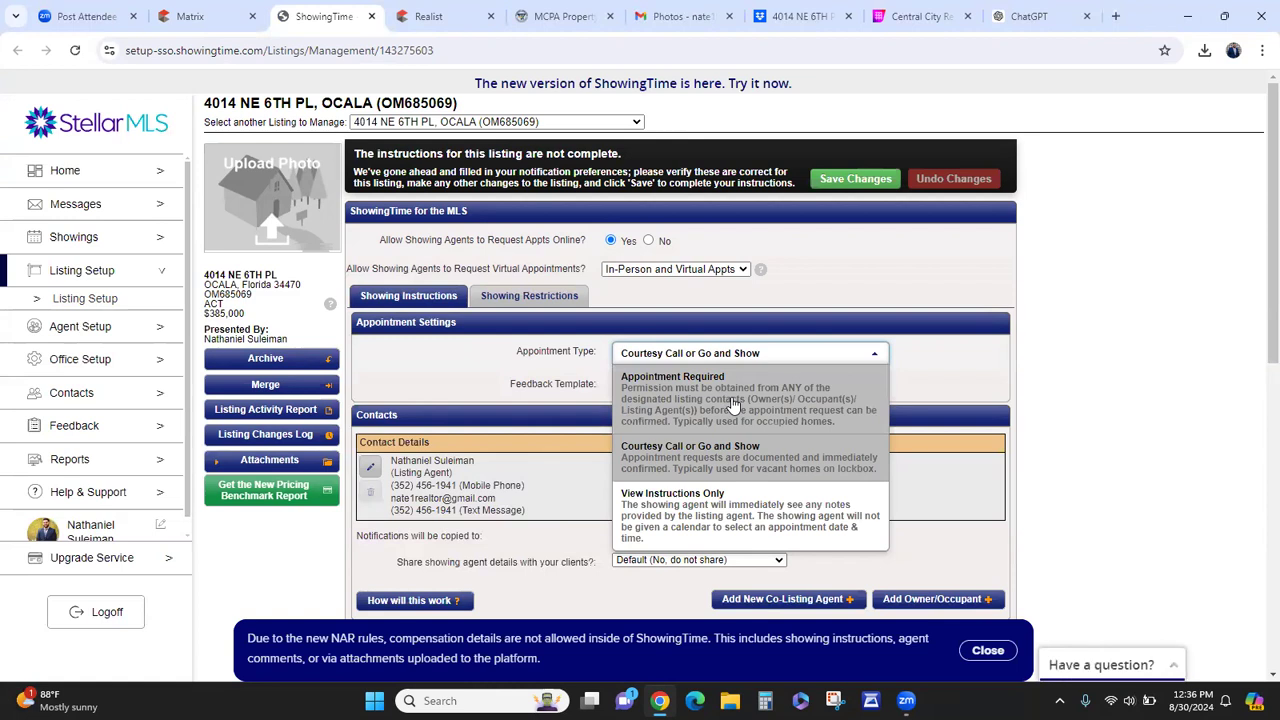
{"action": "left_click", "coordinate": [733, 404]}
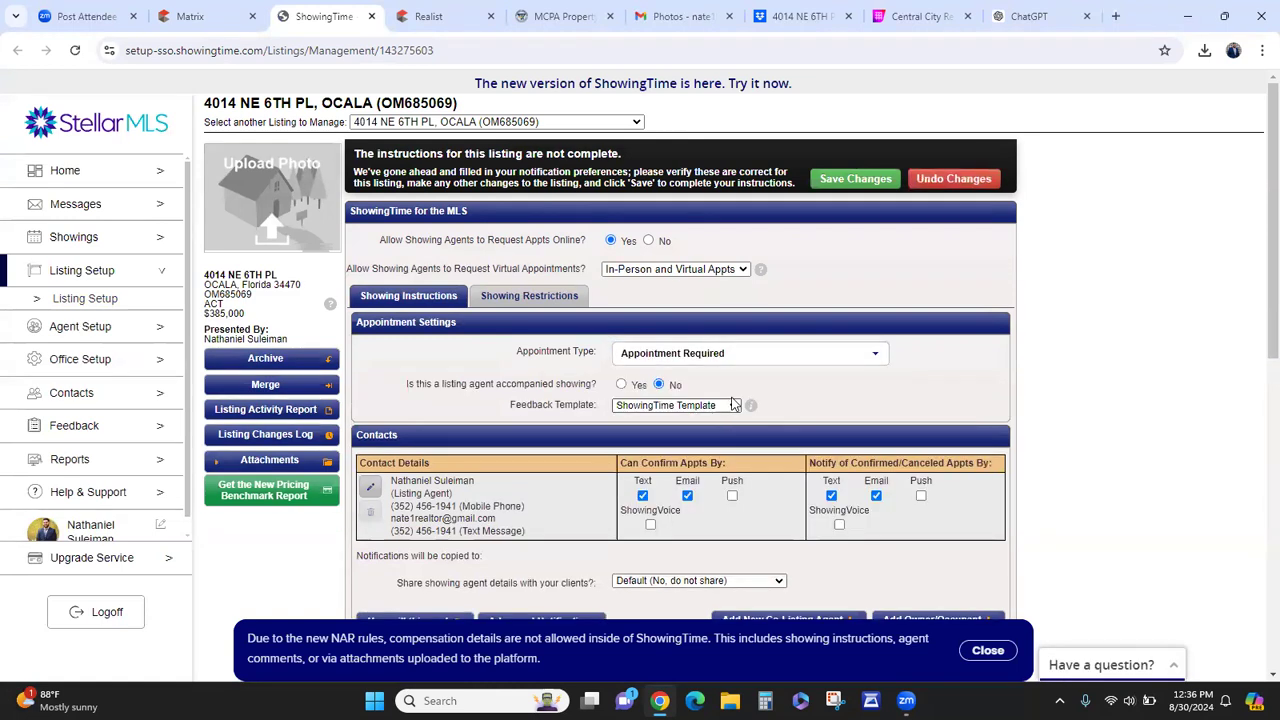
{"action": "scroll", "coordinate": [778, 421], "scroll_direction": "down", "scroll_amount": 2}
{"action": "scroll", "coordinate": [778, 421], "scroll_direction": "down", "scroll_amount": 1}
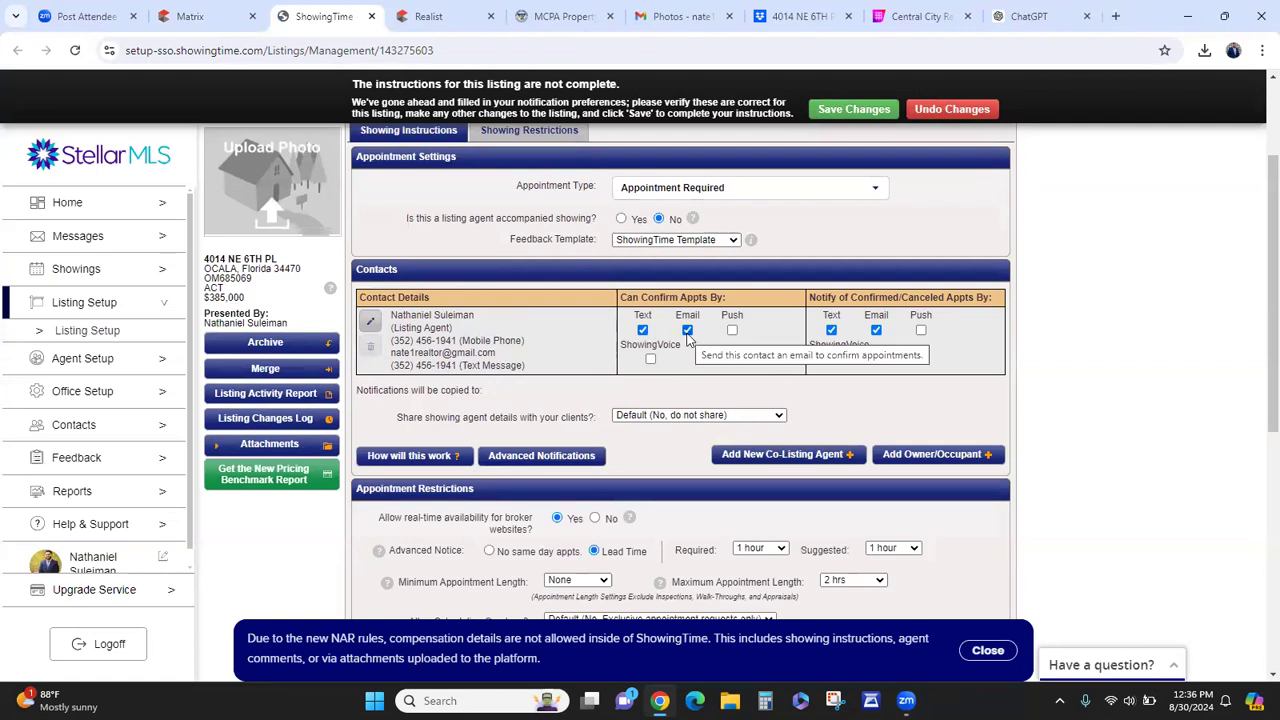
{"action": "scroll", "coordinate": [772, 372], "scroll_direction": "down", "scroll_amount": 2}
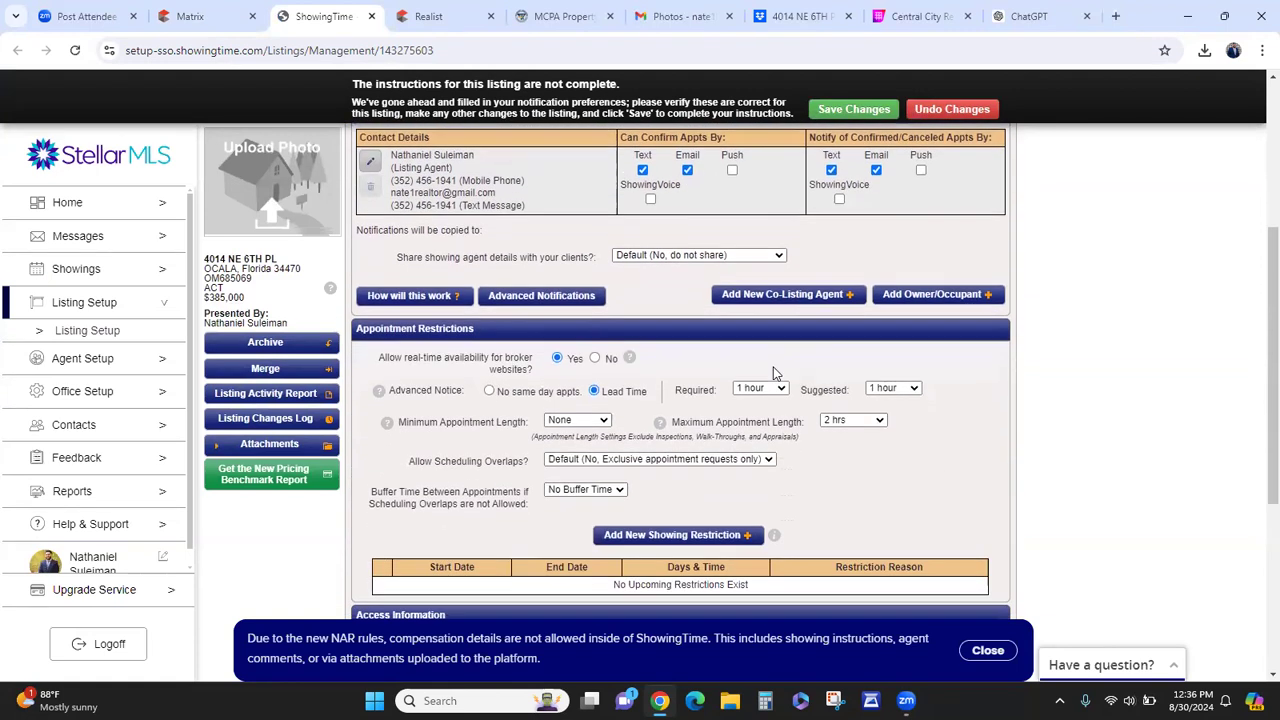
{"action": "left_click", "coordinate": [778, 390]}
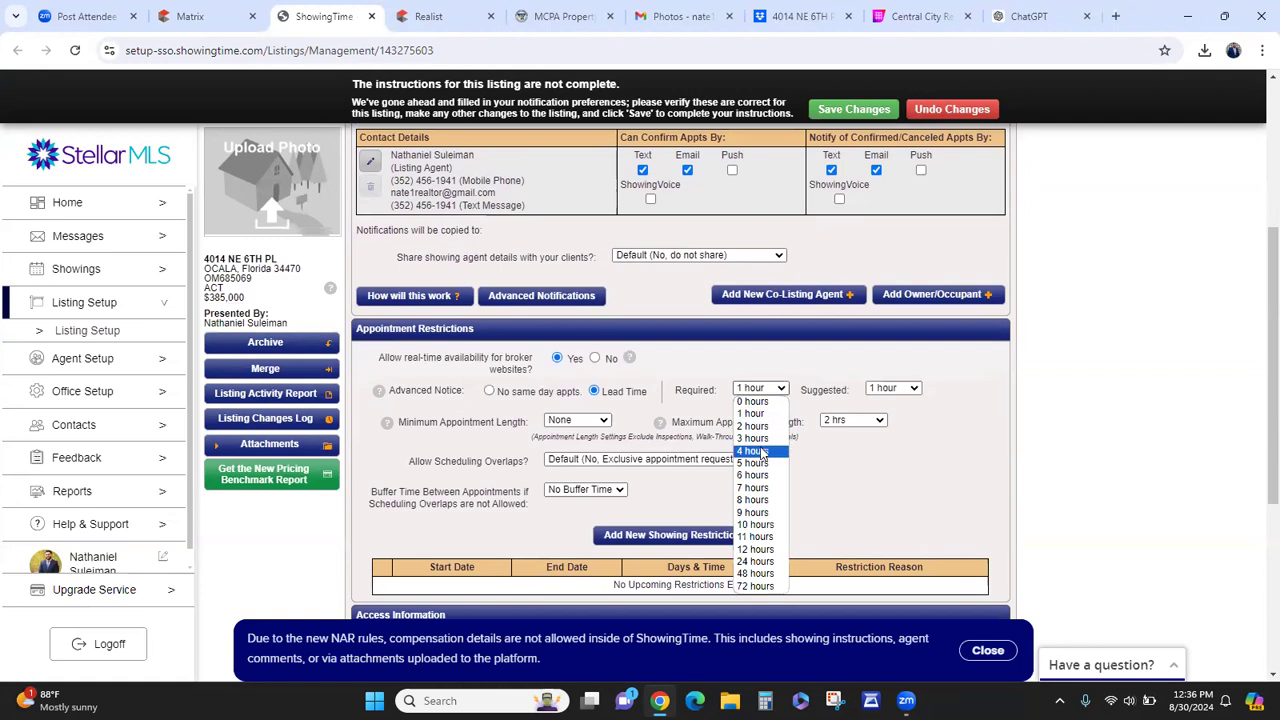
{"action": "left_click", "coordinate": [760, 454]}
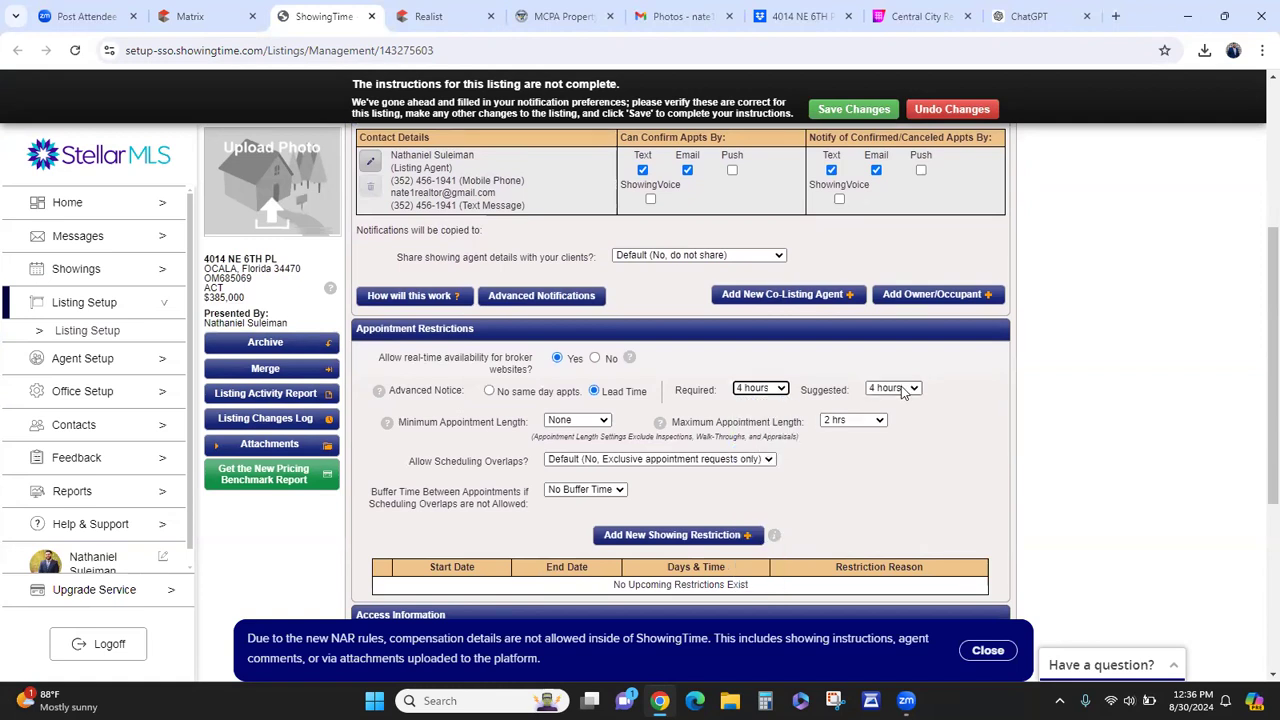
{"action": "scroll", "coordinate": [797, 425], "scroll_direction": "down", "scroll_amount": 3}
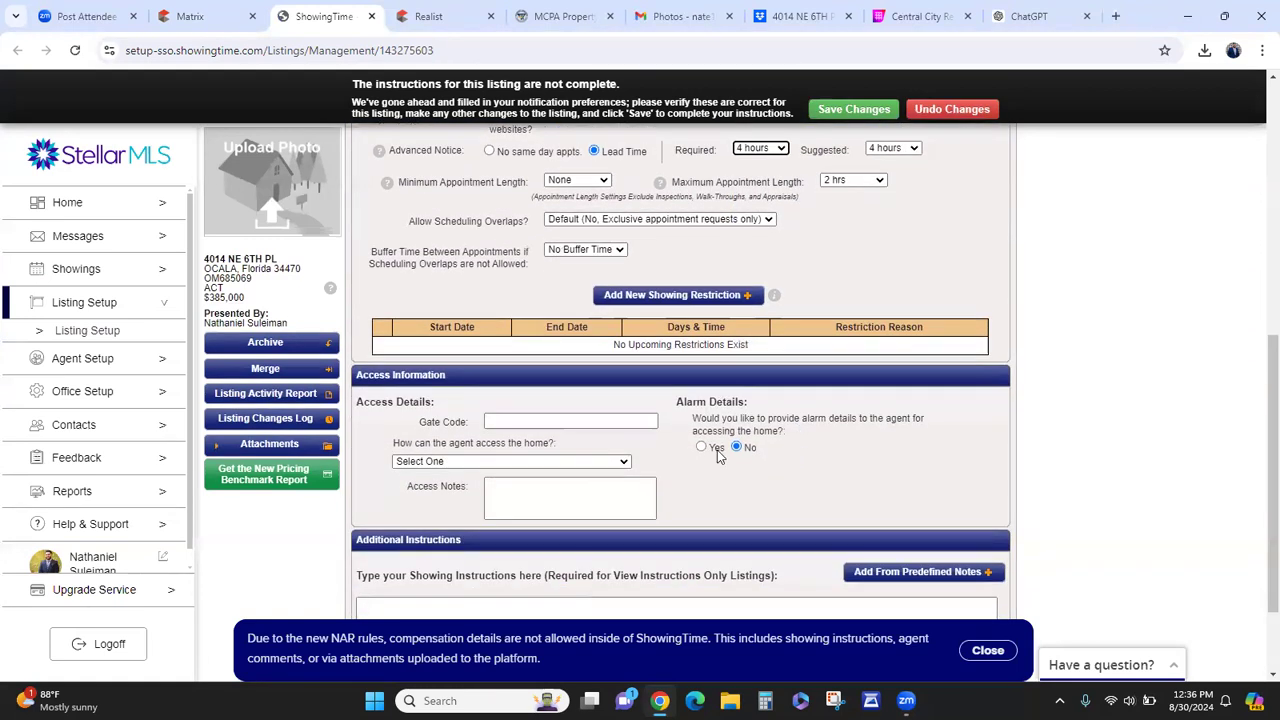
- Set agent access to a Combination lockbox with its code at the front door, and save
{"action": "left_click", "coordinate": [467, 461]}
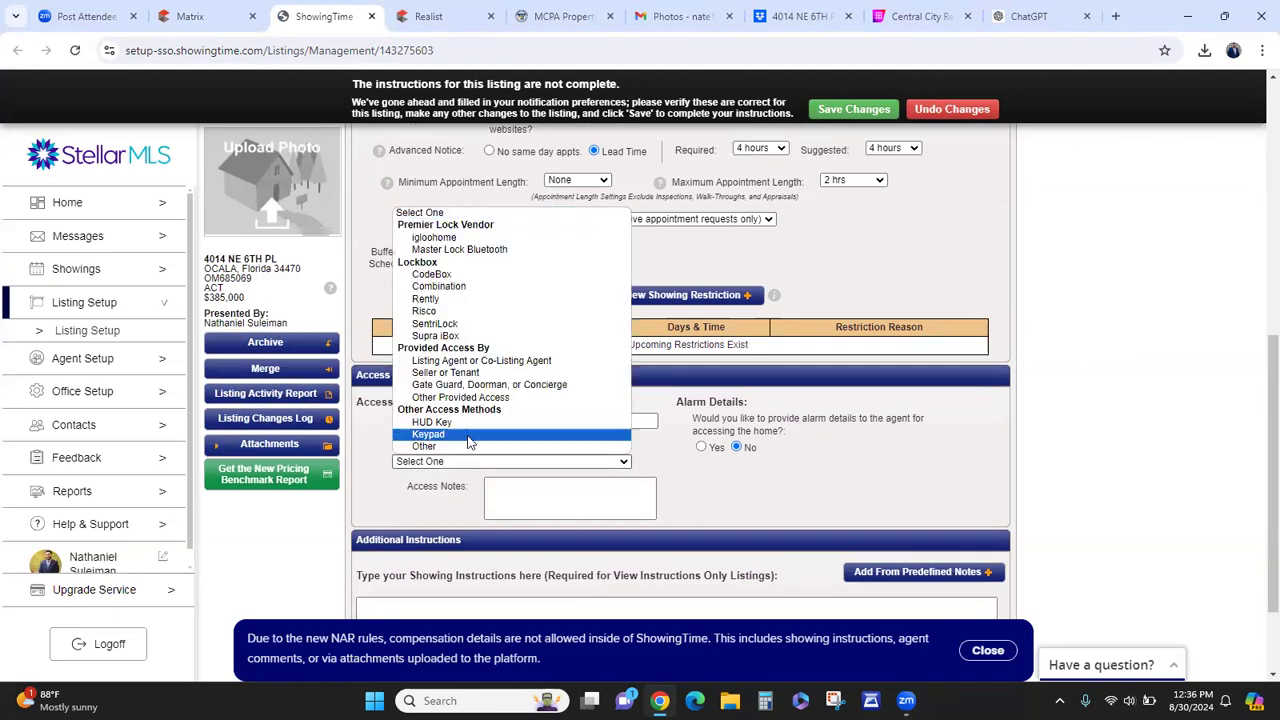
{"action": "left_click", "coordinate": [463, 287]}
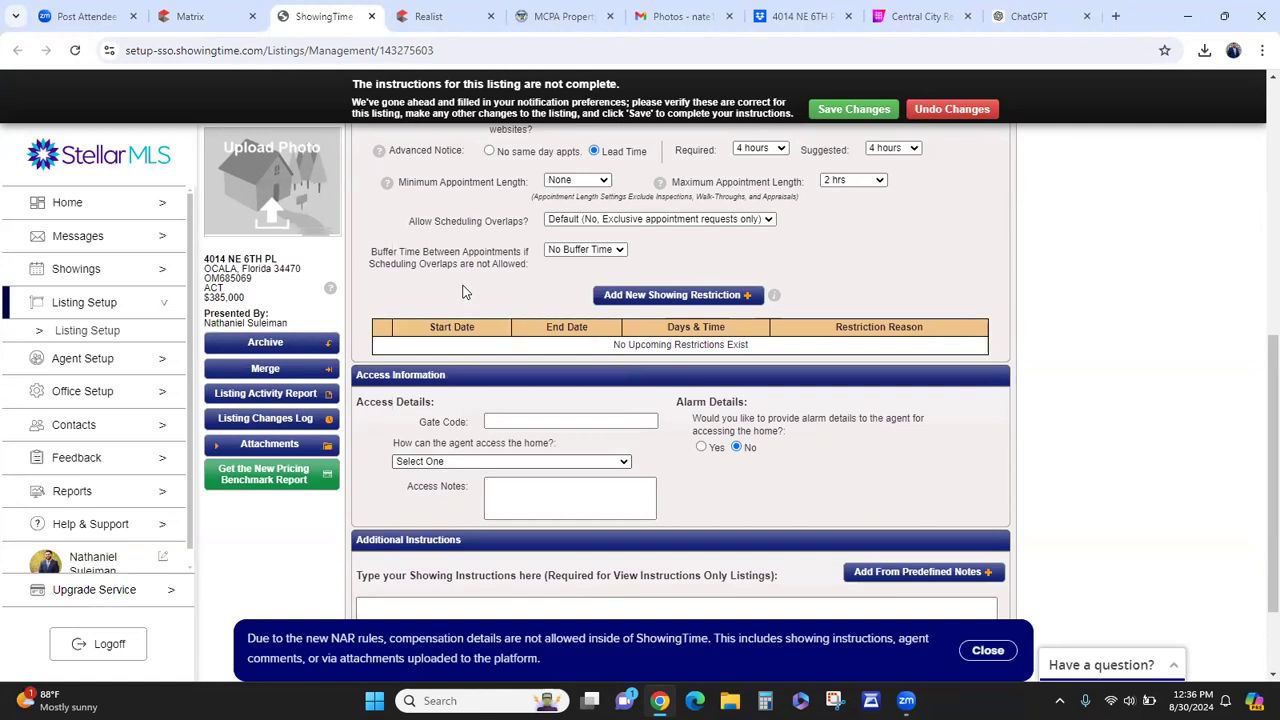
{"action": "left_click", "coordinate": [521, 522]}
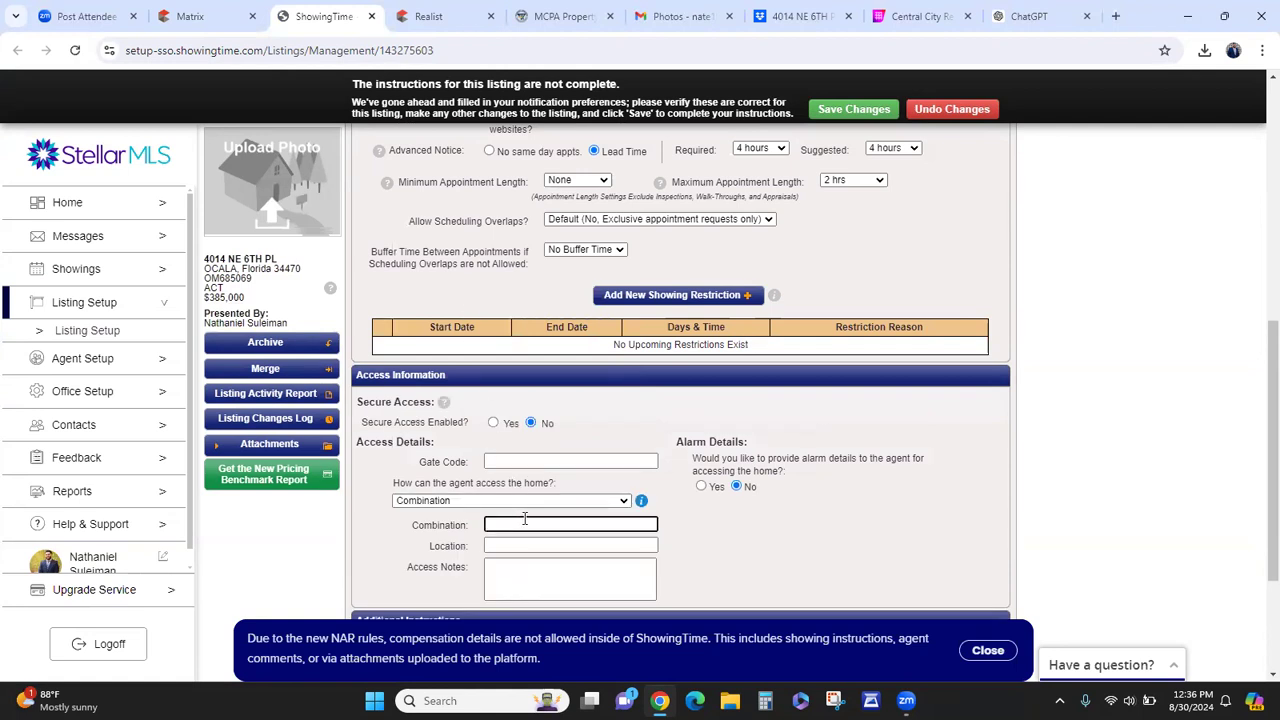
{"action": "key", "text": "Tab"}
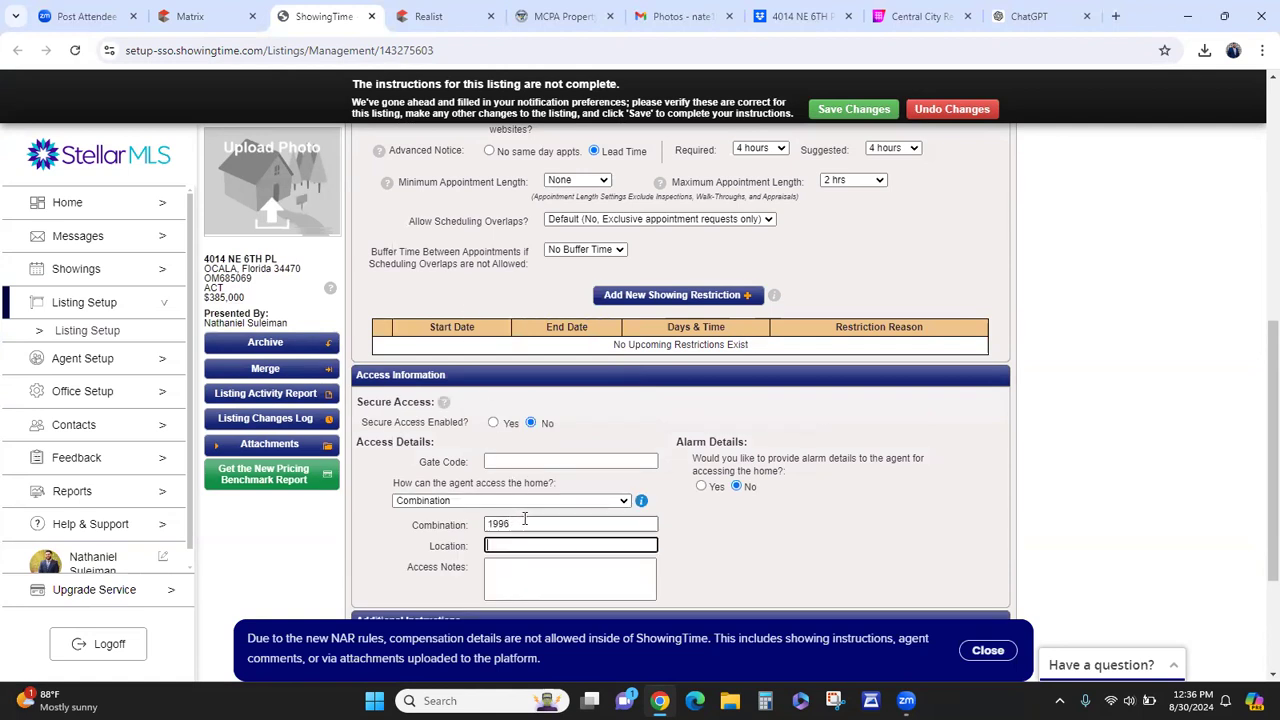
{"action": "key", "text": "BackSpace"}
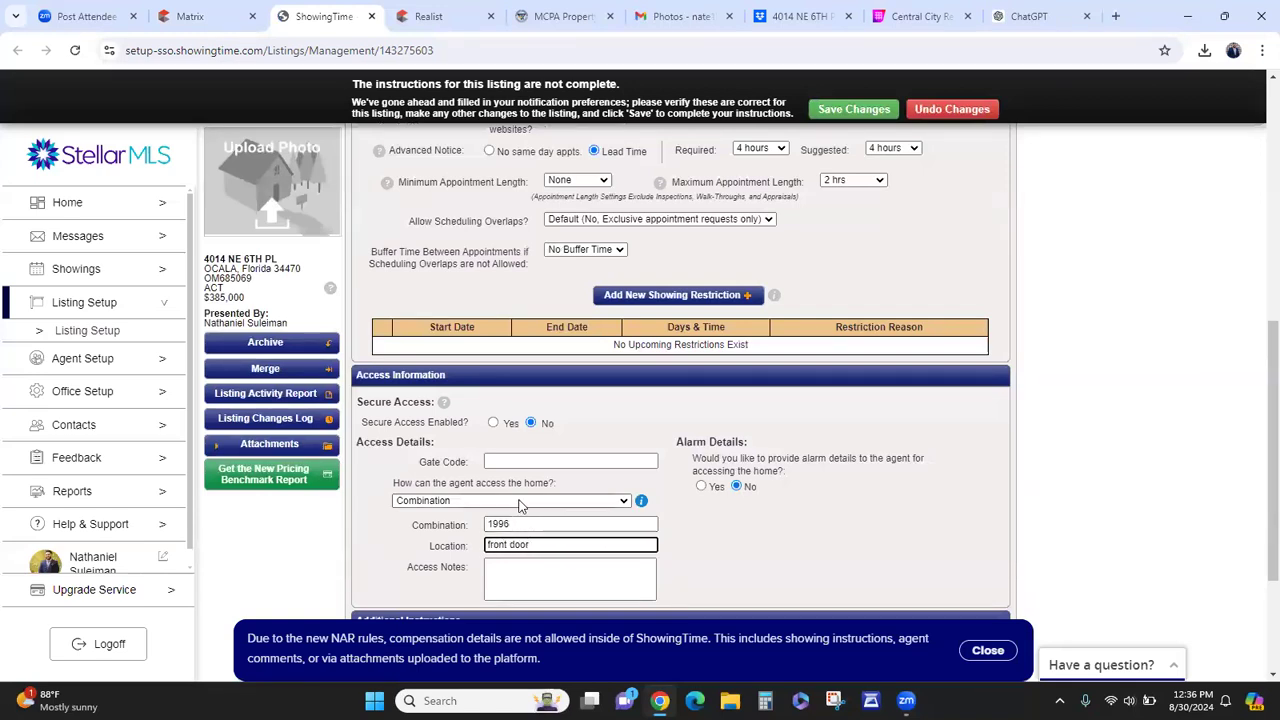
{"action": "left_click", "coordinate": [519, 505]}
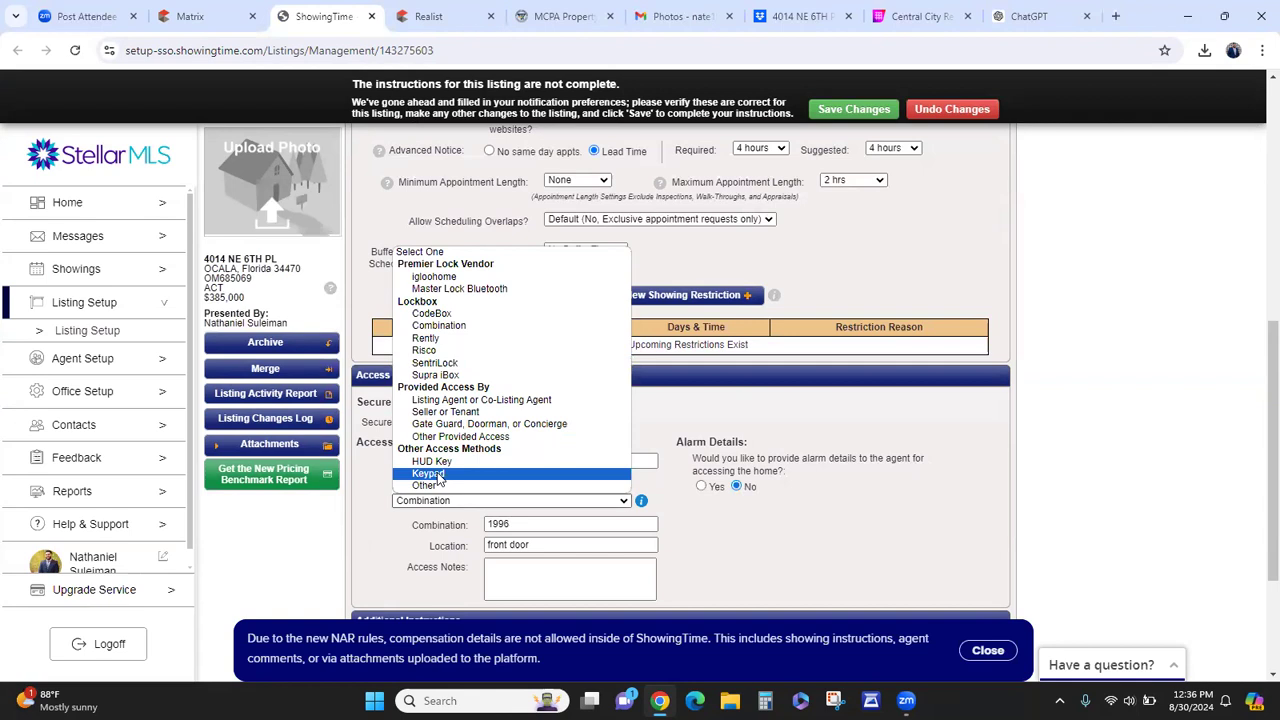
{"action": "left_click", "coordinate": [528, 519]}
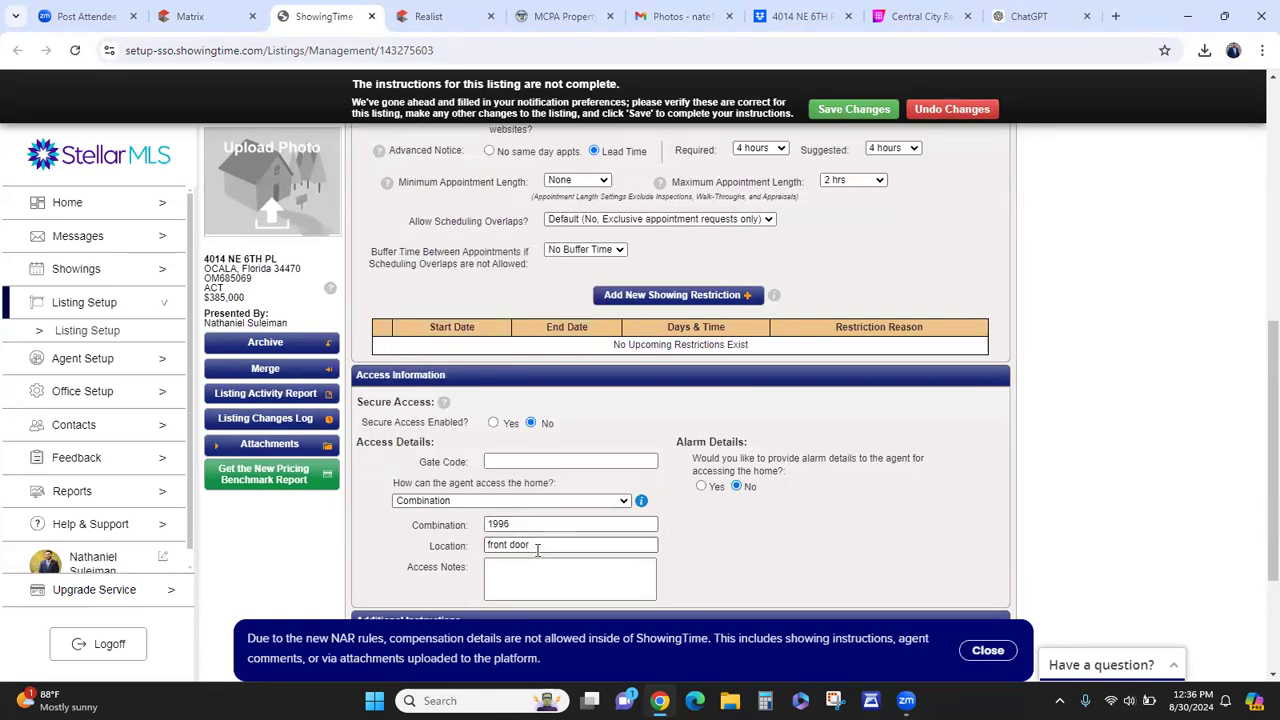
{"action": "scroll", "coordinate": [713, 505], "scroll_direction": "up", "scroll_amount": 1}
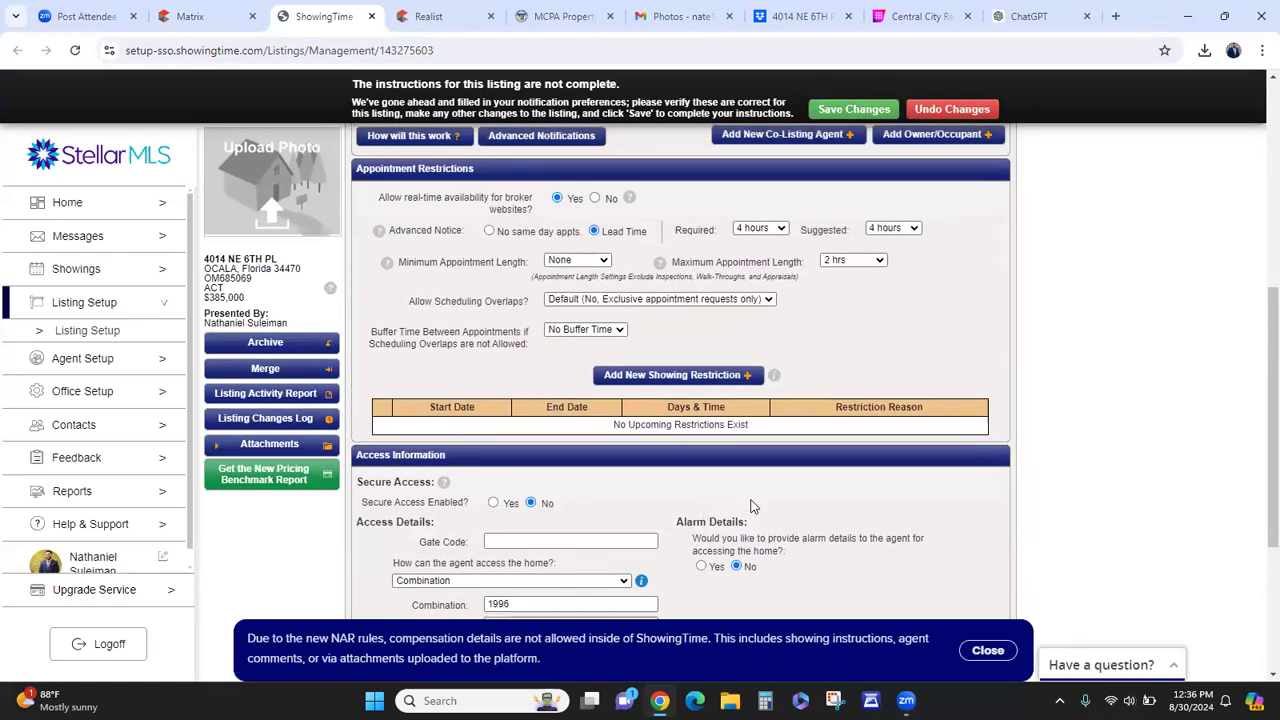
{"action": "scroll", "coordinate": [711, 510], "scroll_direction": "up", "scroll_amount": 1}
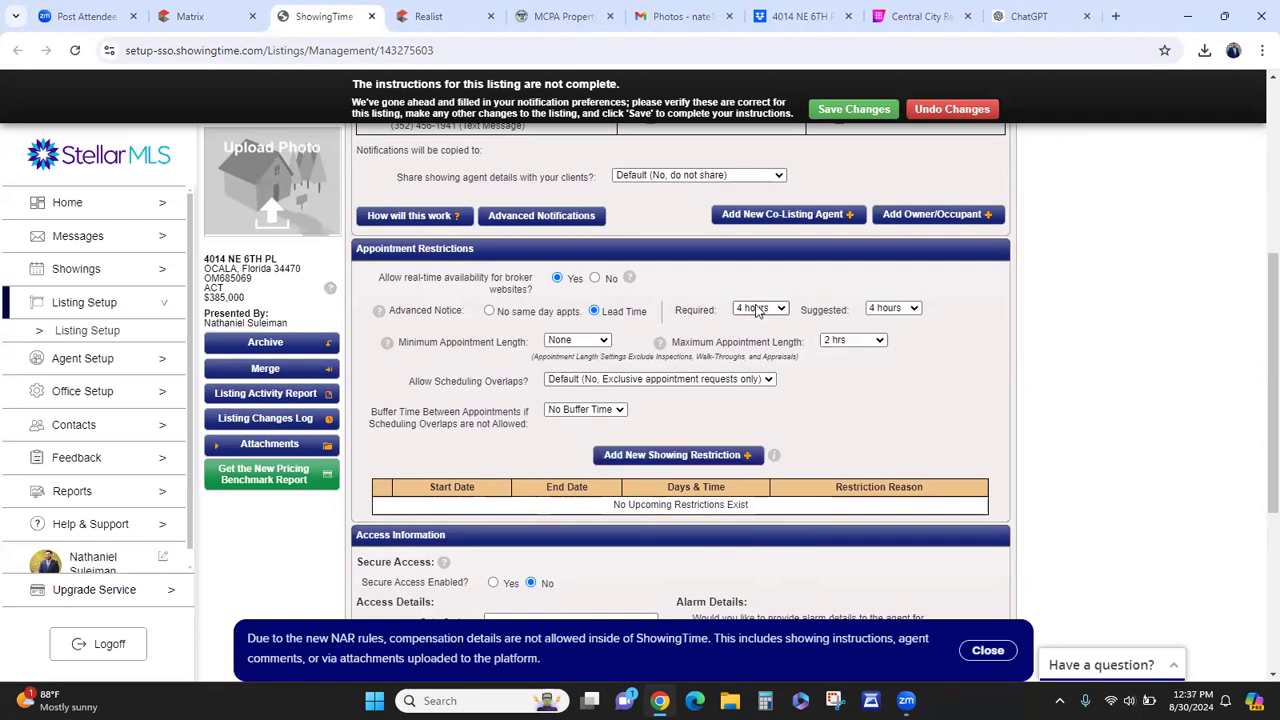
{"action": "scroll", "coordinate": [823, 432], "scroll_direction": "down", "scroll_amount": 4}
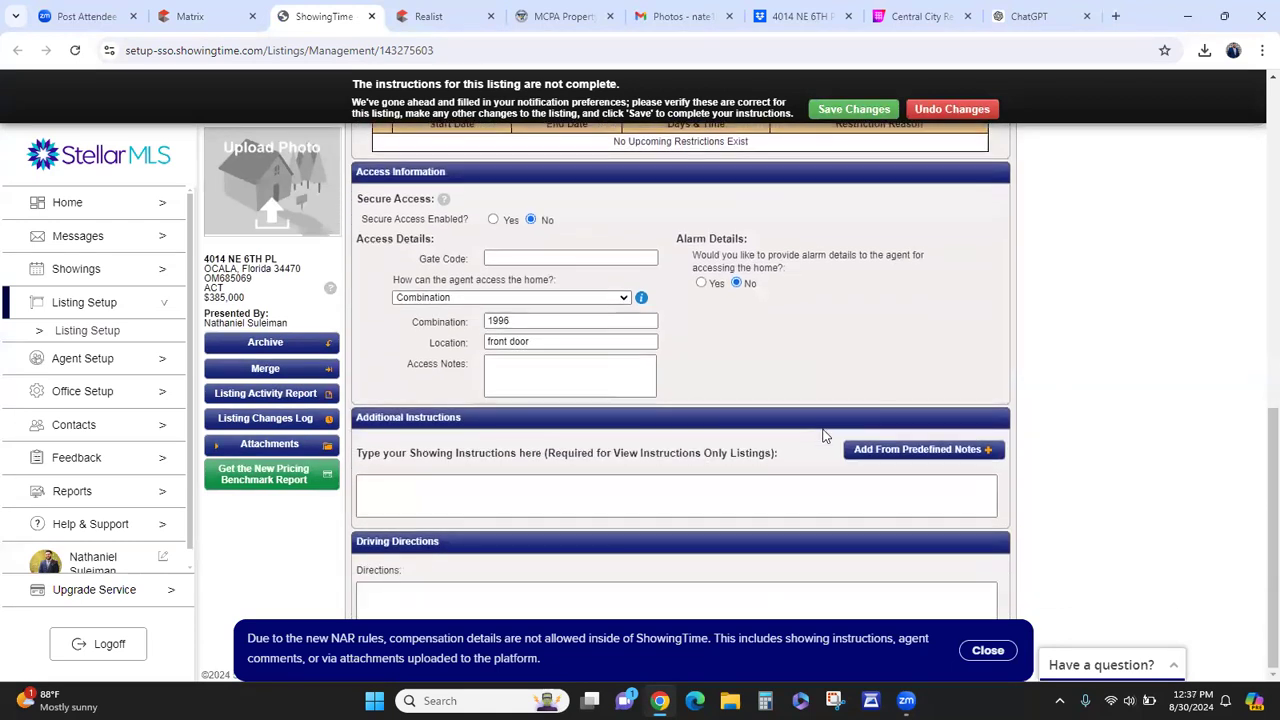
{"action": "left_click", "coordinate": [868, 115]}
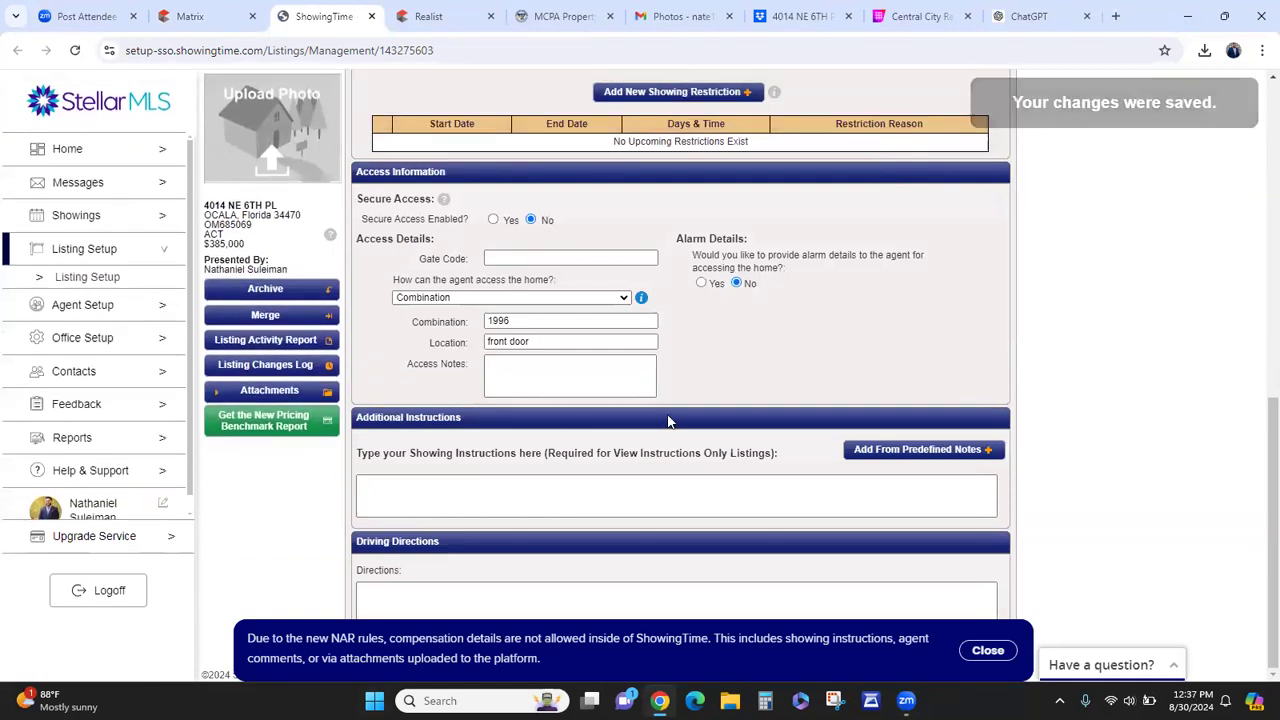
- Close ShowingTime and open listing OM685069 to confirm it shows Status Active
{"action": "left_click", "coordinate": [371, 17]}
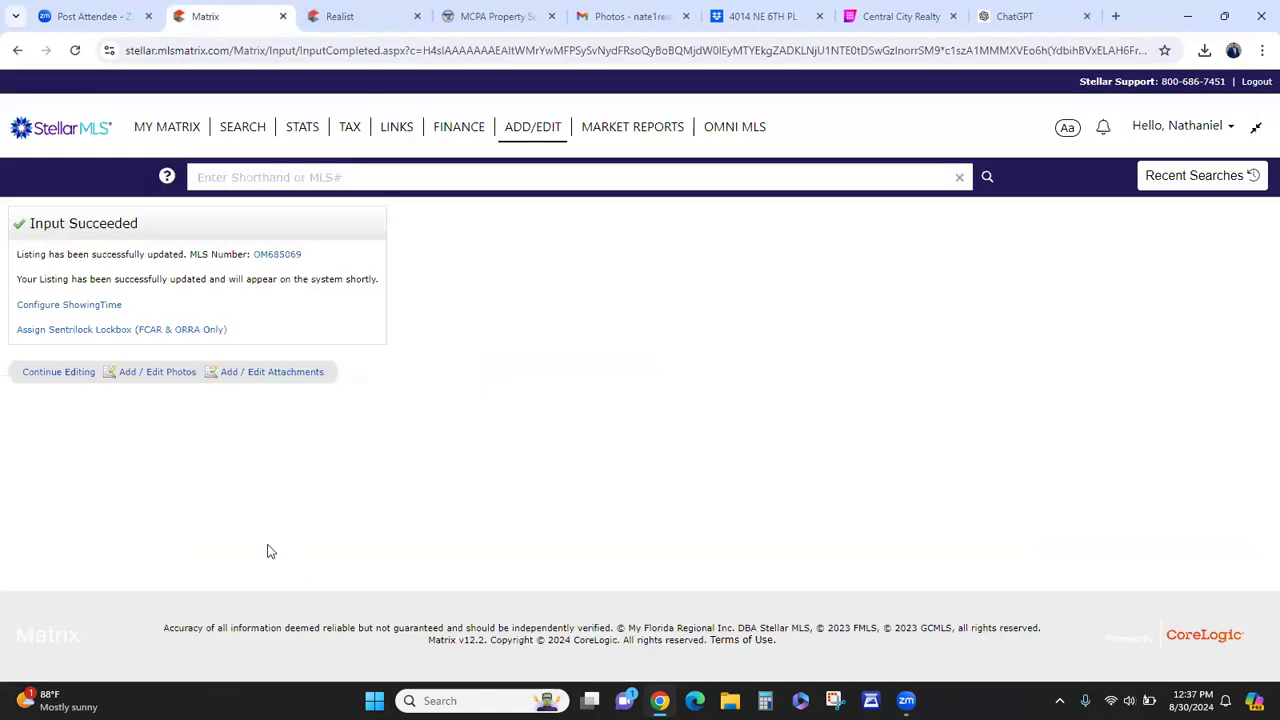
{"action": "left_click", "coordinate": [284, 256]}
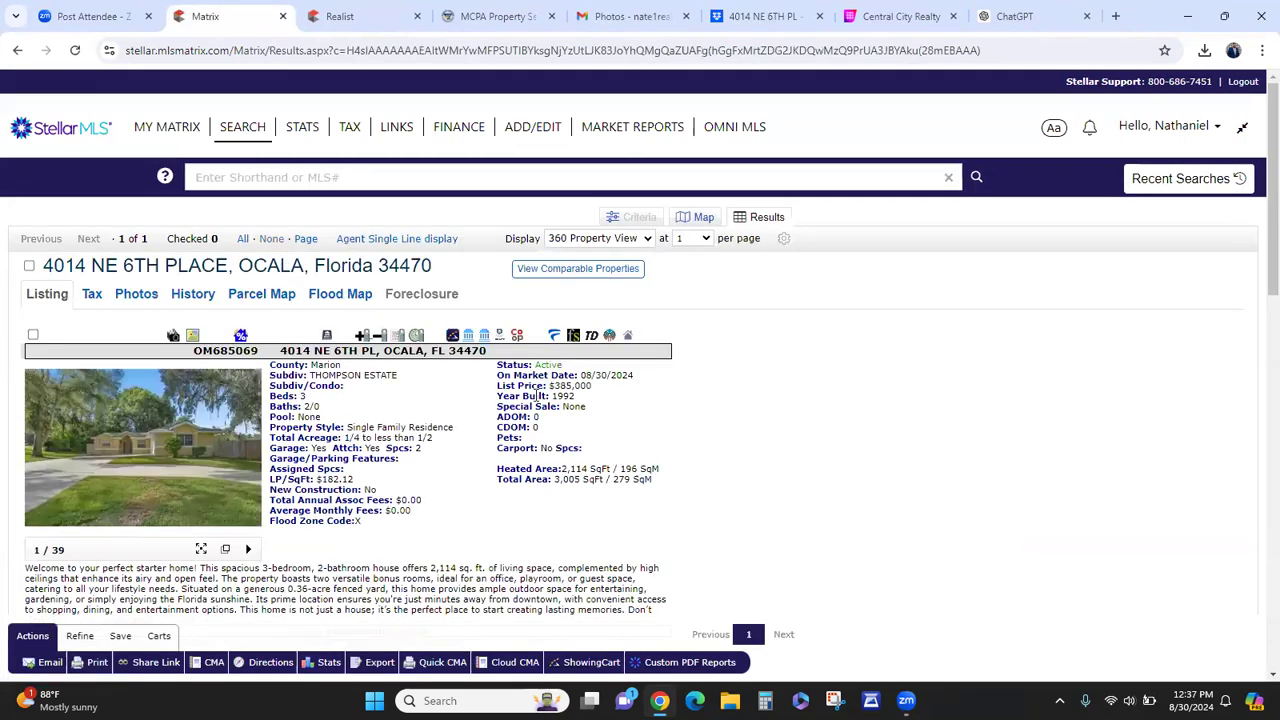
{"action": "triple_click", "coordinate": [549, 365]}
{"action": "left_click", "coordinate": [688, 421]}
{"action": "scroll", "coordinate": [293, 467], "scroll_direction": "down", "scroll_amount": 5}
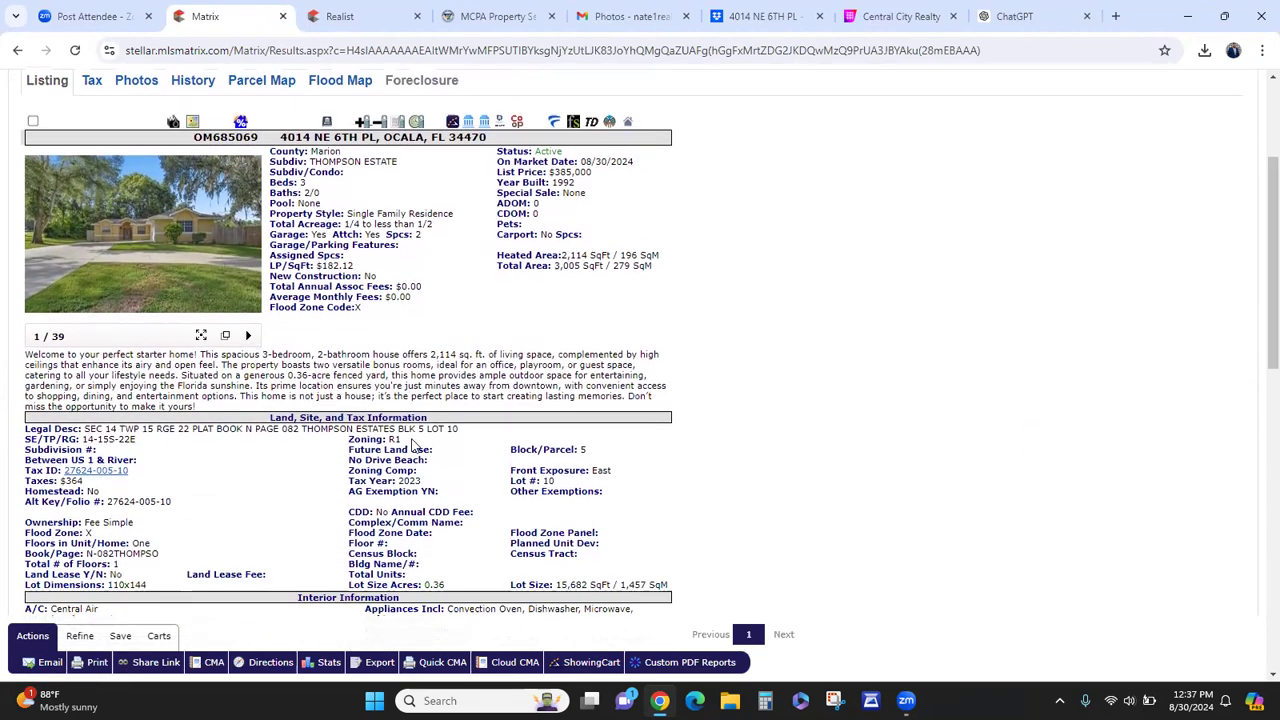
{"action": "scroll", "coordinate": [345, 510], "scroll_direction": "down", "scroll_amount": 4}
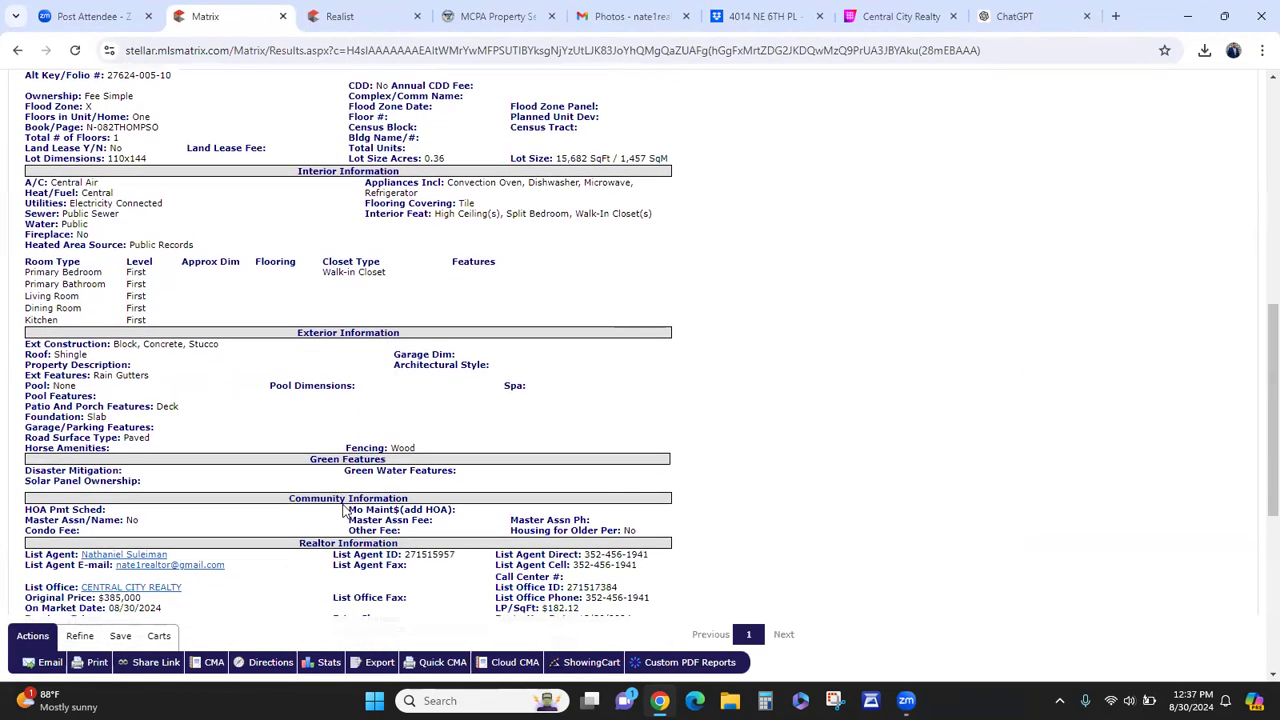
{"action": "scroll", "coordinate": [345, 510], "scroll_direction": "up", "scroll_amount": 10}
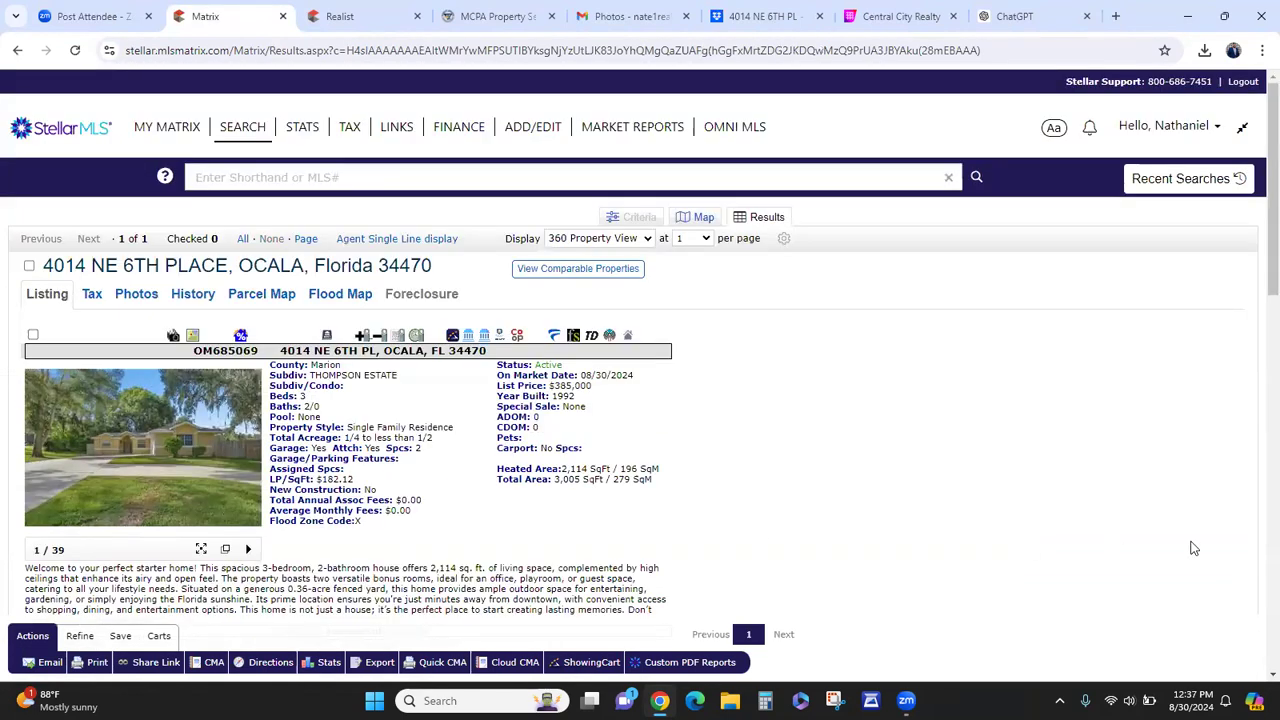
{"action": "left_click", "coordinate": [1210, 620]}
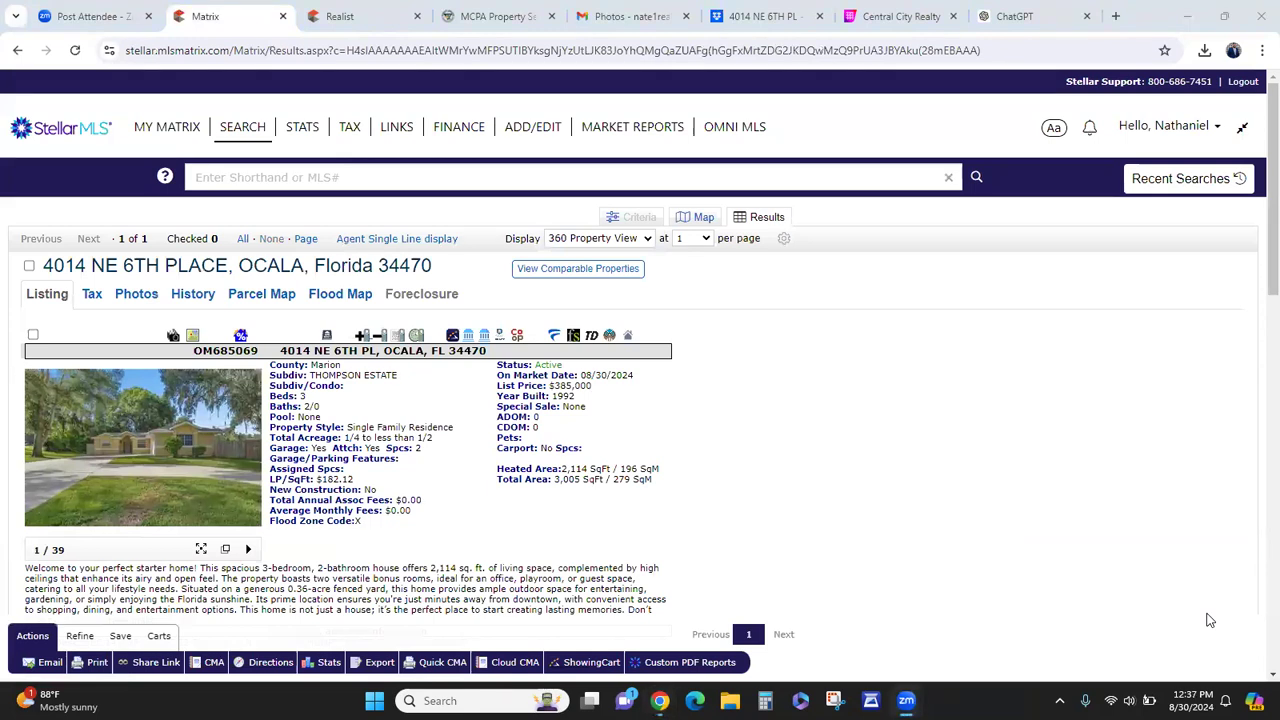